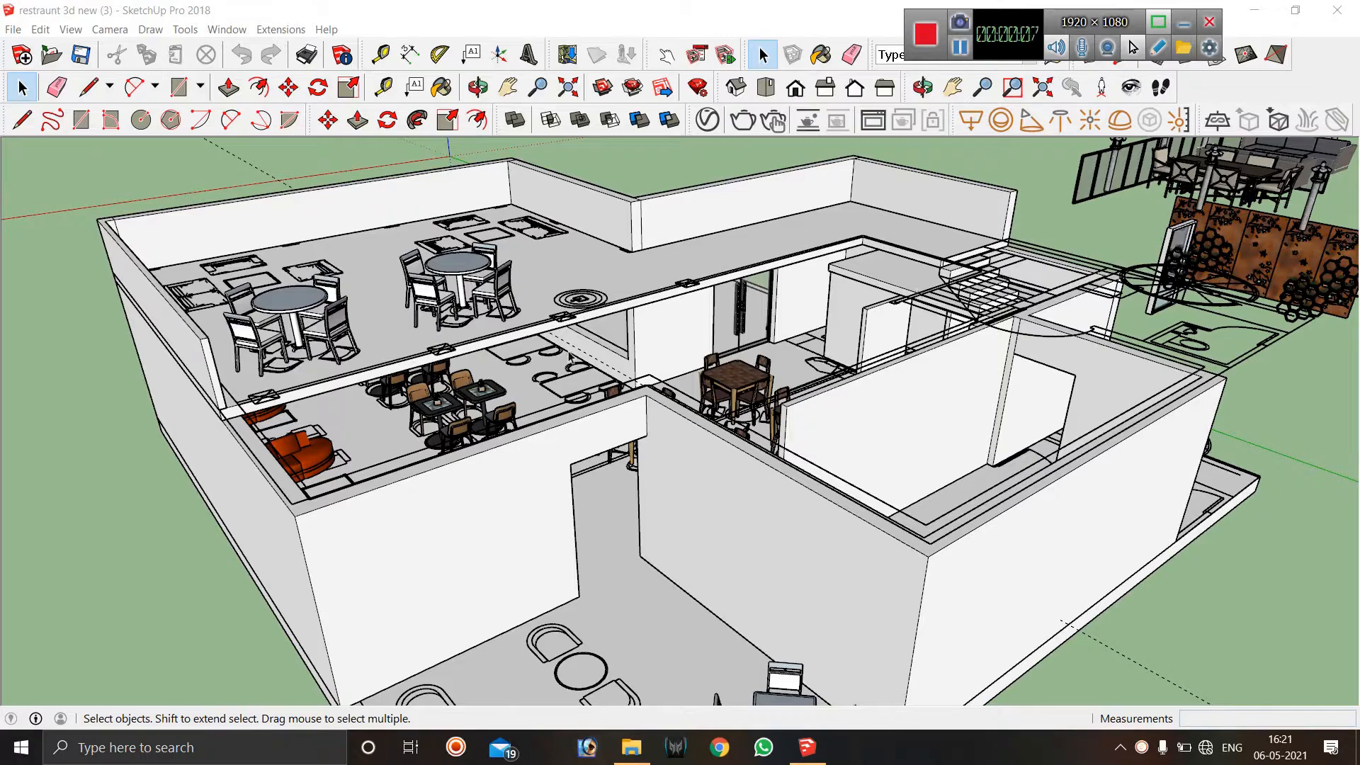
Examine the restaurant building's upper terrace, staircase and ground-floor seating from several sides.
middle_drag(953, 454, 880, 565)
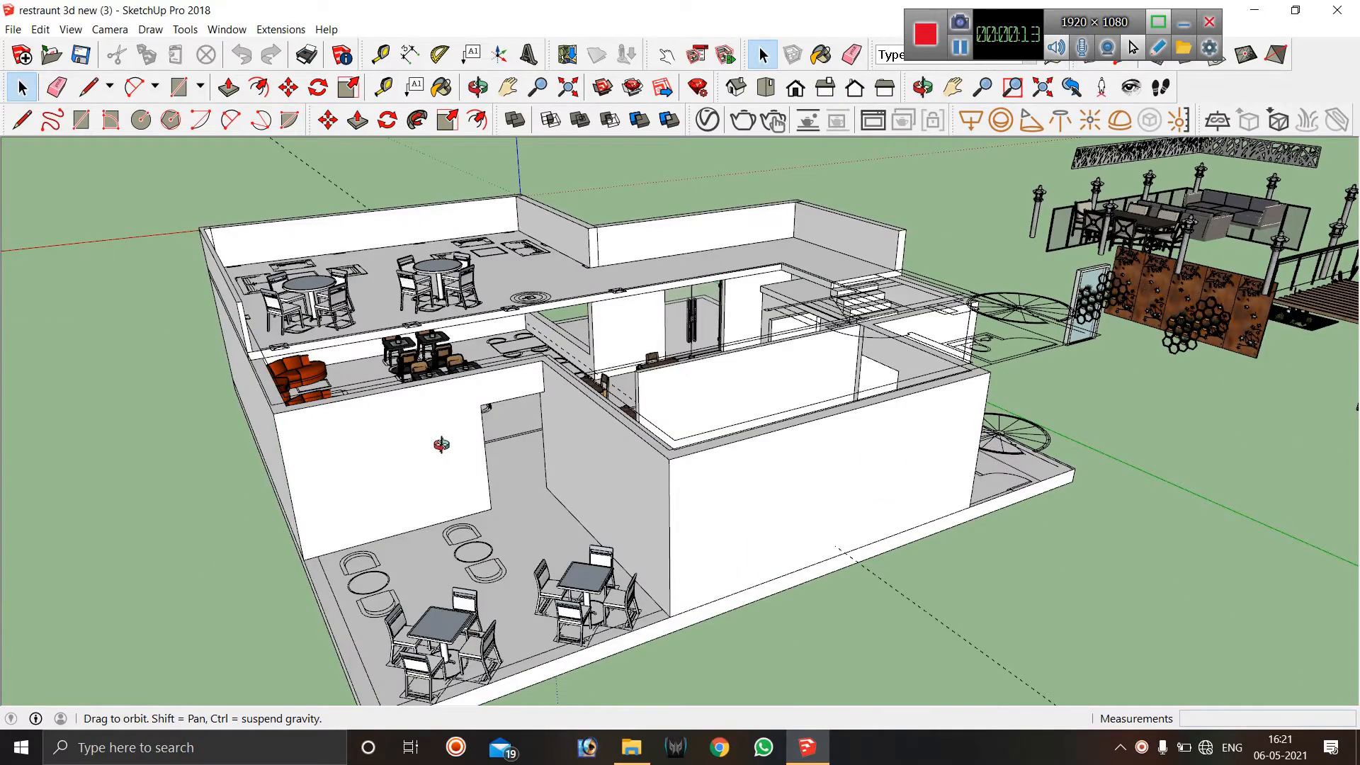
middle_drag(442, 444, 442, 335)
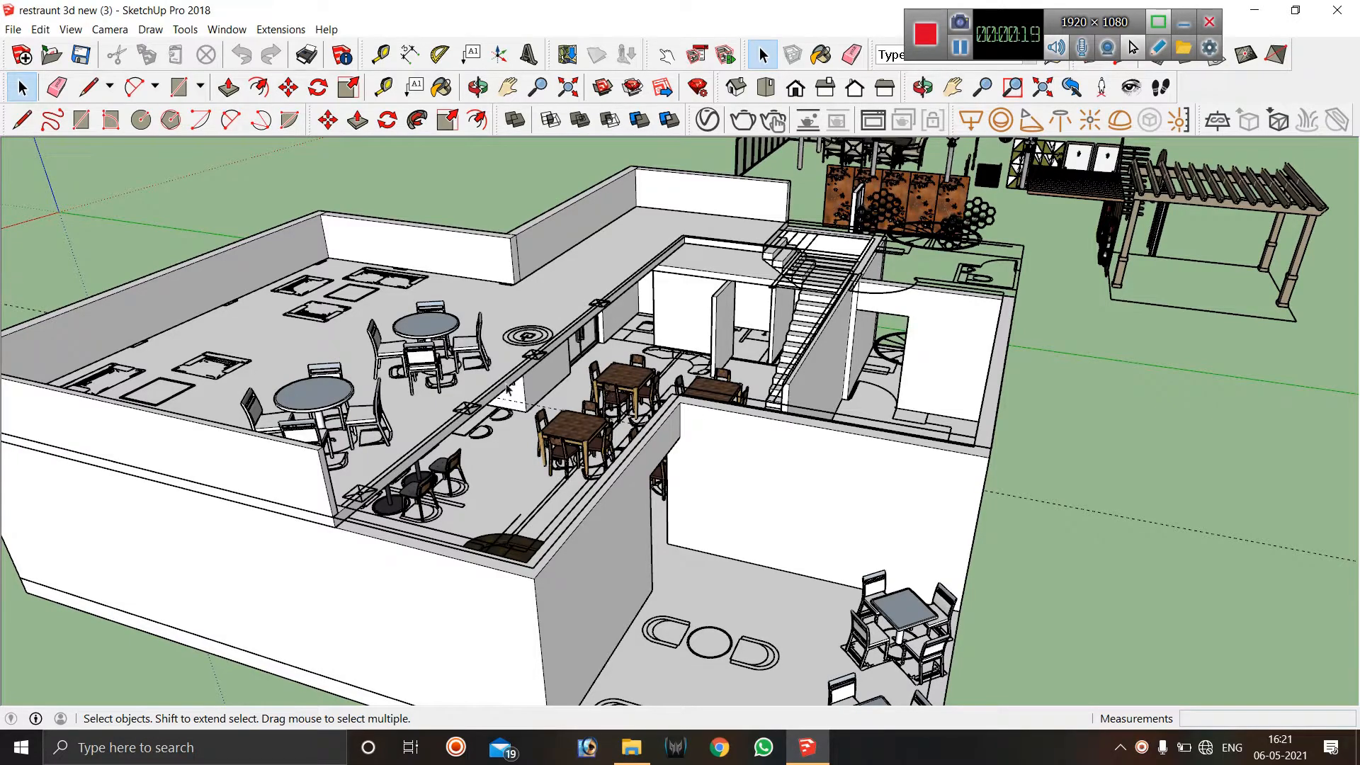
scroll(345, 347, up, 3)
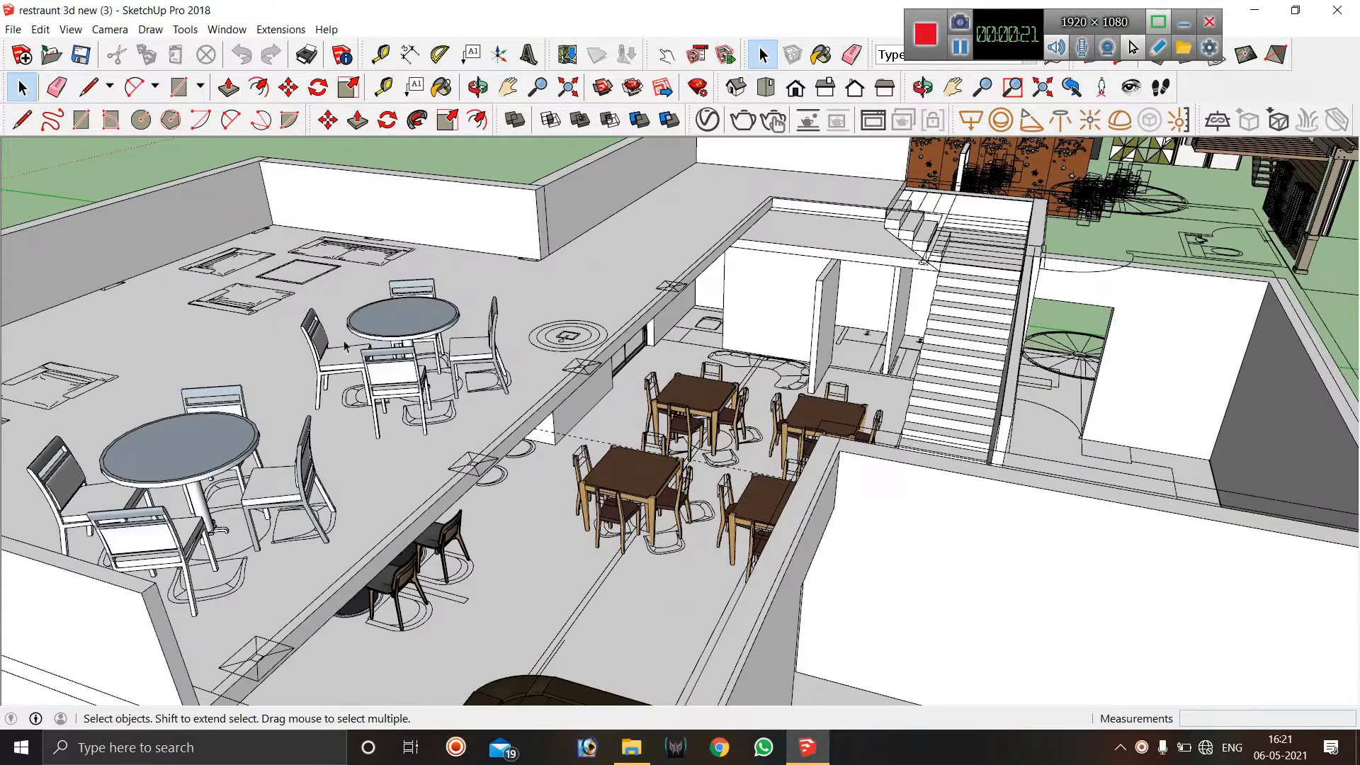
scroll(202, 339, down, 3)
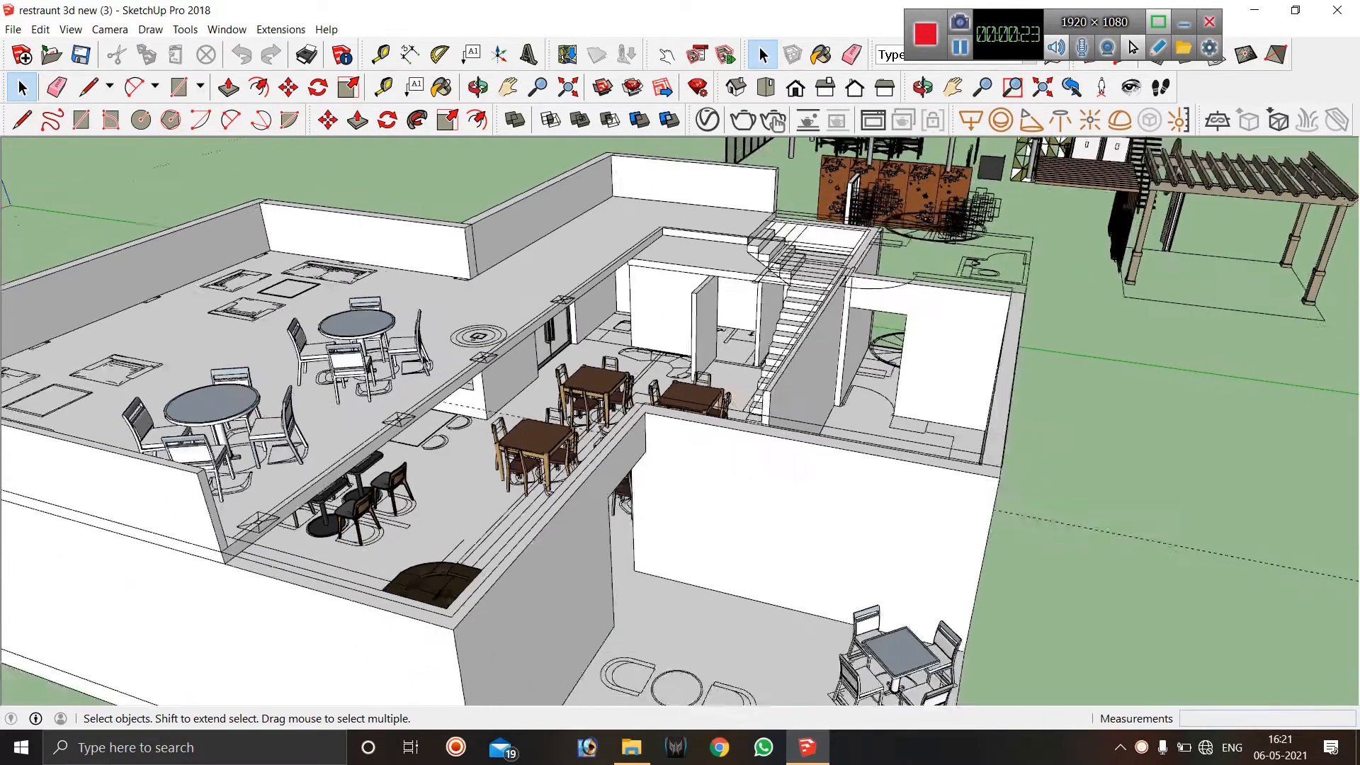
middle_drag(575, 394, 441, 443)
scroll(425, 439, down, 5)
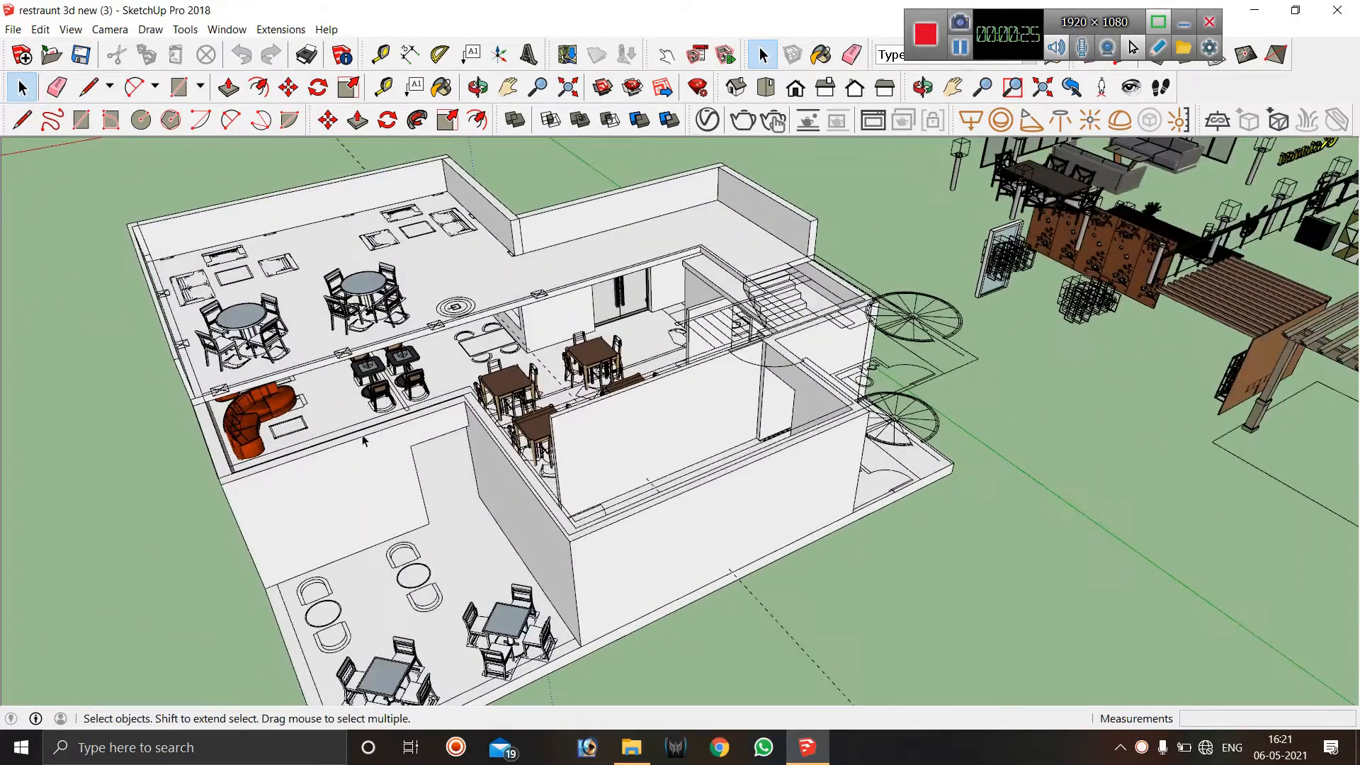
scroll(1081, 227, up, 3)
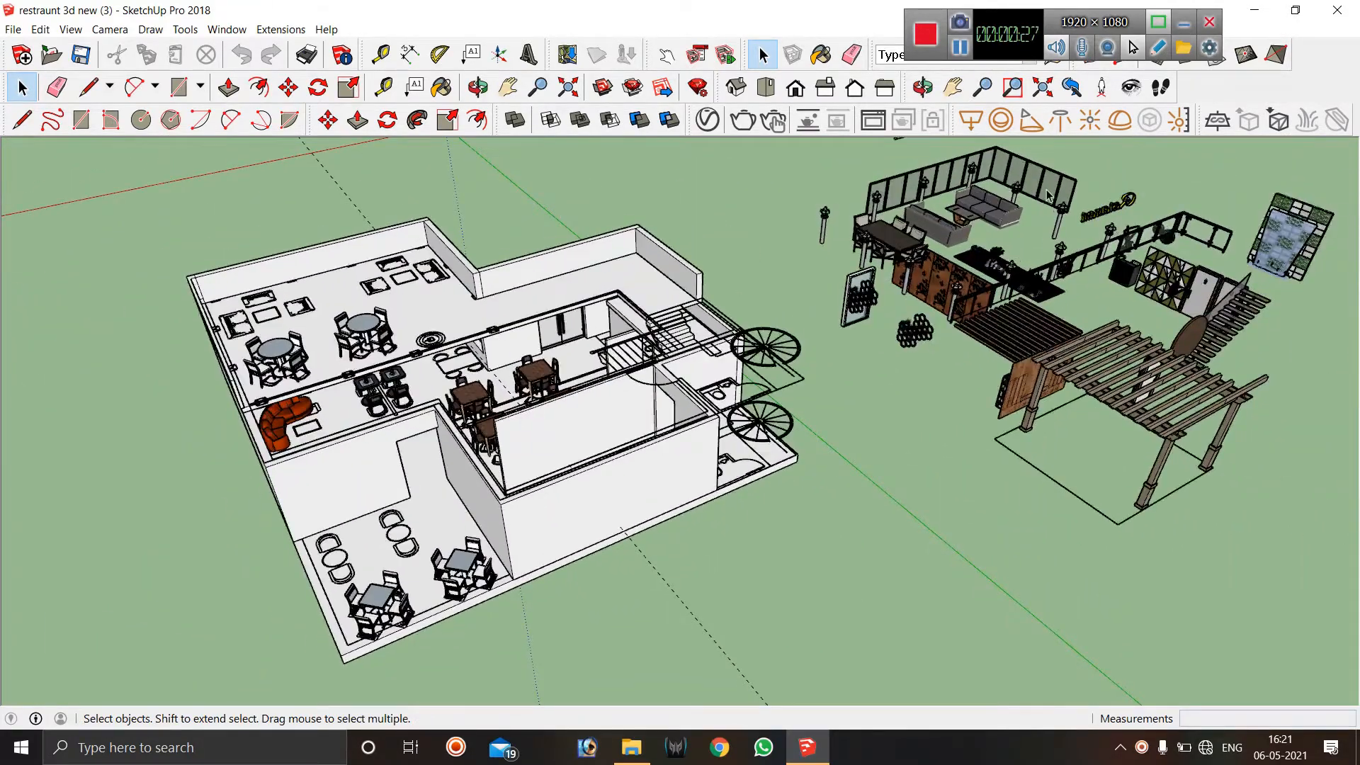
scroll(476, 344, down, 4)
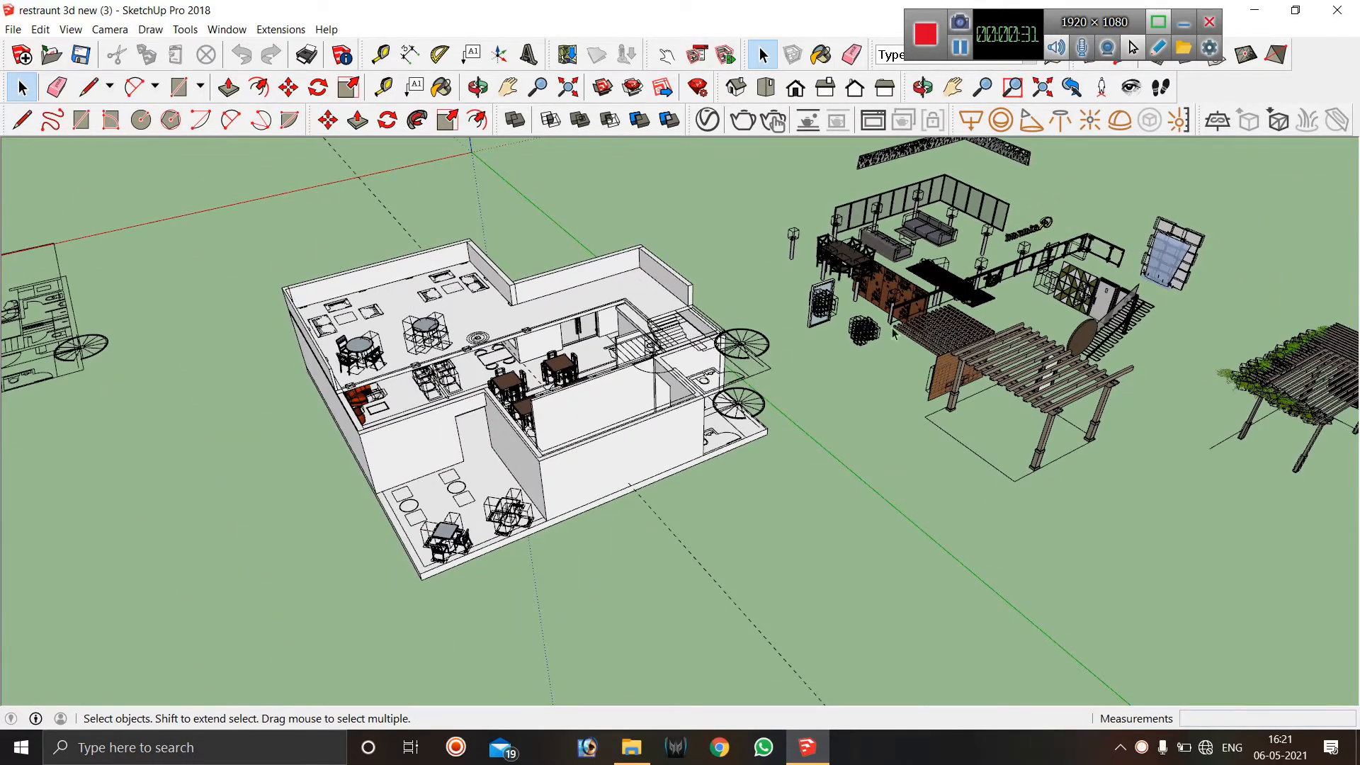
middle_drag(894, 335, 1105, 337)
mouse_move(578, 386)
middle_down()
mouse_move(648, 404)
mouse_move(703, 398)
middle_up()
middle_drag(503, 389, 755, 429)
scroll(896, 365, up, 6)
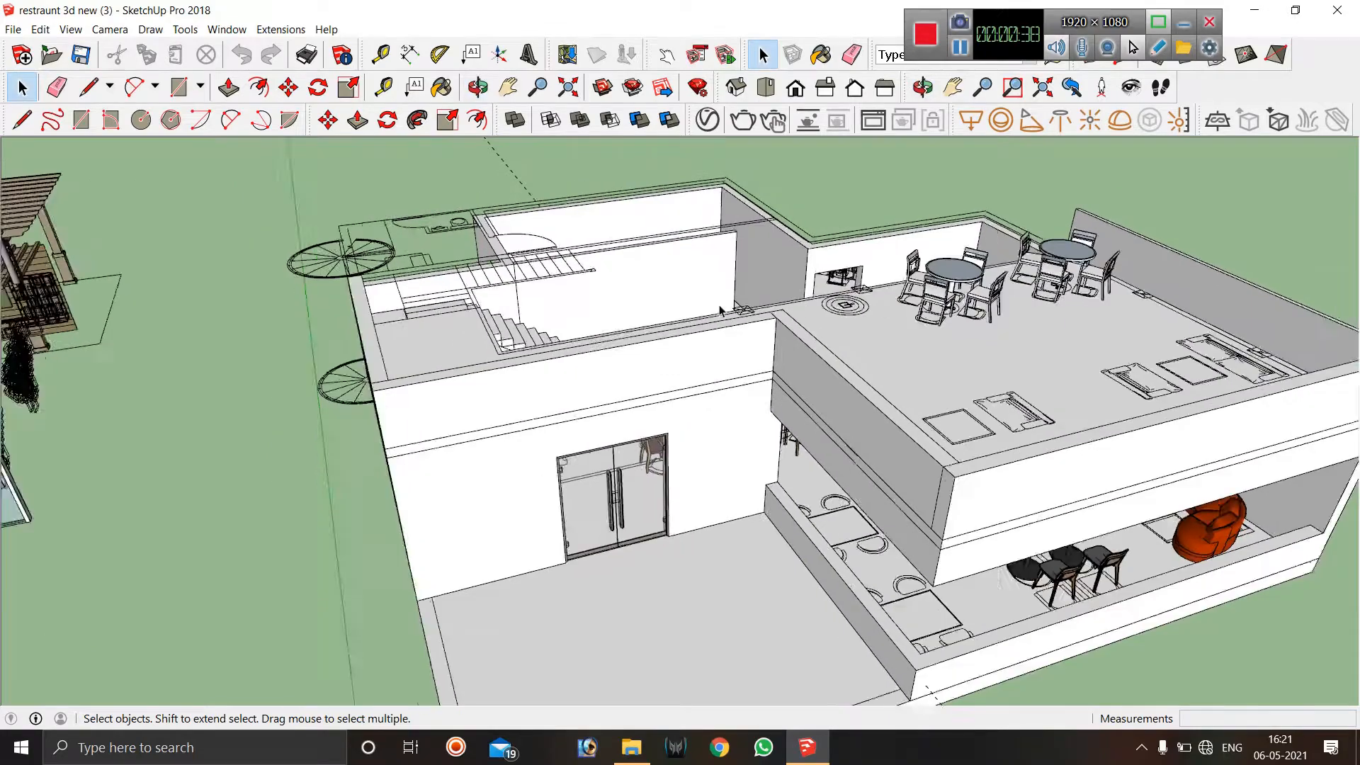
scroll(720, 310, down, 3)
middle_drag(720, 309, 946, 273)
scroll(1021, 299, down, 3)
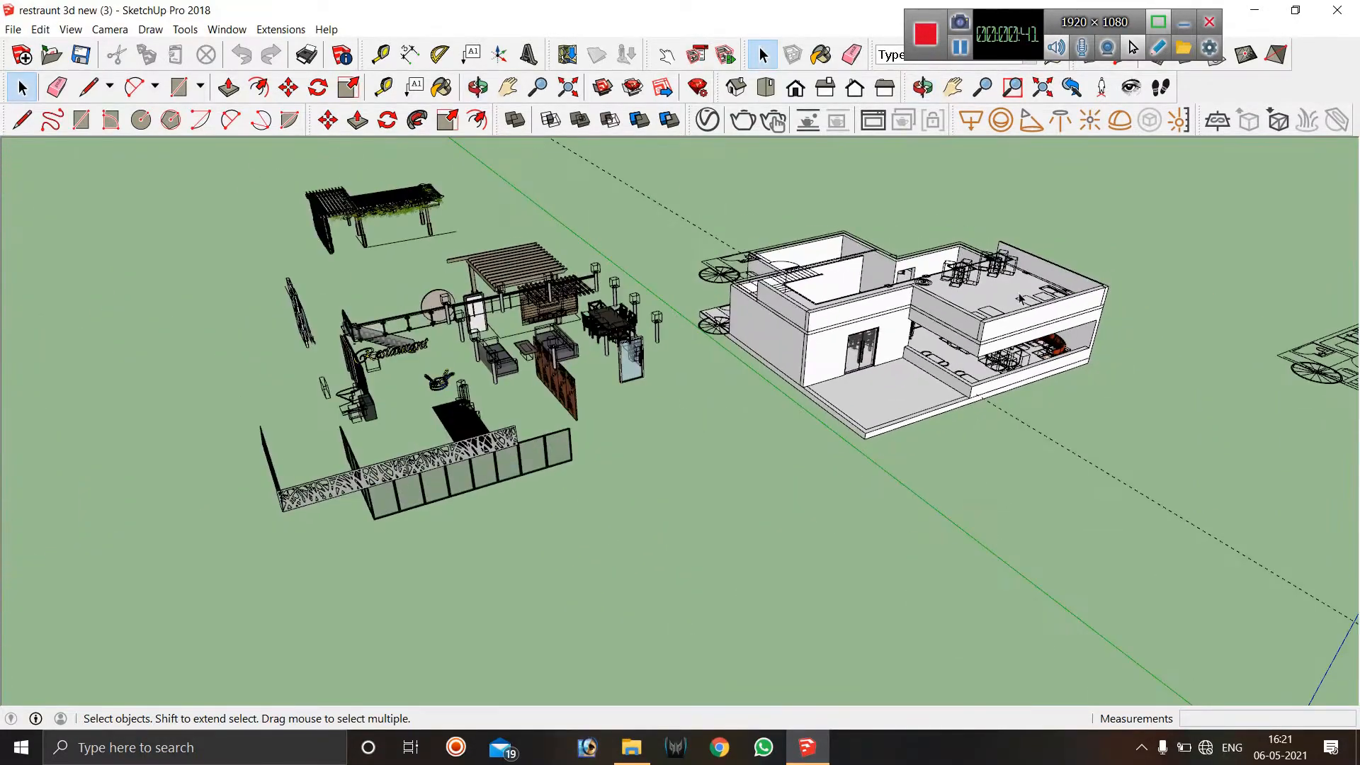
Examine the loose pergolas, railings, signs, lamps and furniture placed beside the restaurant building.
scroll(931, 324, up, 1)
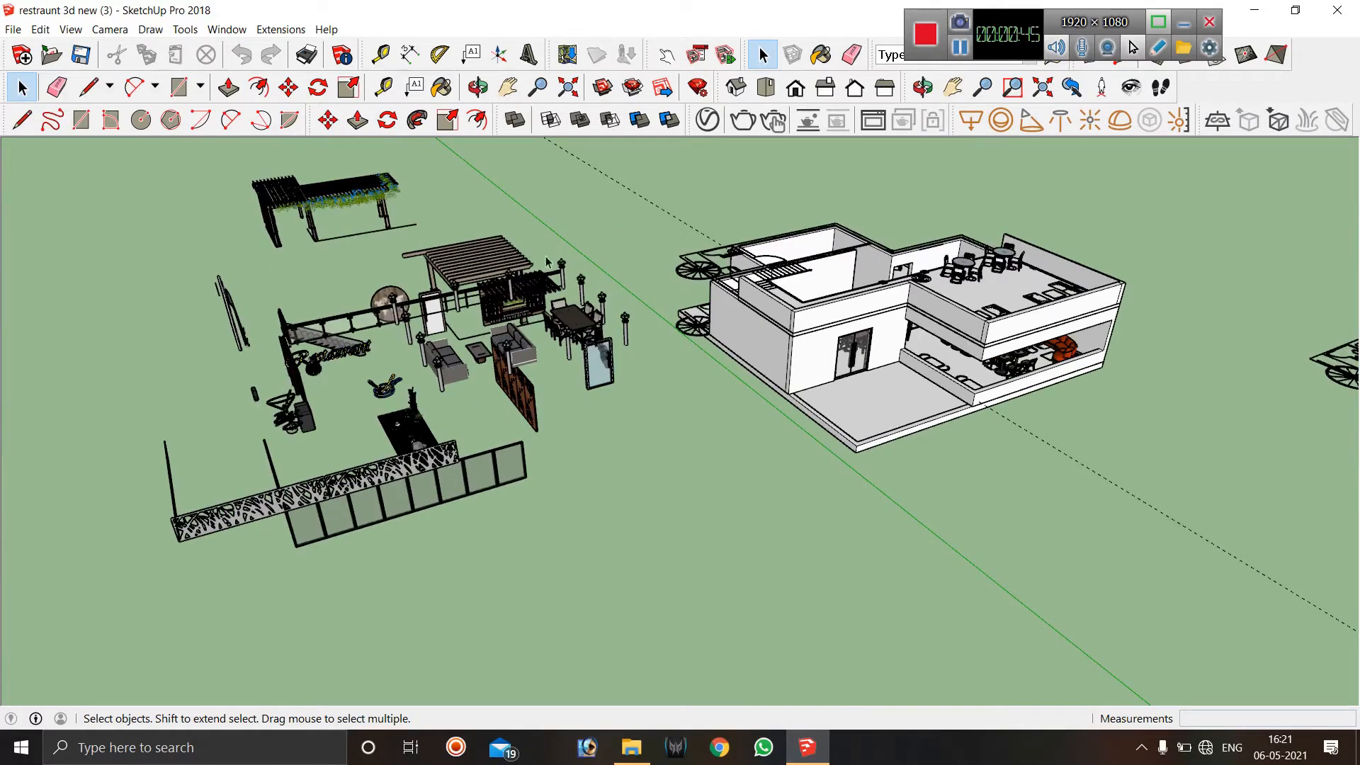
scroll(340, 413, up, 5)
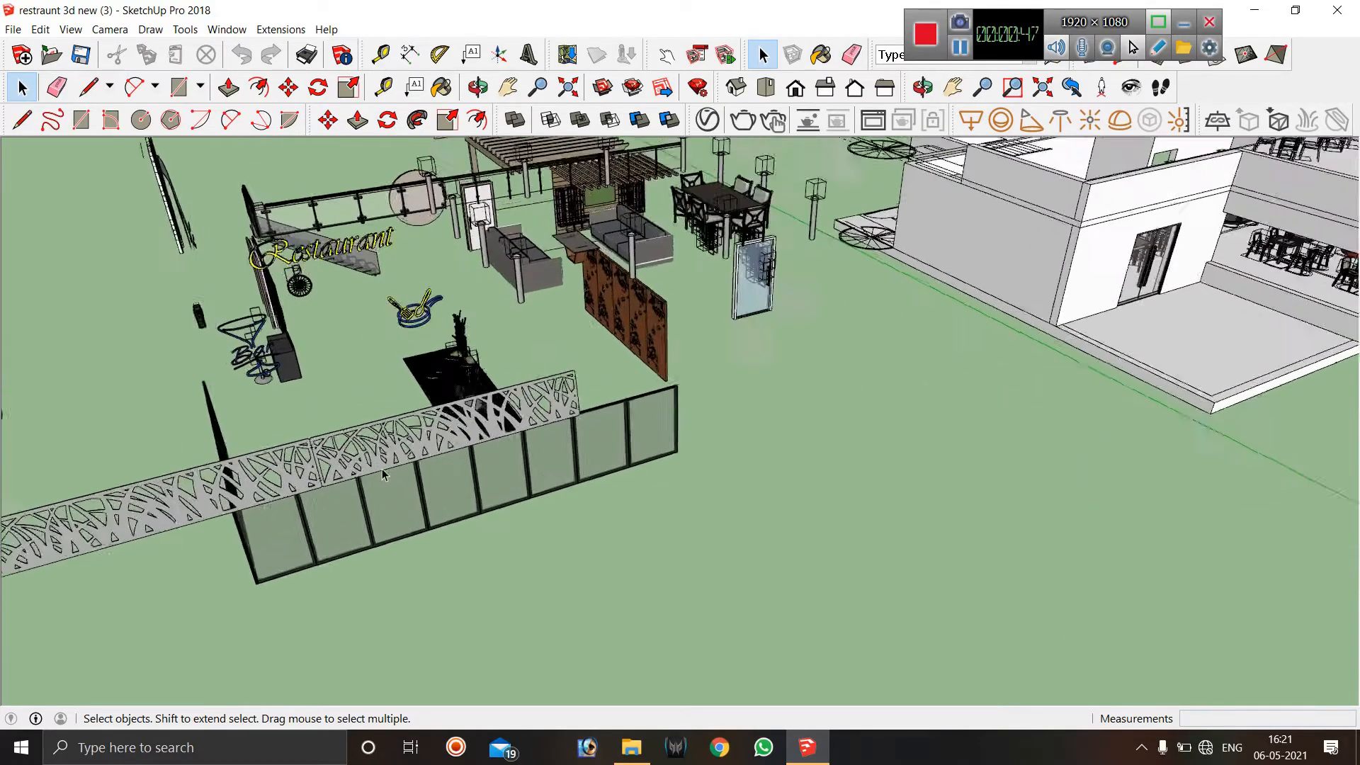
scroll(365, 449, down, 5)
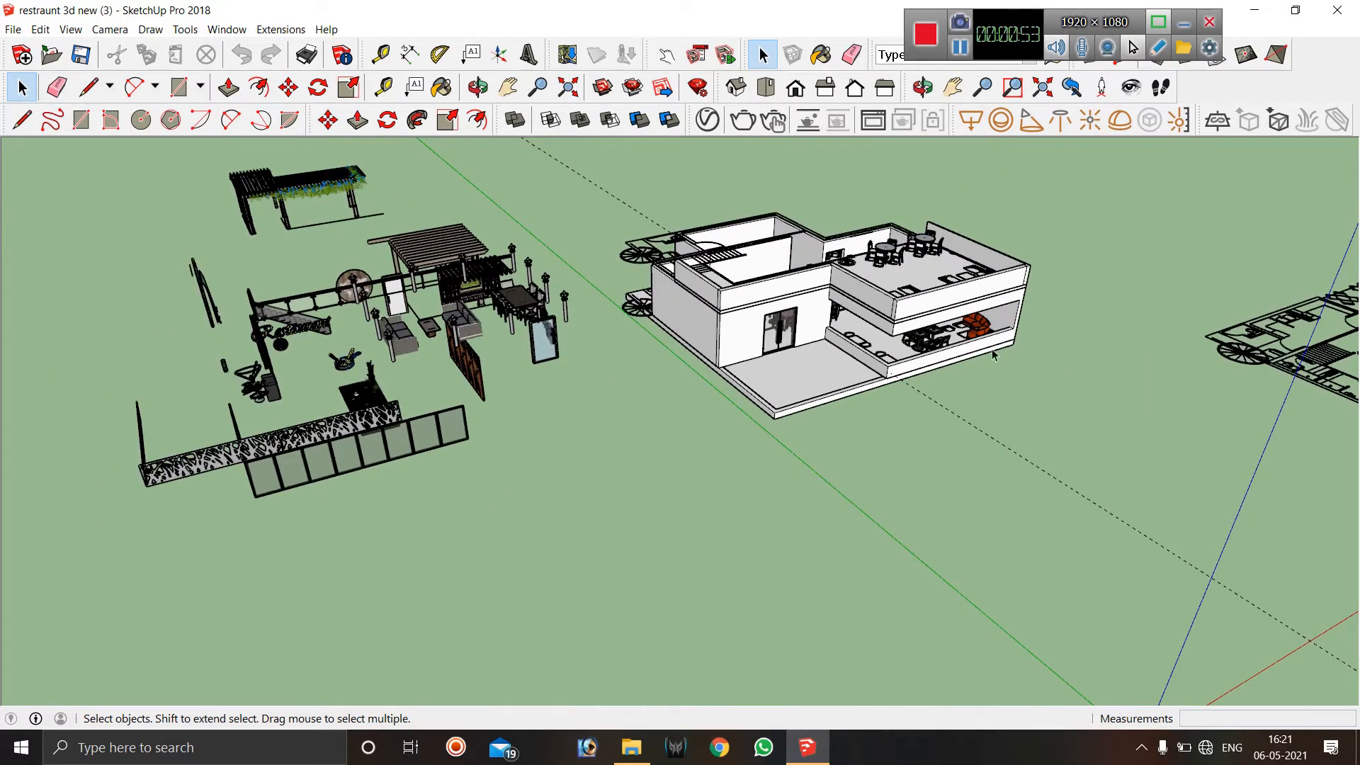
scroll(969, 311, up, 2)
scroll(900, 328, down, 3)
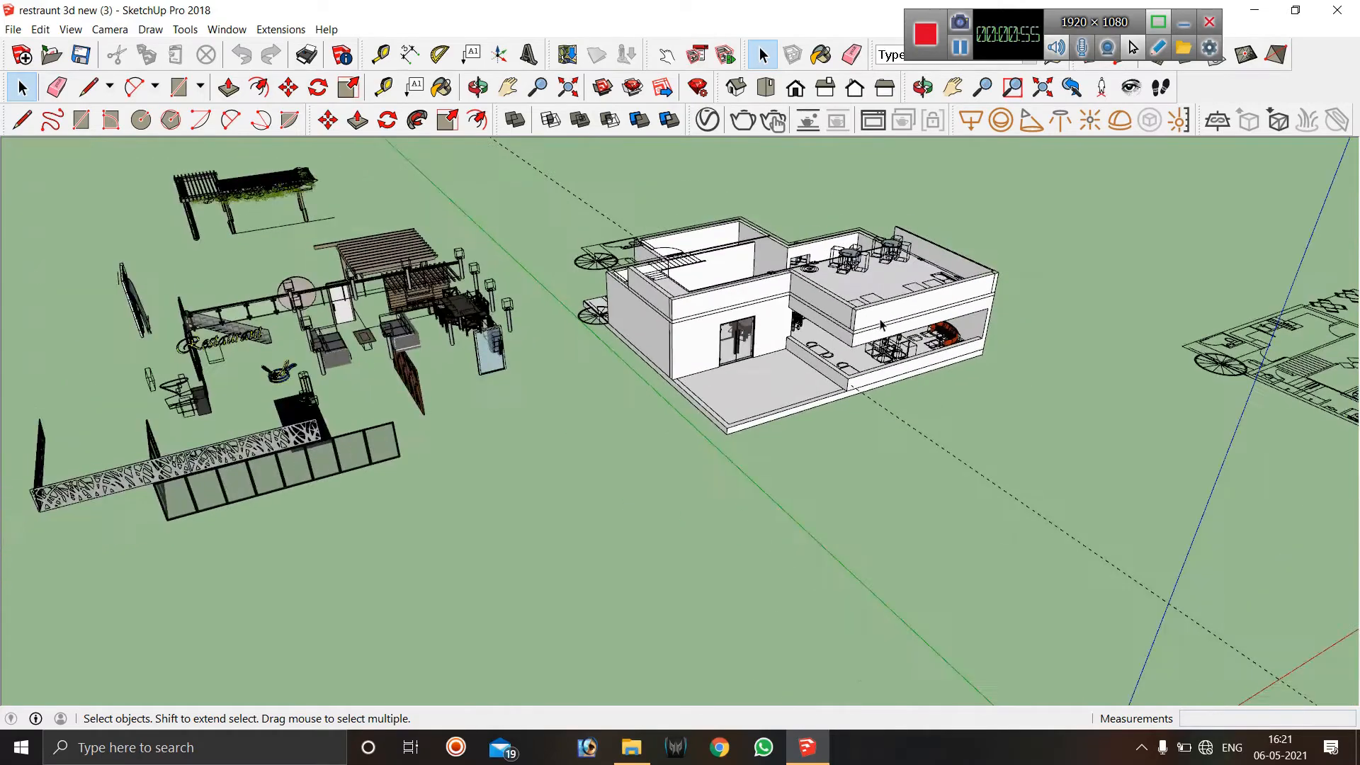
scroll(488, 358, up, 5)
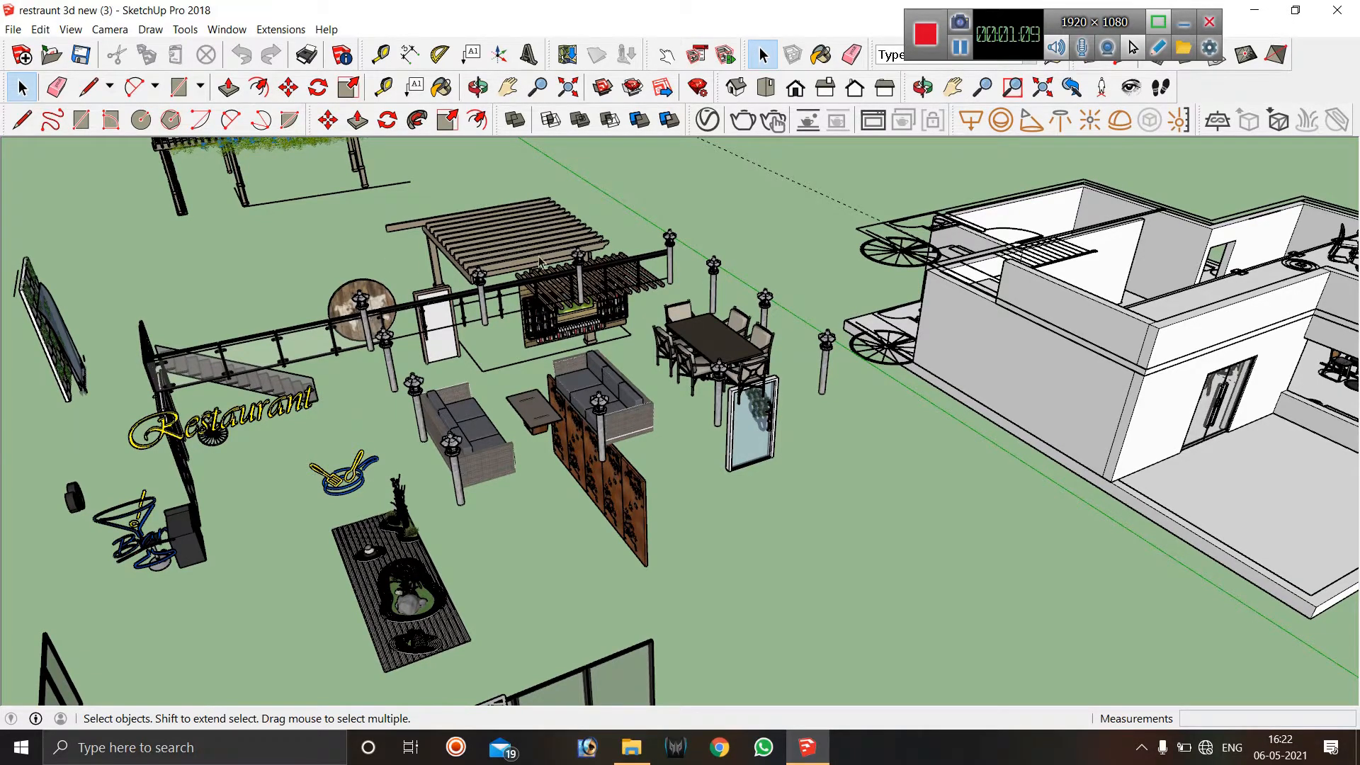
scroll(470, 262, down, 6)
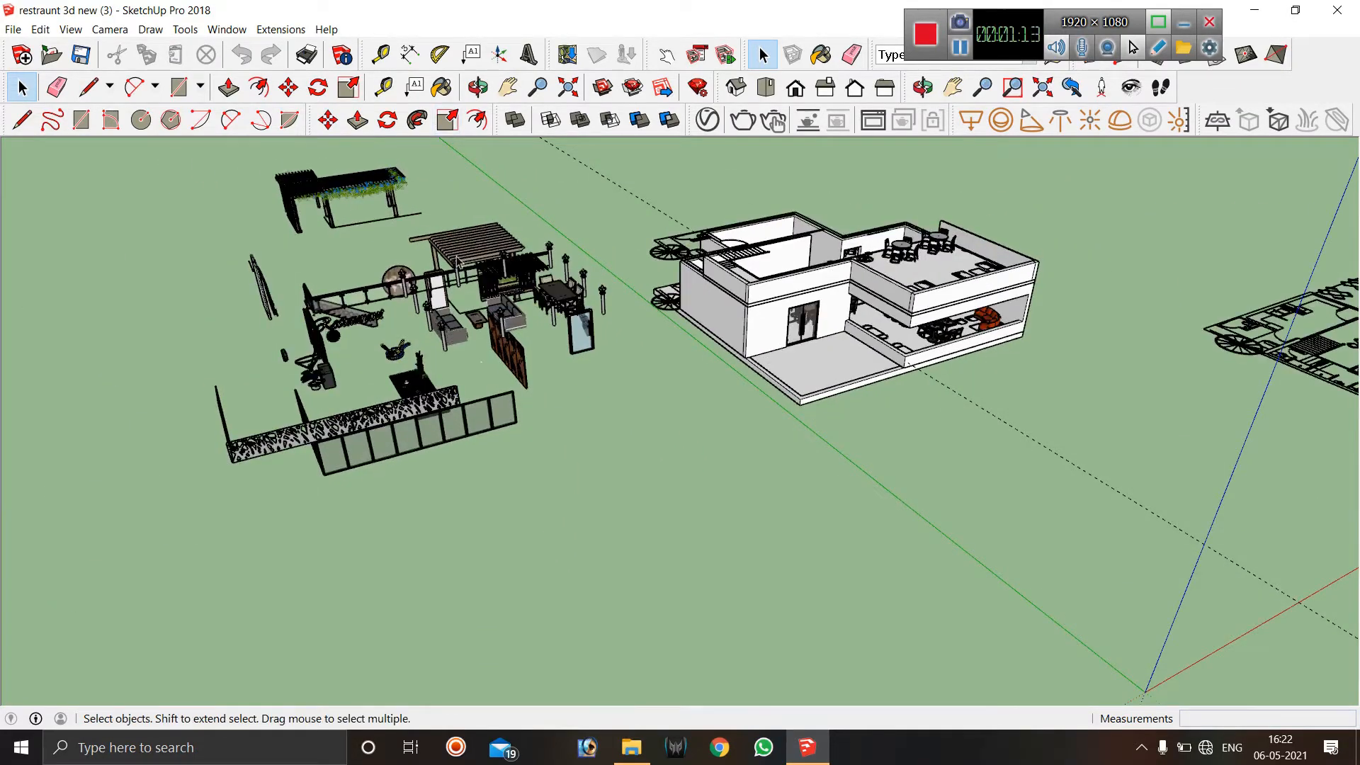
middle_drag(473, 411, 306, 234)
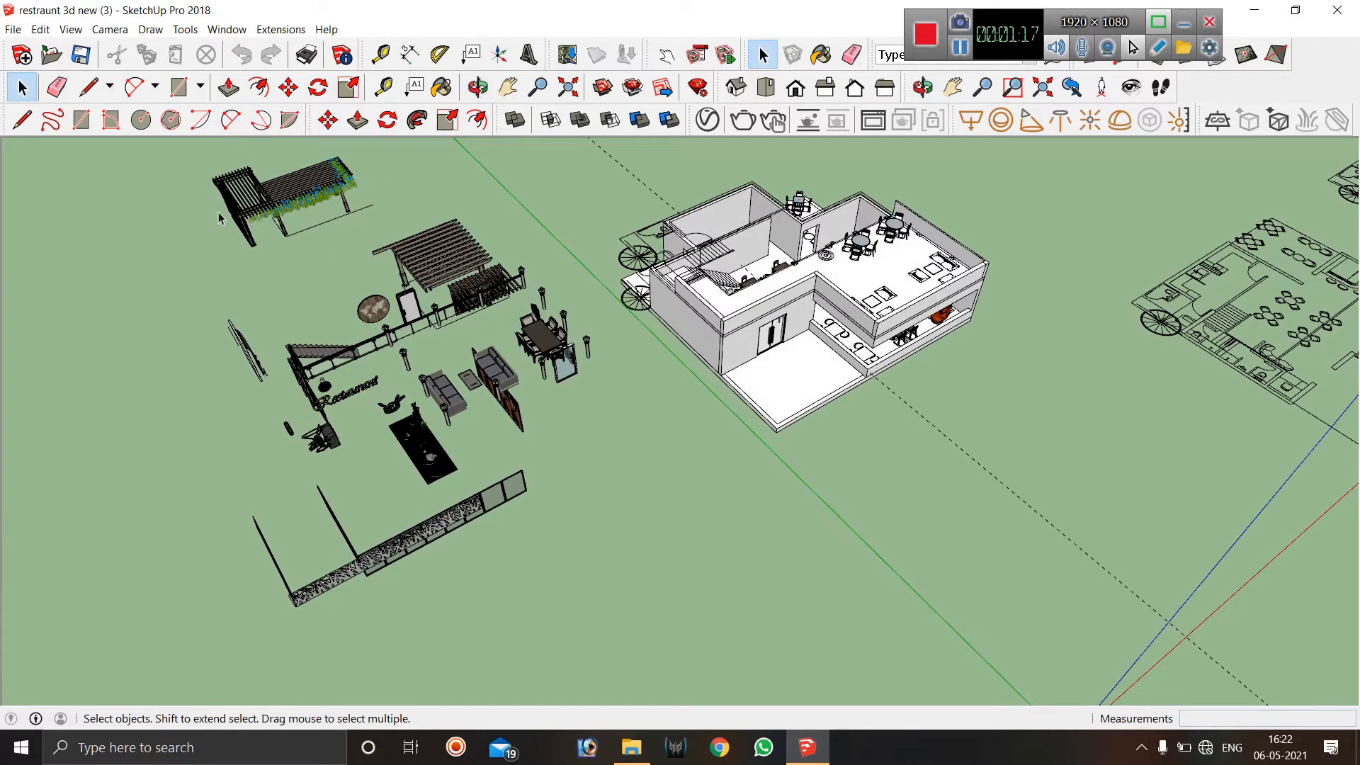
middle_drag(377, 289, 315, 159)
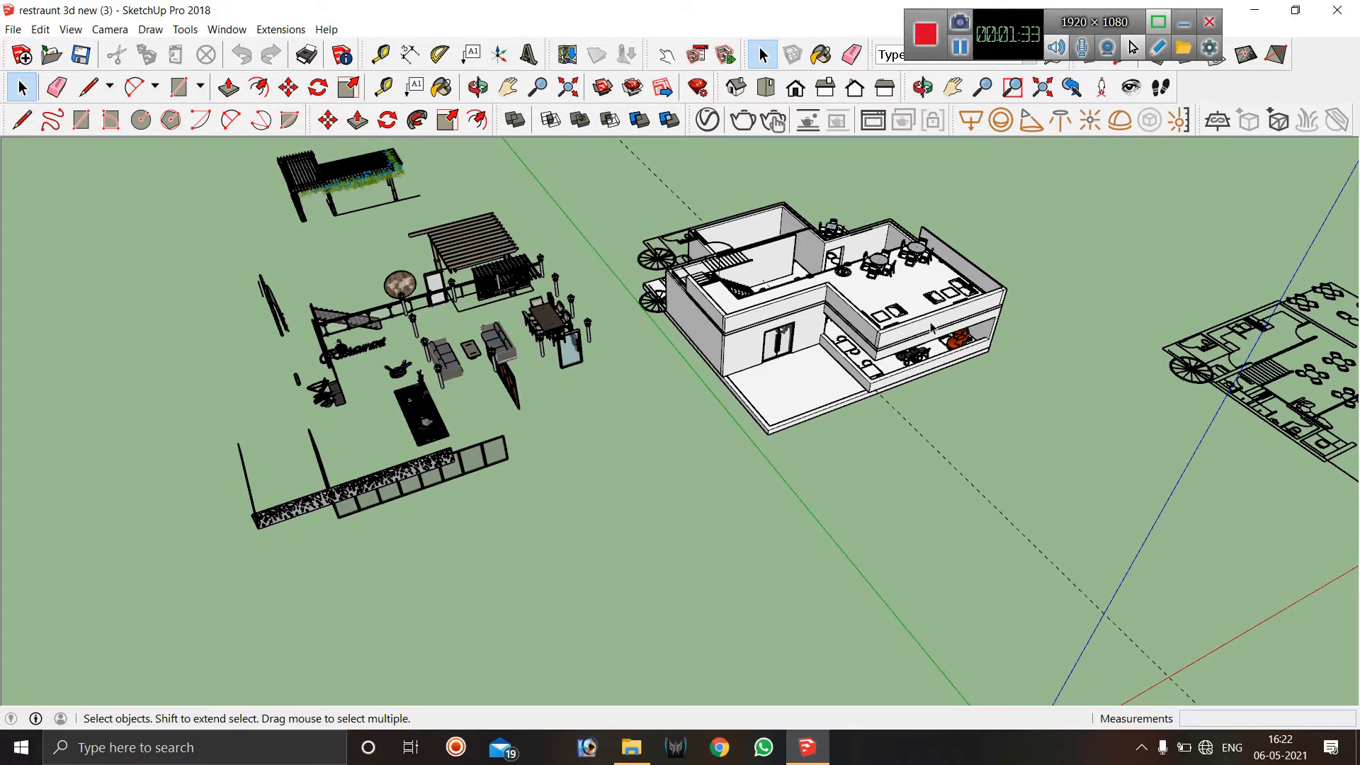
Open the upper terrace's parapet wall group for editing.
scroll(914, 343, up, 4)
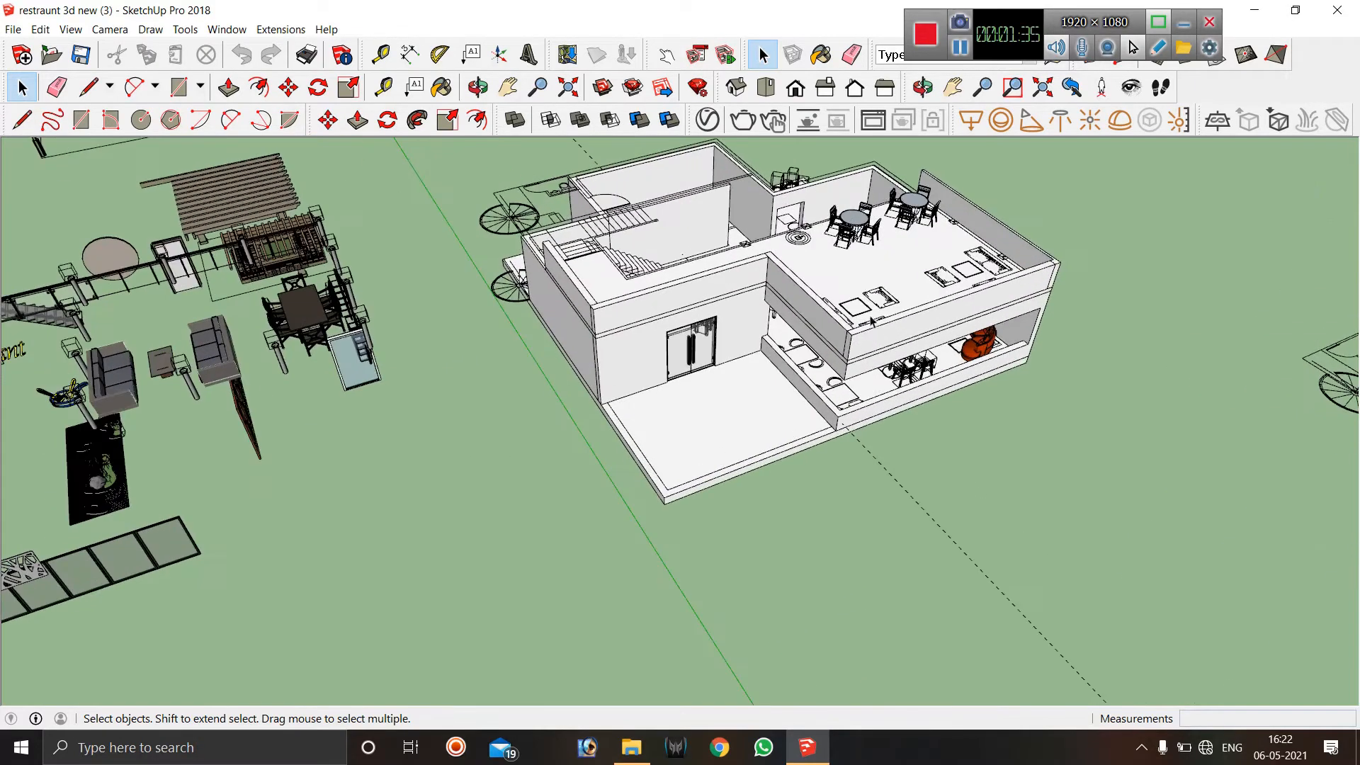
scroll(916, 308, down, 2)
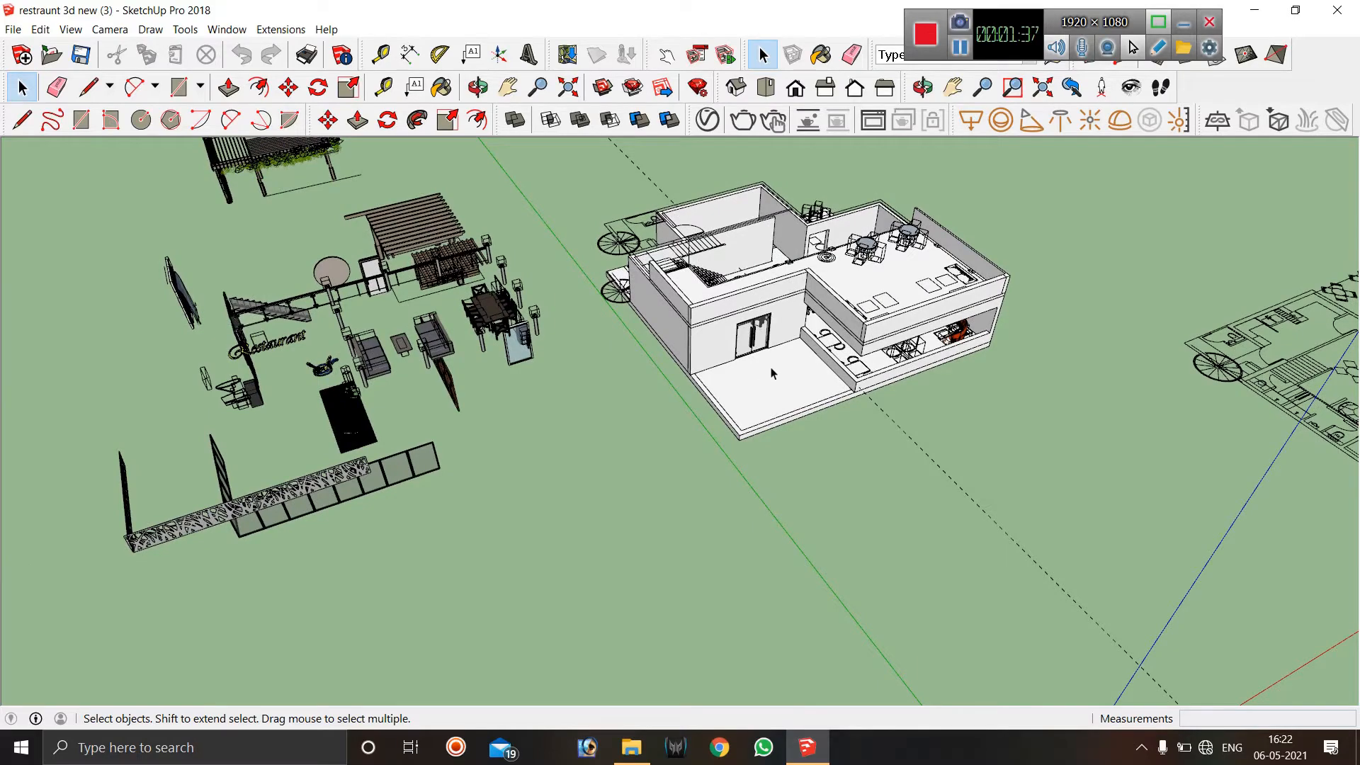
scroll(1005, 282, up, 3)
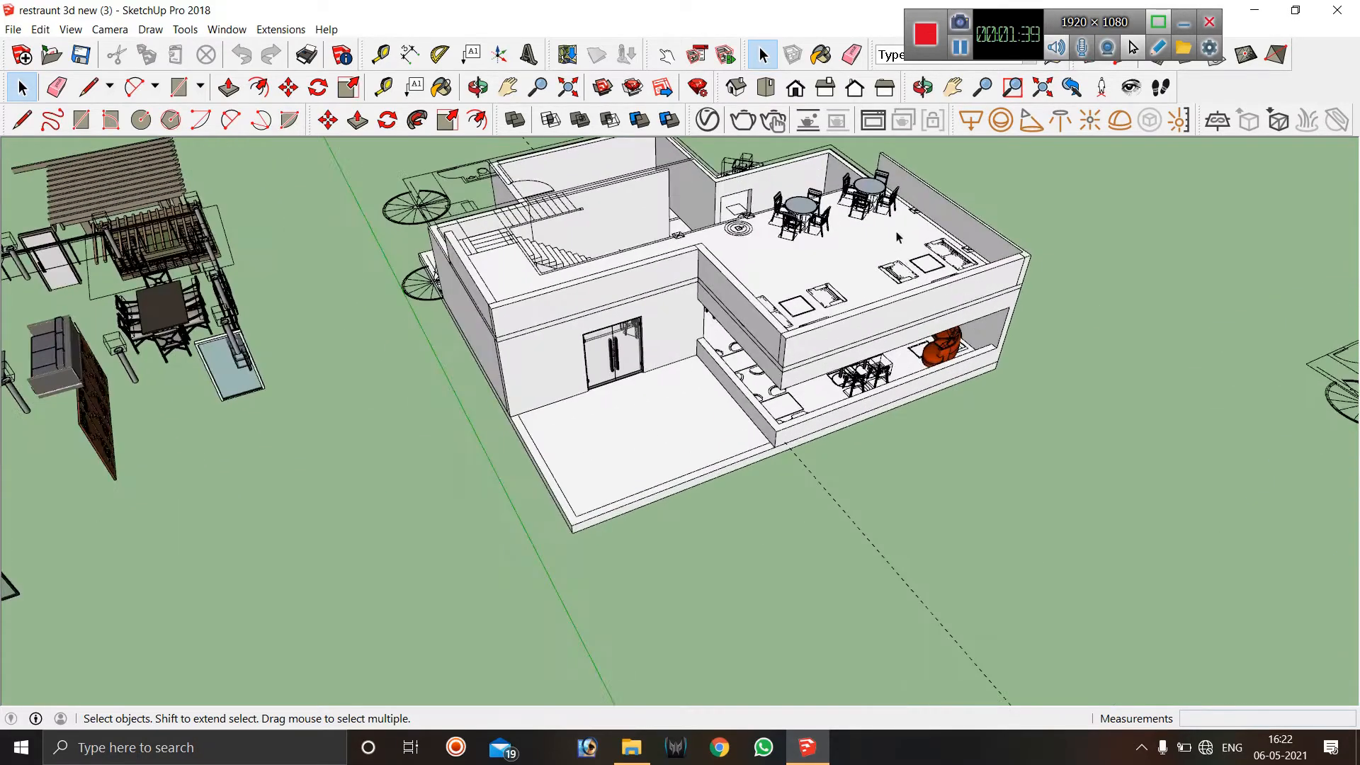
scroll(897, 236, up, 3)
click(817, 391)
double_click(819, 382)
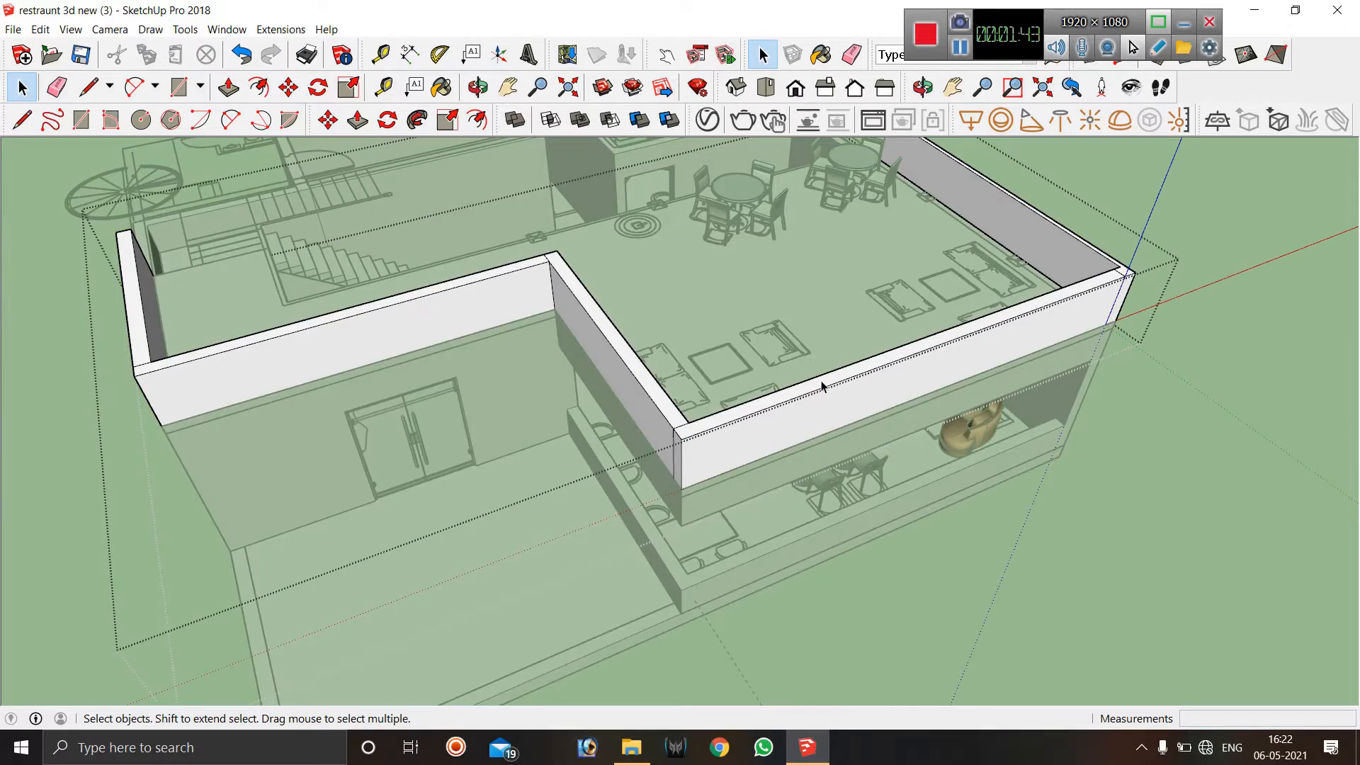
key(p)
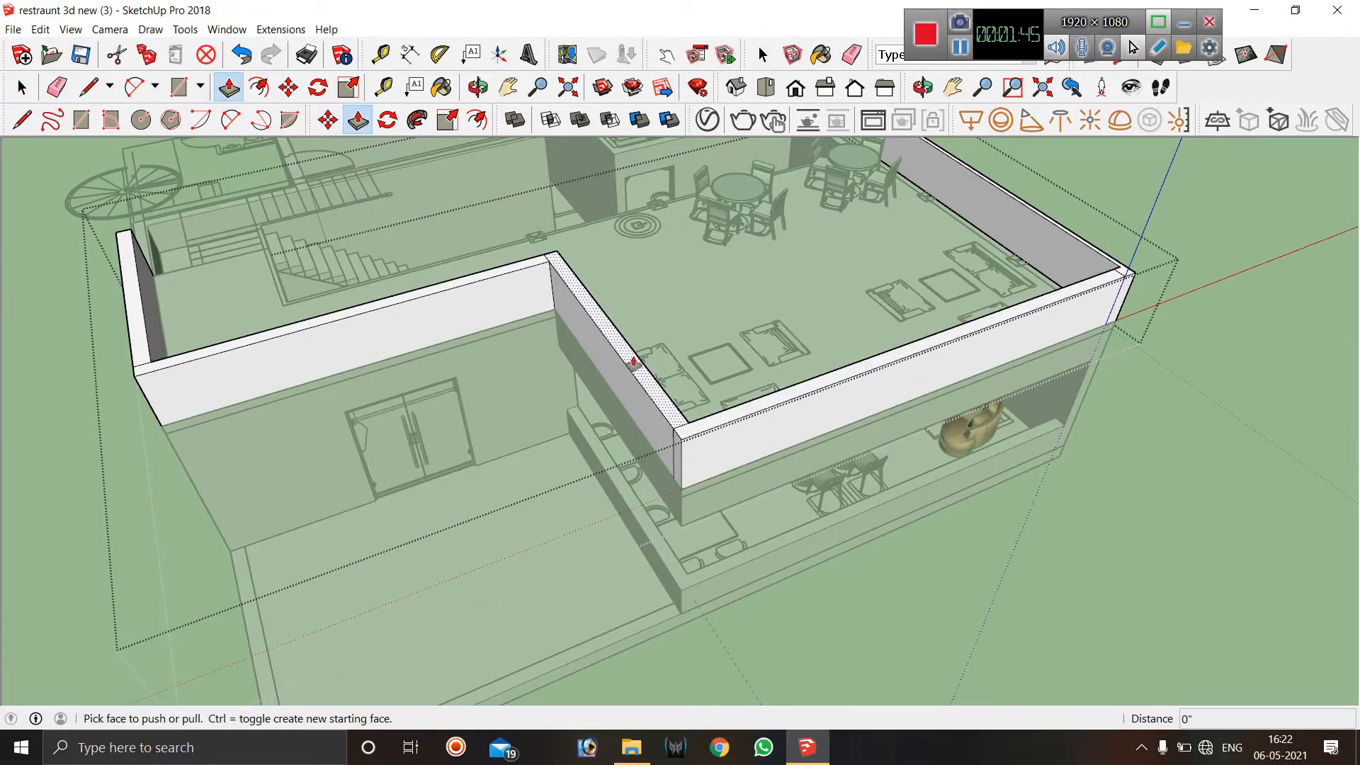
click(658, 380)
scroll(627, 407, up, 5)
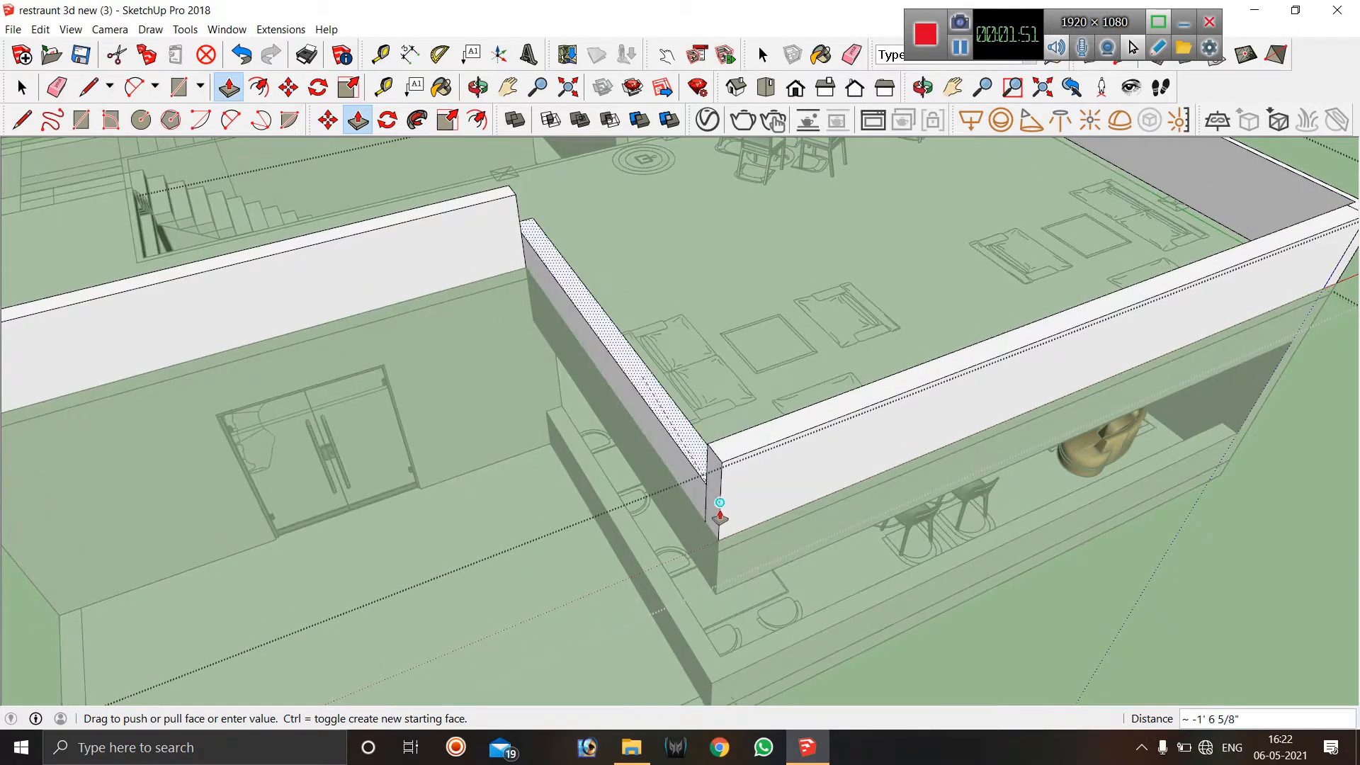
scroll(720, 528, up, 2)
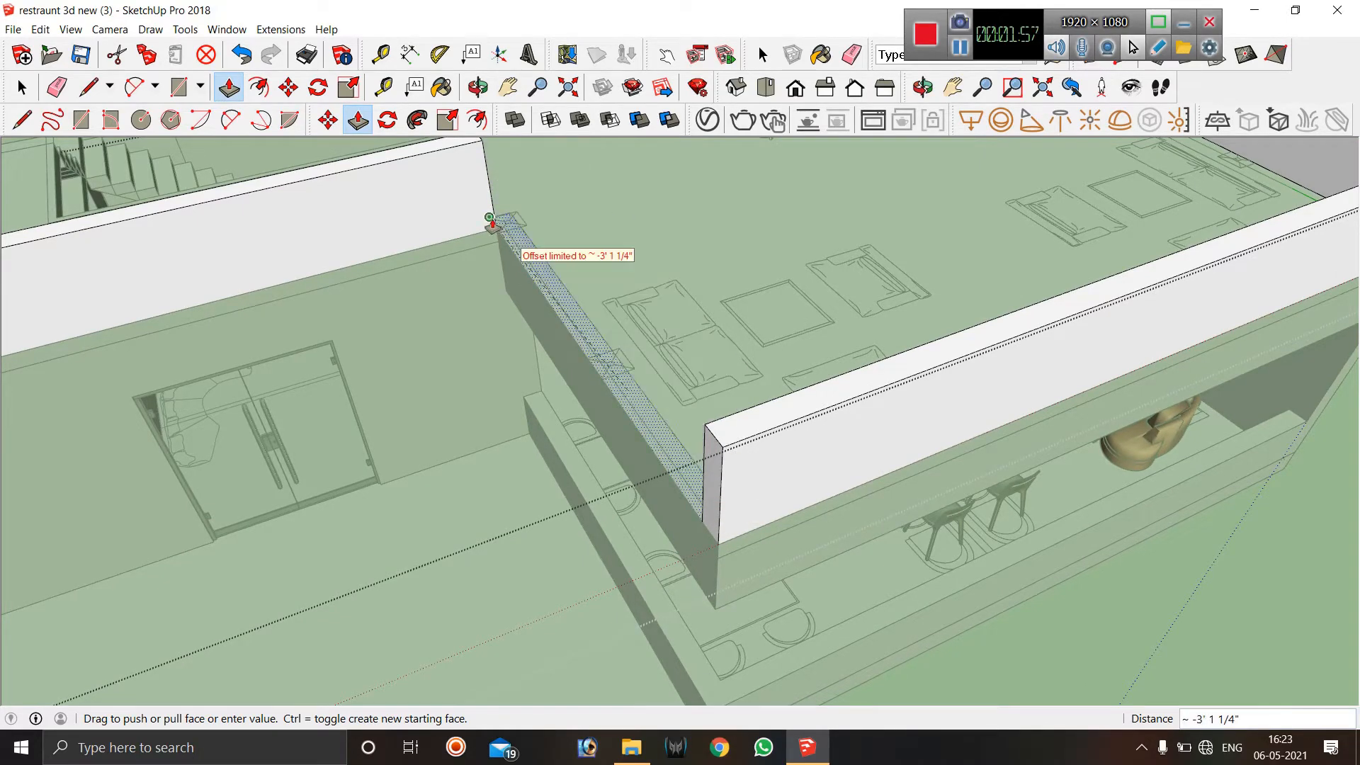
scroll(494, 219, up, 3)
scroll(495, 213, up, 3)
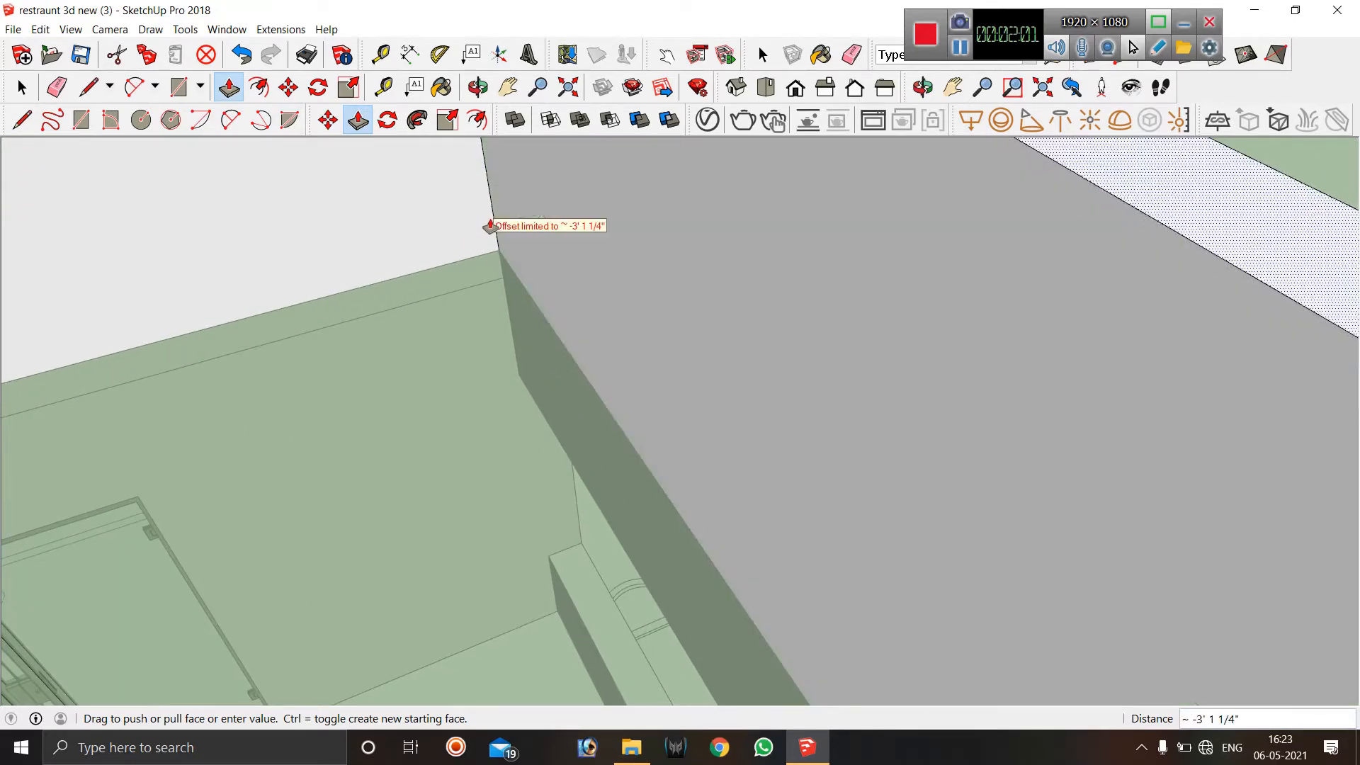
scroll(510, 241, down, 5)
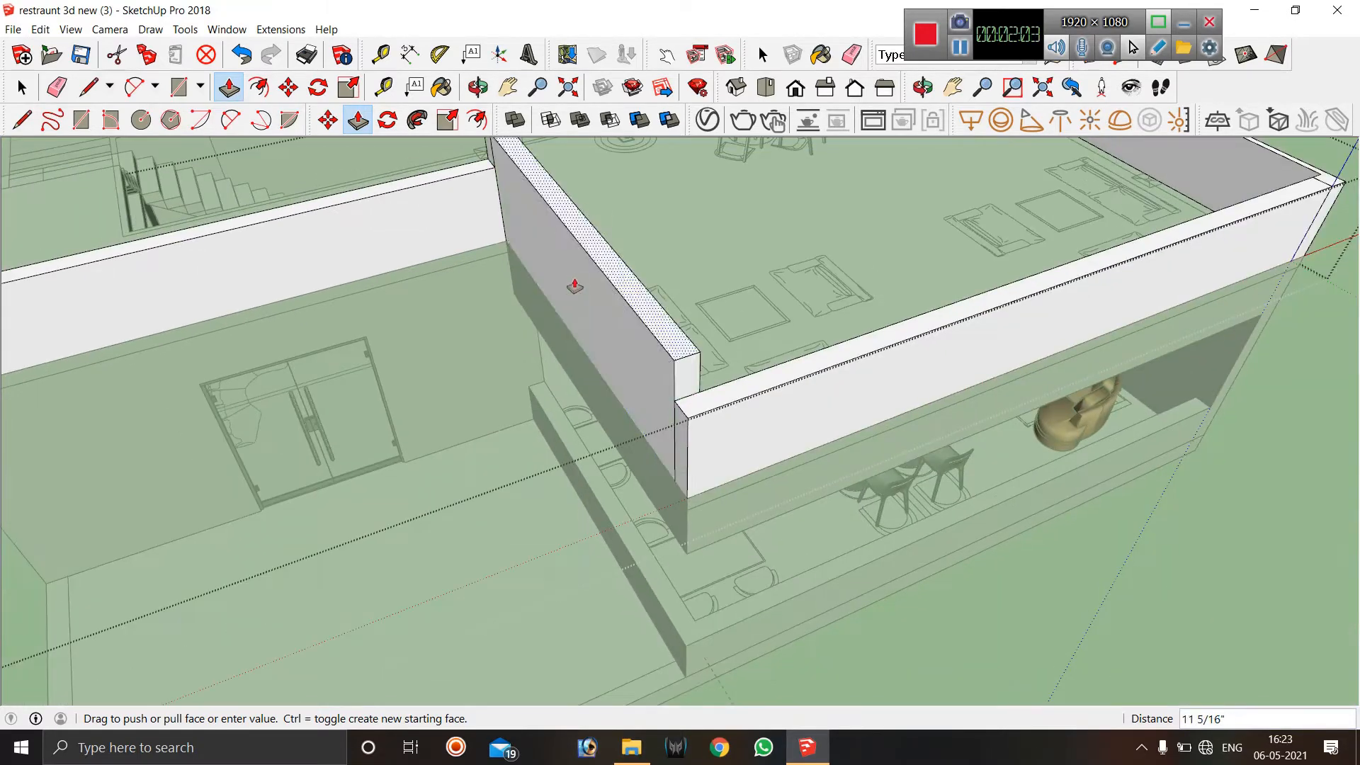
key(space)
Push the top of the long parapet above the orange sofa down by about 2' 4".
scroll(539, 319, down, 5)
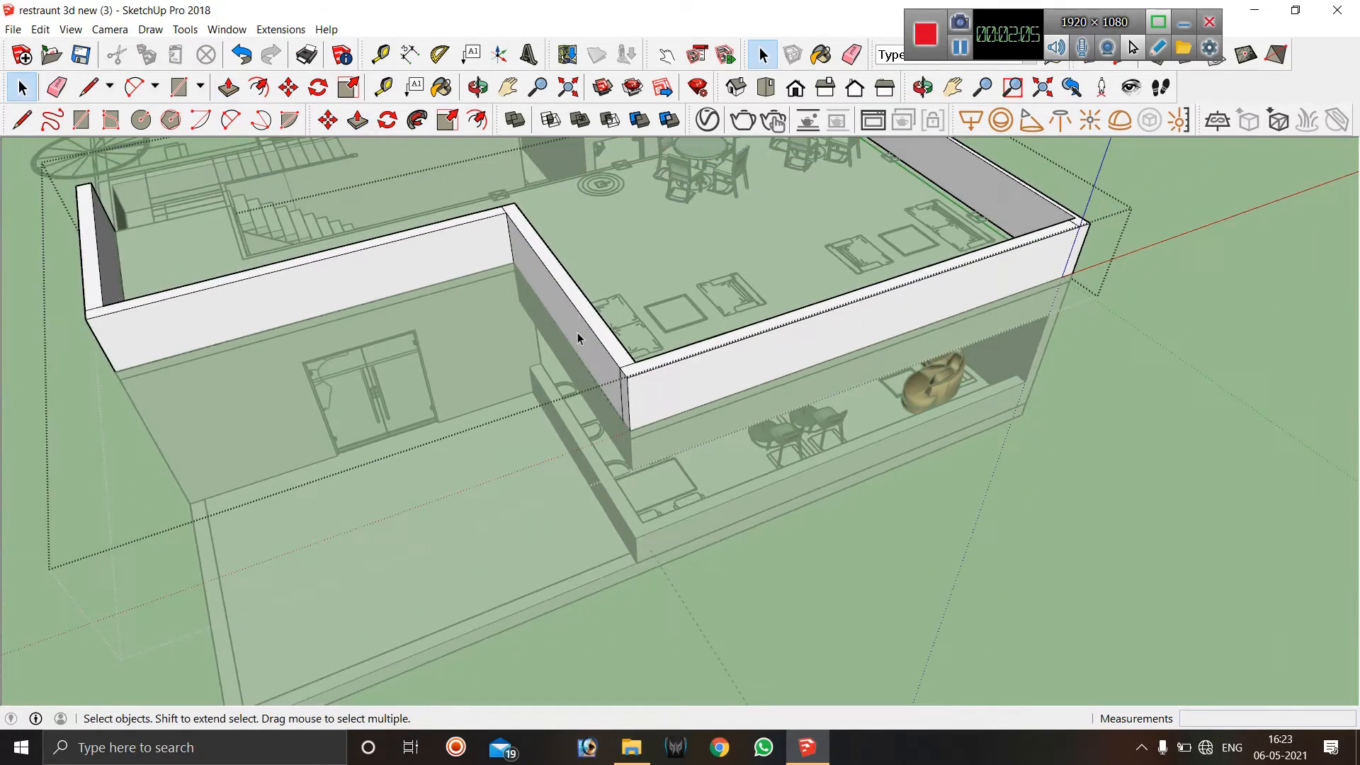
scroll(930, 167, up, 2)
scroll(930, 166, up, 6)
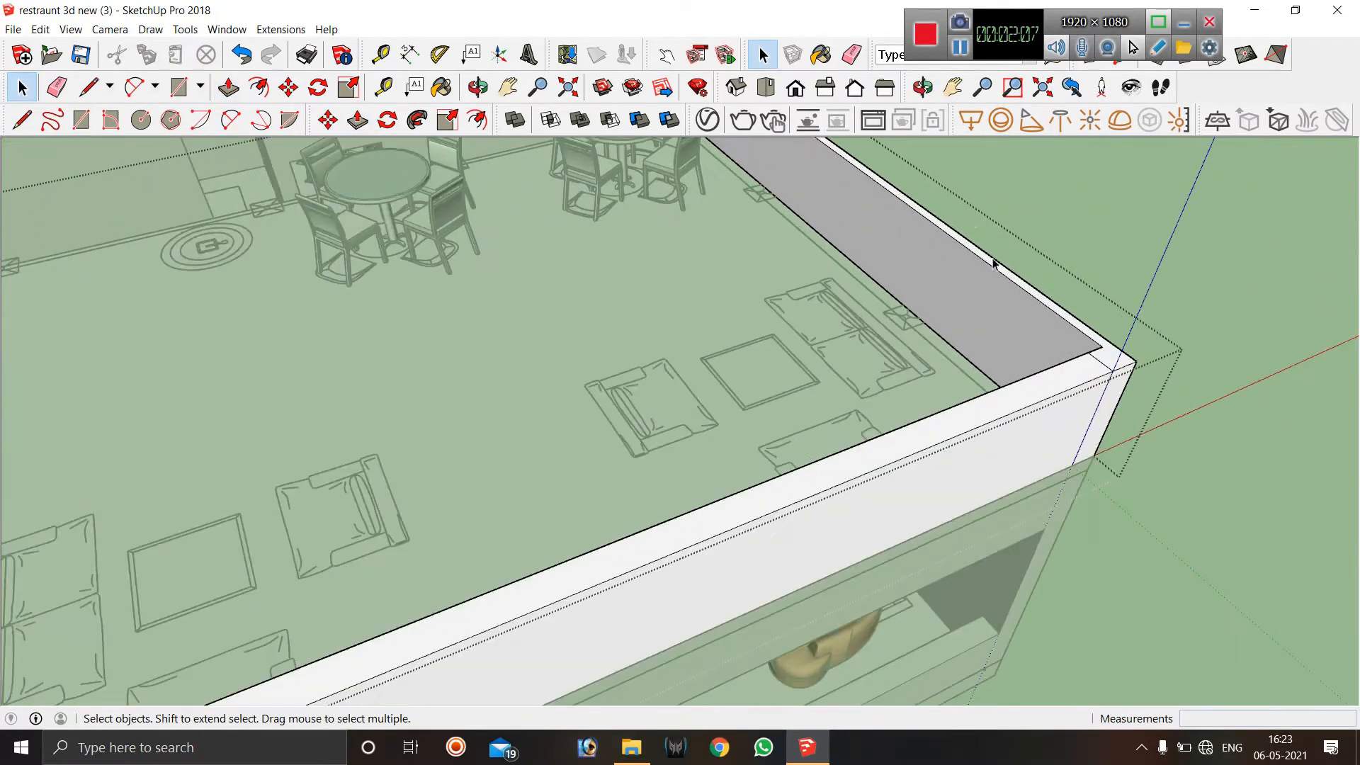
scroll(1067, 418, down, 2)
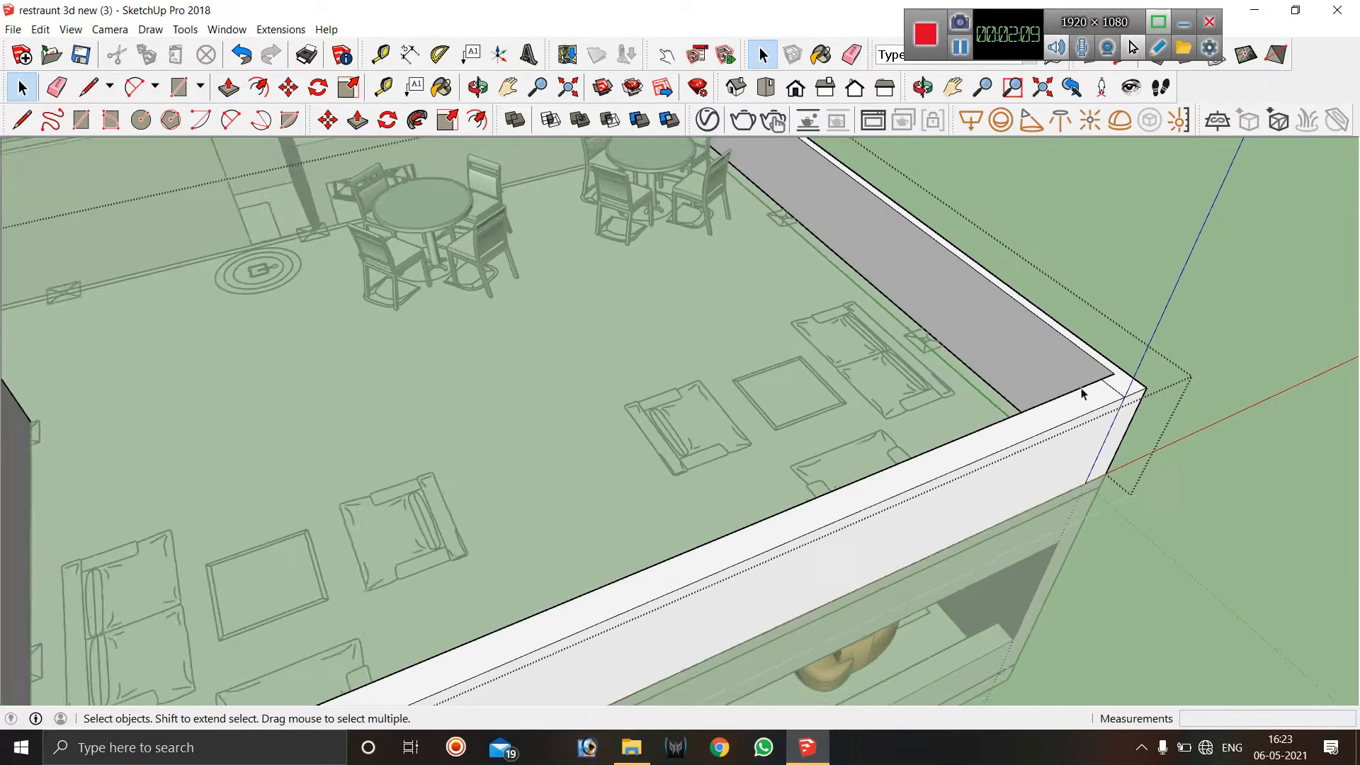
key(p)
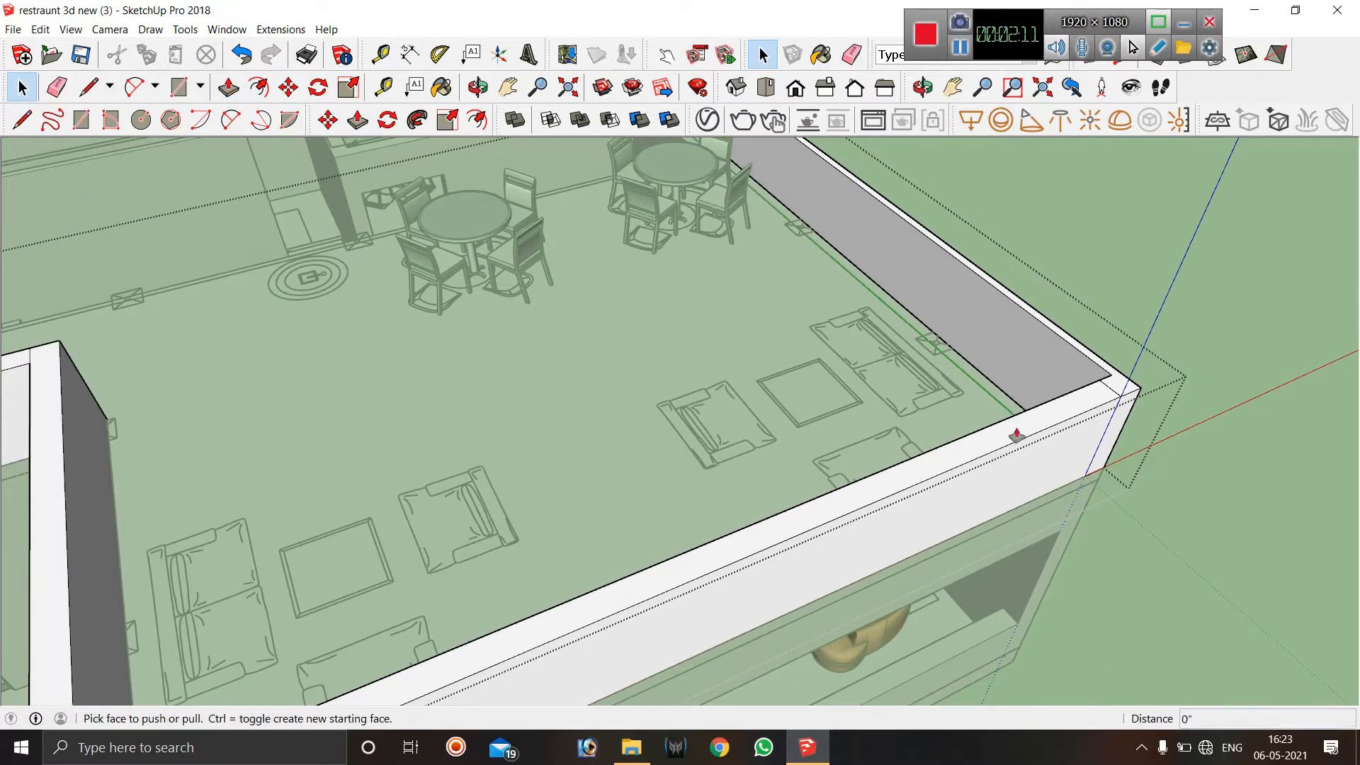
drag(1015, 432, 1157, 577)
scroll(1237, 304, down, 4)
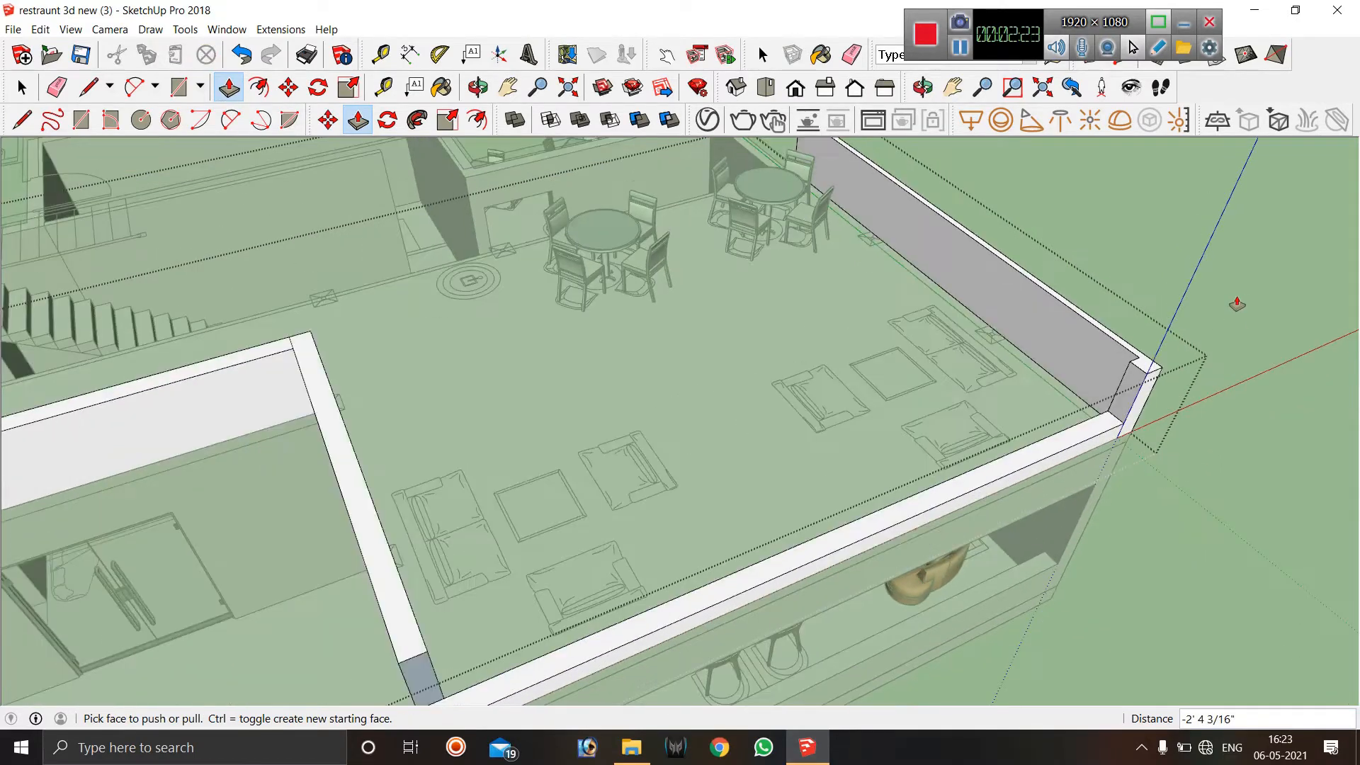
Push the top of the adjoining outer side parapet down to the height of the lowered front parapet.
scroll(1178, 339, up, 3)
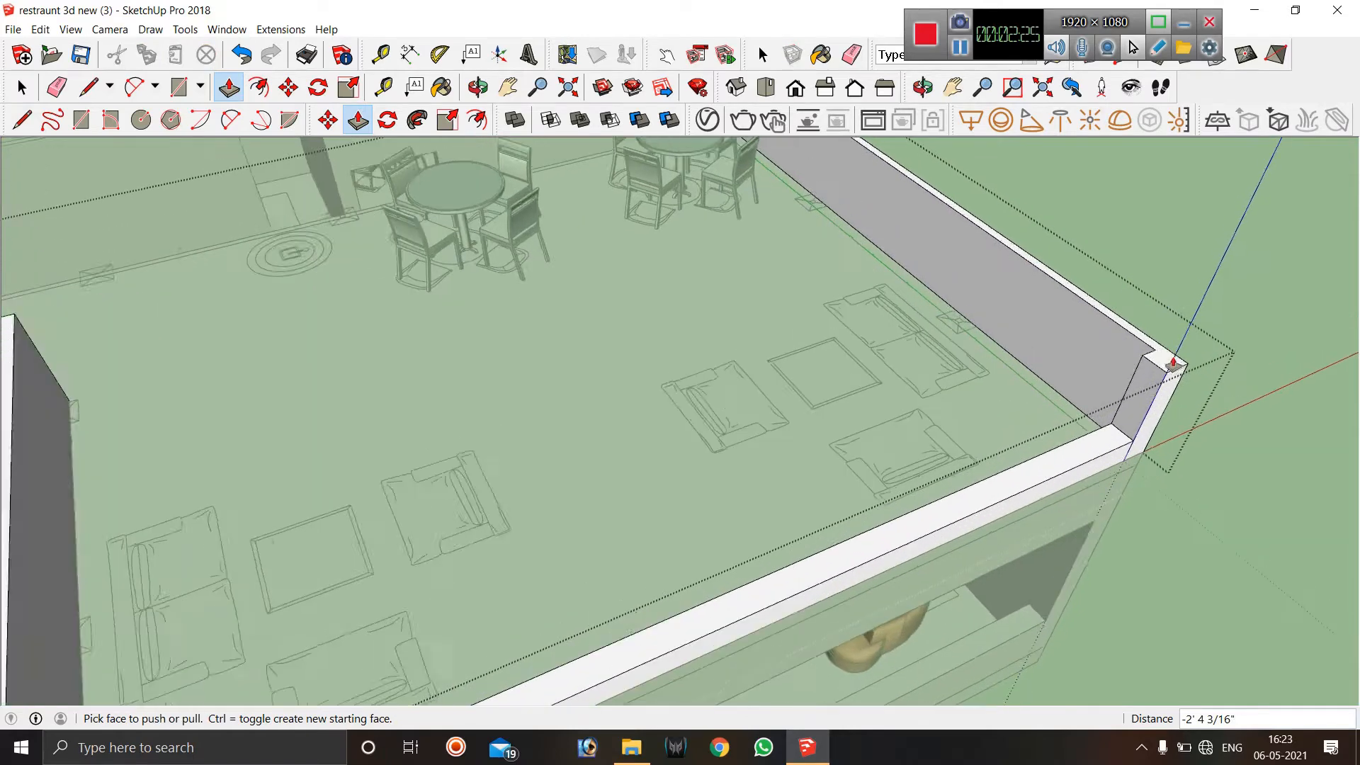
drag(1167, 365, 1111, 448)
scroll(1110, 447, down, 5)
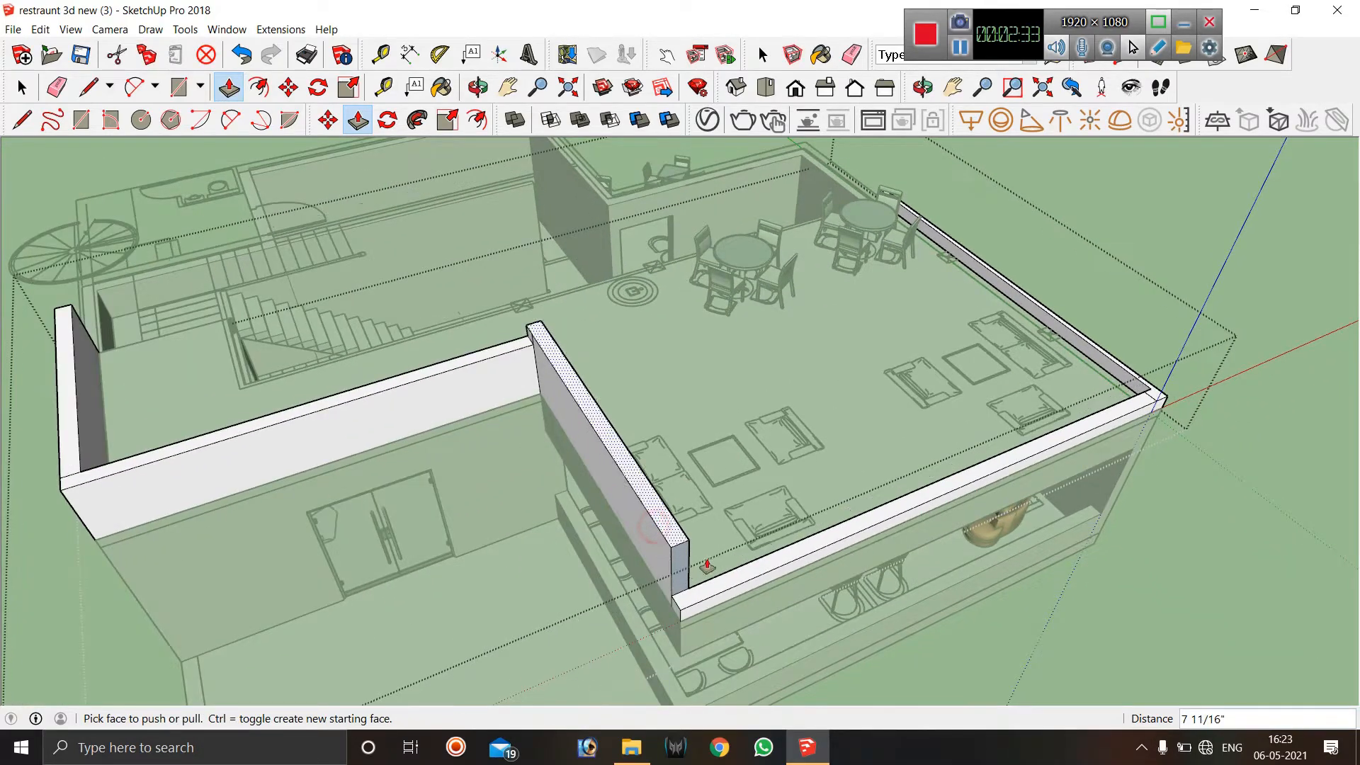
Push the short parapet between the entrance wall and the lowered front parapet down about 3' to match its height.
scroll(666, 539, down, 1)
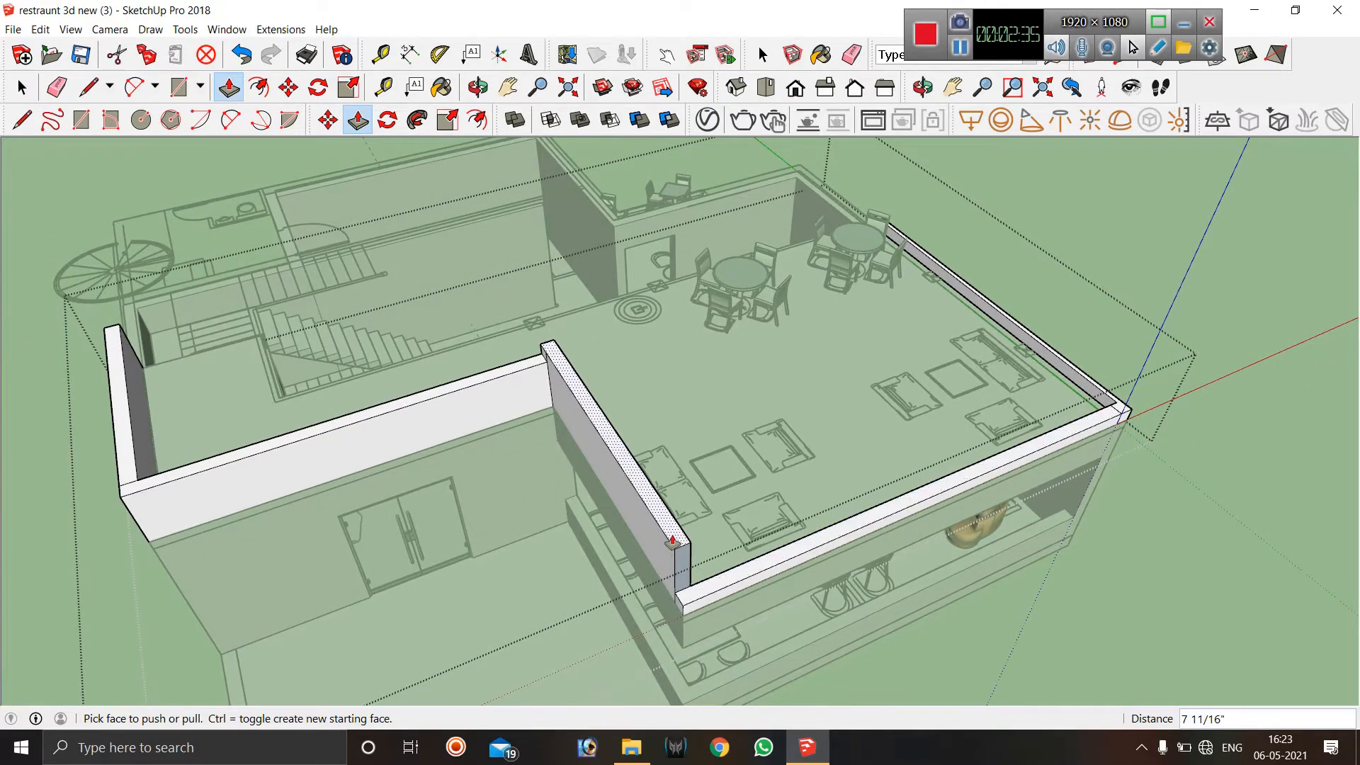
drag(672, 542, 706, 582)
middle_drag(531, 411, 560, 327)
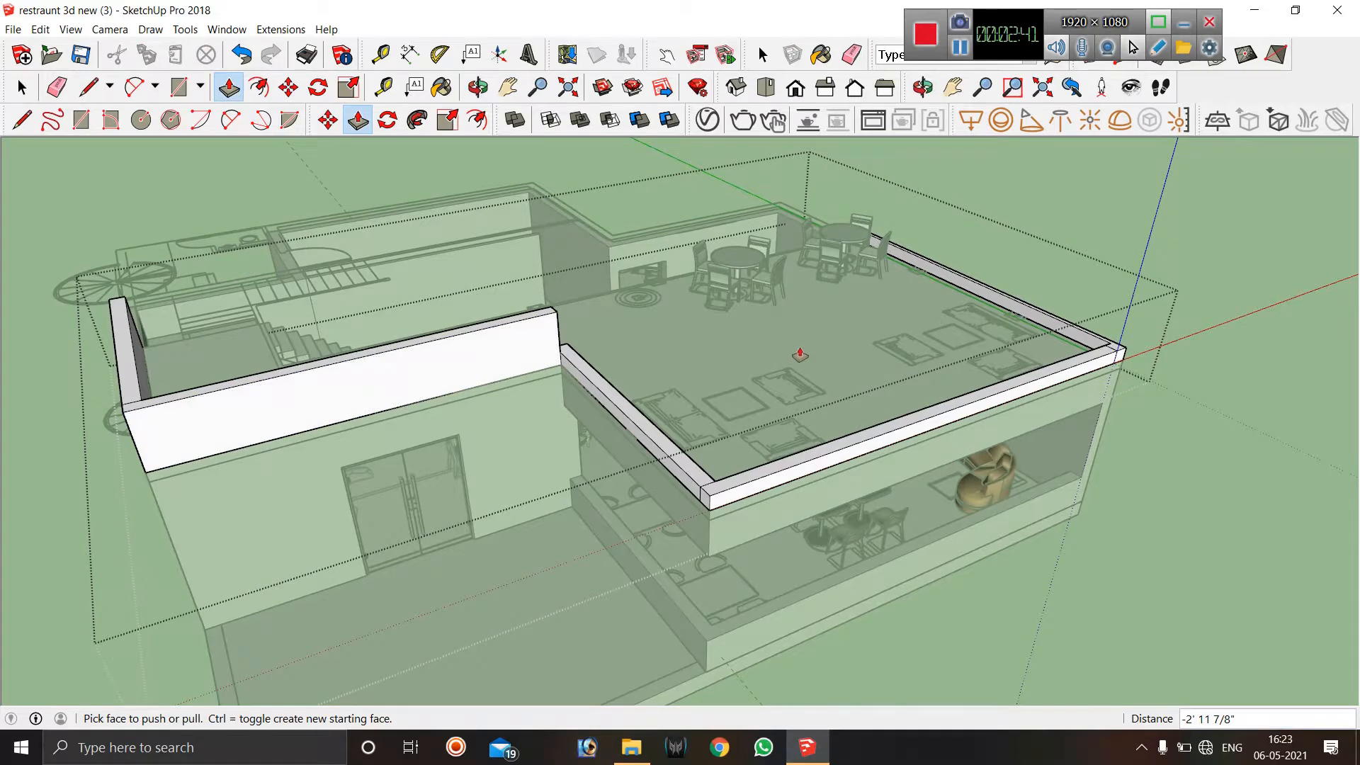
Finish editing the upper terrace's parapet wall group.
middle_drag(800, 354, 743, 408)
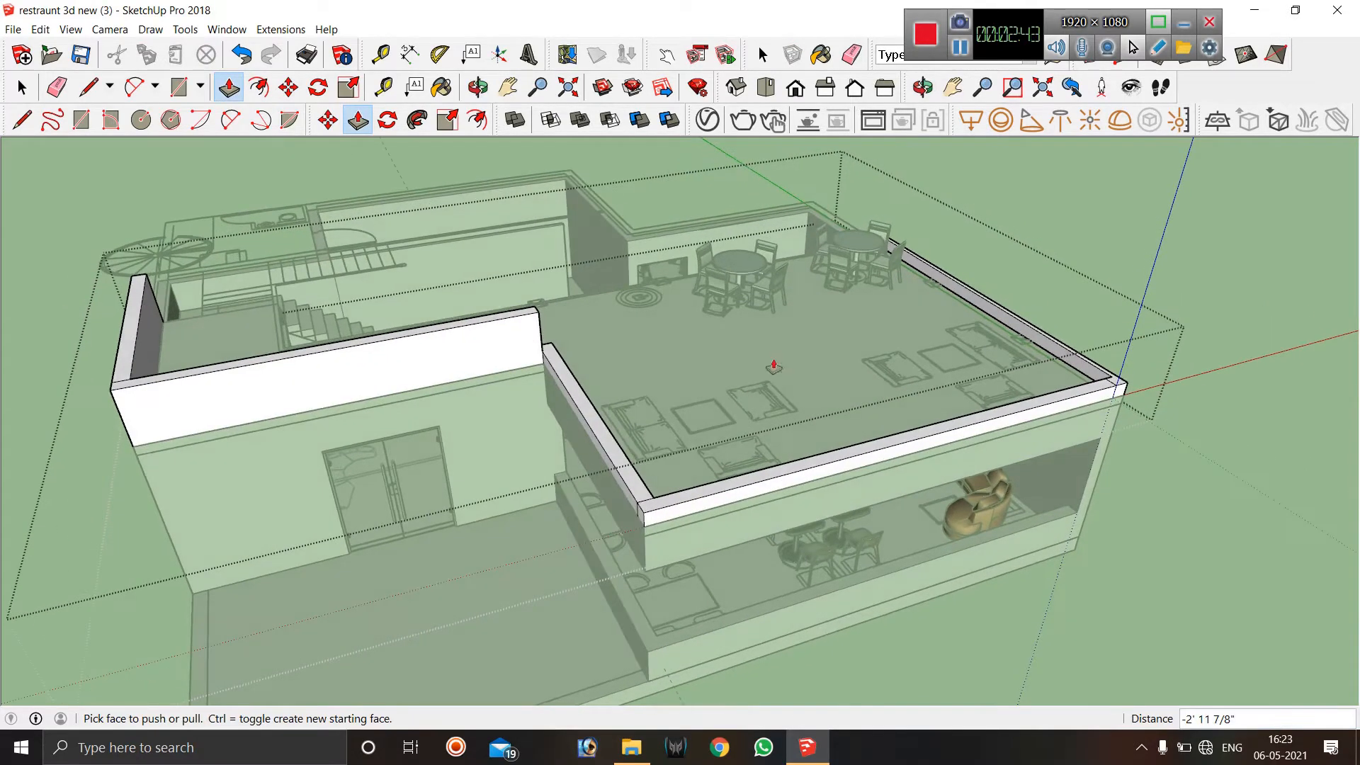
key(space)
click(1039, 174)
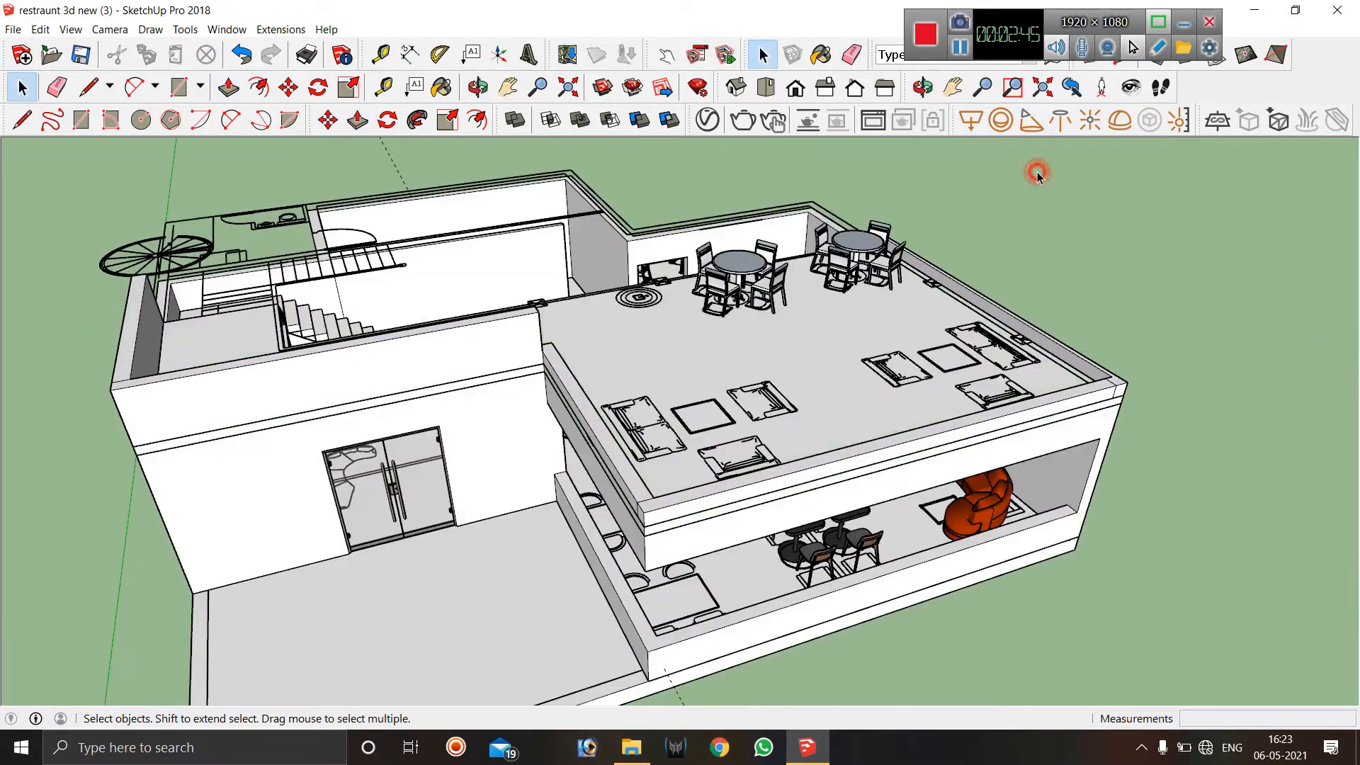
Move the branch-patterned railing from the loose components onto the upper terrace's front parapet, with its end at the corner above the orange sofa.
scroll(684, 333, down, 8)
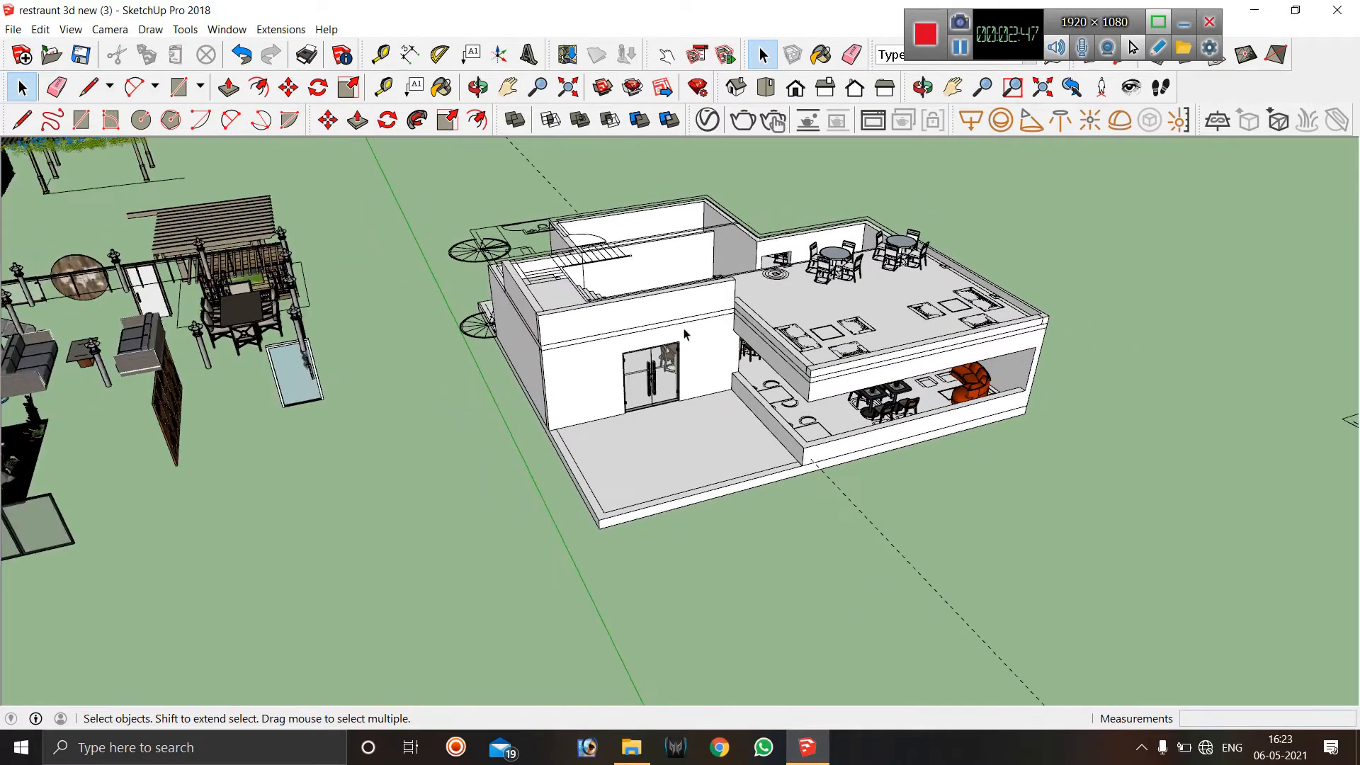
scroll(81, 533, down, 8)
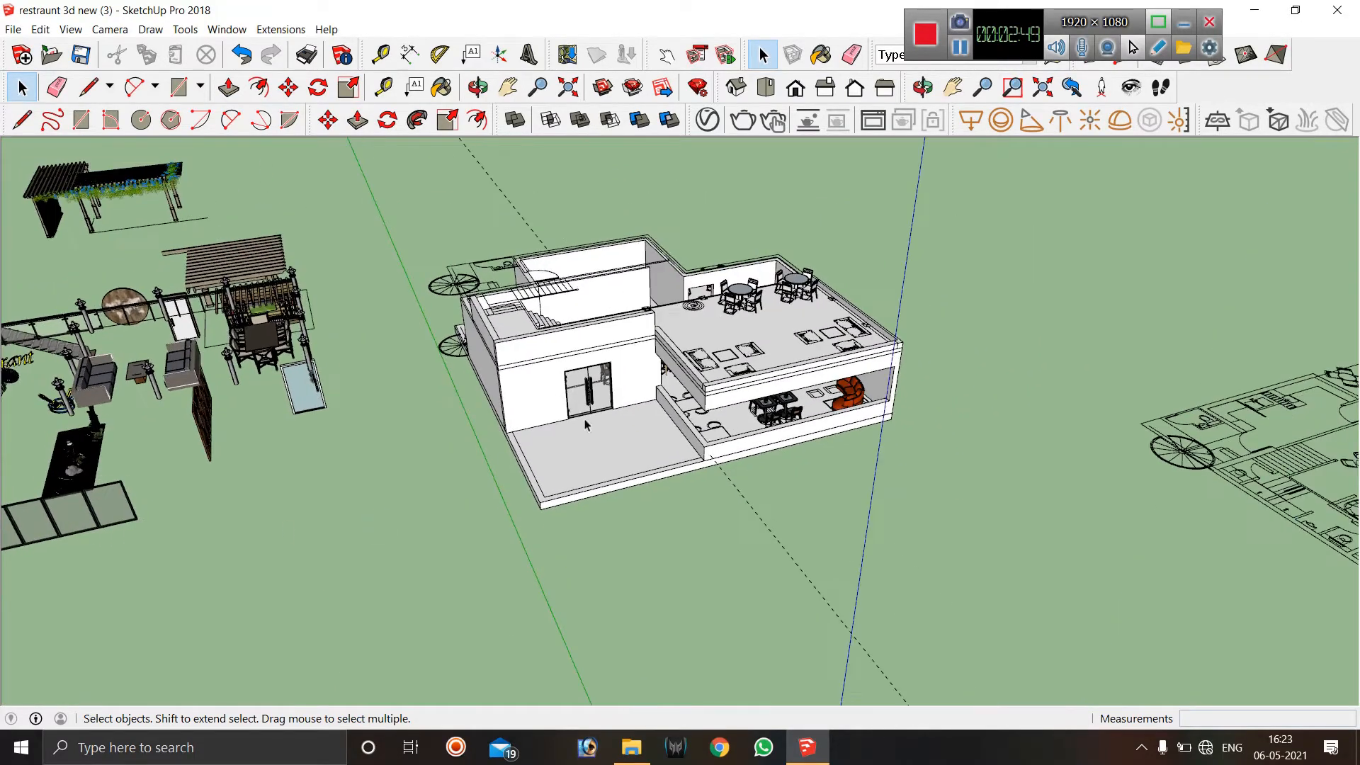
scroll(41, 477, down, 3)
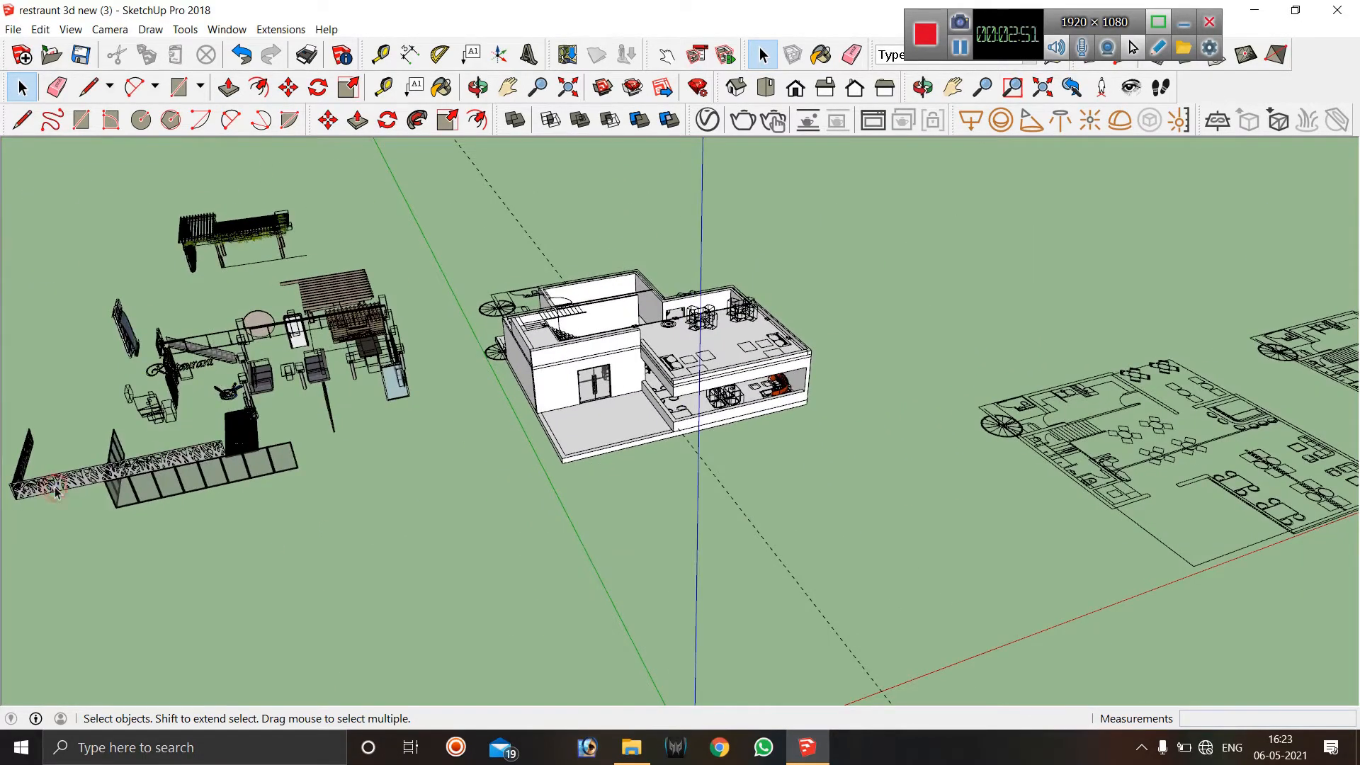
click(57, 493)
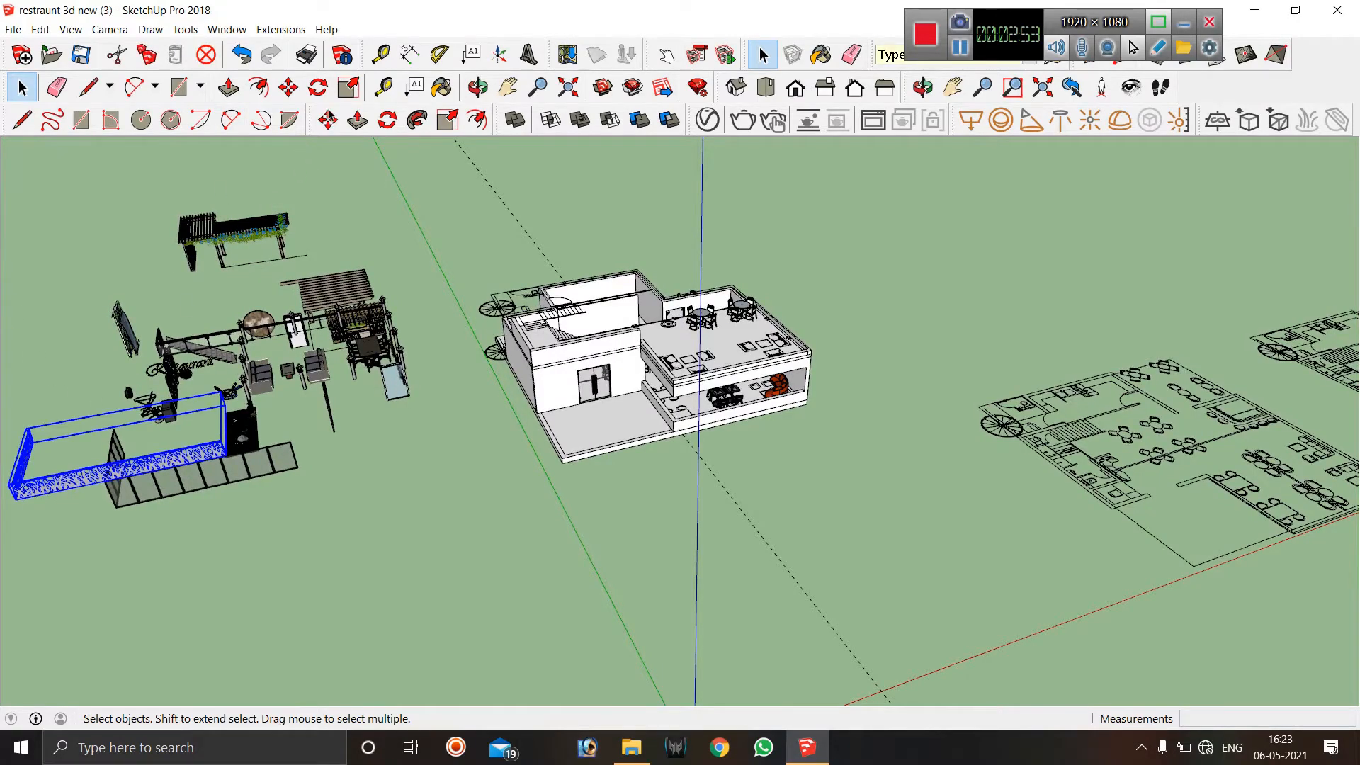
key(m)
scroll(216, 456, up, 2)
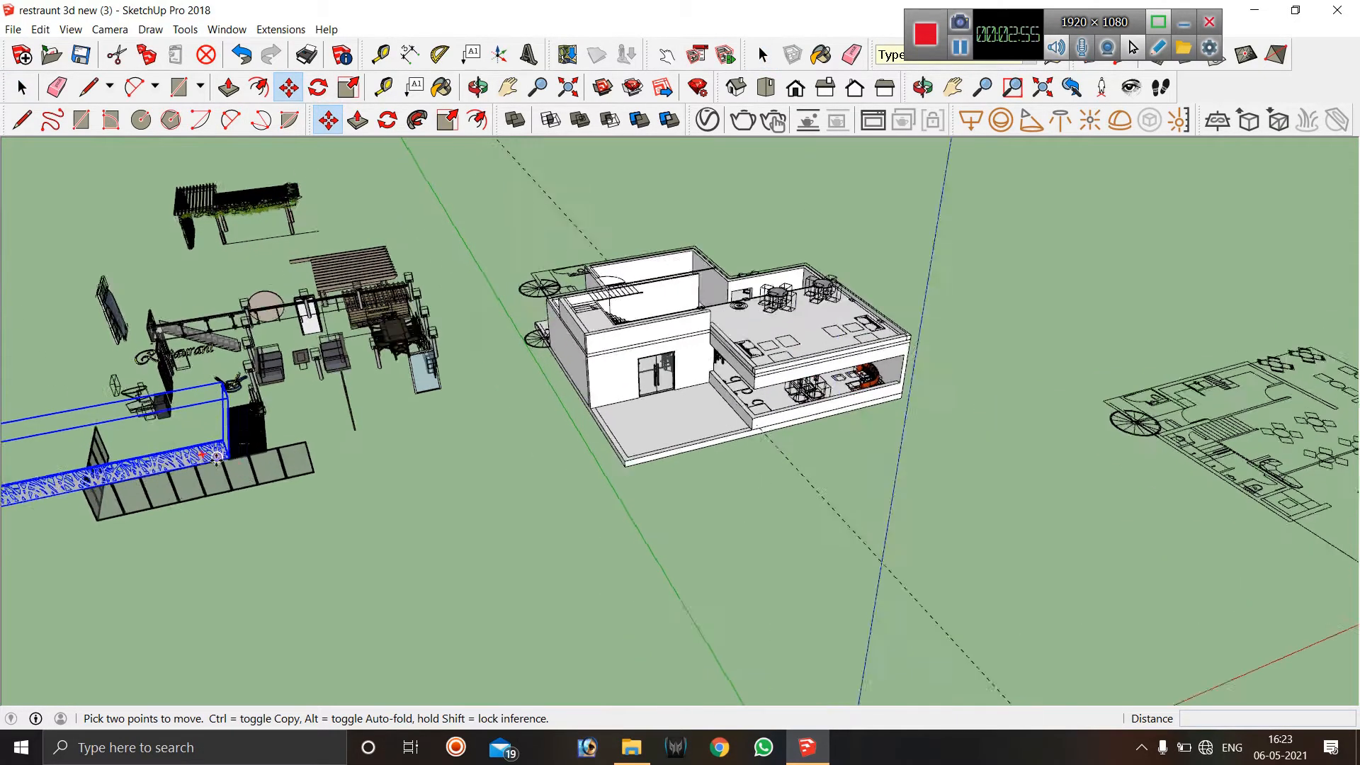
scroll(217, 456, up, 3)
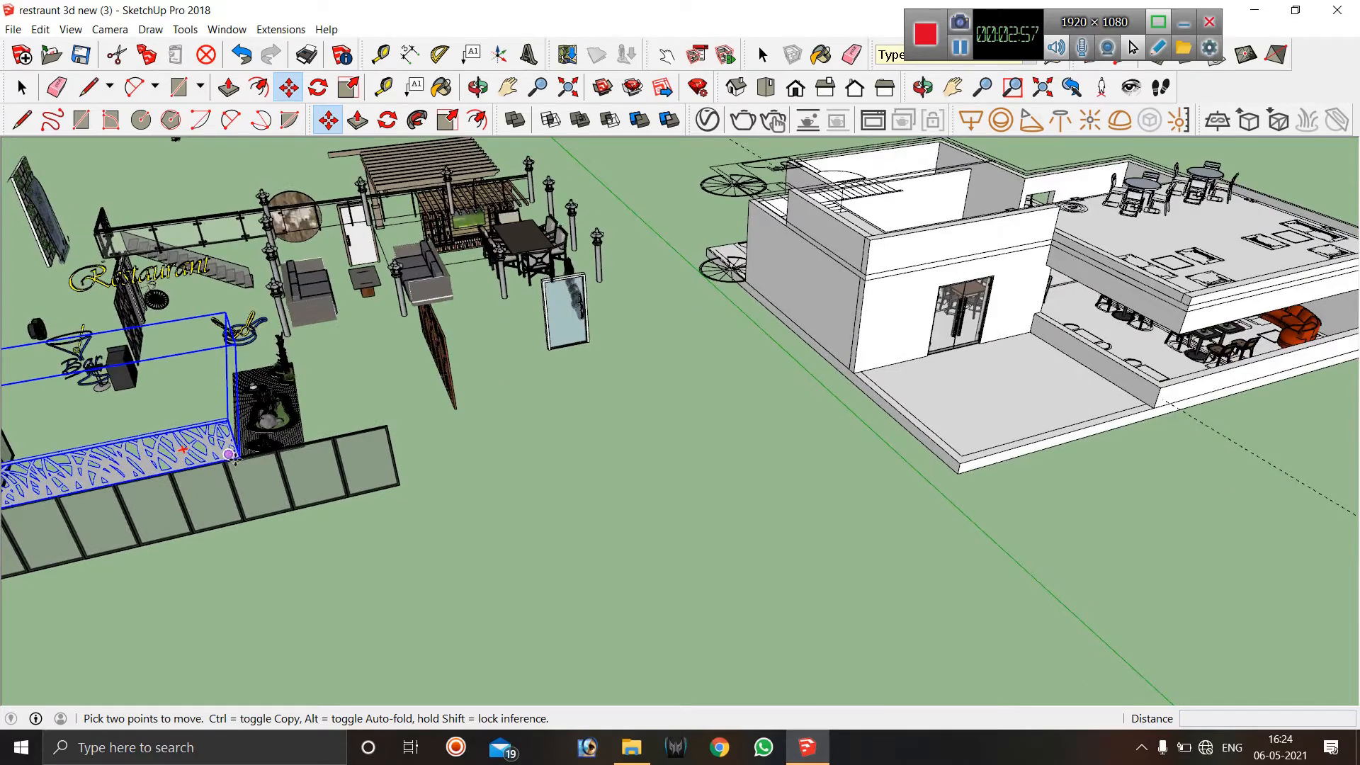
click(229, 454)
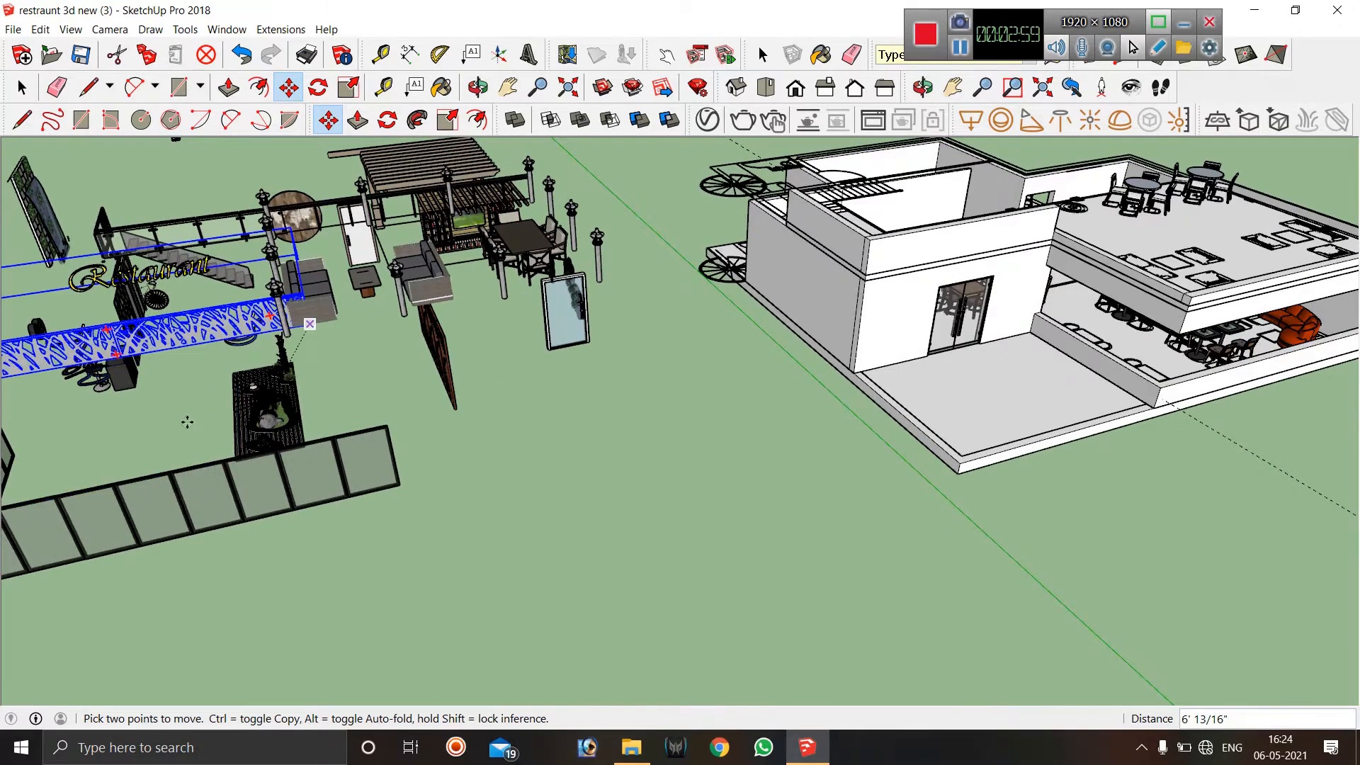
scroll(187, 423, down, 6)
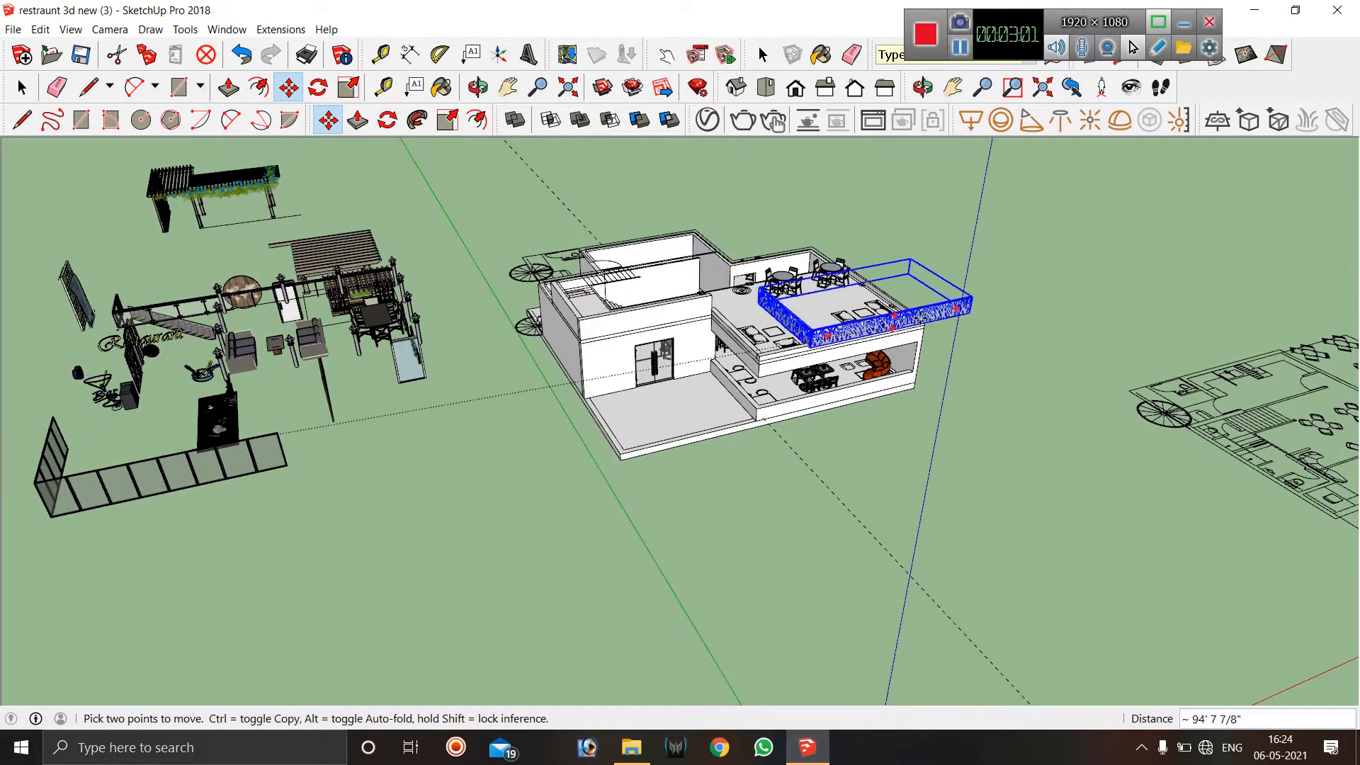
scroll(921, 322, up, 3)
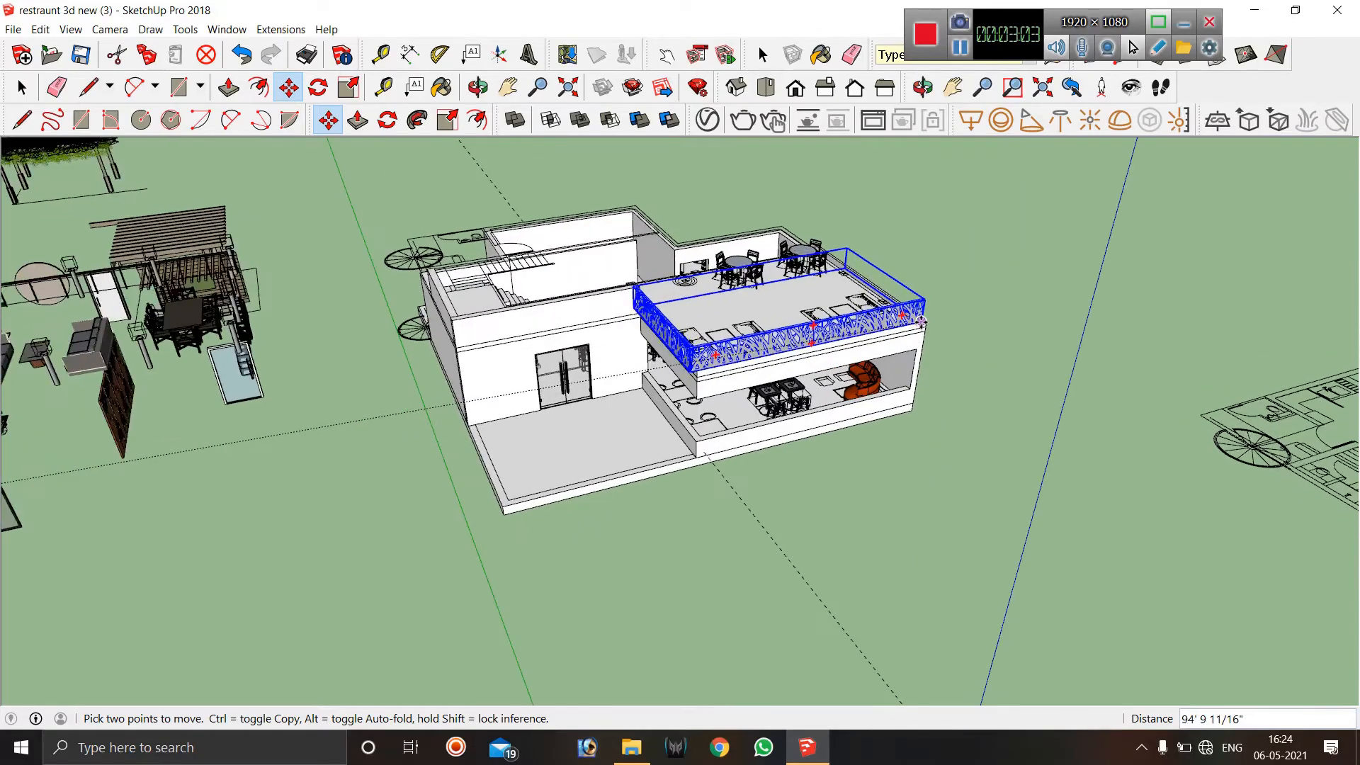
scroll(920, 322, up, 6)
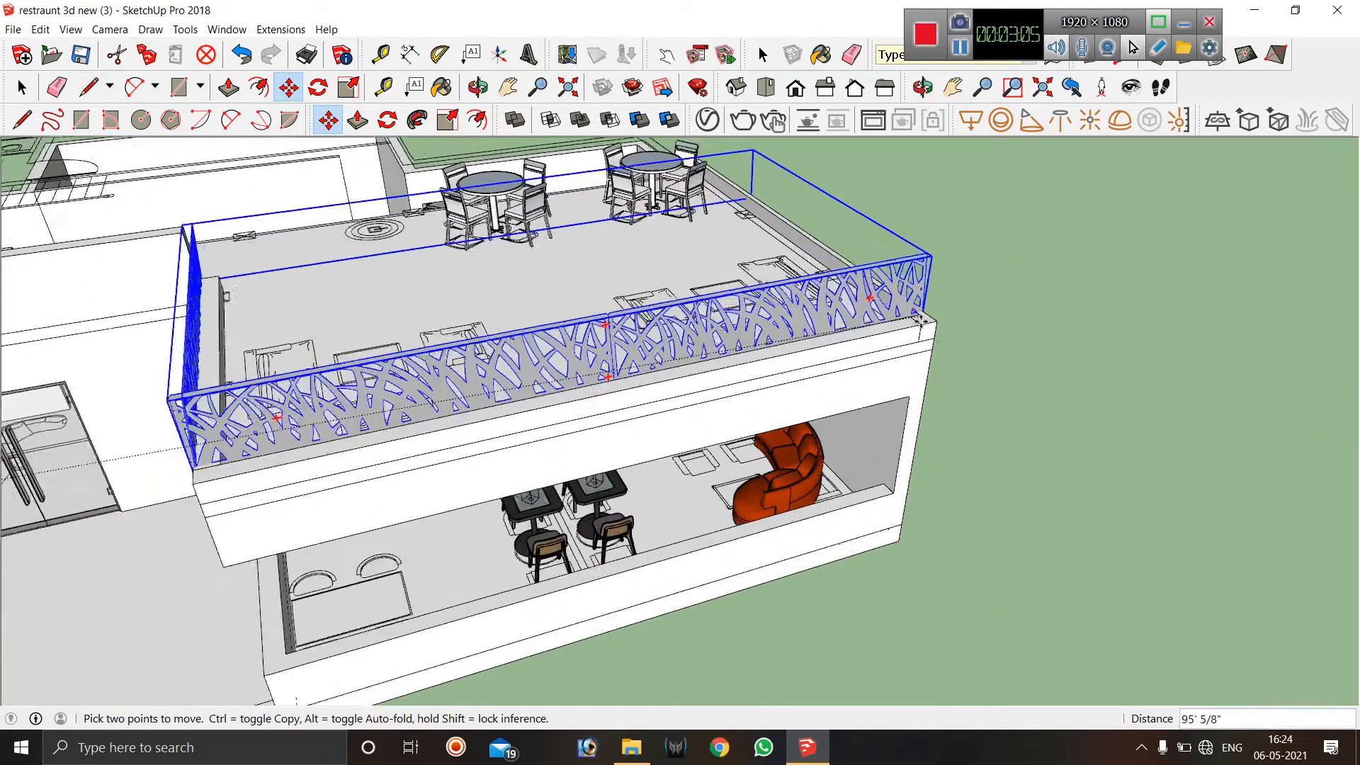
scroll(921, 322, up, 5)
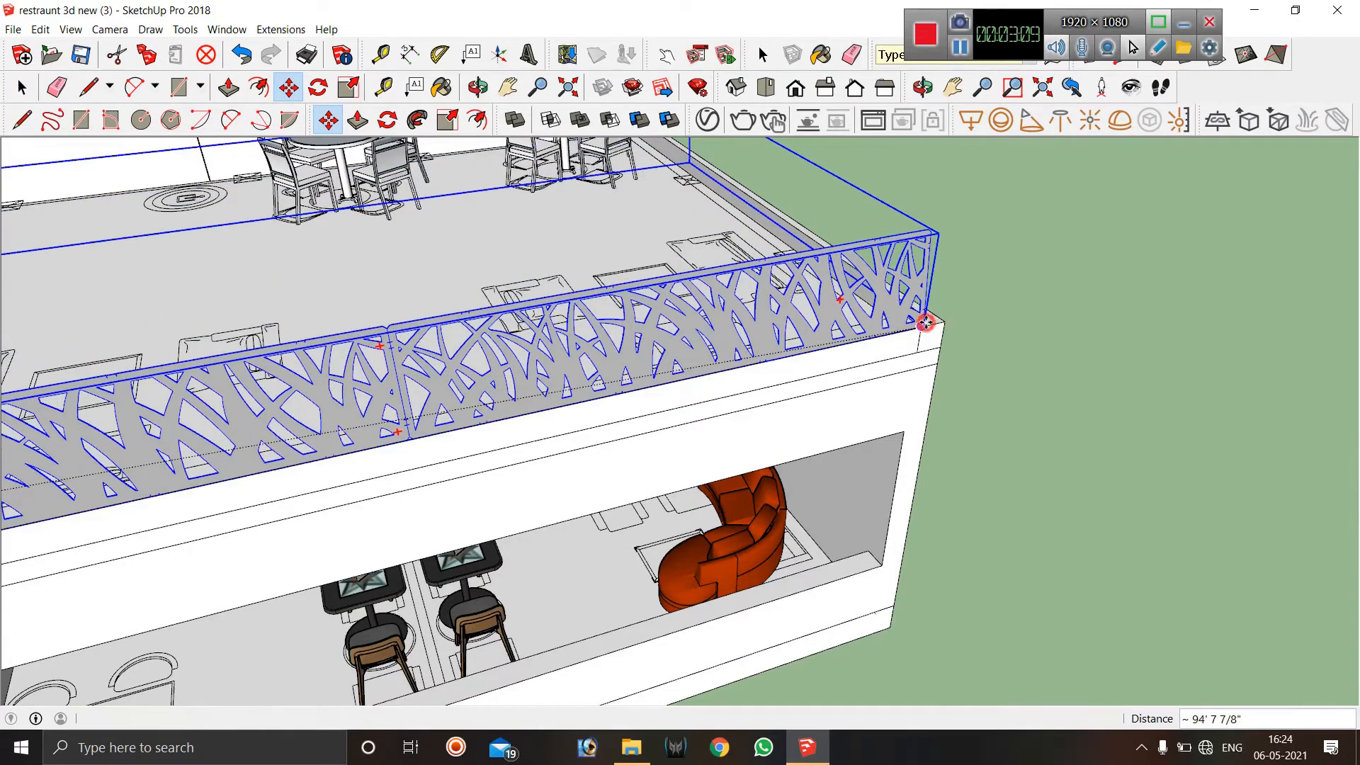
click(926, 323)
Shift the patterned railing about 8" along the front parapet and fine-tune it to the parapet corner nearest the entrance.
scroll(1023, 297, down, 6)
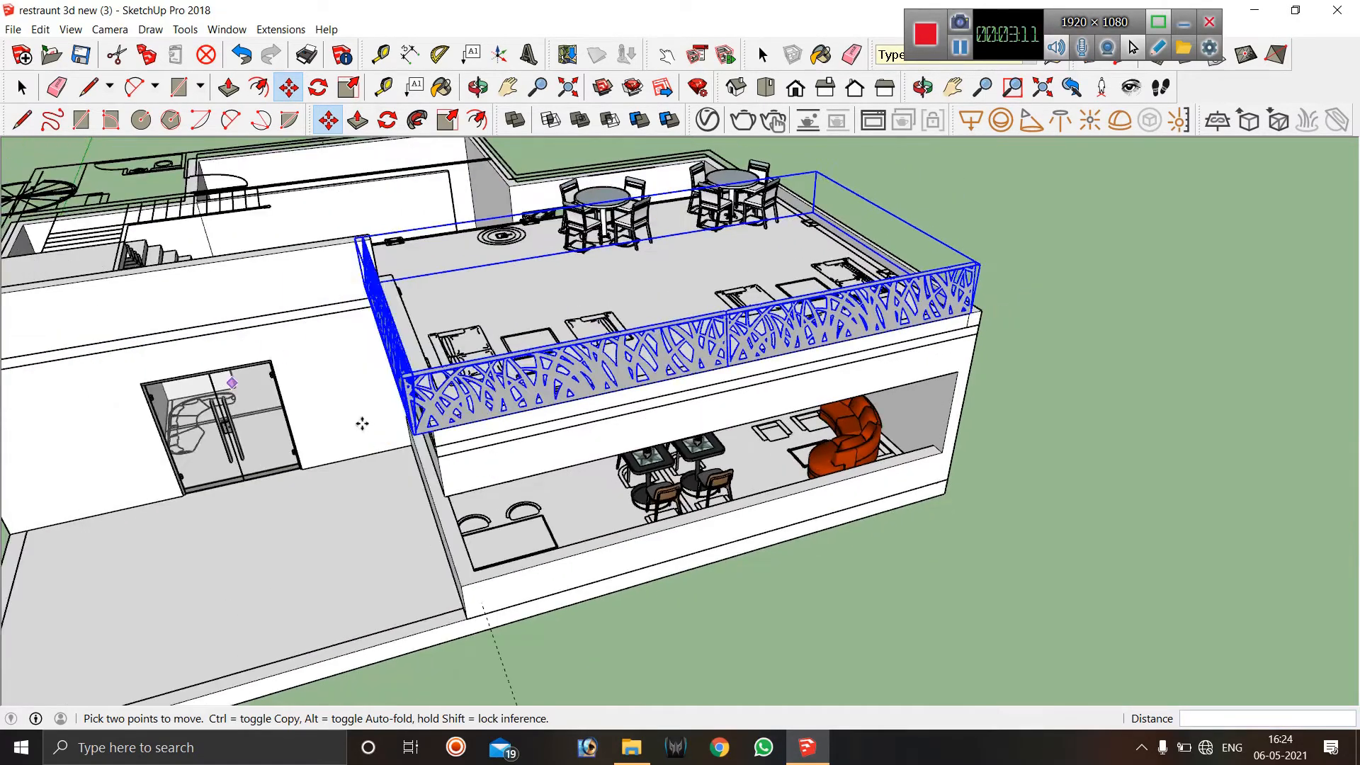
scroll(362, 423, up, 2)
middle_drag(376, 425, 496, 421)
scroll(525, 416, up, 4)
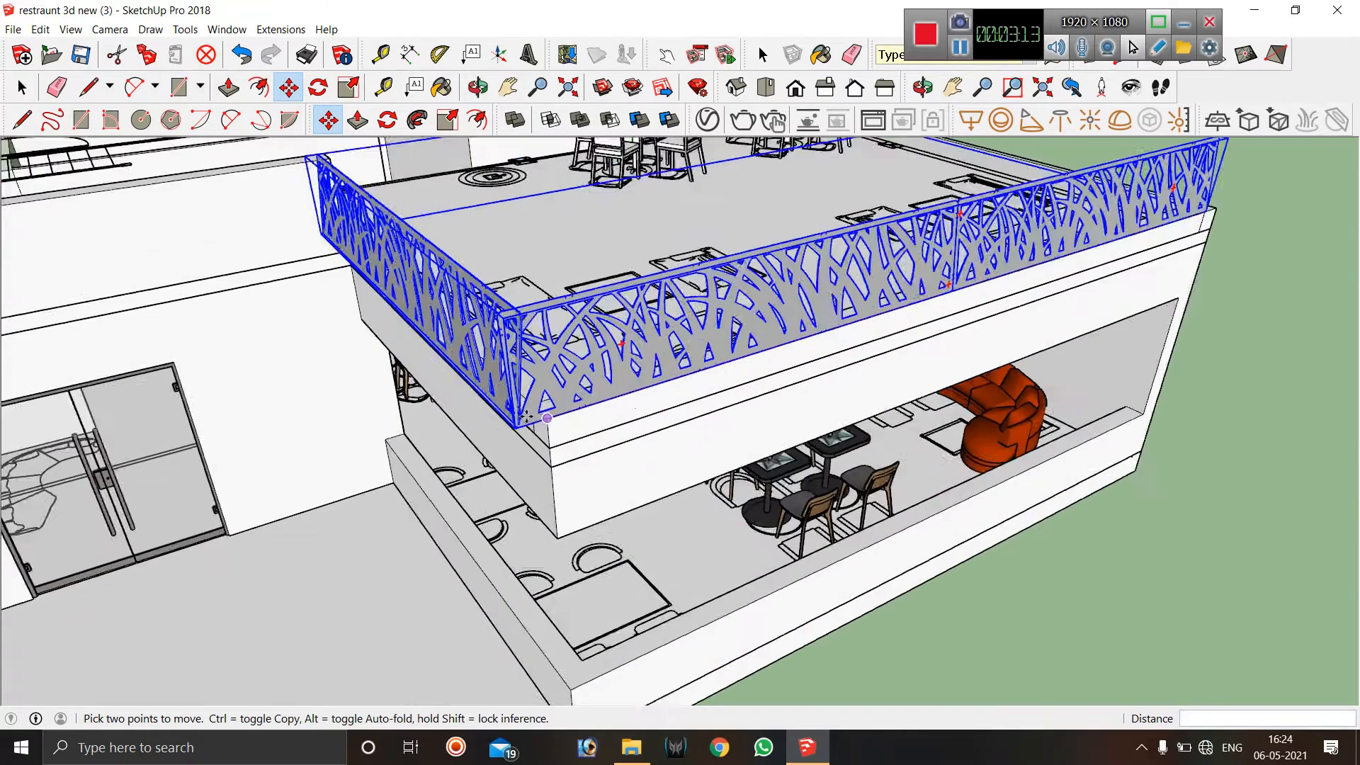
scroll(526, 417, up, 6)
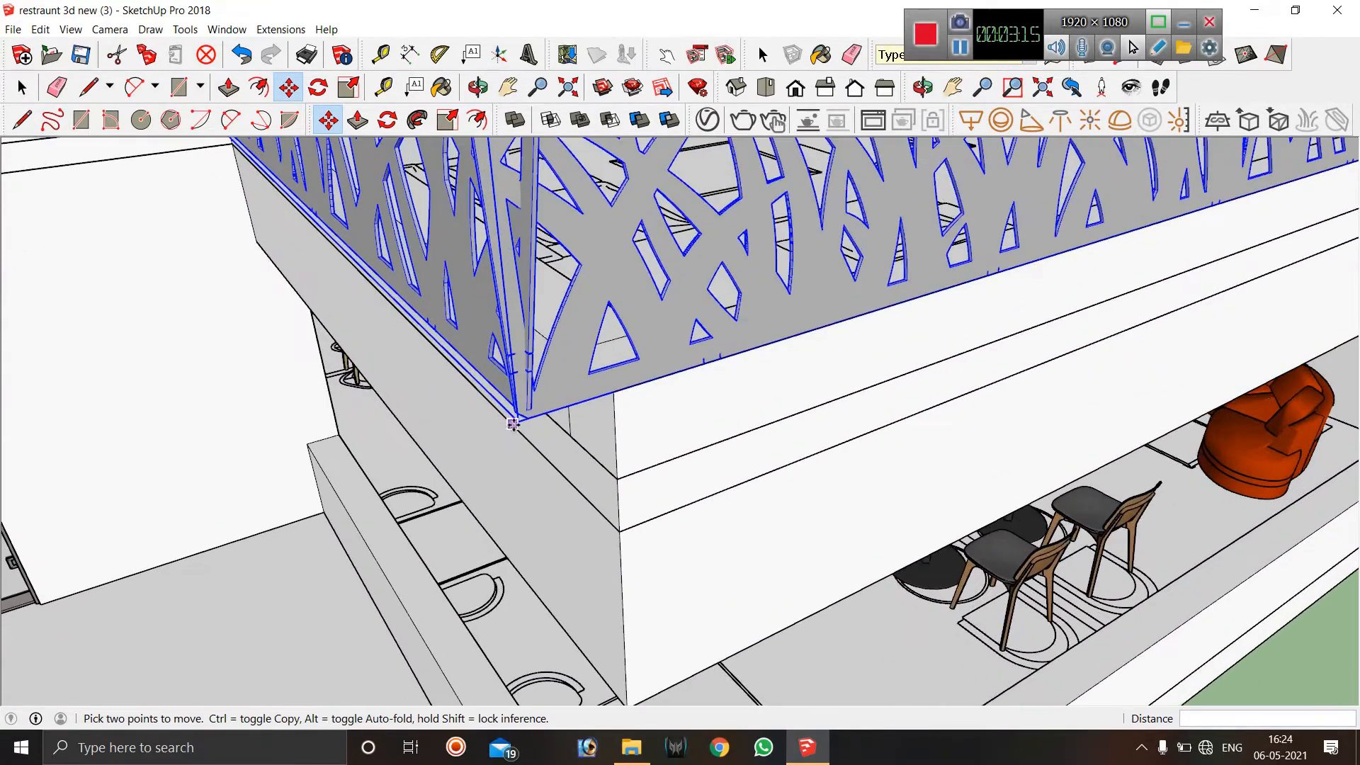
scroll(513, 424, up, 1)
click(531, 418)
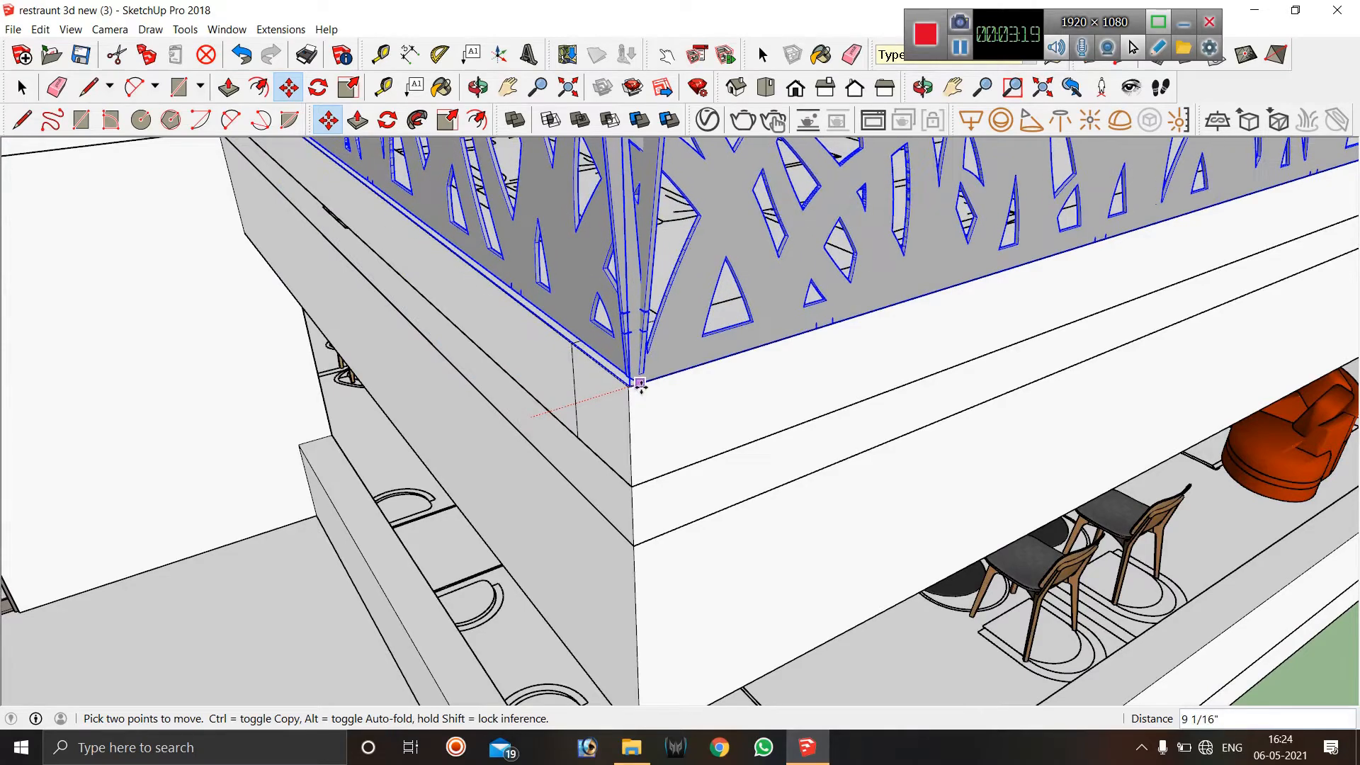
click(638, 387)
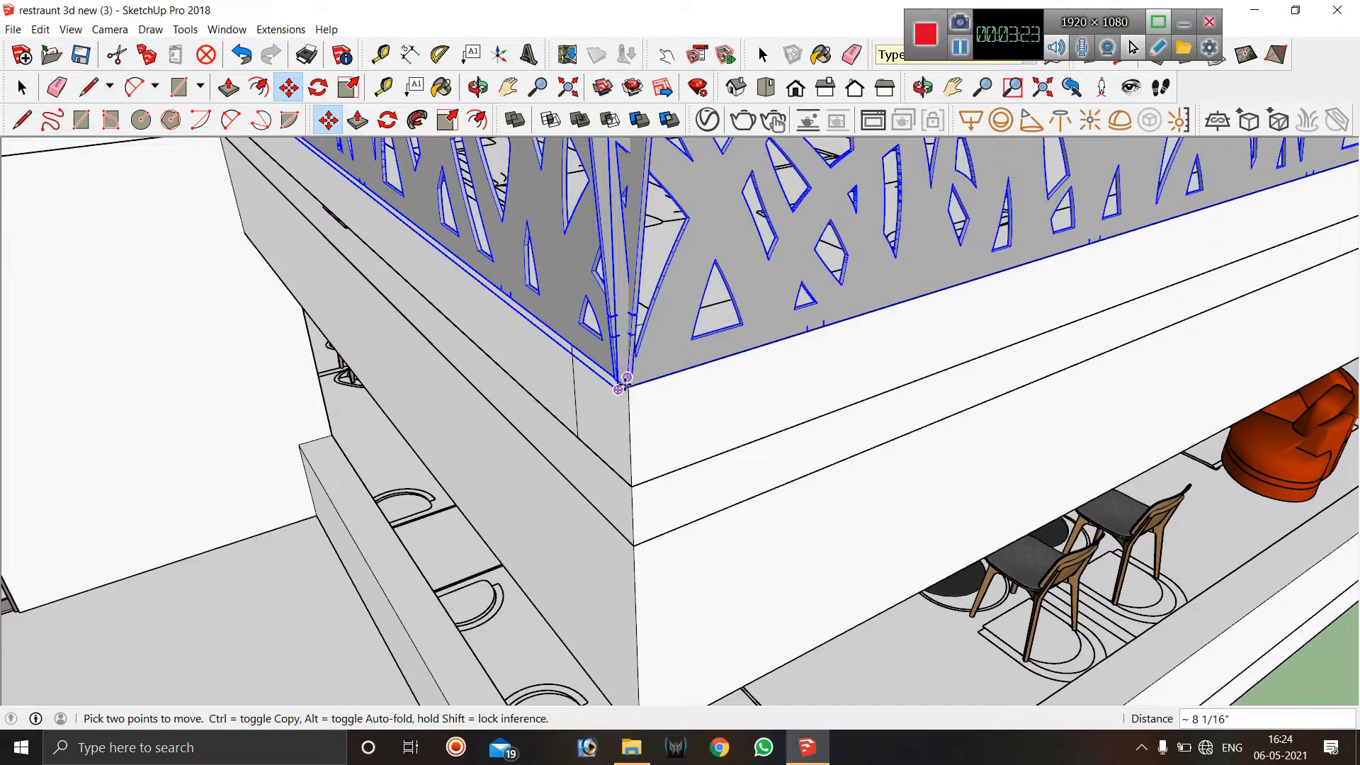
click(628, 386)
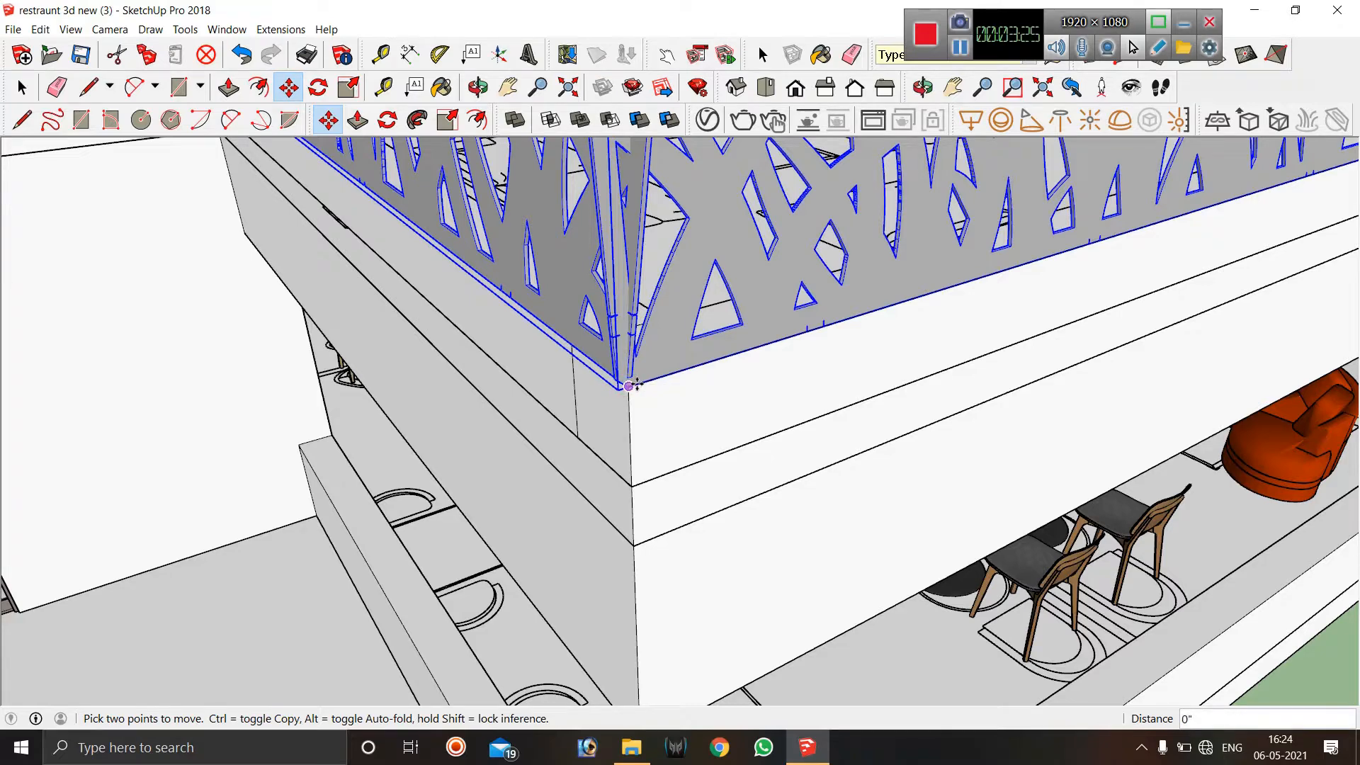
scroll(635, 384, up, 5)
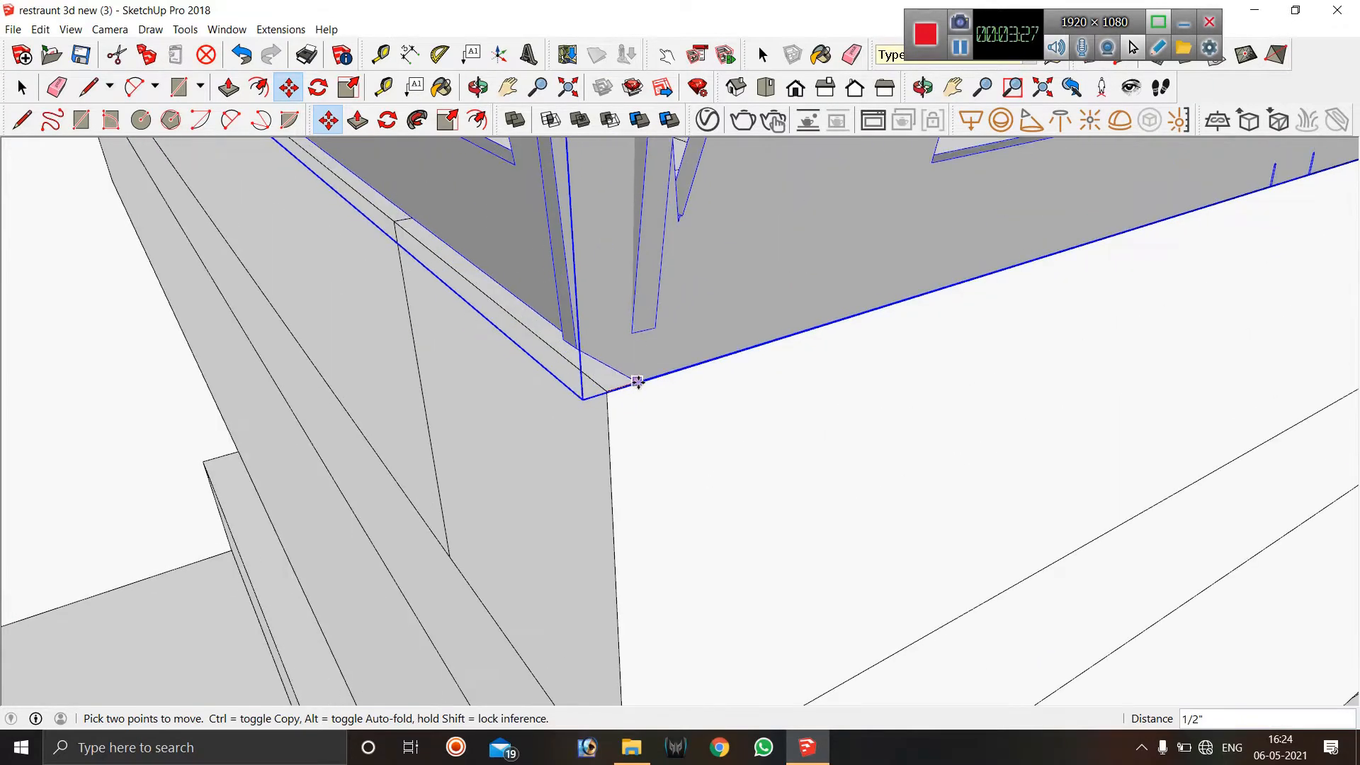
click(630, 386)
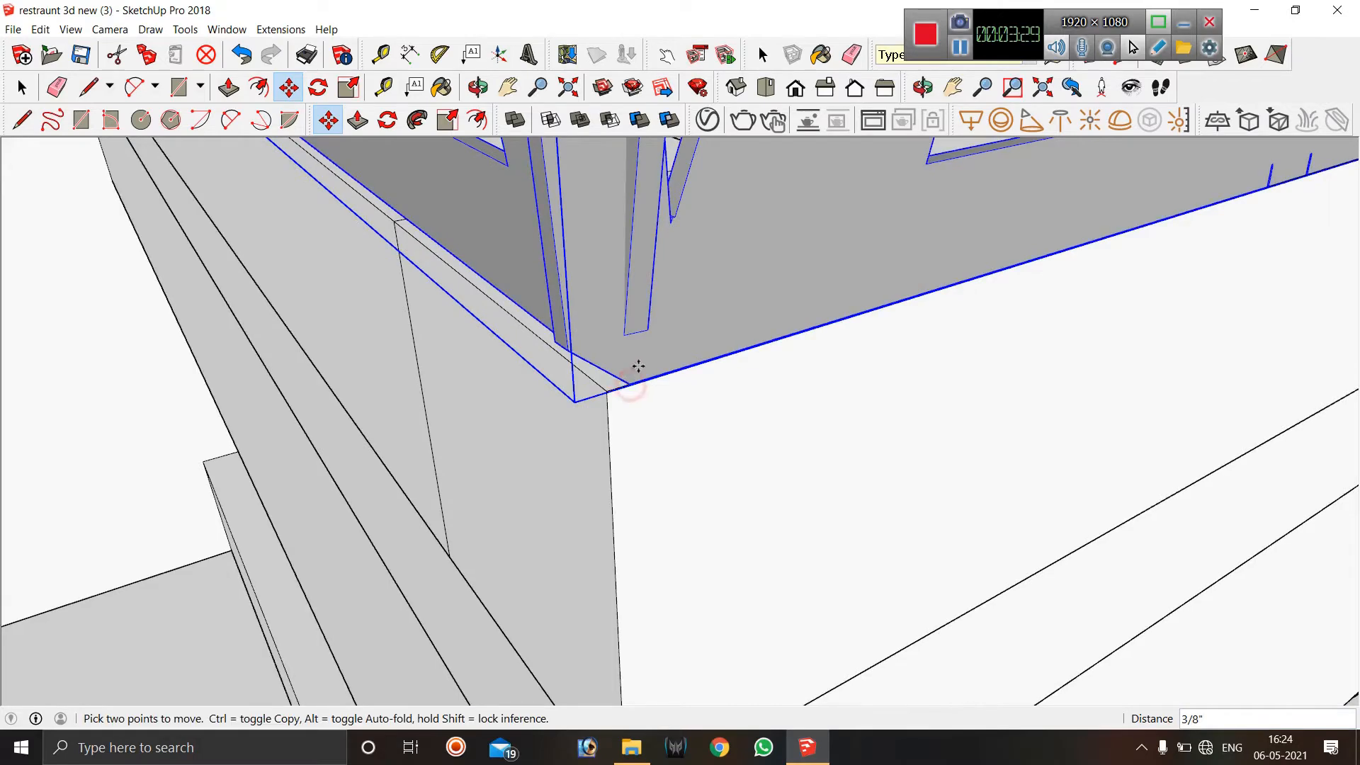
scroll(638, 365, down, 5)
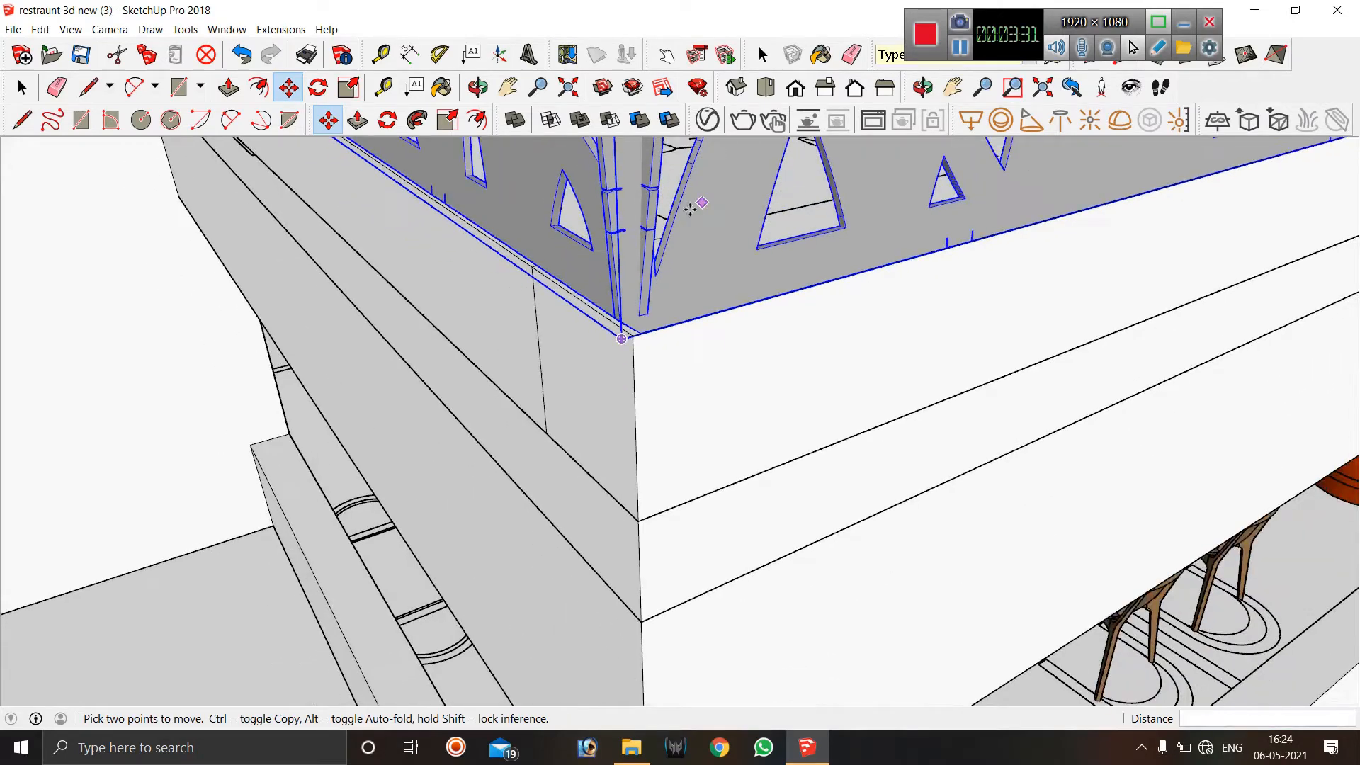
scroll(624, 305, down, 6)
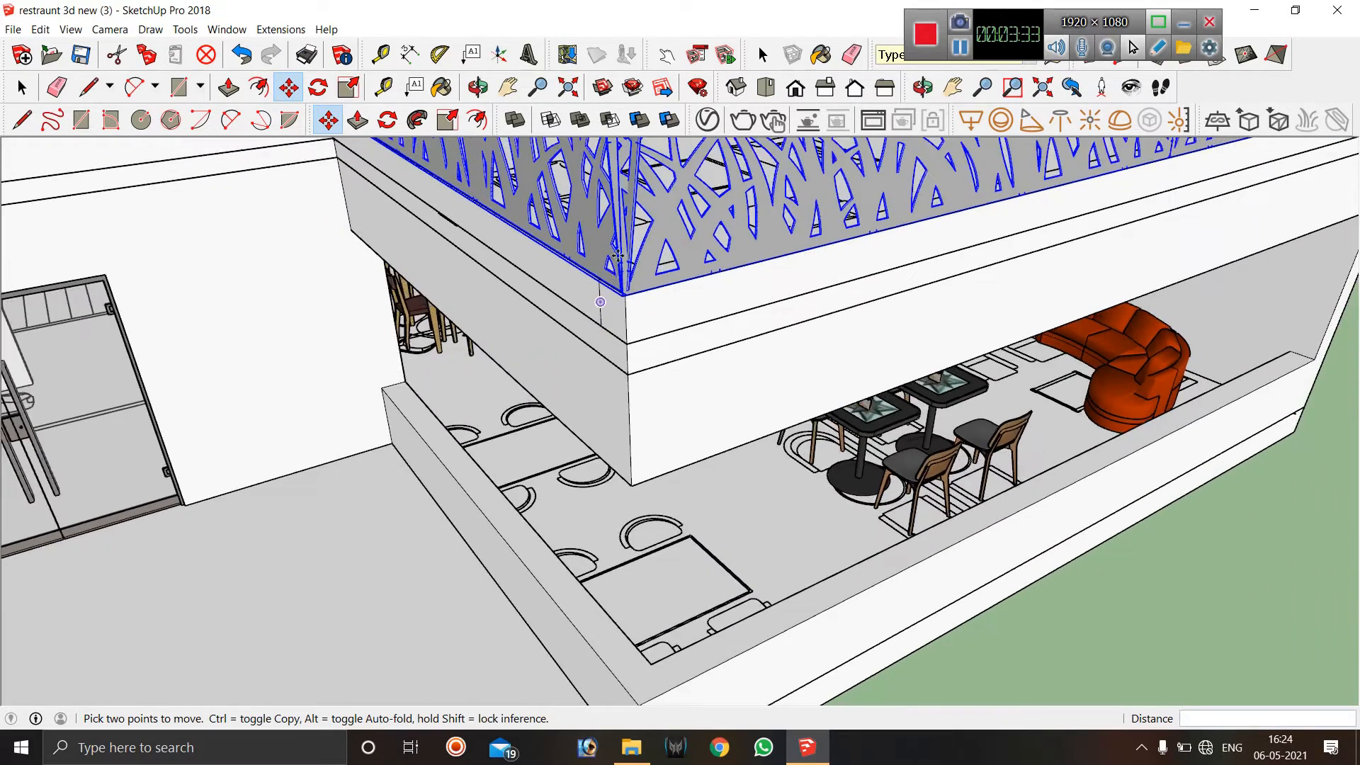
scroll(618, 255, down, 3)
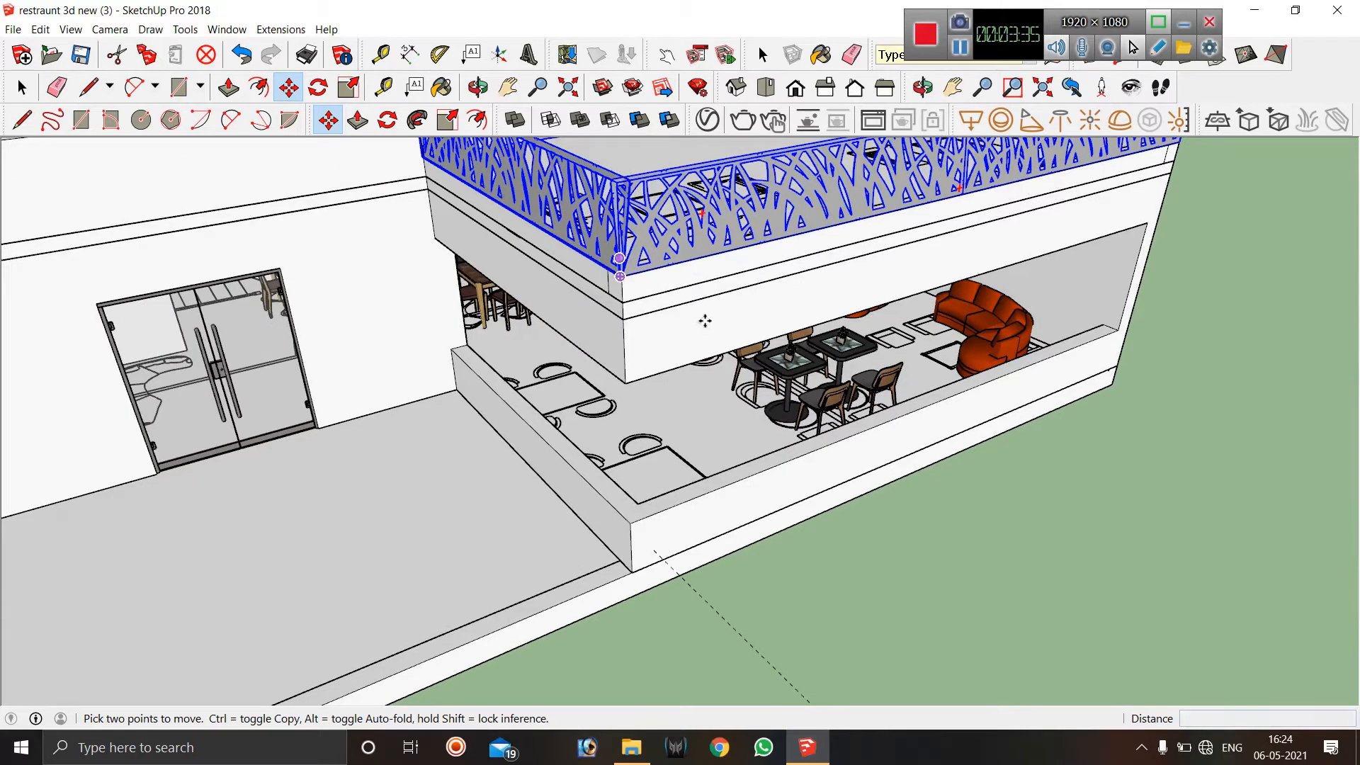
scroll(705, 319, down, 3)
scroll(651, 287, down, 2)
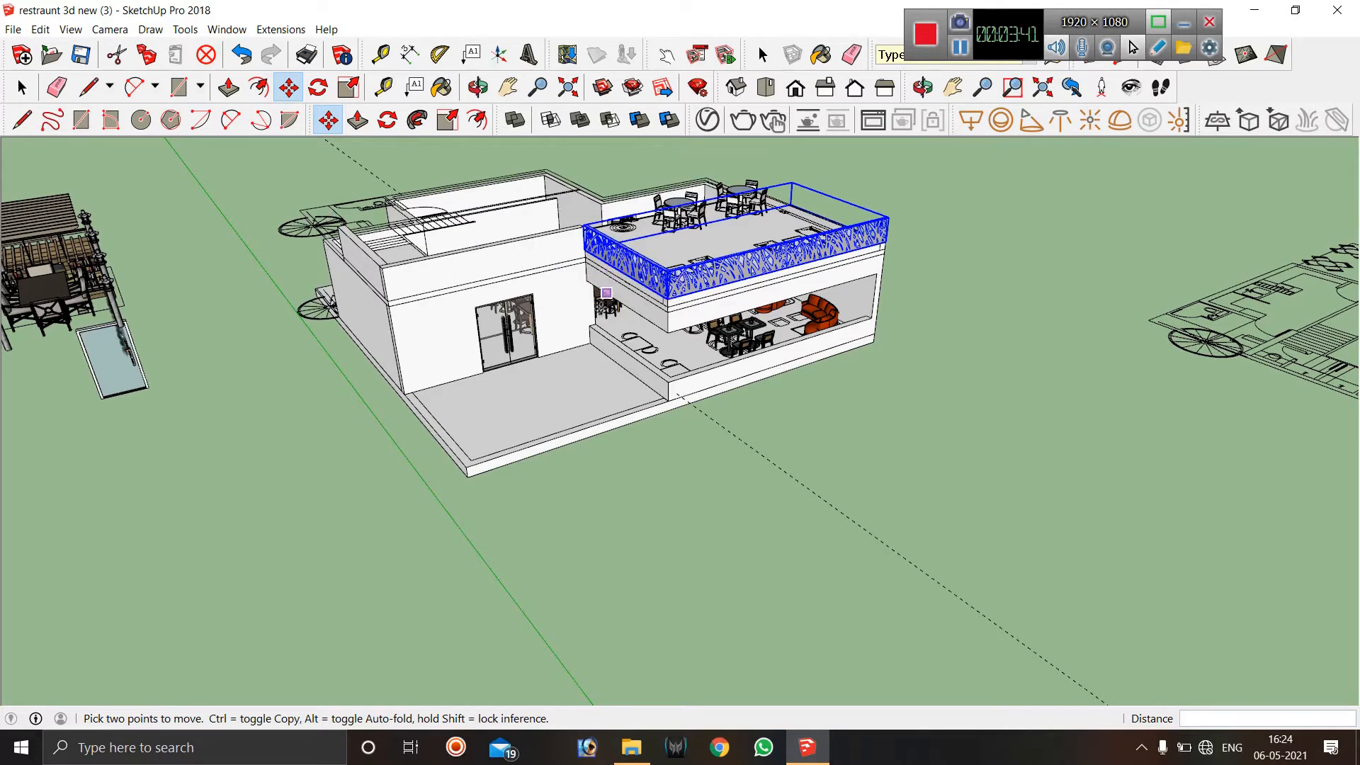
key(space)
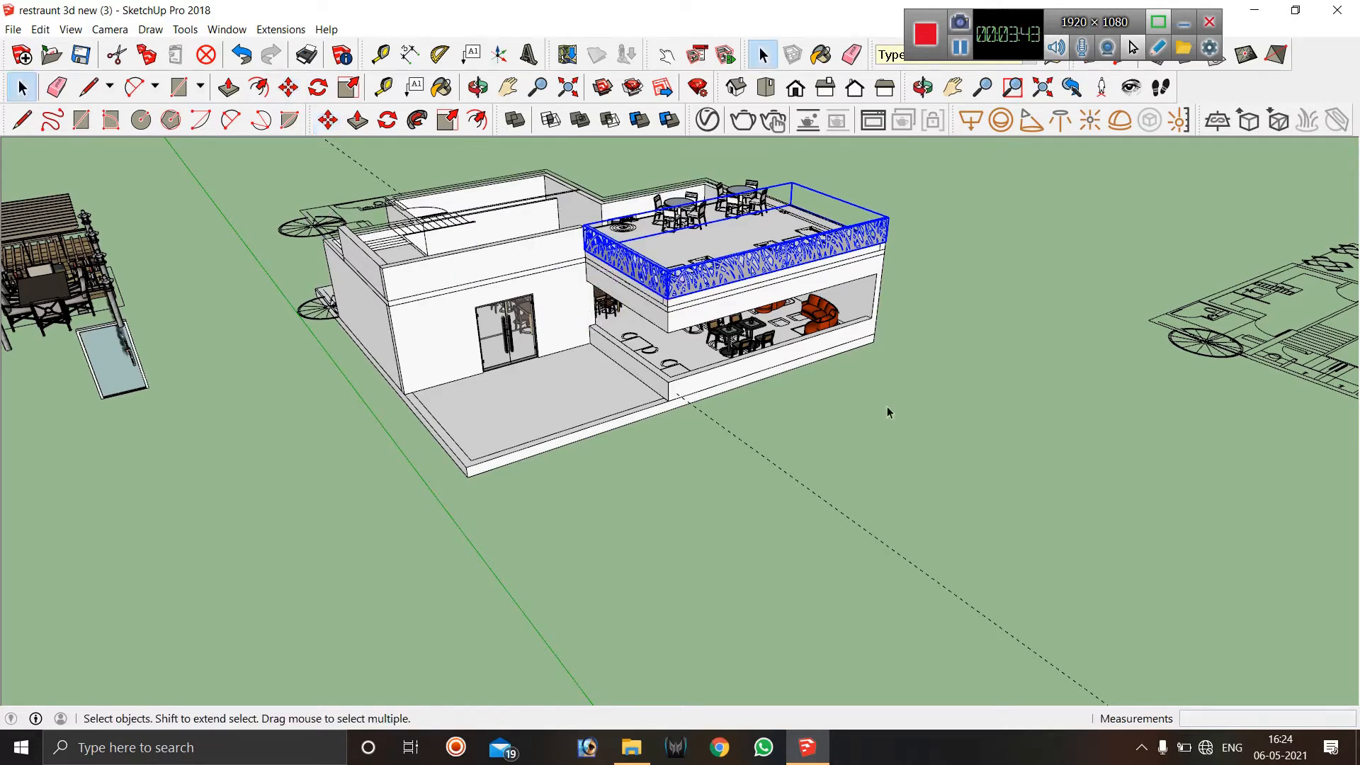
key(m)
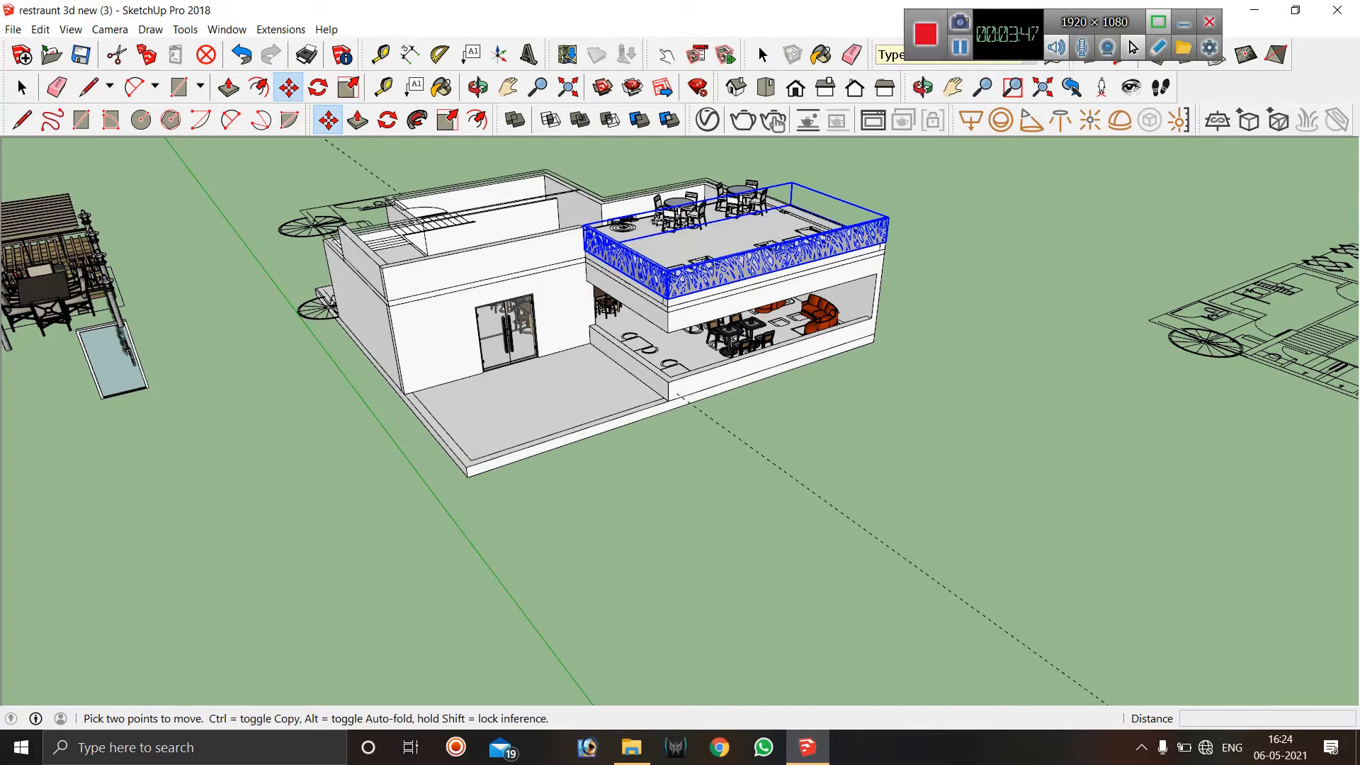
Turn off Profiles in the current style's edge settings.
key(b)
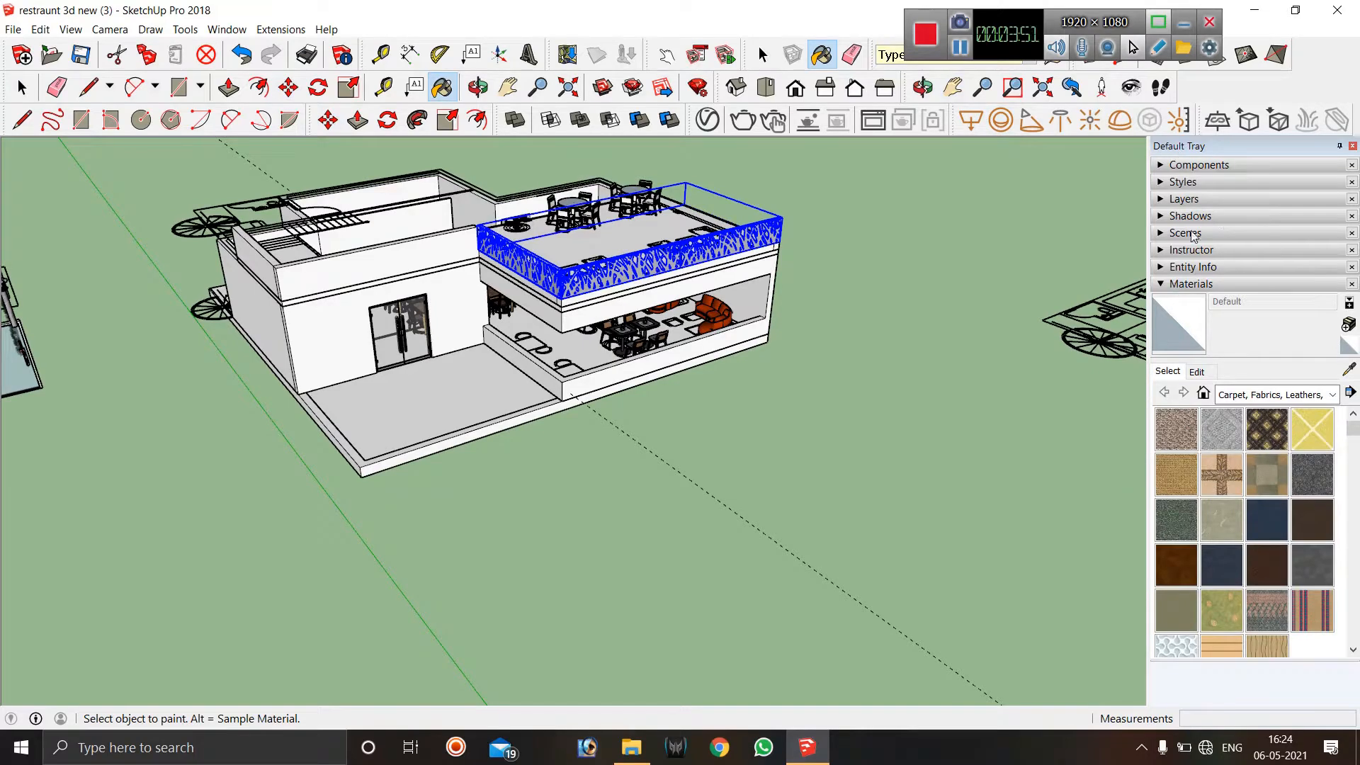
click(1168, 182)
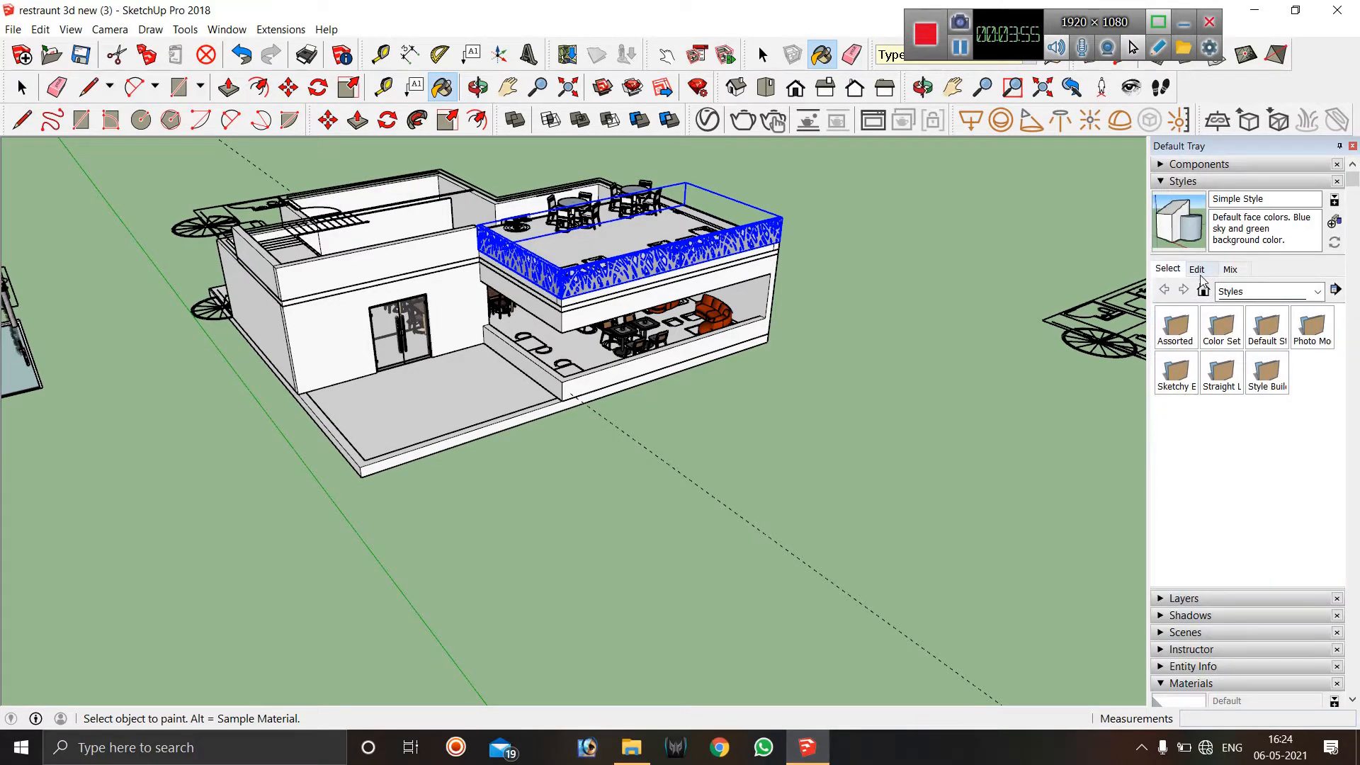
click(1198, 270)
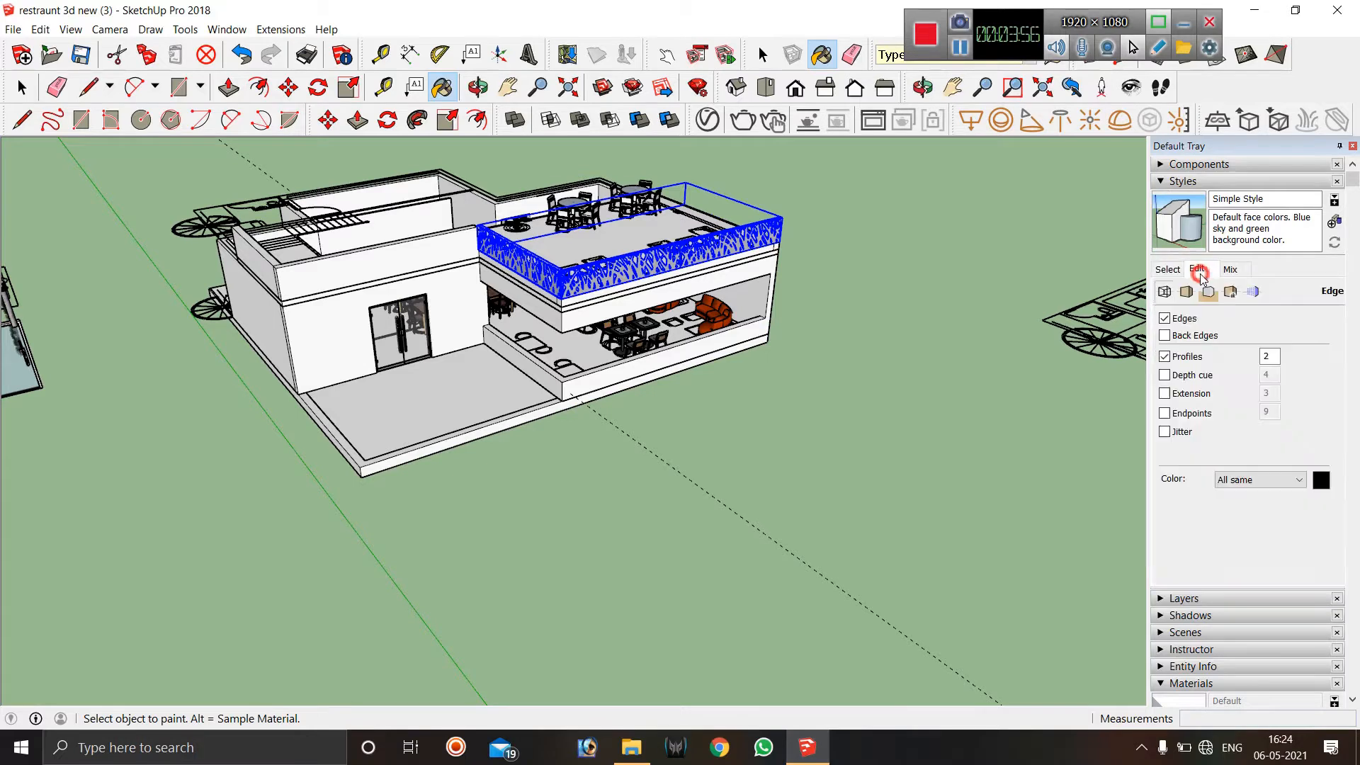
click(1165, 358)
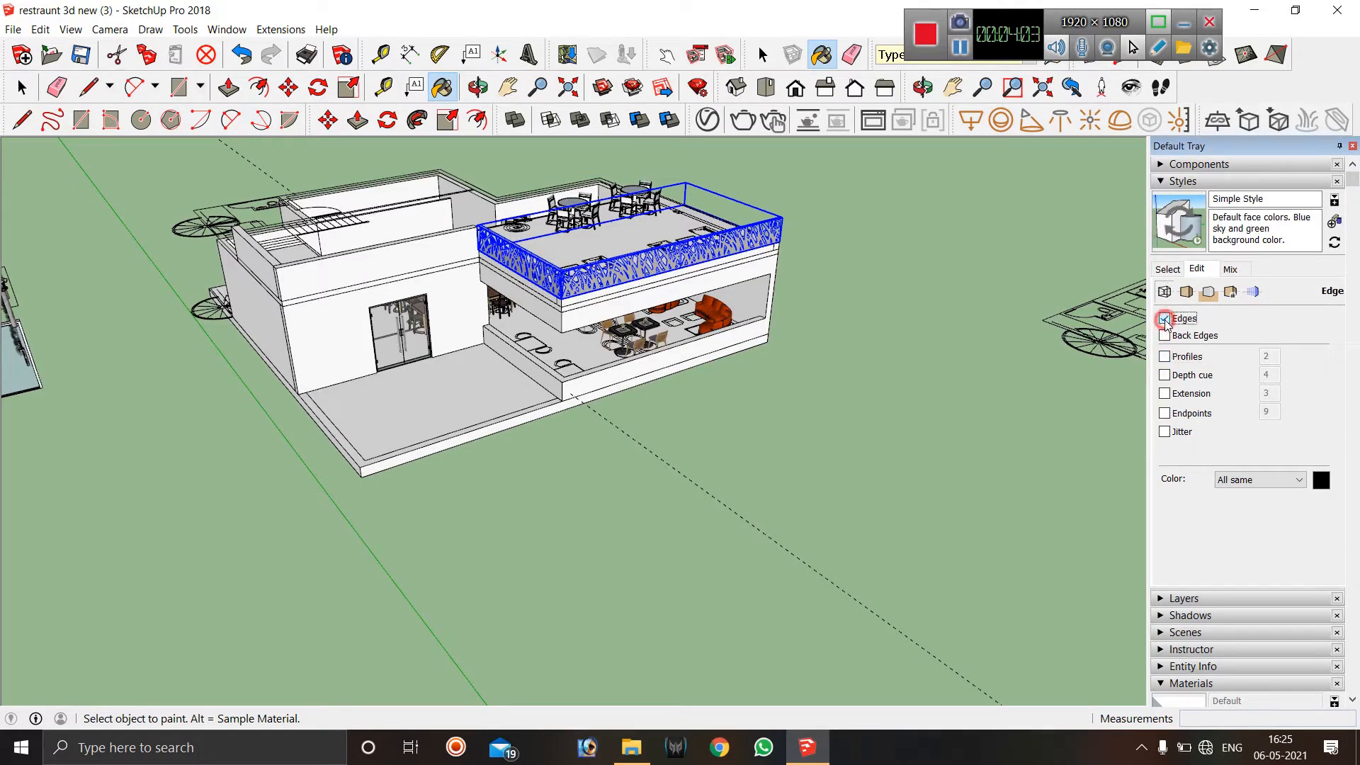
Switch off the style's Edges display to preview the building without lines, and switch it back on.
click(1166, 319)
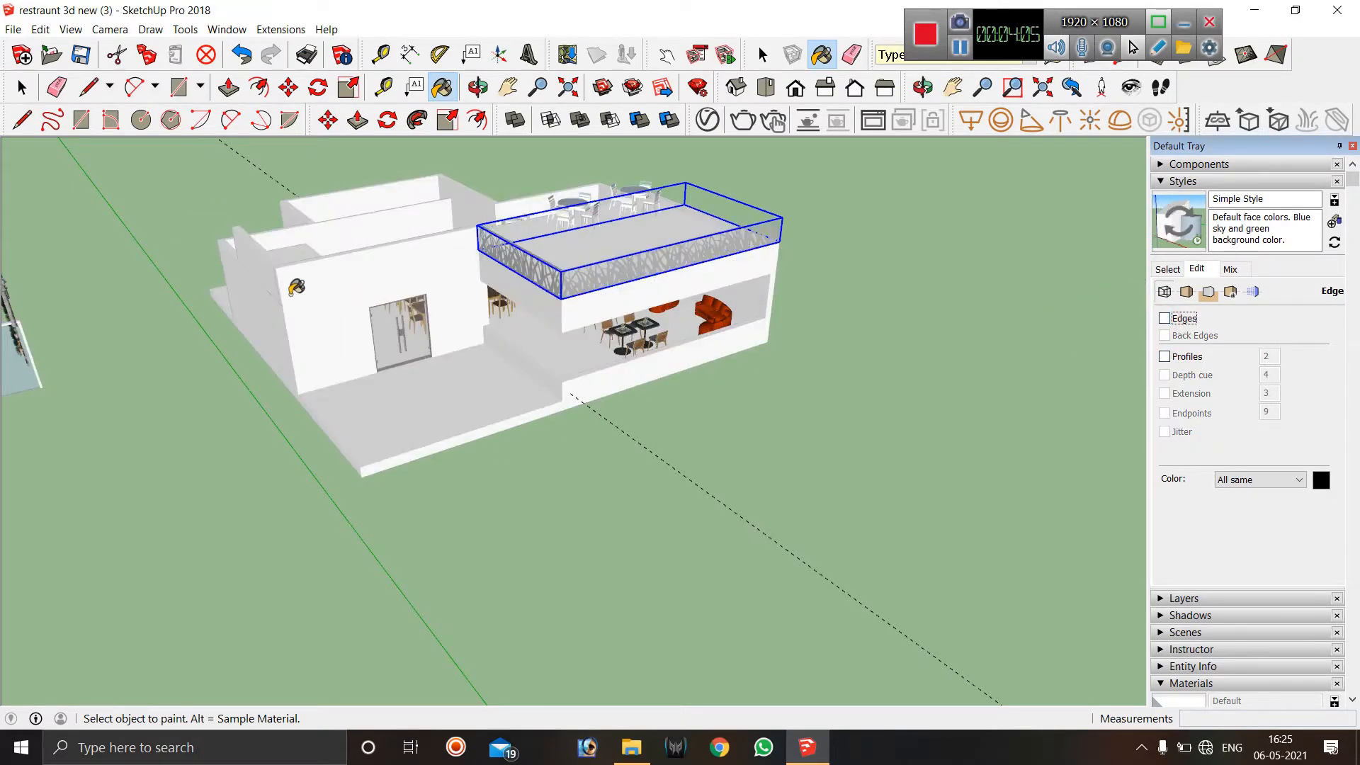
mouse_move(362, 321)
middle_down()
mouse_move(476, 340)
mouse_move(443, 415)
middle_up()
click(1164, 318)
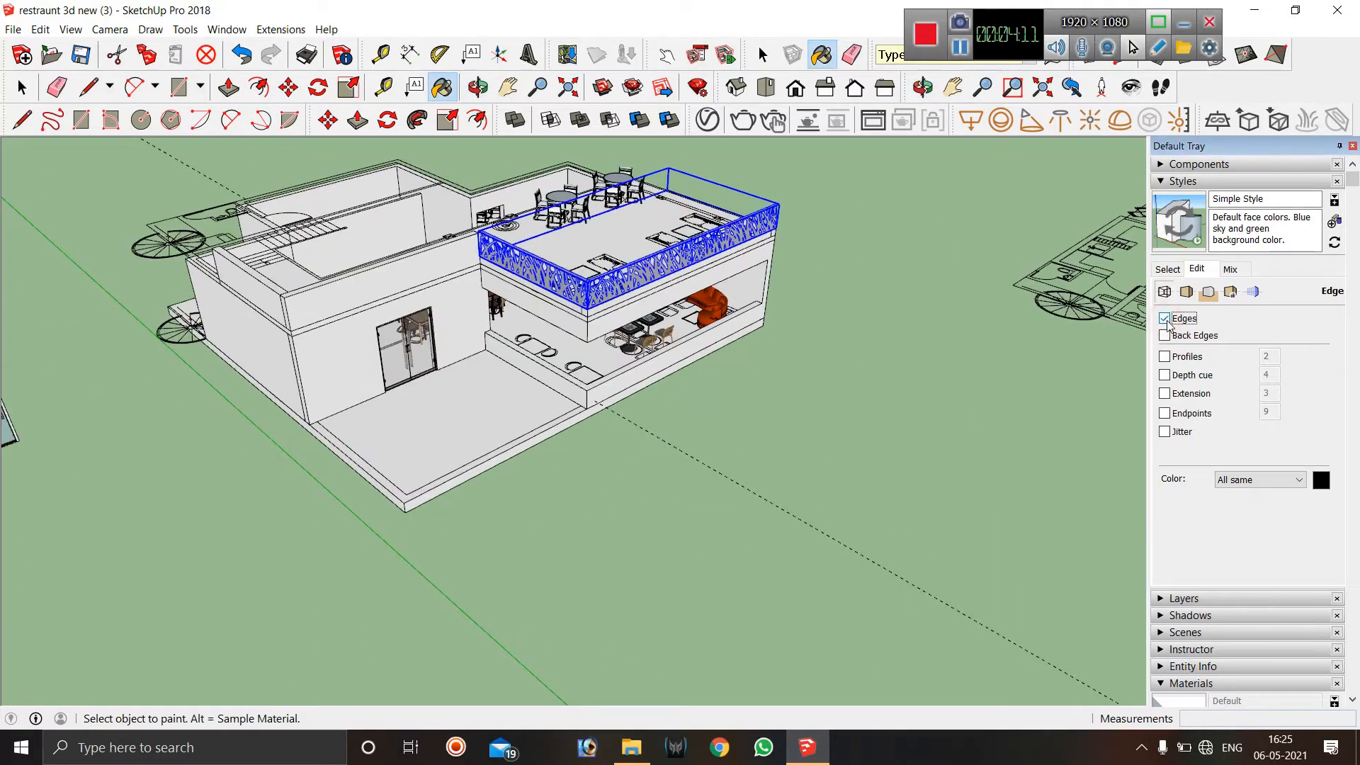
scroll(718, 352, down, 5)
scroll(531, 404, up, 10)
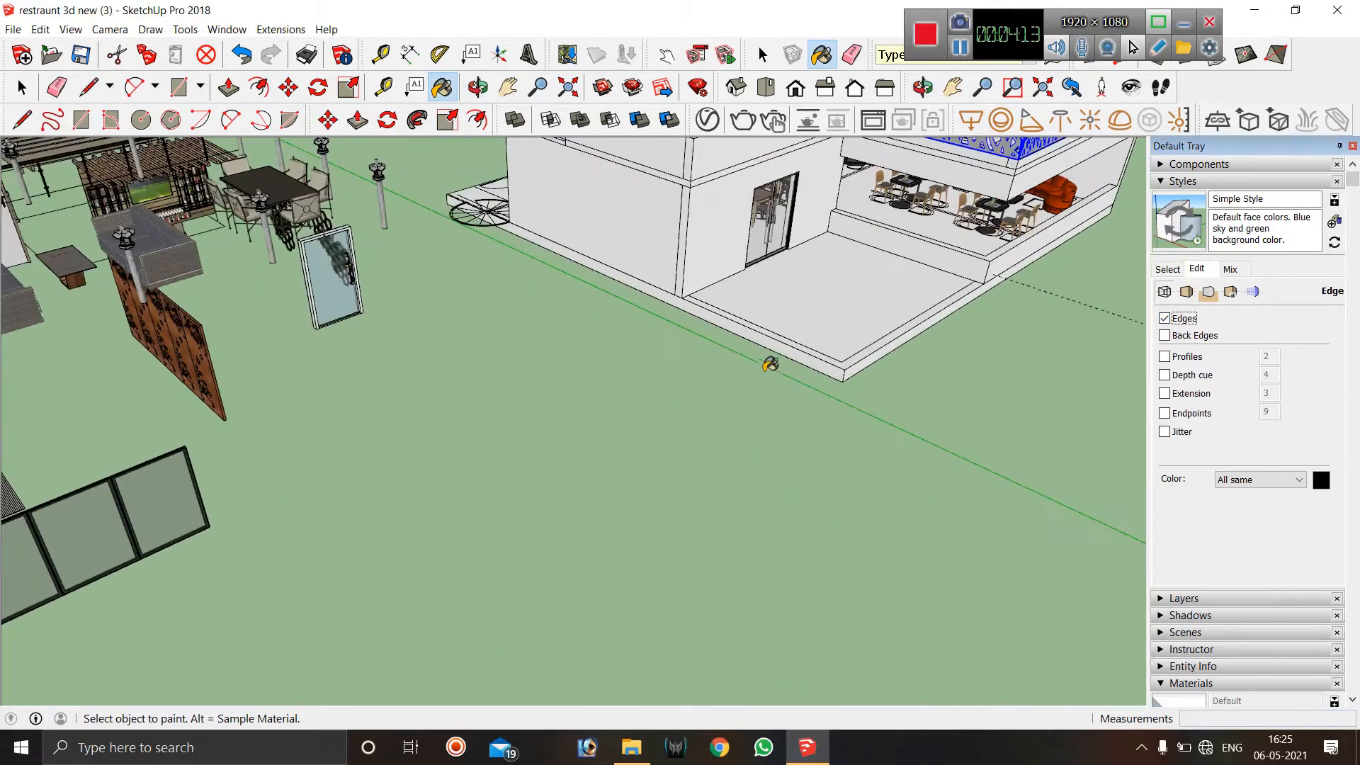
middle_drag(768, 358, 649, 346)
scroll(651, 343, down, 3)
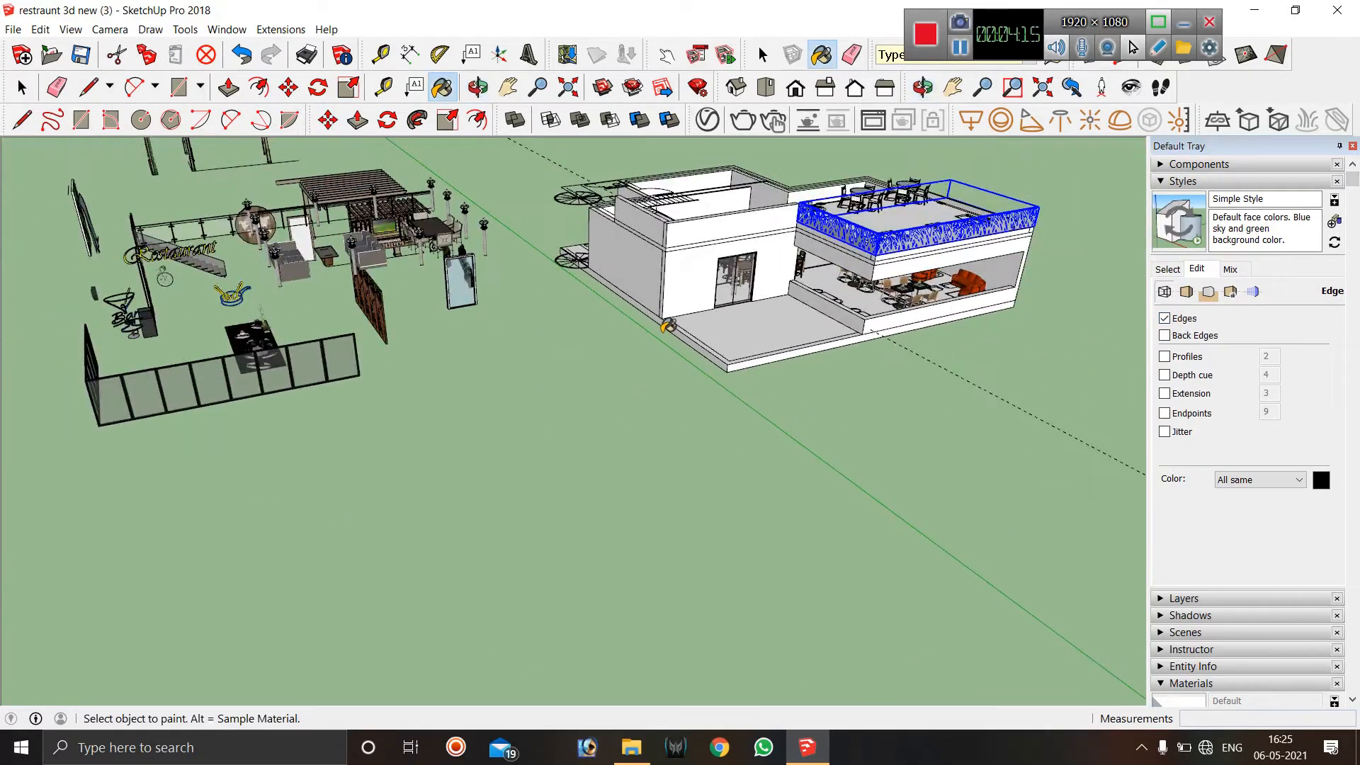
Move the black-framed glass window unit from the loose components into the ground-floor opening in front of the dining area, aligned at its far lower corner.
key(space)
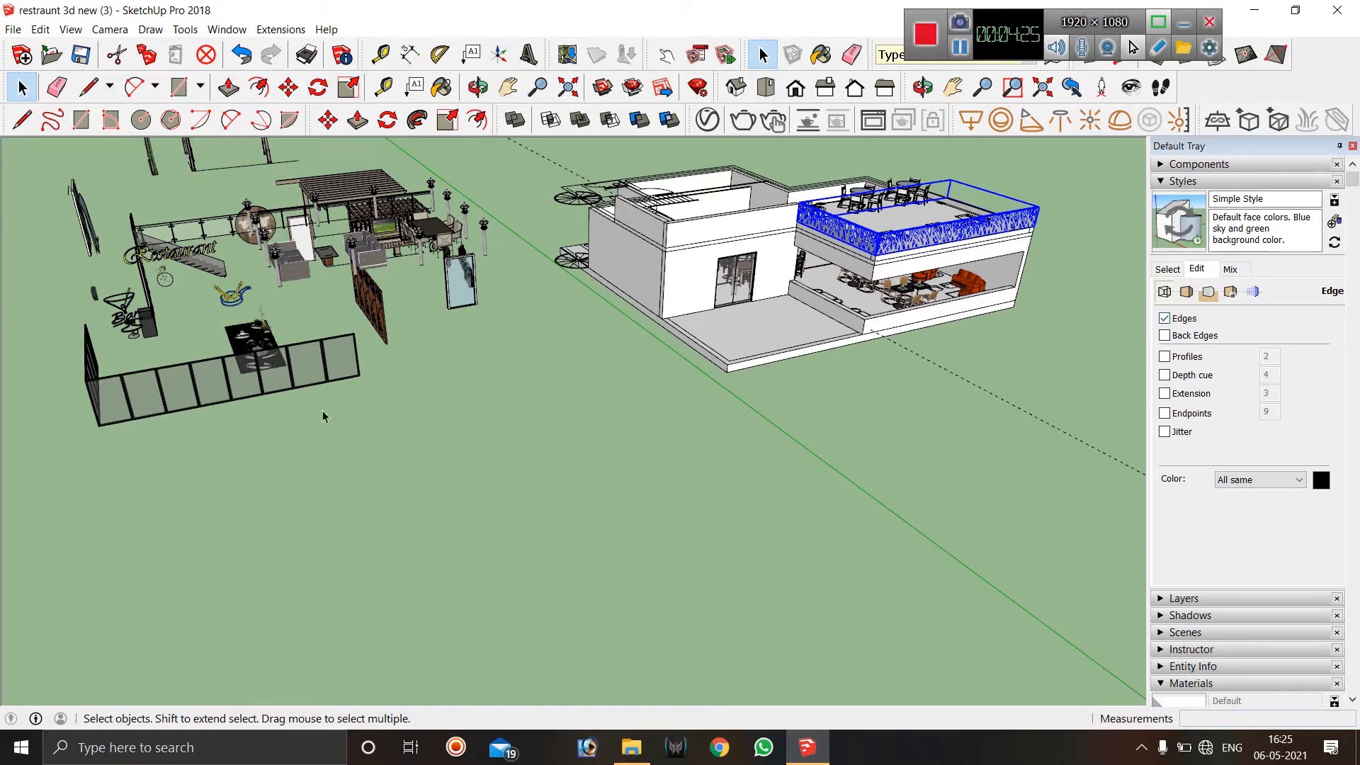
click(343, 377)
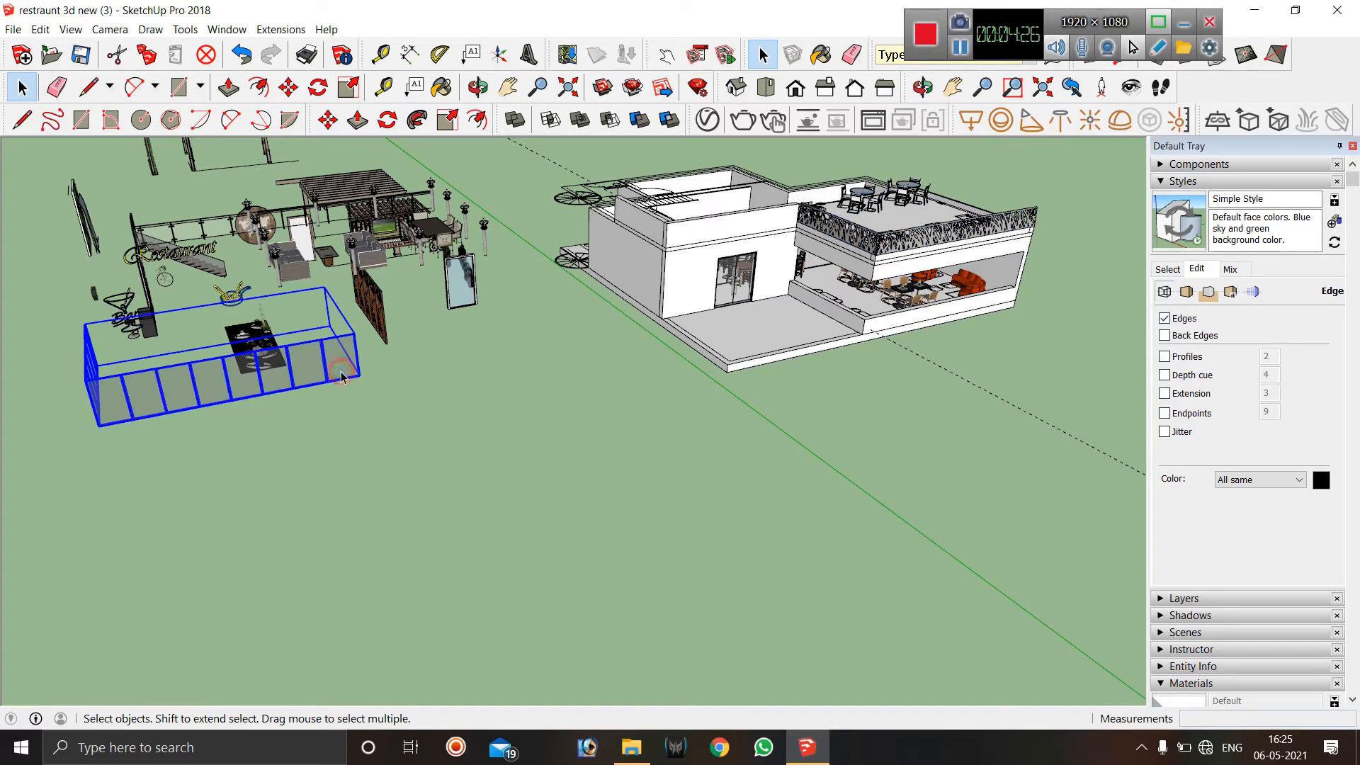
click(328, 120)
scroll(358, 379, up, 5)
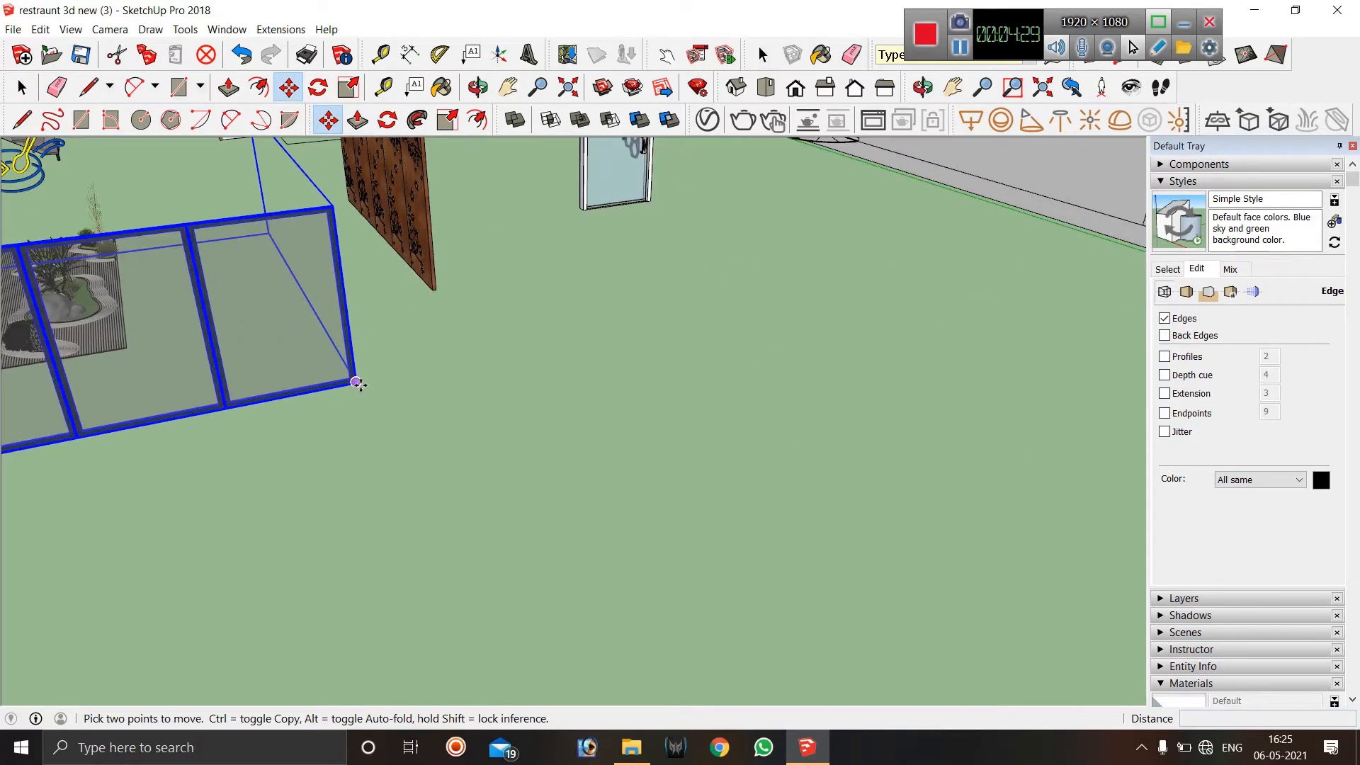
click(357, 383)
scroll(358, 383, down, 7)
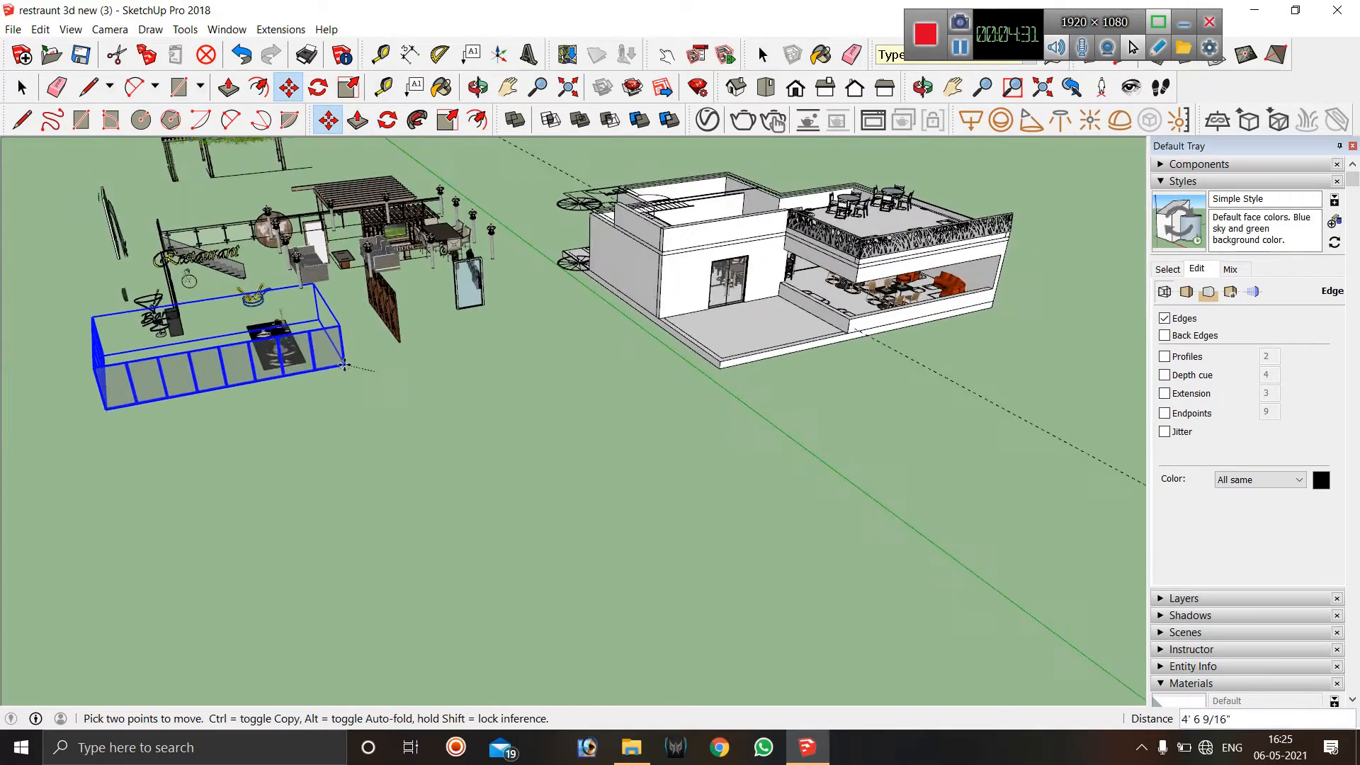
scroll(893, 297, up, 8)
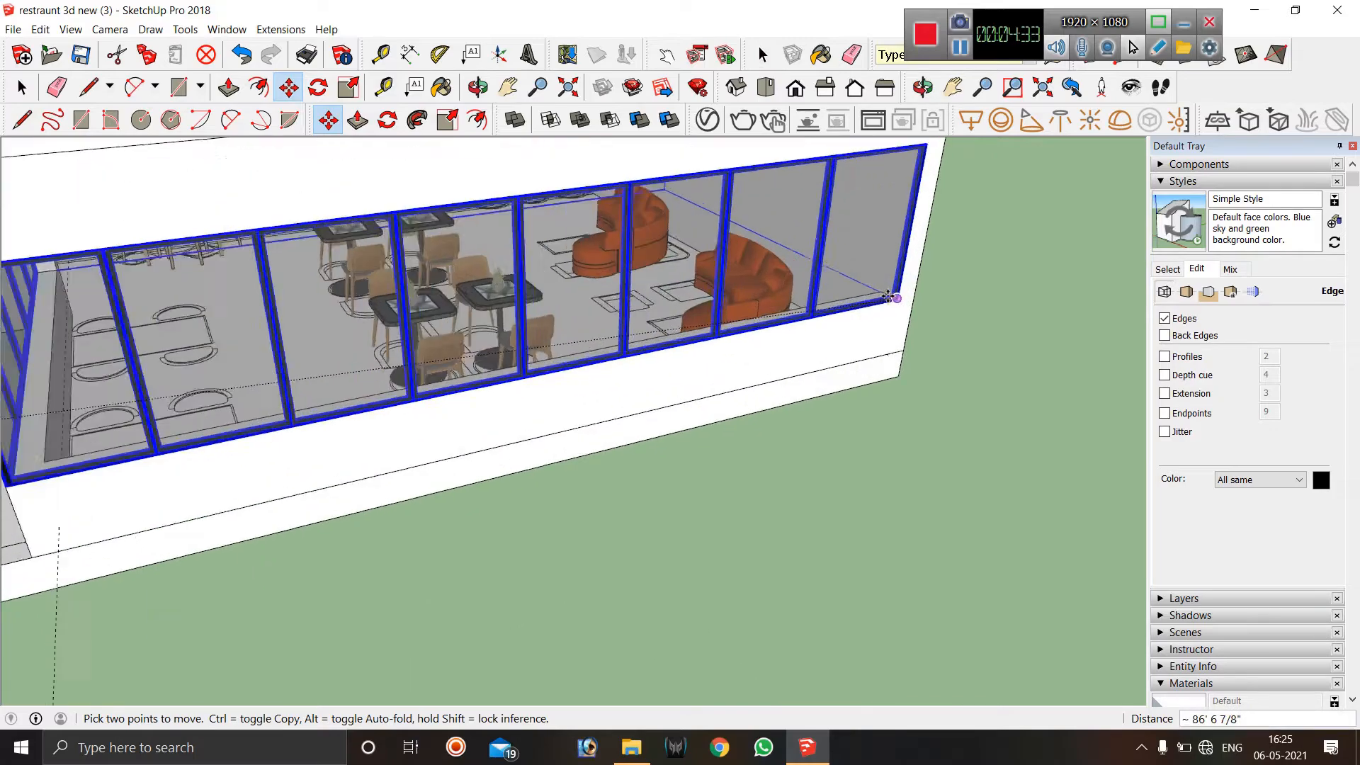
click(919, 299)
scroll(921, 301, down, 3)
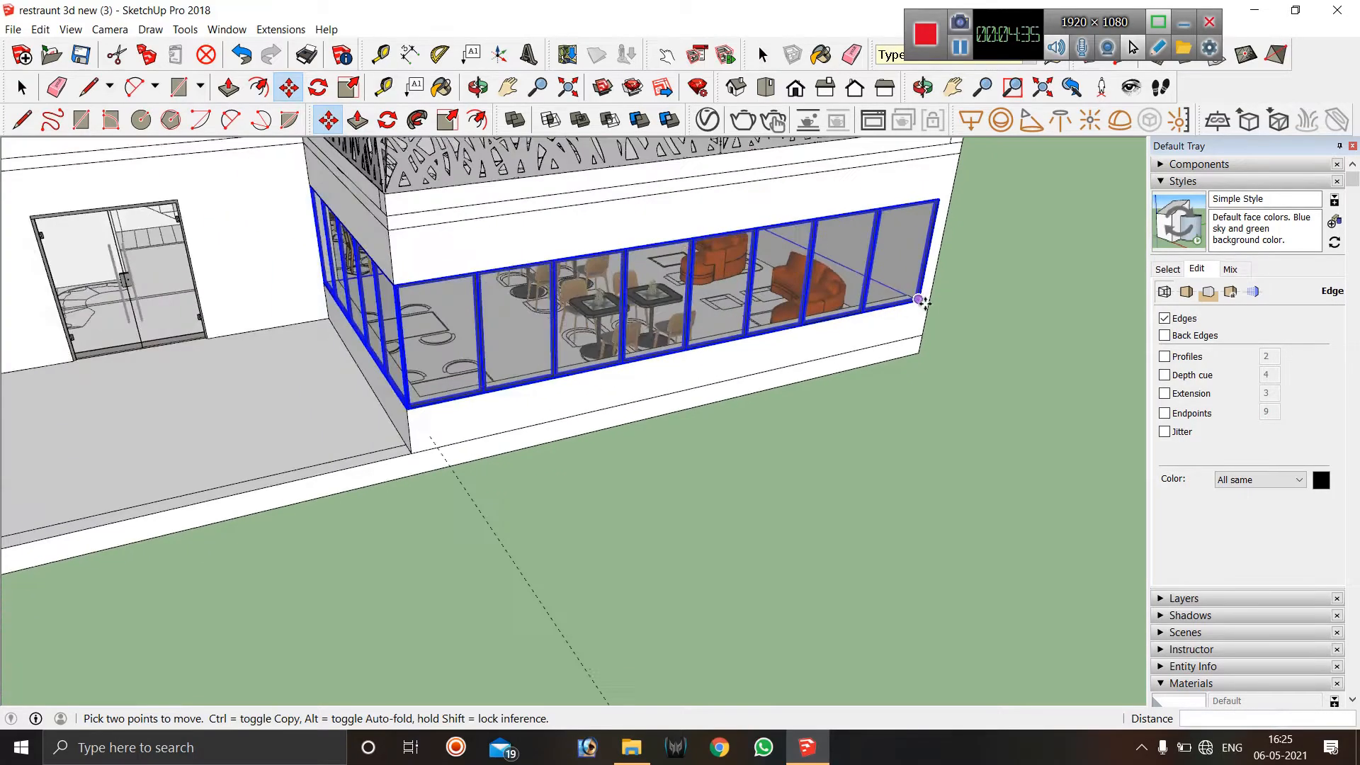
scroll(921, 301, down, 5)
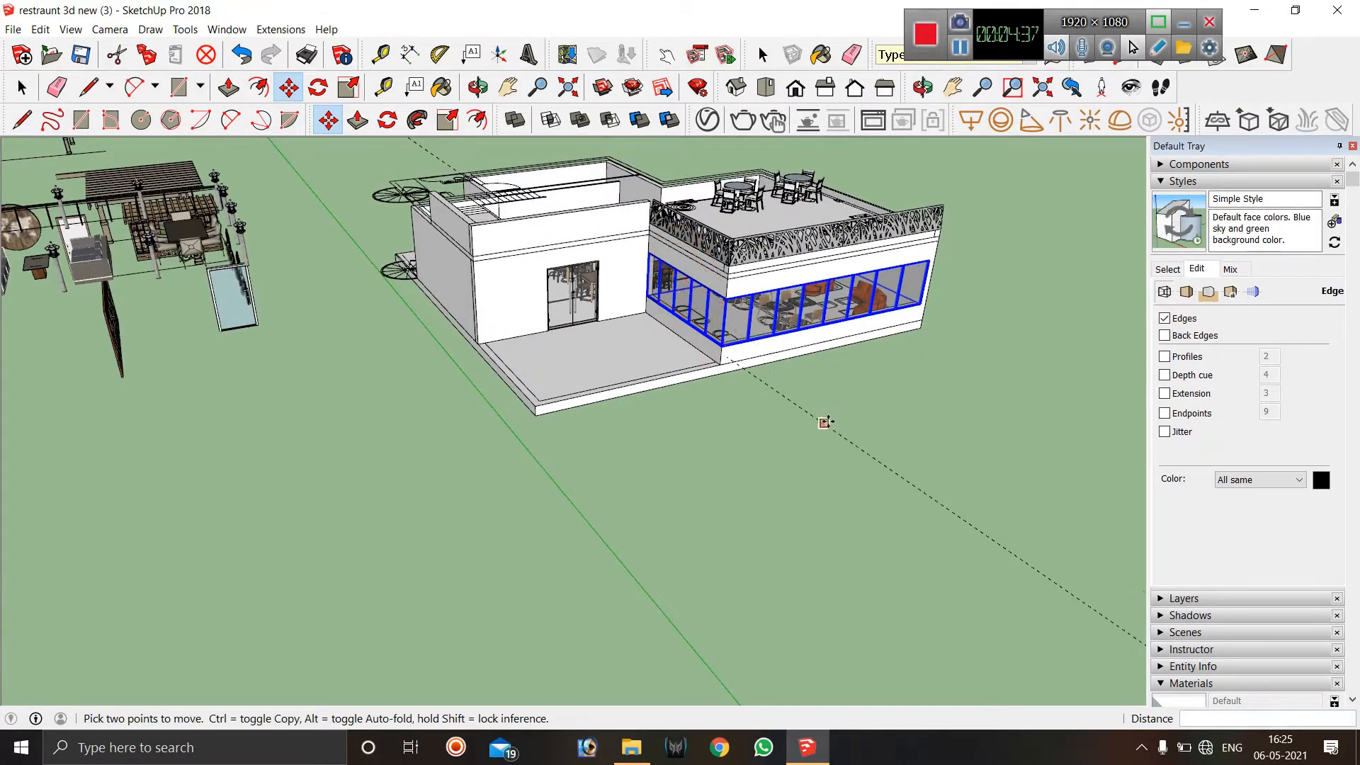
scroll(824, 423, down, 3)
scroll(320, 374, up, 5)
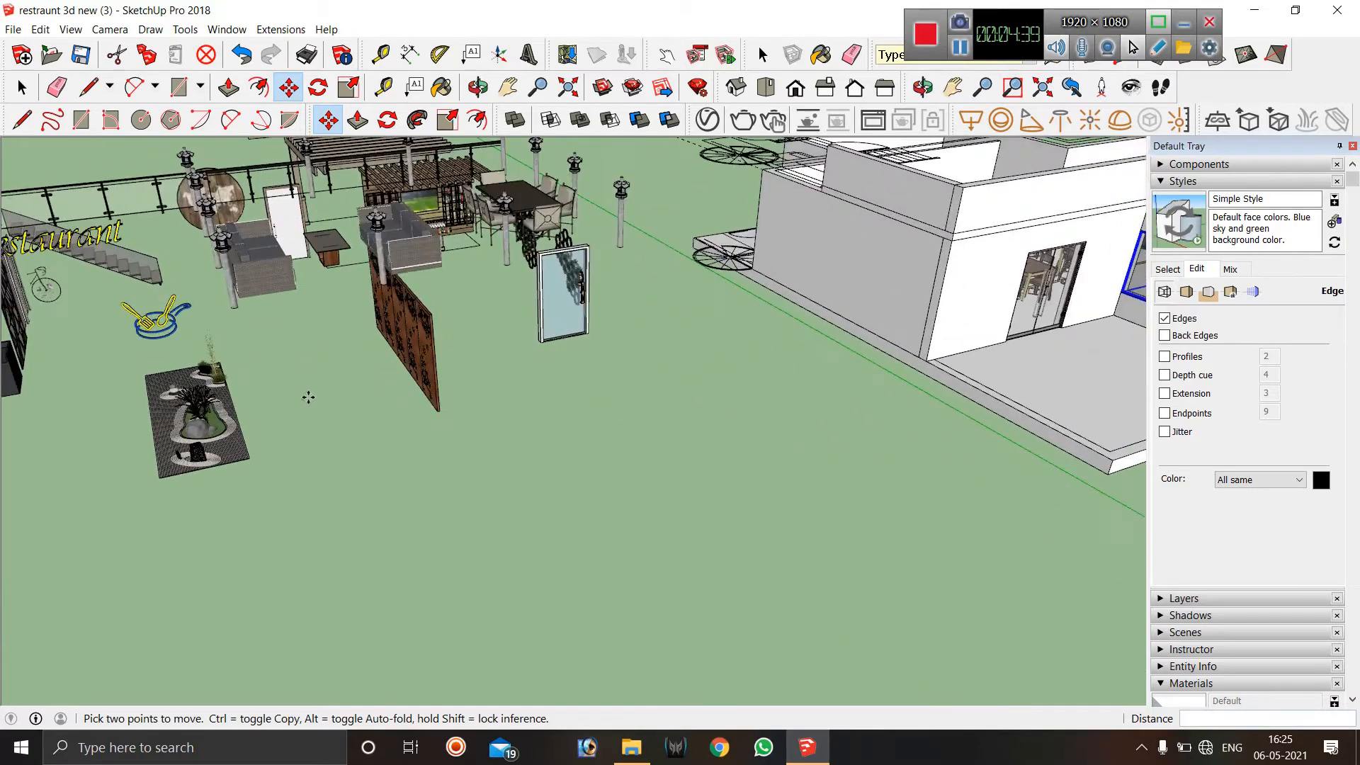
scroll(137, 388, up, 10)
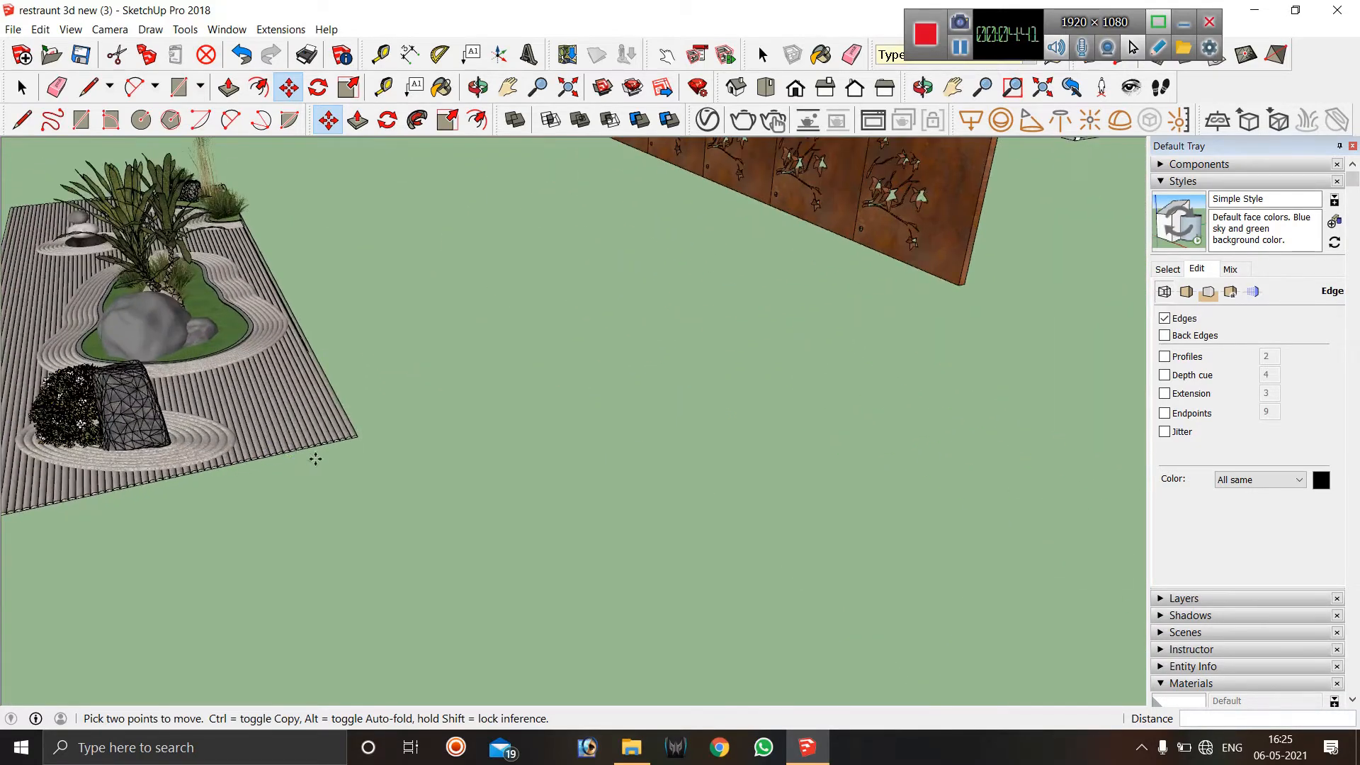
scroll(335, 470, down, 3)
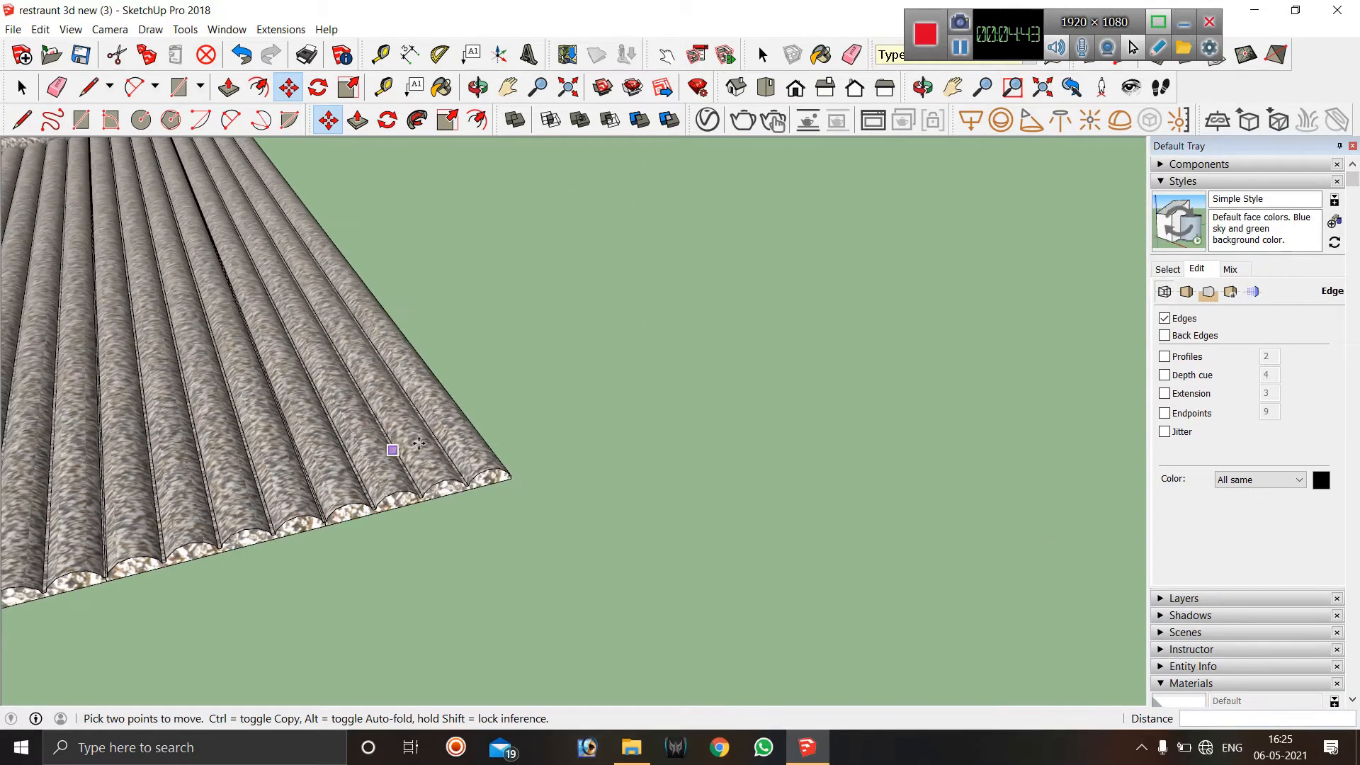
click(501, 480)
scroll(506, 478, down, 2)
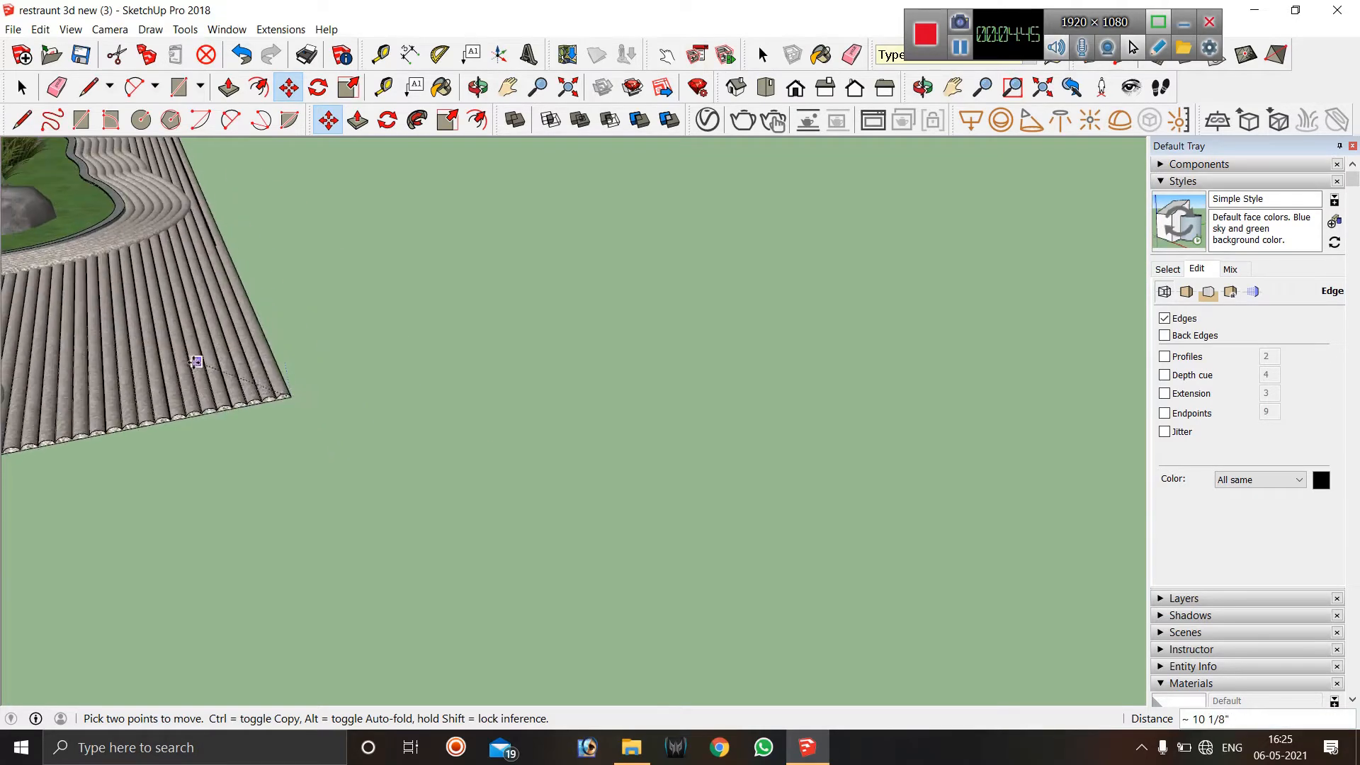
scroll(258, 417, up, 4)
scroll(296, 397, down, 4)
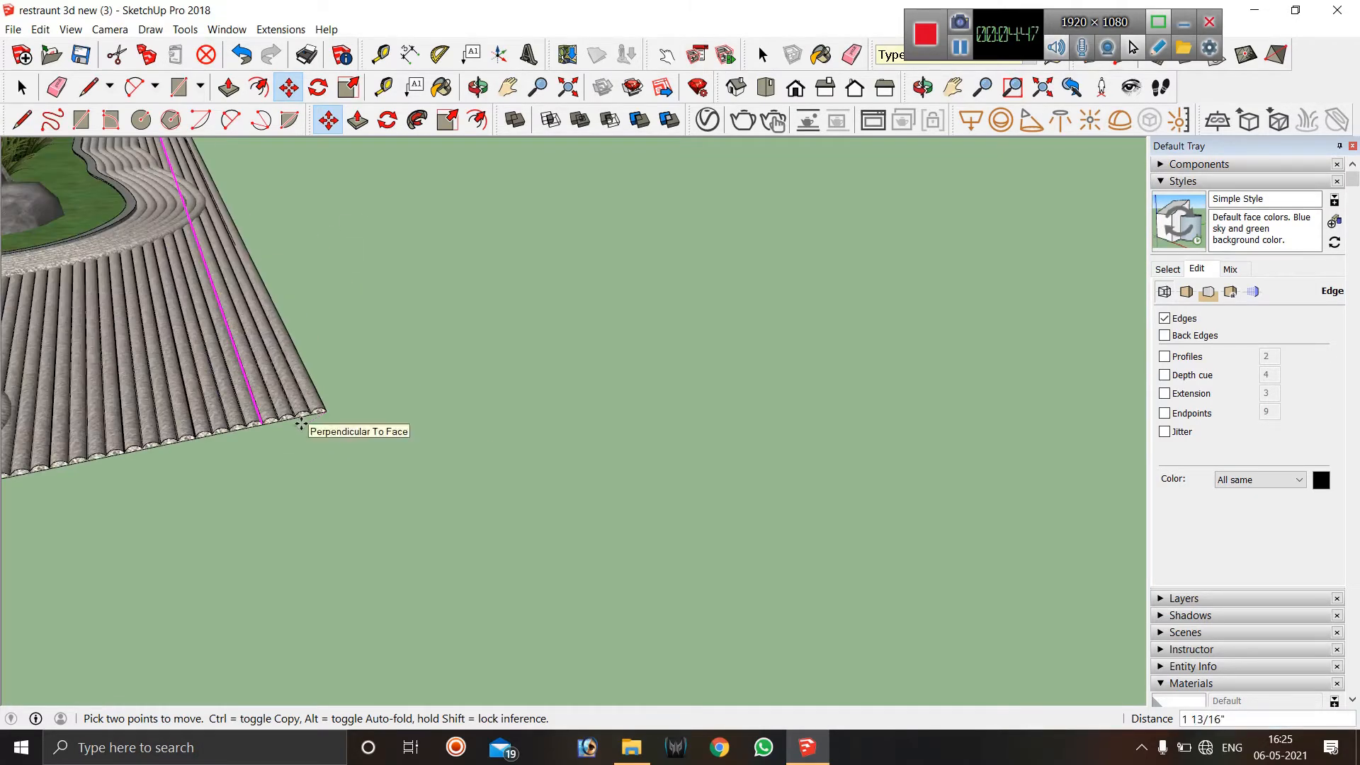
key(space)
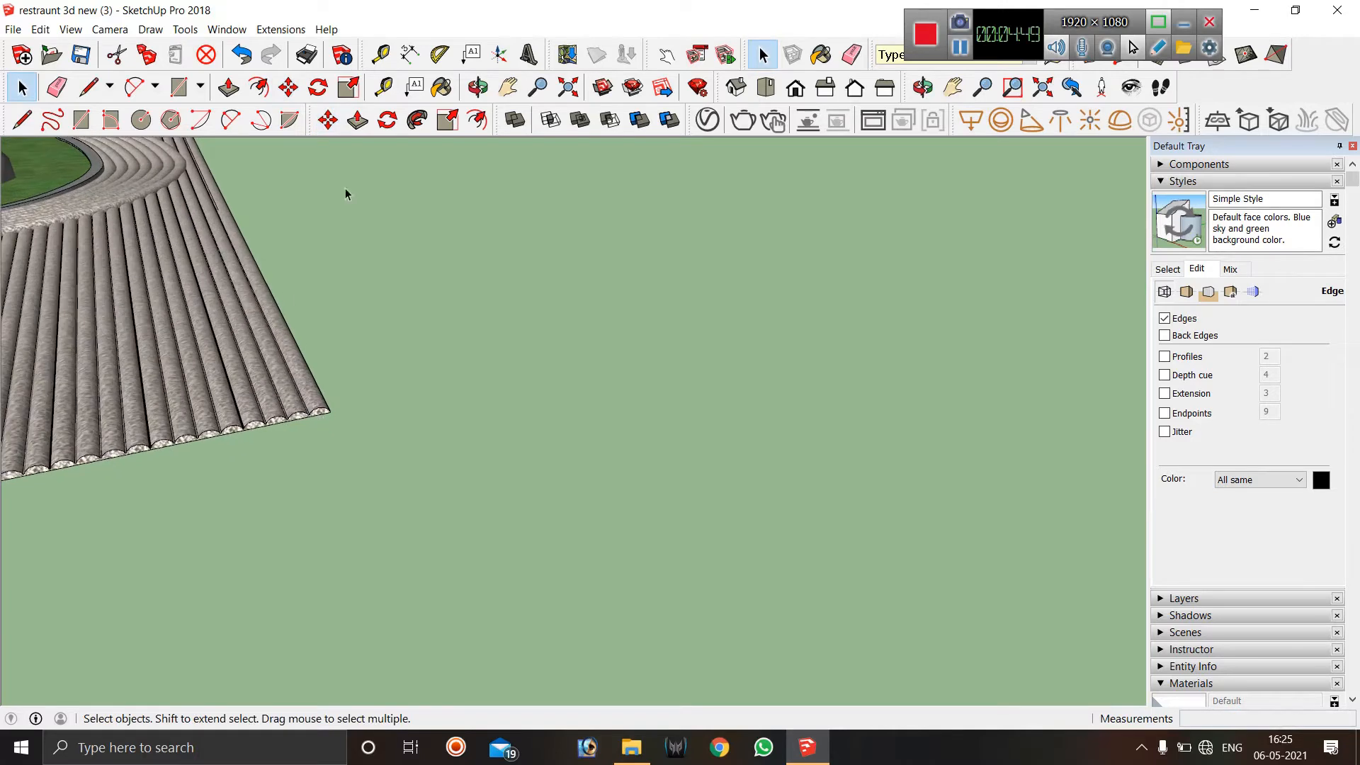
click(328, 120)
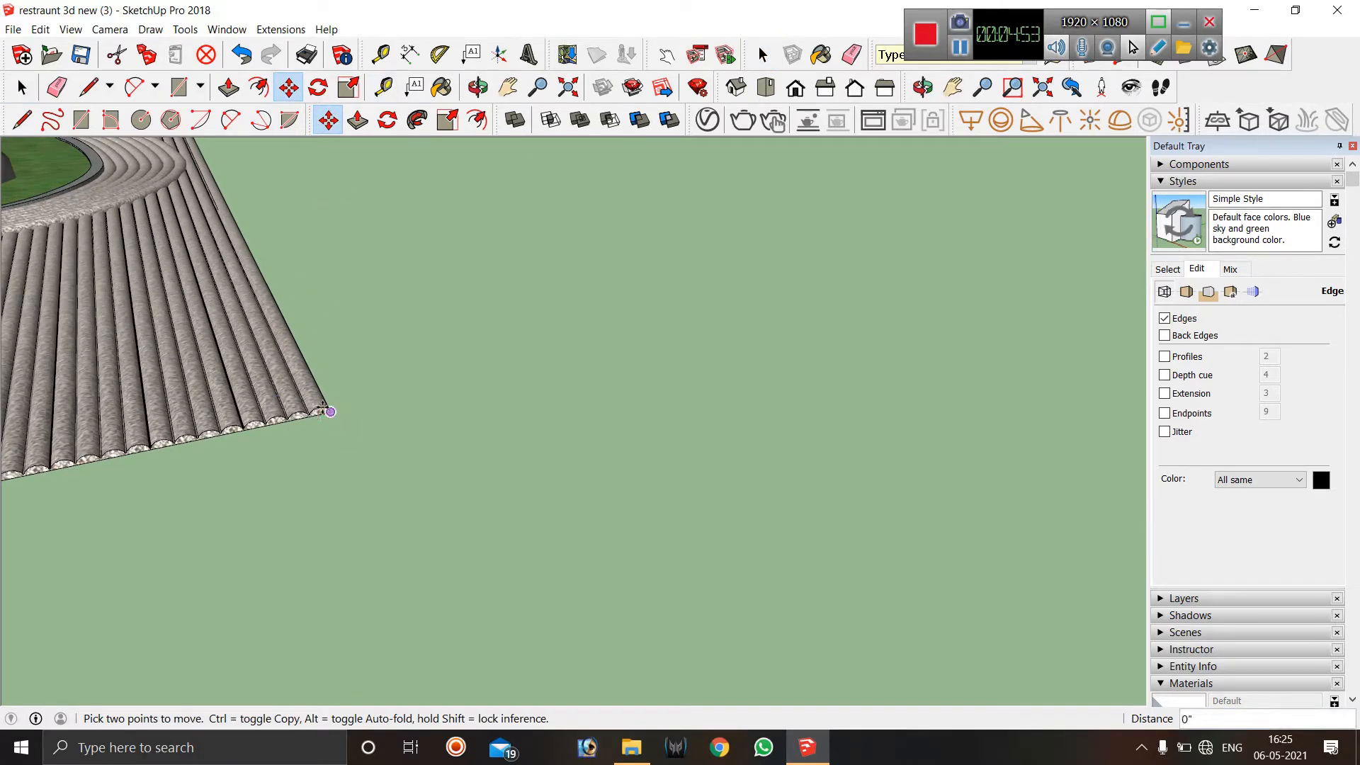
key(space)
Move the Zen garden from the loose components onto the entrance platform, with its corner at the front end of the low wall beside the windows.
click(277, 397)
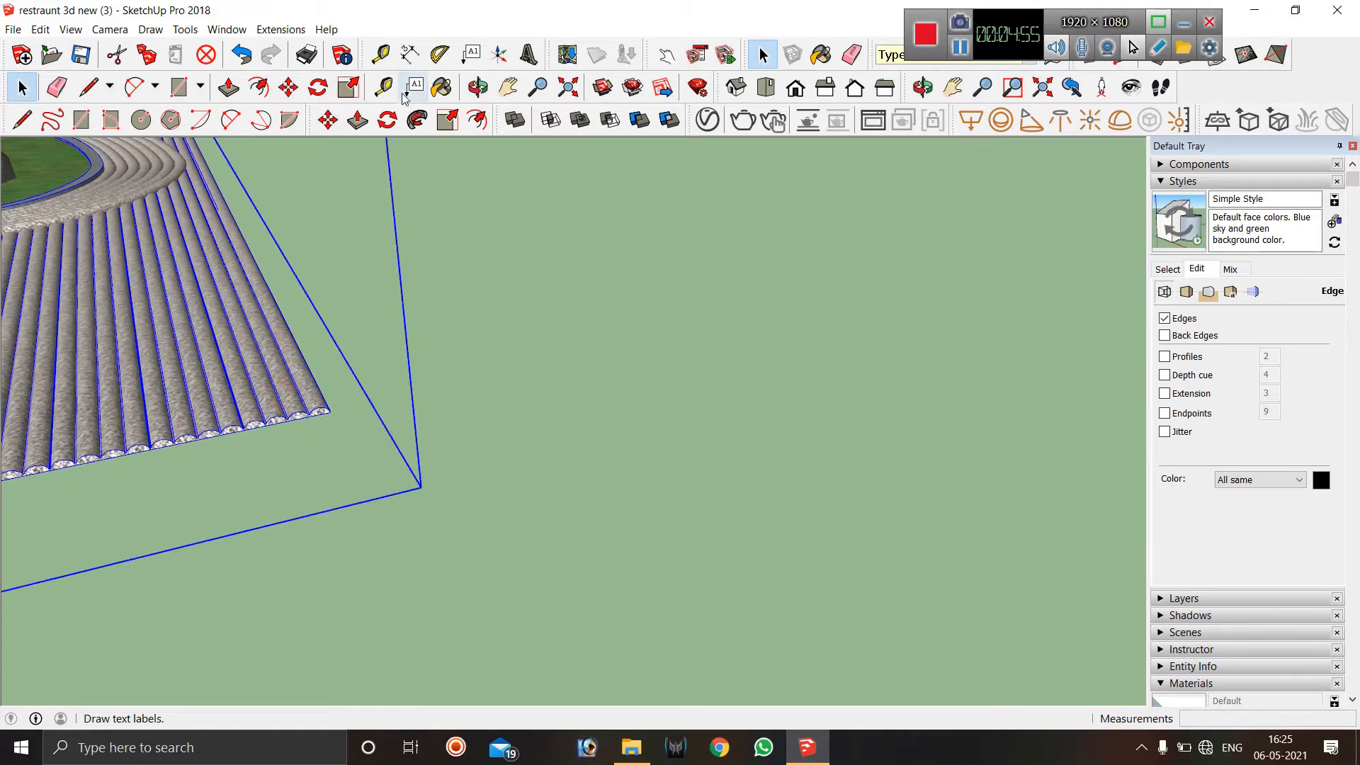
click(329, 120)
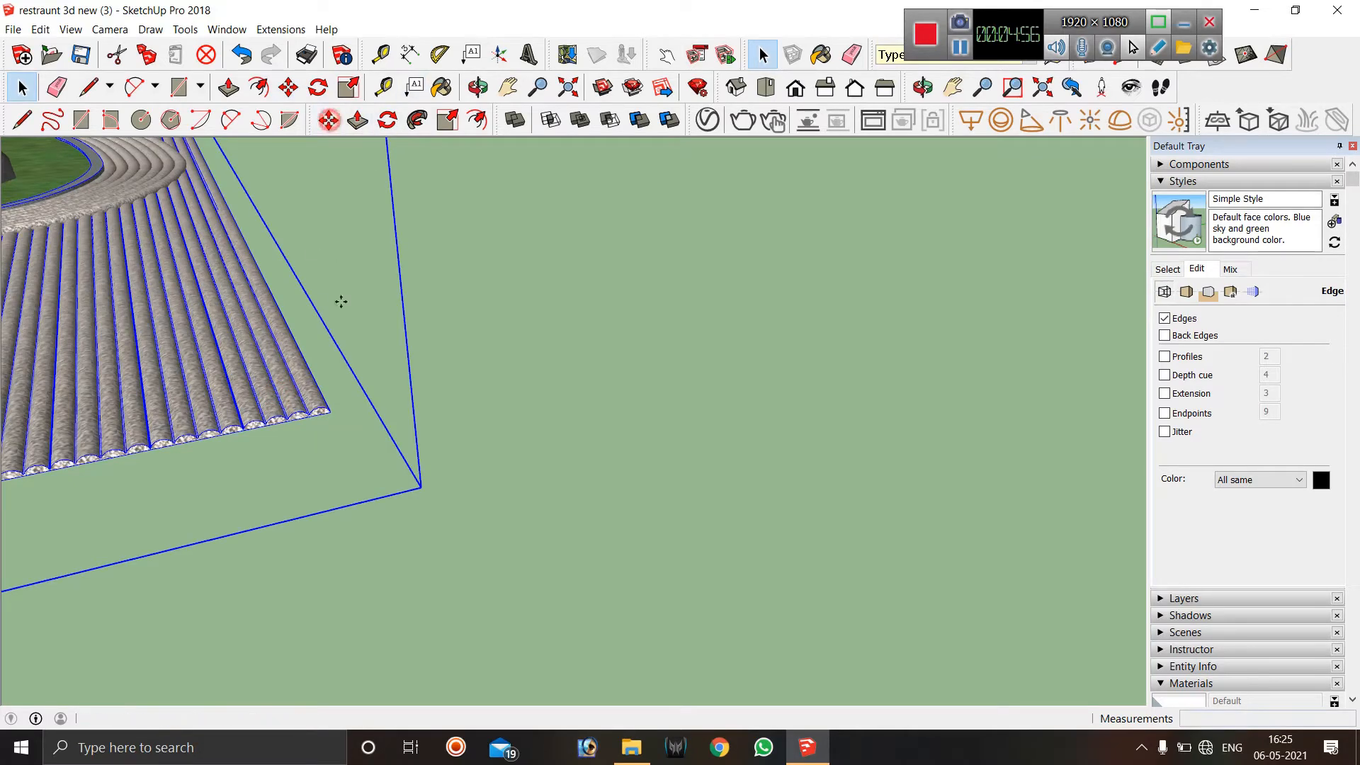
scroll(328, 417, up, 5)
click(336, 408)
scroll(334, 404, down, 6)
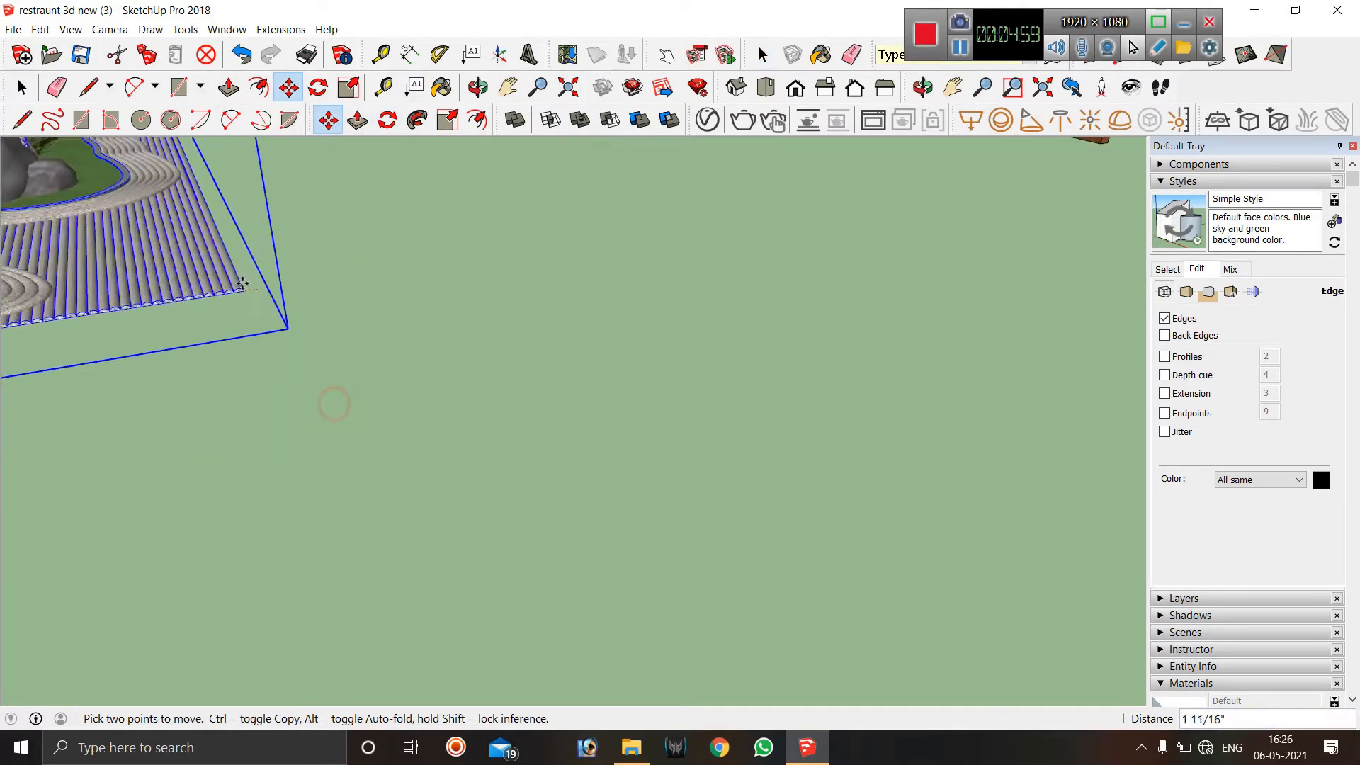
scroll(285, 382, down, 4)
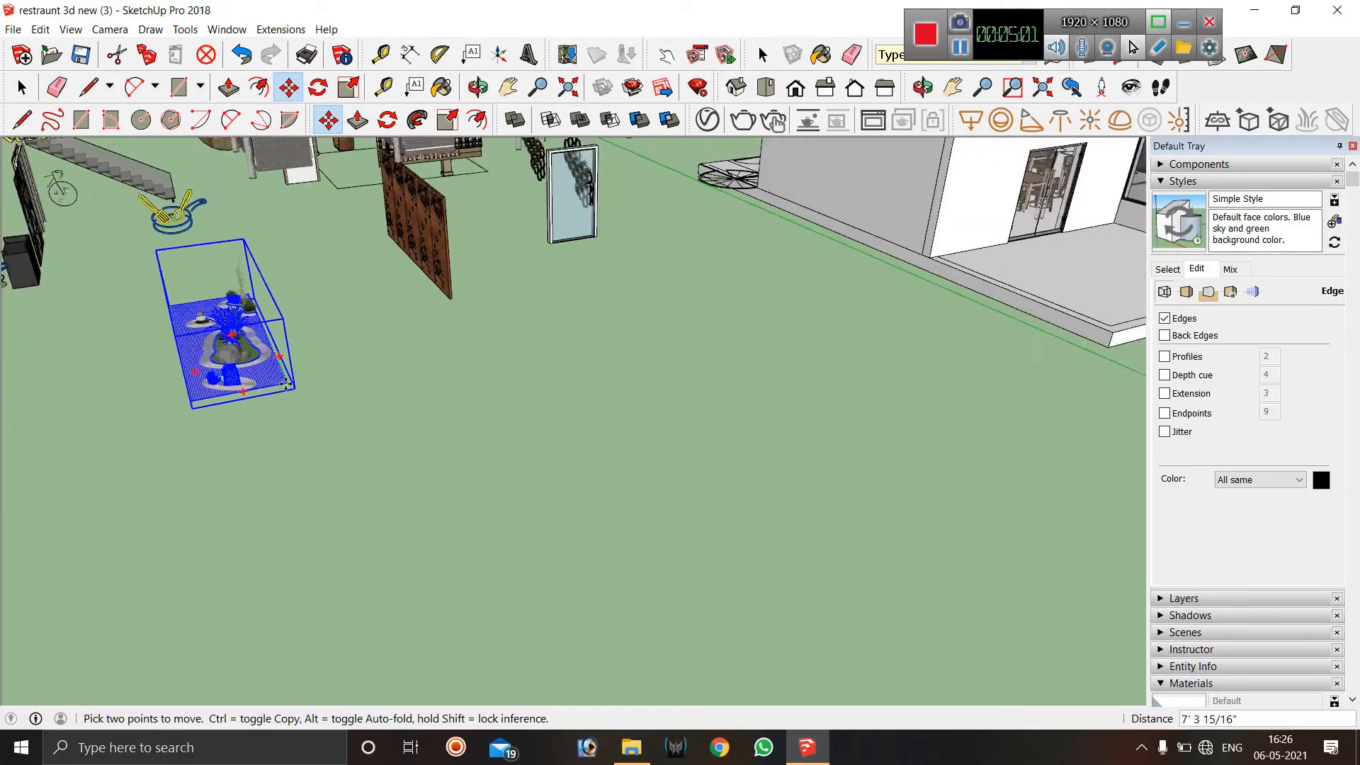
scroll(1000, 311, up, 4)
scroll(1000, 312, up, 8)
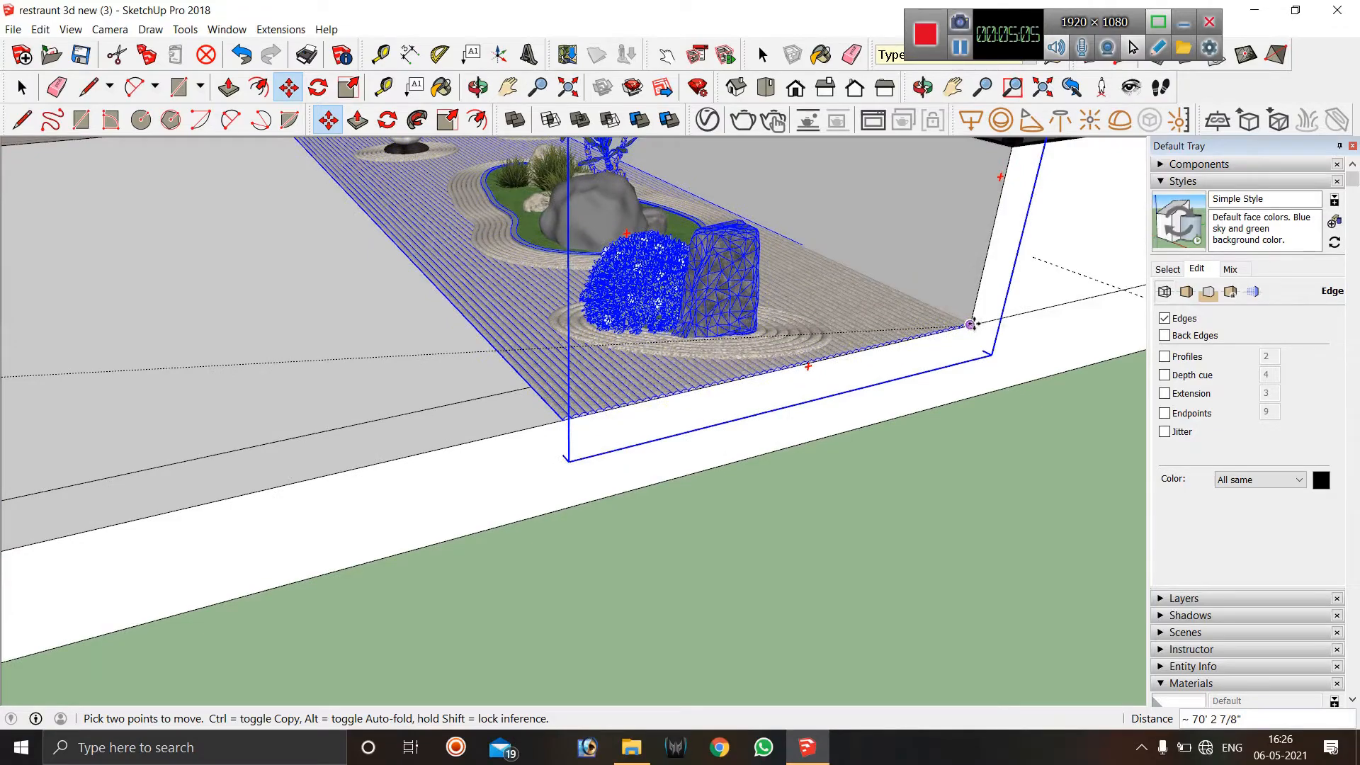
click(973, 324)
scroll(1004, 292, down, 10)
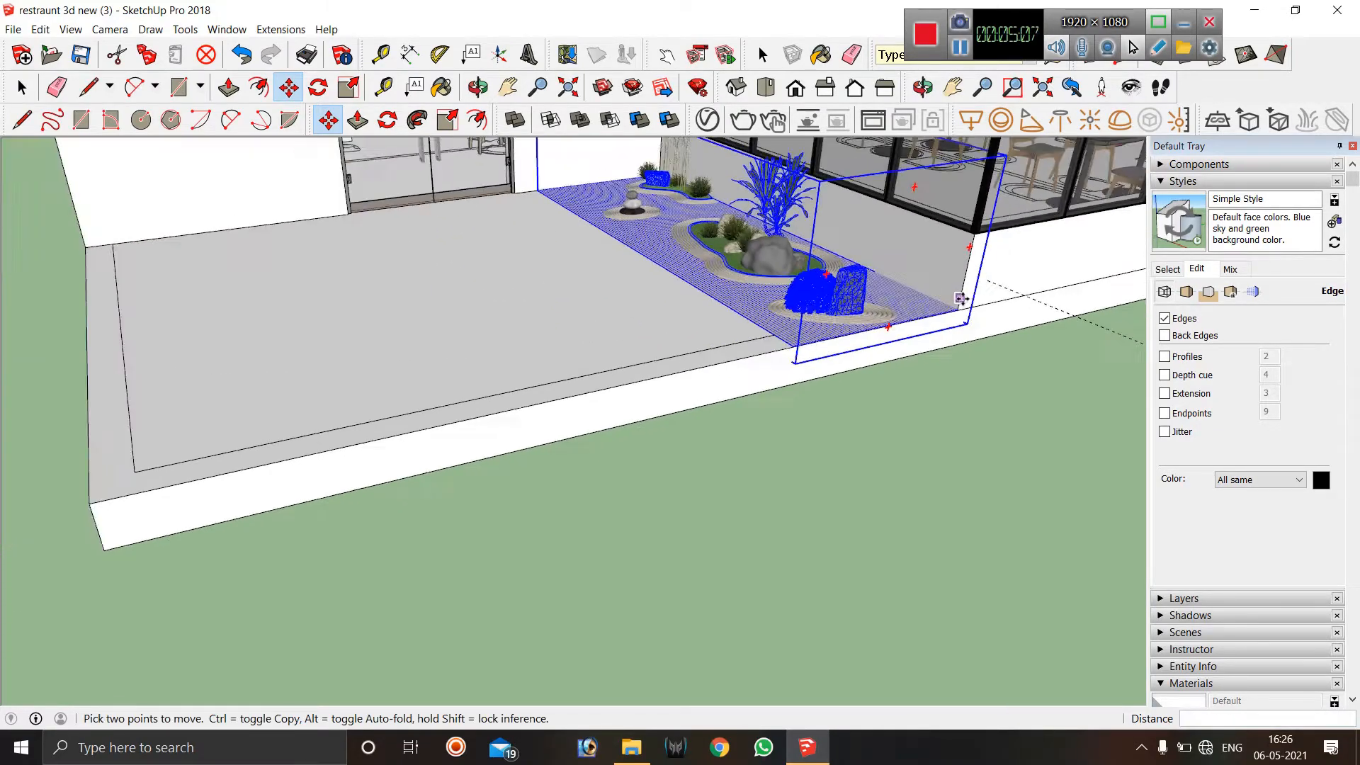
key(space)
scroll(1032, 292, down, 6)
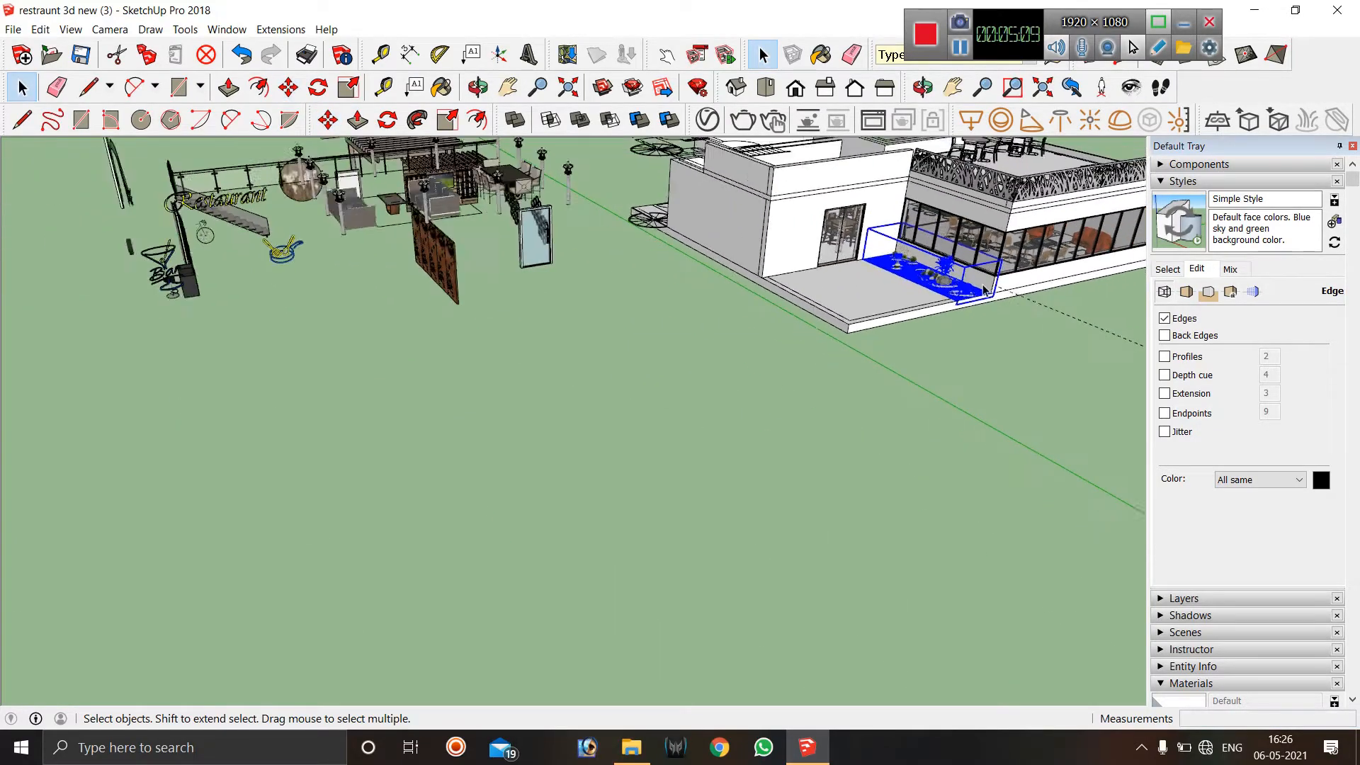
Move the stone lantern-post group about 48' away from the loose furniture onto open ground.
scroll(450, 236, up, 2)
scroll(449, 237, down, 4)
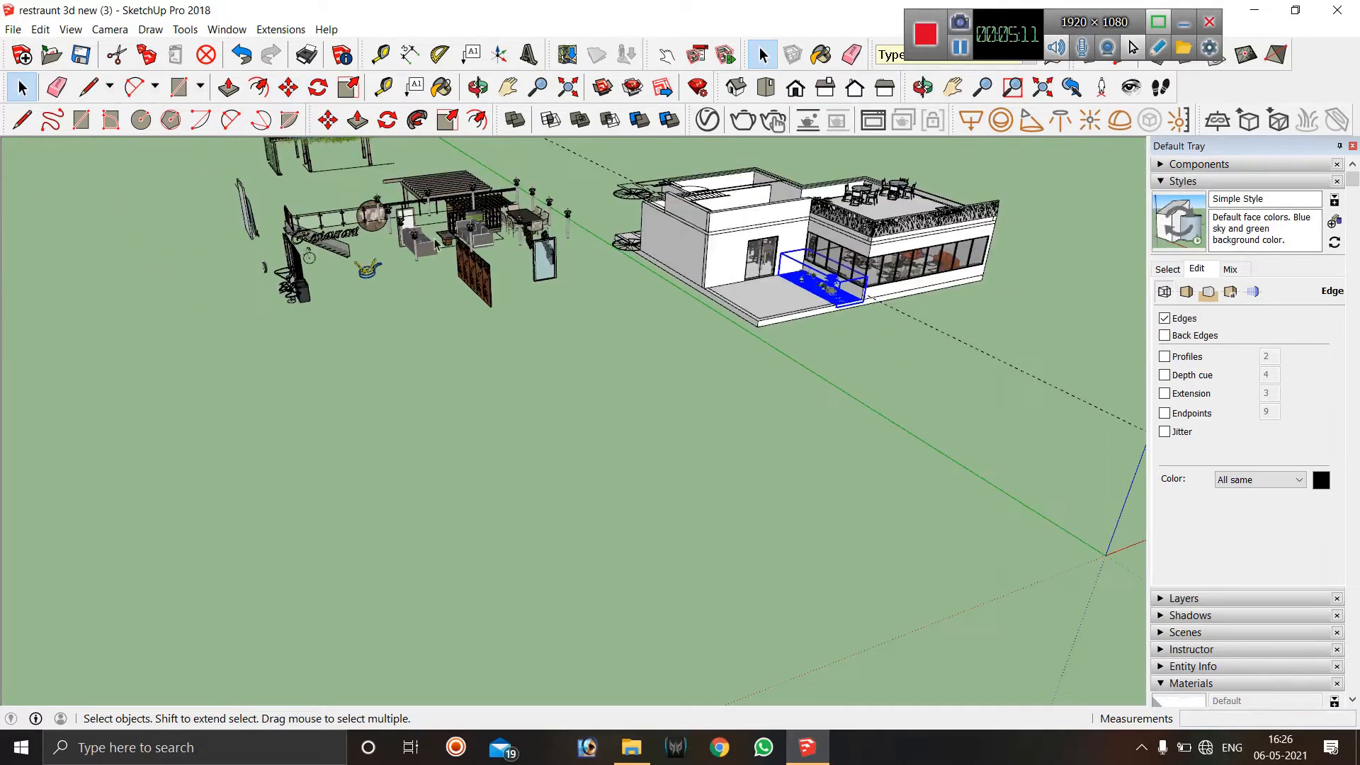
scroll(436, 241, up, 8)
scroll(309, 336, down, 3)
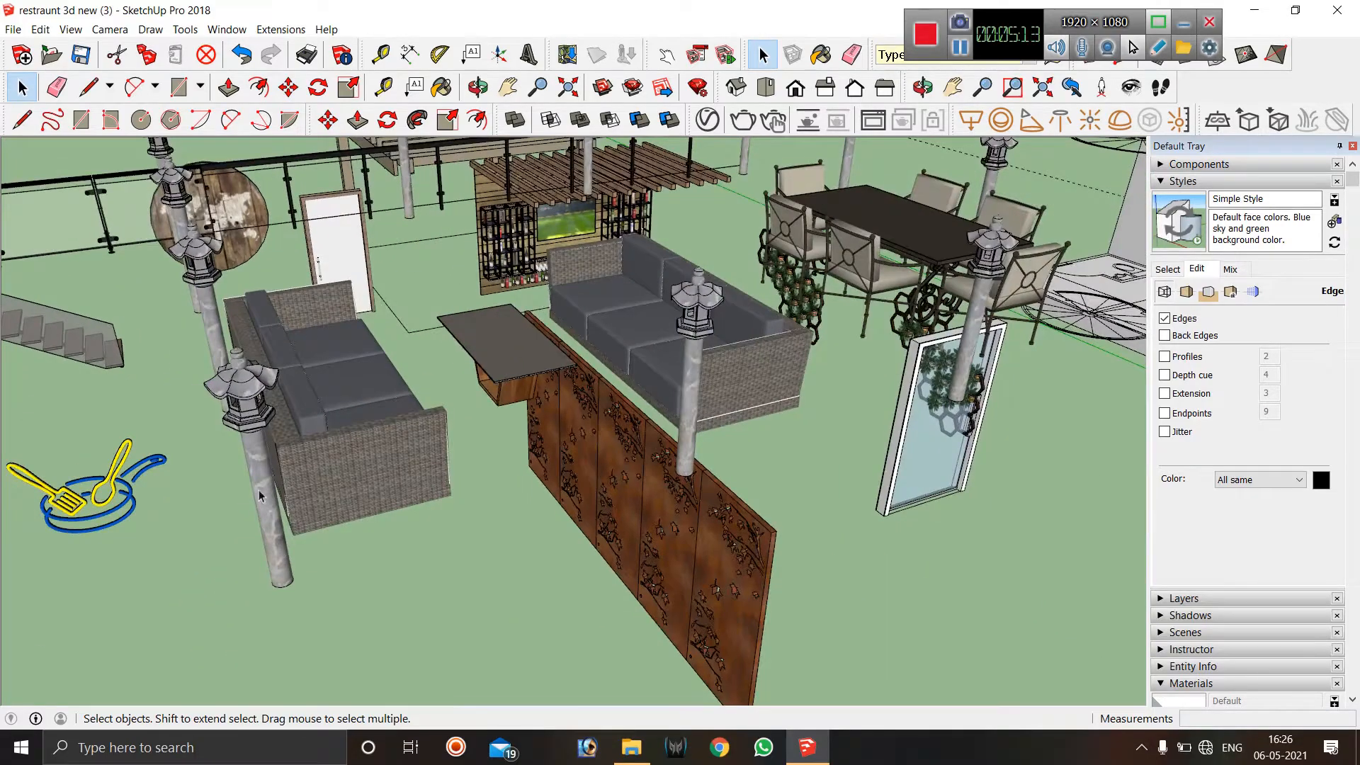
click(266, 519)
scroll(169, 466, down, 3)
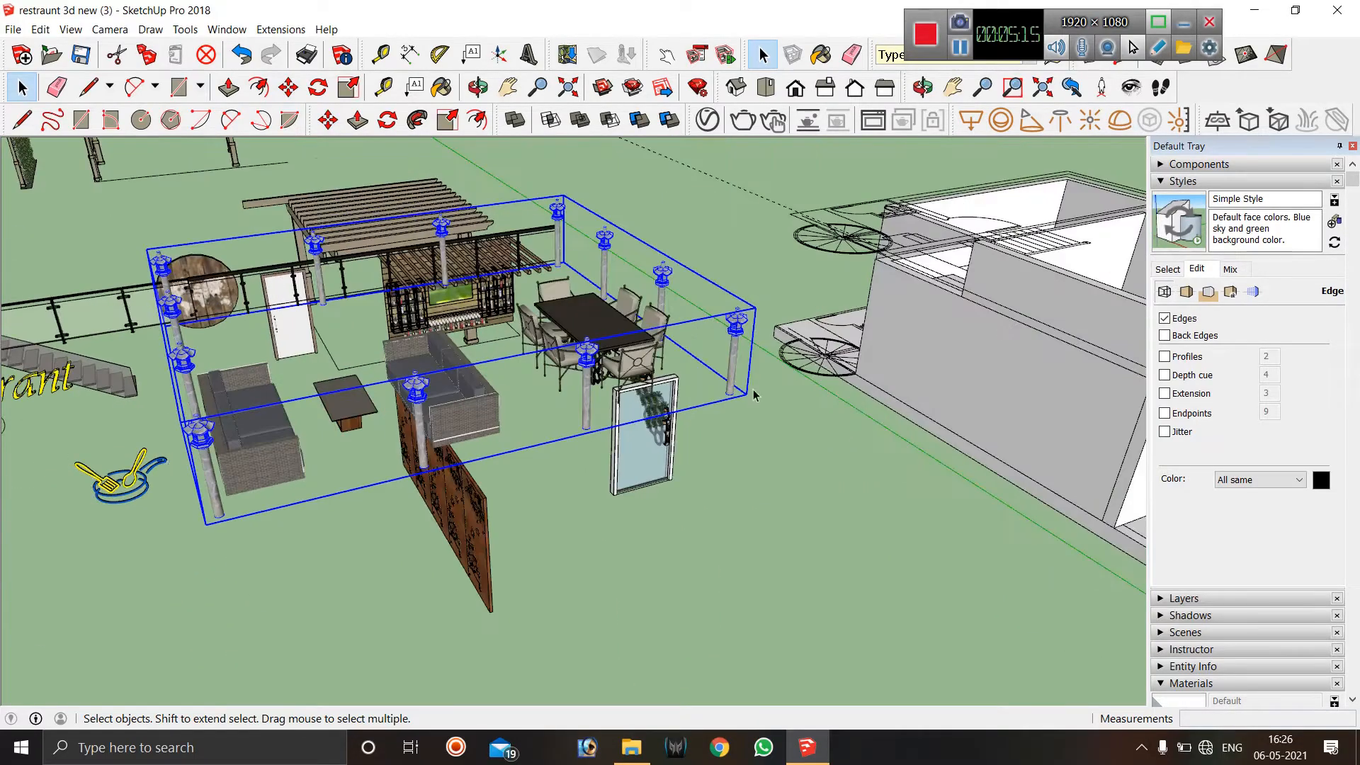
key(m)
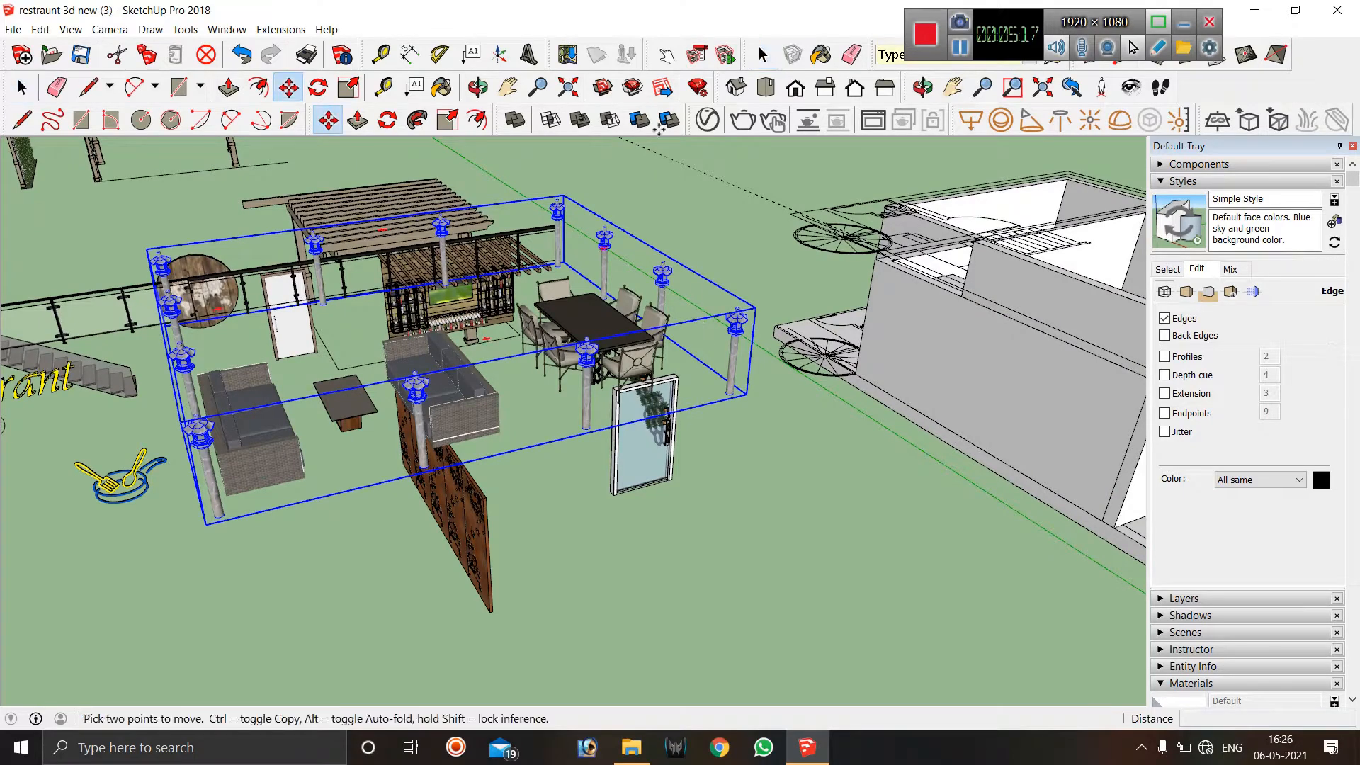
click(749, 393)
scroll(749, 393, down, 5)
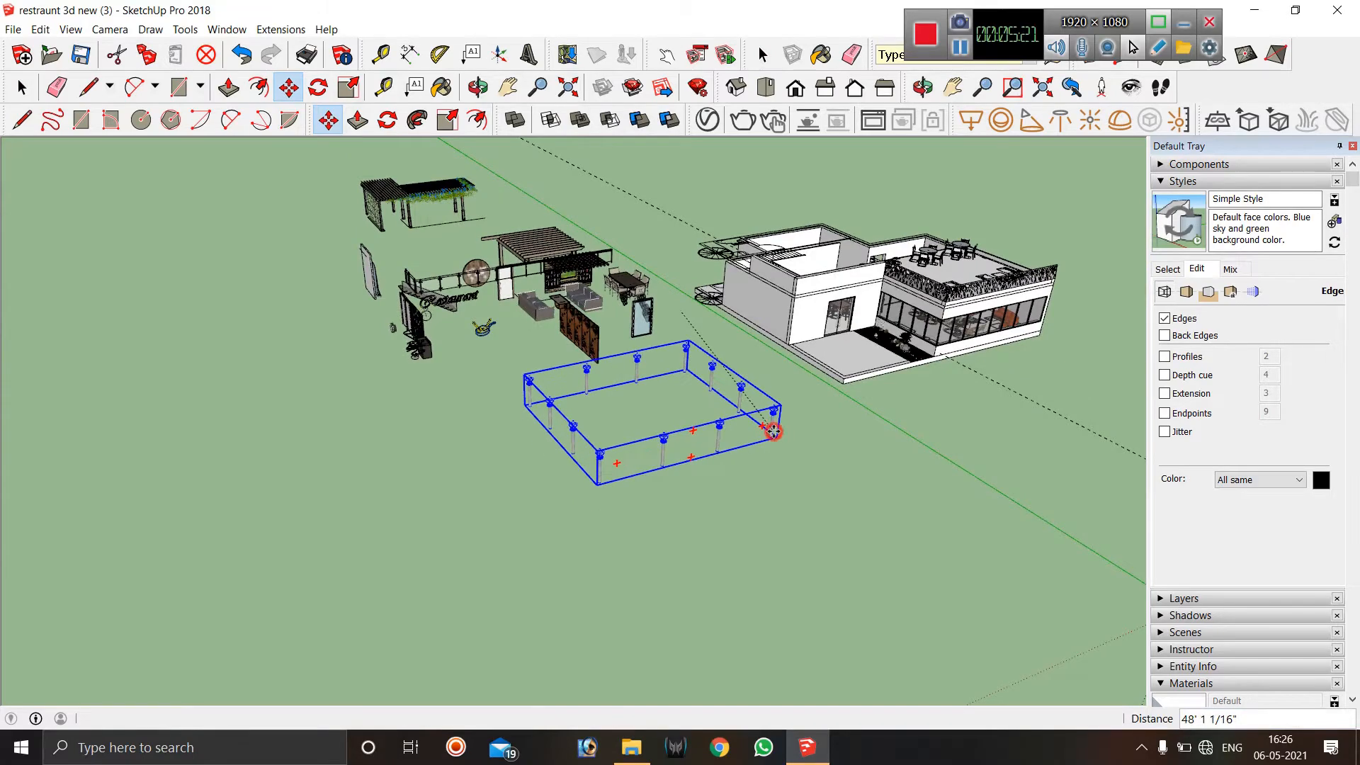
click(772, 429)
scroll(723, 509, up, 3)
key(space)
click(796, 449)
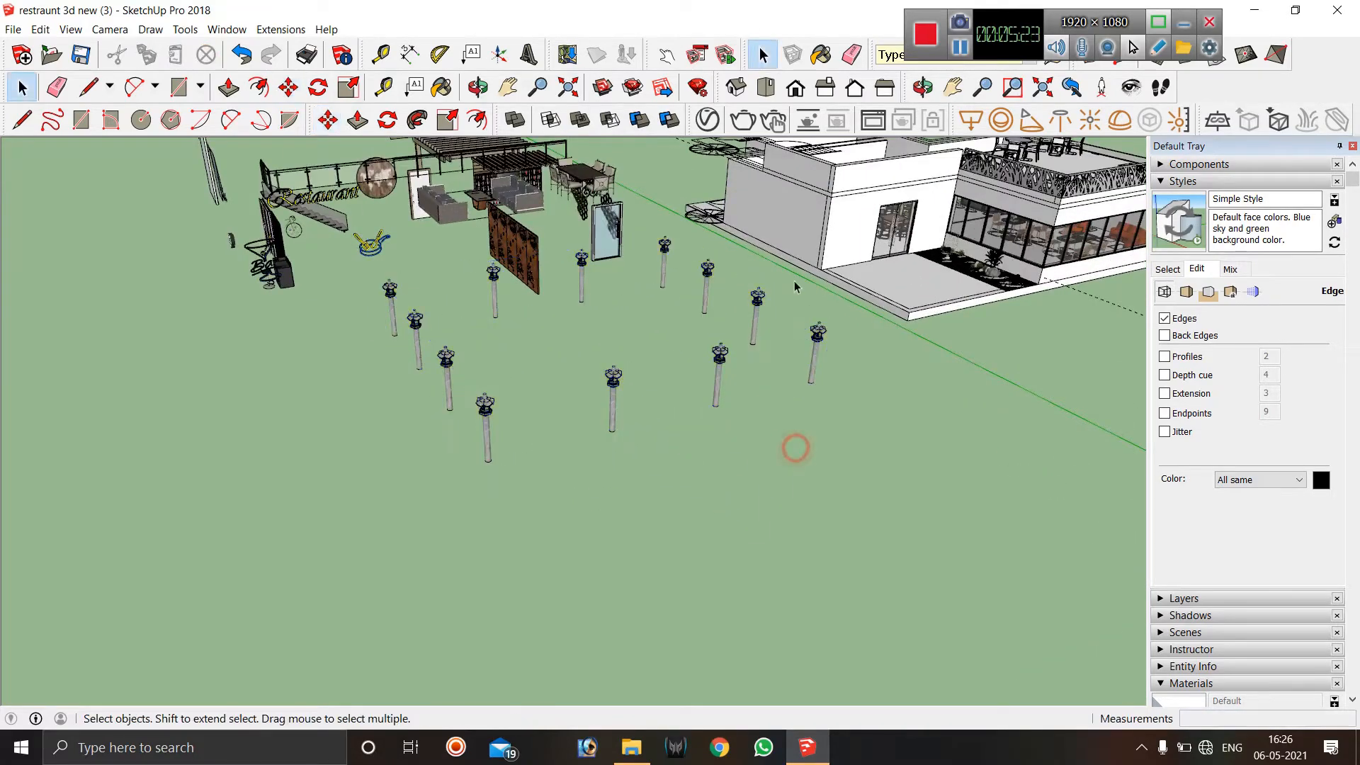
Examine the lantern posts, entrance platform and upper terrace from several angles.
scroll(804, 305, up, 6)
scroll(783, 283, down, 5)
middle_drag(786, 343, 784, 248)
scroll(783, 223, up, 6)
scroll(760, 354, down, 4)
scroll(755, 364, down, 3)
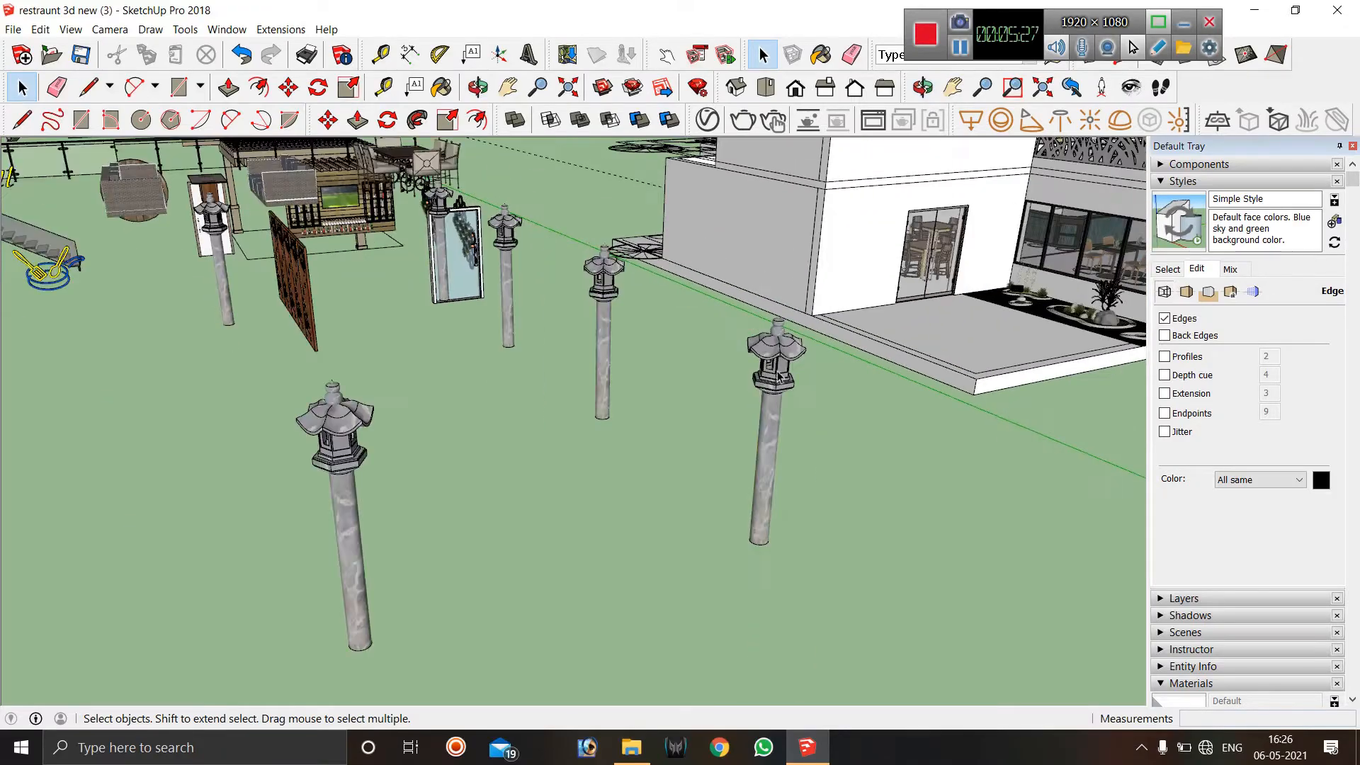
middle_drag(750, 346, 662, 406)
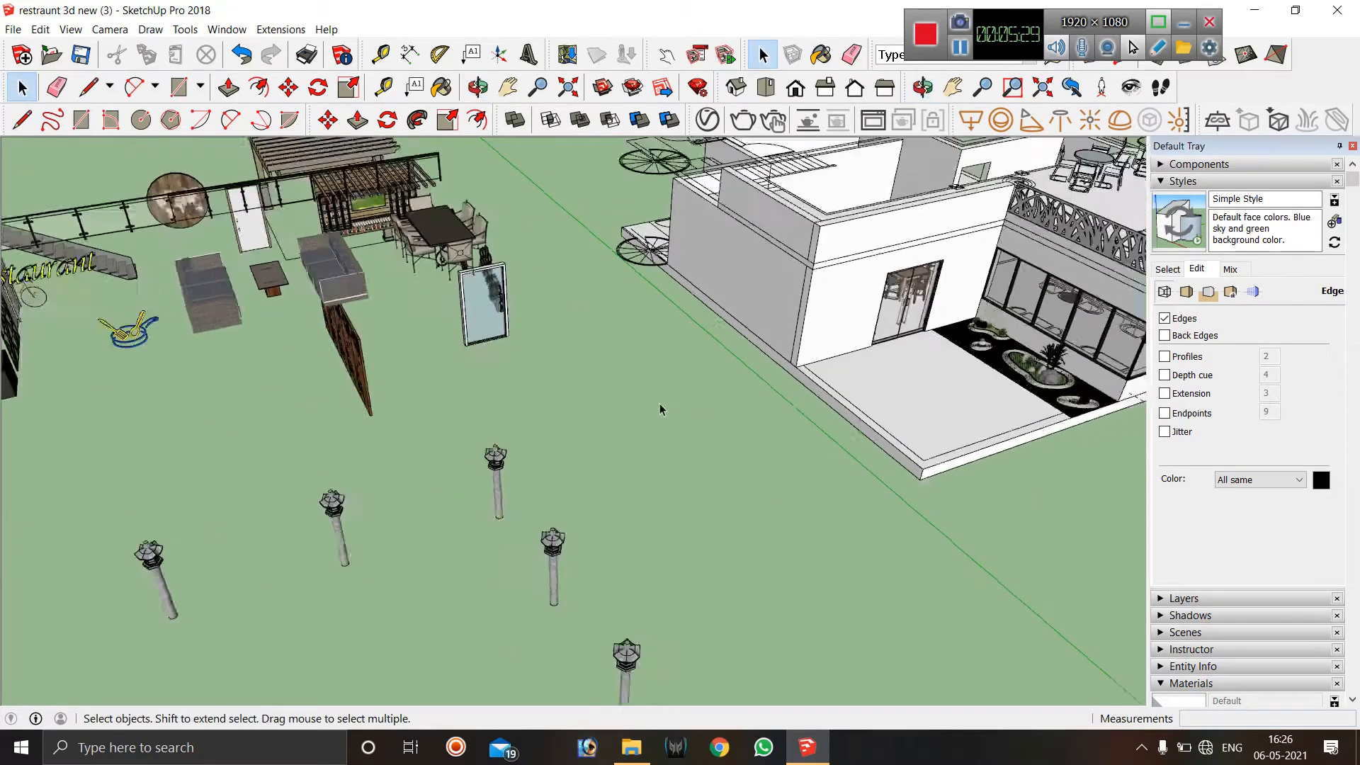
scroll(662, 407, down, 5)
scroll(784, 414, up, 2)
scroll(927, 309, up, 3)
middle_drag(886, 312, 826, 449)
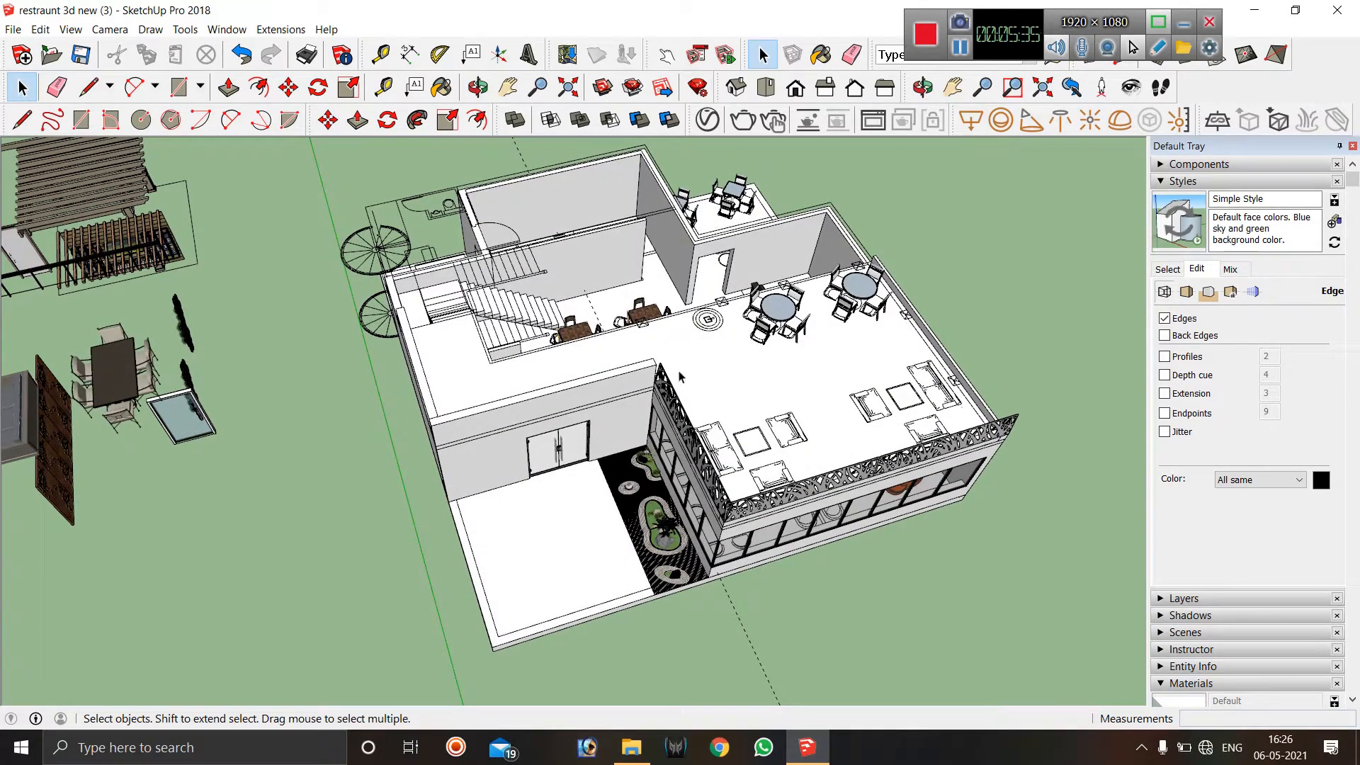
middle_drag(770, 355, 762, 333)
scroll(751, 326, down, 8)
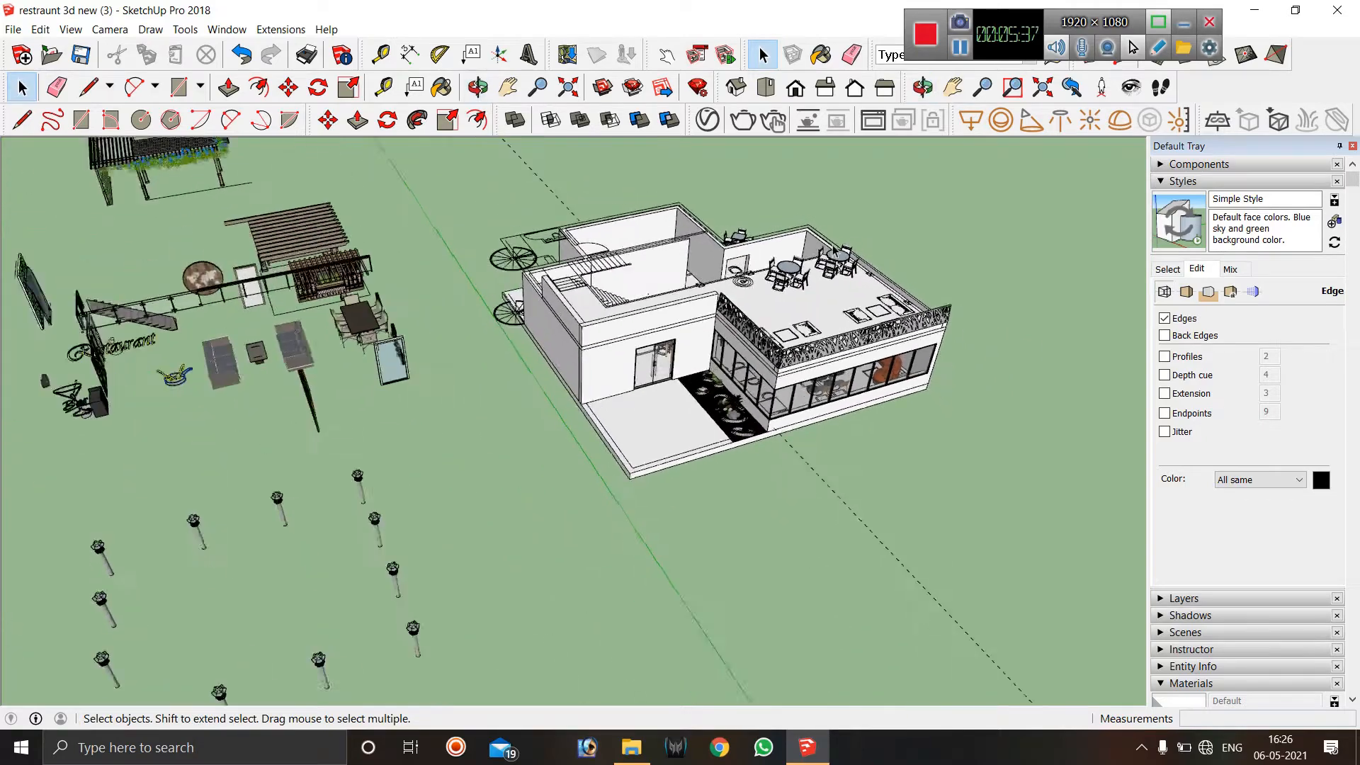
scroll(714, 340, up, 3)
Try to group the lantern posts together with the carved wooden screen.
drag(691, 313, 374, 525)
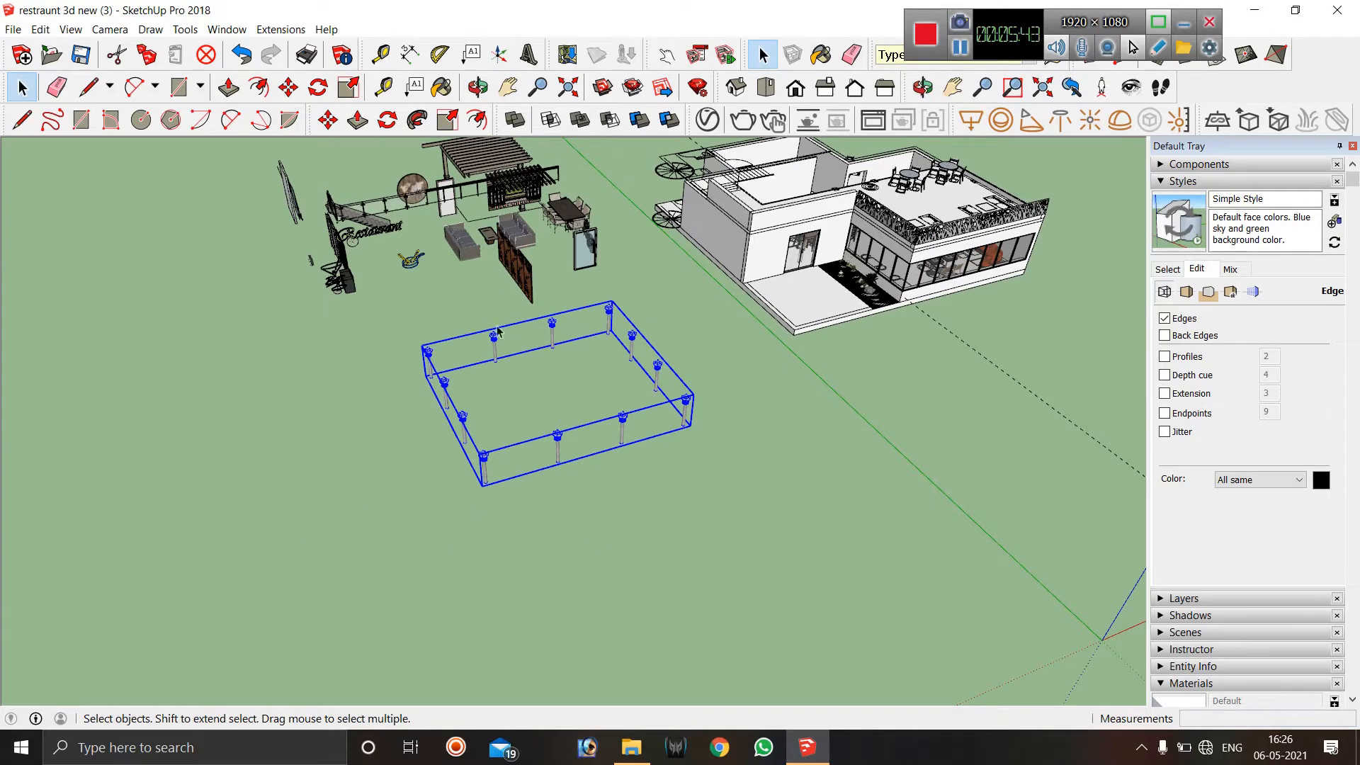
drag(524, 346, 514, 360)
click(454, 391)
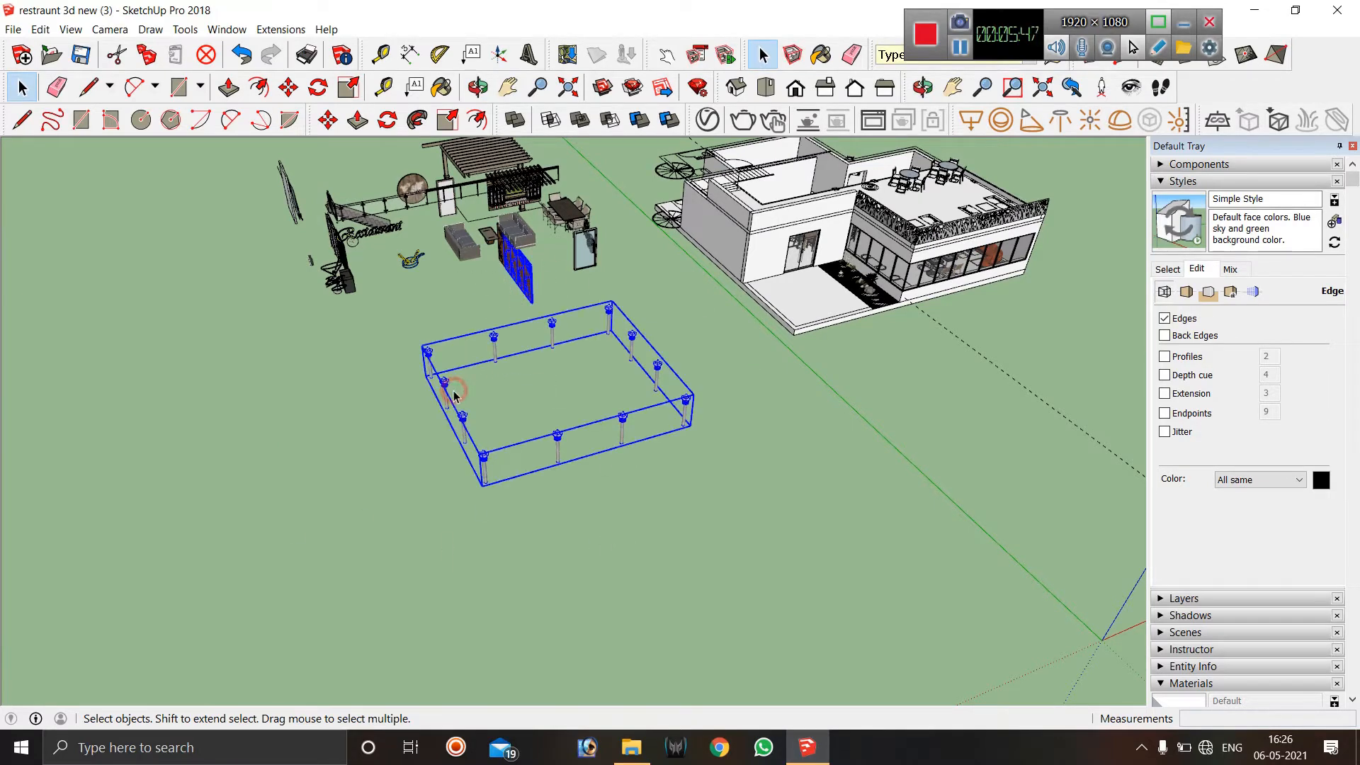
click(489, 305)
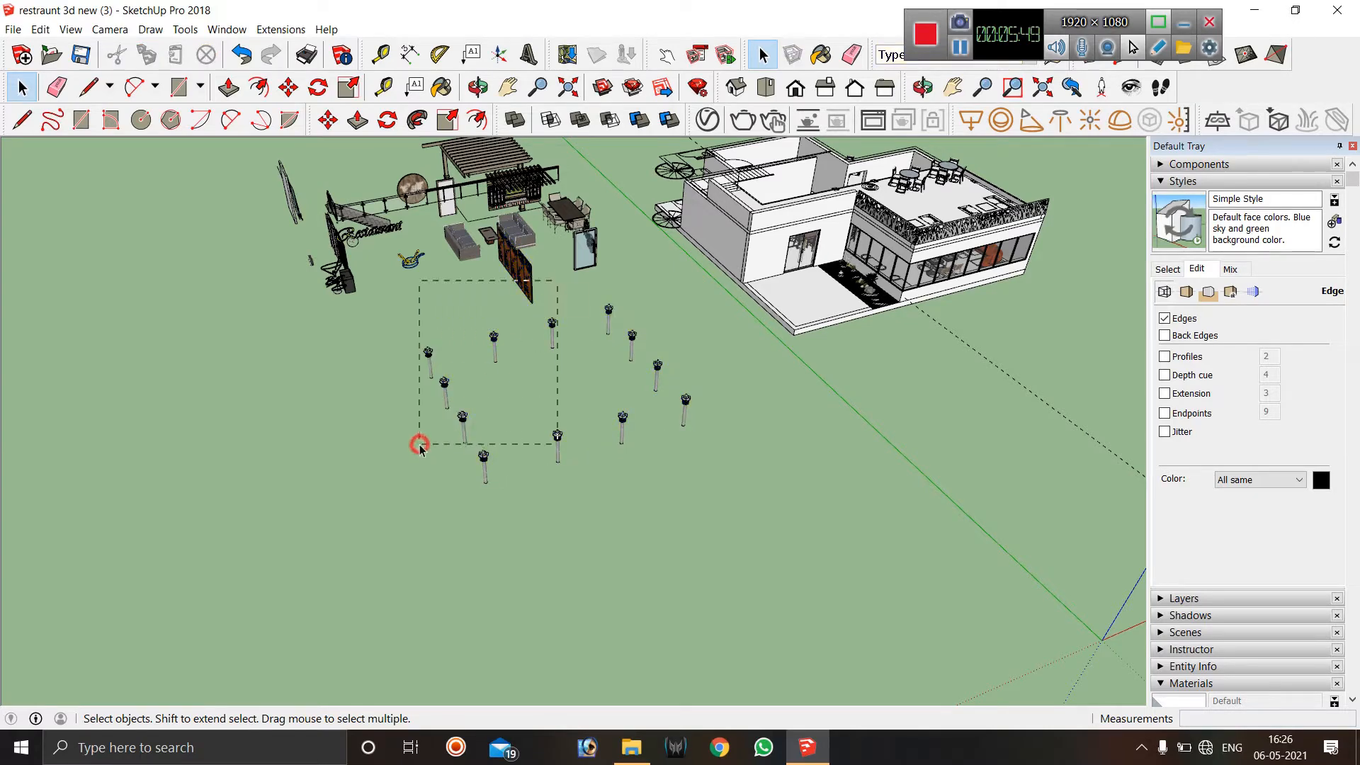
drag(420, 445, 419, 445)
right_click(525, 289)
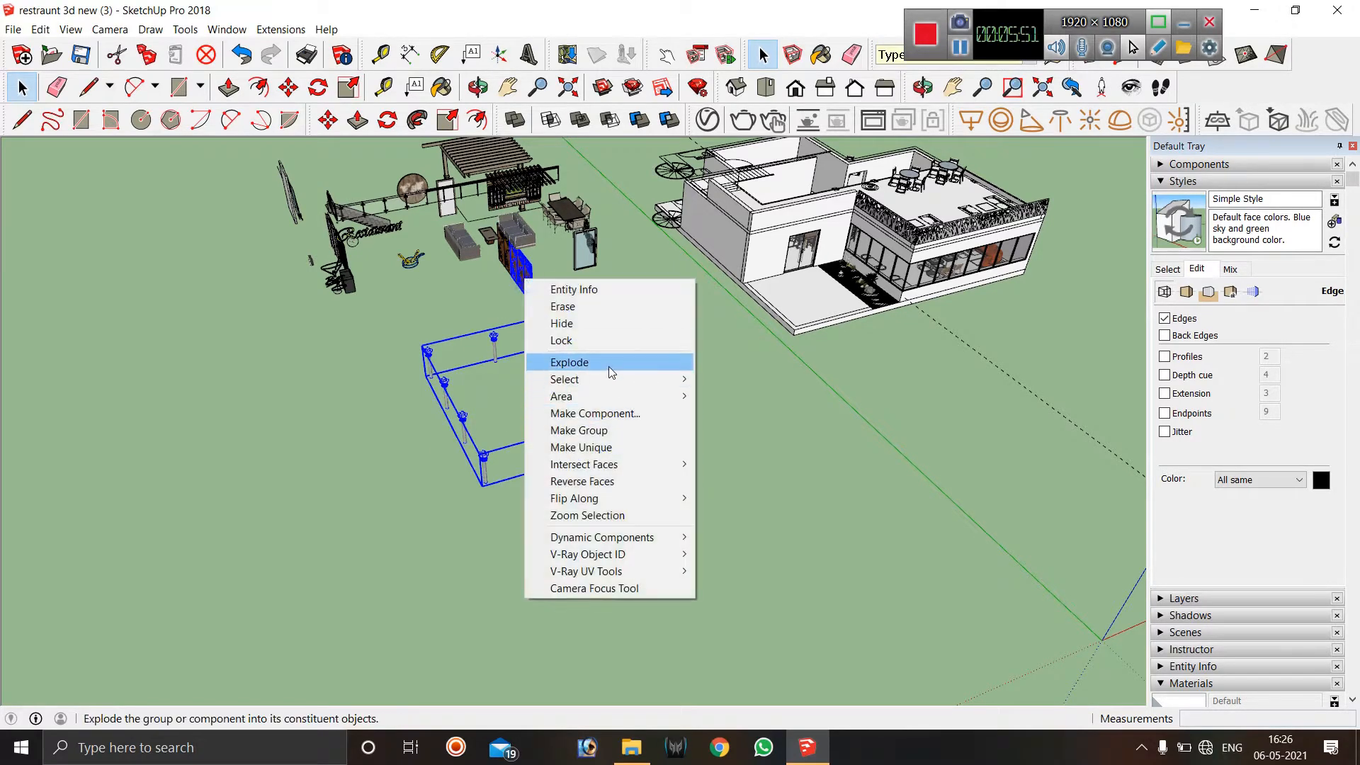
click(615, 432)
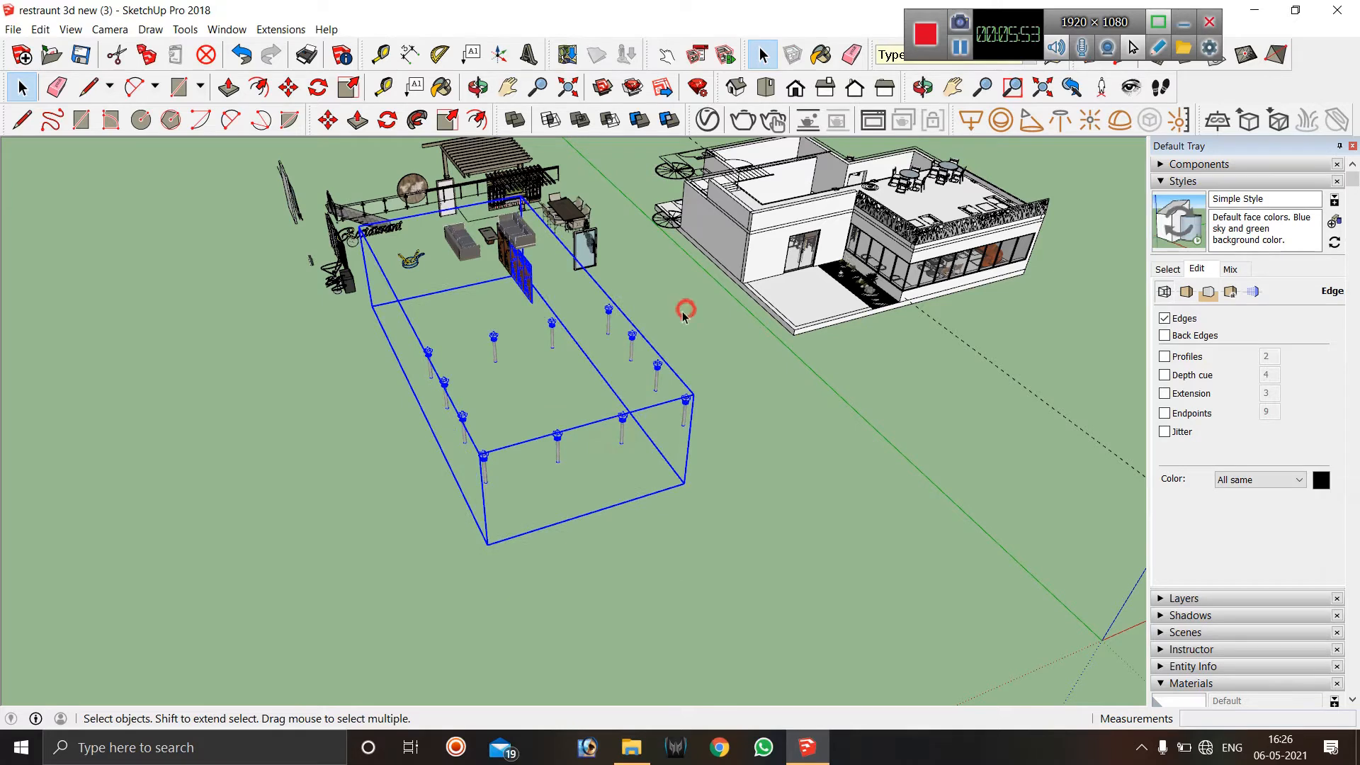
click(684, 313)
click(525, 289)
key(ctrl+z)
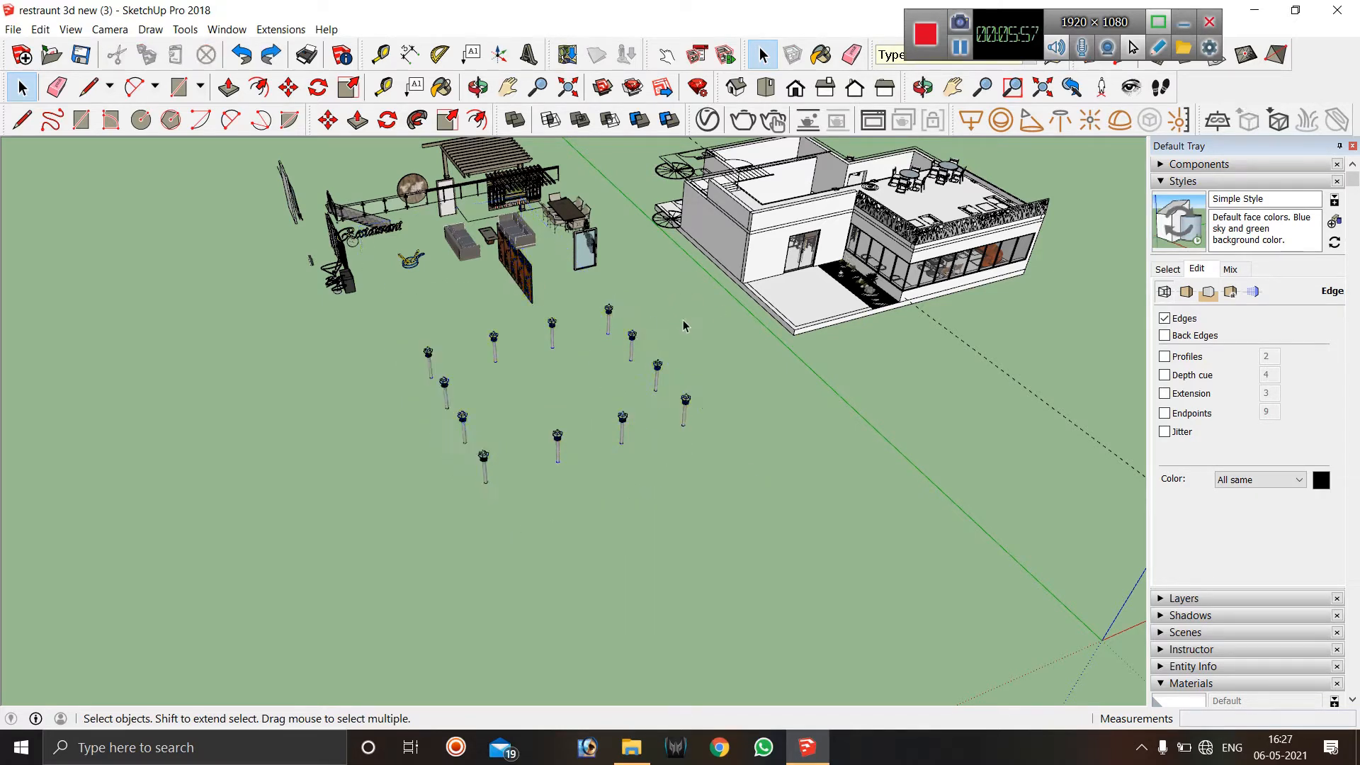
Move the lantern-post group from the open ground onto the upper terrace, with its corner post at the column outline in the terrace's far corner.
click(553, 336)
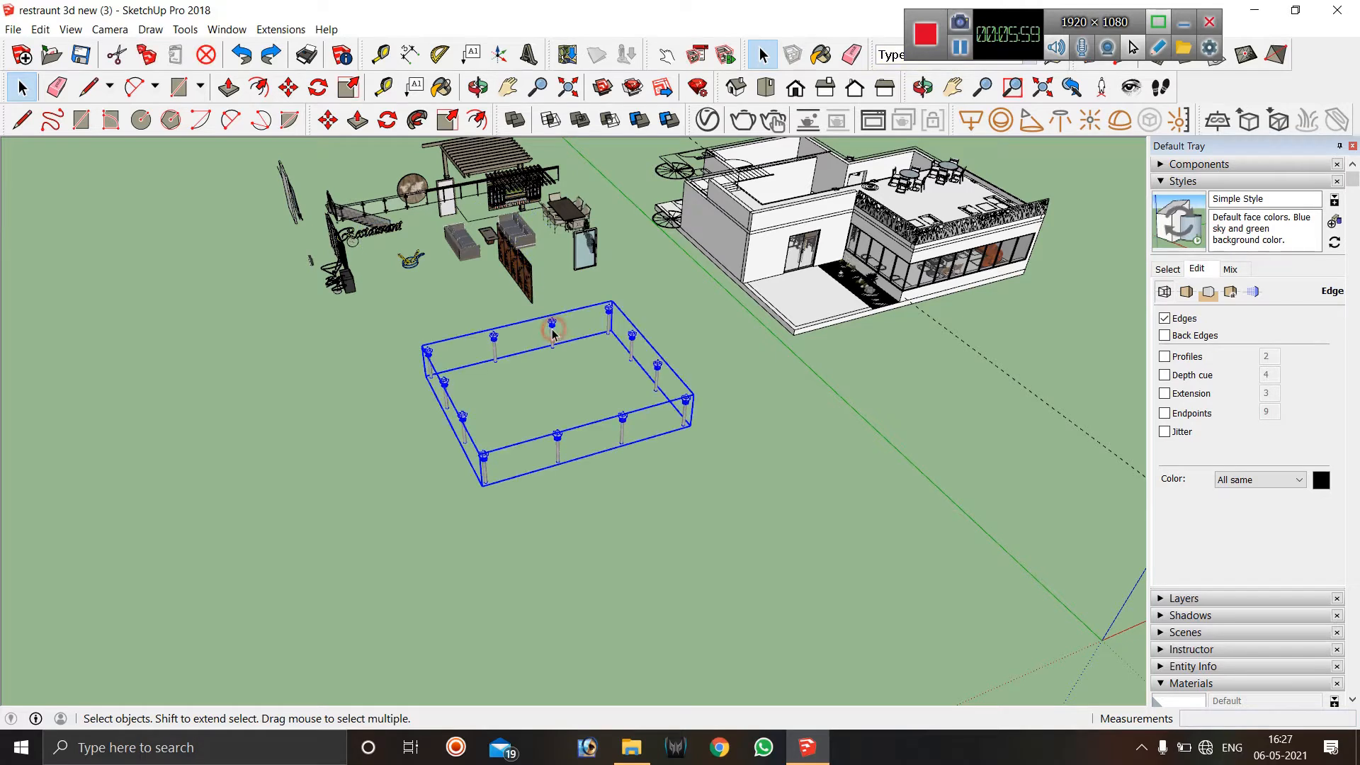
click(753, 417)
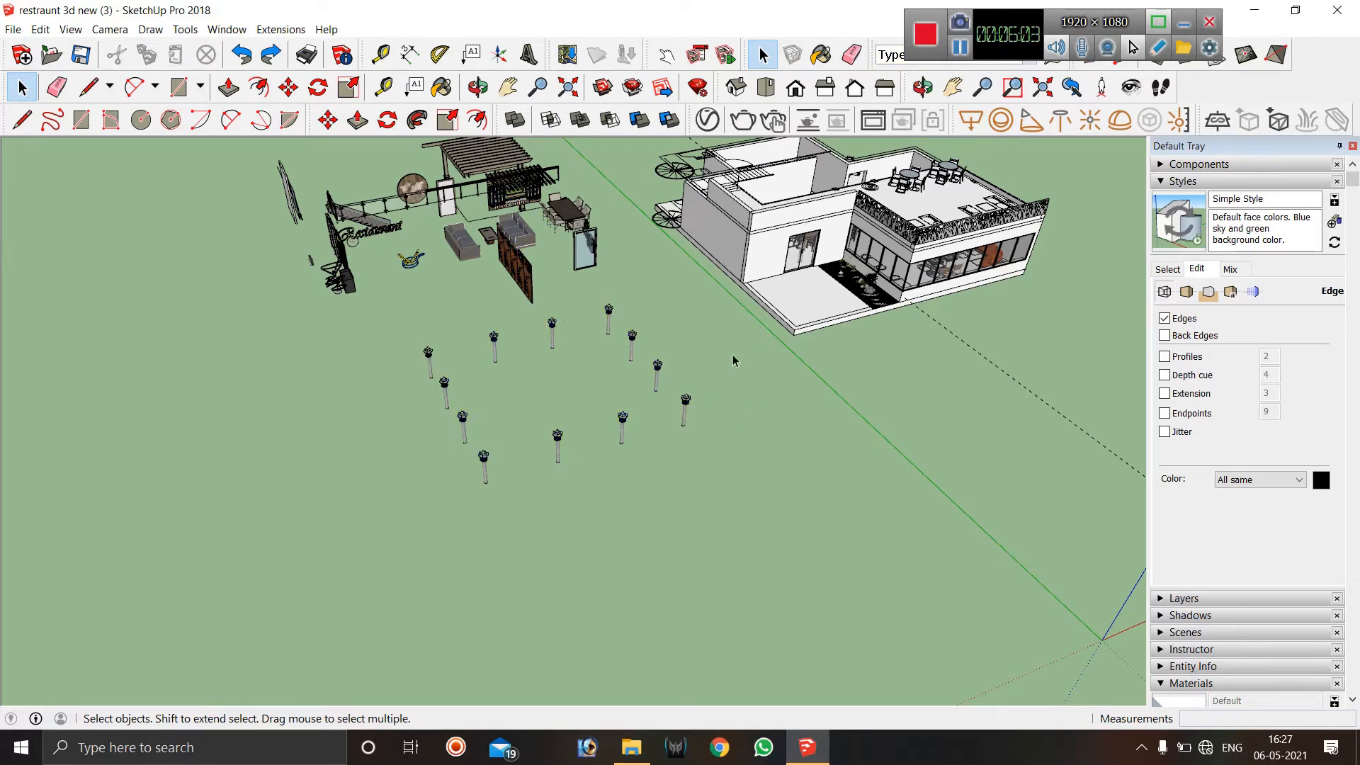
drag(733, 362, 379, 554)
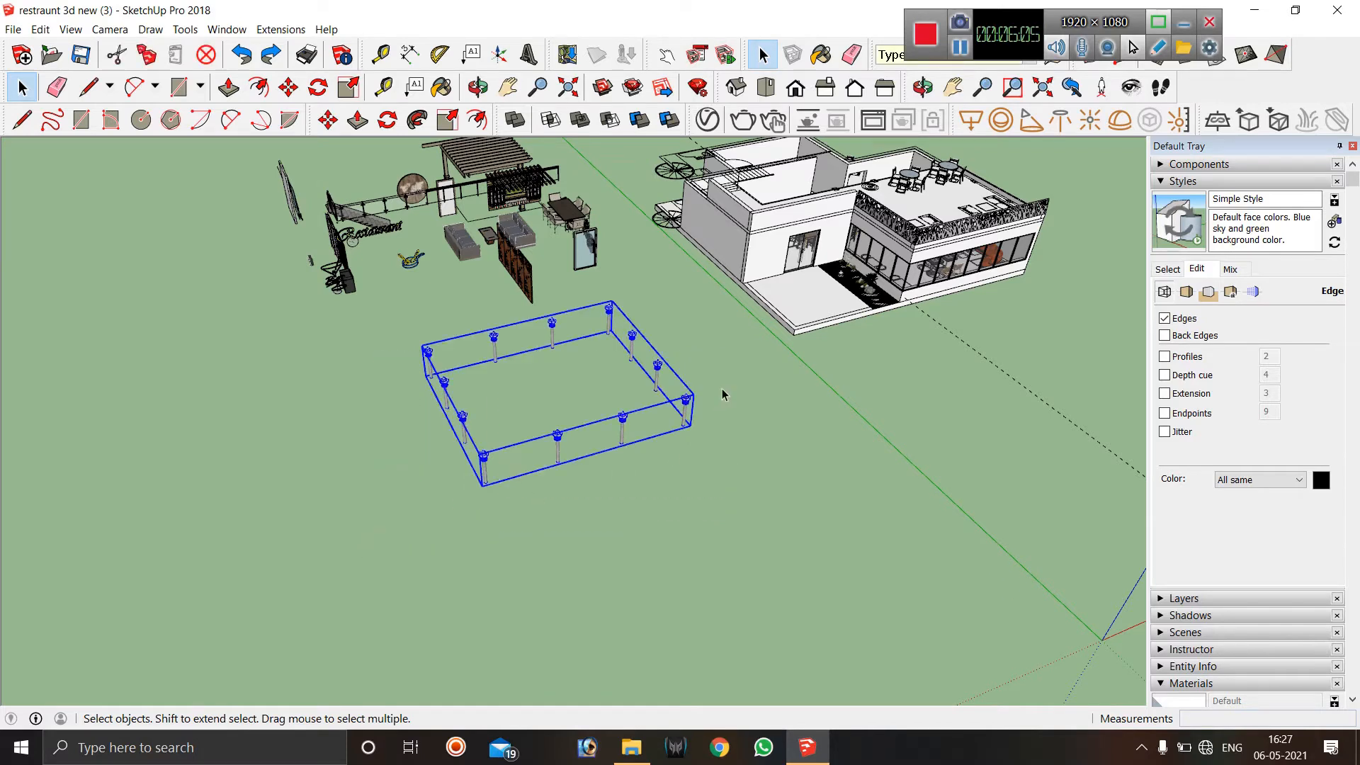
click(326, 122)
scroll(689, 429, up, 6)
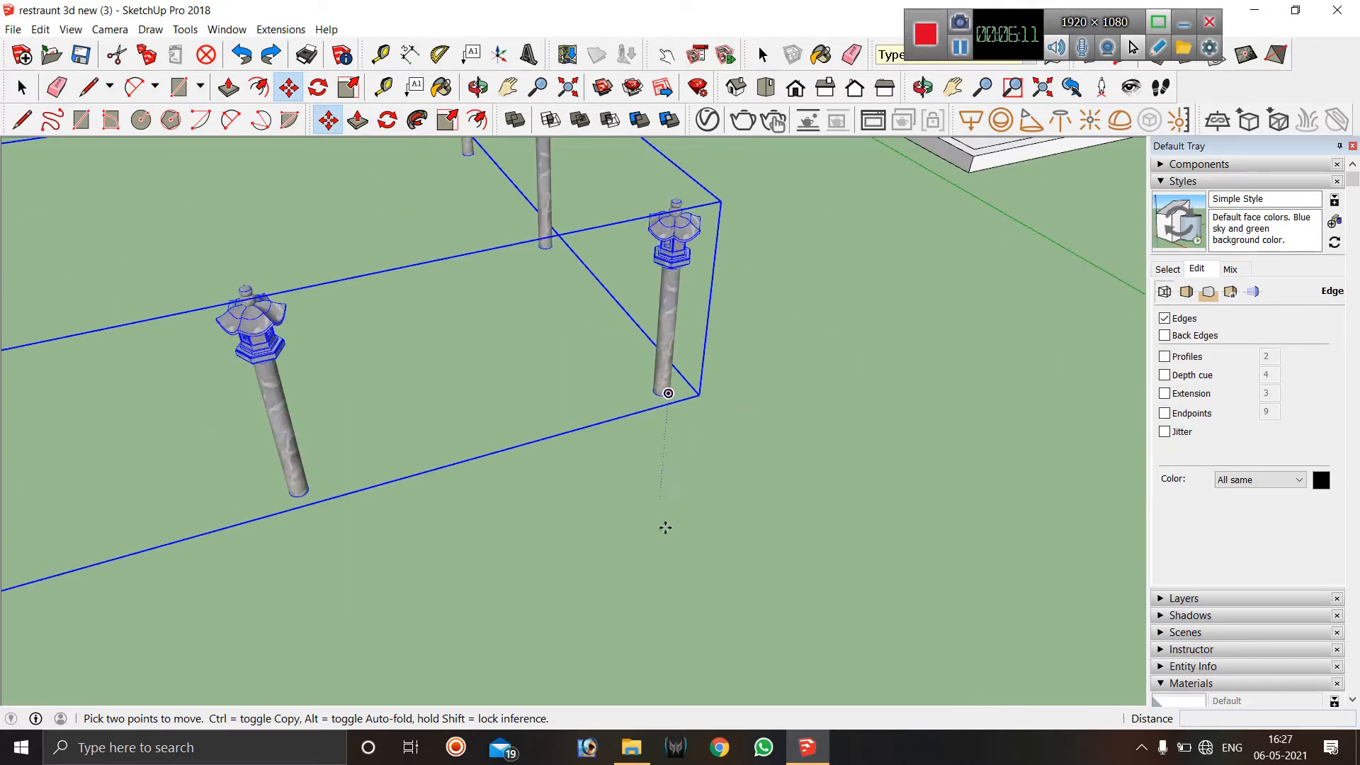
scroll(665, 525, down, 6)
scroll(563, 327, up, 8)
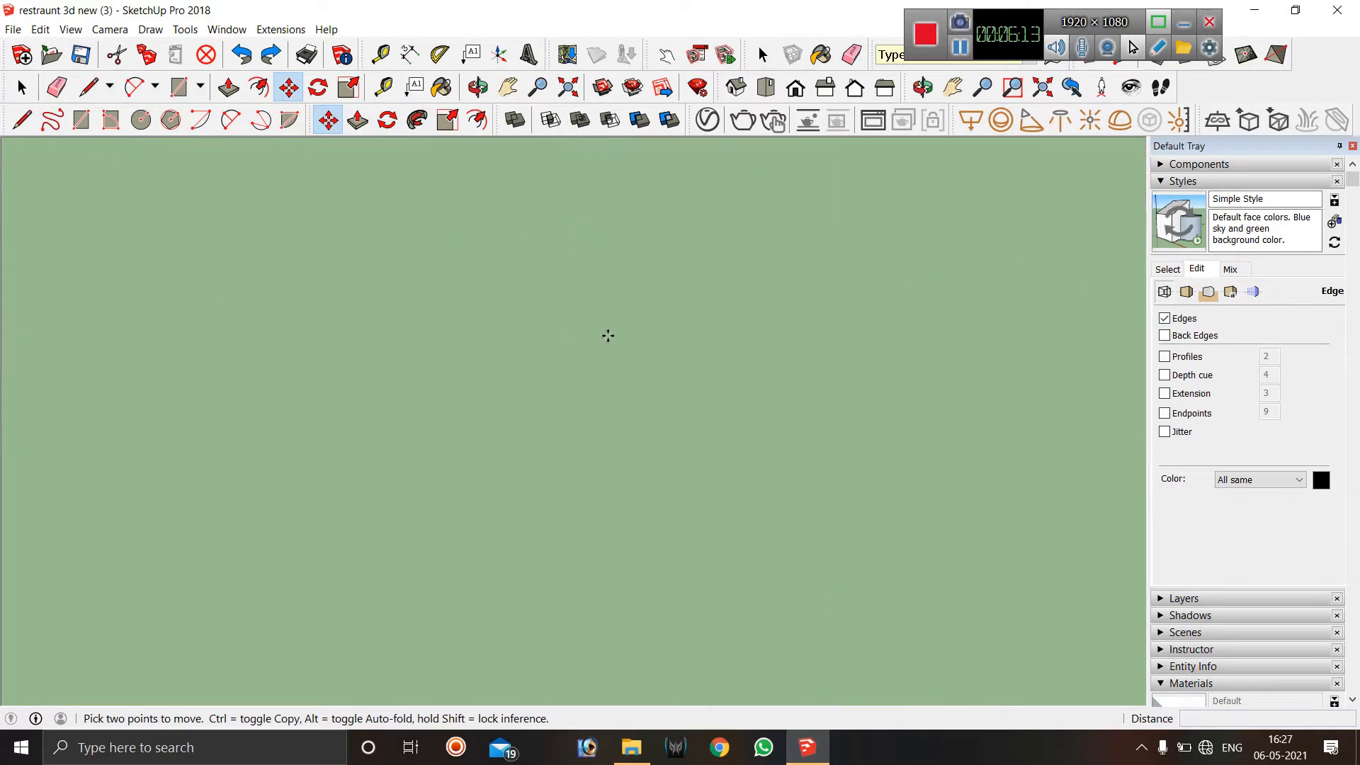
click(608, 366)
scroll(623, 354, down, 10)
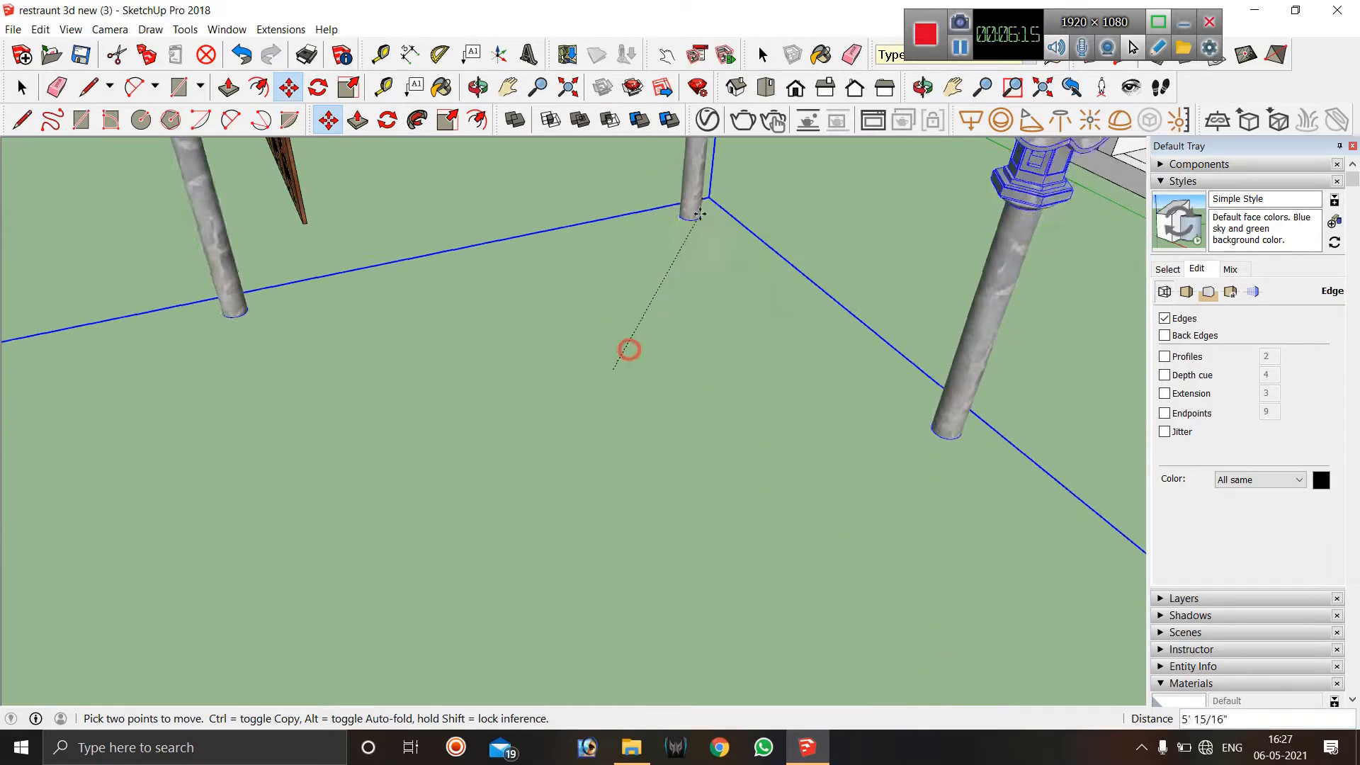
scroll(298, 488, down, 8)
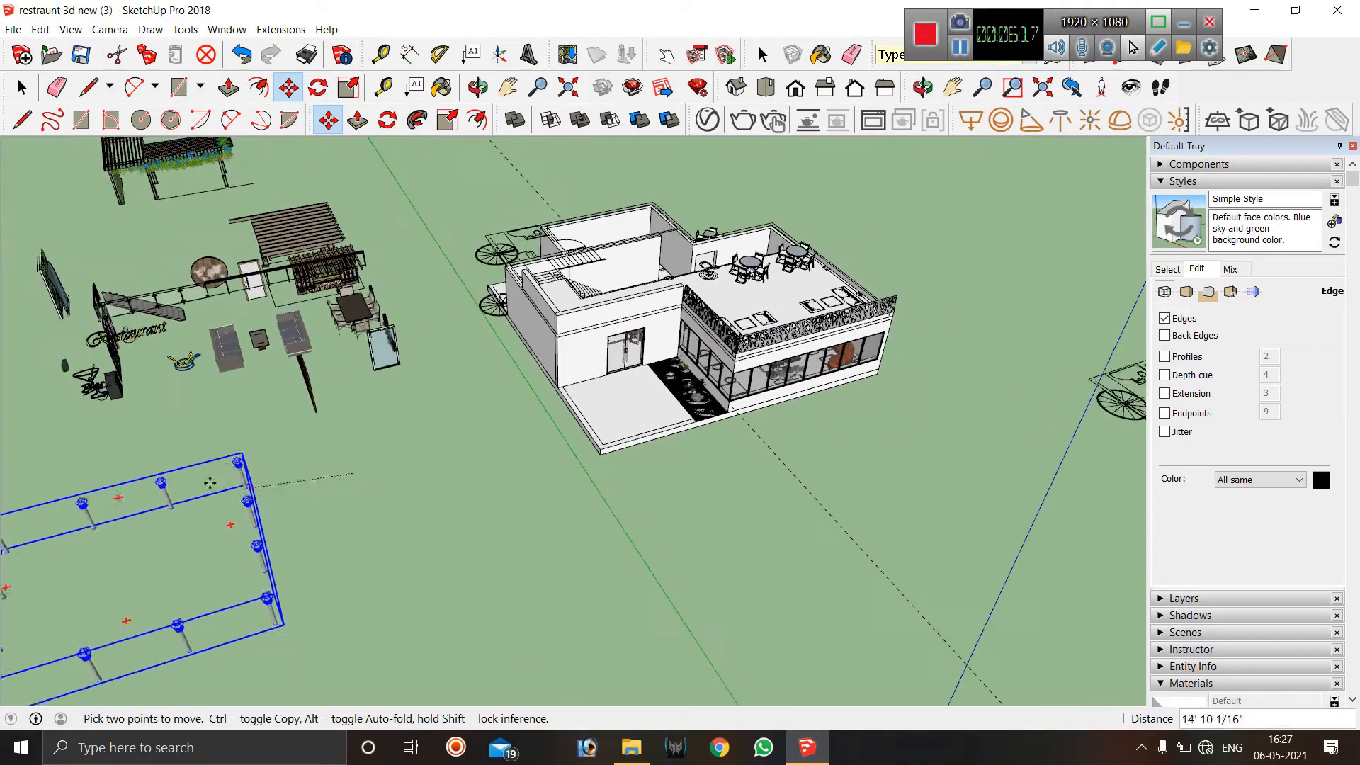
scroll(711, 313, up, 8)
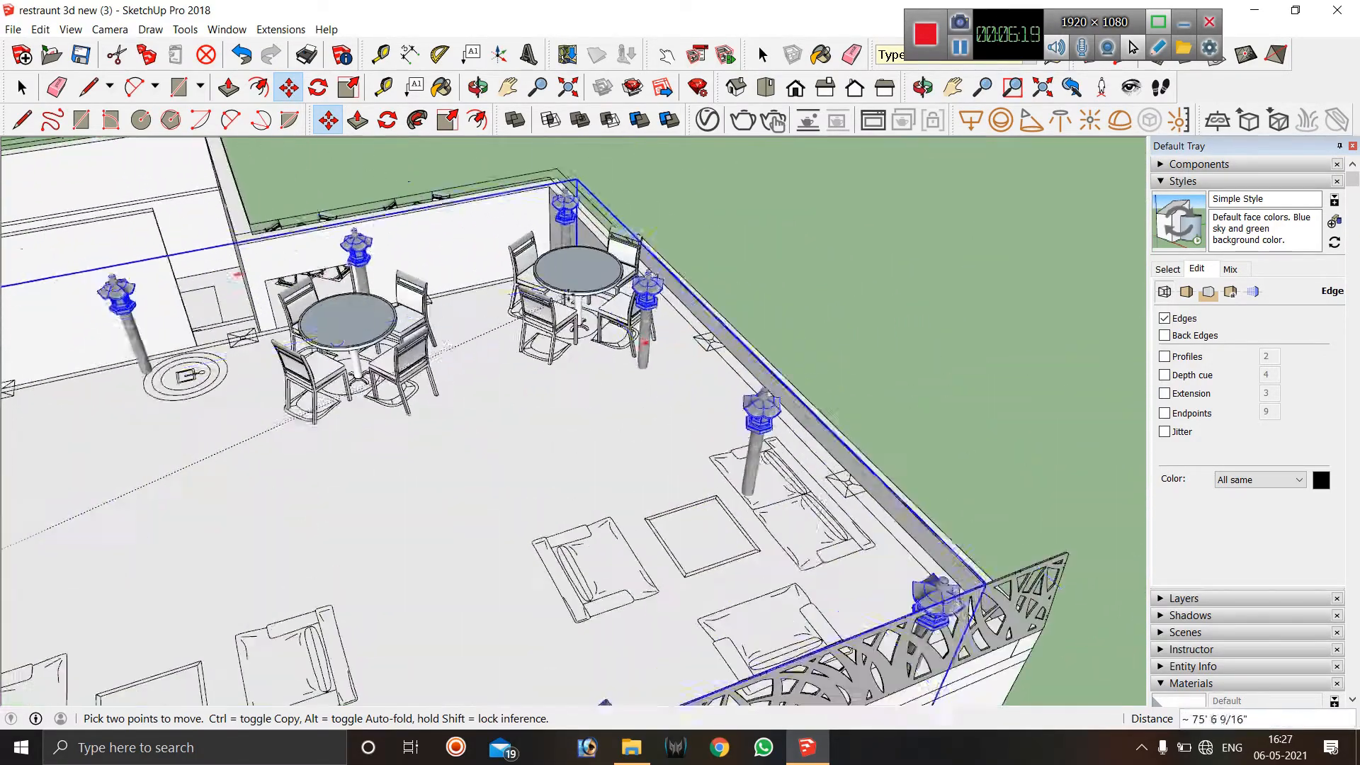
mouse_move(638, 319)
middle_down()
mouse_move(630, 386)
mouse_move(623, 340)
middle_up()
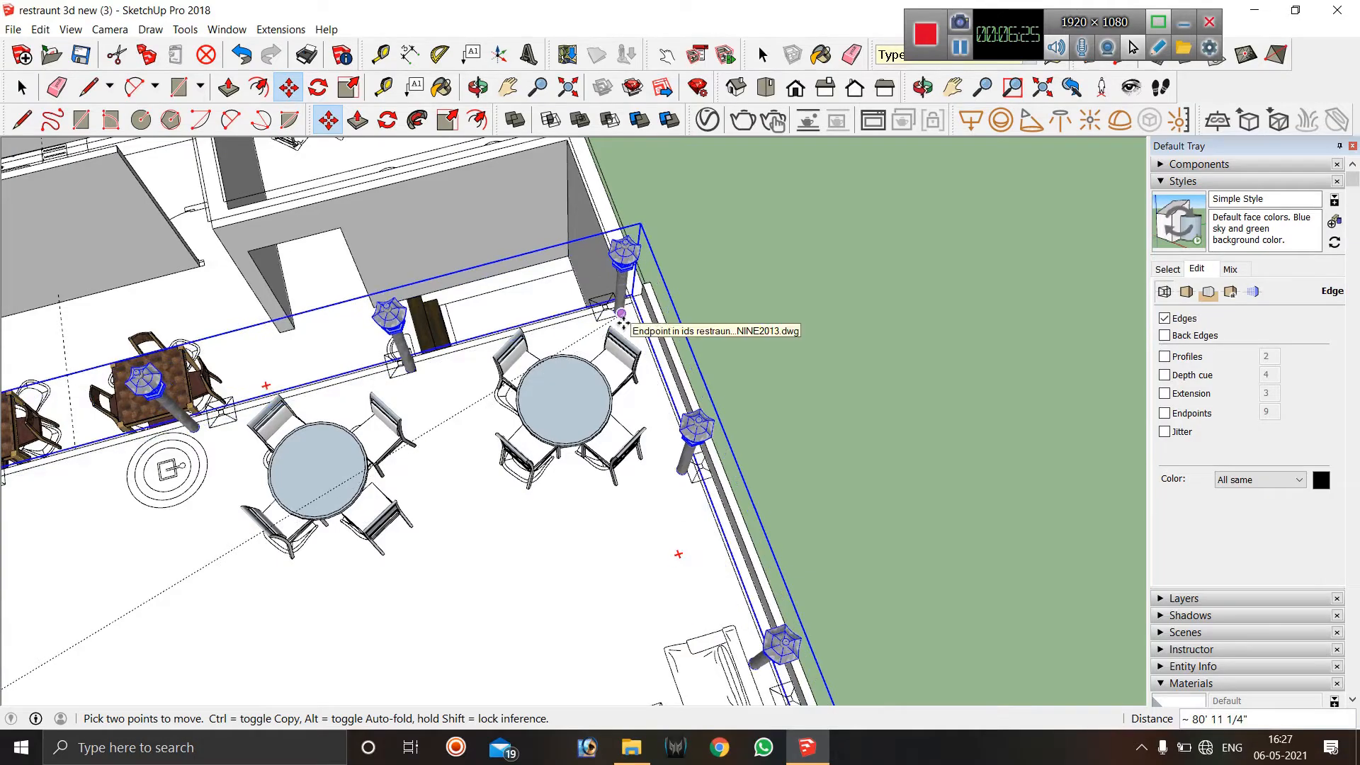
click(622, 313)
Examine how the lantern posts sit on the terrace floor, column outlines and patterned railing from several angles.
scroll(774, 241, down, 5)
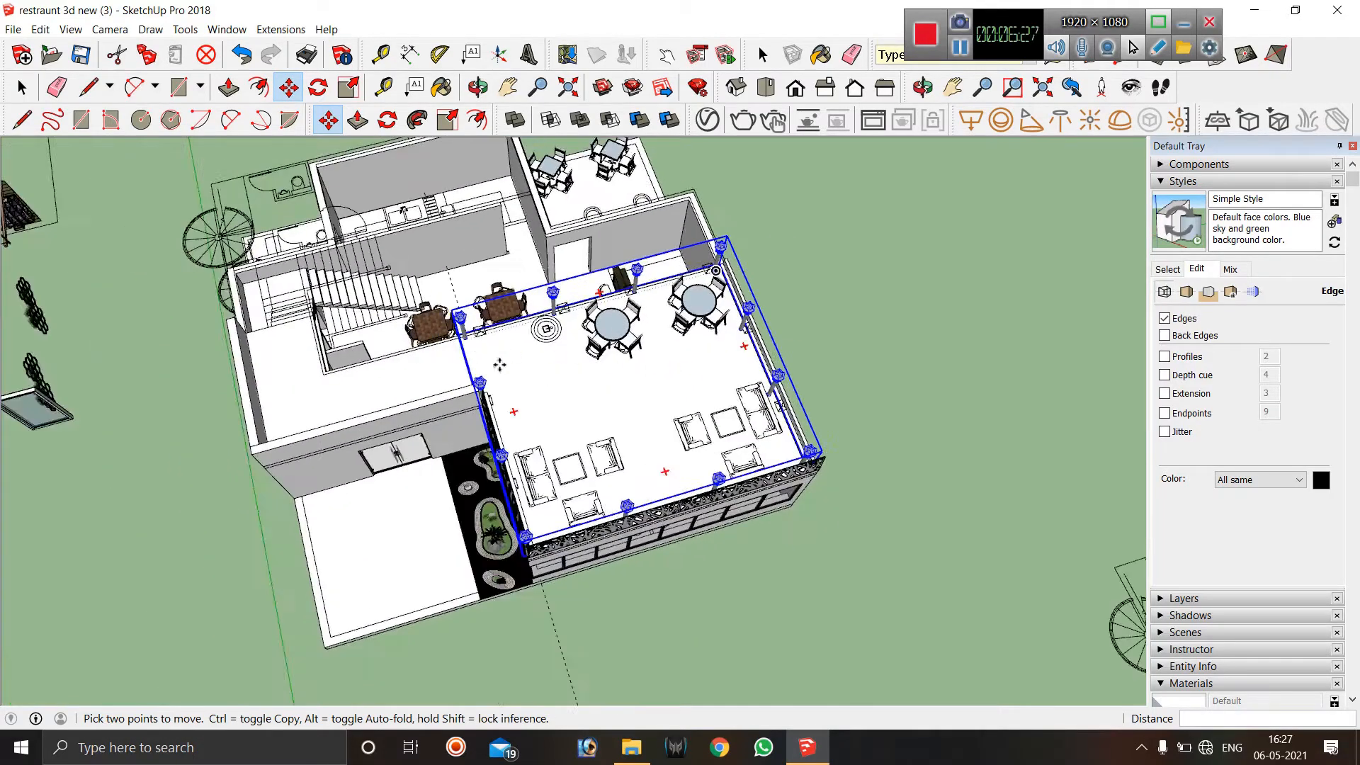
middle_drag(500, 365, 597, 279)
scroll(537, 285, up, 3)
scroll(438, 212, up, 3)
scroll(595, 277, down, 3)
middle_drag(468, 267, 801, 261)
scroll(499, 282, down, 2)
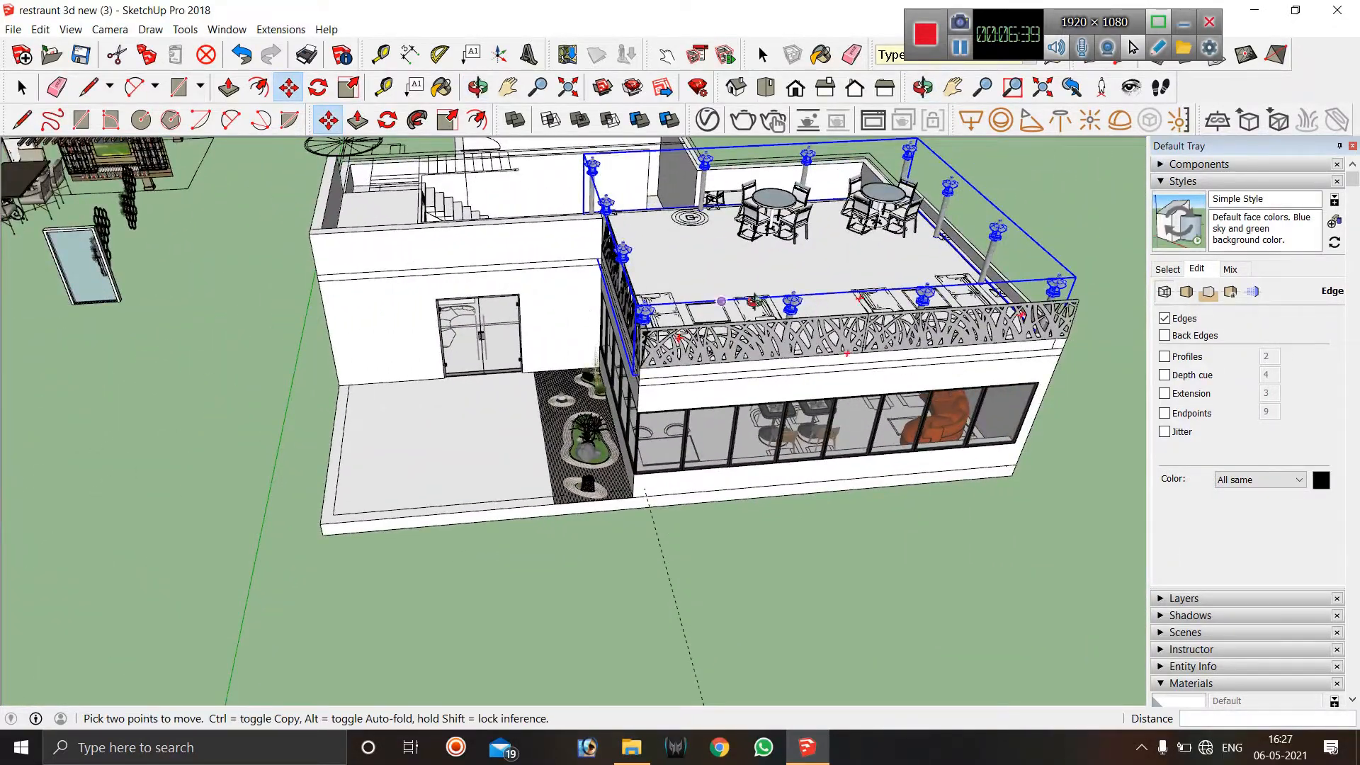
middle_drag(755, 301, 870, 266)
scroll(699, 232, up, 3)
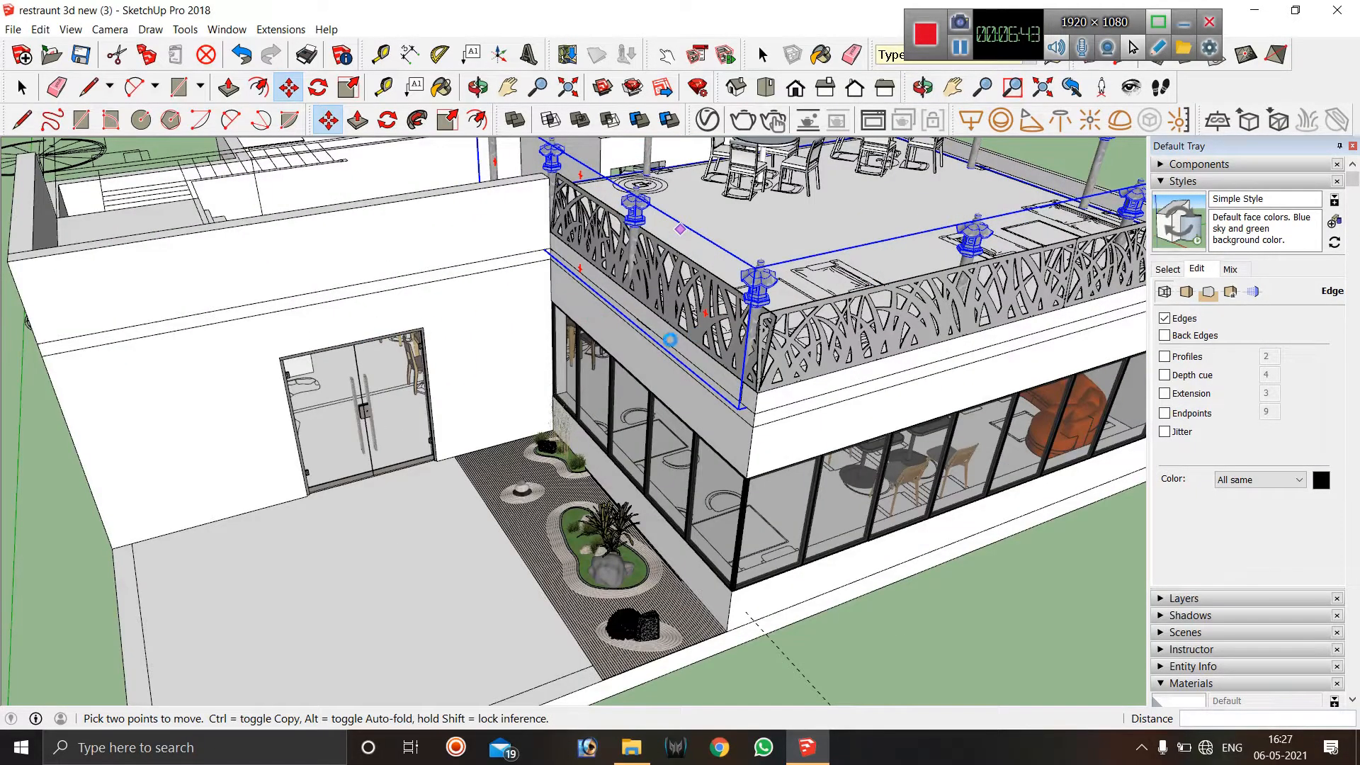
click(962, 51)
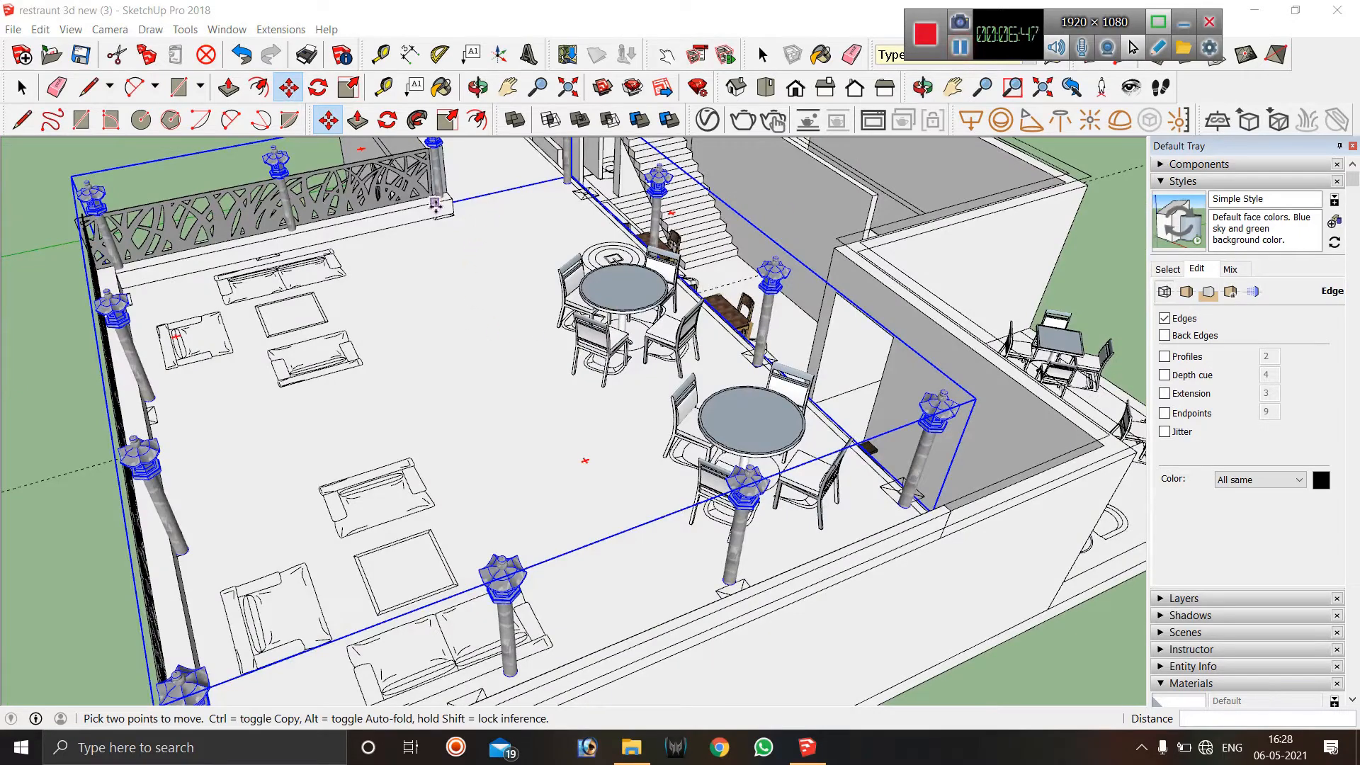
Shift the lantern-post group about 4" on the terrace, using the base of the corner post near the stairs as reference.
scroll(435, 204, up, 3)
middle_drag(438, 204, 562, 228)
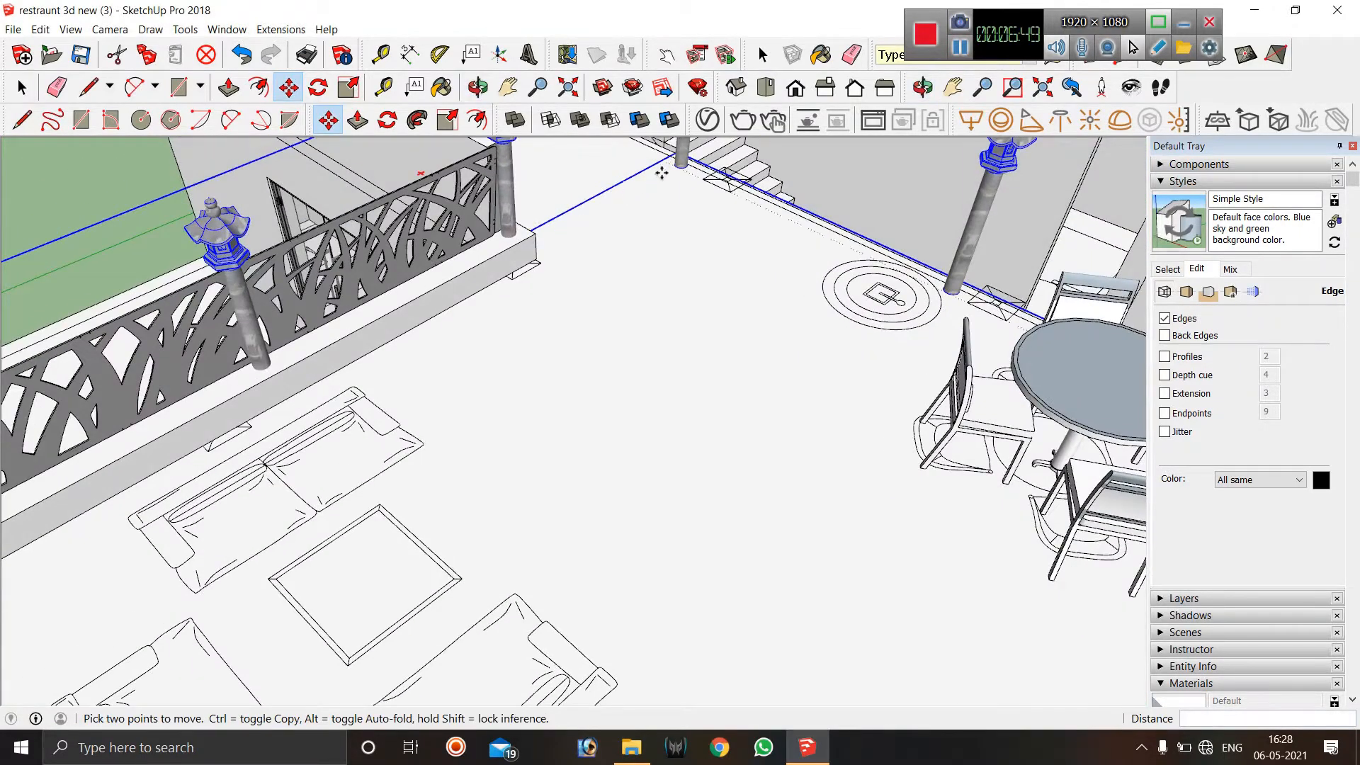
scroll(666, 170, up, 5)
click(701, 179)
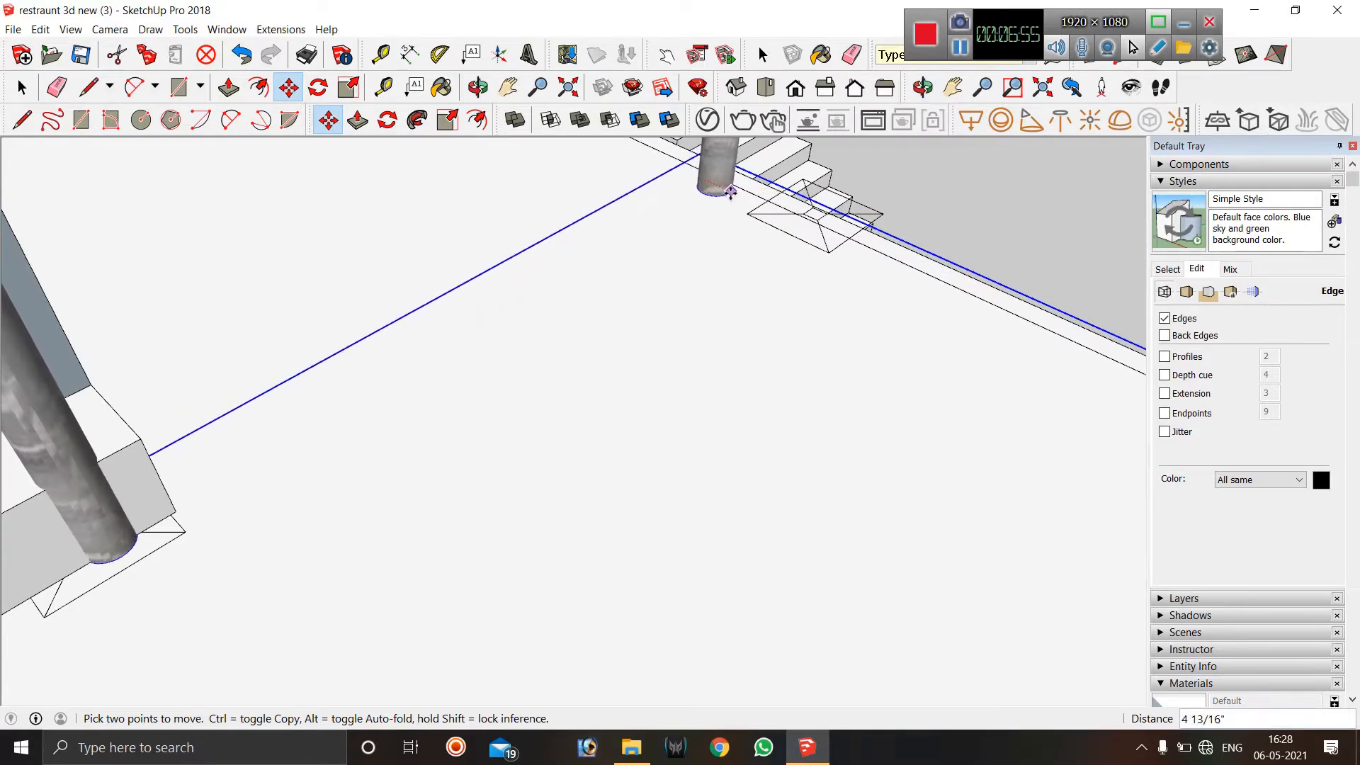
click(724, 191)
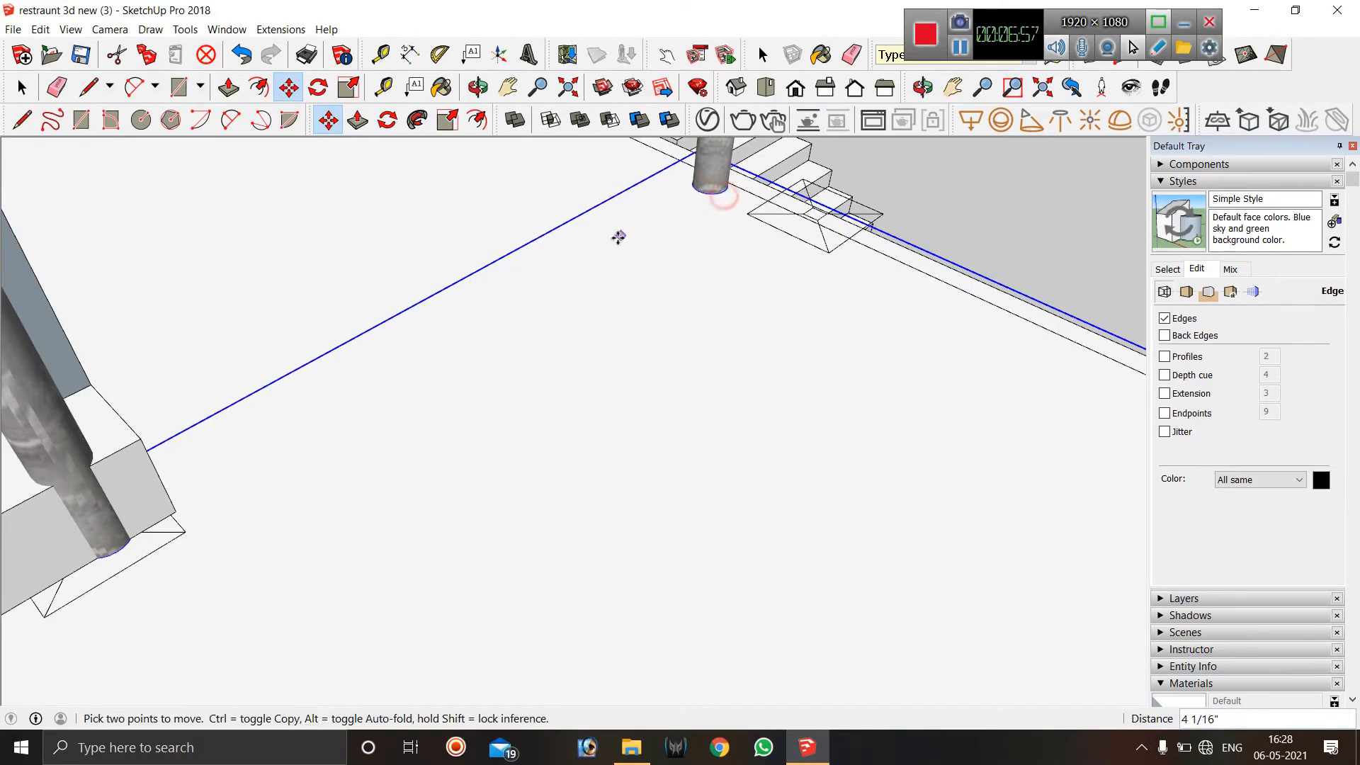
scroll(630, 227, down, 6)
scroll(638, 316, down, 10)
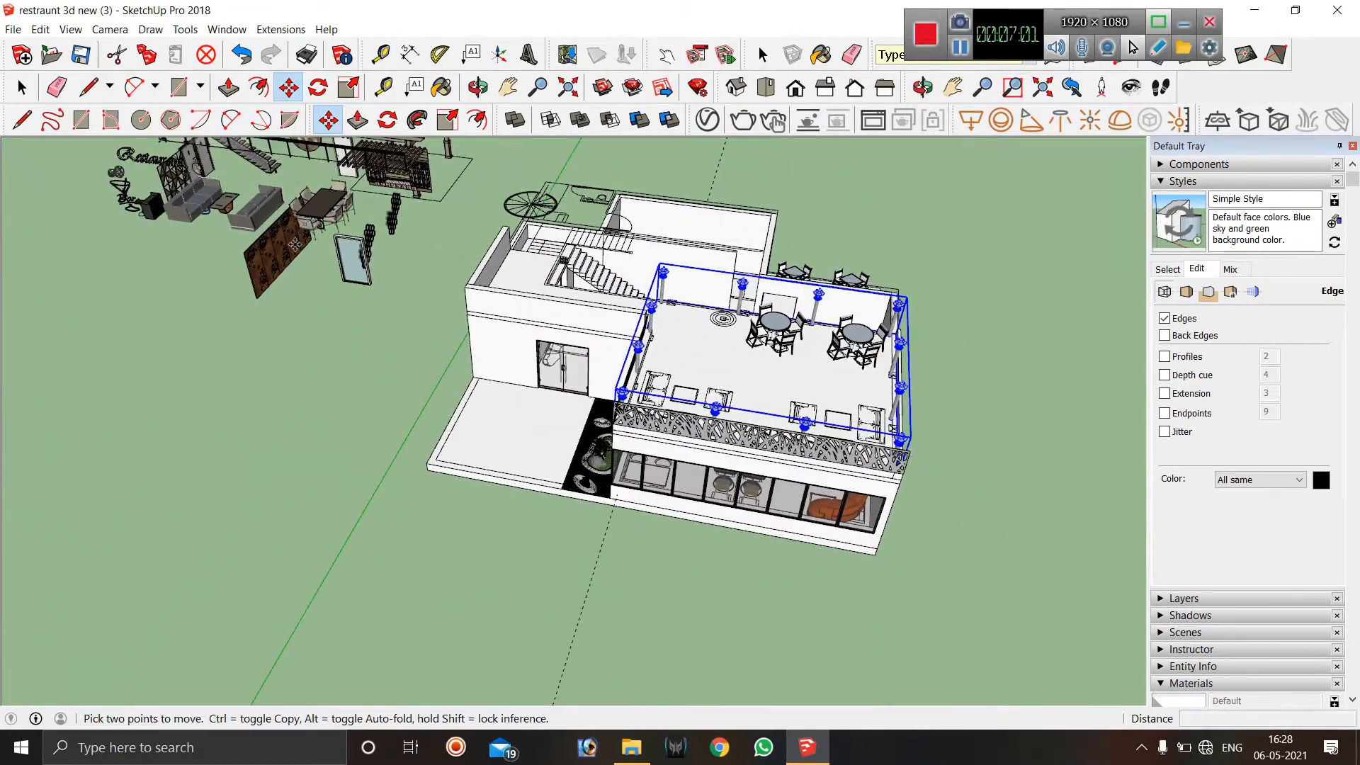
Move the sofa and dining-table furniture group about 68' 8" onto the upper terrace, with the front chair's leg at the corner of the drawn table outline.
scroll(314, 210, down, 2)
scroll(314, 210, up, 6)
scroll(314, 210, up, 1)
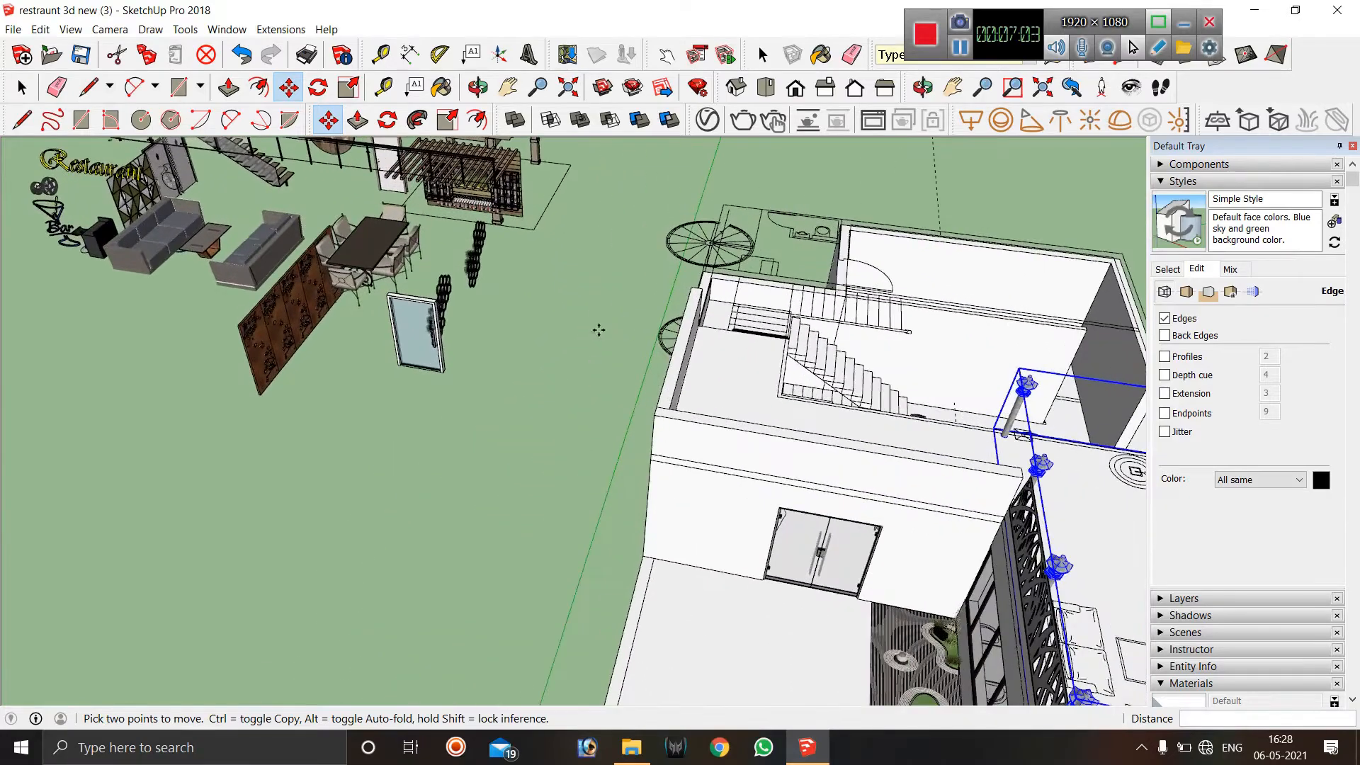
key(space)
click(560, 323)
click(395, 262)
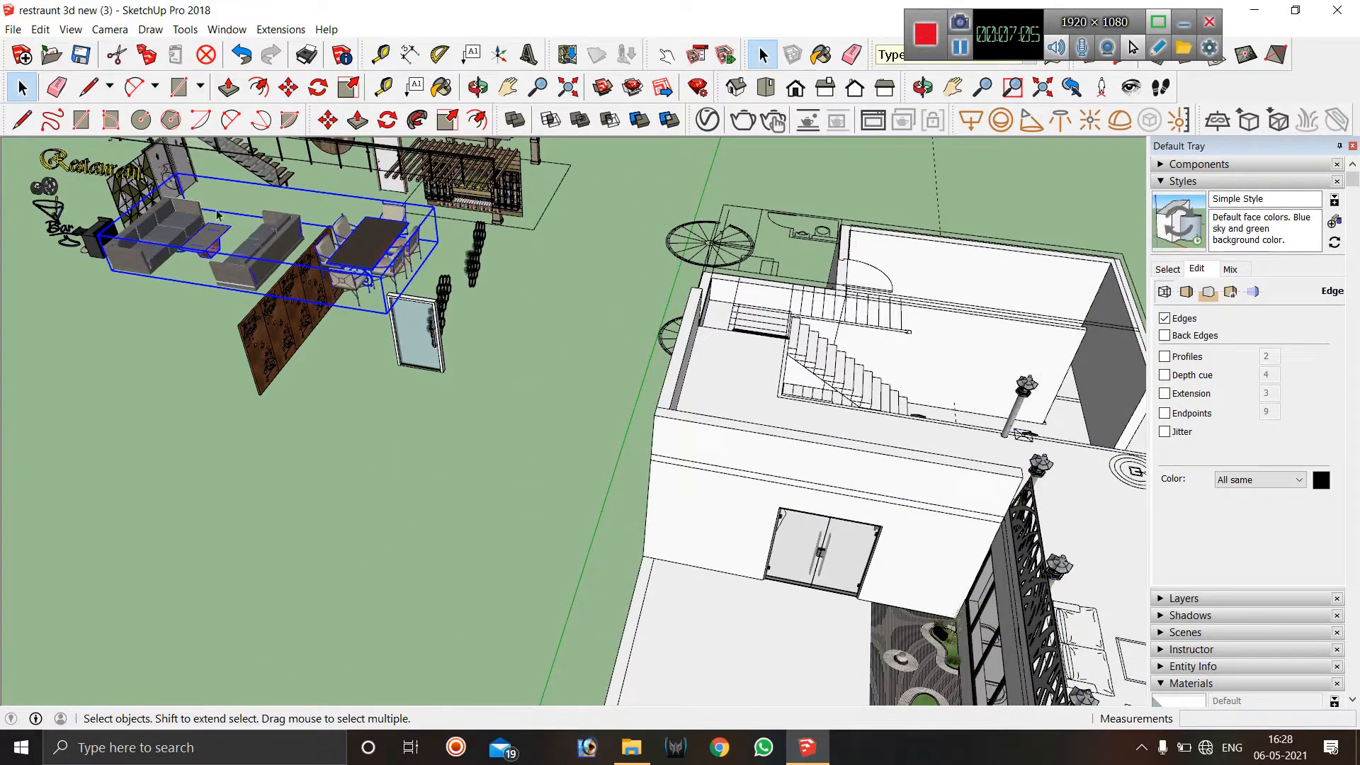
click(288, 87)
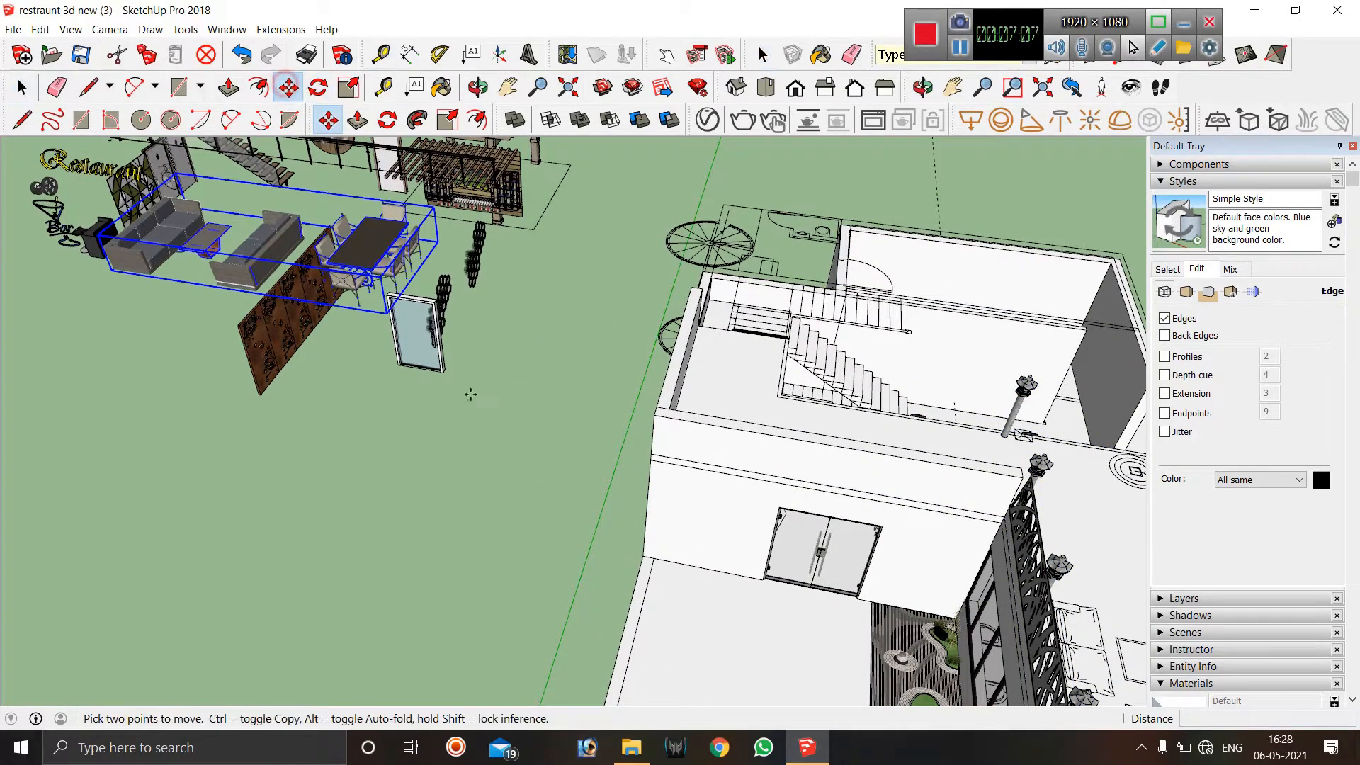
scroll(418, 358, up, 3)
scroll(369, 323, up, 1)
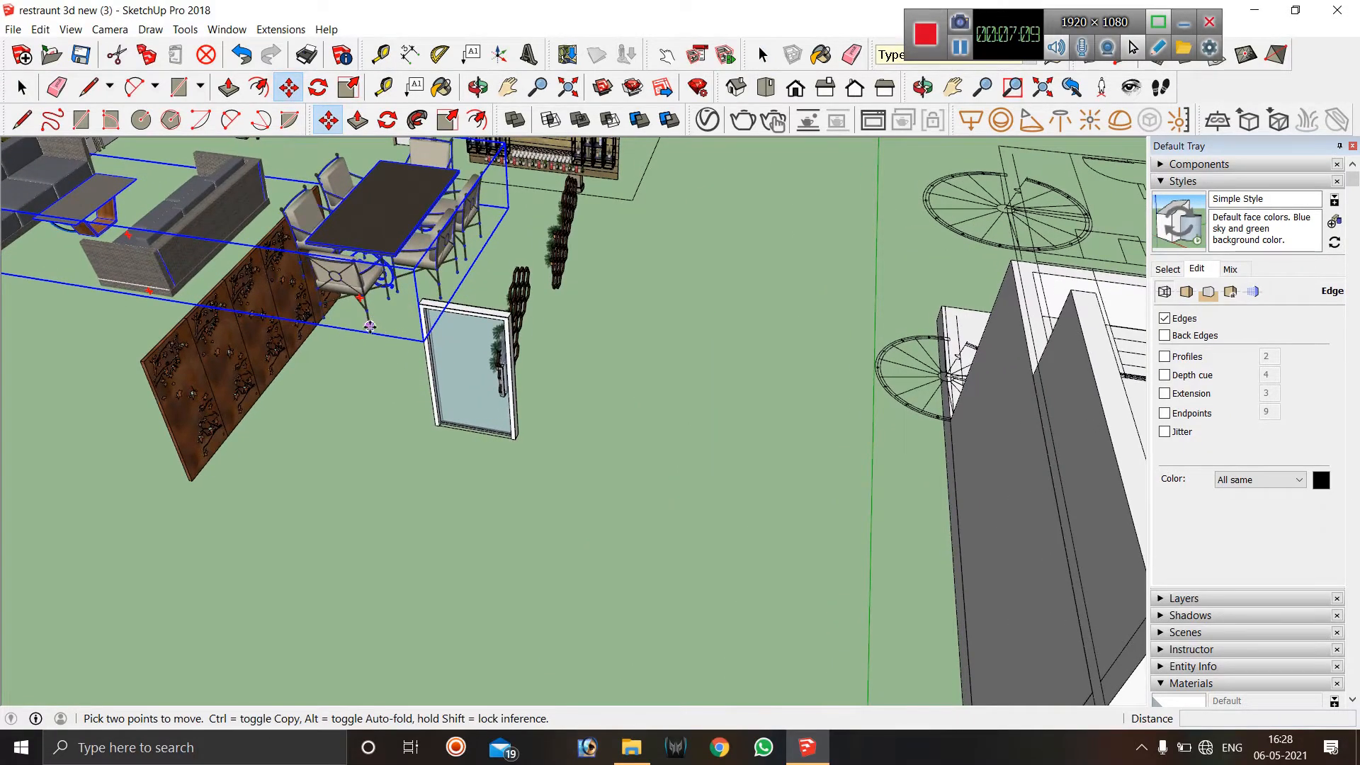
click(370, 325)
scroll(369, 325, down, 6)
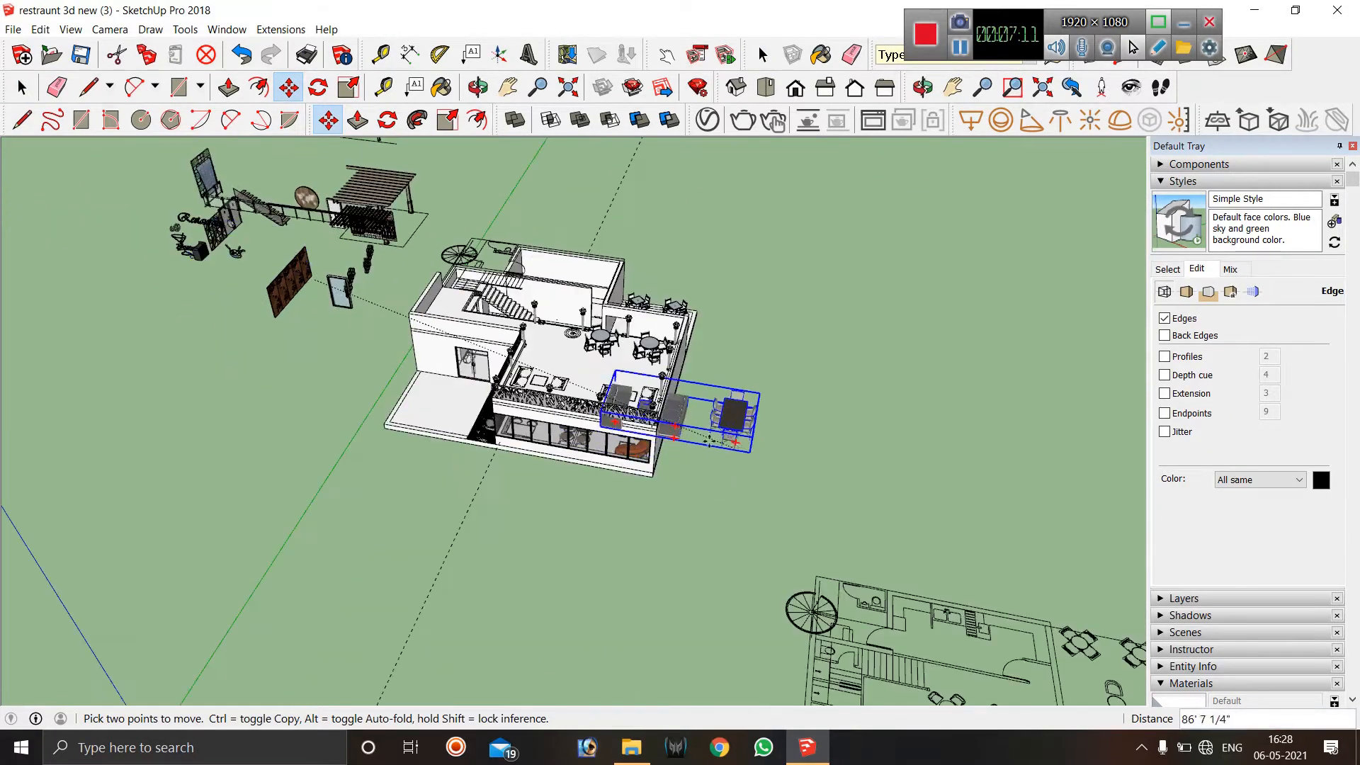
scroll(613, 401, up, 3)
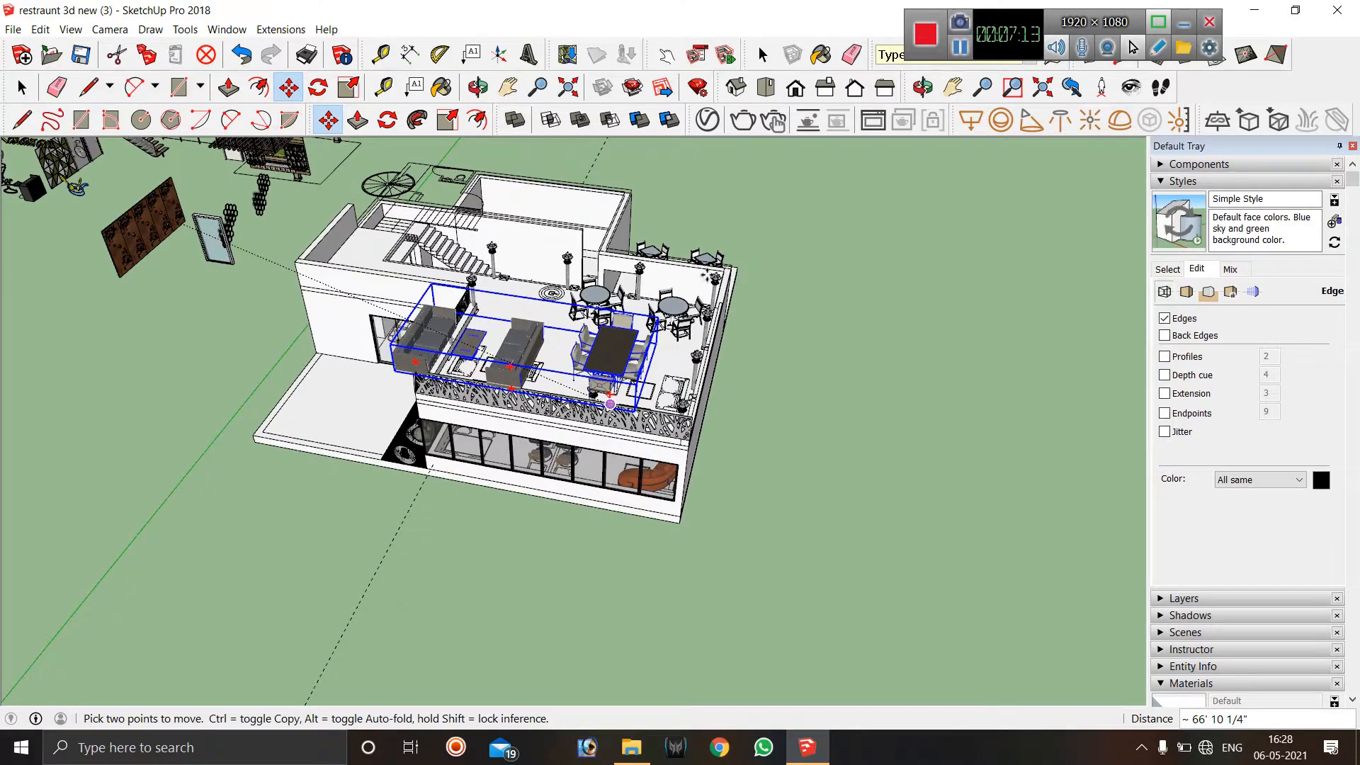
scroll(610, 405, up, 5)
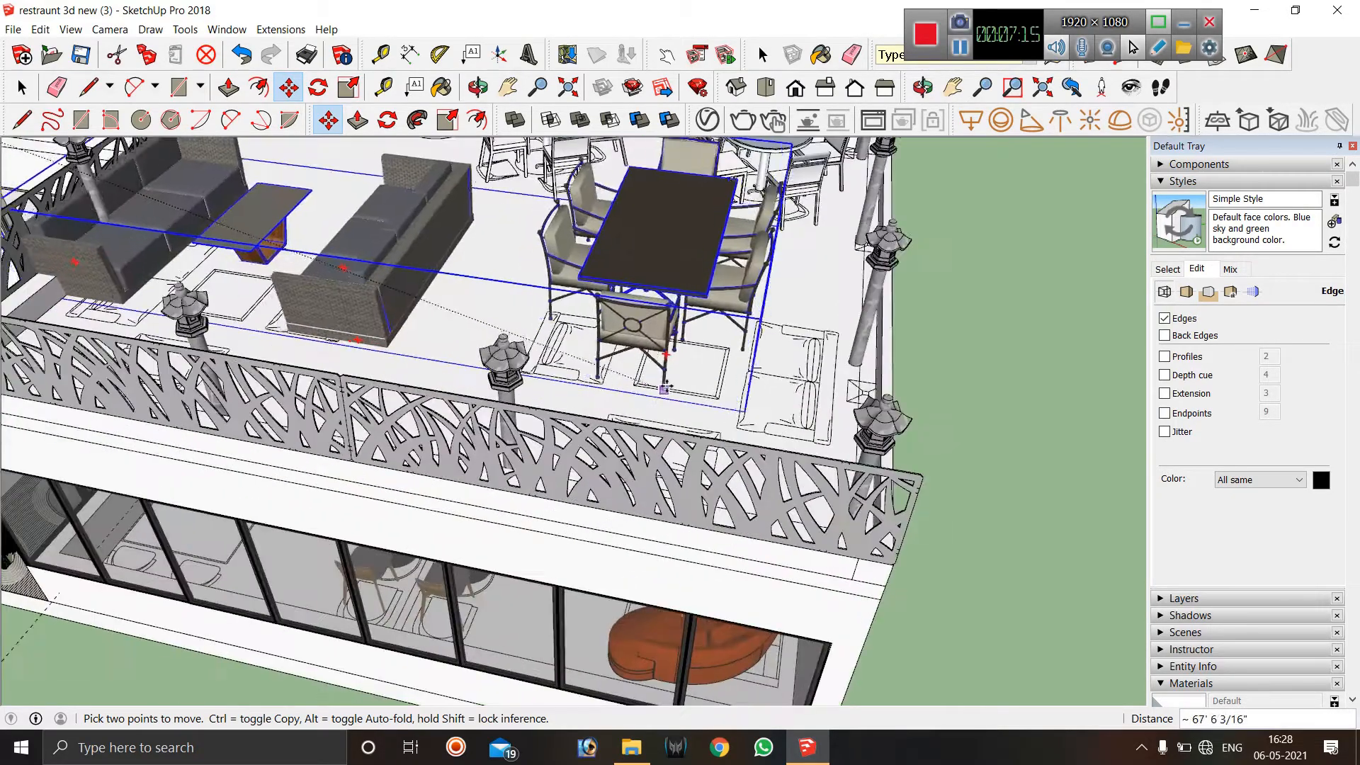
scroll(764, 408, up, 4)
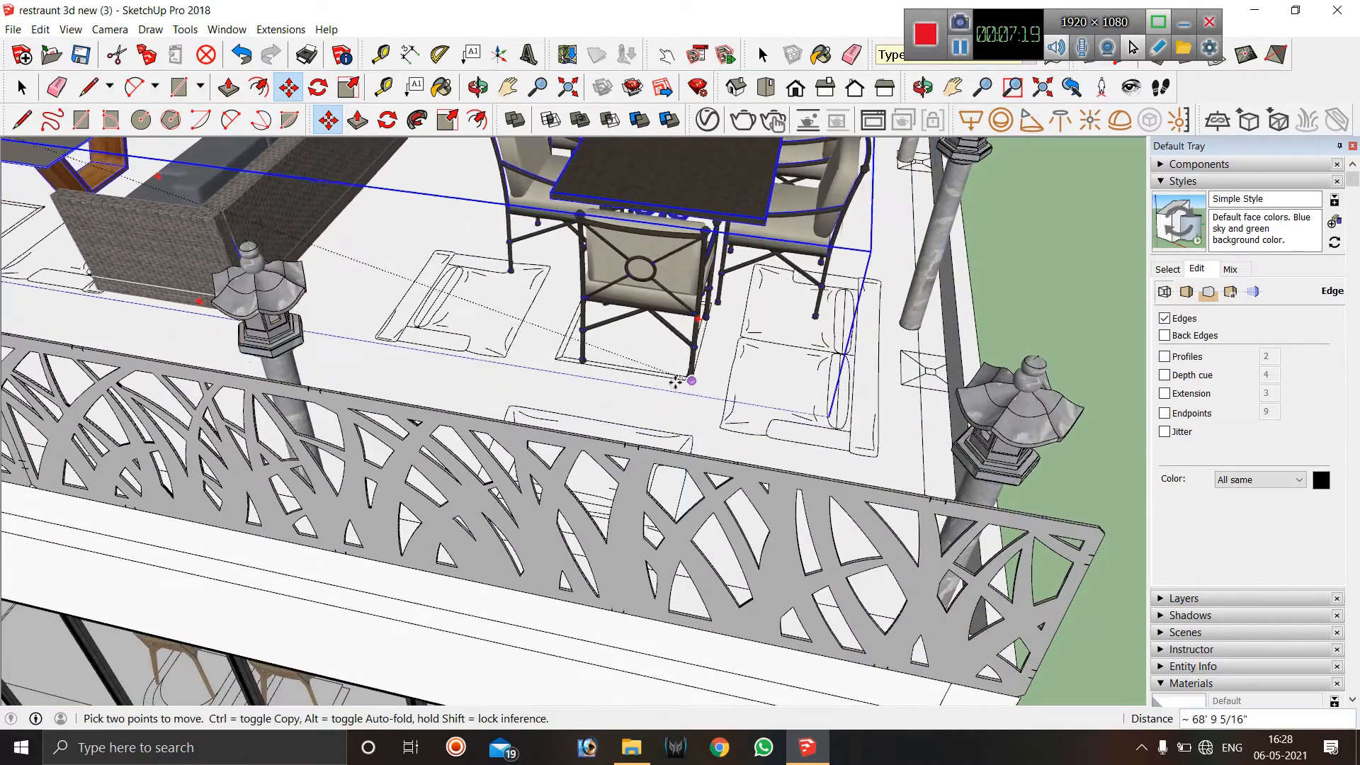
scroll(677, 381, up, 6)
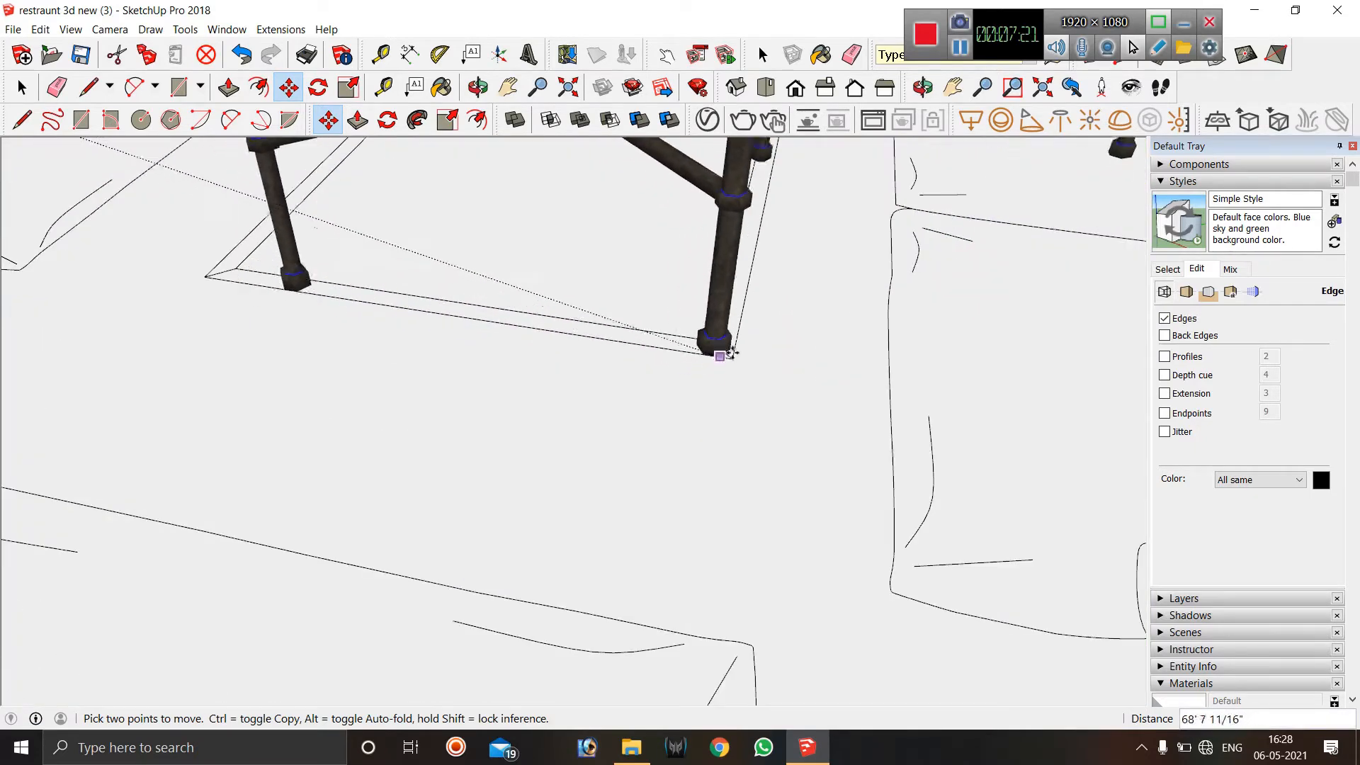
click(730, 356)
Examine the position of the sofas, coffee table and dining set on the terrace from several angles.
scroll(675, 395, down, 12)
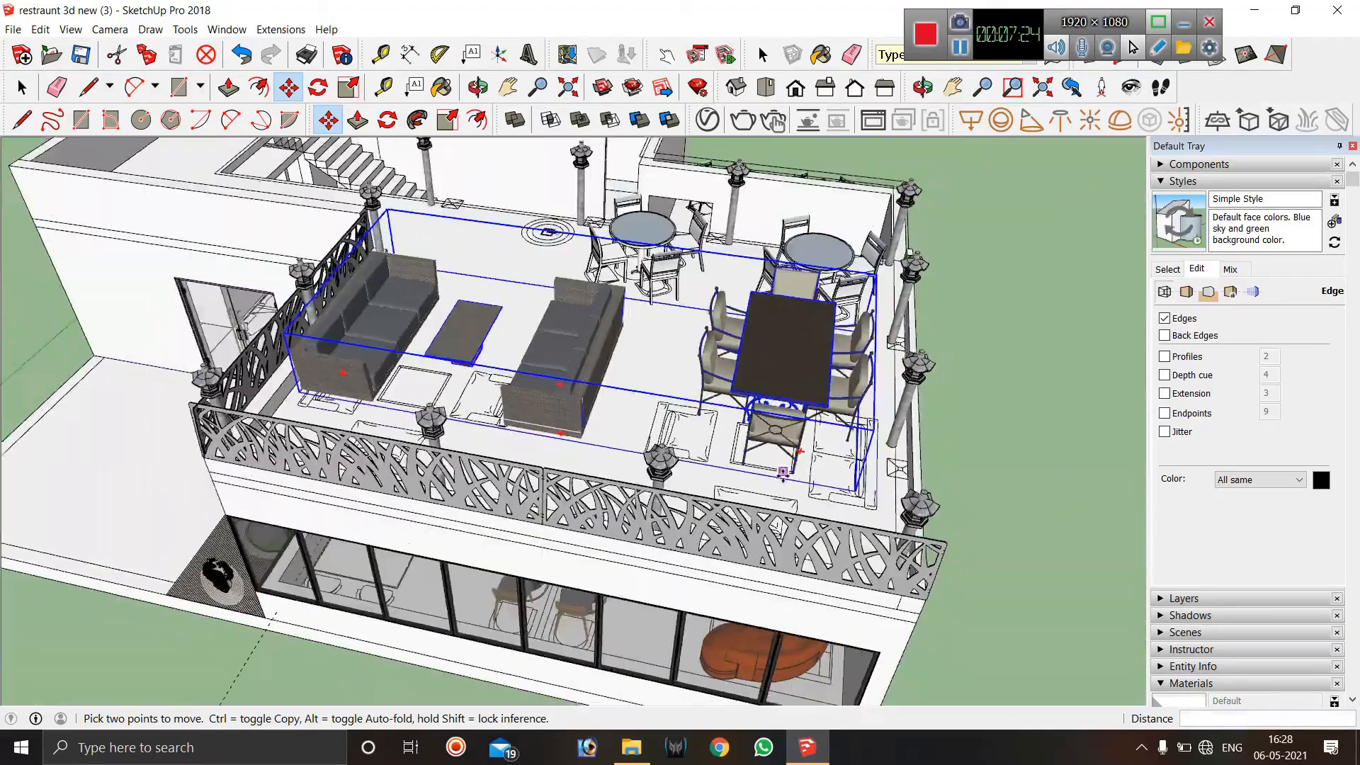
scroll(783, 473, down, 3)
middle_drag(616, 413, 984, 390)
scroll(673, 333, up, 4)
scroll(611, 310, down, 5)
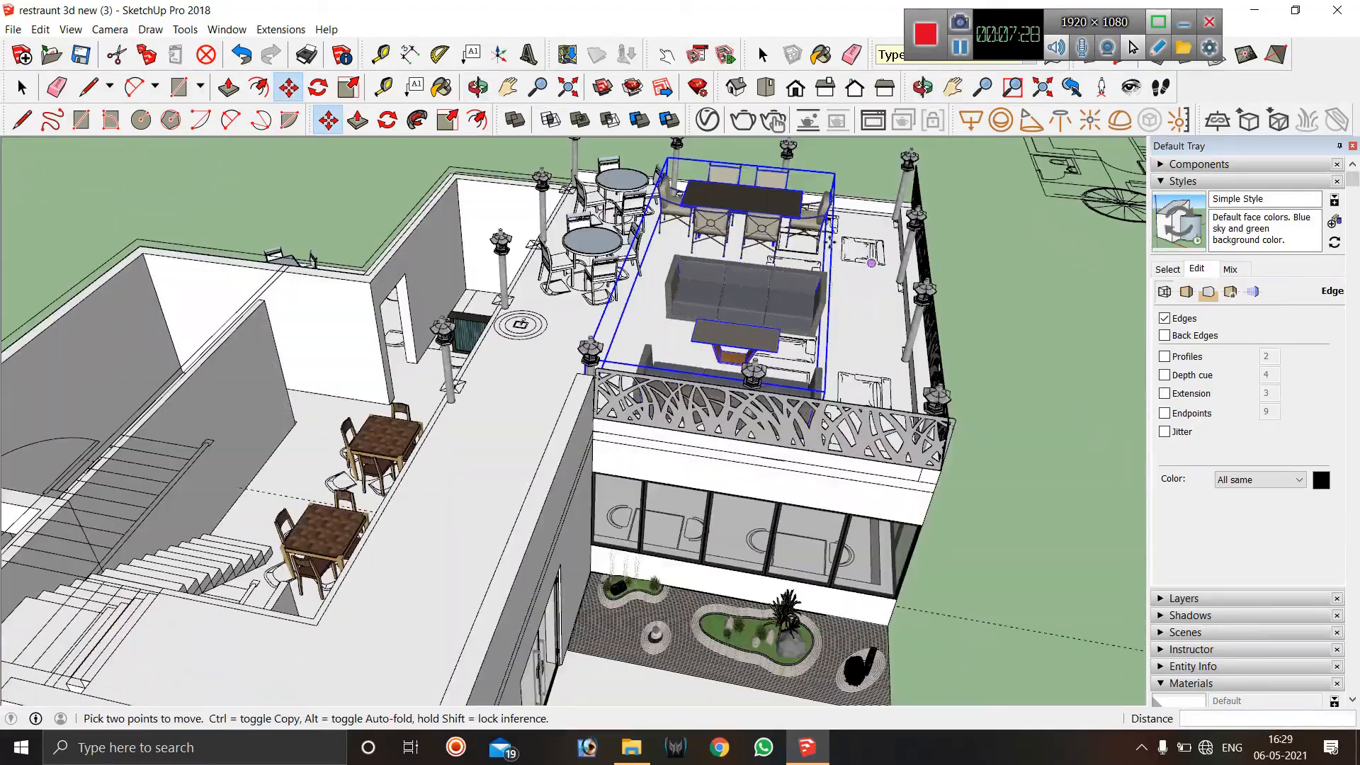
scroll(723, 348, up, 8)
middle_drag(724, 349, 1026, 287)
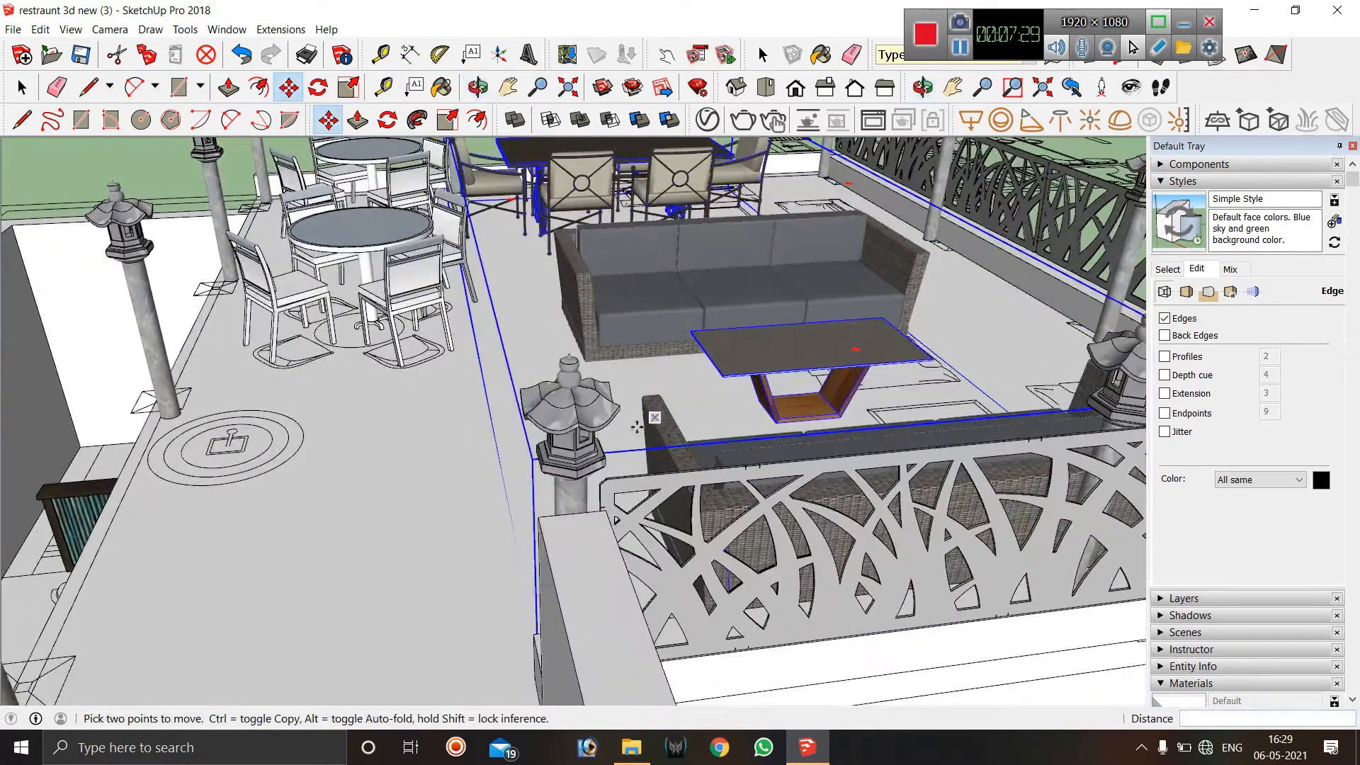
Move the sofa and dining-table furniture group about 3' 6" across the terrace toward the patterned railing along the glazed front, then deselect it.
scroll(610, 504, down, 2)
scroll(618, 319, down, 1)
middle_drag(590, 313, 550, 397)
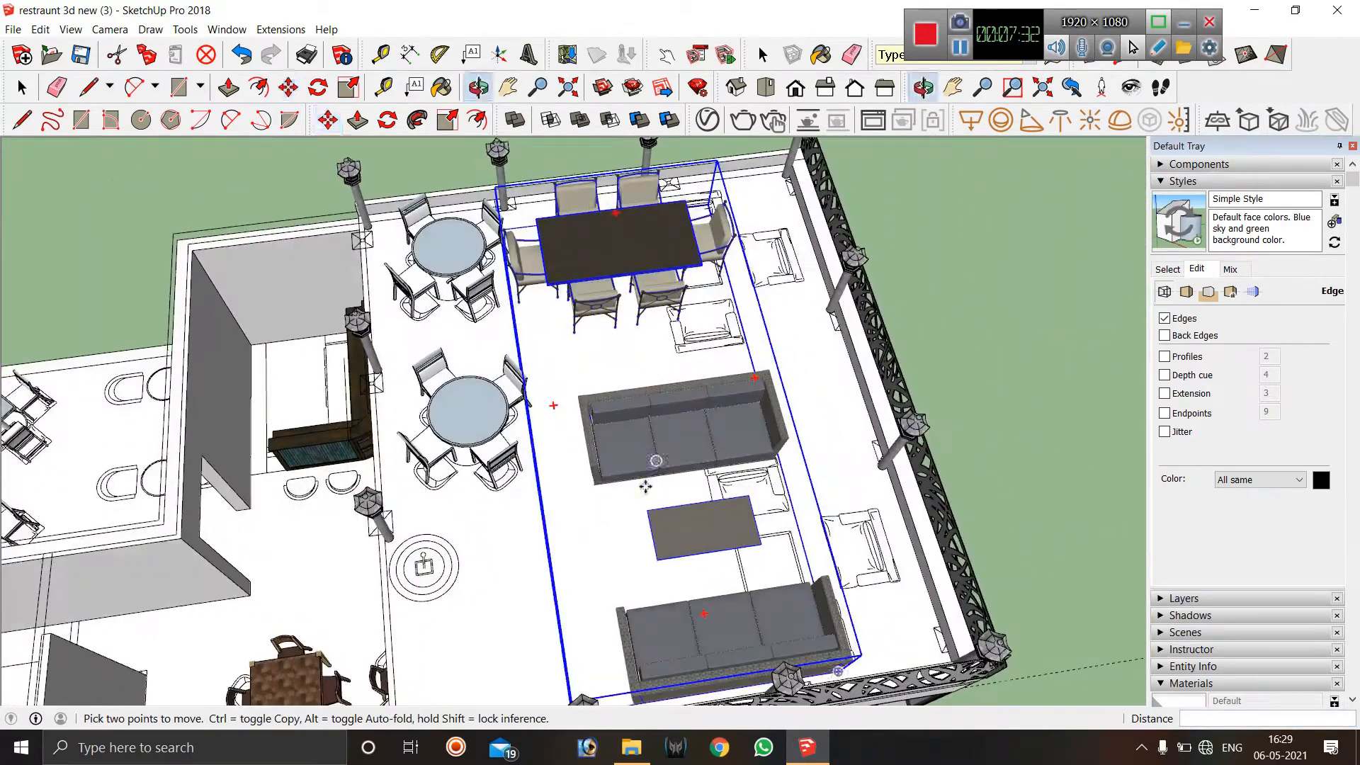
click(289, 87)
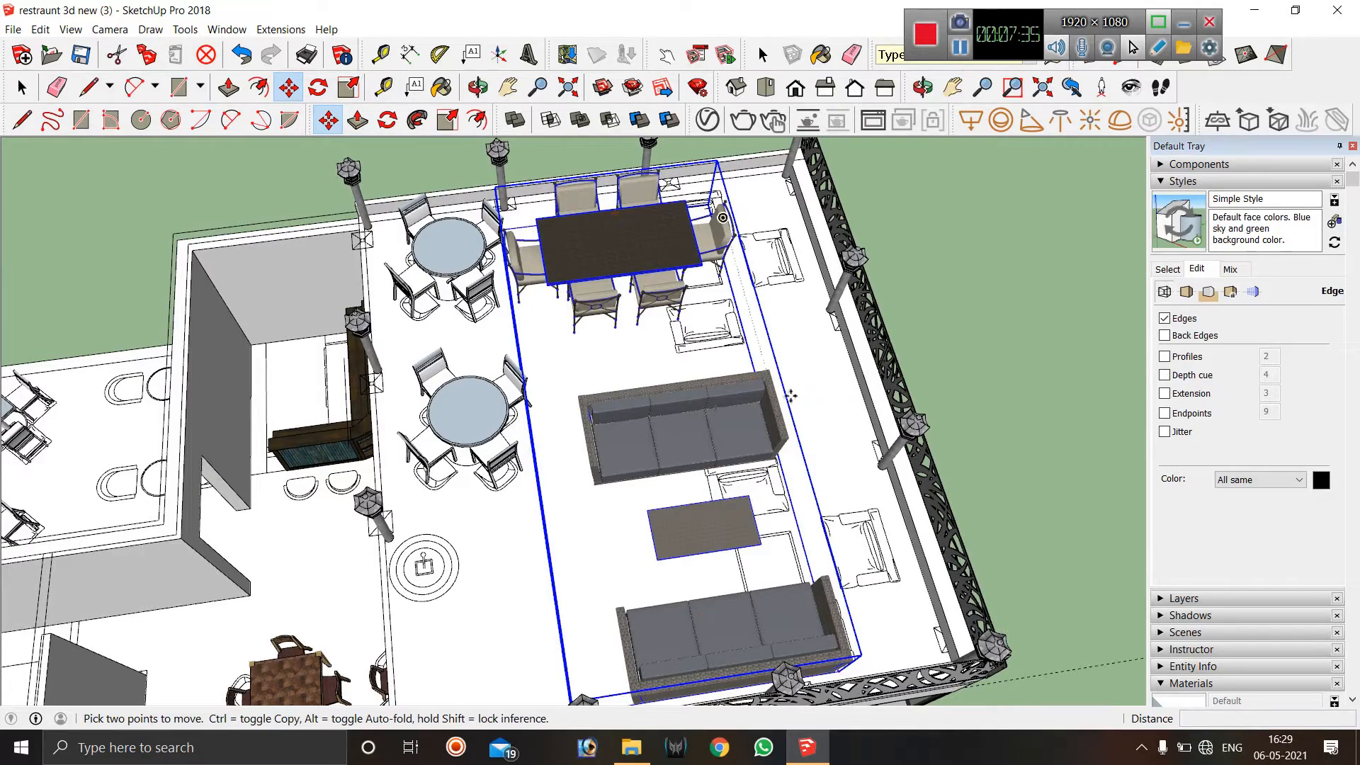
click(590, 367)
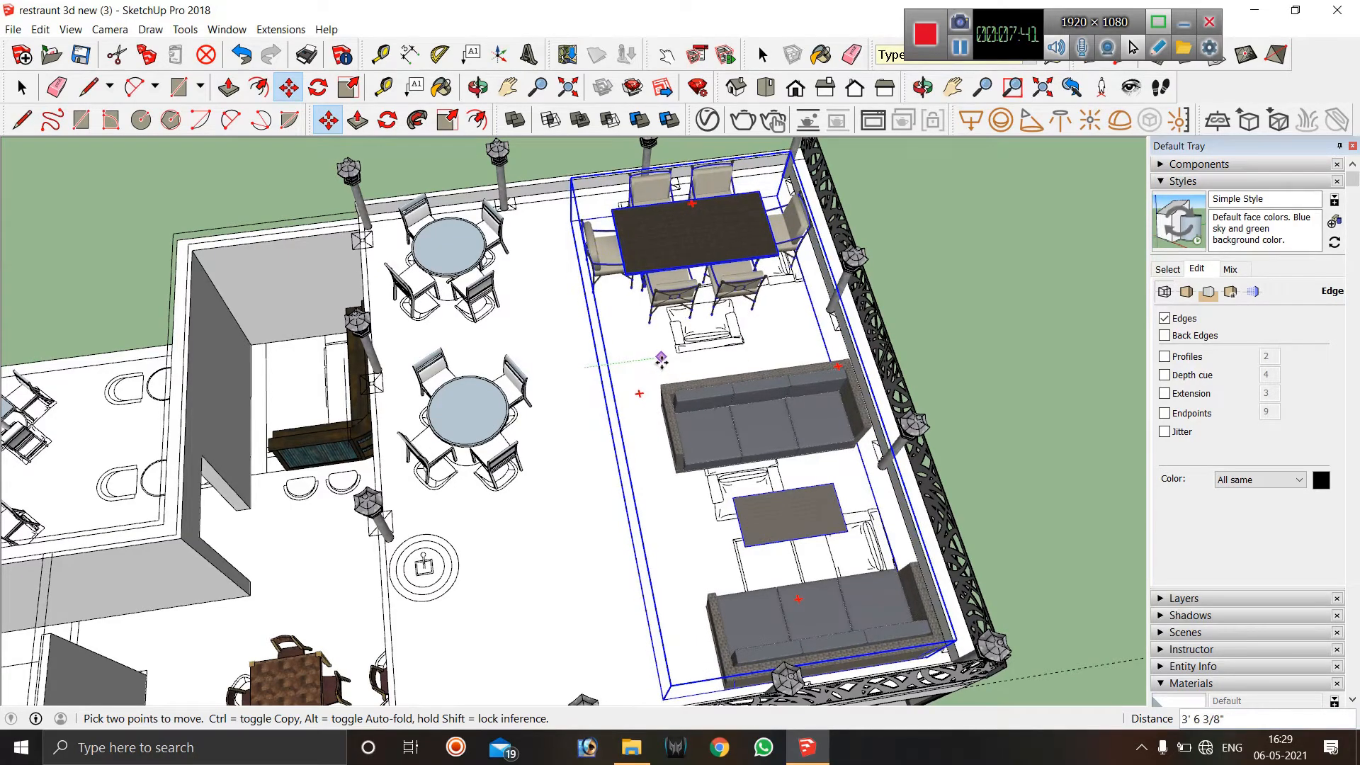
click(666, 362)
middle_drag(486, 370, 377, 297)
key(space)
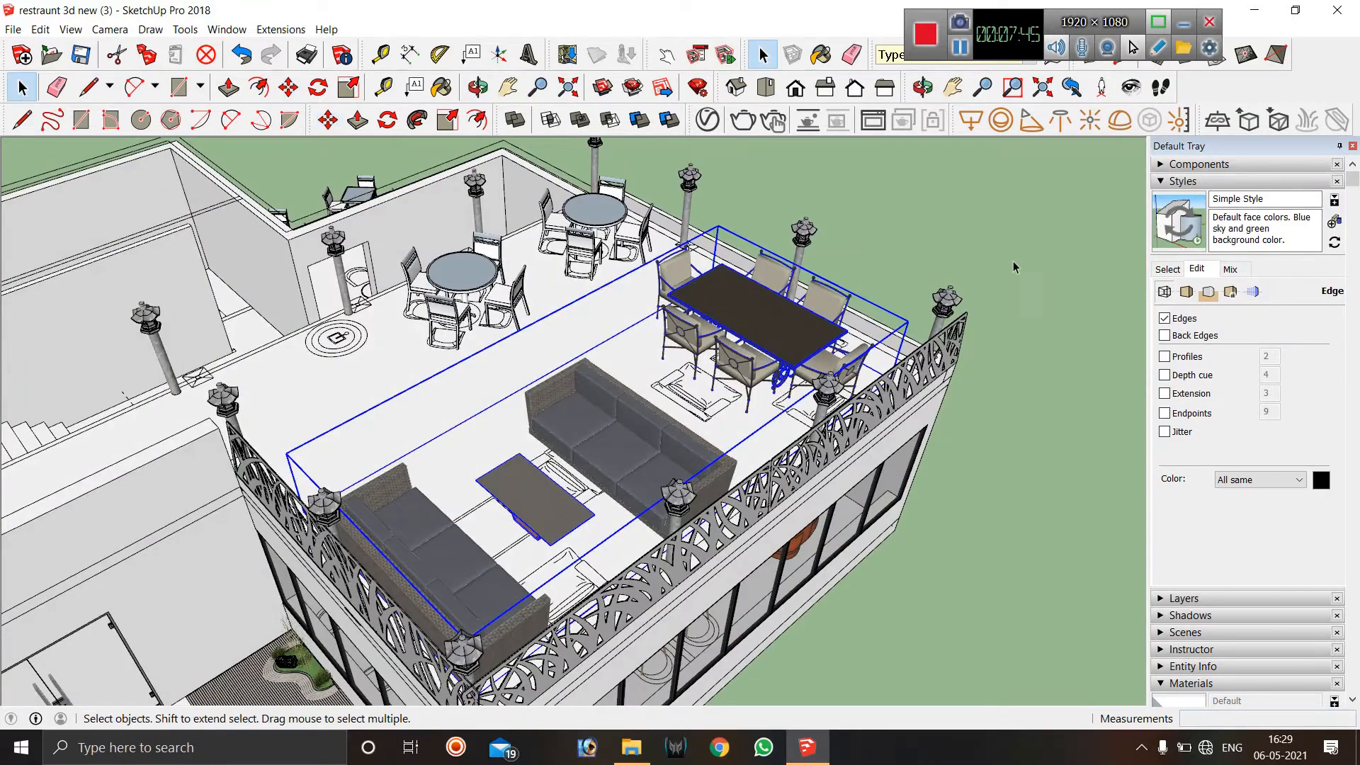
click(1012, 253)
Raise the top face of the low parapet beside the dining table level with the top of the patterned railing.
scroll(891, 423, up, 1)
middle_drag(613, 379, 401, 391)
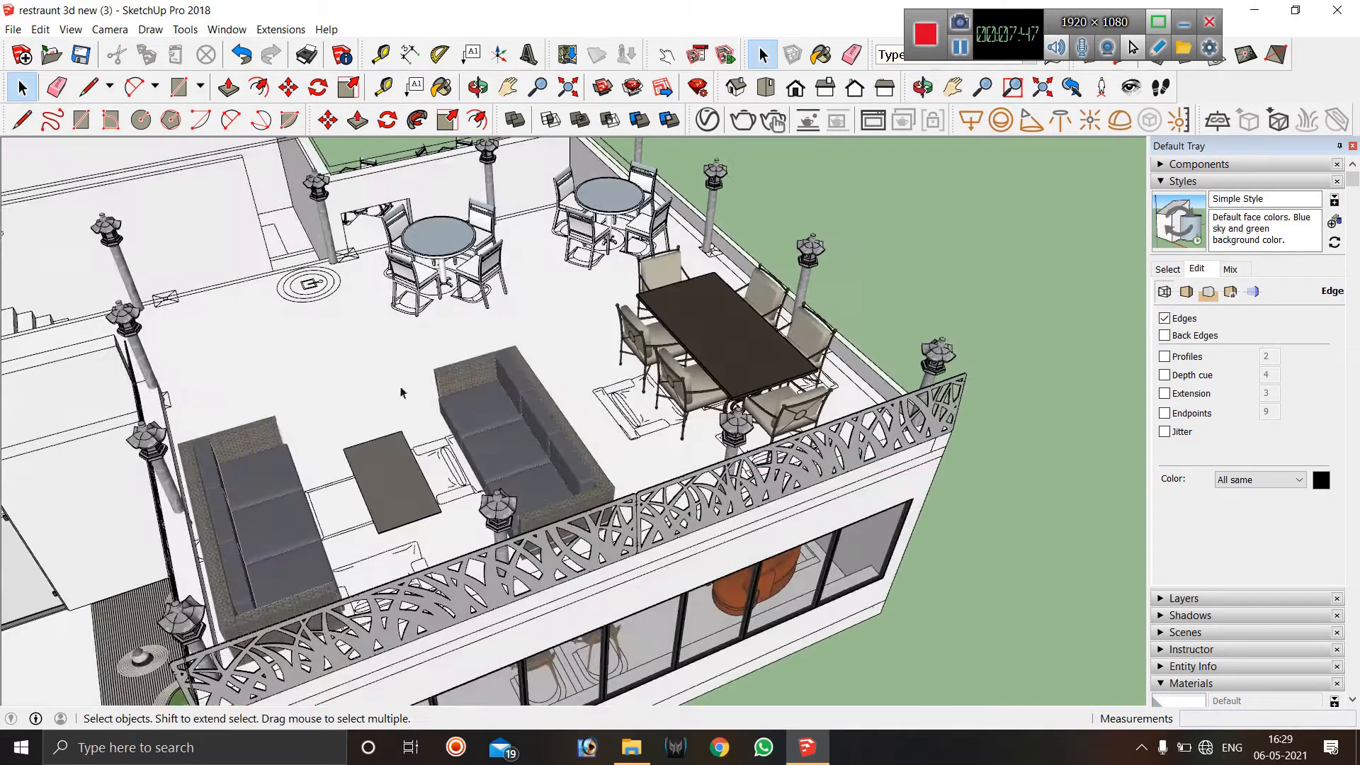
middle_drag(669, 416, 412, 510)
scroll(412, 510, up, 2)
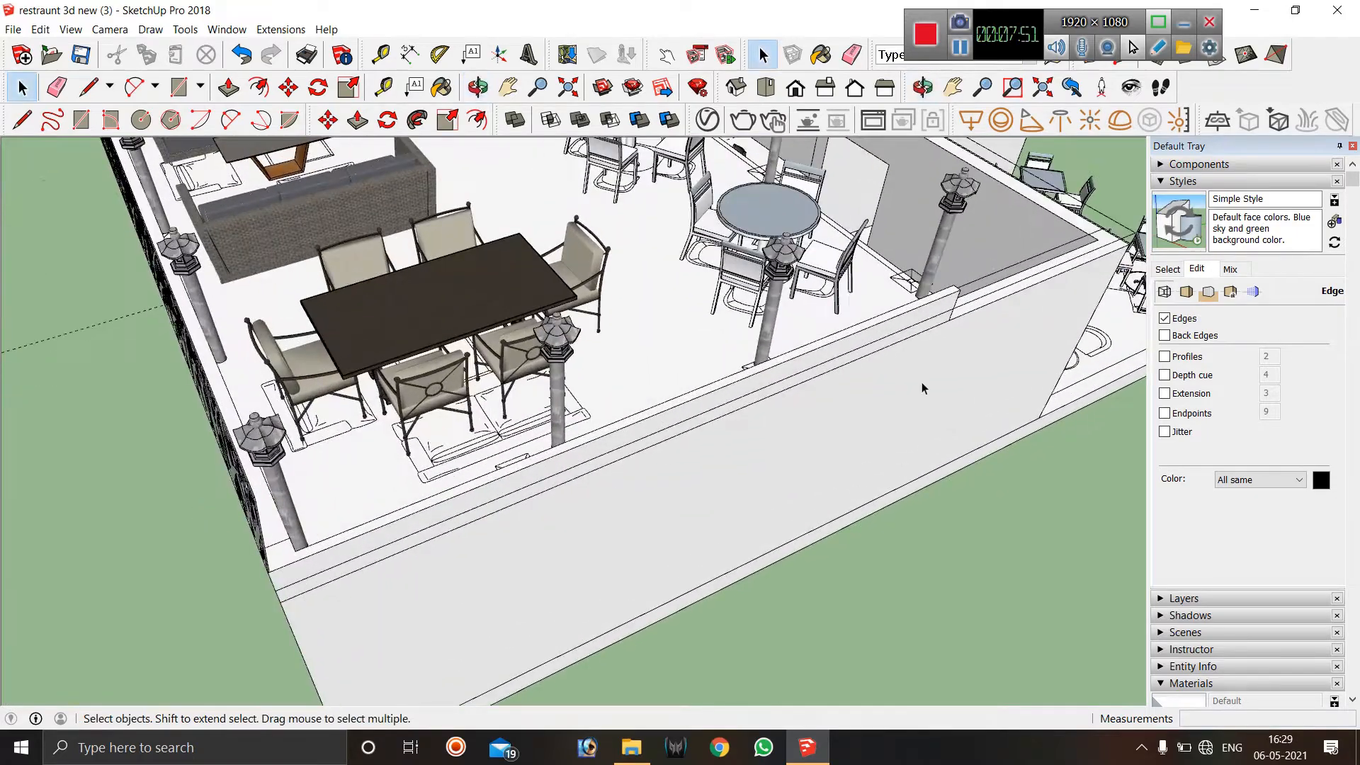
scroll(923, 386, down, 2)
scroll(459, 474, up, 2)
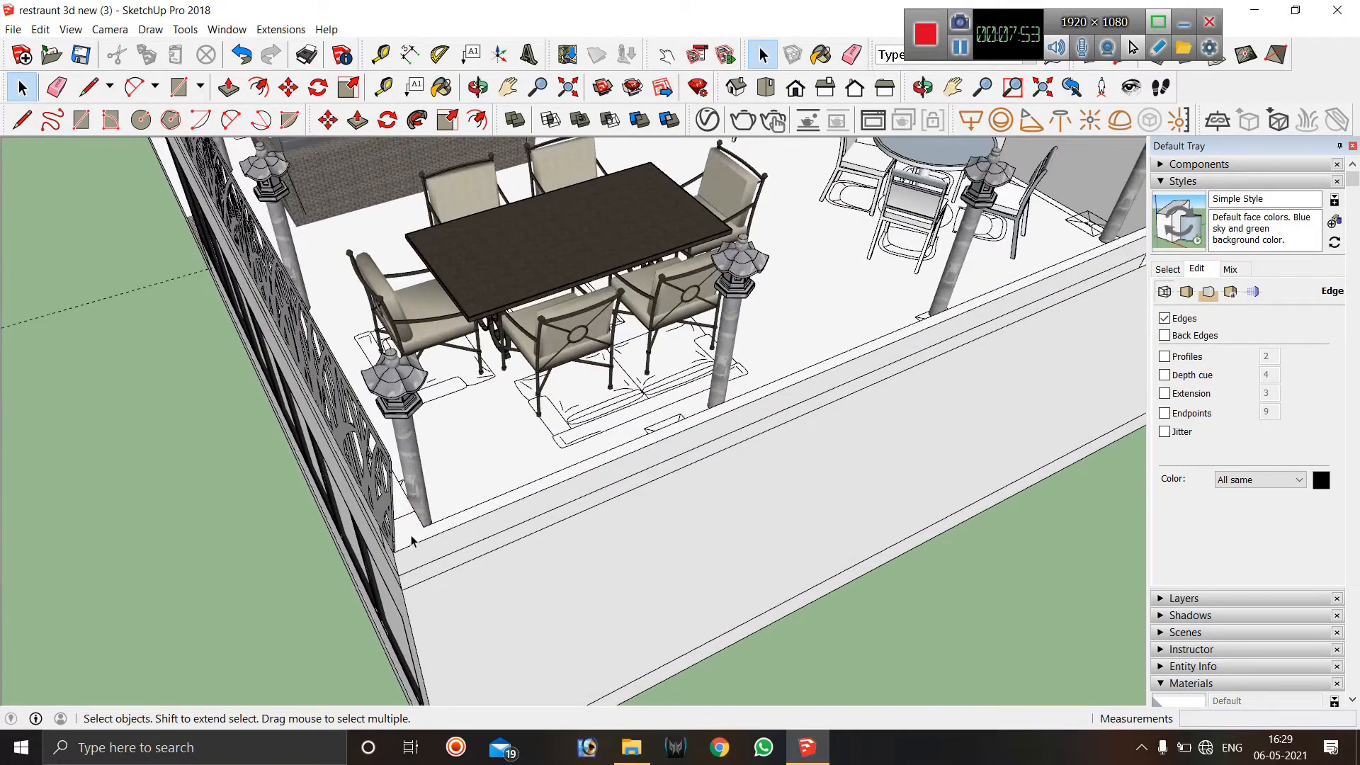
scroll(414, 538, up, 2)
double_click(419, 530)
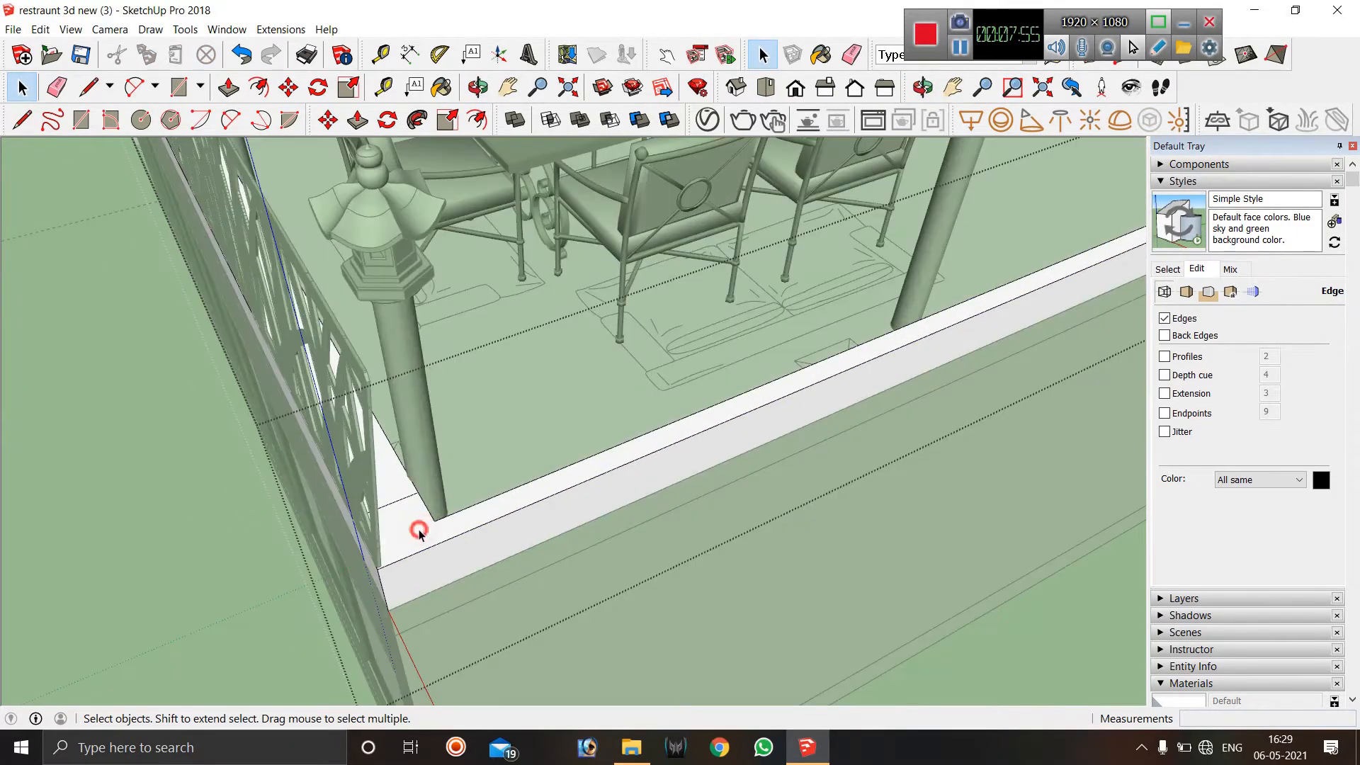
click(419, 530)
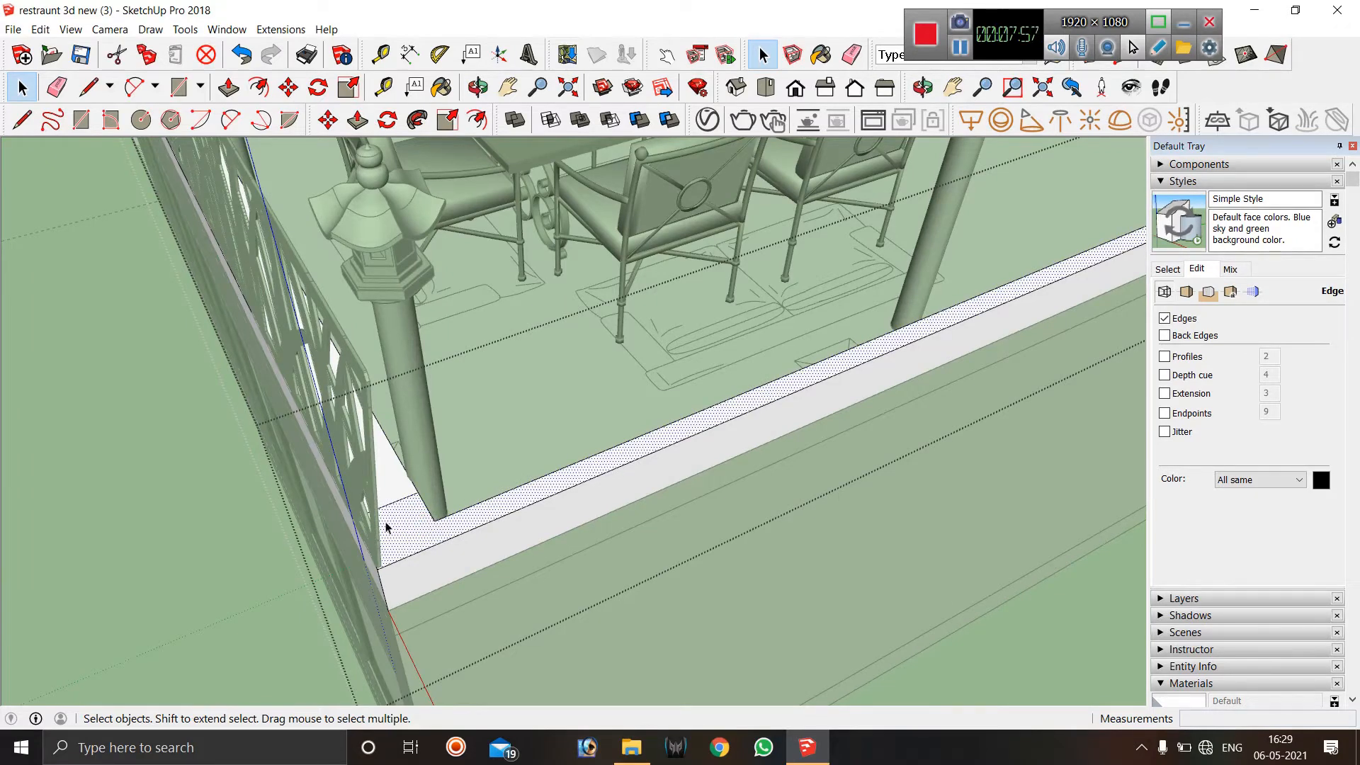
key(p)
mouse_move(407, 525)
mouse_down()
mouse_move(383, 376)
mouse_move(316, 334)
mouse_move(350, 348)
mouse_up()
Push the raised parapet's end face back about 3 11/16" behind the railing and its projecting inner corner 5 1/2" flush with the inner face.
click(327, 406)
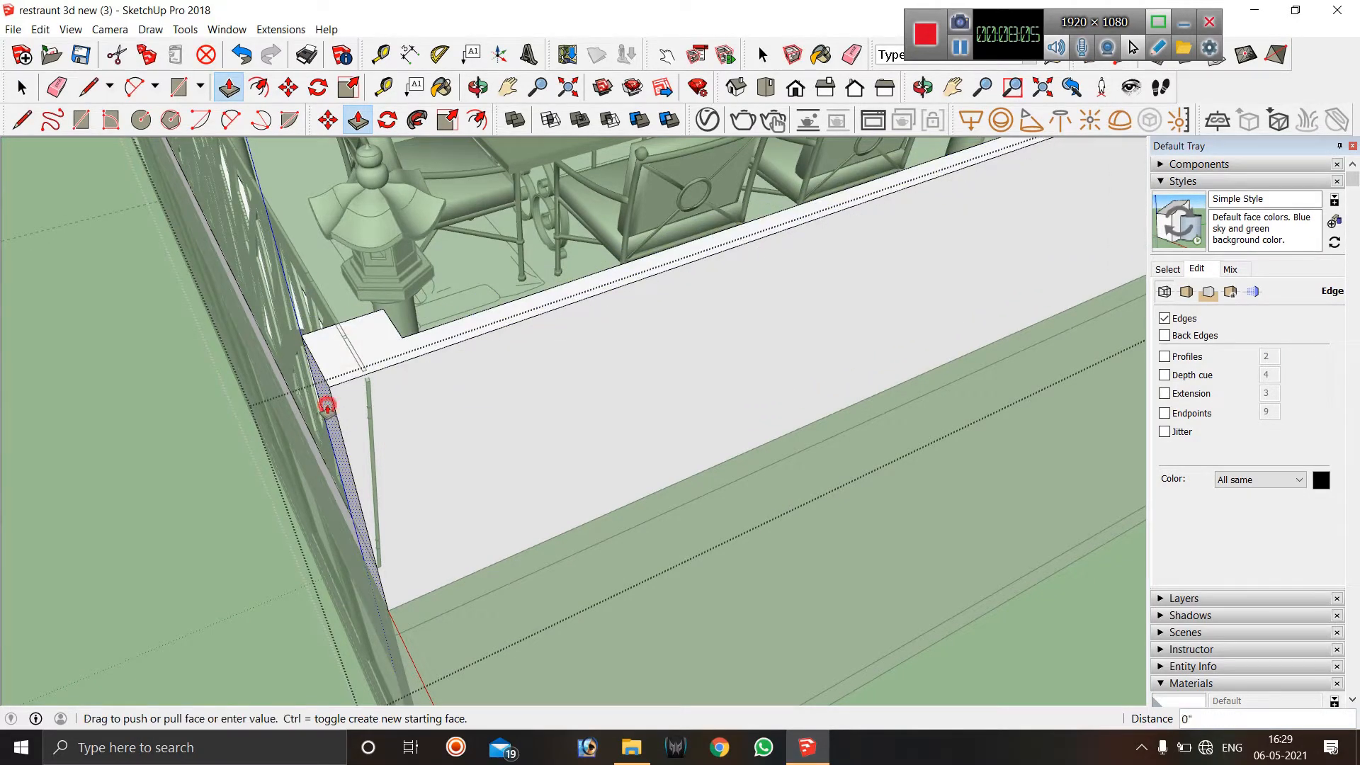
click(357, 369)
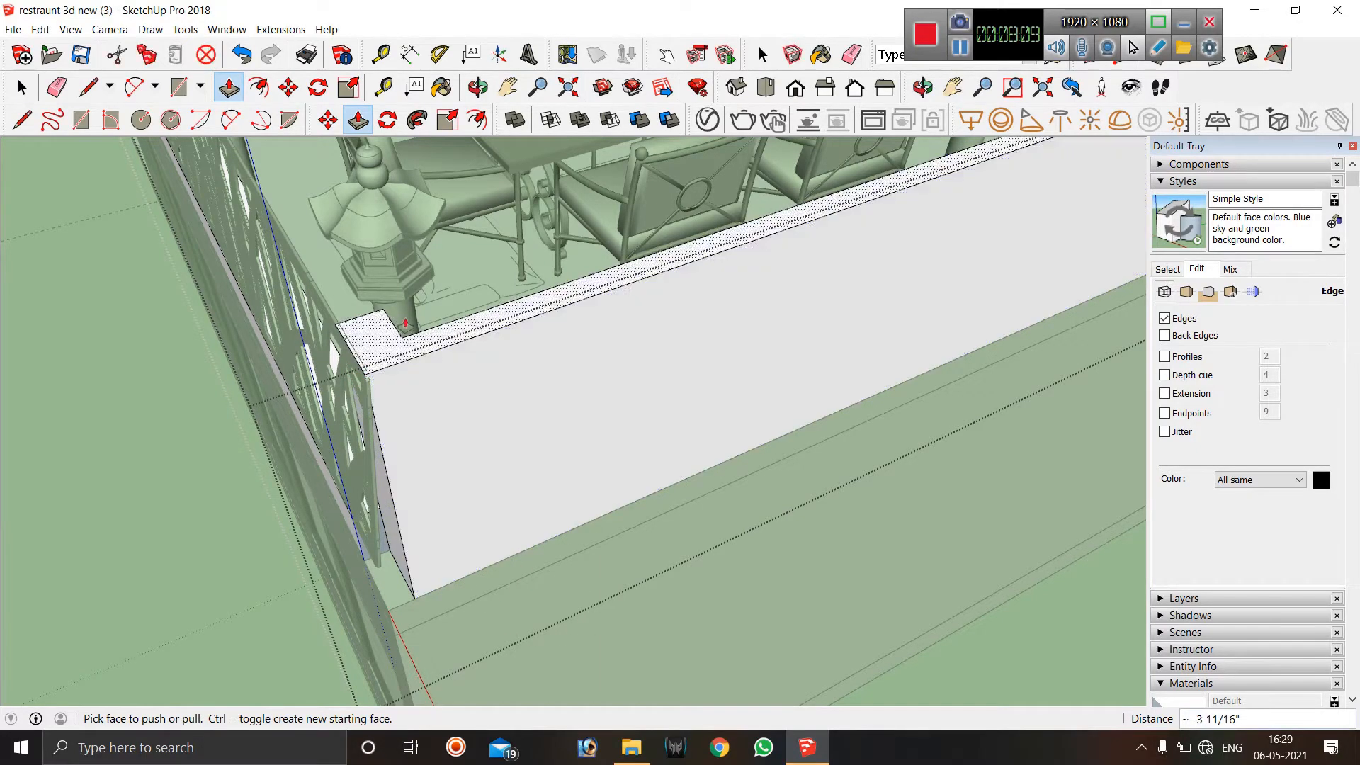
middle_drag(111, 428, 684, 338)
scroll(869, 219, up, 6)
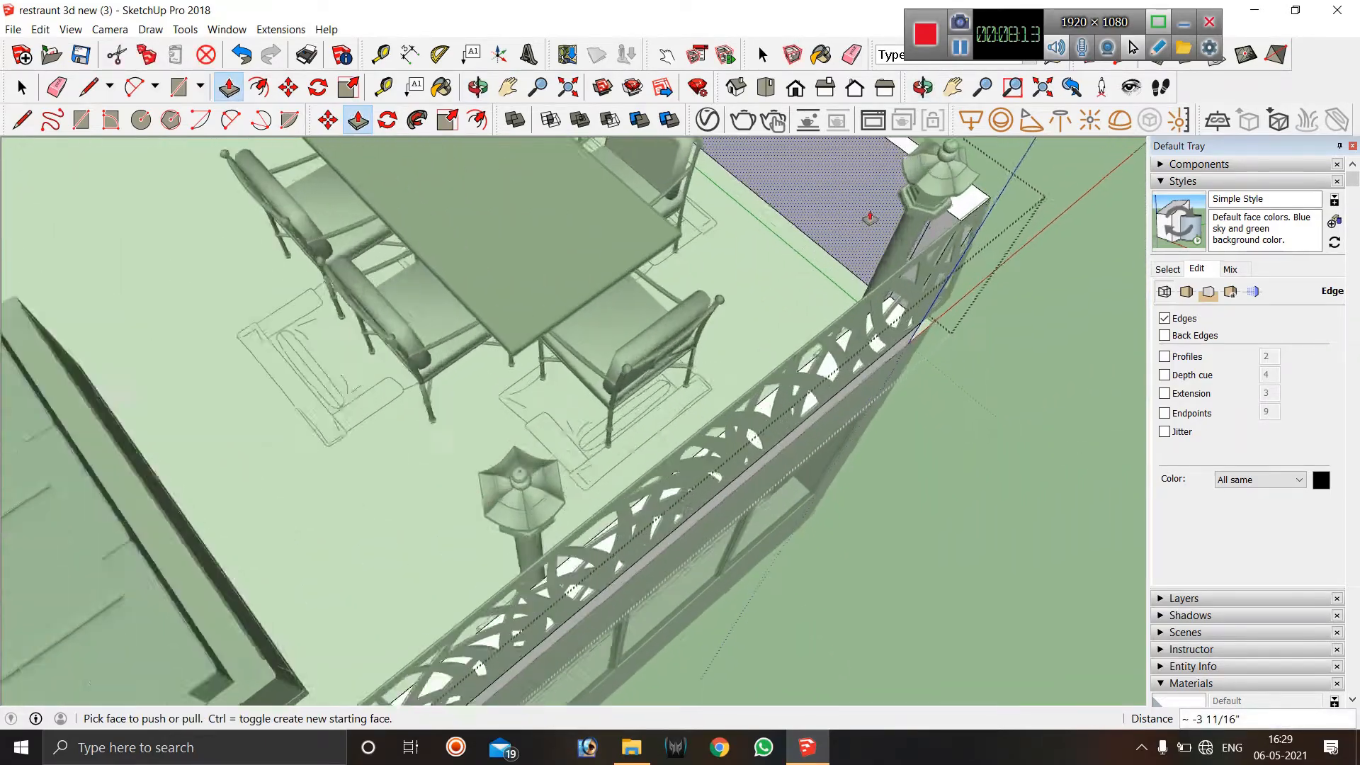
scroll(700, 470, down, 2)
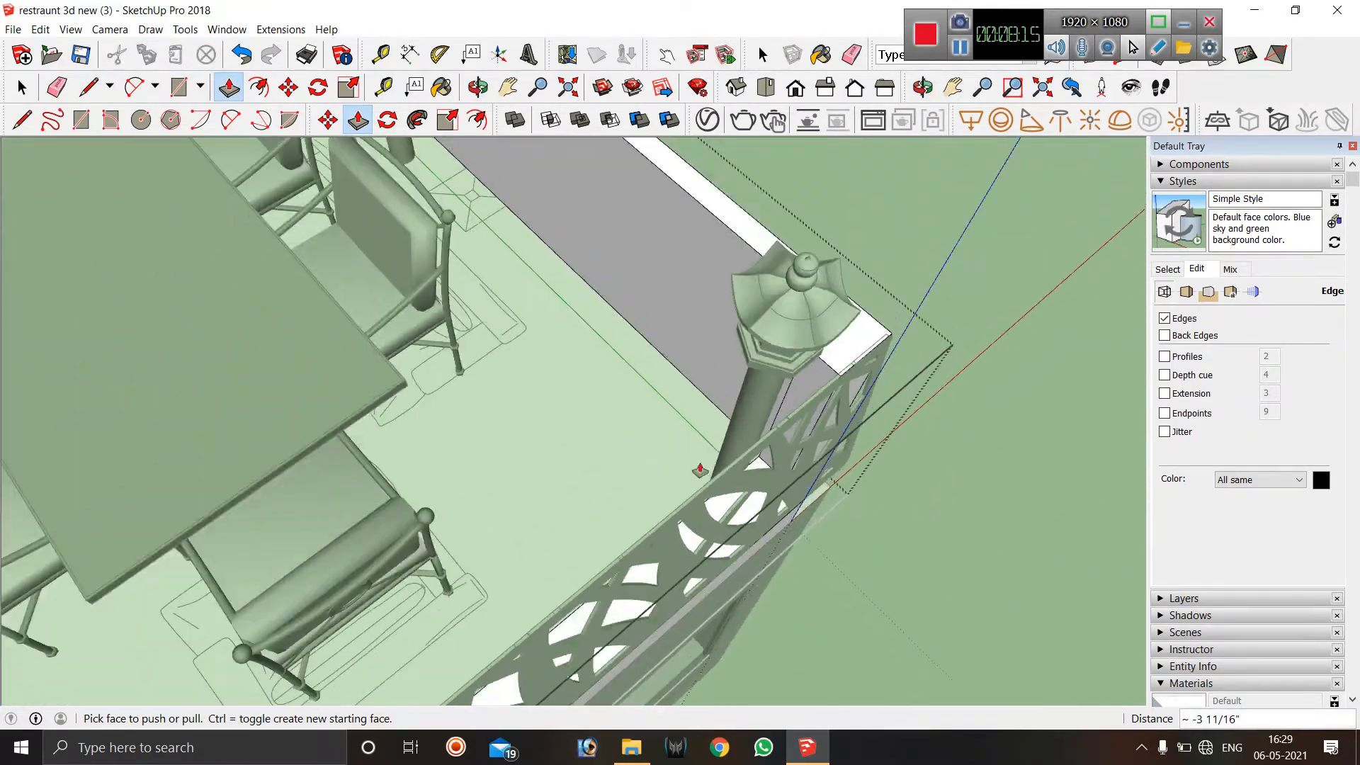
click(816, 380)
click(715, 220)
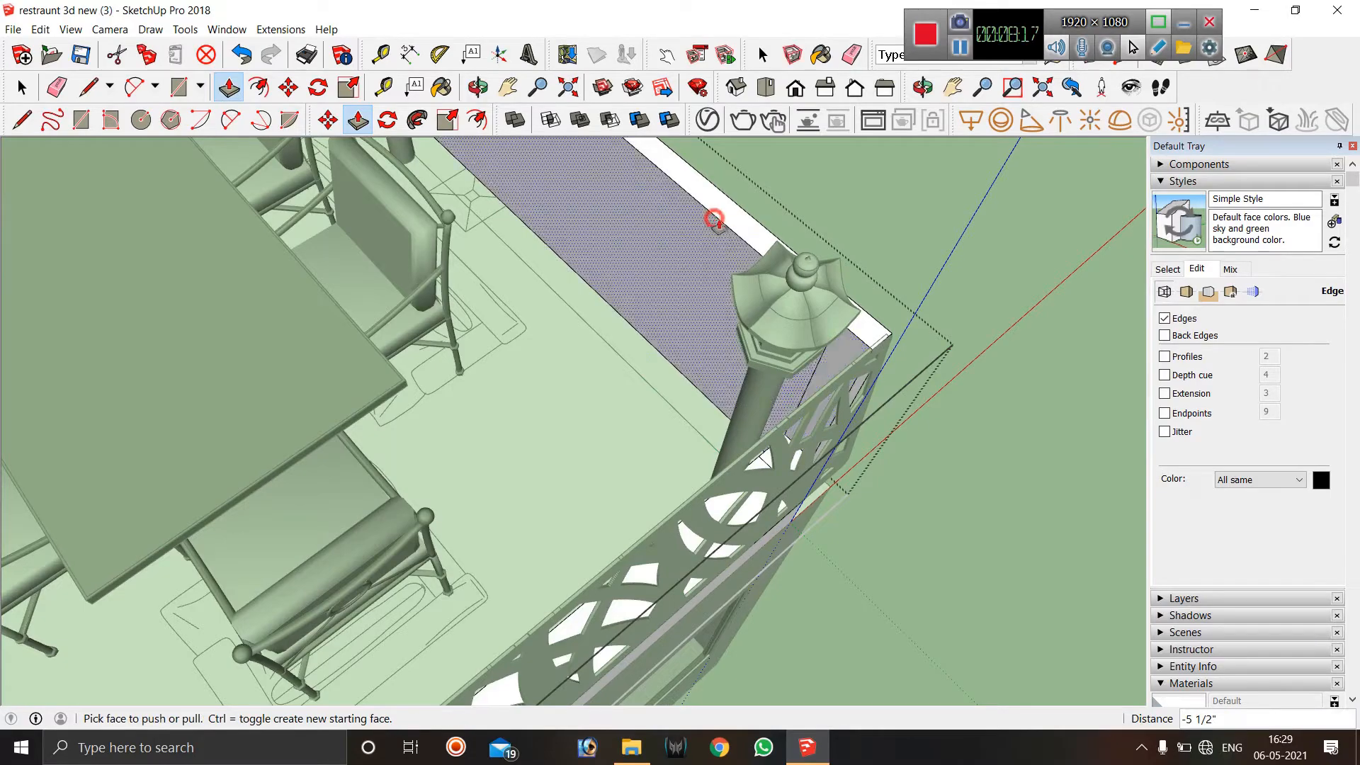
middle_drag(715, 219, 902, 294)
key(space)
click(913, 250)
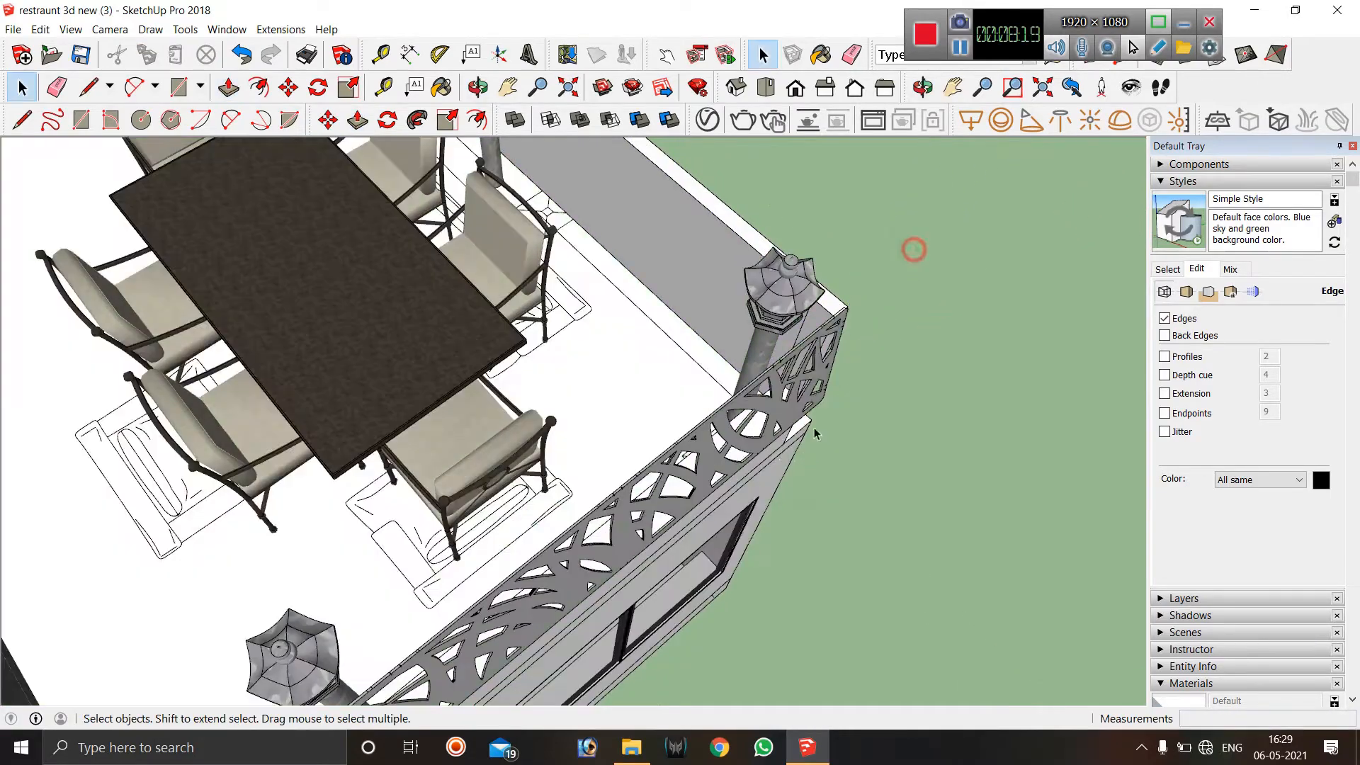
Extend the low wall beneath the patterned railing to the side wall's outer face, closing the gap at the building corner.
middle_drag(812, 430, 637, 263)
scroll(775, 299, down, 4)
scroll(780, 297, down, 3)
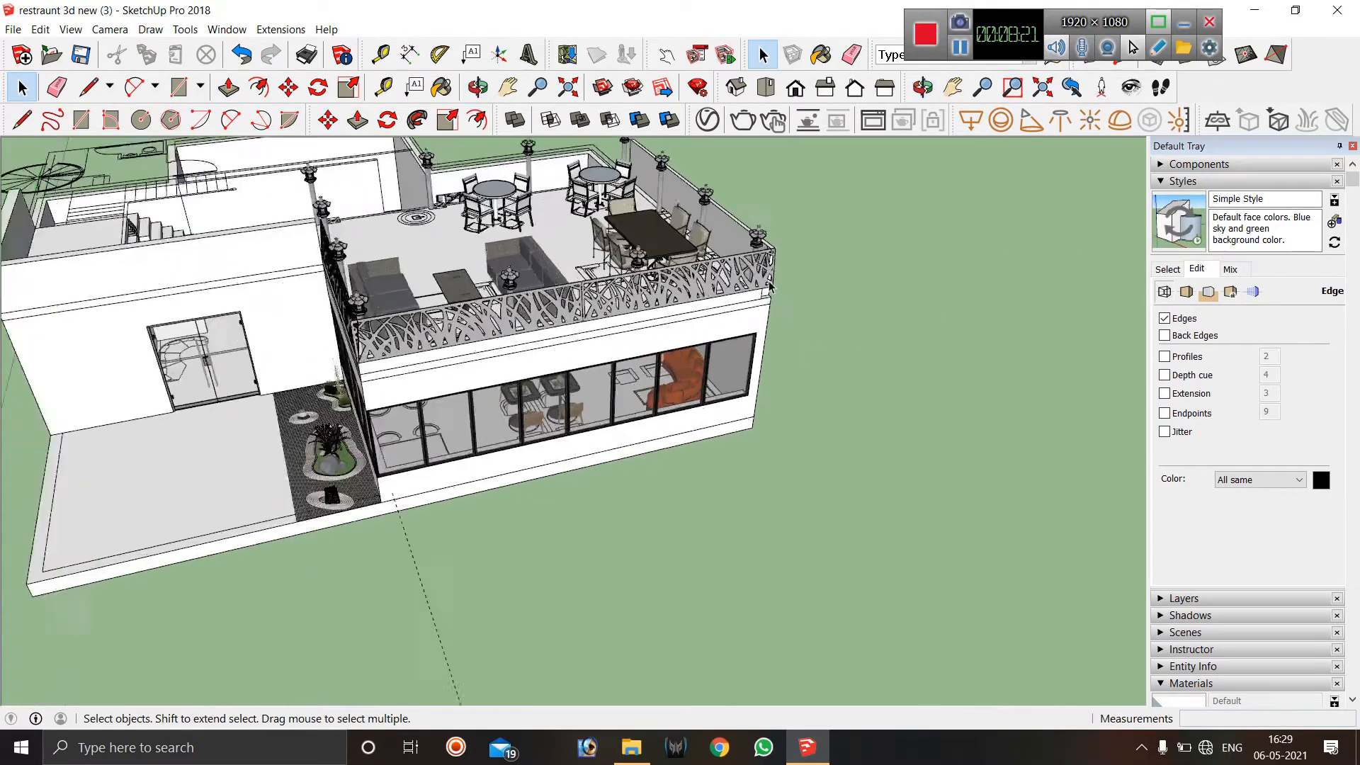
scroll(814, 301, up, 5)
scroll(850, 304, down, 4)
scroll(849, 311, up, 6)
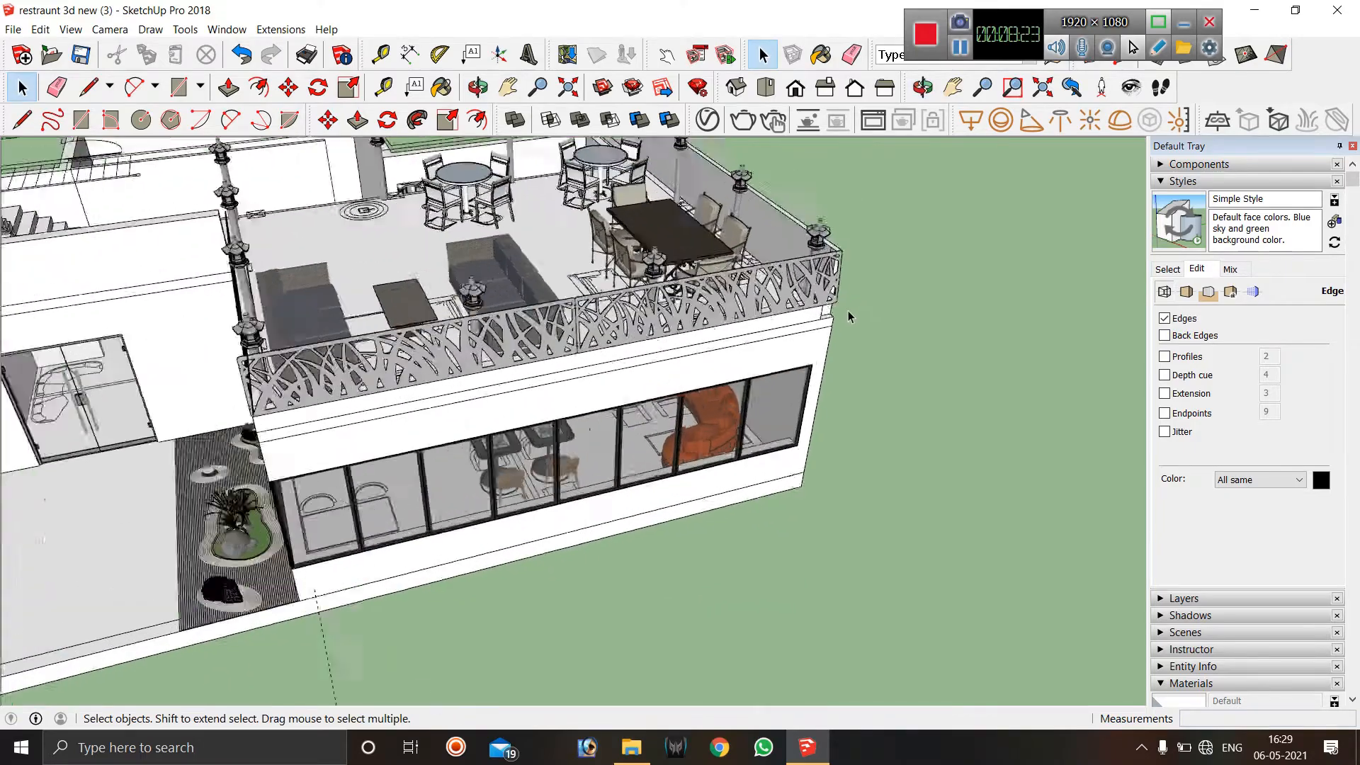
scroll(726, 328, down, 2)
middle_drag(796, 310, 448, 370)
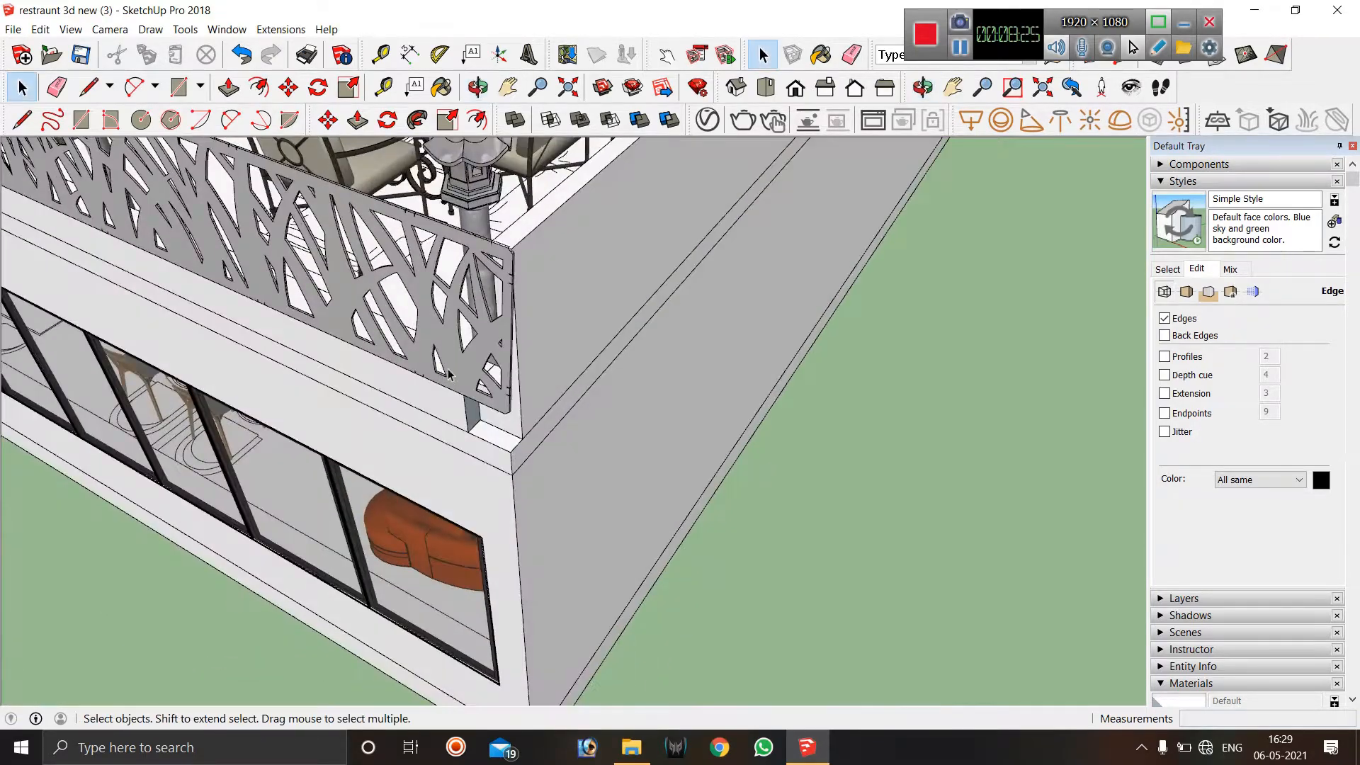
scroll(477, 368, up, 1)
middle_drag(456, 463, 454, 397)
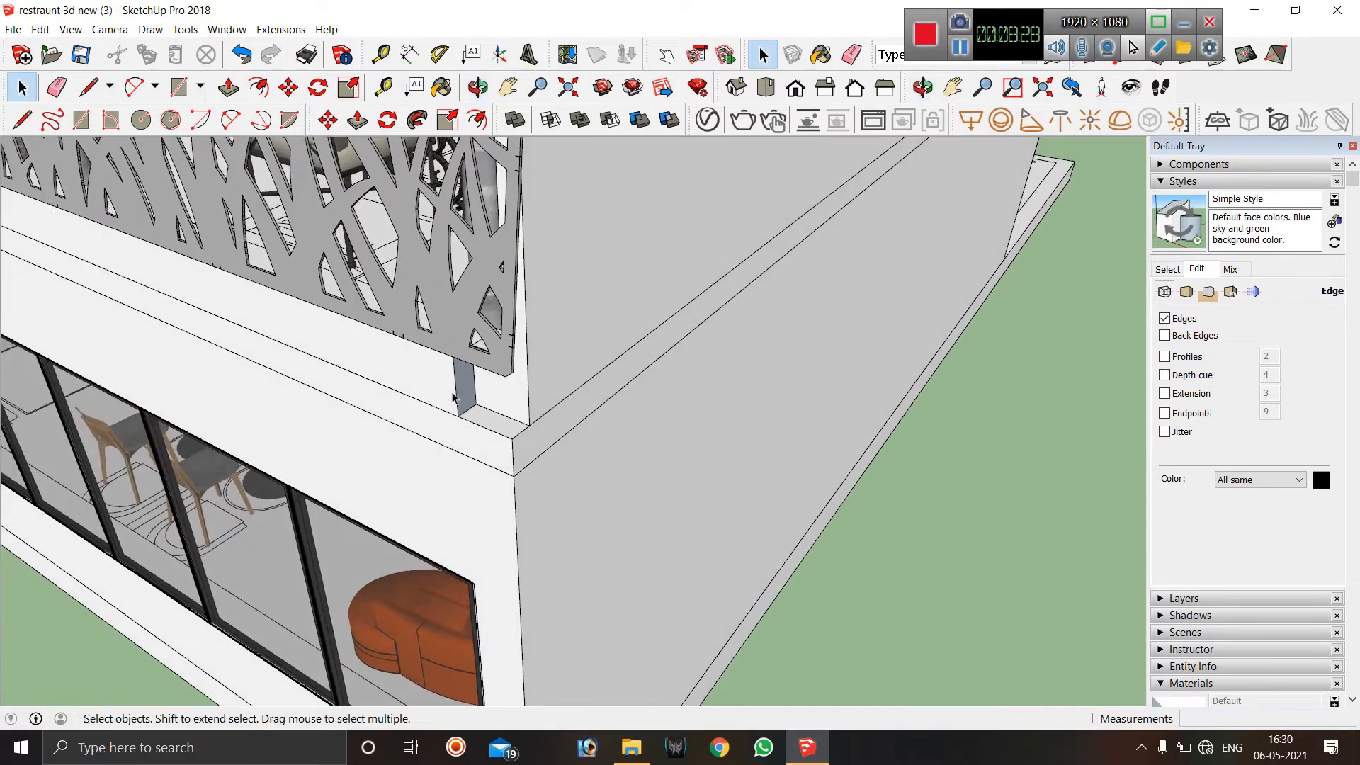
double_click(396, 368)
key(p)
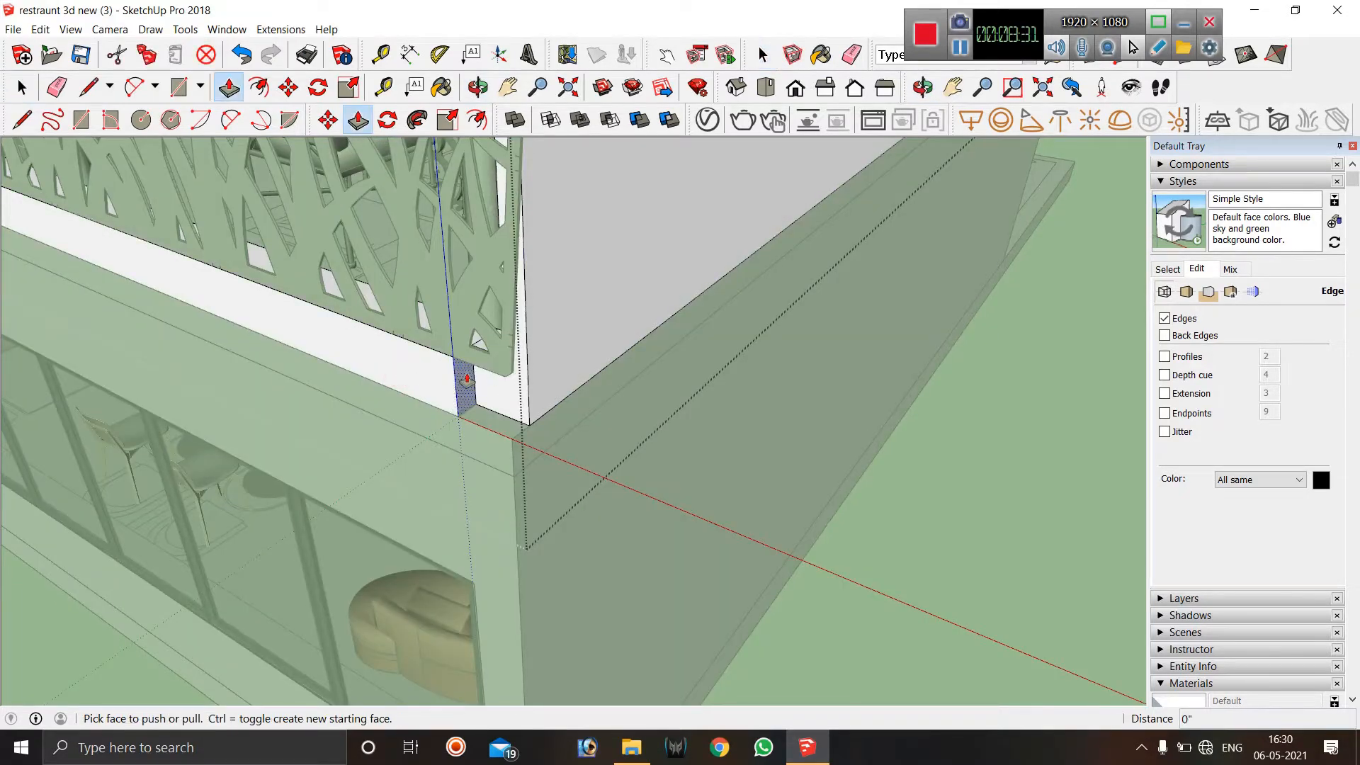
click(467, 379)
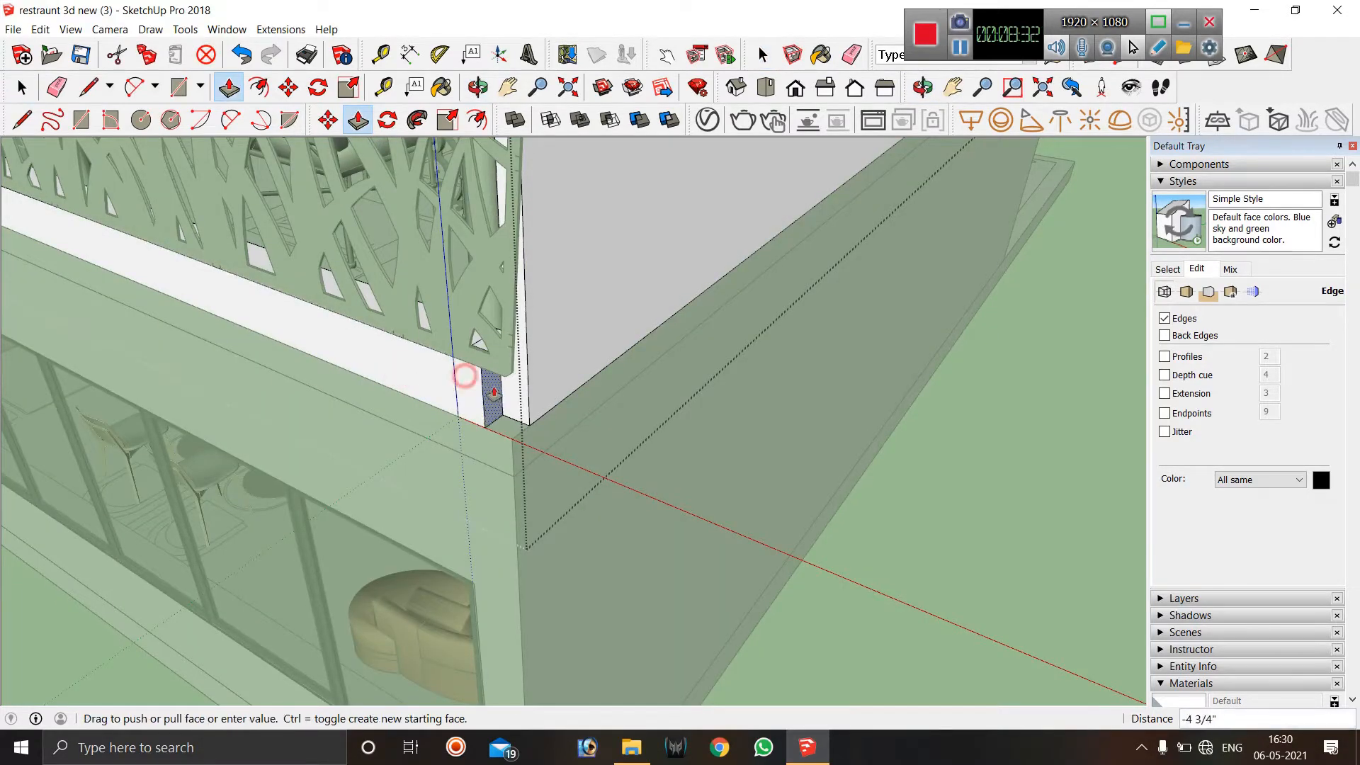
click(527, 352)
scroll(595, 416, down, 5)
key(space)
click(914, 393)
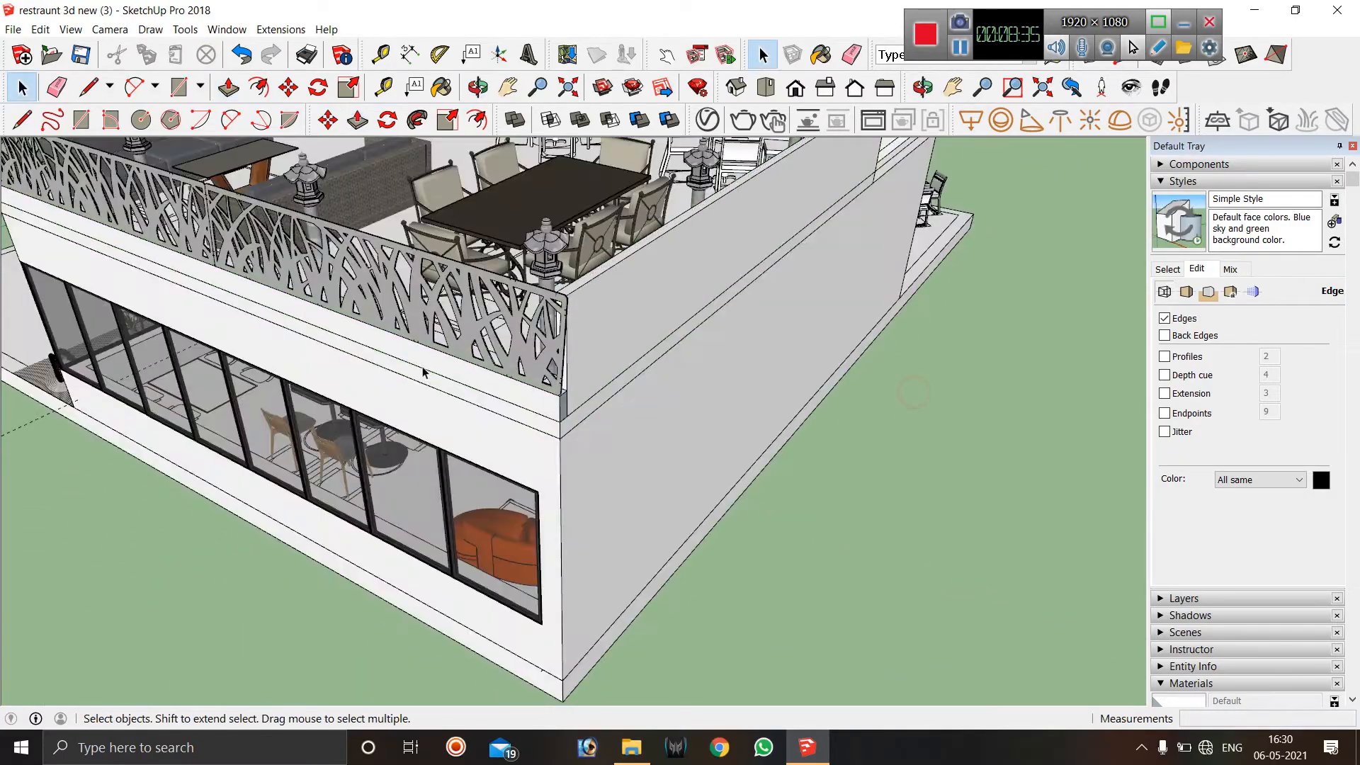
Examine the whole building with its furnished terrace, railing, staircase and entrance garden from several outside angles.
middle_drag(423, 371, 546, 358)
middle_drag(442, 346, 477, 398)
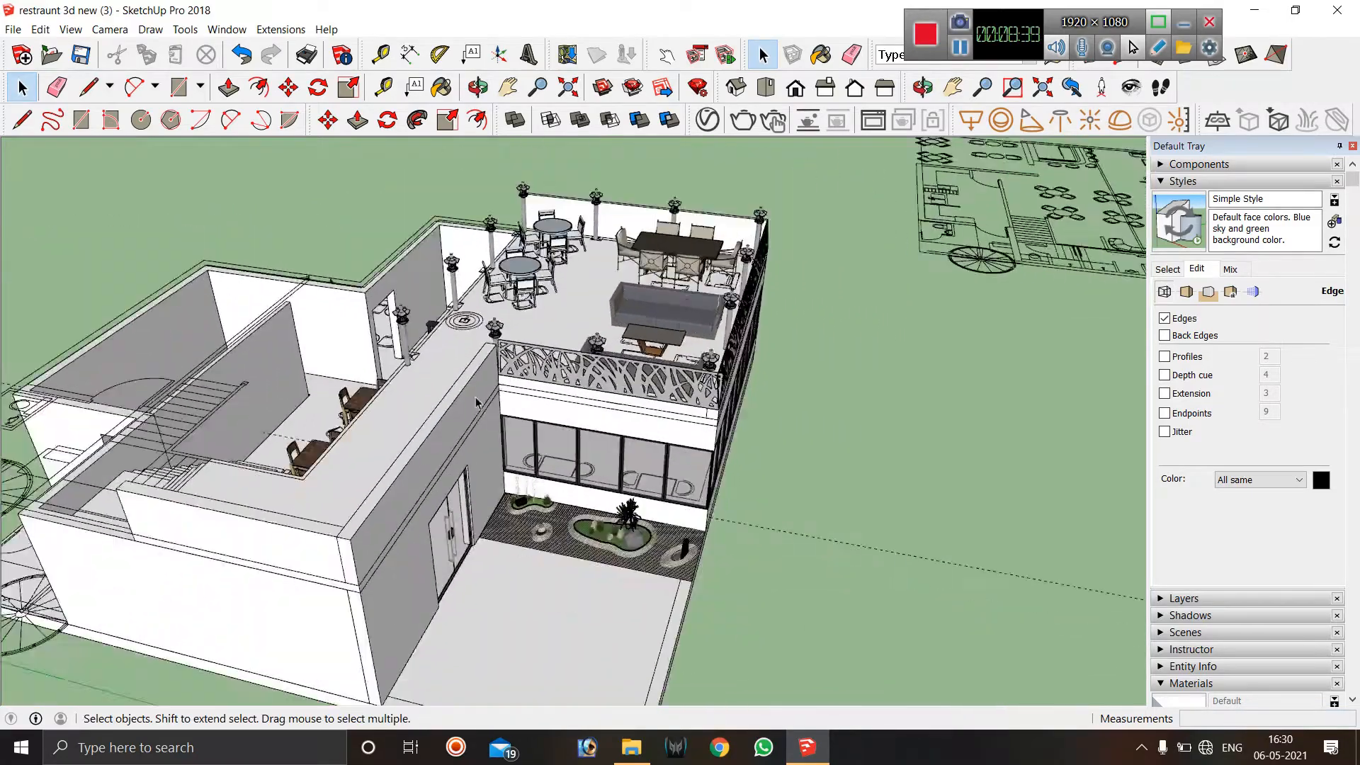
scroll(476, 403, down, 3)
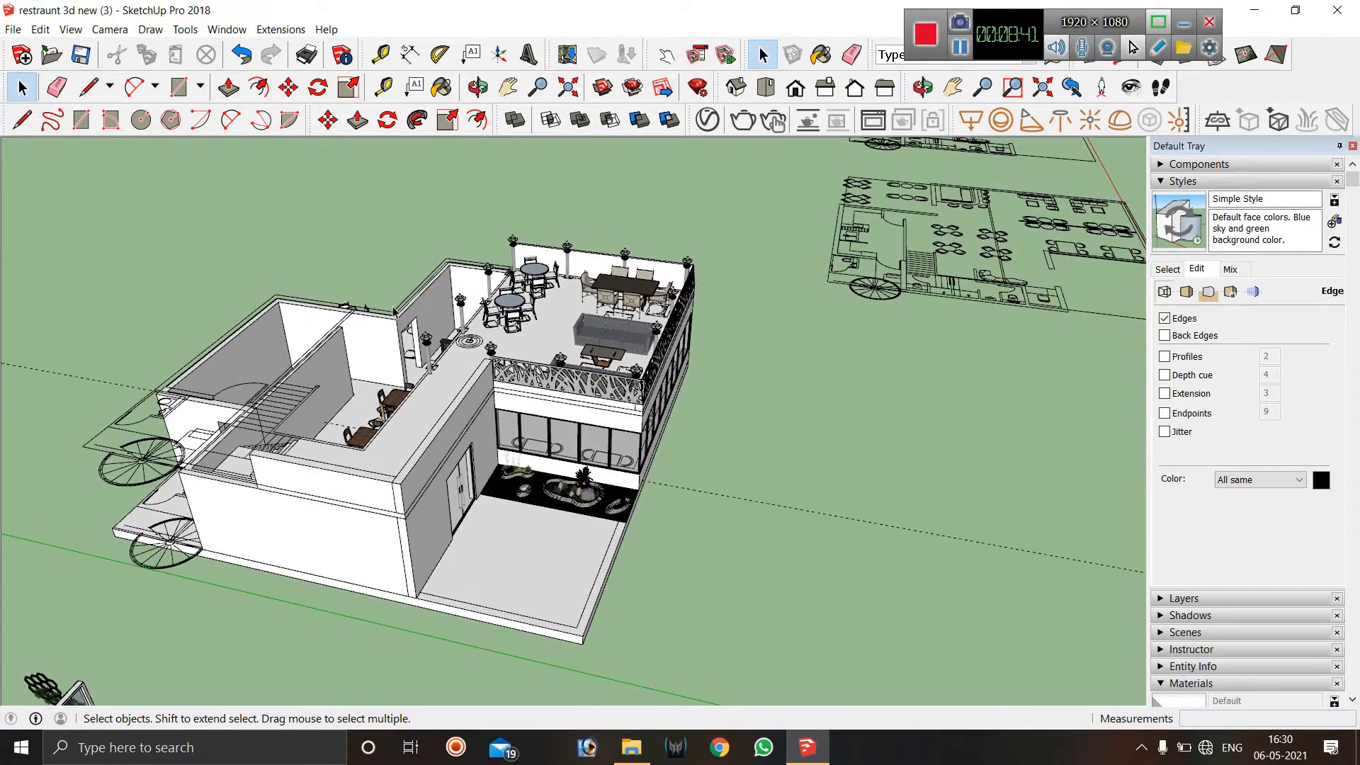
middle_drag(403, 448, 248, 491)
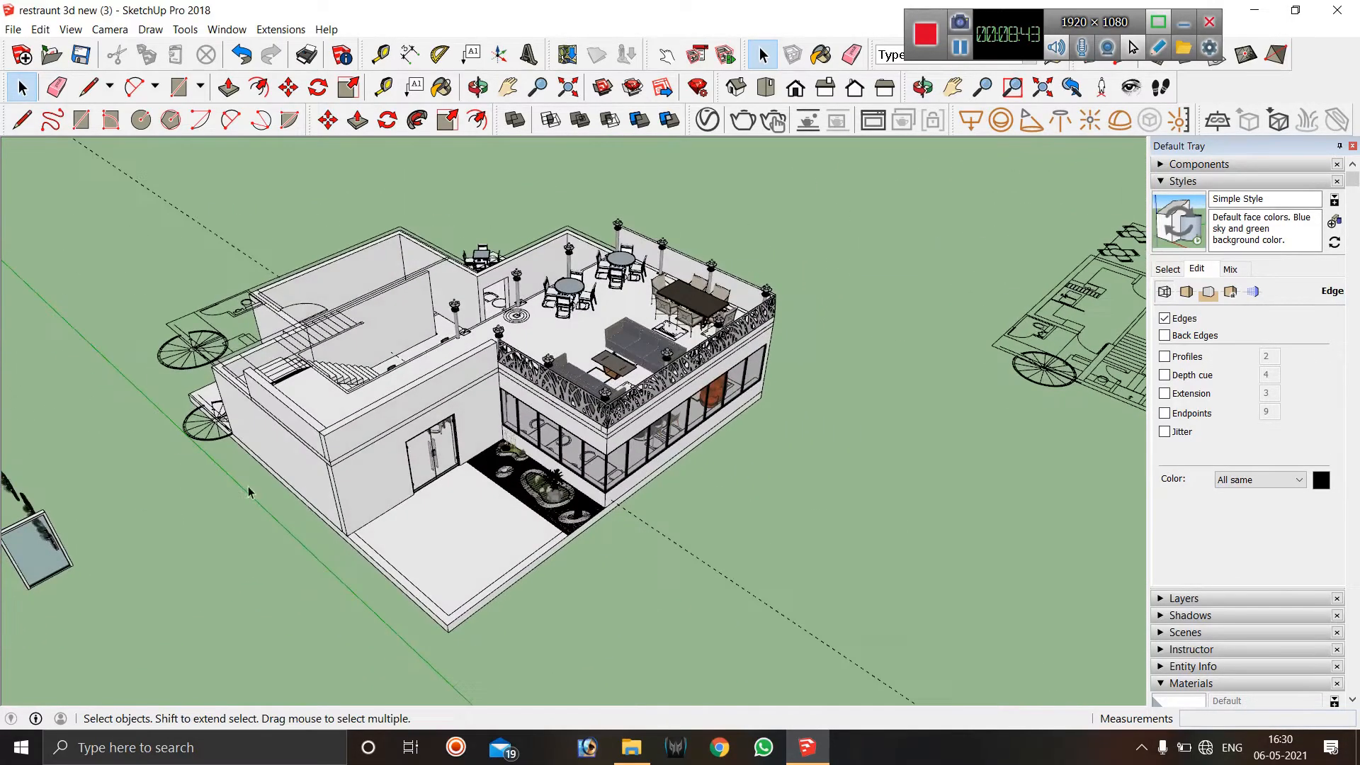
scroll(280, 293, up, 3)
scroll(279, 363, up, 1)
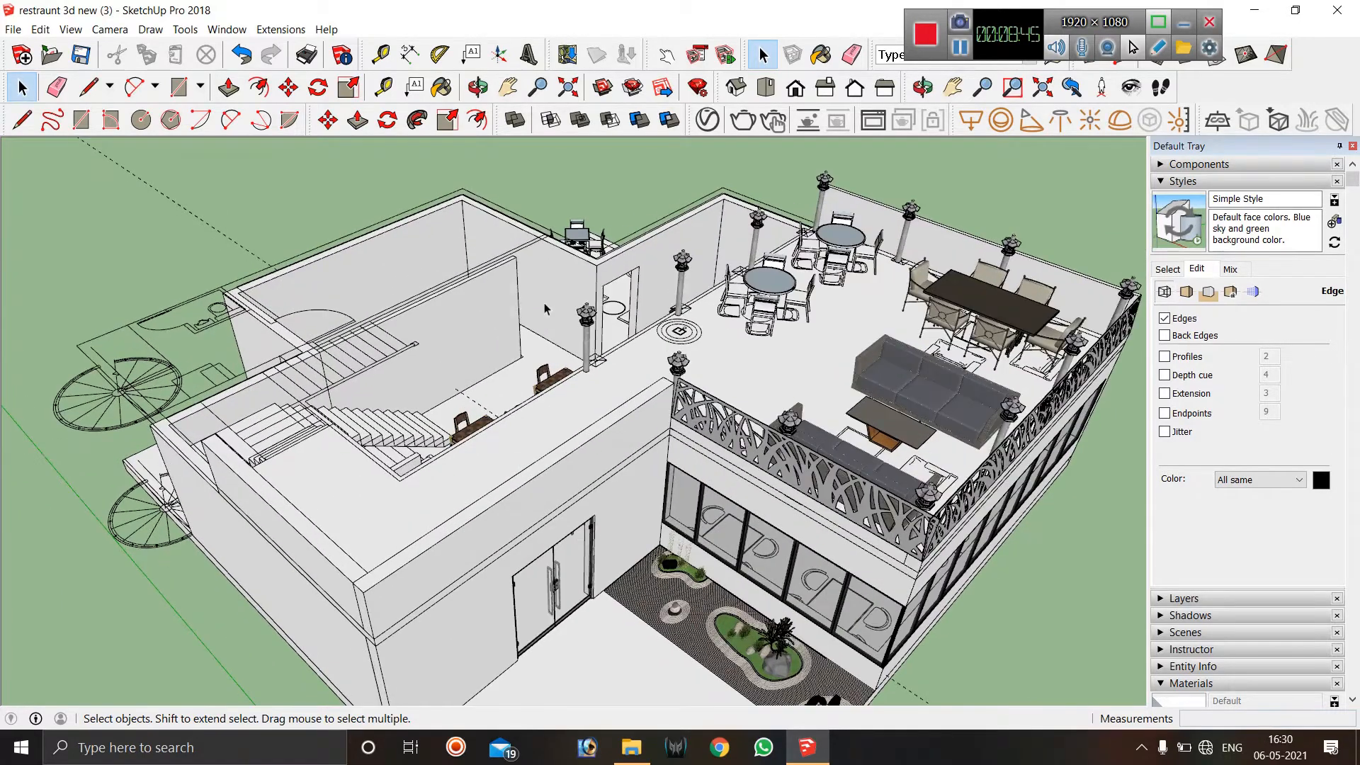
scroll(575, 379, down, 1)
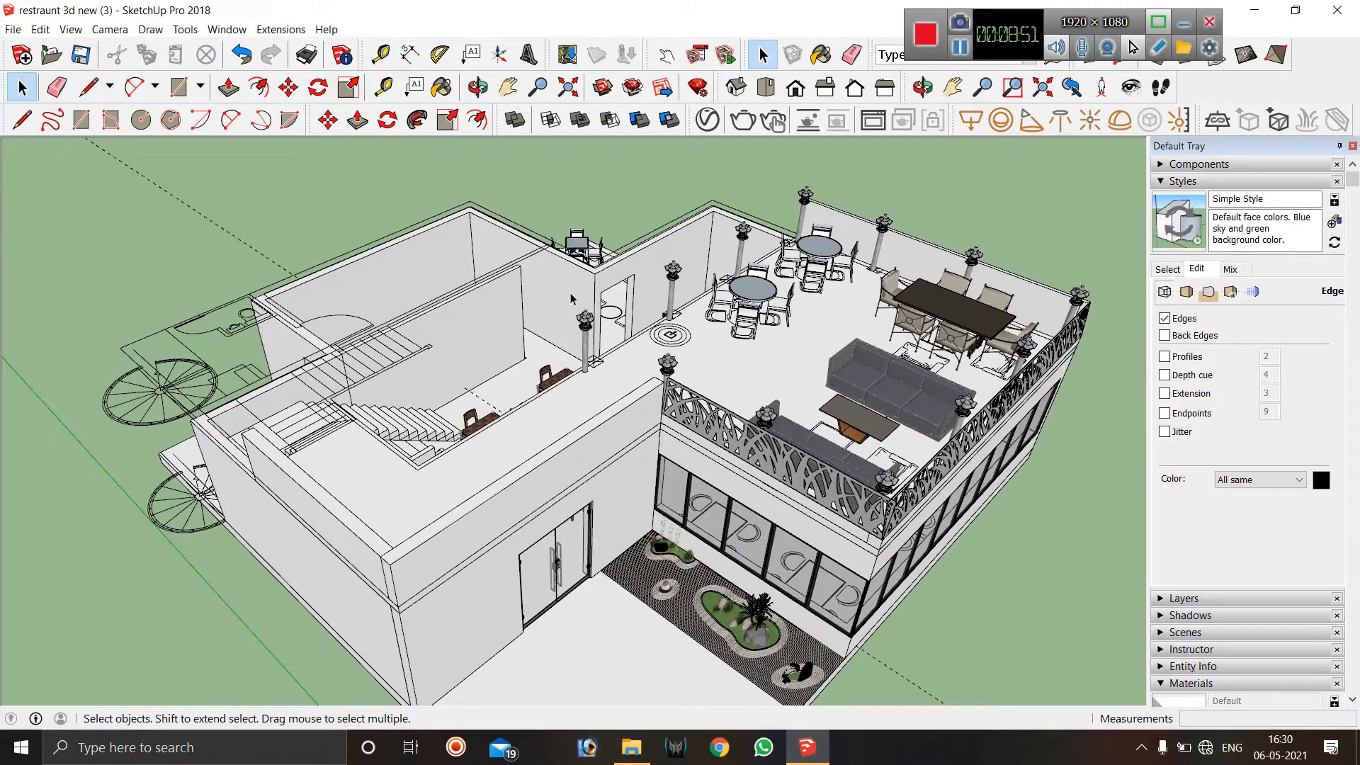
Draw a rectangle on top of the low wall at the staircase landing, spanning from the terrace wall to the stair side wall.
middle_drag(593, 286, 63, 556)
middle_drag(704, 376, 125, 320)
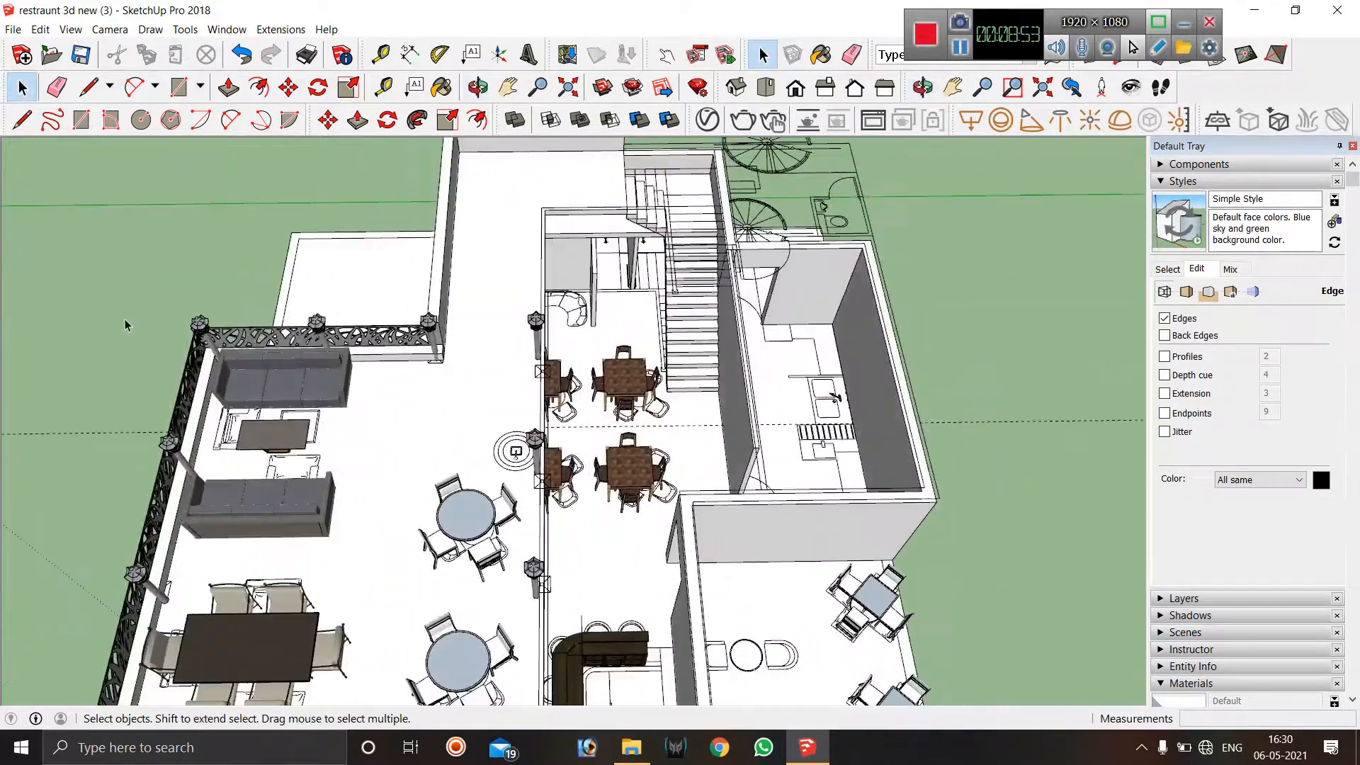
scroll(567, 496, down, 3)
scroll(640, 232, up, 6)
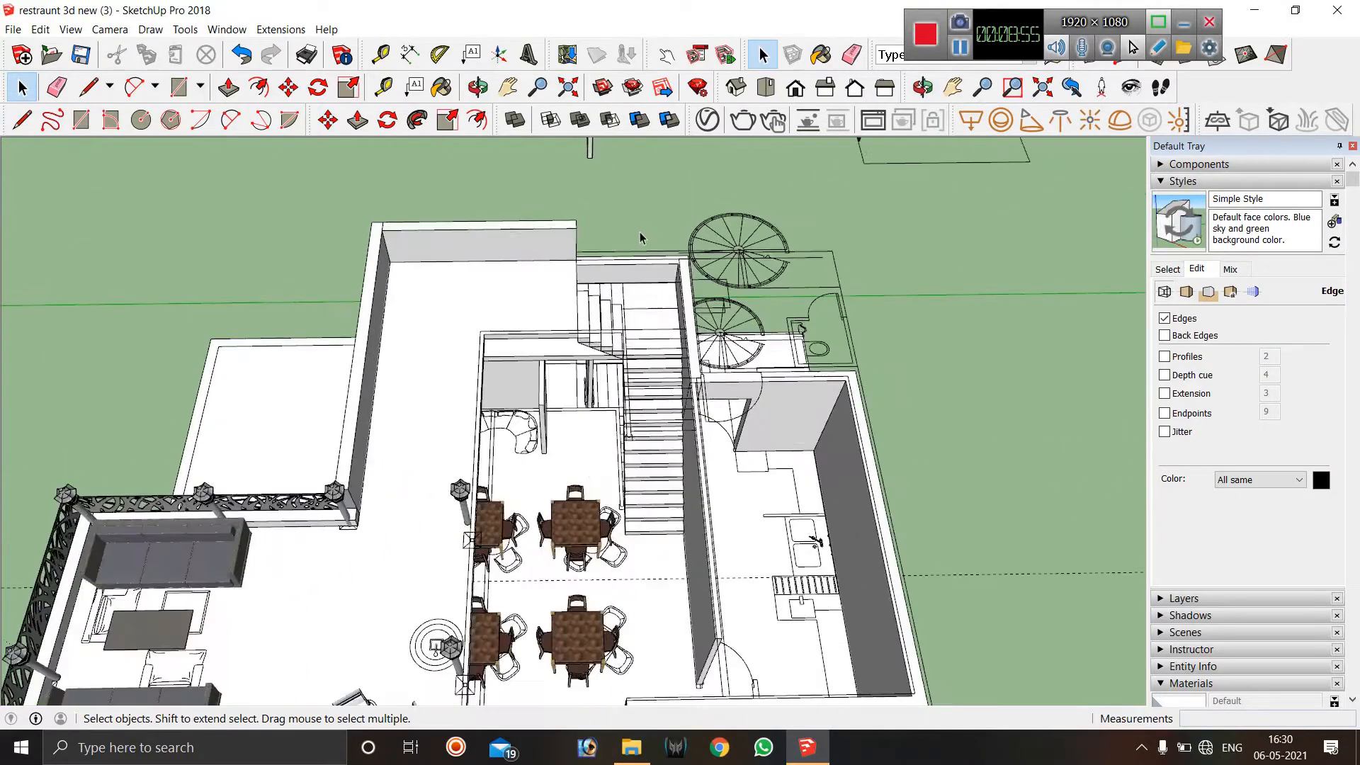
middle_drag(650, 249, 567, 312)
scroll(680, 299, up, 5)
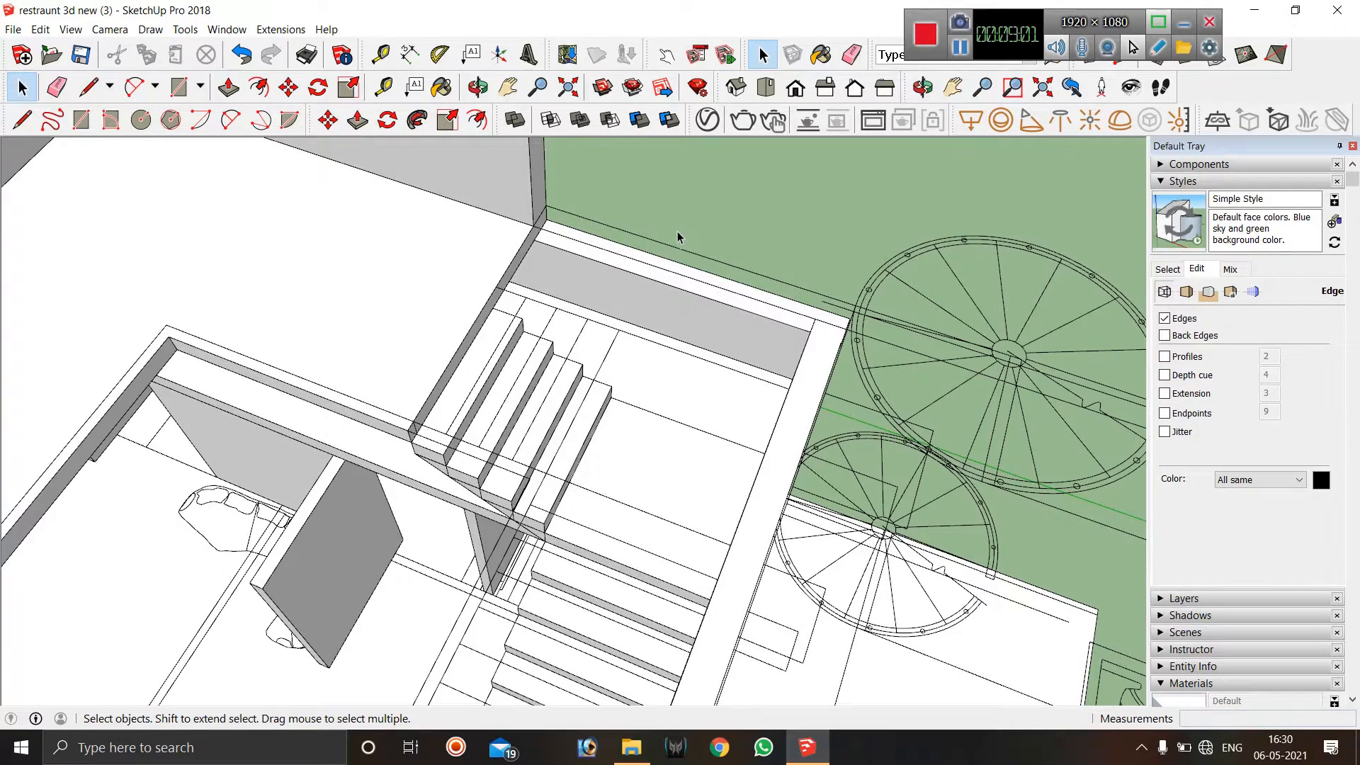
key(r)
click(547, 219)
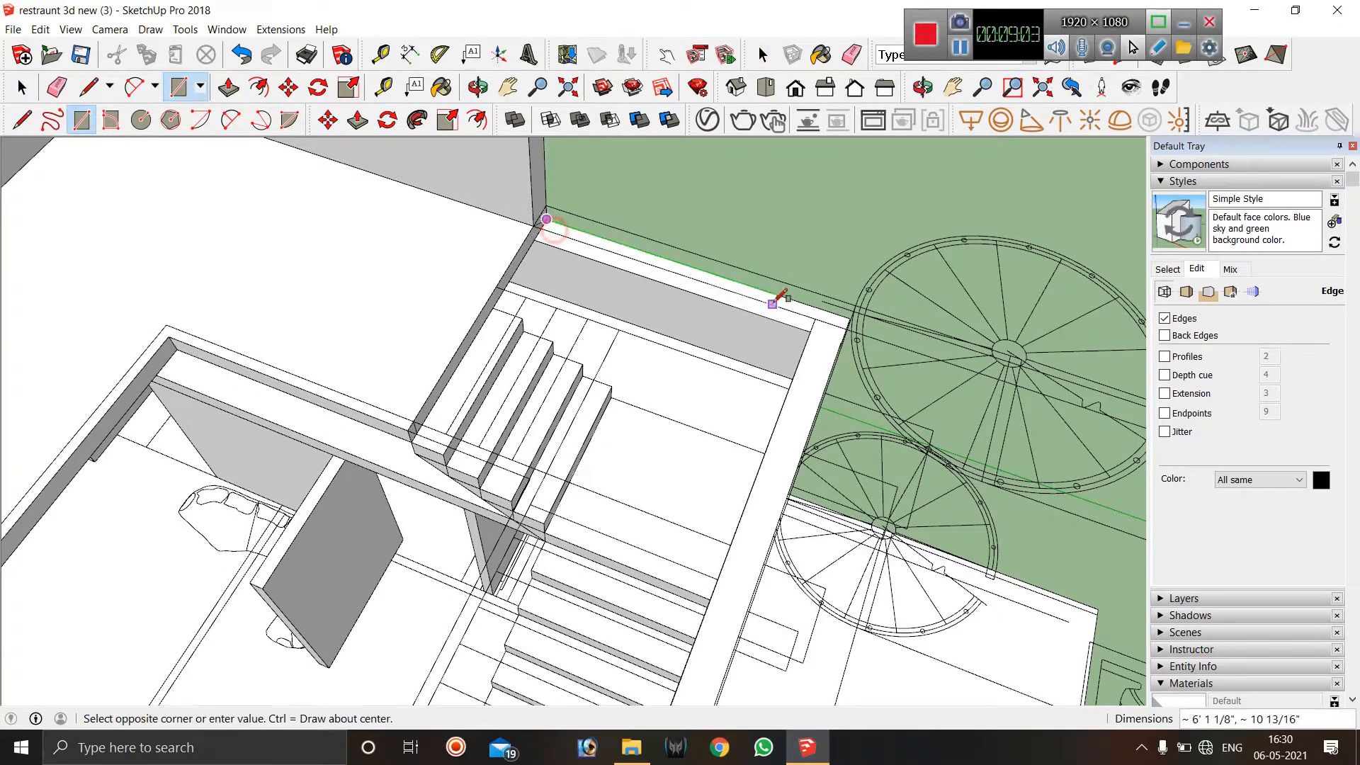
click(808, 331)
key(space)
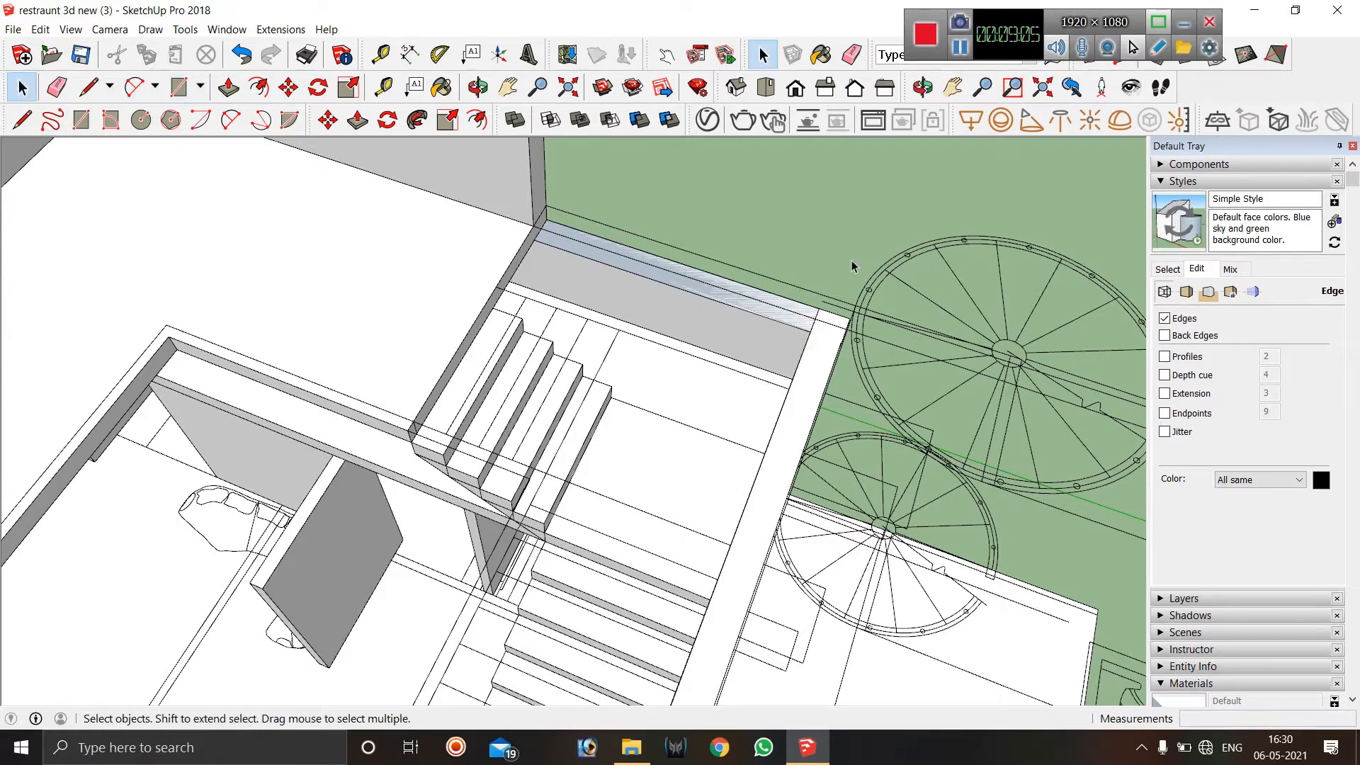
Group the rectangle on the landing wall with its edges and open the group for editing.
double_click(686, 287)
right_click(687, 285)
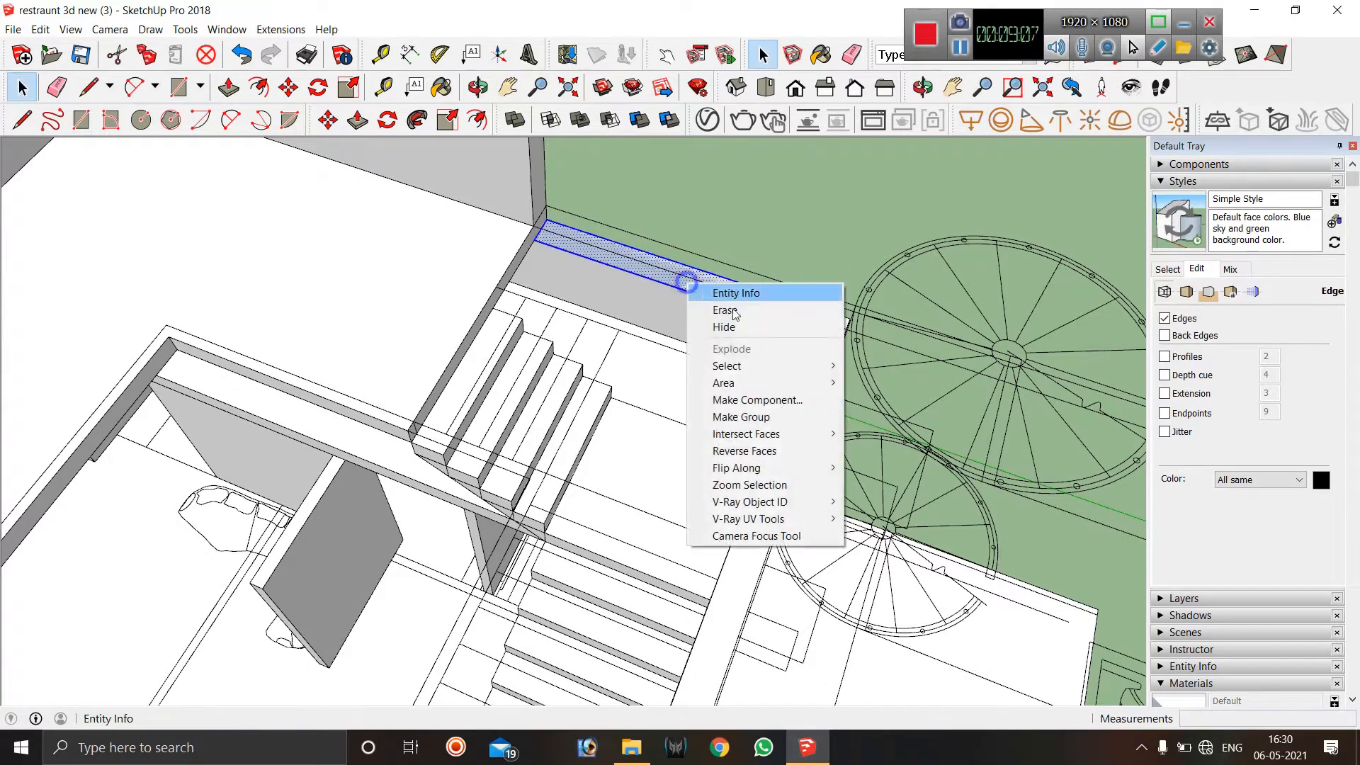
click(778, 422)
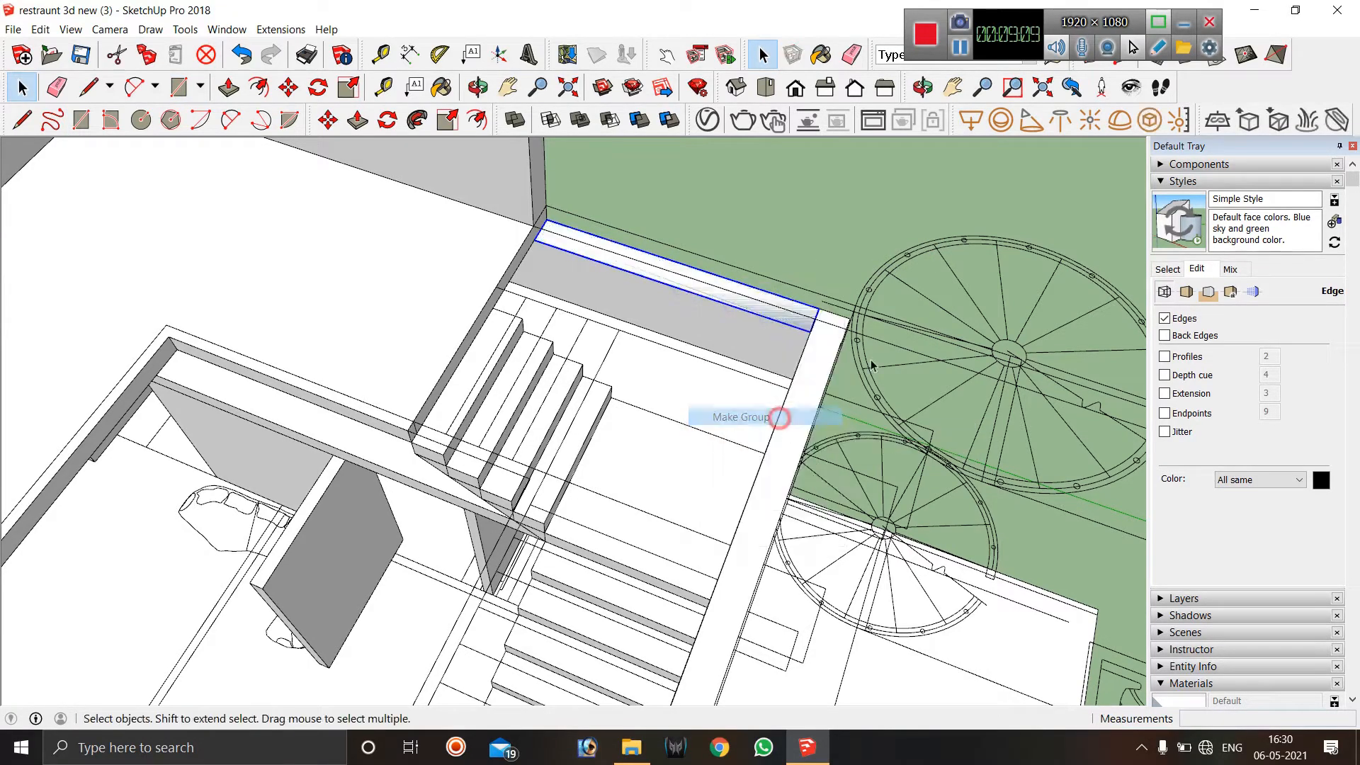
double_click(708, 292)
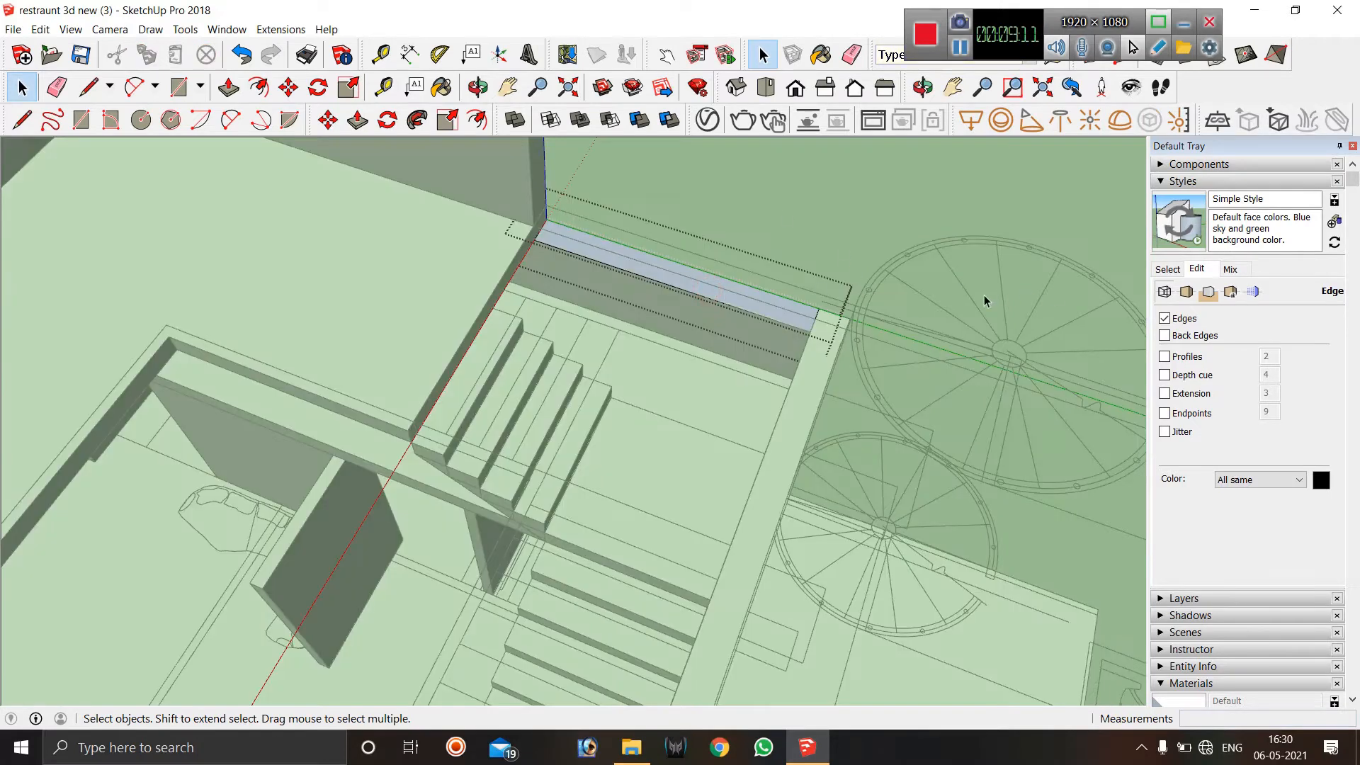
Draw a rectangle about 10' by 9" on top of the stair side wall, from the landing corner to the cross wall.
key(r)
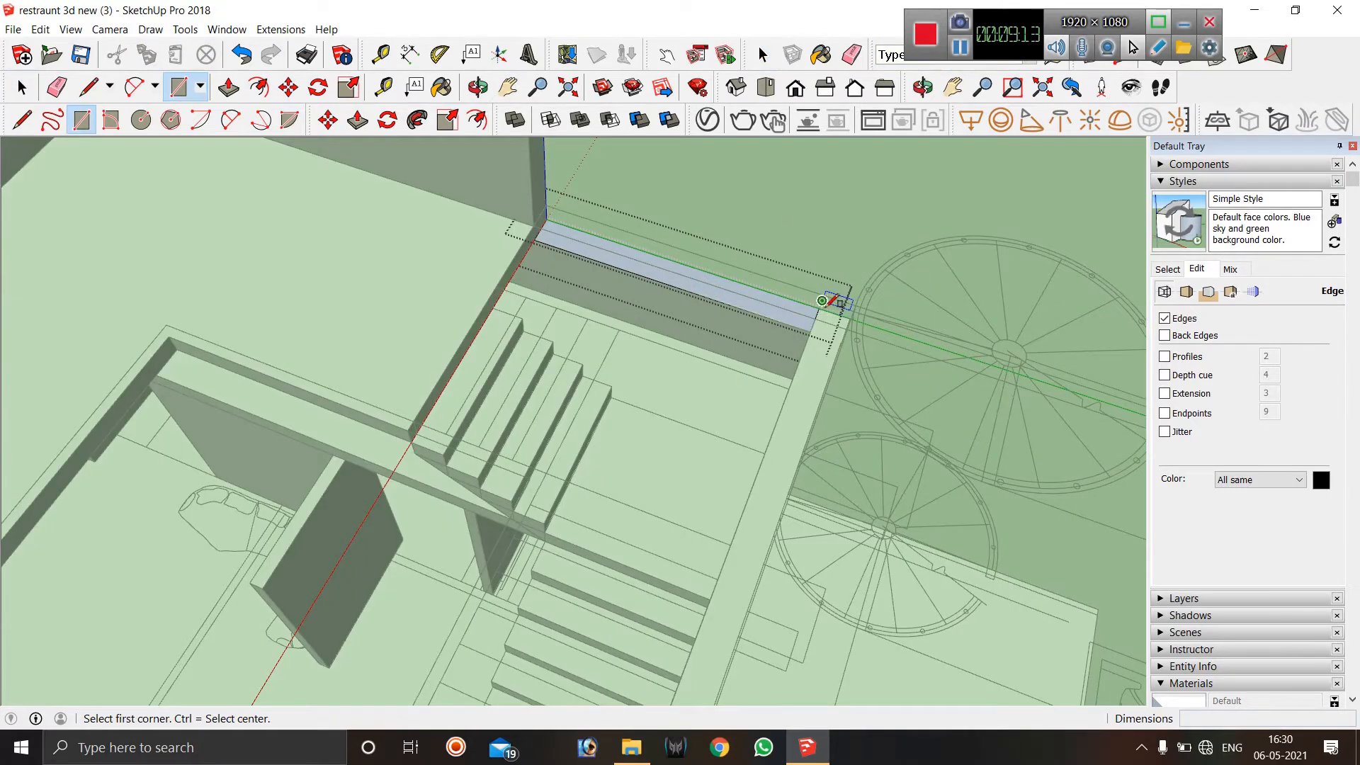
scroll(820, 309, up, 3)
click(820, 309)
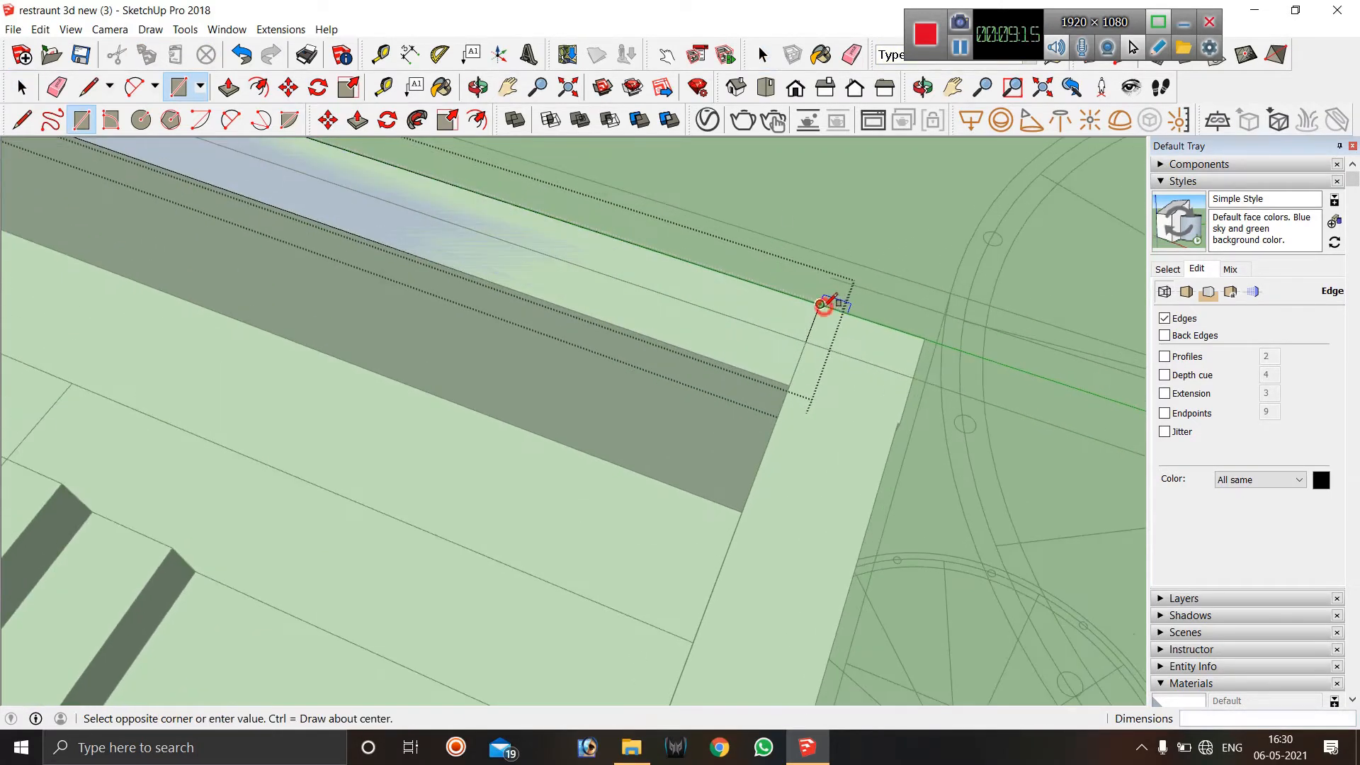
scroll(849, 367, down, 8)
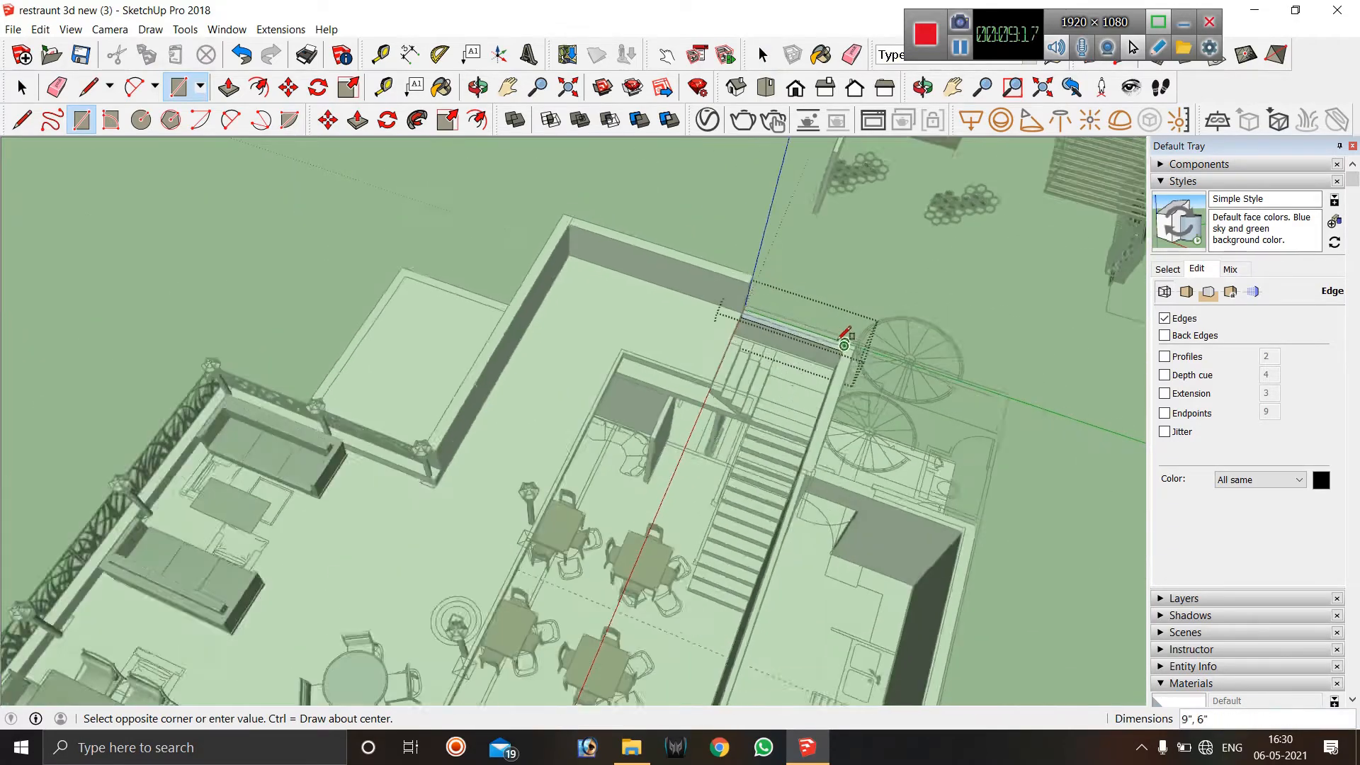
scroll(843, 339, up, 10)
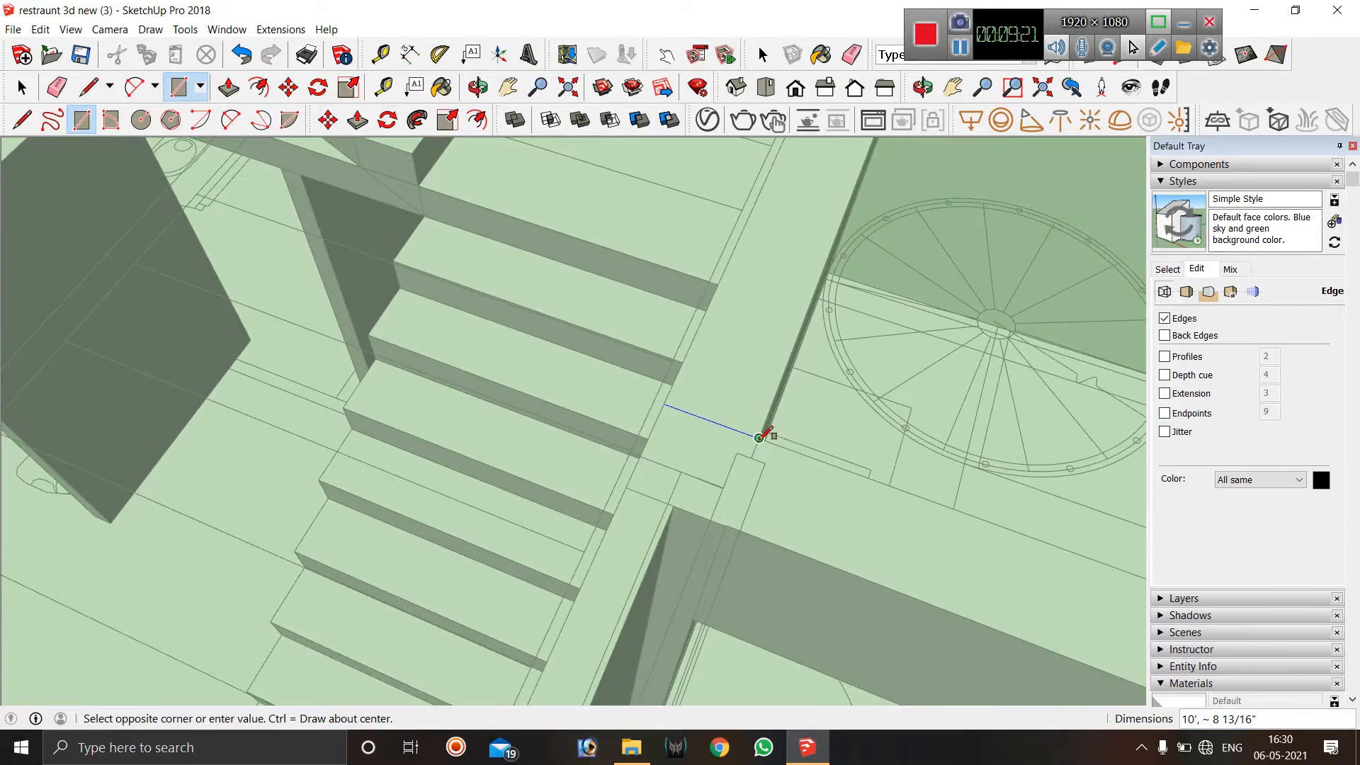
click(759, 437)
Add a 10' by 9" rectangle on top of the cross wall between the stair side wall and the kitchen's outer wall.
click(664, 403)
scroll(687, 439, down, 8)
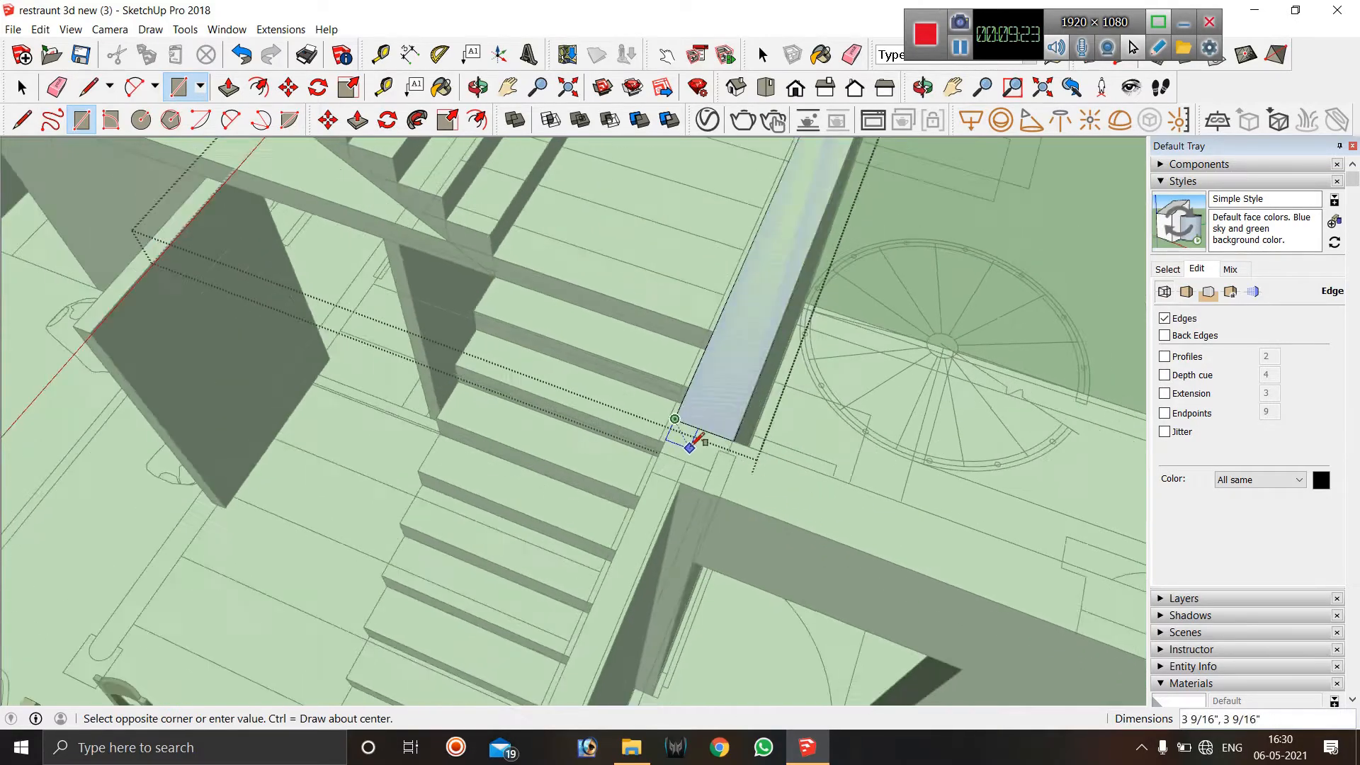
scroll(811, 538, up, 6)
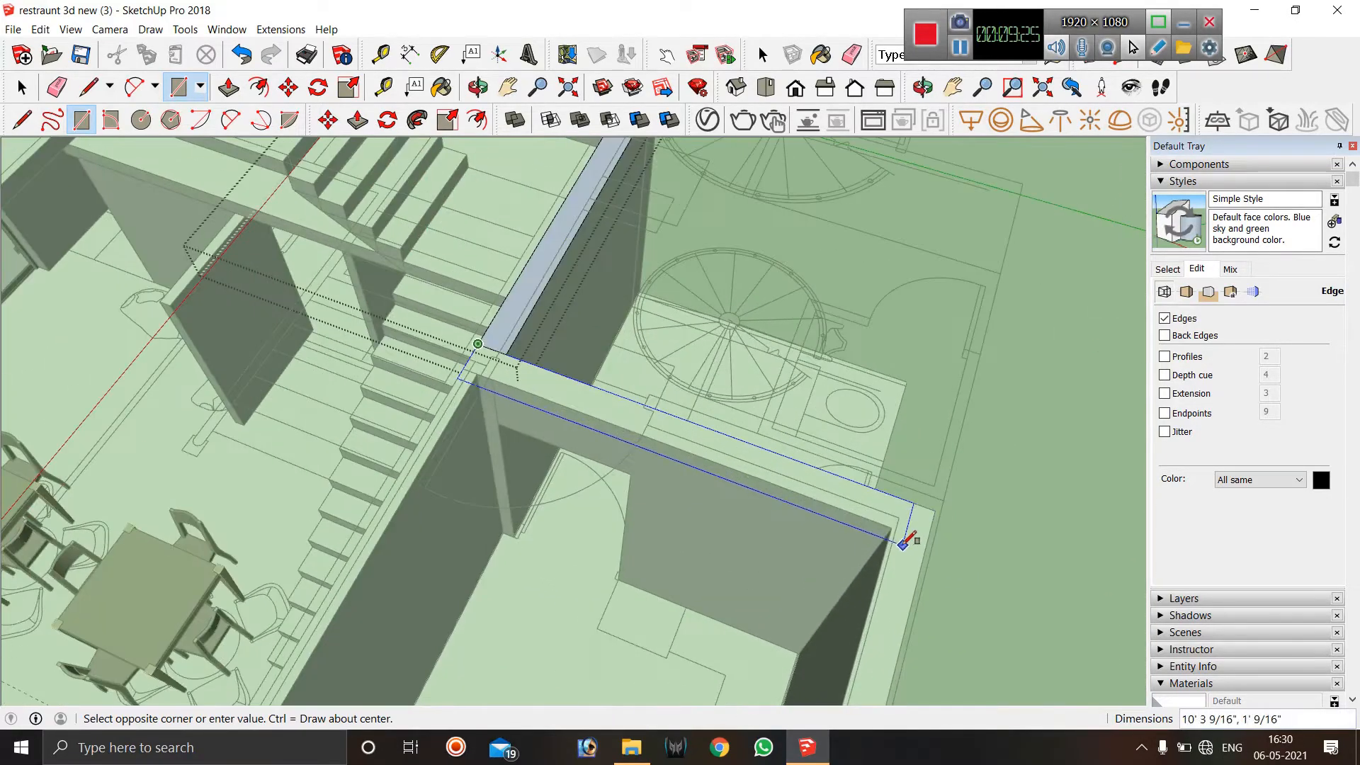
click(892, 528)
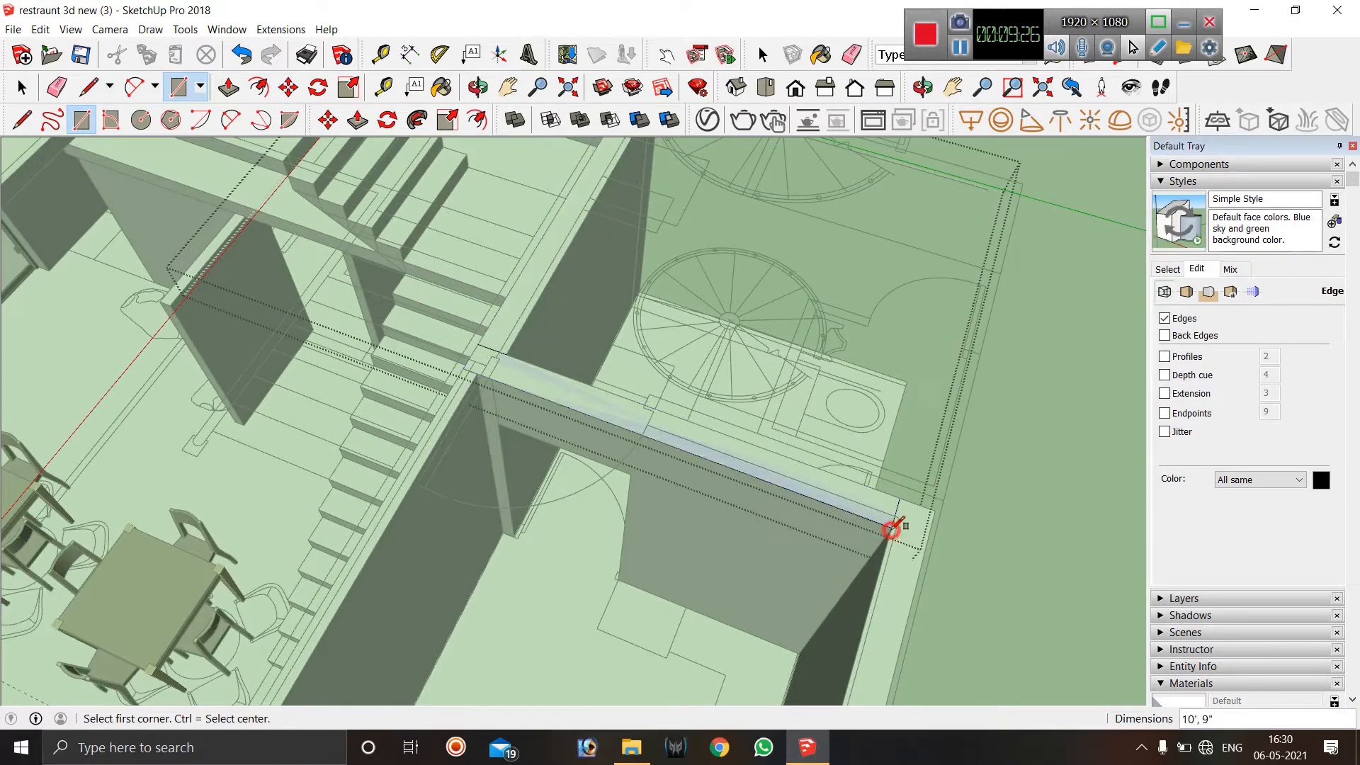
Draw a 21' 6" by 9" rectangle along the top of the kitchen's outer side wall, up to its front corner.
click(901, 496)
scroll(885, 464, down, 6)
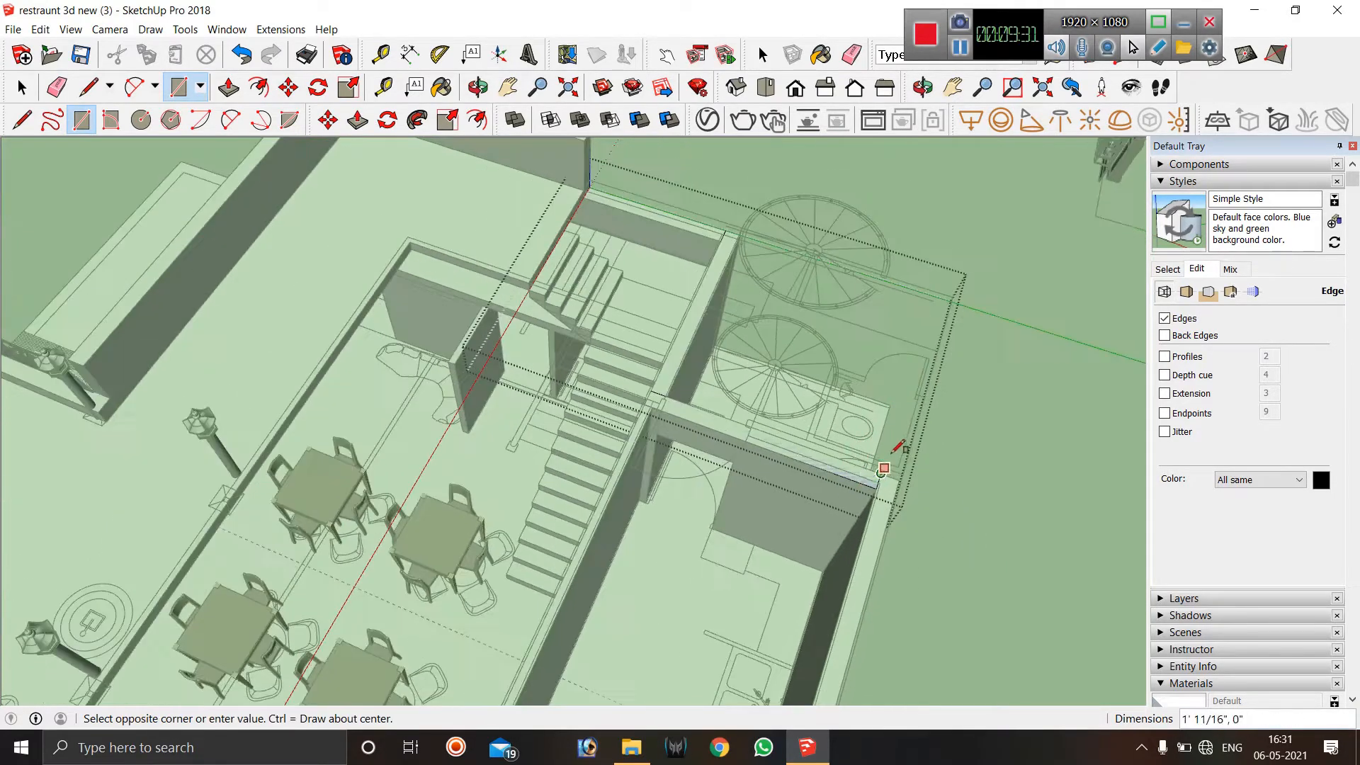
scroll(882, 472, up, 2)
scroll(877, 476, down, 3)
scroll(836, 645, up, 8)
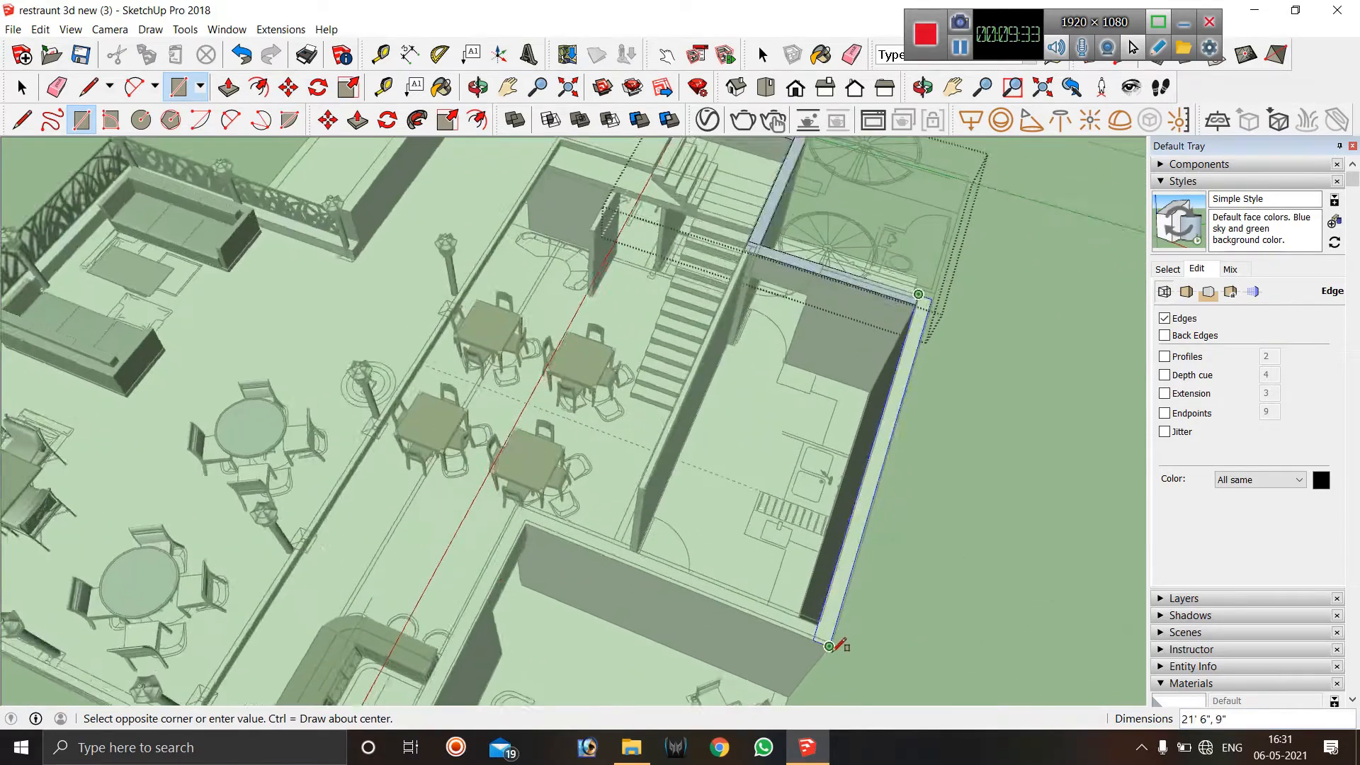
click(829, 641)
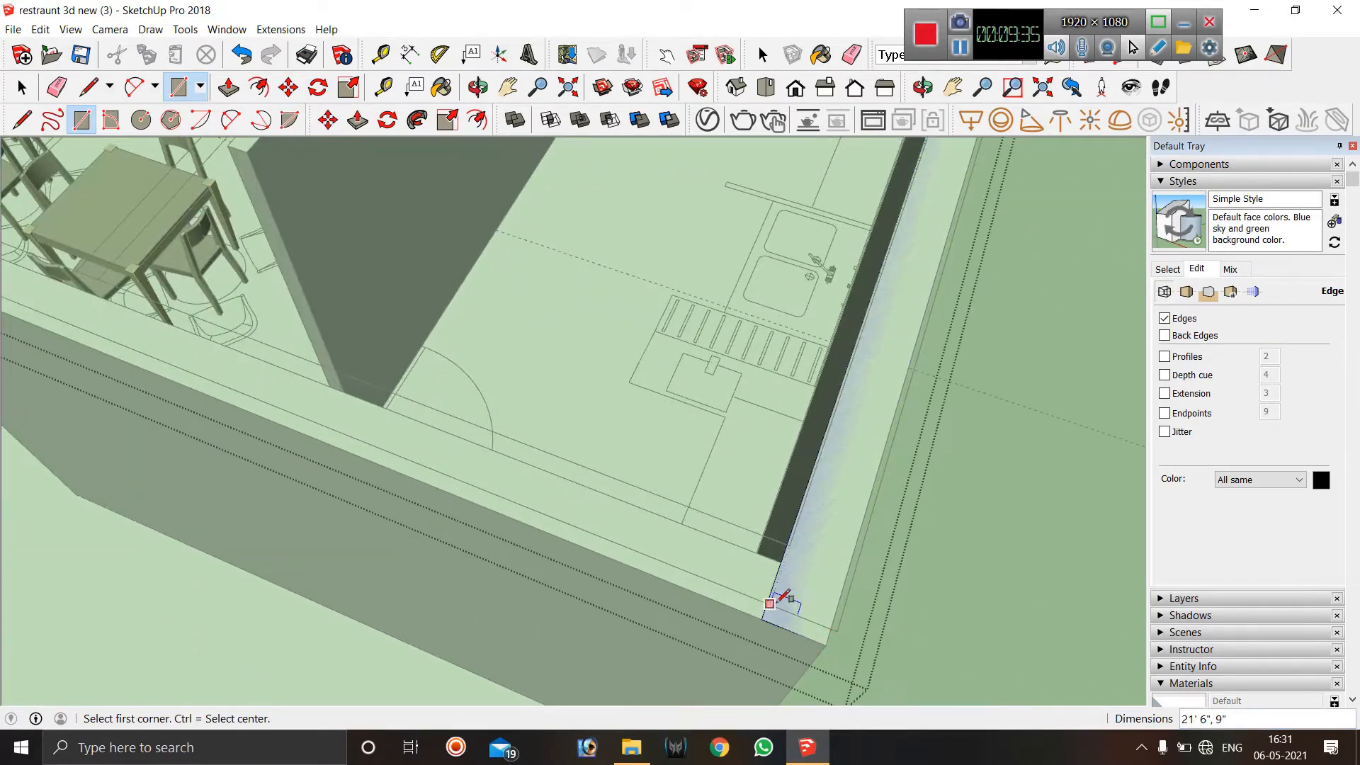
Continue the outline with a 15' by 9" rectangle on the wall between the kitchen and the outdoor seating area.
click(762, 618)
scroll(709, 549, down, 5)
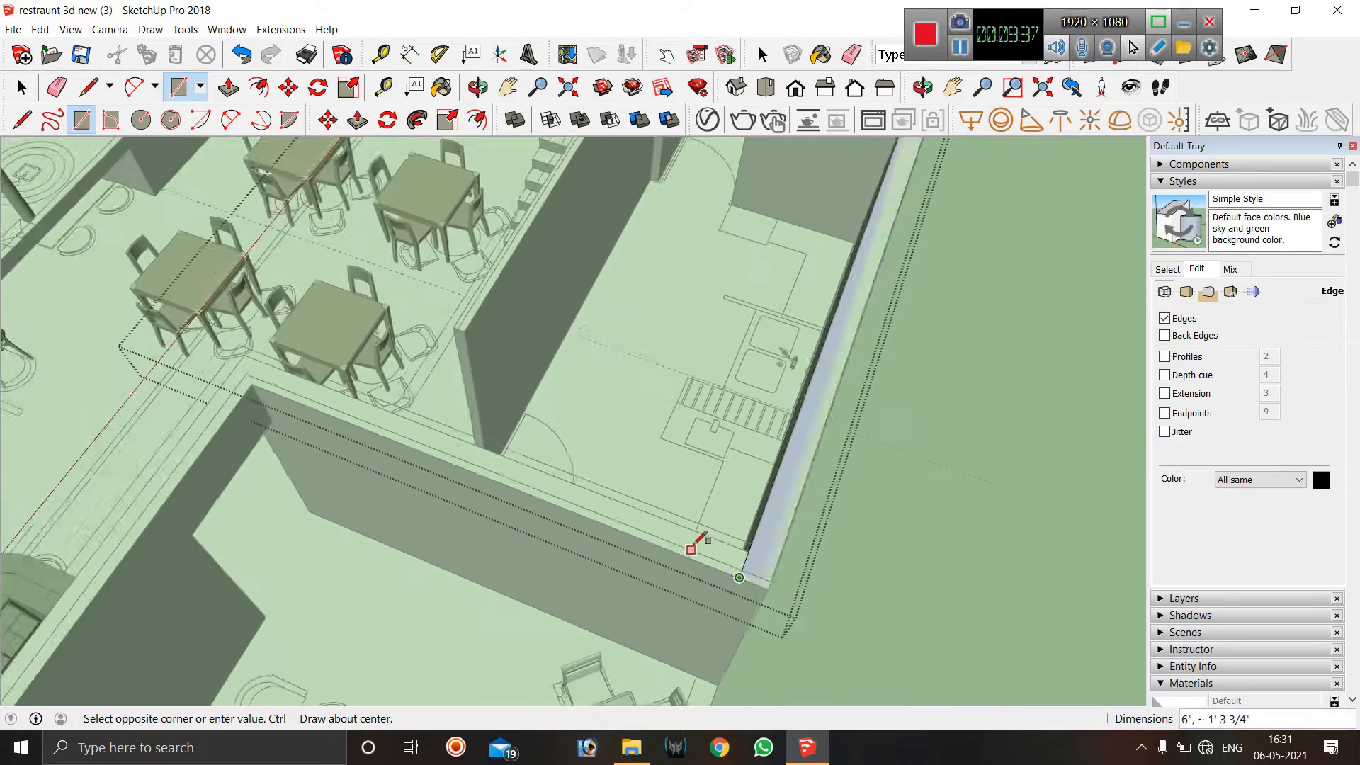
scroll(430, 457, up, 5)
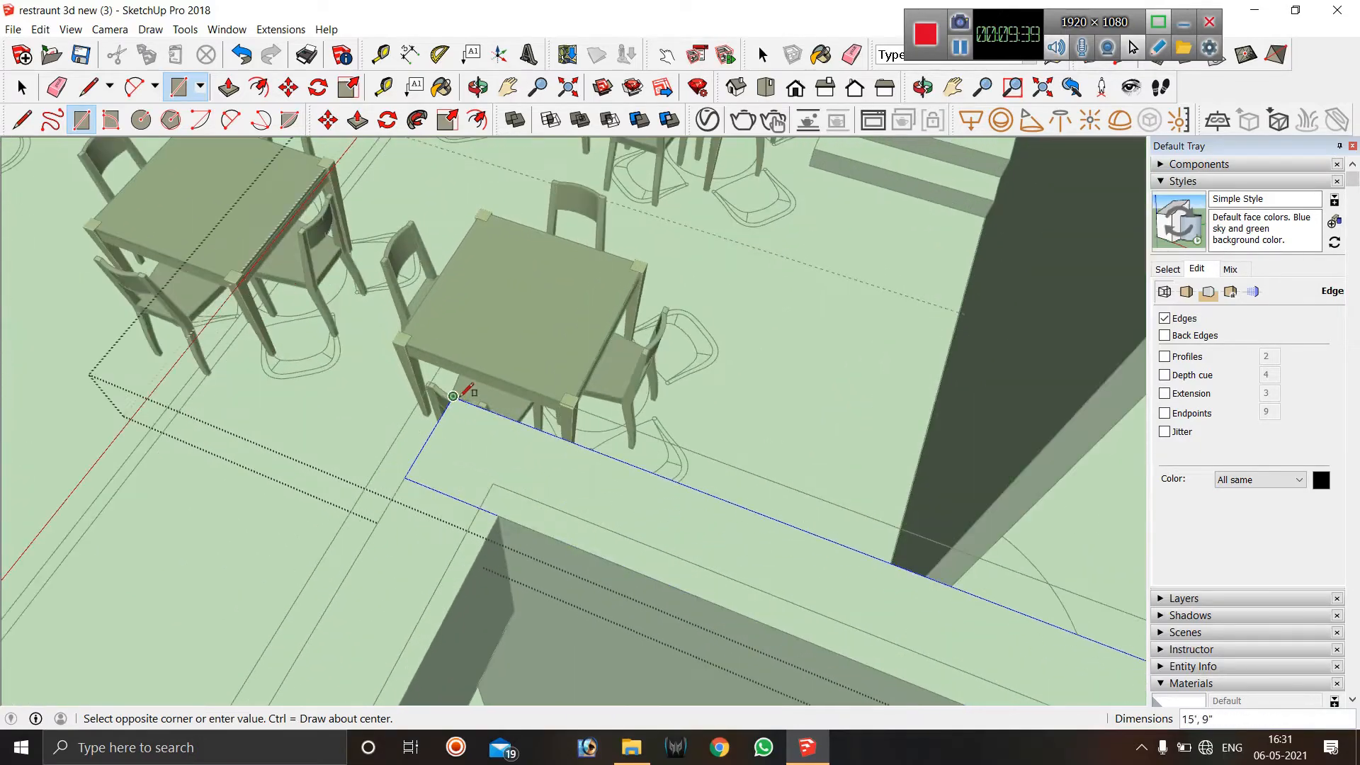
click(430, 457)
scroll(454, 395, down, 2)
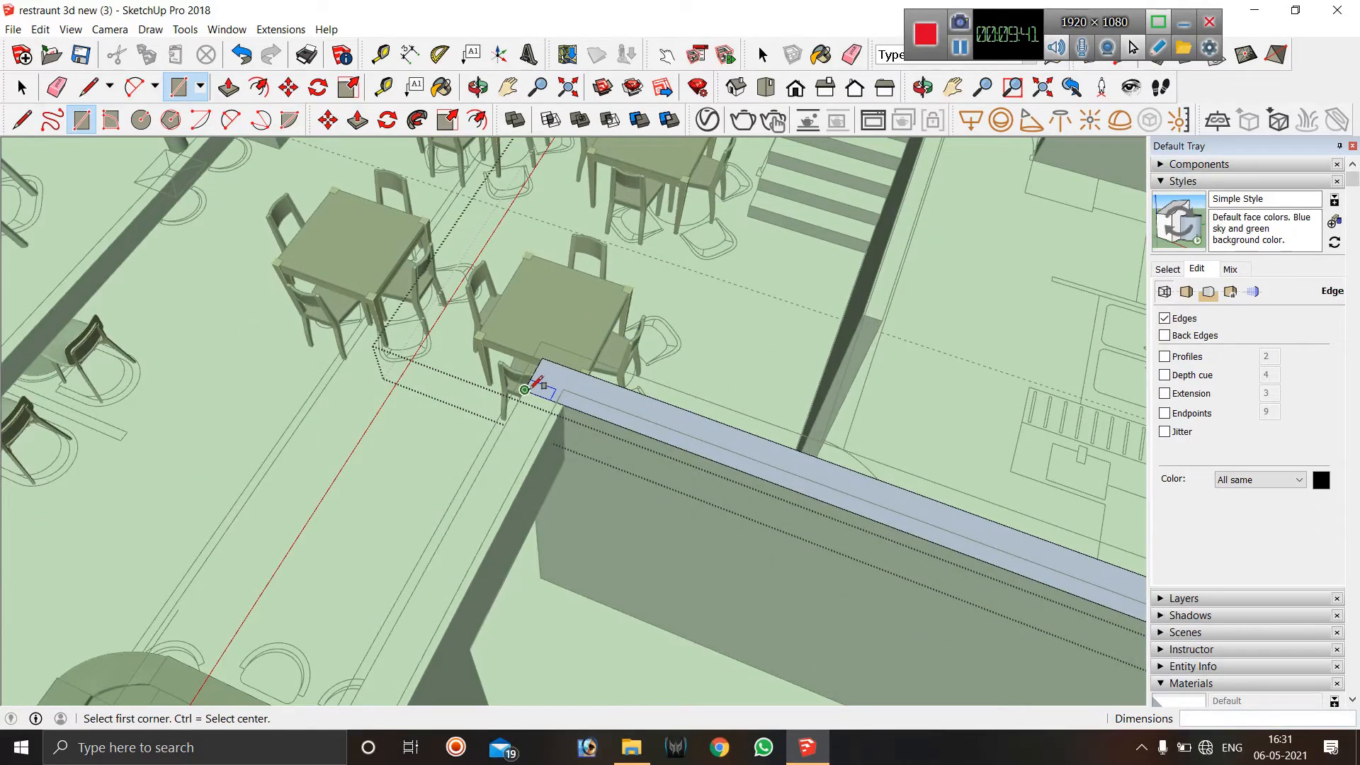
Draw a rectangle on top of the wall between the service counter and the outdoor seating, reaching the front corner.
click(528, 388)
scroll(819, 304, down, 4)
scroll(691, 508, up, 6)
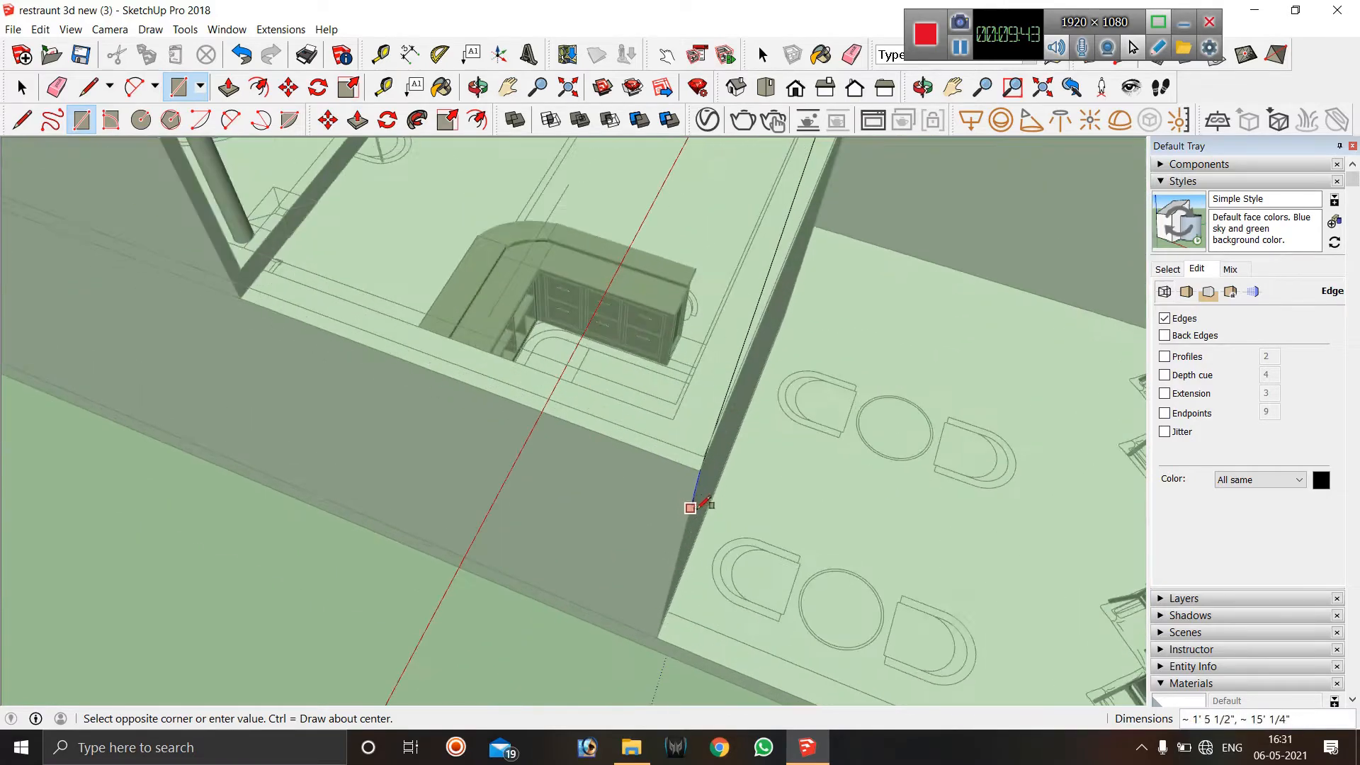
scroll(698, 508, up, 2)
click(703, 452)
scroll(874, 617, down, 3)
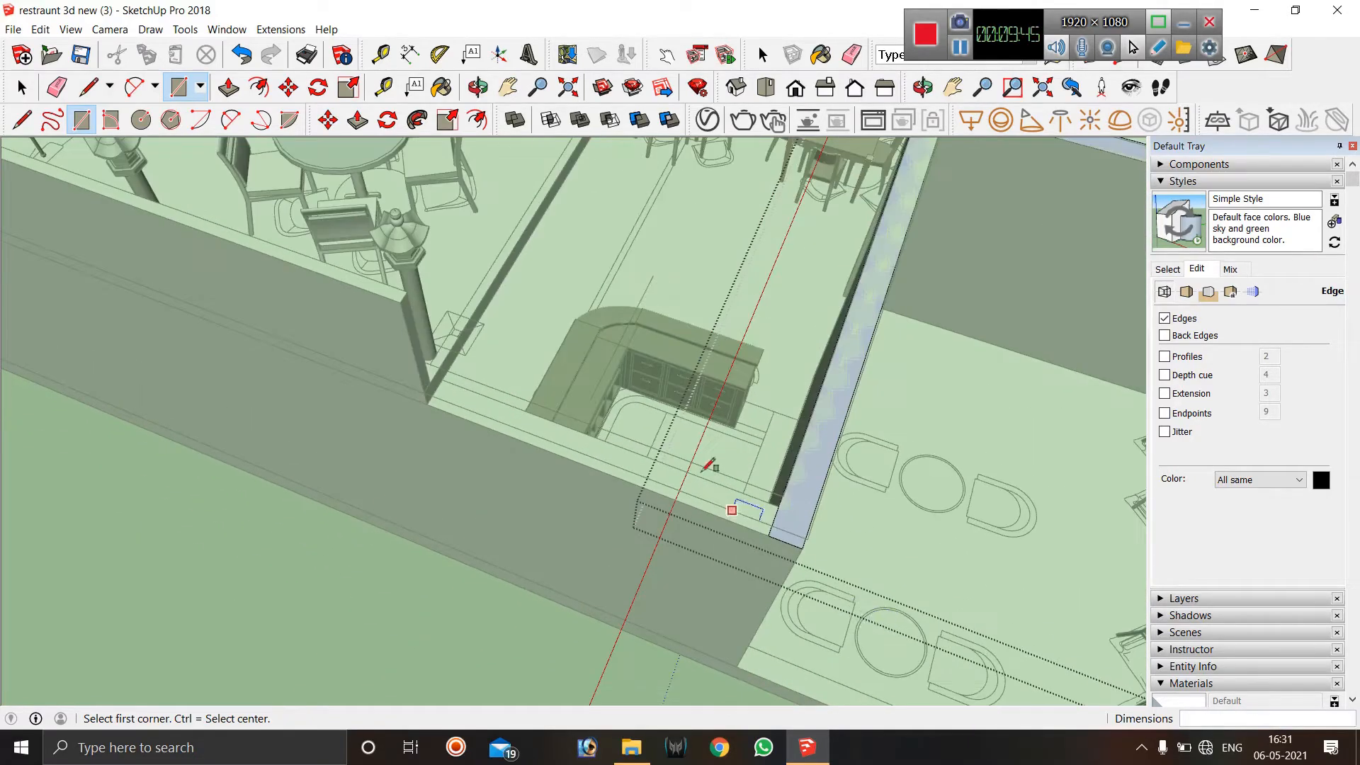
Draw a rectangle about 8' 3 1/4" by 9" on the front wall beside the service counter, ending at the terrace wall.
scroll(709, 466, up, 3)
click(901, 589)
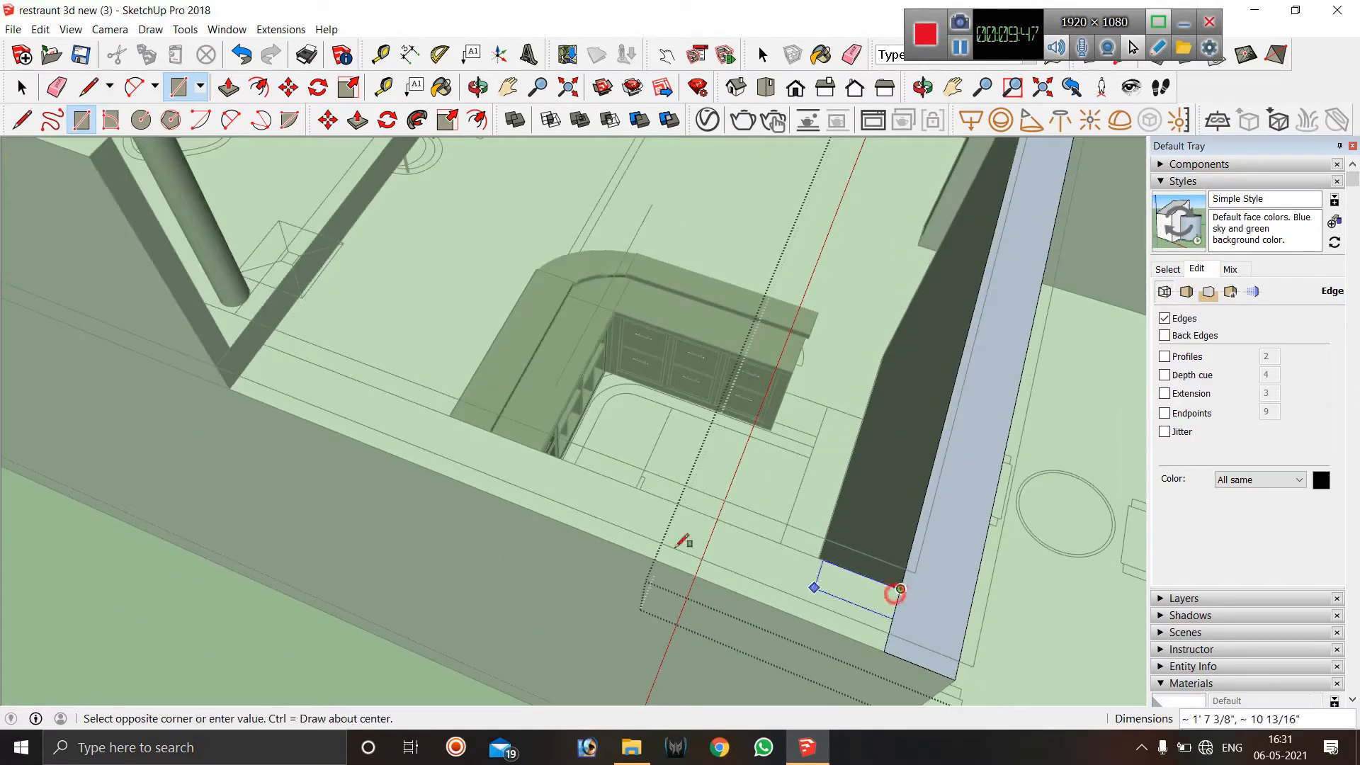
click(230, 387)
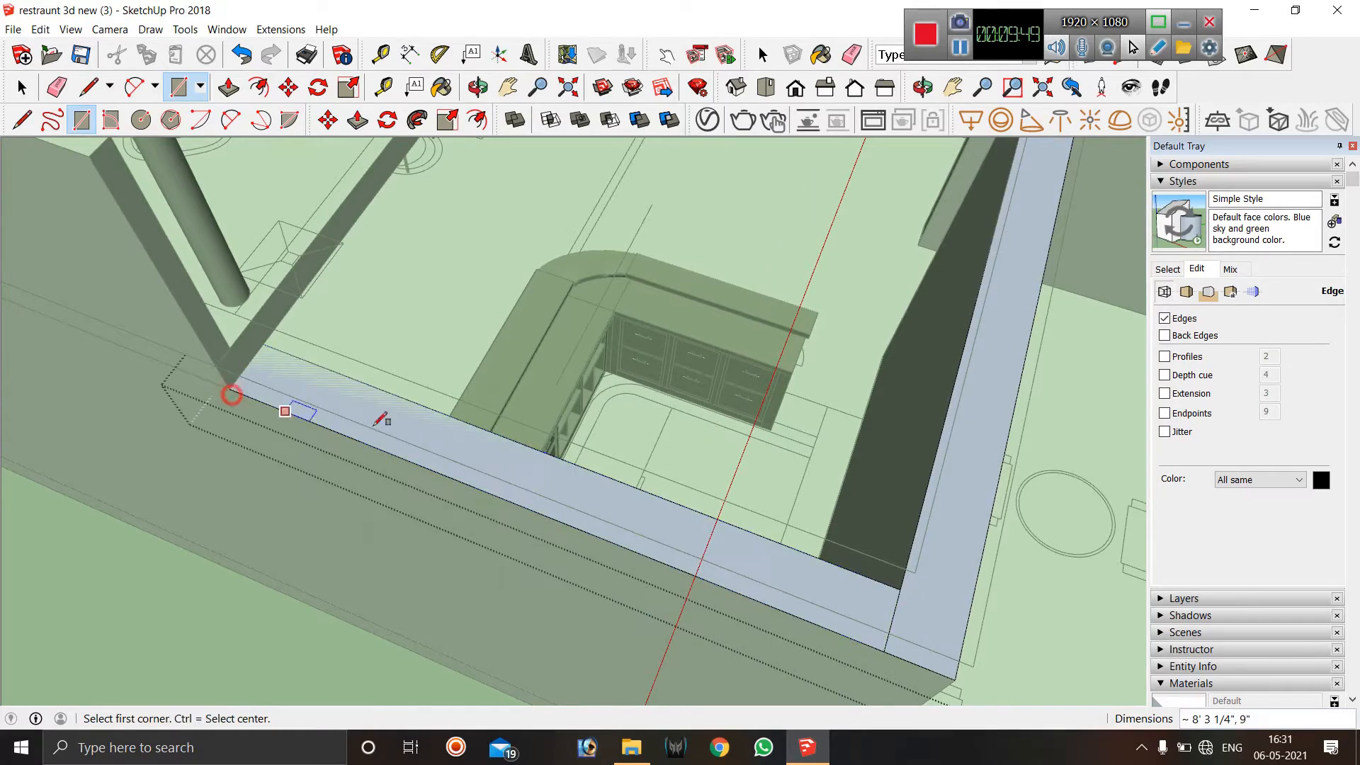
Erase the dividing edges between the wall-top rectangles at the corners around the outdoor seating area.
scroll(383, 418, down, 3)
key(e)
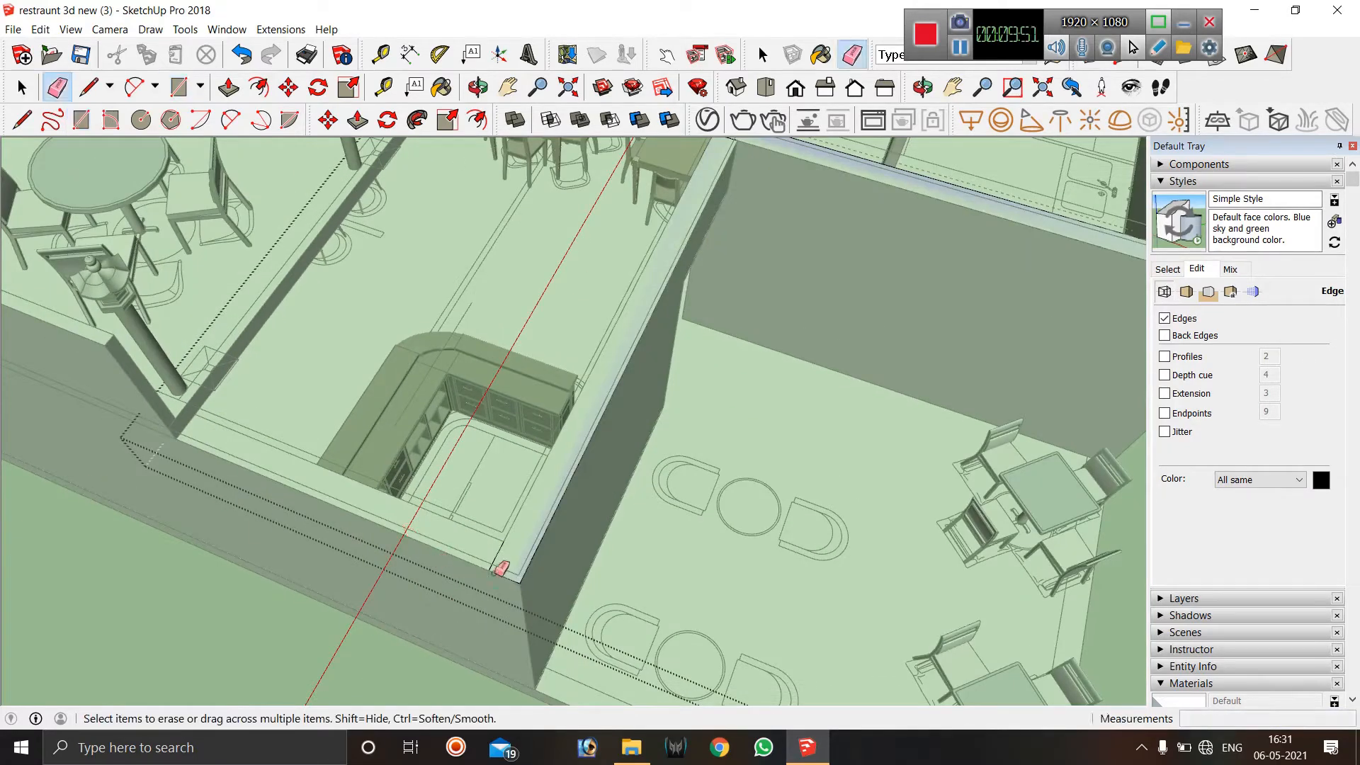
scroll(494, 555, up, 3)
scroll(304, 597, down, 3)
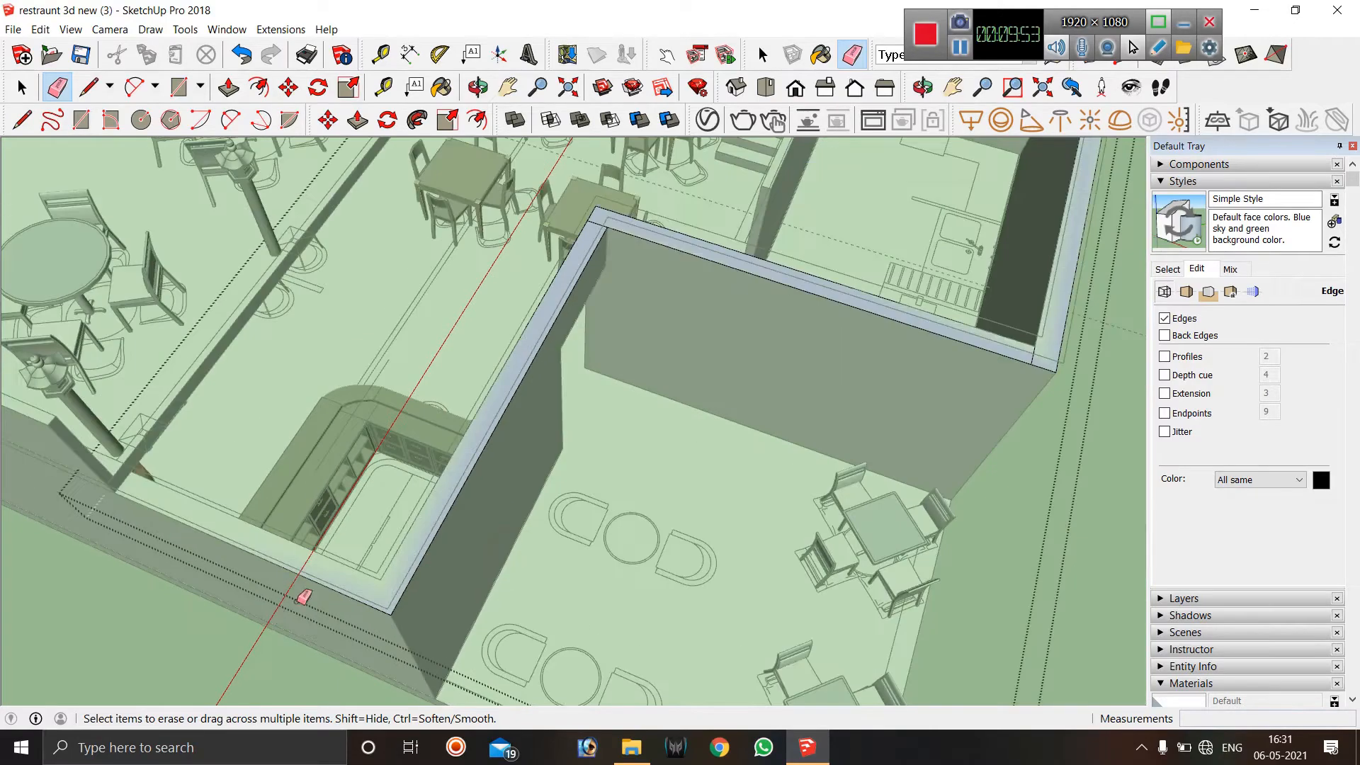
scroll(608, 214, up, 3)
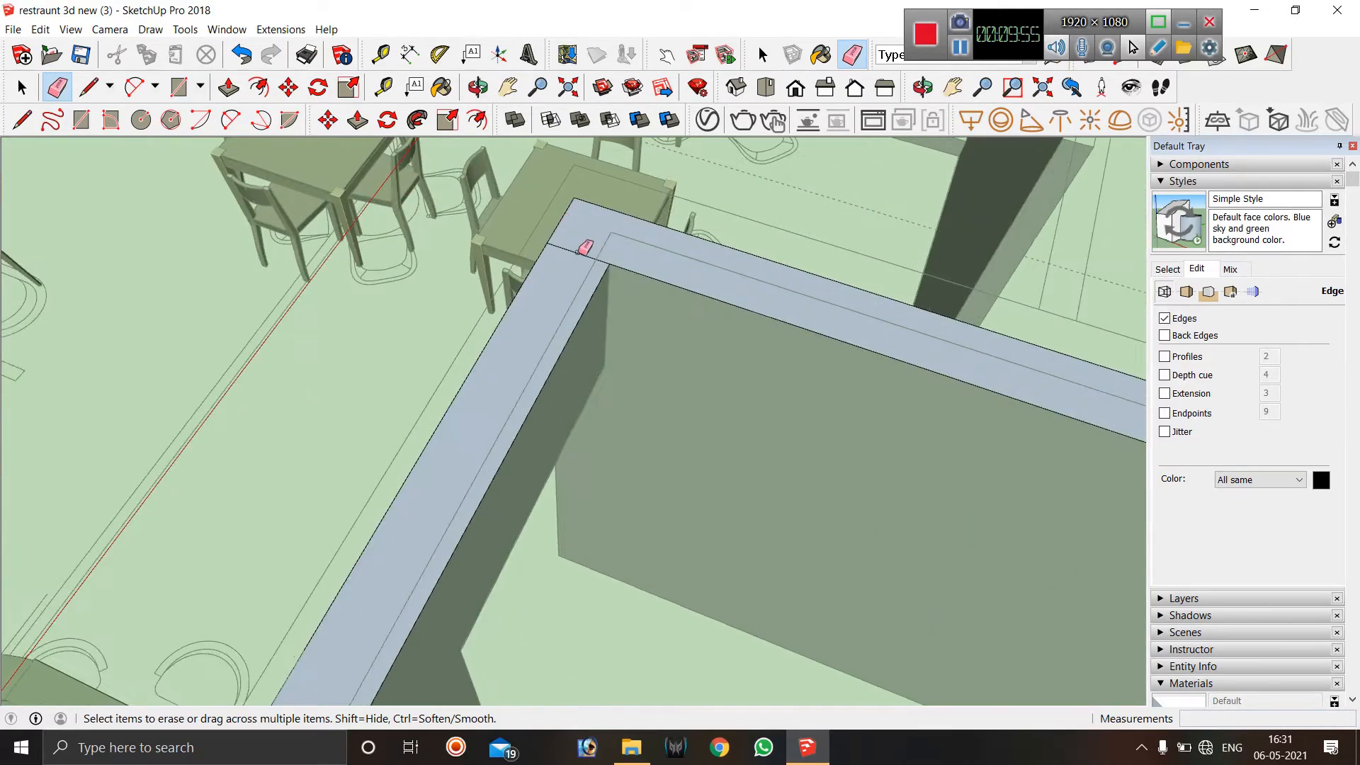
scroll(1032, 408, down, 4)
scroll(784, 430, up, 4)
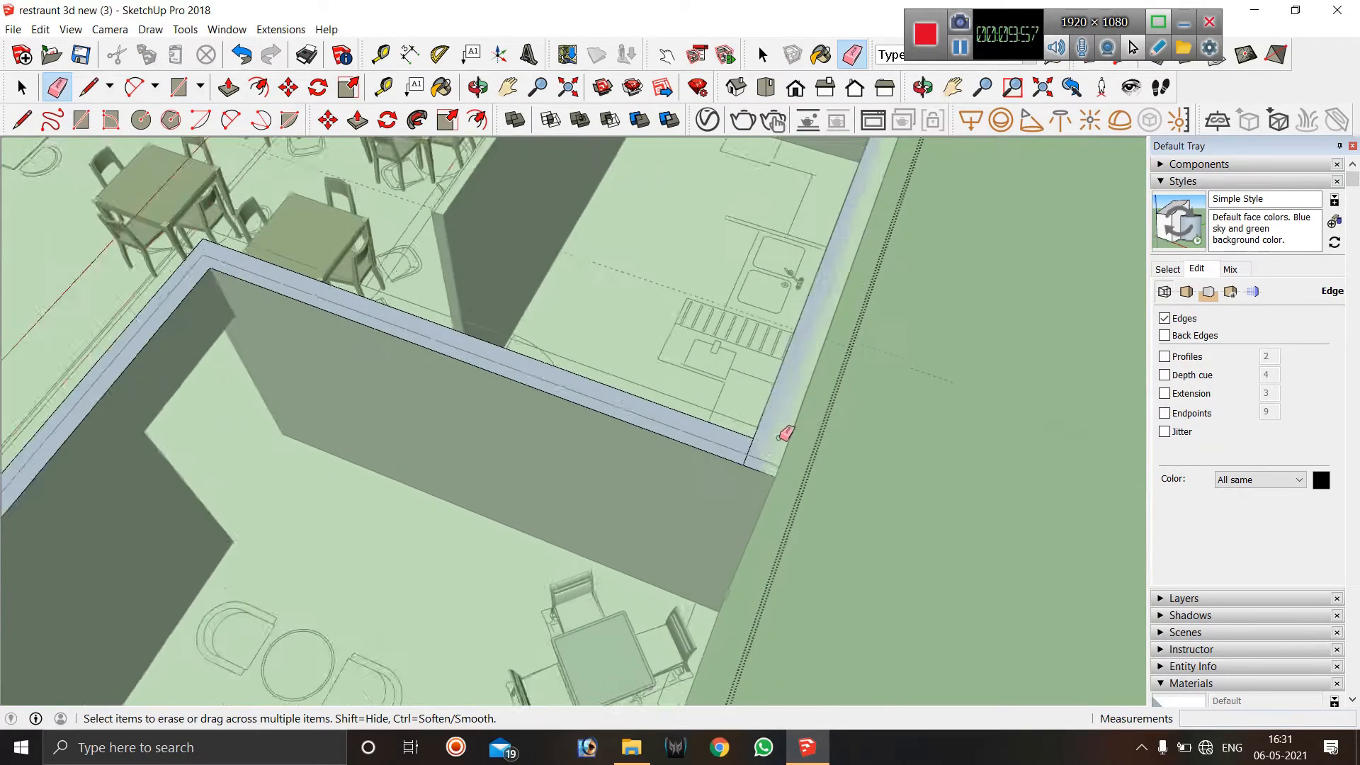
scroll(741, 450, down, 5)
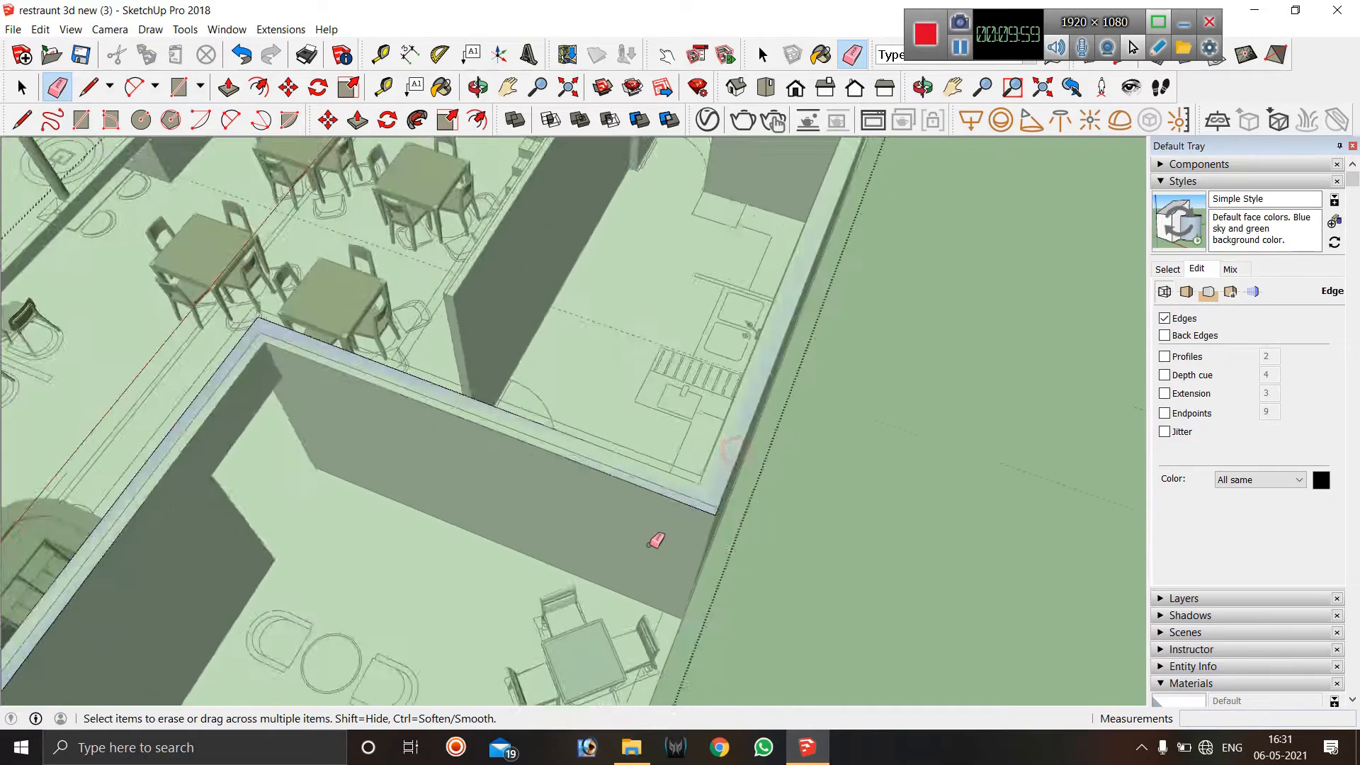
scroll(783, 283, up, 2)
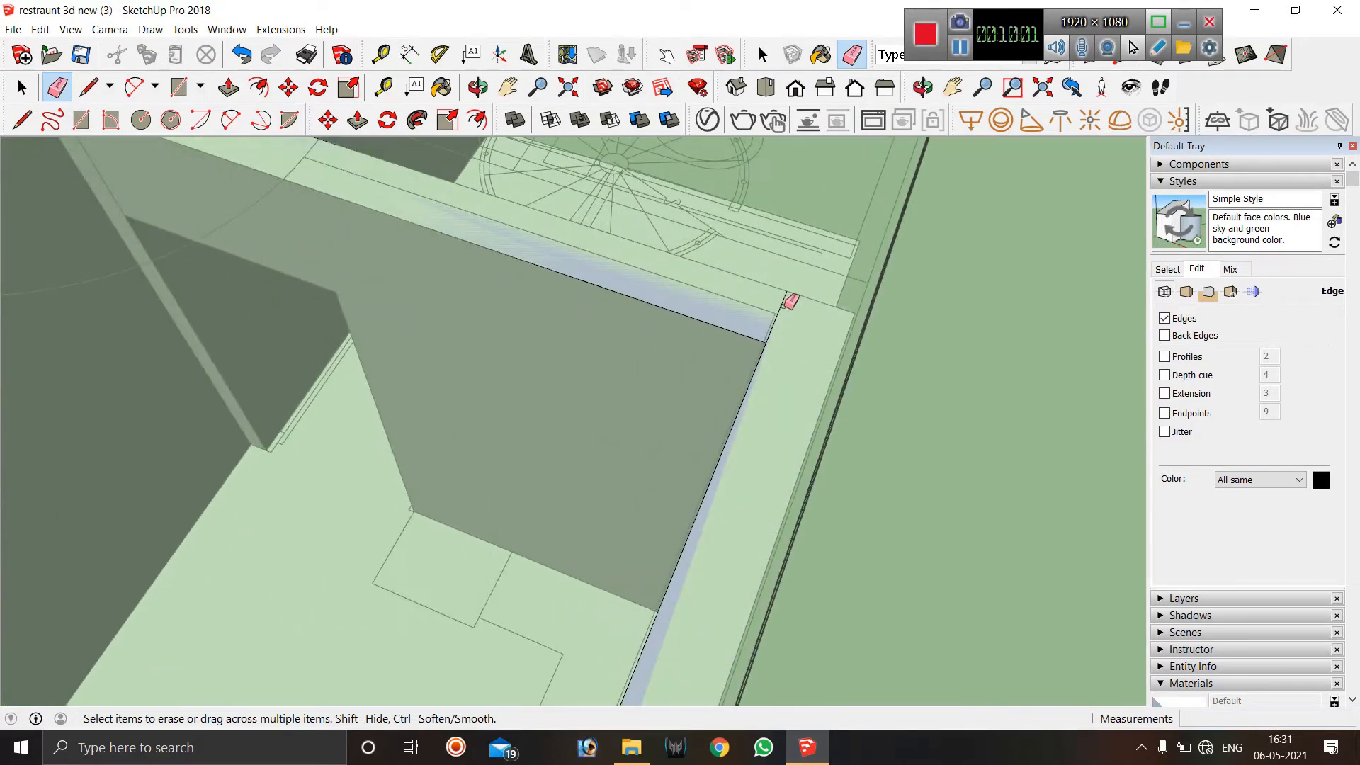
Erase the remaining dividing edges at the kitchen's rear corner, the stair wall junction and the landing corner.
click(783, 305)
scroll(824, 379, down, 4)
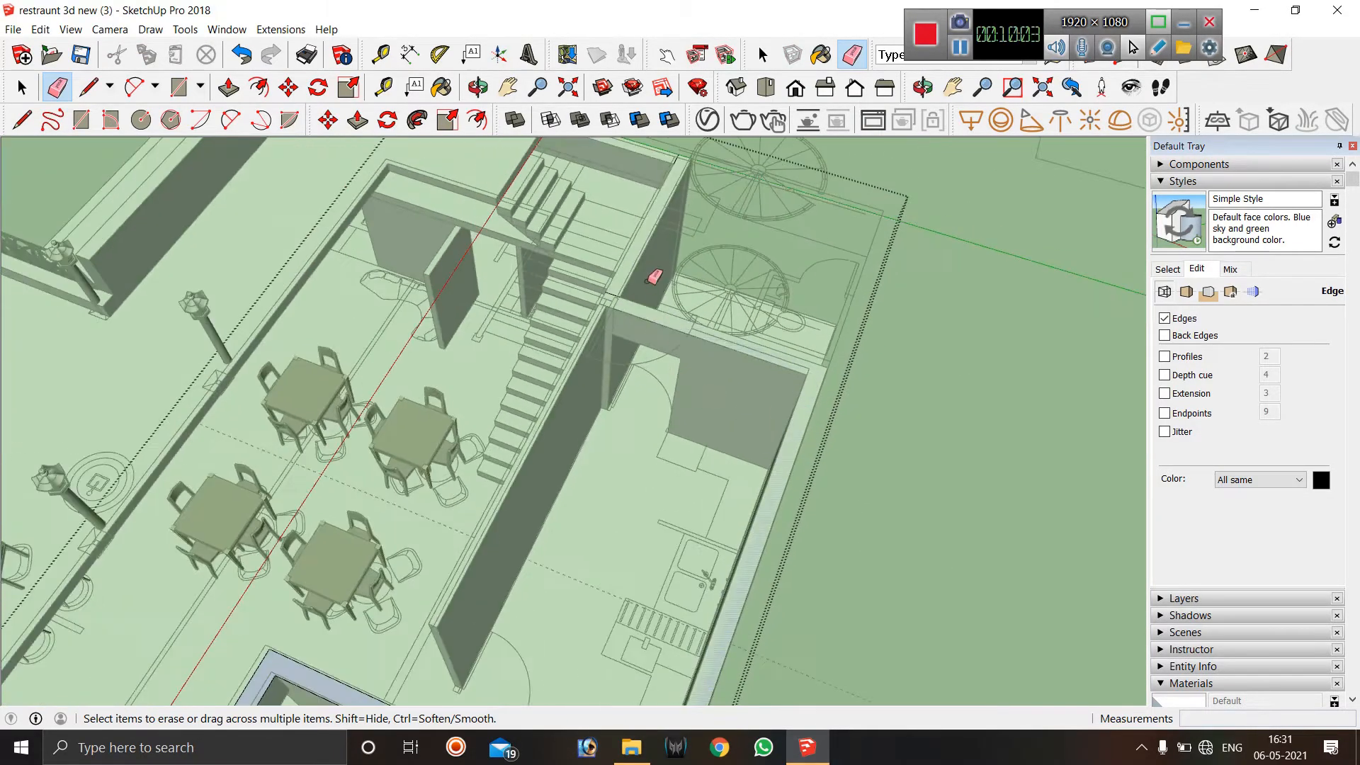
scroll(613, 287, up, 4)
scroll(594, 305, up, 2)
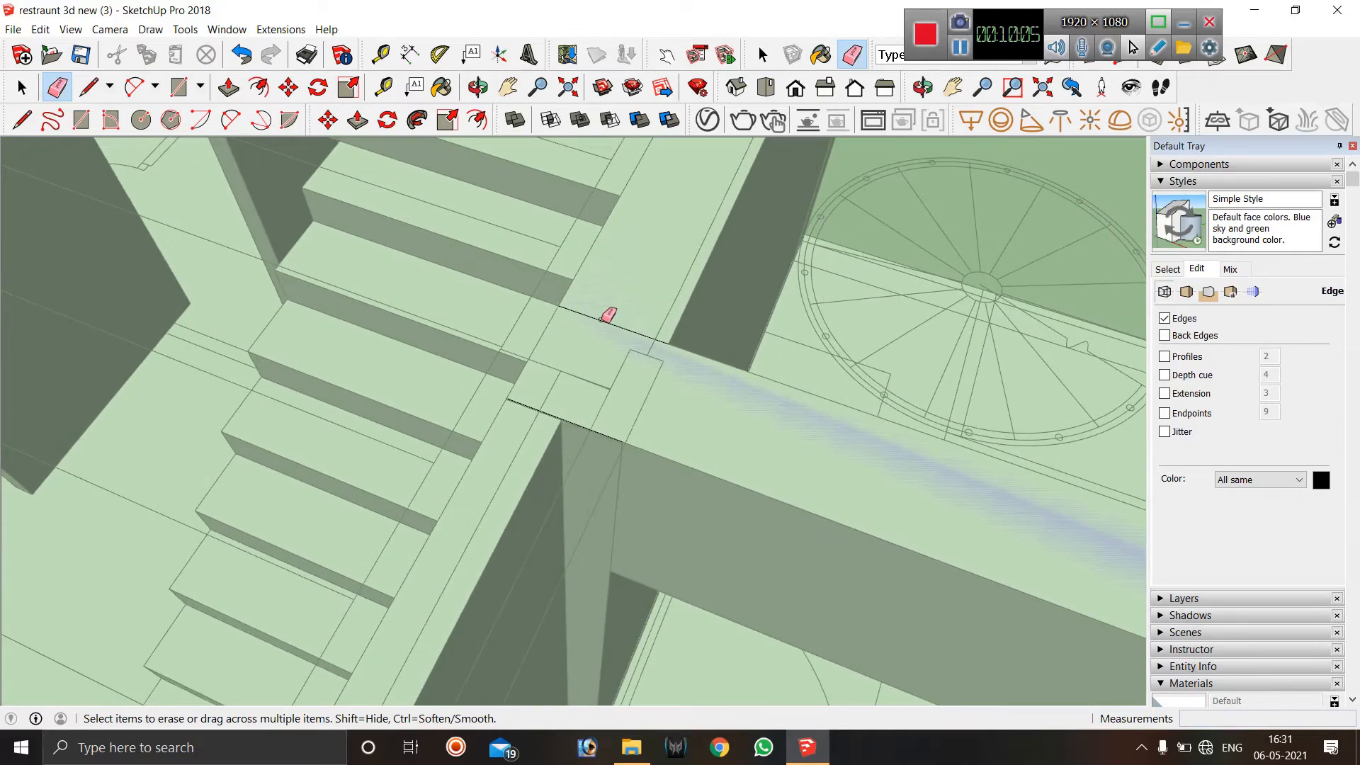
scroll(616, 457, down, 5)
scroll(723, 184, up, 5)
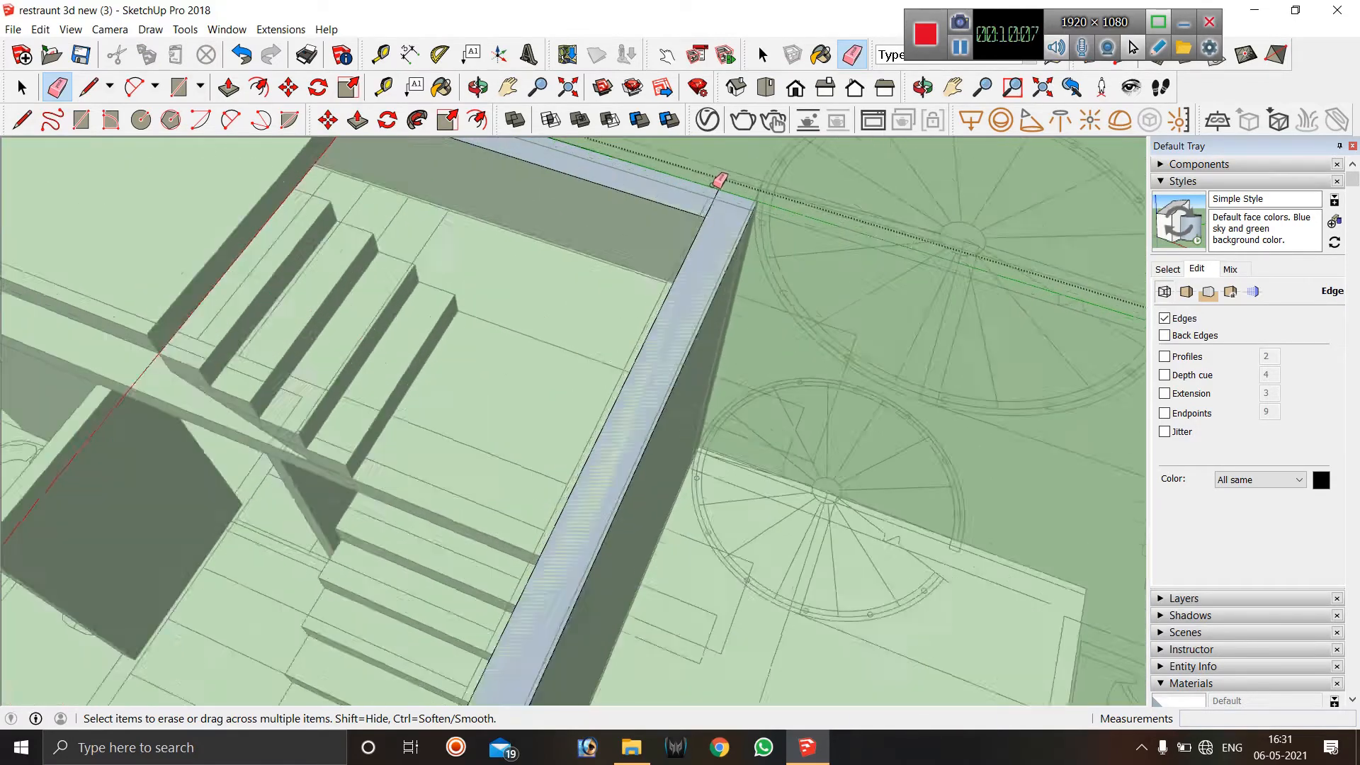
scroll(744, 294, down, 3)
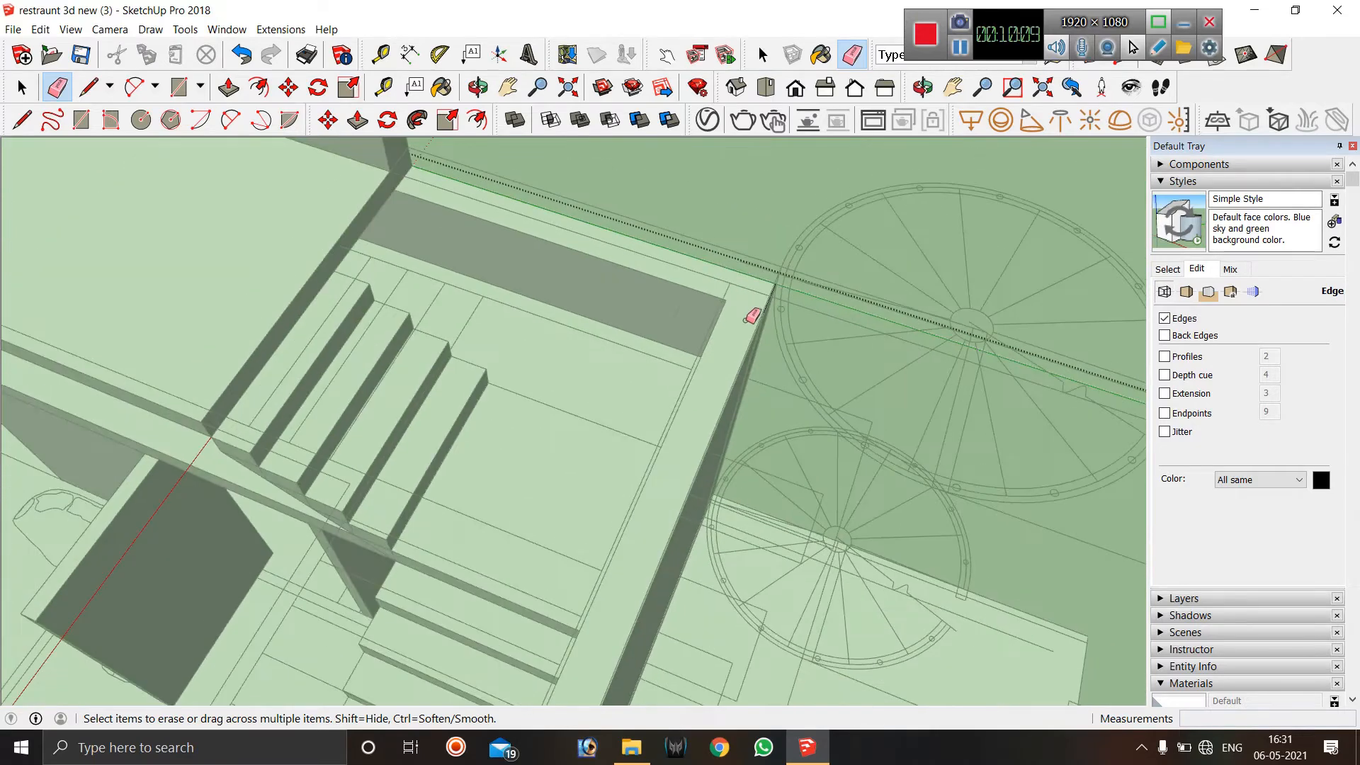
Extrude the merged wall-top outline upward by 10' to form the upper-storey walls.
key(space)
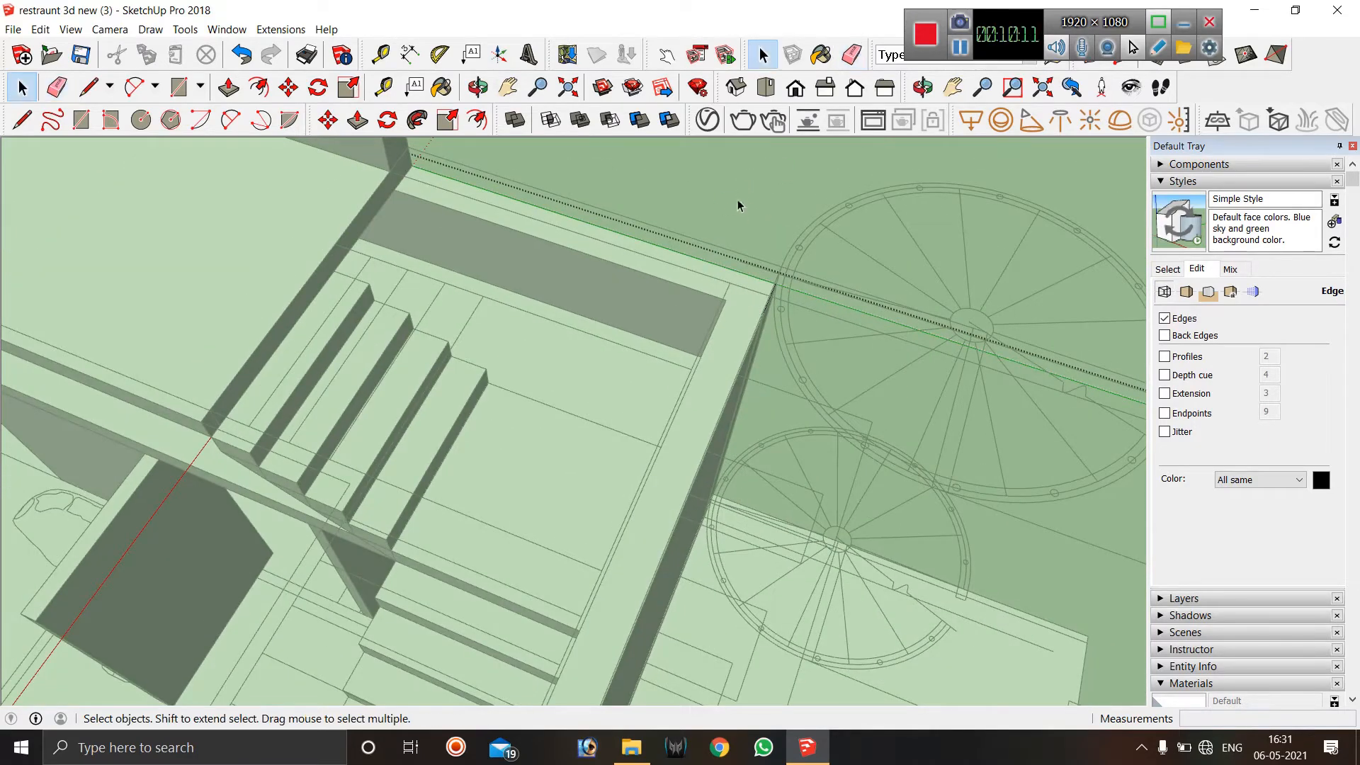
click(738, 199)
click(713, 286)
key(p)
middle_drag(709, 287, 960, 234)
click(697, 584)
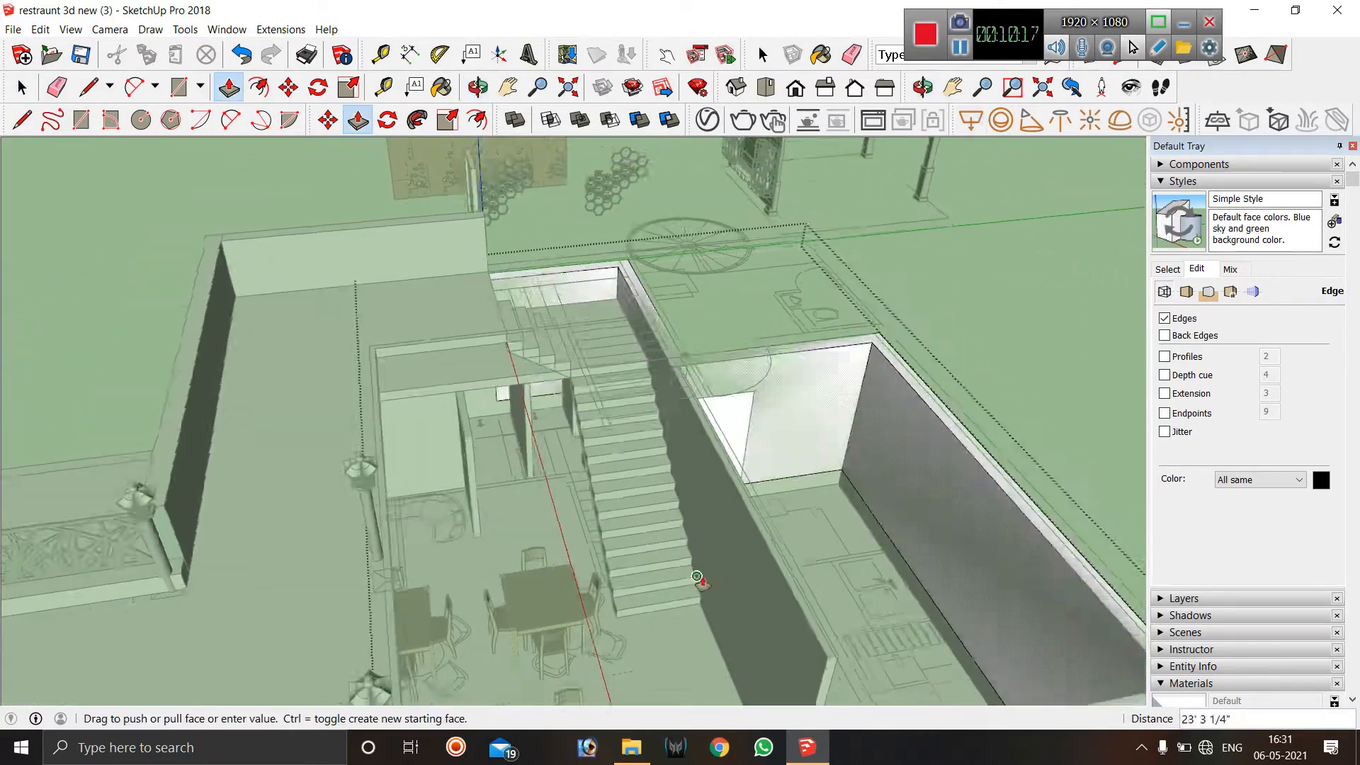
scroll(697, 538, down, 3)
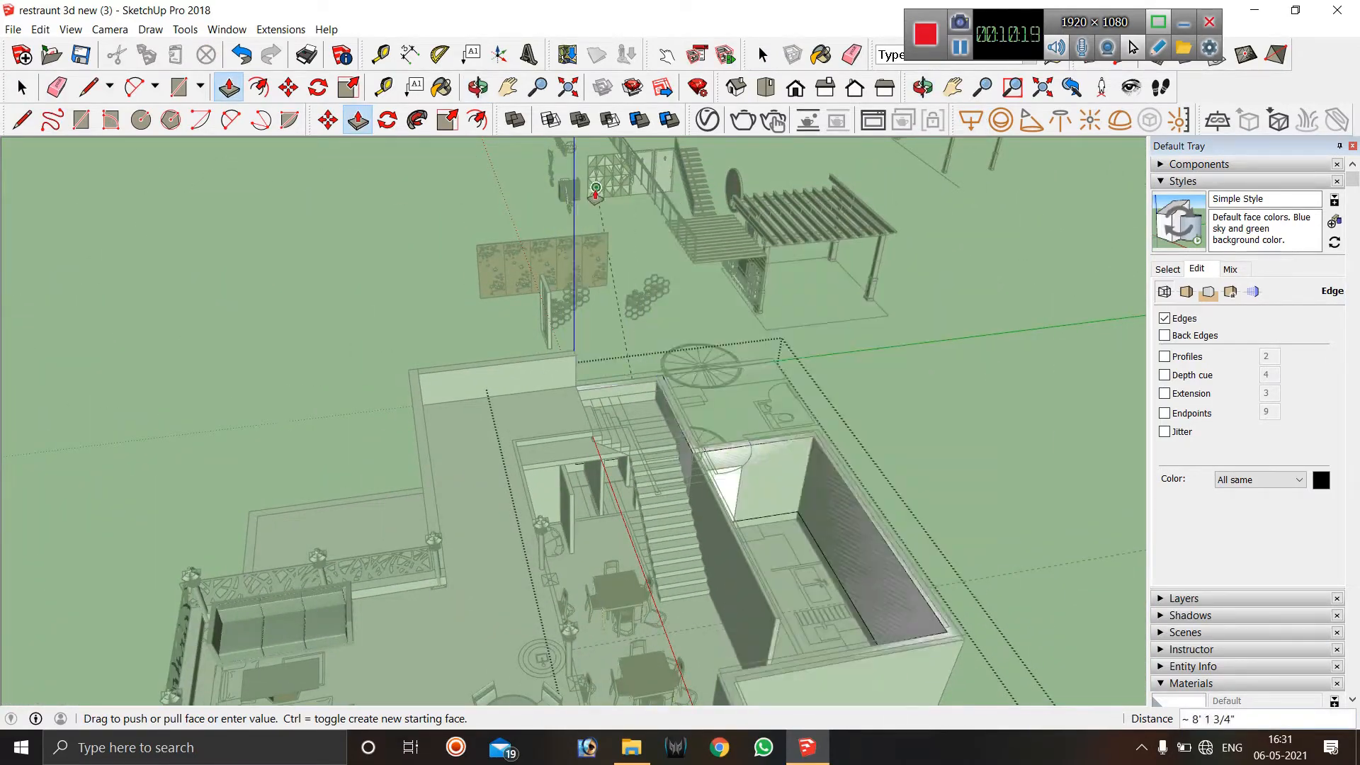
text(10)
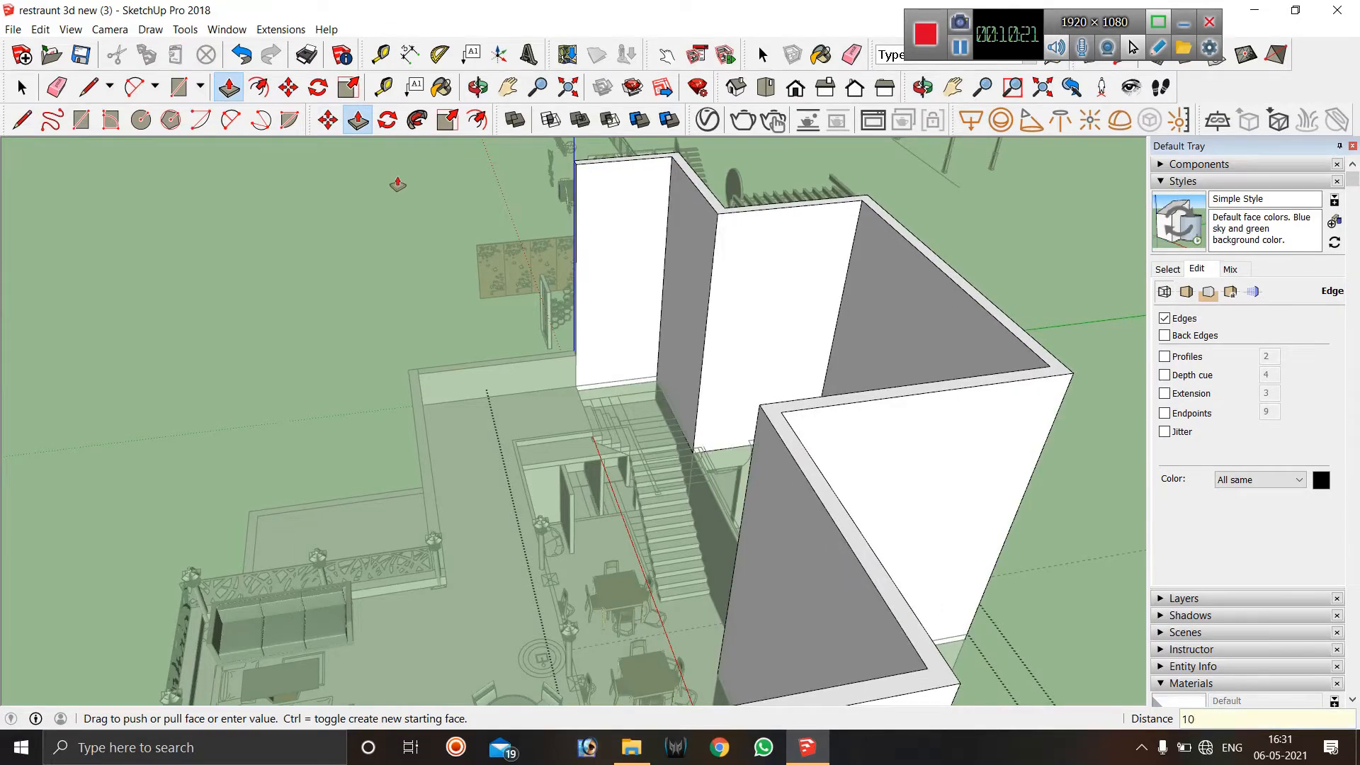
text(')
key(Return)
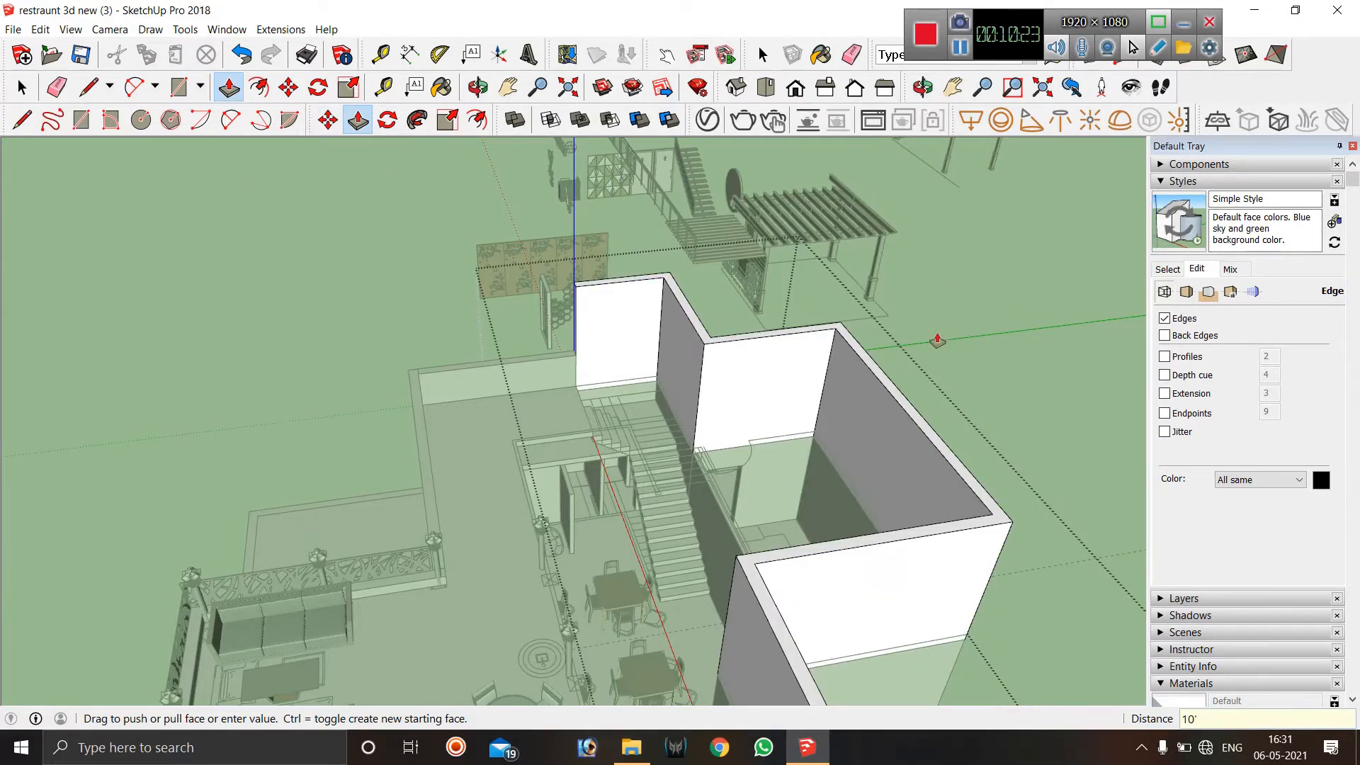
Finish editing the upper-storey wall group and return to the whole model.
middle_drag(937, 341, 1120, 273)
key(space)
scroll(418, 289, down, 3)
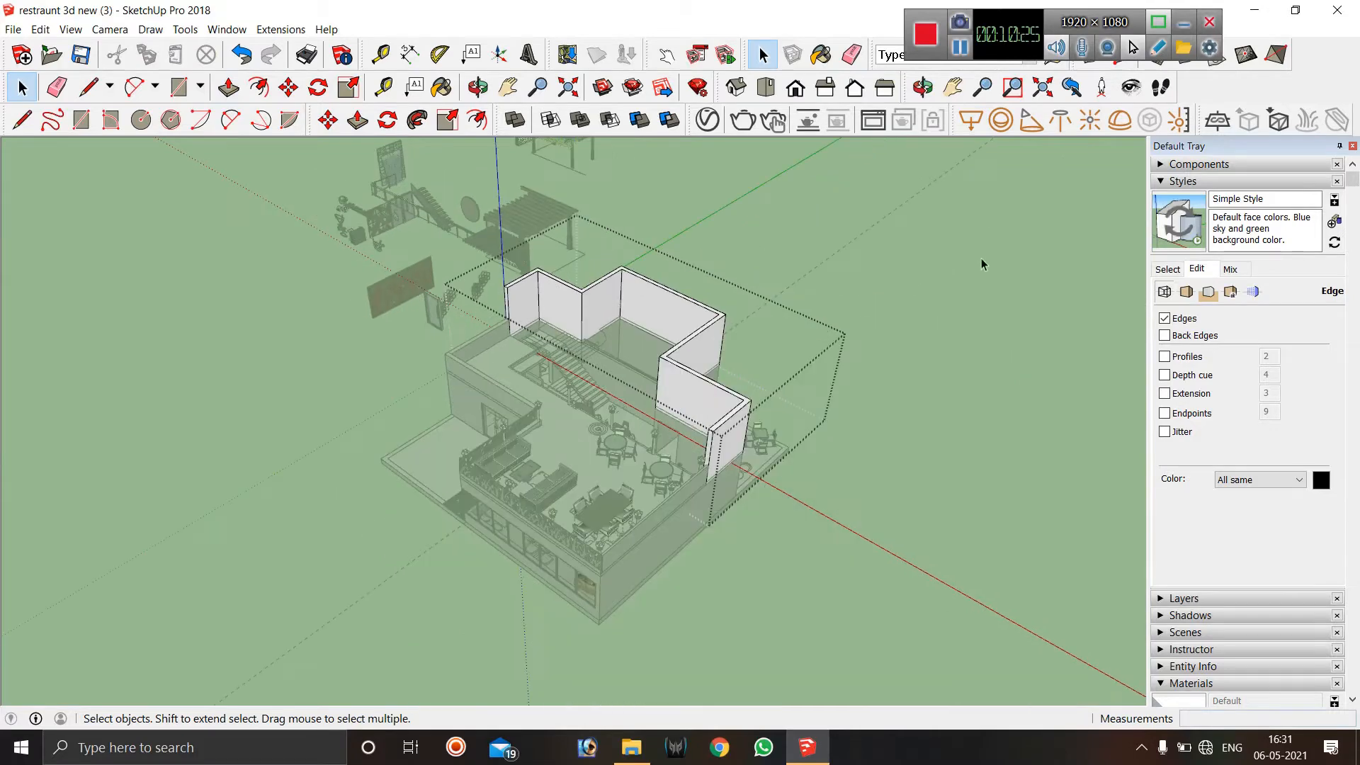
click(959, 257)
scroll(706, 363, up, 3)
click(739, 365)
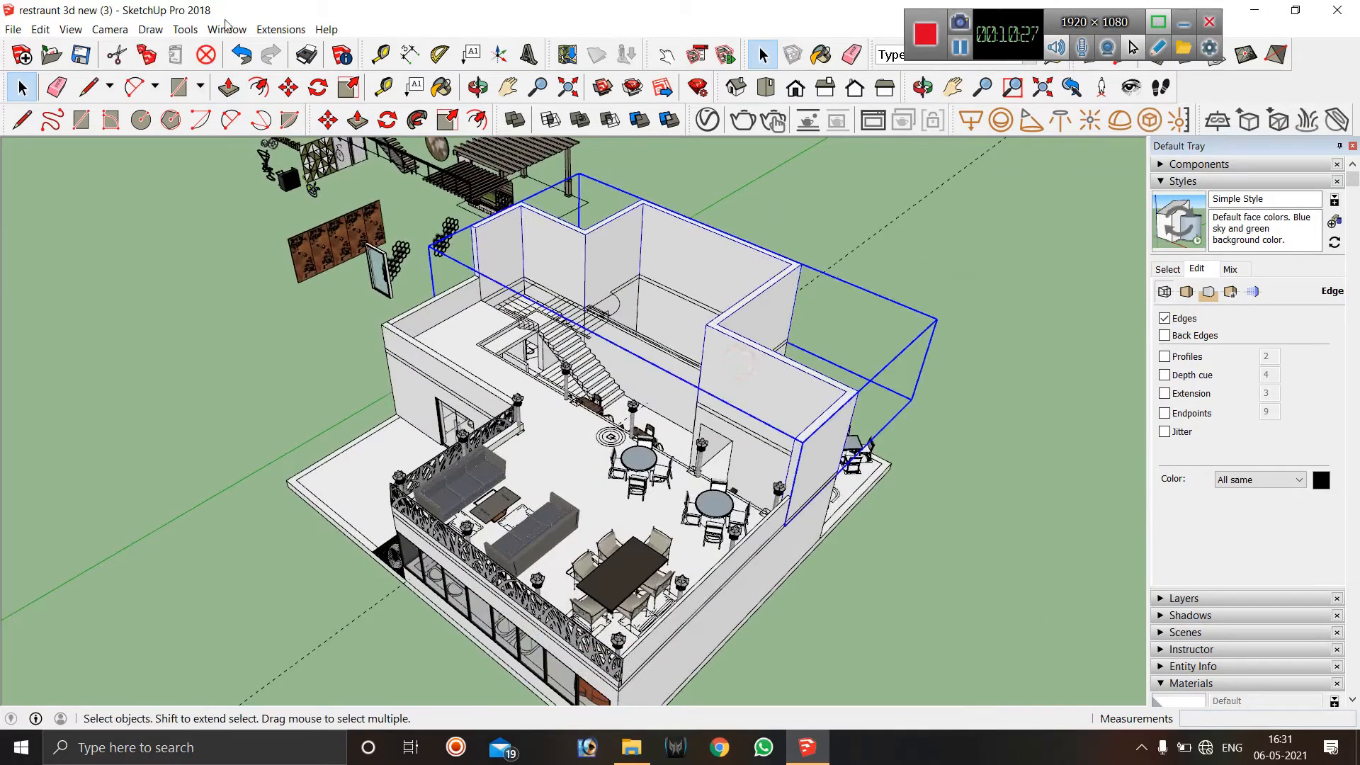
click(289, 87)
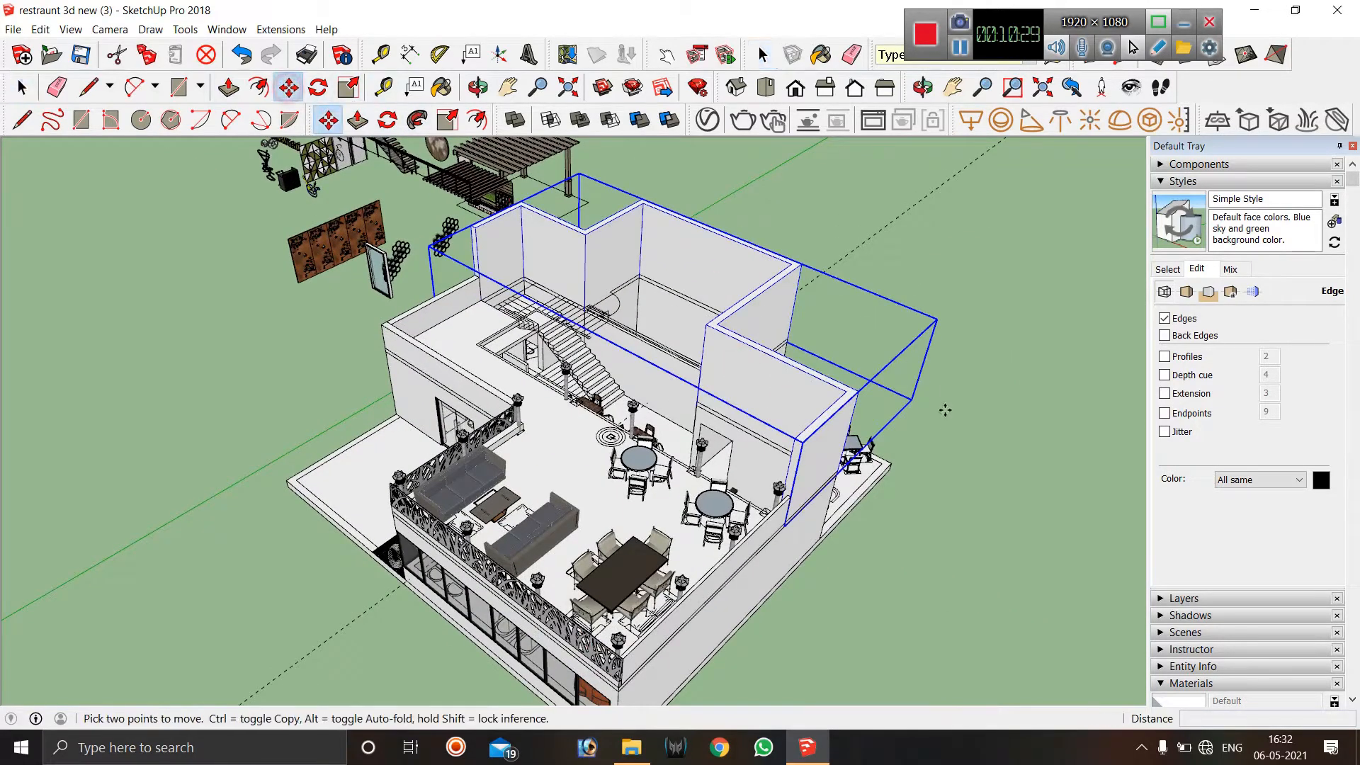
click(921, 474)
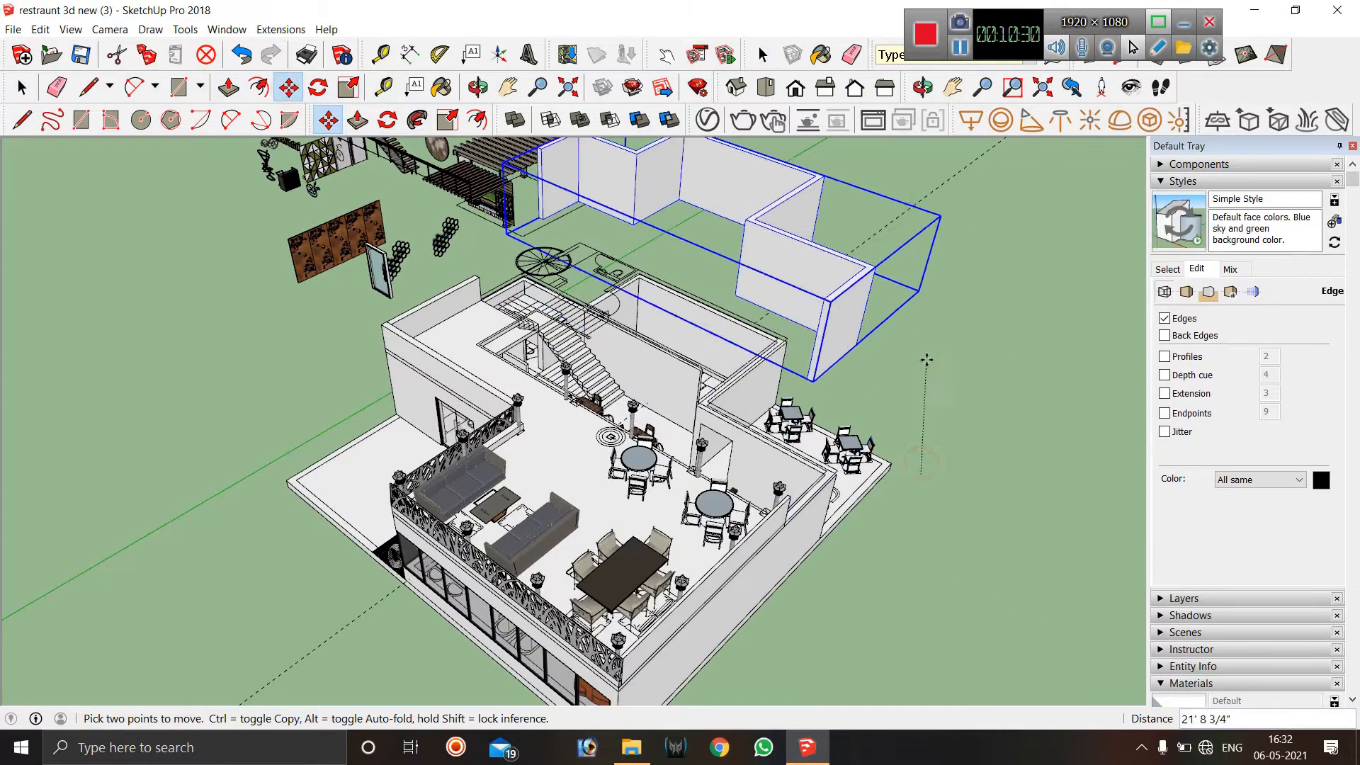
click(987, 449)
key(space)
click(1069, 355)
Examine the upper-storey walls and stair area of the model against the two 2D floor plans beside it.
middle_drag(1069, 355, 885, 351)
scroll(508, 349, down, 10)
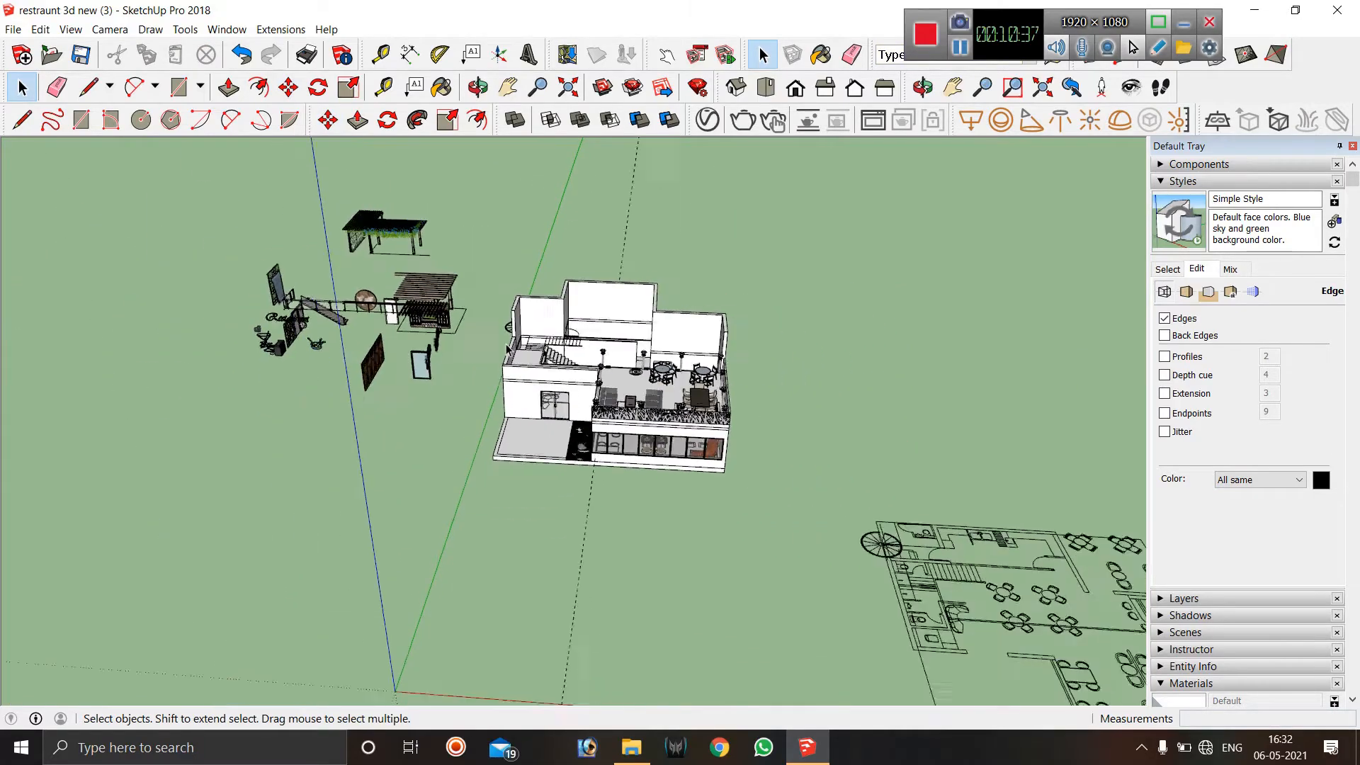
scroll(508, 348, down, 1)
middle_drag(508, 349, 611, 387)
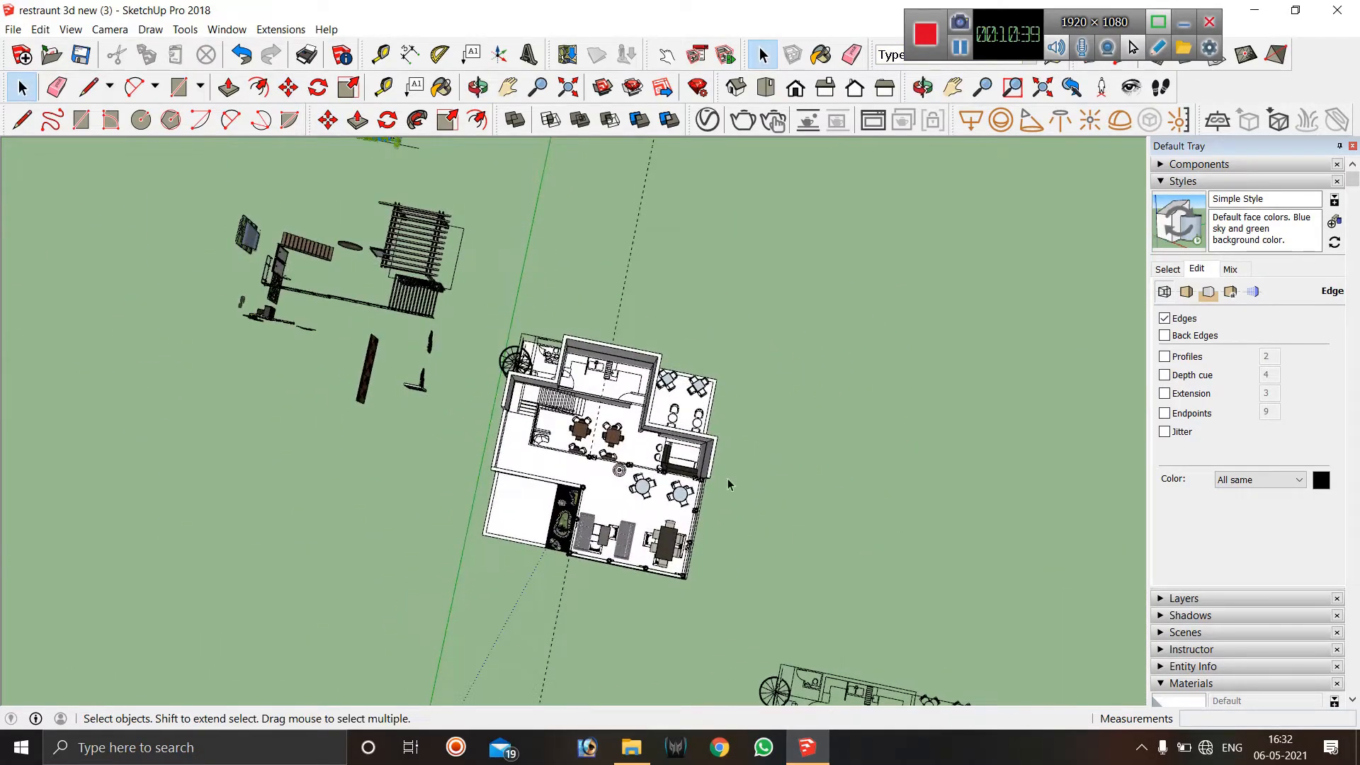
middle_drag(729, 484, 614, 274)
scroll(588, 269, down, 3)
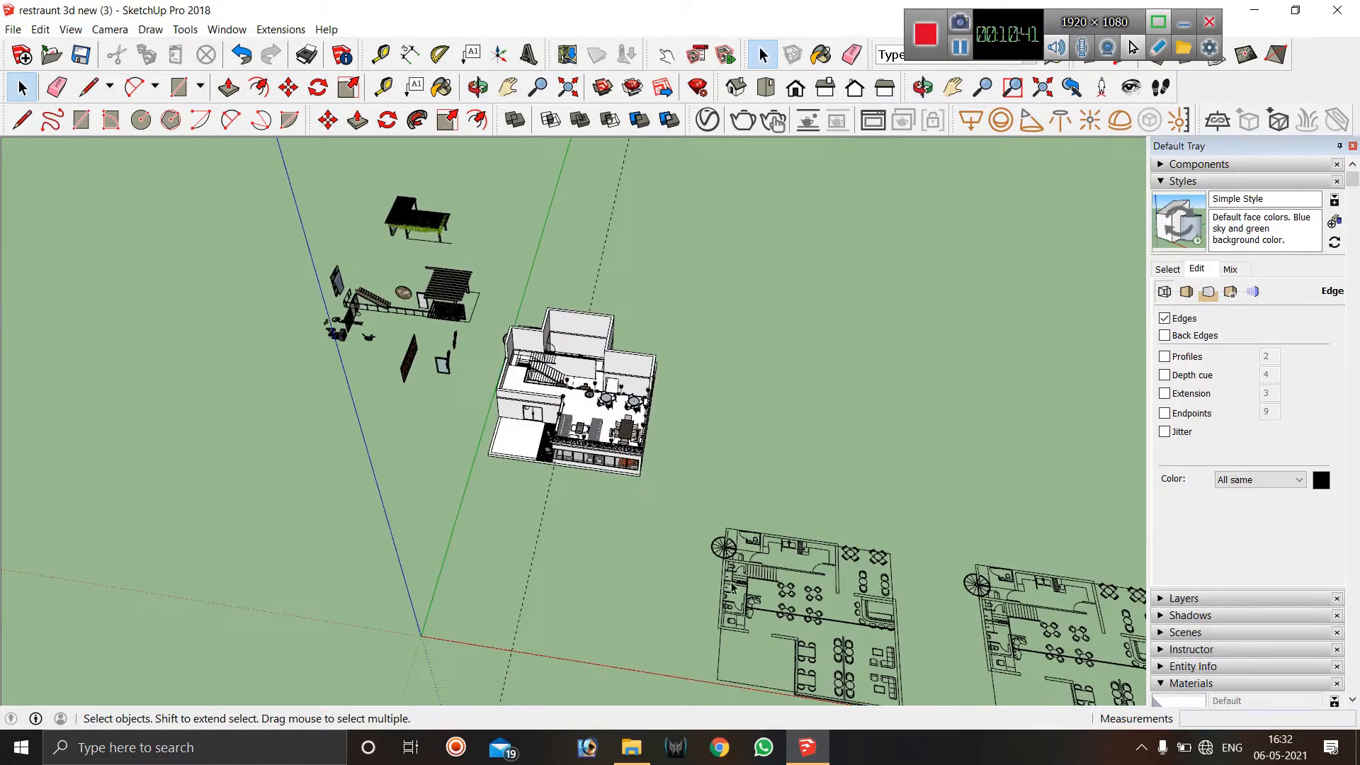
scroll(674, 498, down, 2)
scroll(946, 613, up, 2)
scroll(696, 498, down, 2)
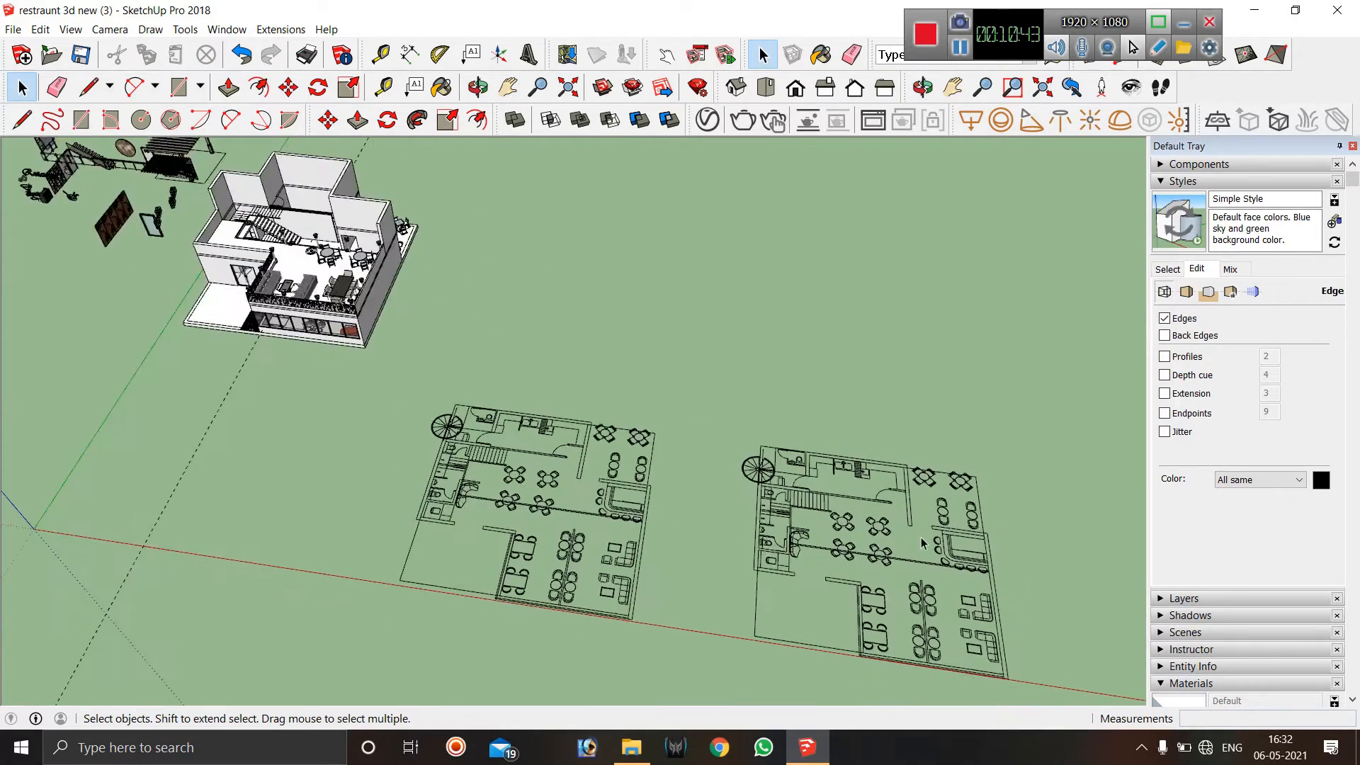
scroll(372, 240, up, 5)
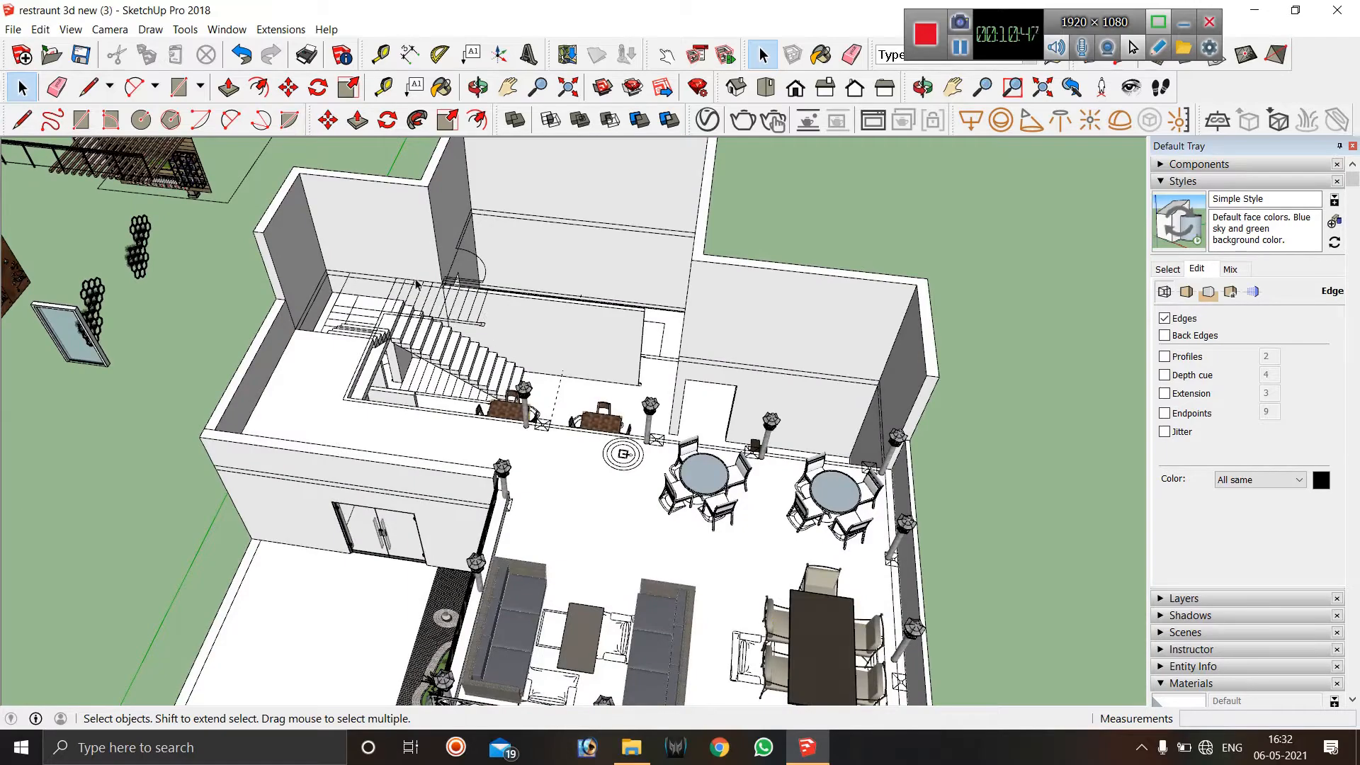
scroll(421, 305, down, 6)
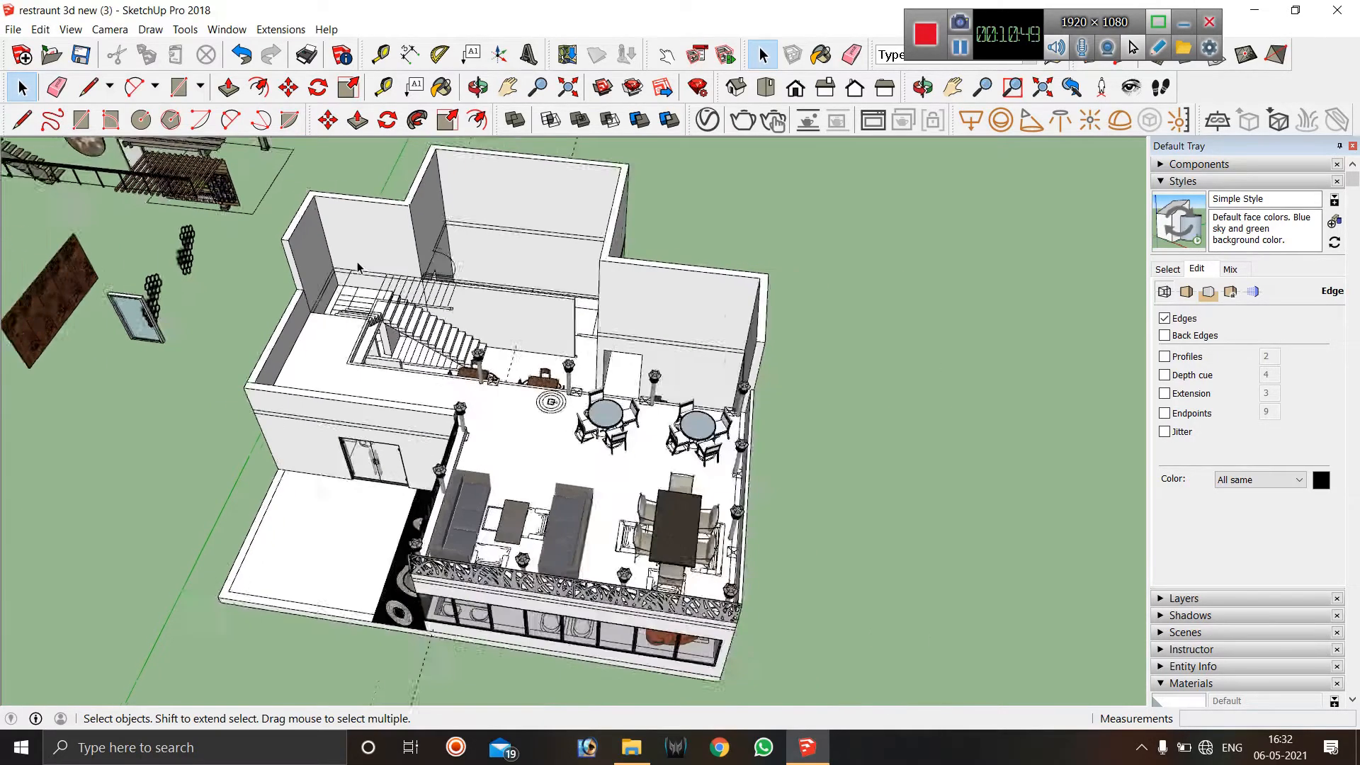
scroll(522, 474, up, 3)
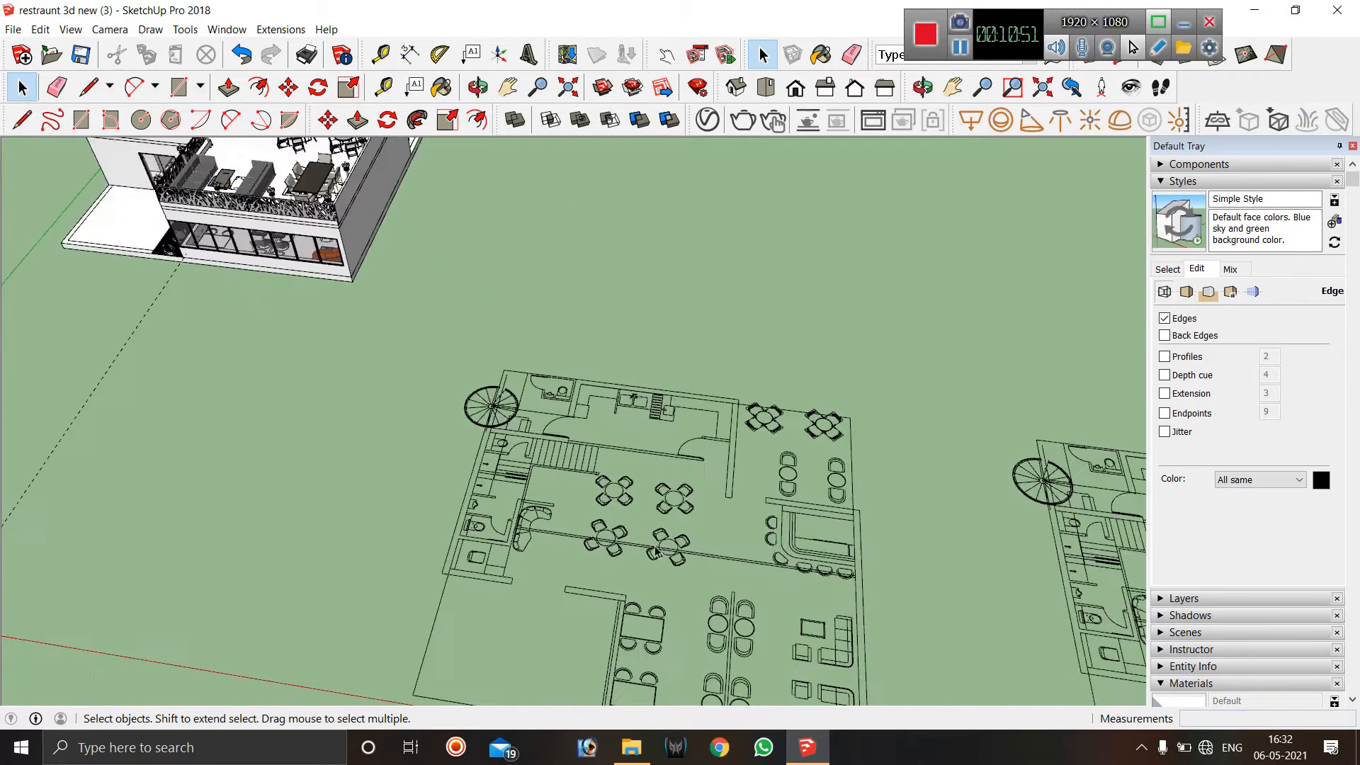
scroll(506, 482, down, 2)
scroll(494, 491, up, 3)
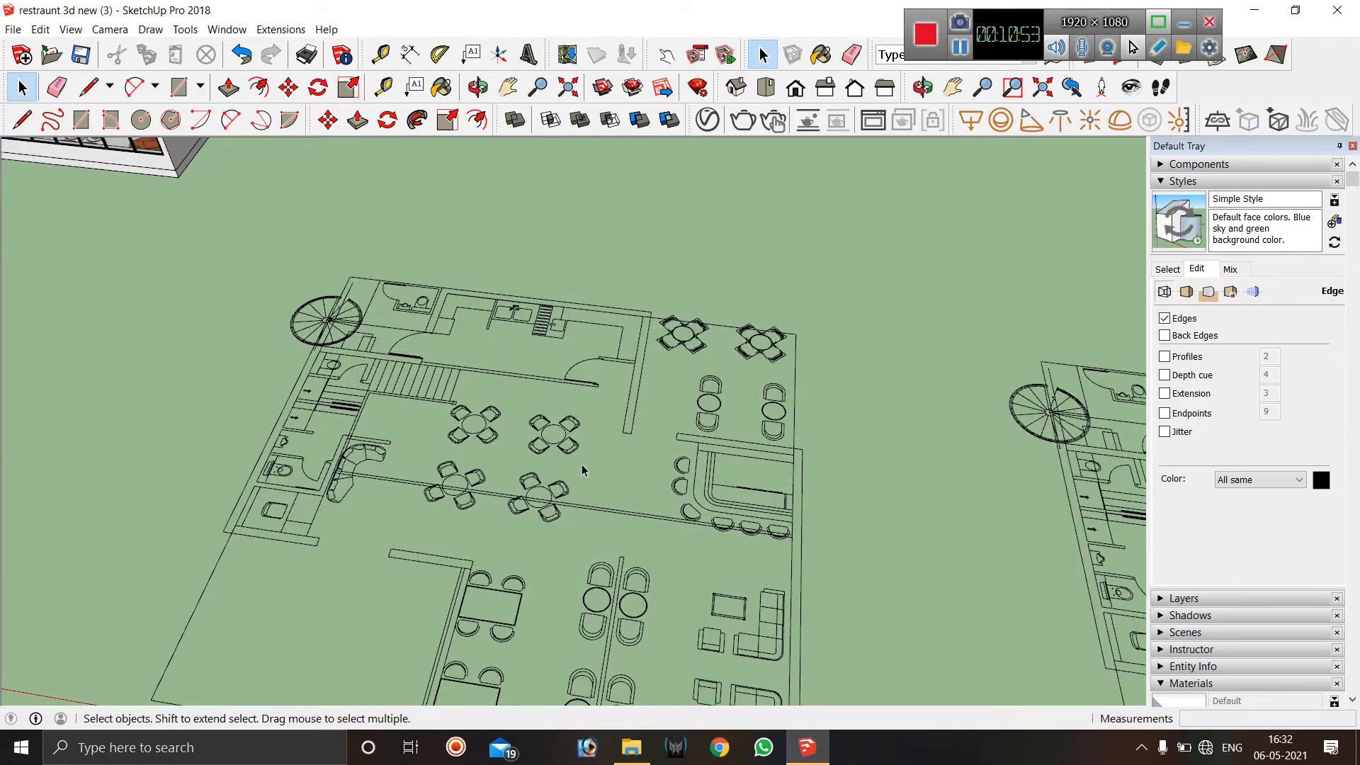
Draw a rectangle about 45' 7" by 24' 3" on the second floor plan, from the wall line beside the bar counter to the spiral-stair corner.
click(179, 86)
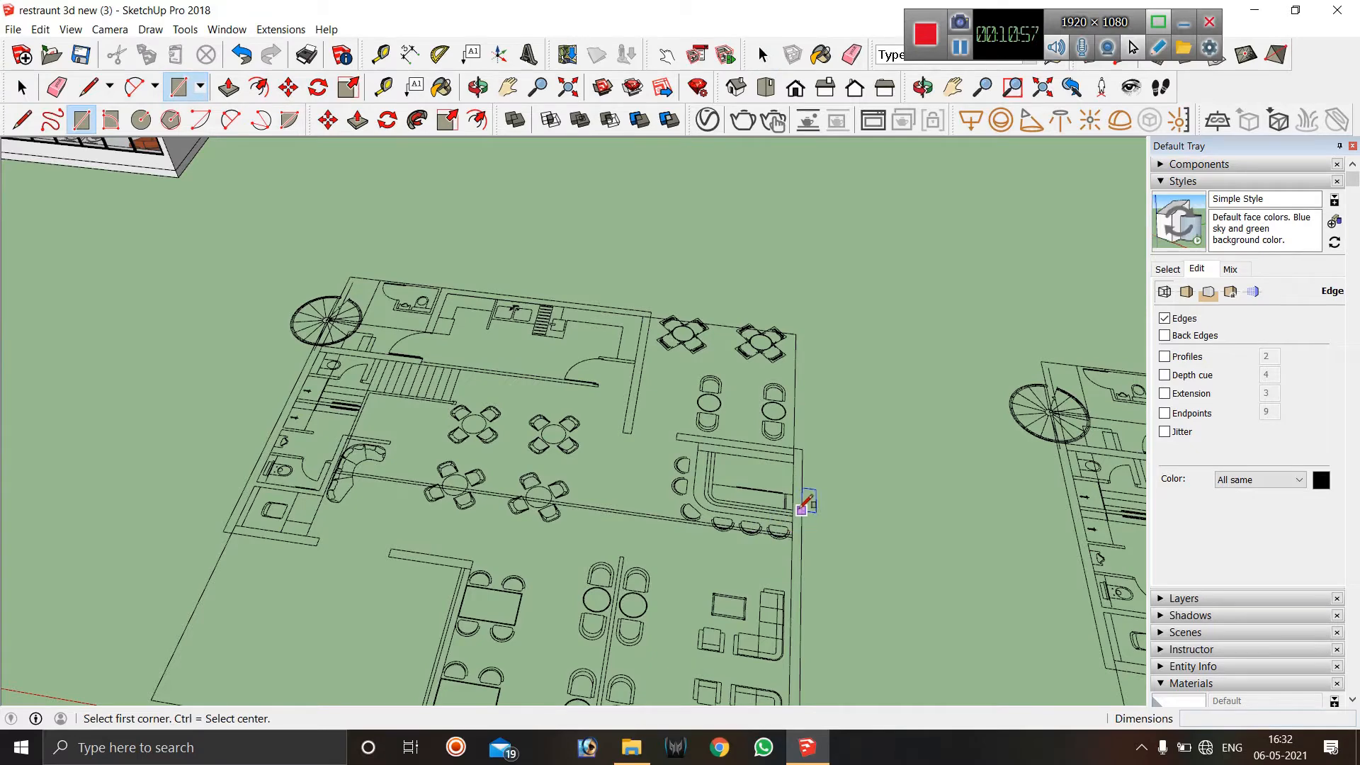
scroll(786, 525, up, 5)
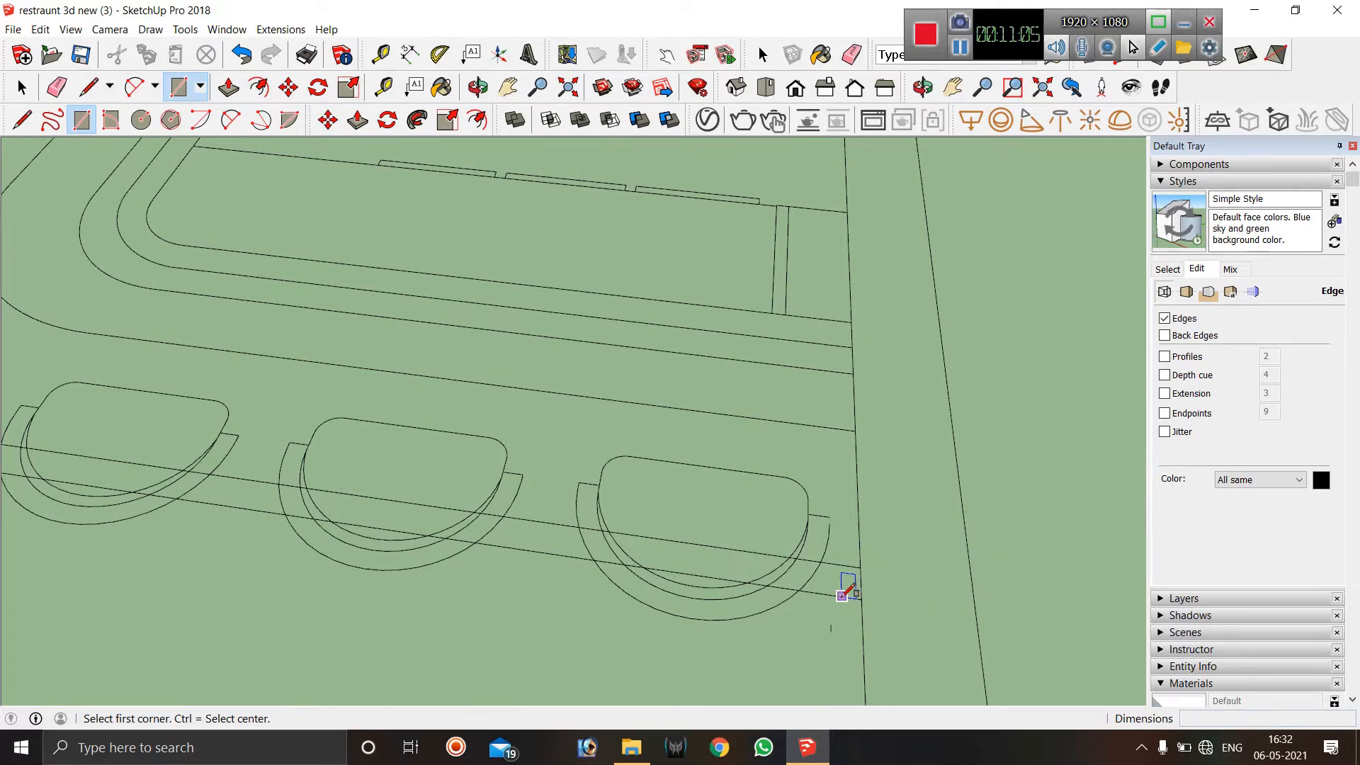
middle_drag(766, 545, 701, 562)
scroll(357, 460, down, 7)
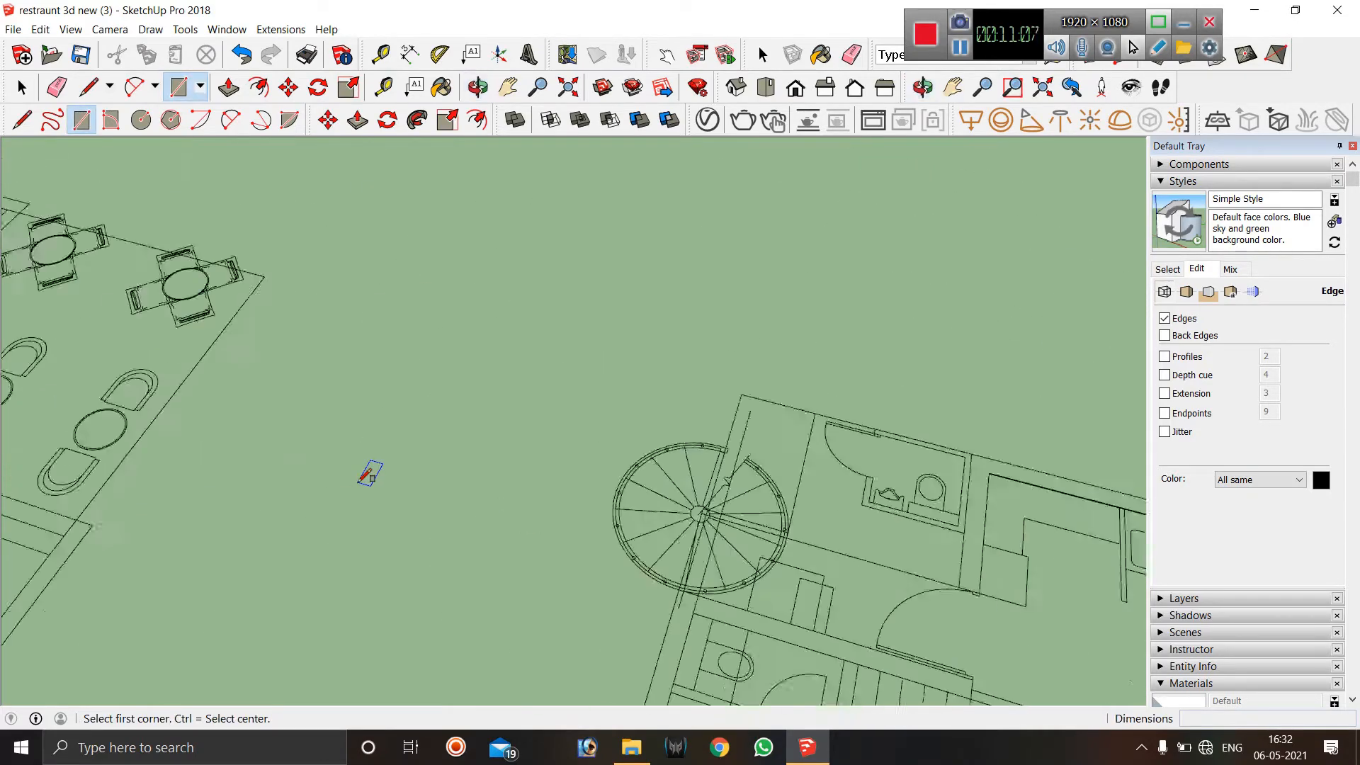
scroll(397, 432, down, 3)
scroll(815, 567, up, 10)
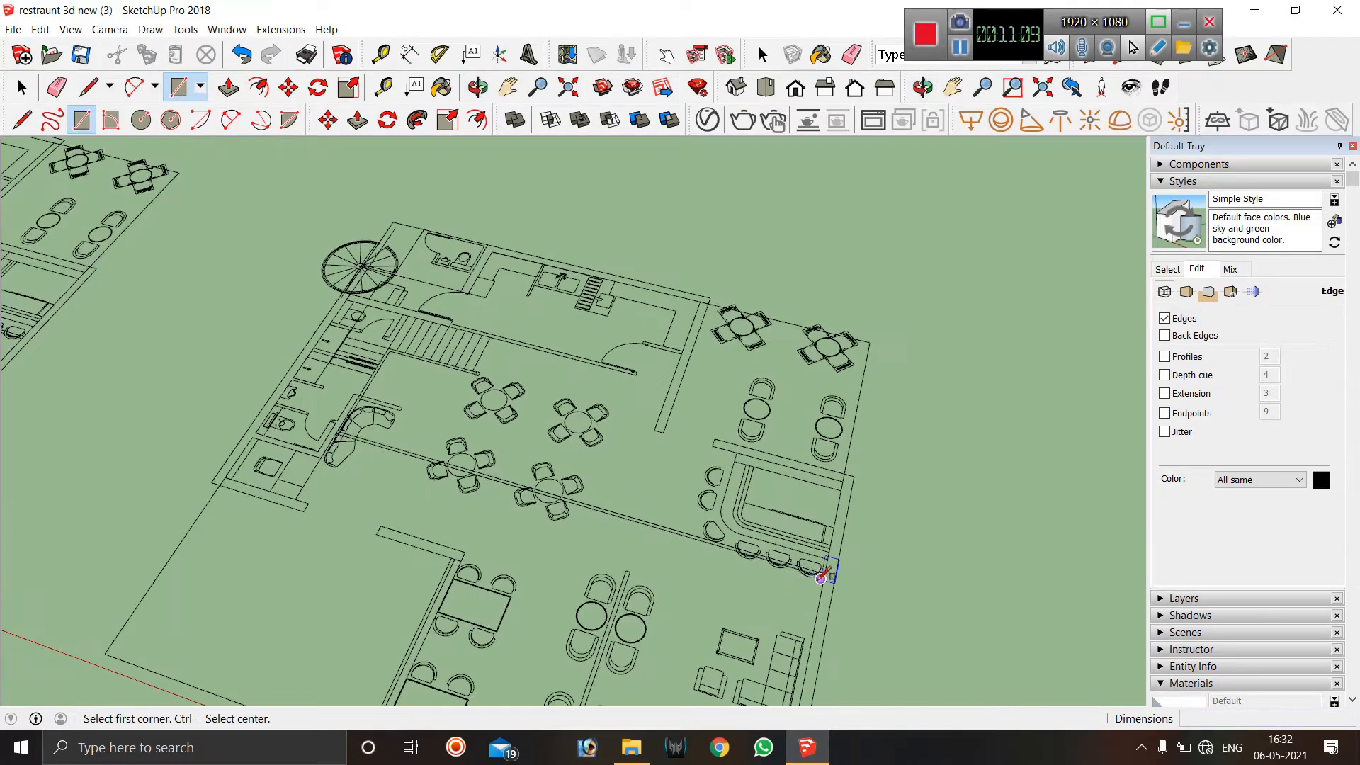
scroll(837, 571, up, 5)
scroll(425, 558, down, 8)
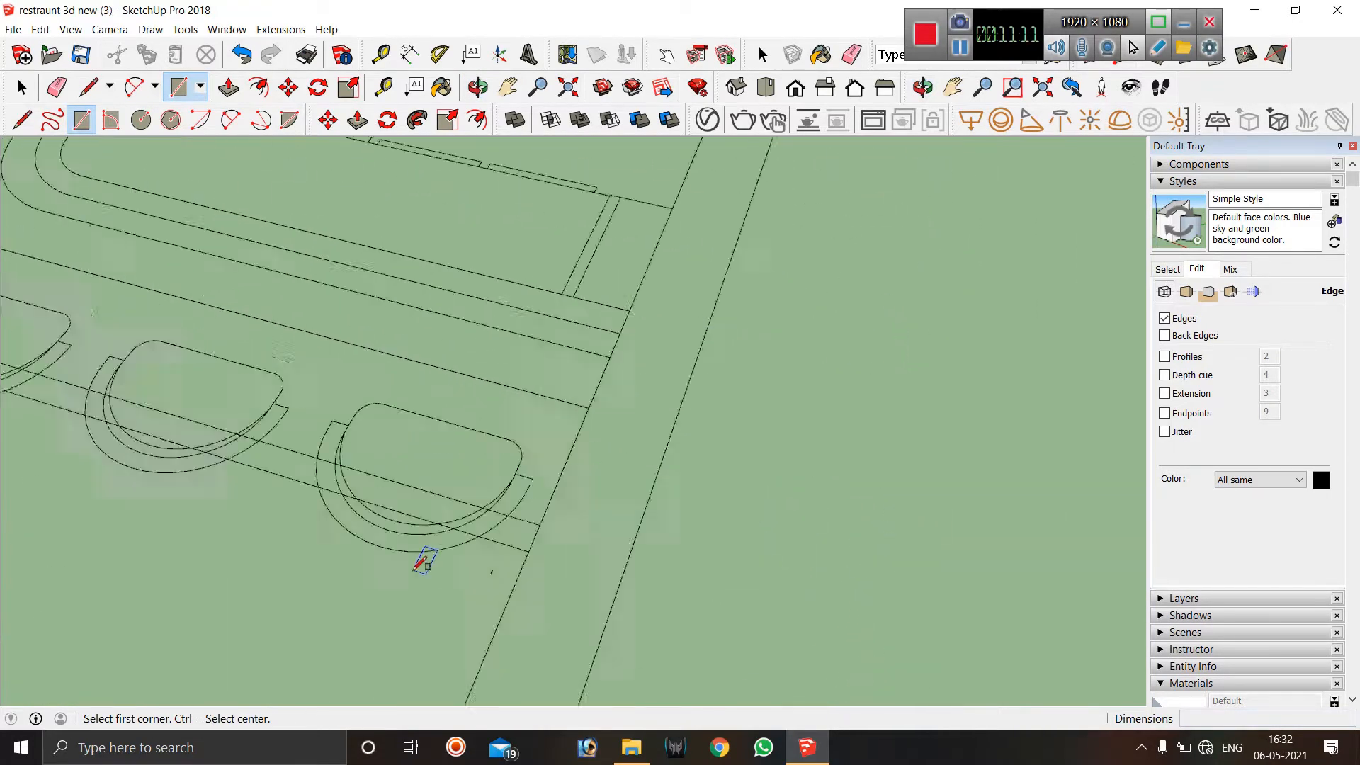
scroll(434, 555, up, 5)
scroll(488, 545, down, 5)
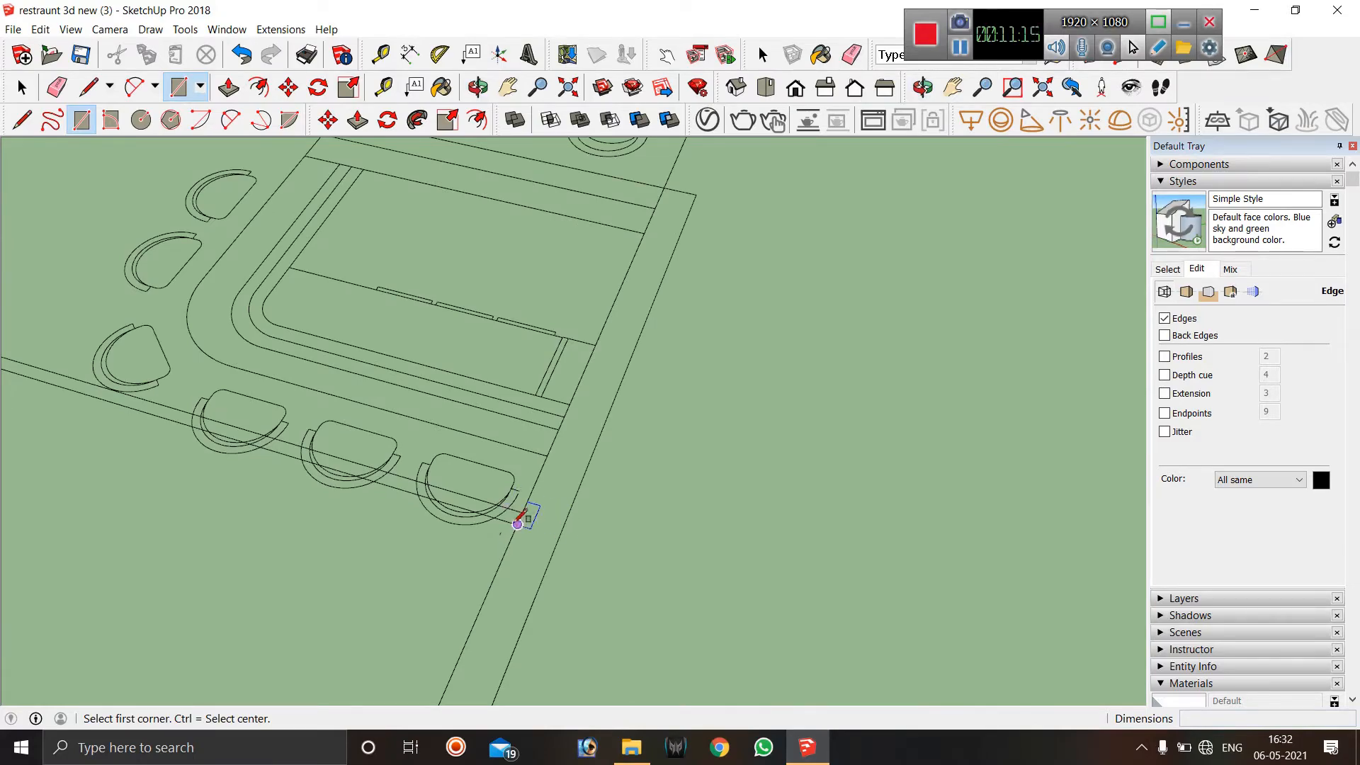
click(518, 524)
scroll(510, 496, down, 8)
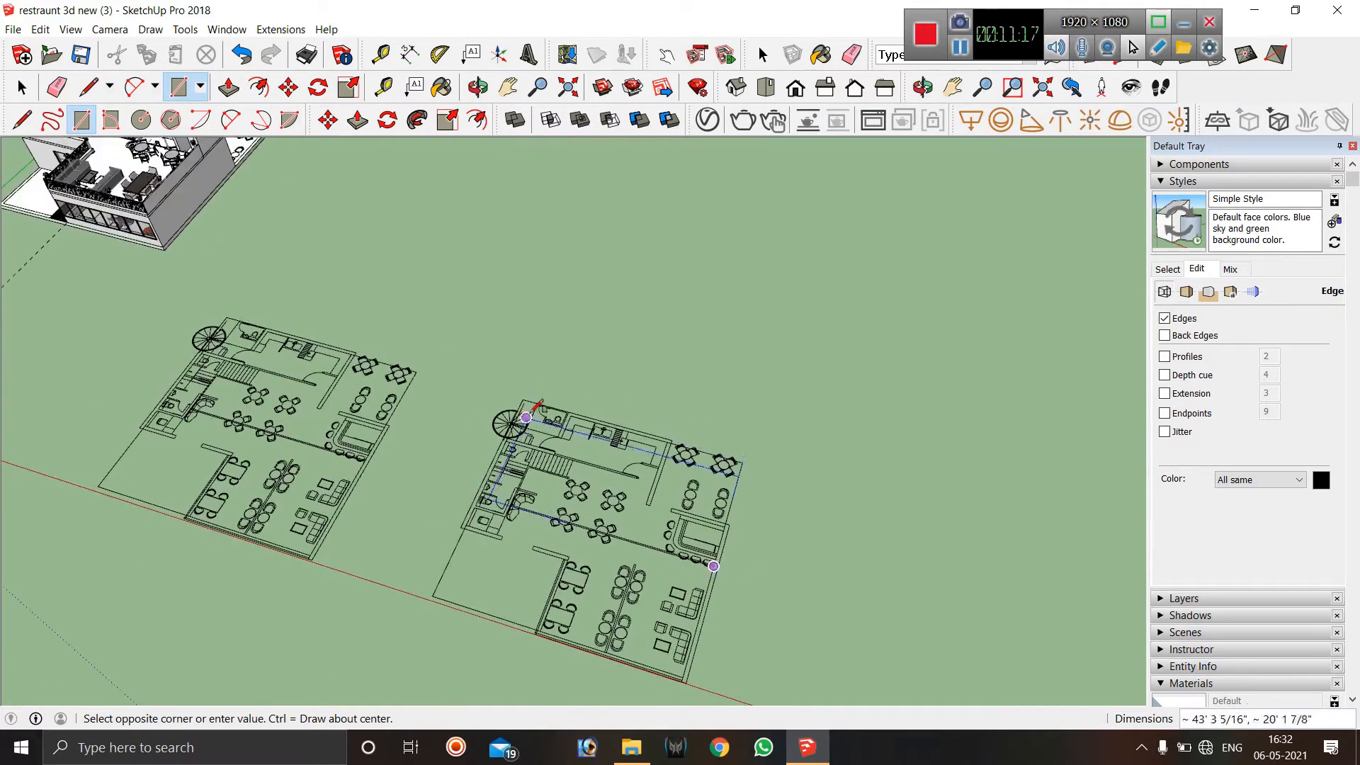
scroll(524, 414, up, 6)
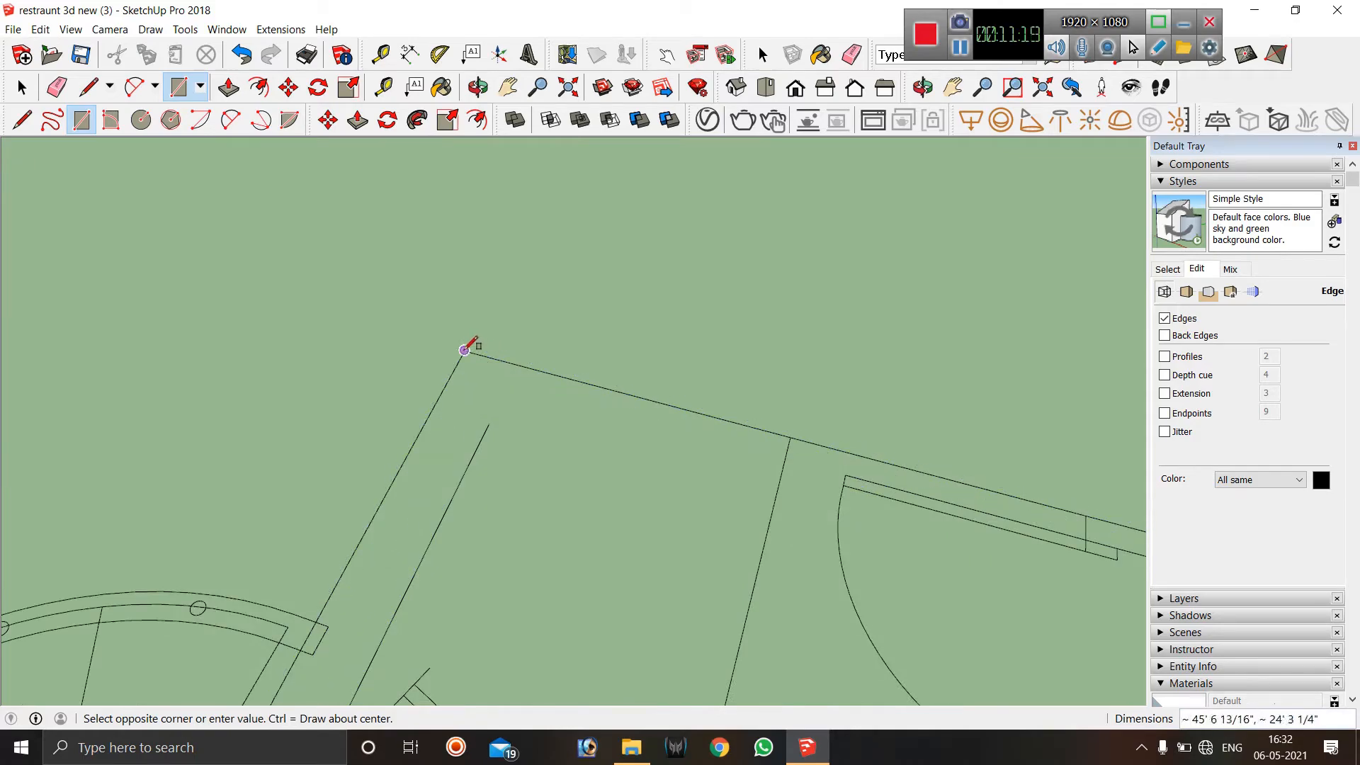
scroll(467, 340, down, 3)
scroll(475, 317, down, 2)
scroll(474, 326, up, 5)
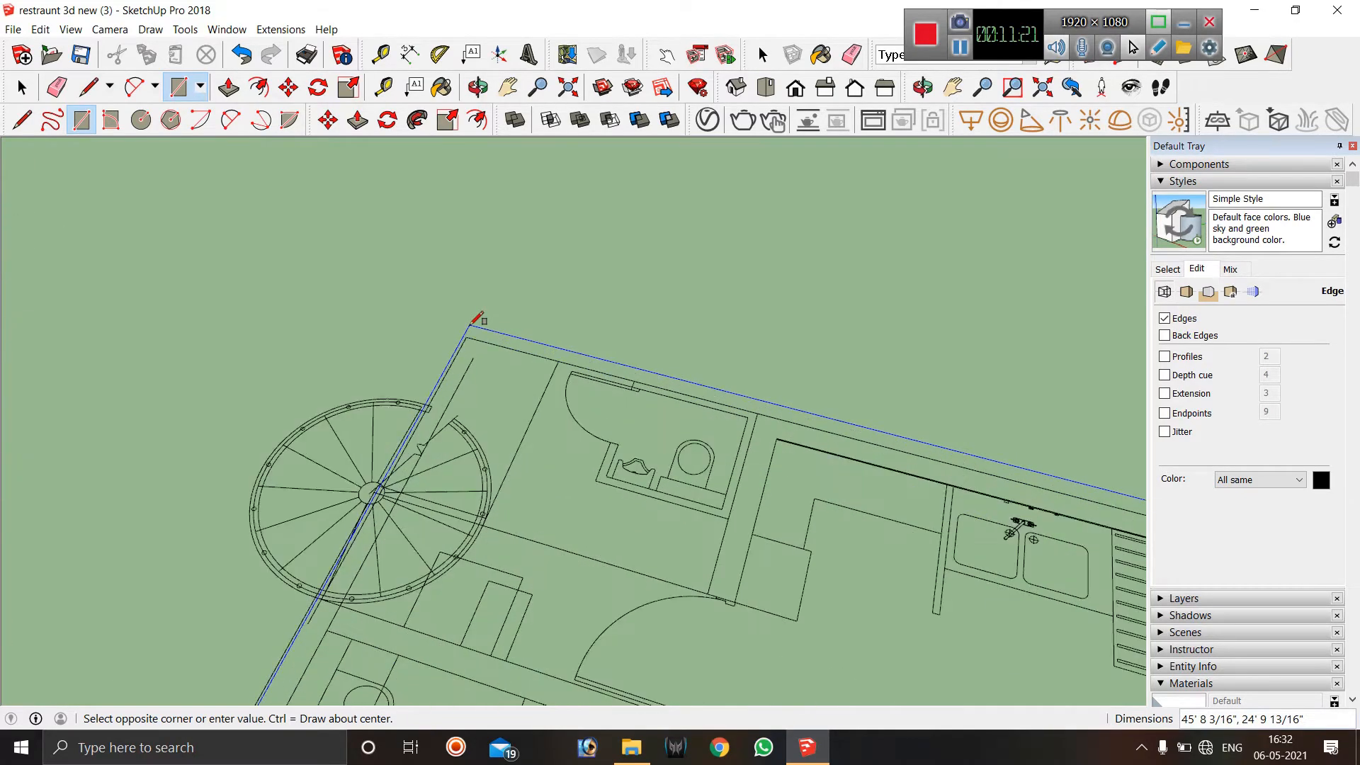
click(465, 347)
scroll(461, 297, down, 5)
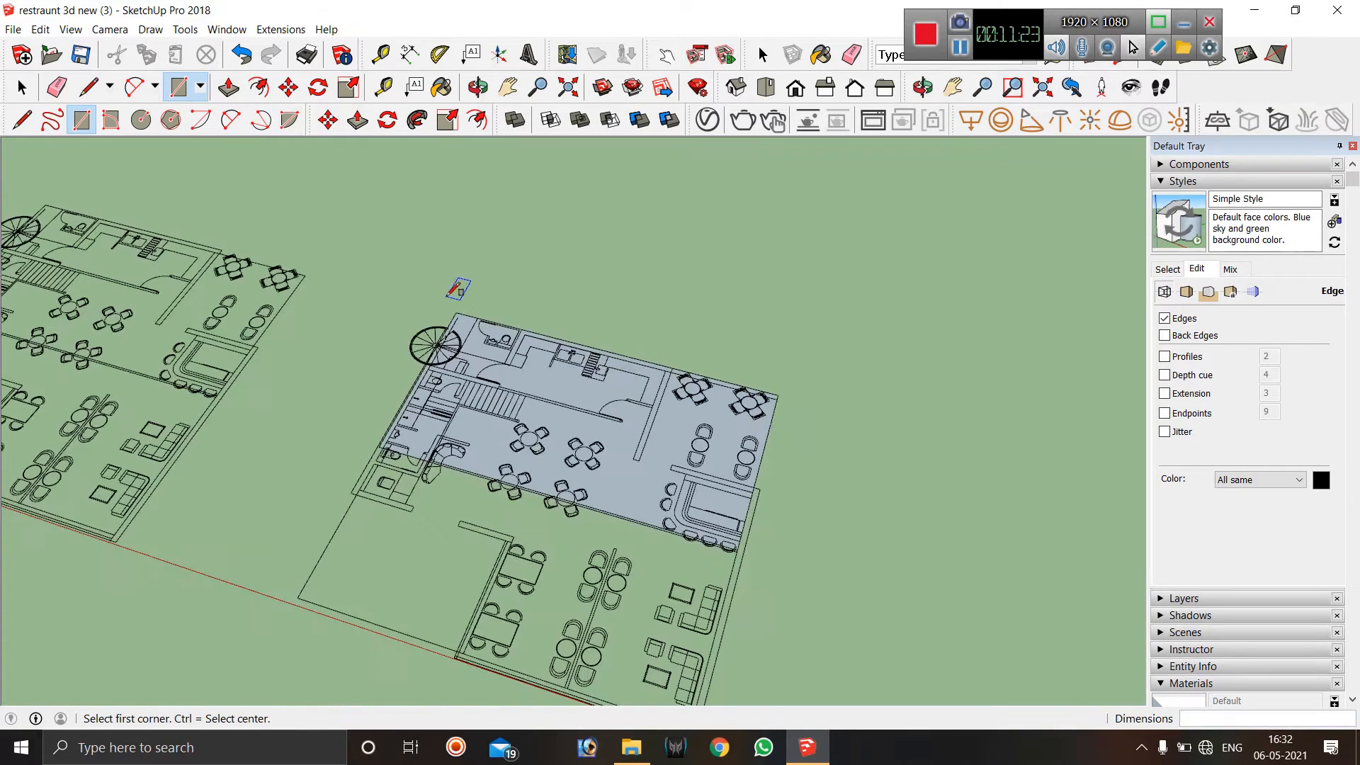
Extrude the floor-plan rectangle upward into a thin slab.
key(space)
click(569, 415)
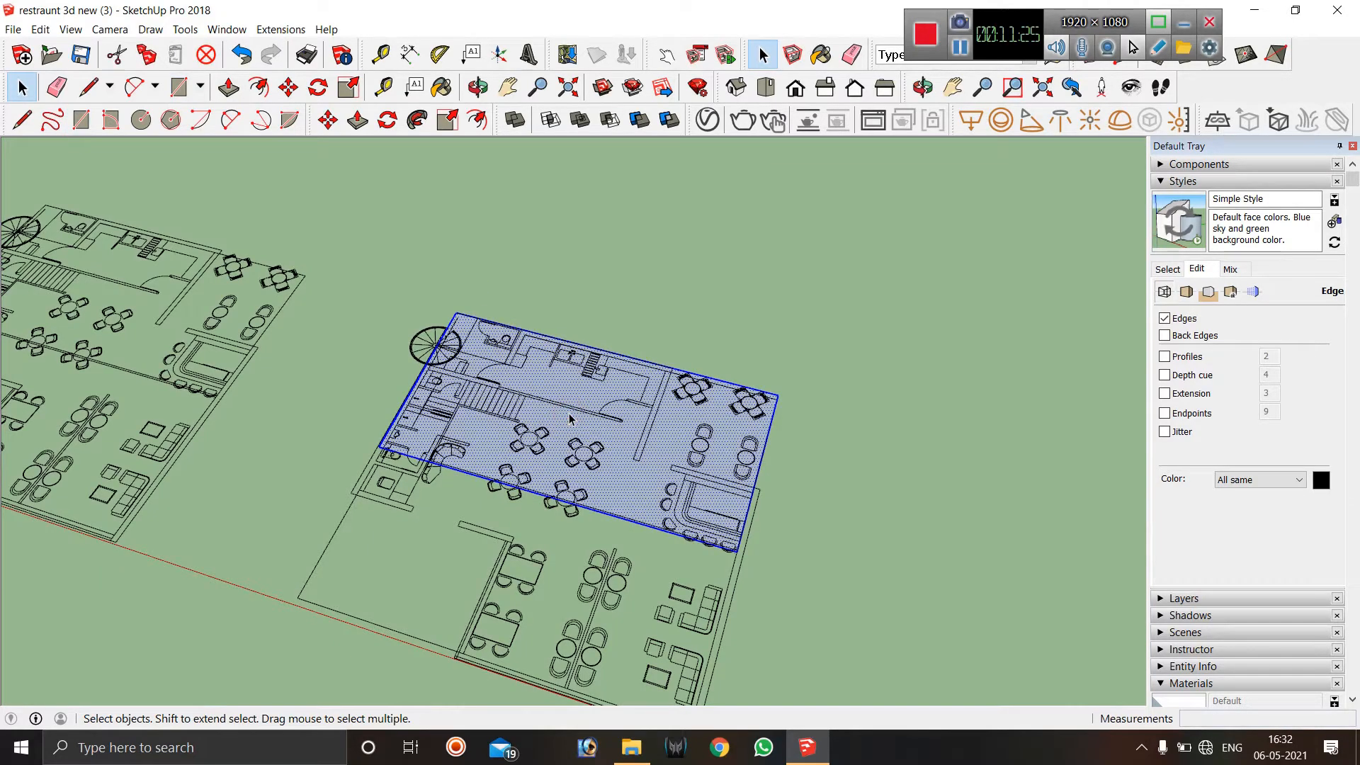
key(p)
click(575, 423)
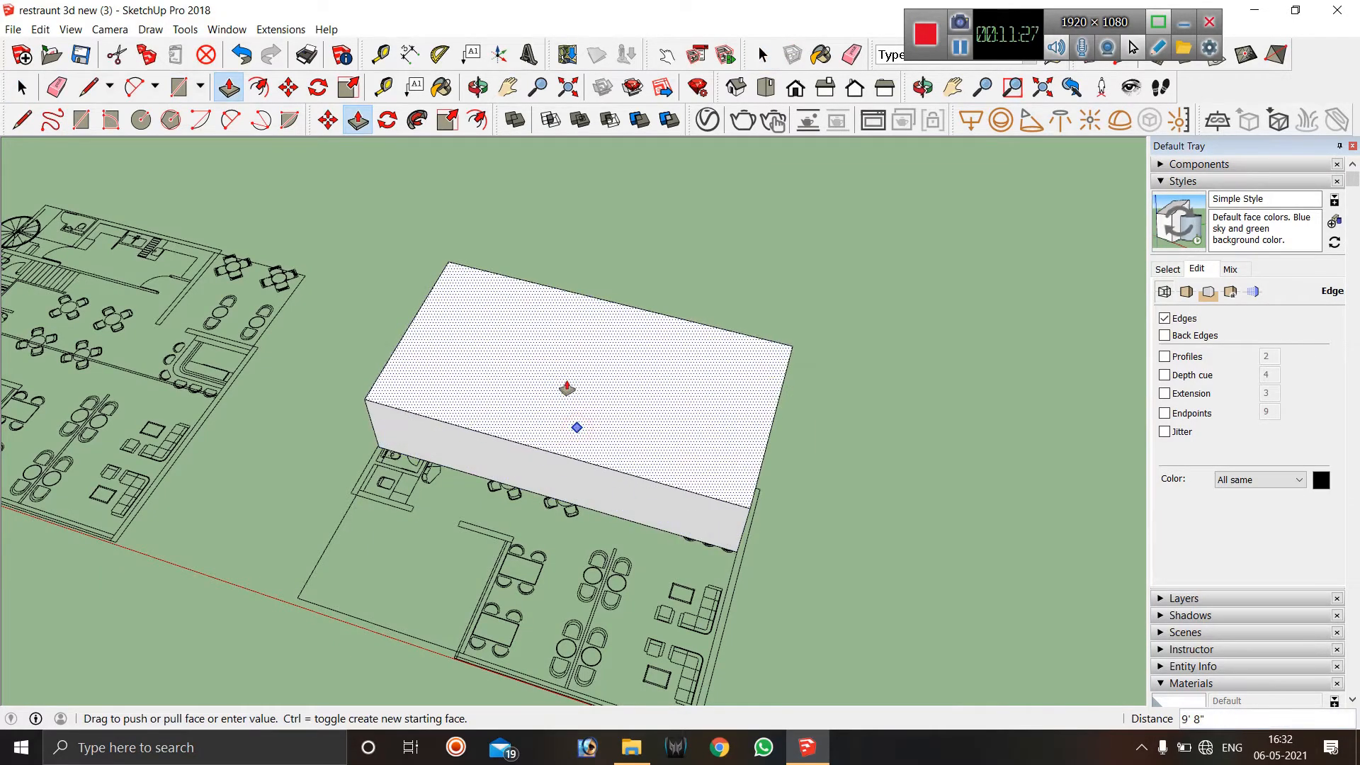
key(Escape)
key(space)
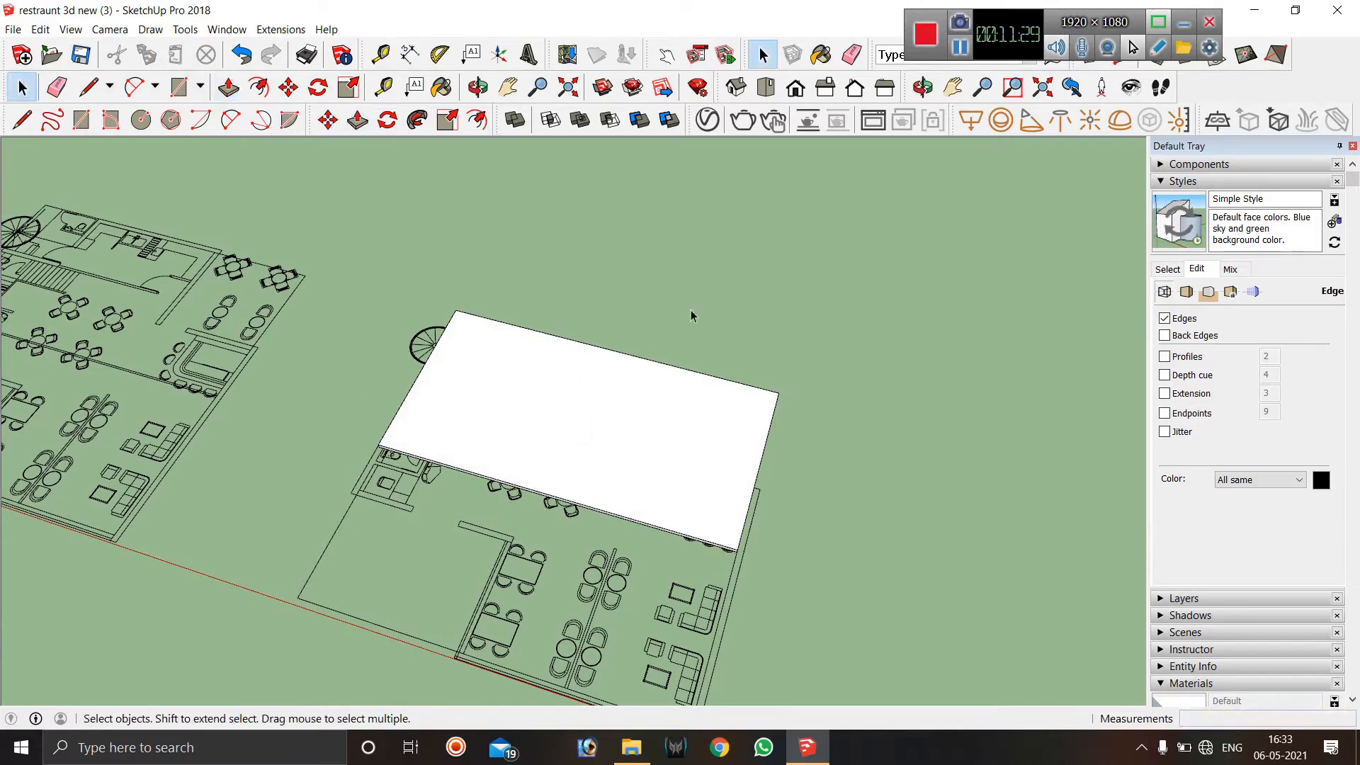
key(m)
middle_drag(678, 523, 681, 404)
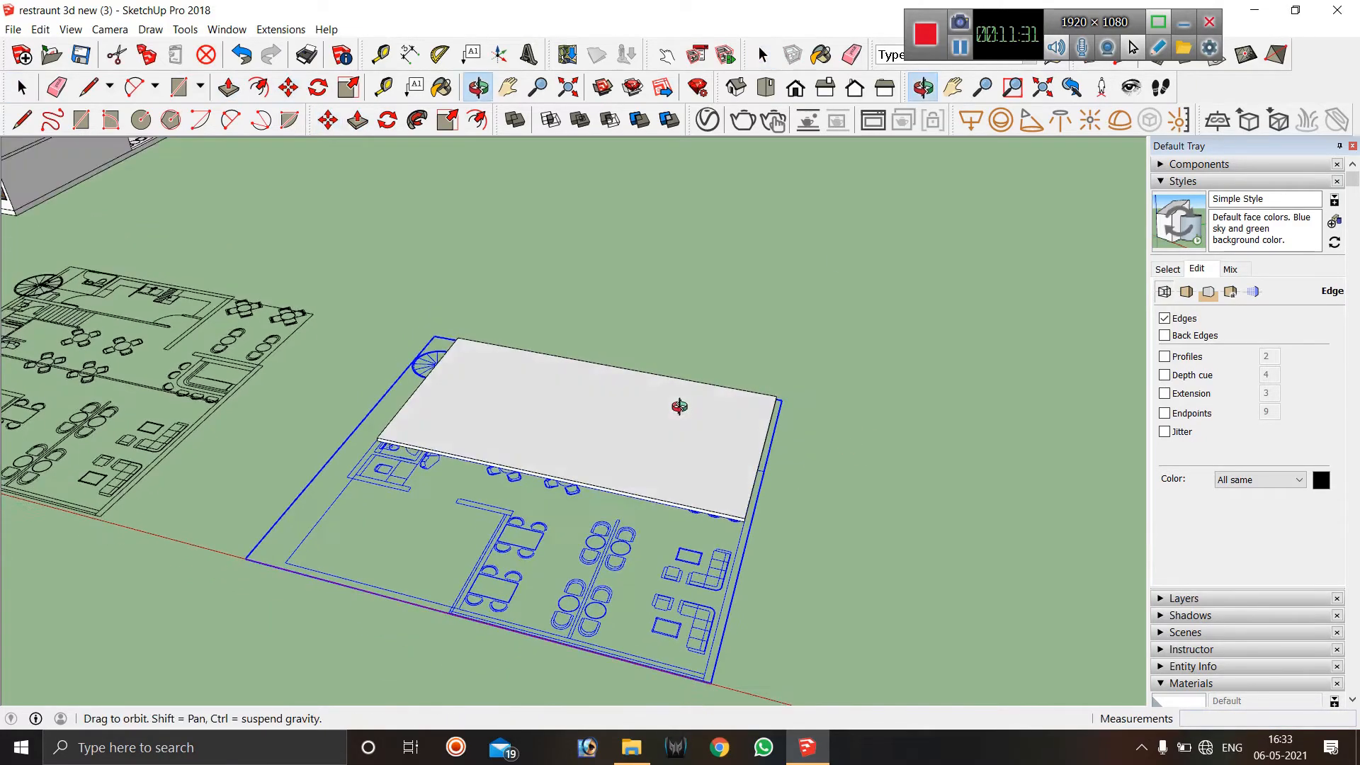
scroll(769, 510, up, 5)
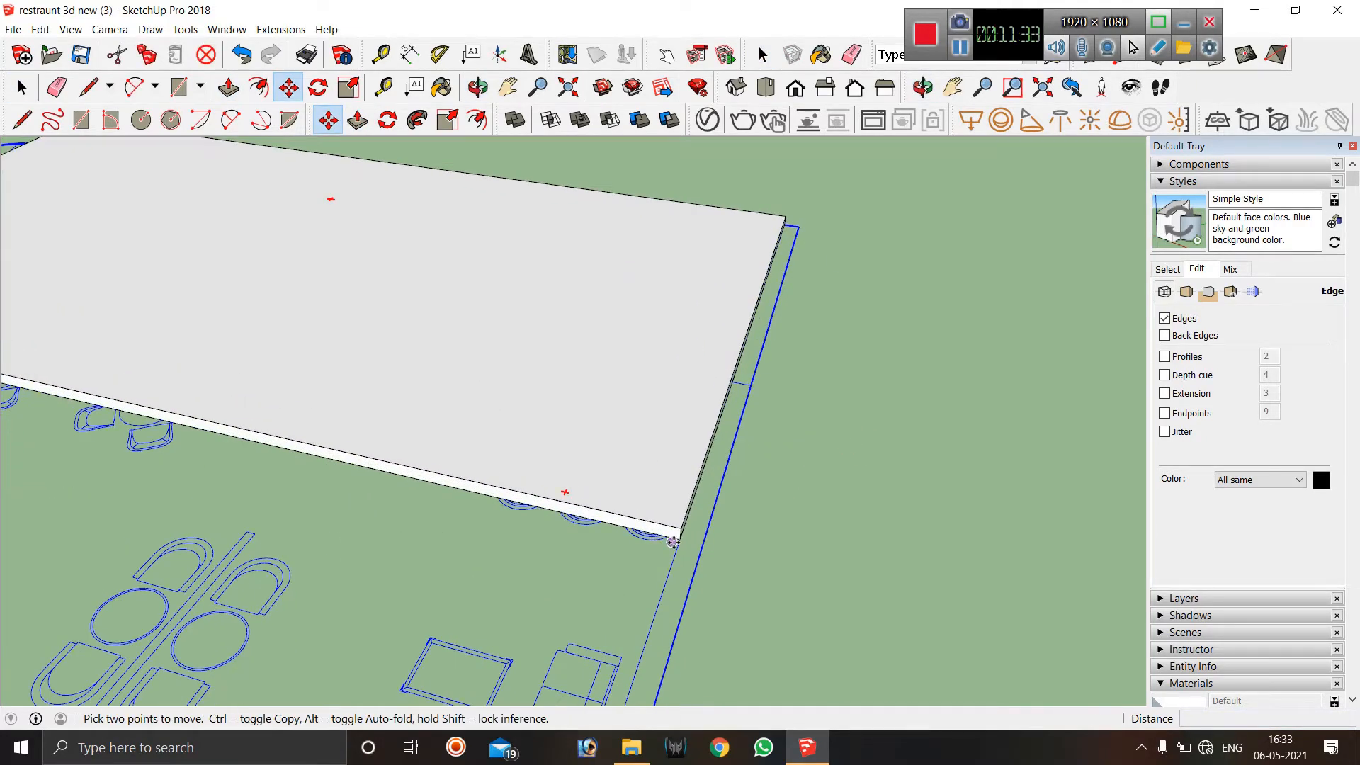
click(680, 541)
scroll(709, 447, down, 5)
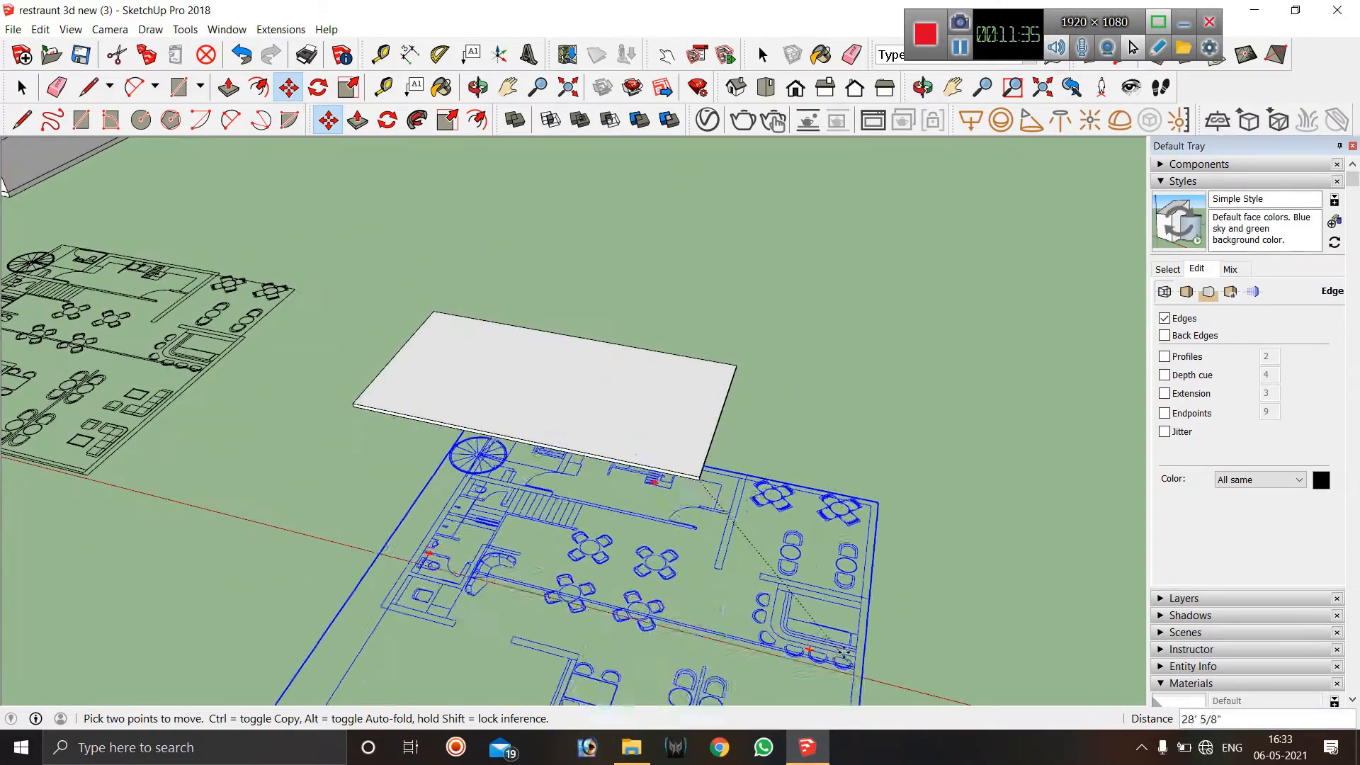
key(Escape)
key(space)
click(641, 442)
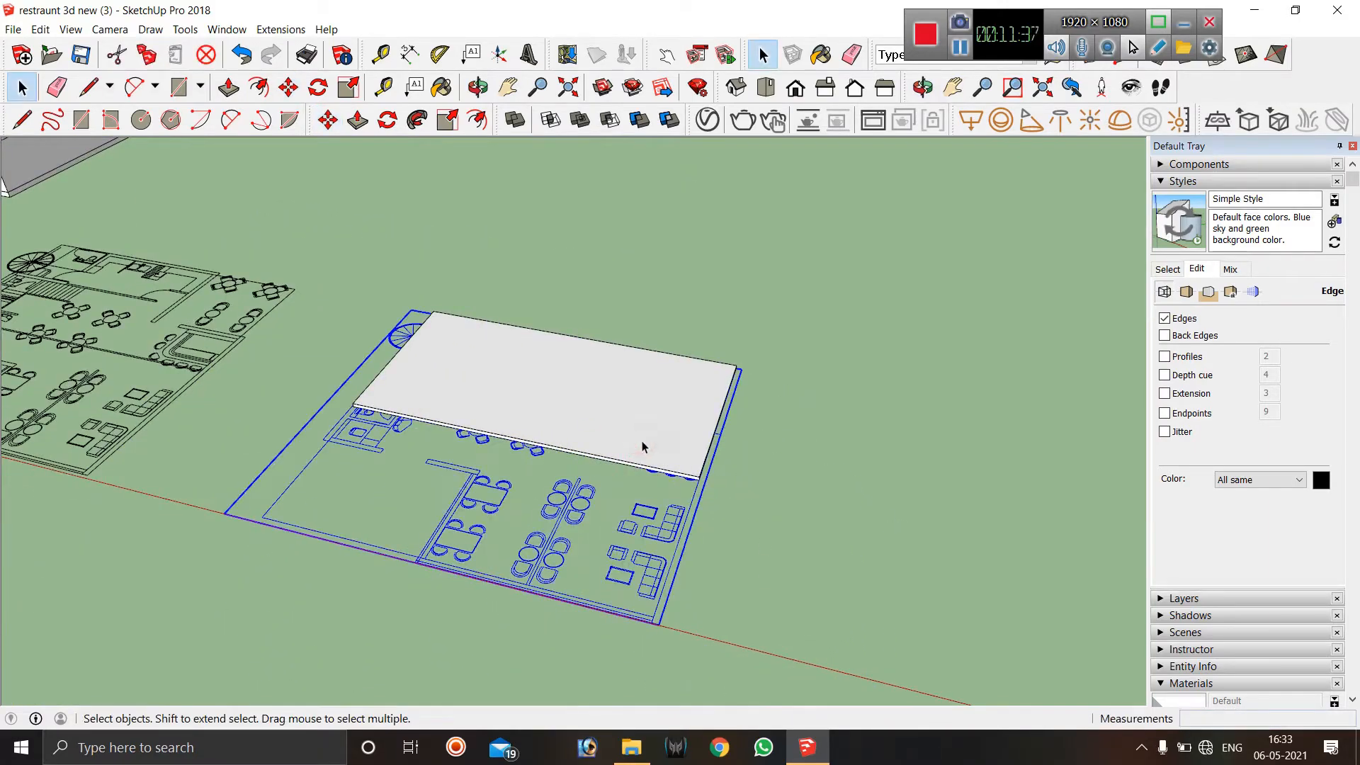
click(703, 397)
key(m)
scroll(702, 477, up, 5)
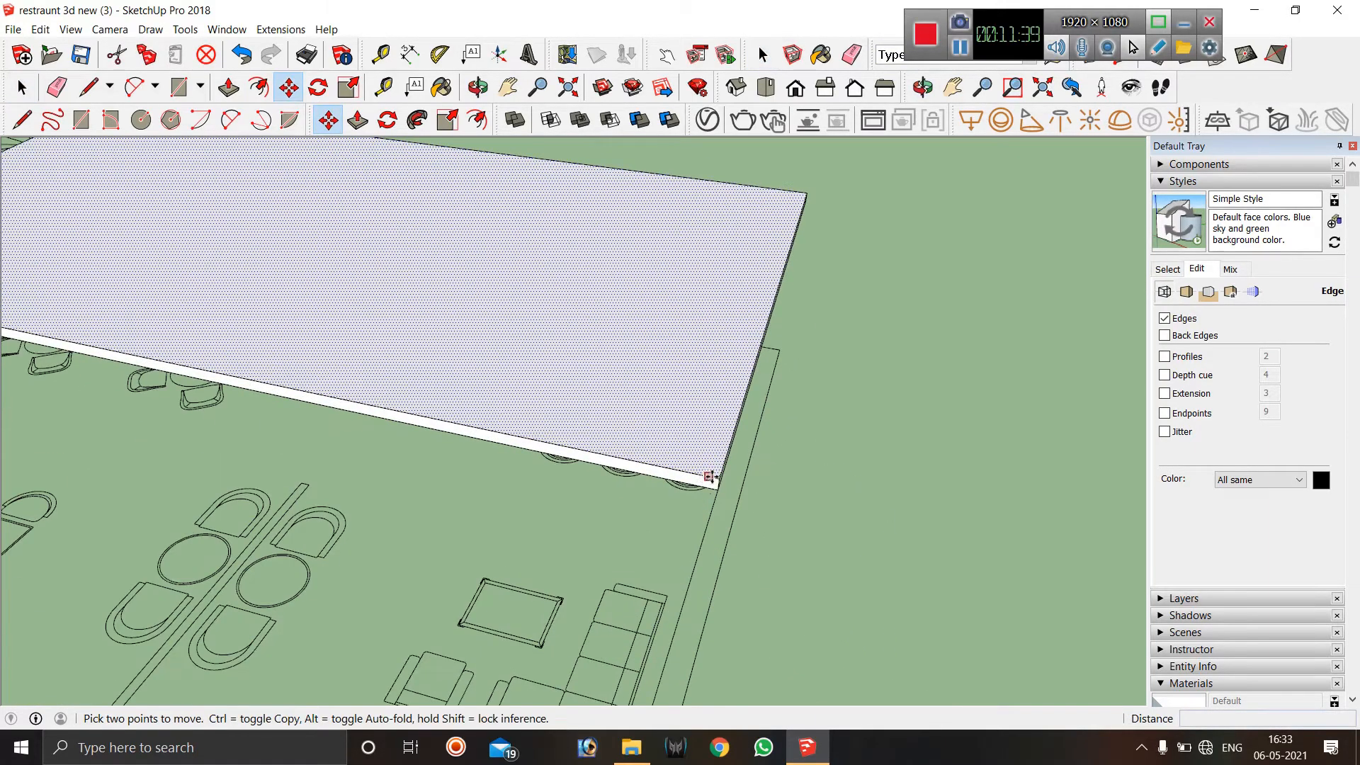
click(720, 489)
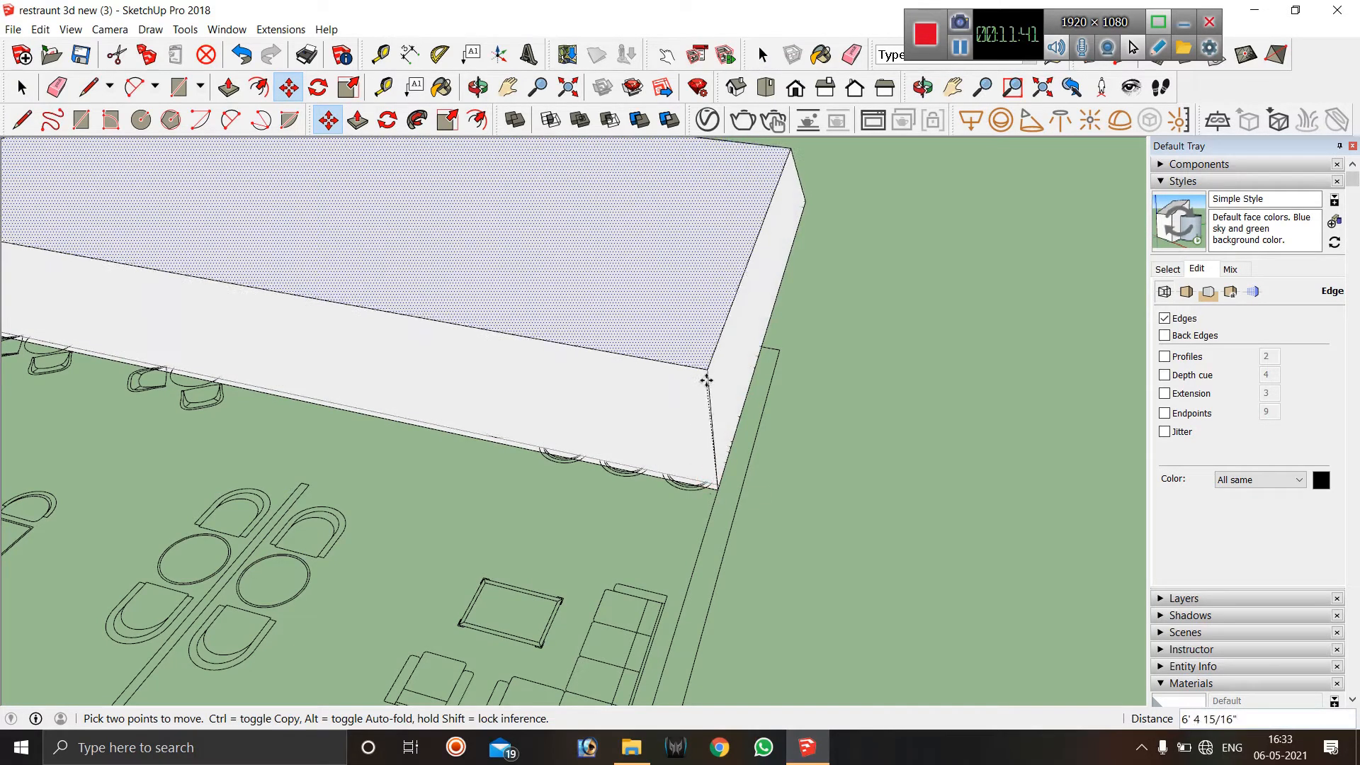
key(space)
click(842, 399)
click(701, 382)
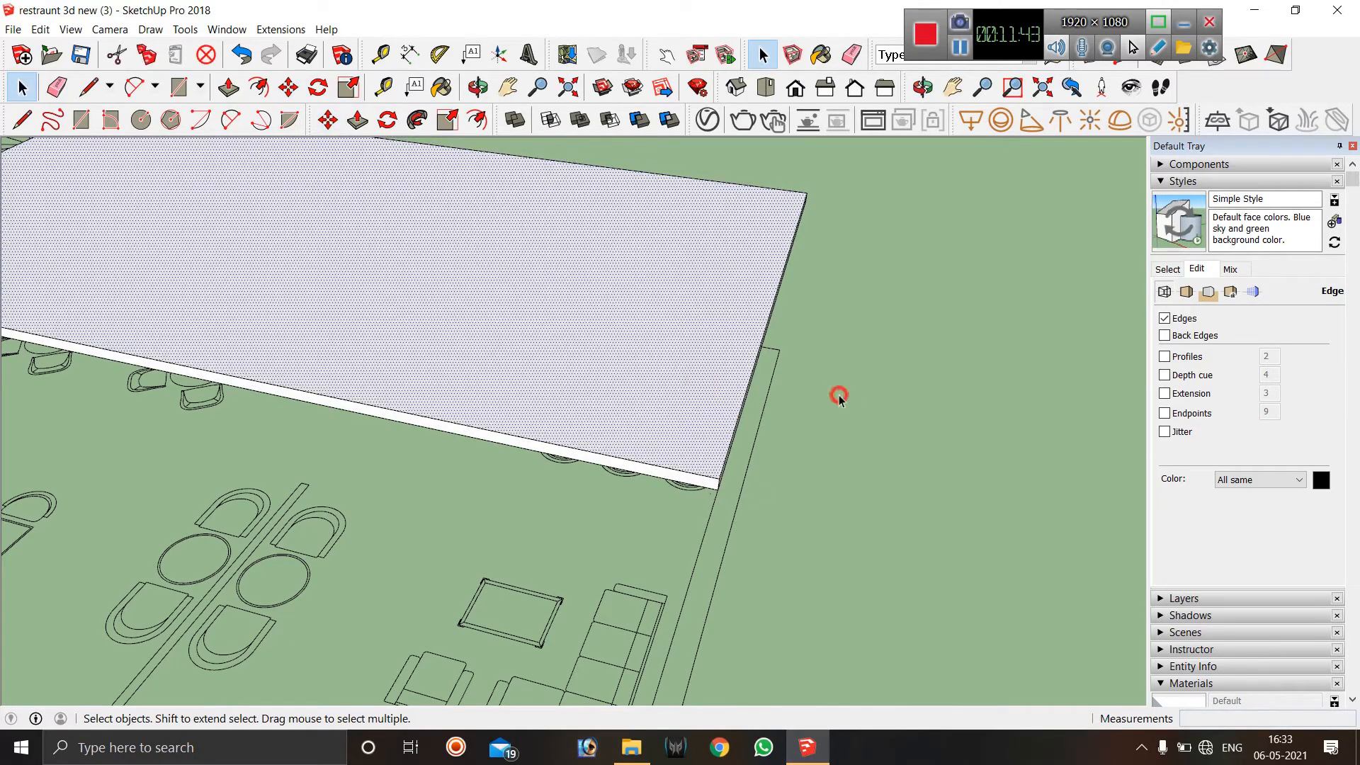
click(839, 399)
Undo the slab extrusion and the rectangle, and restore only the flat rectangle on the floor plan.
key(ctrl+z)
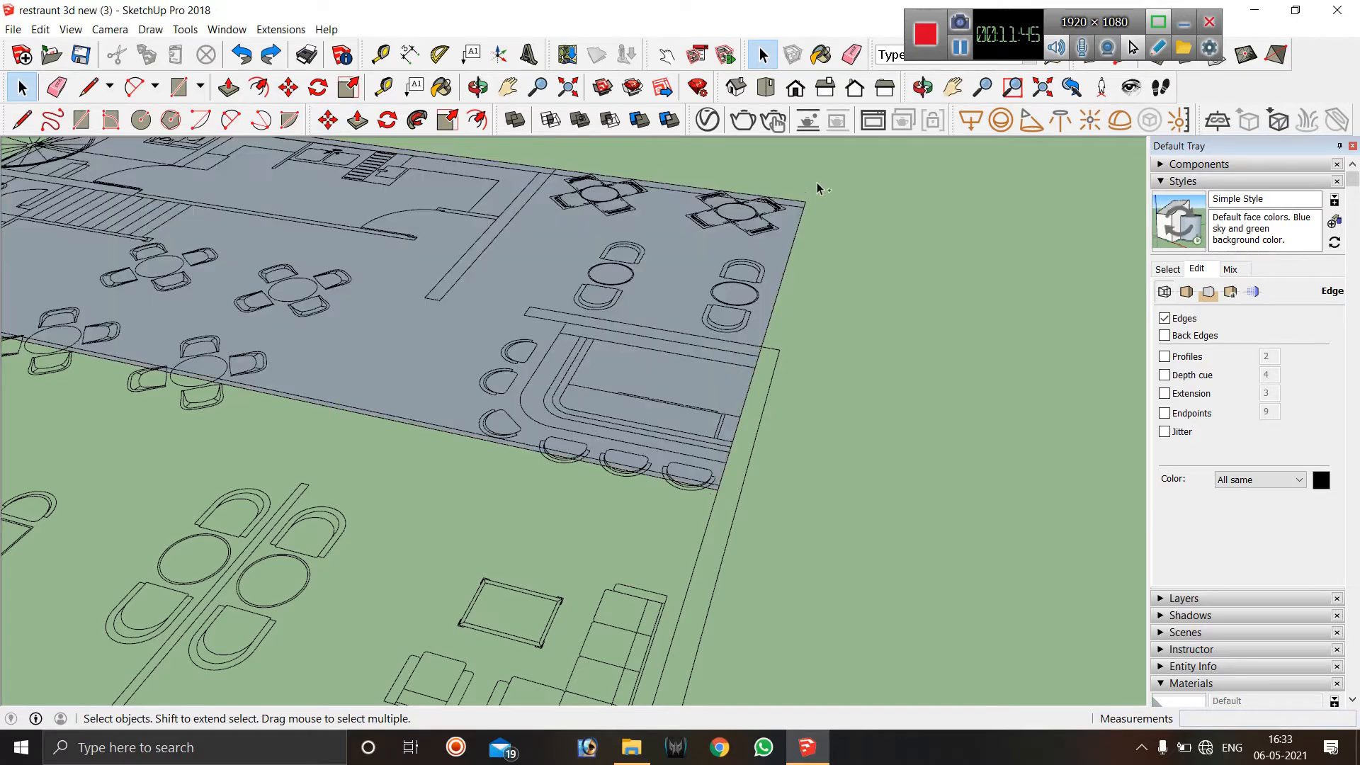
key(ctrl+z)
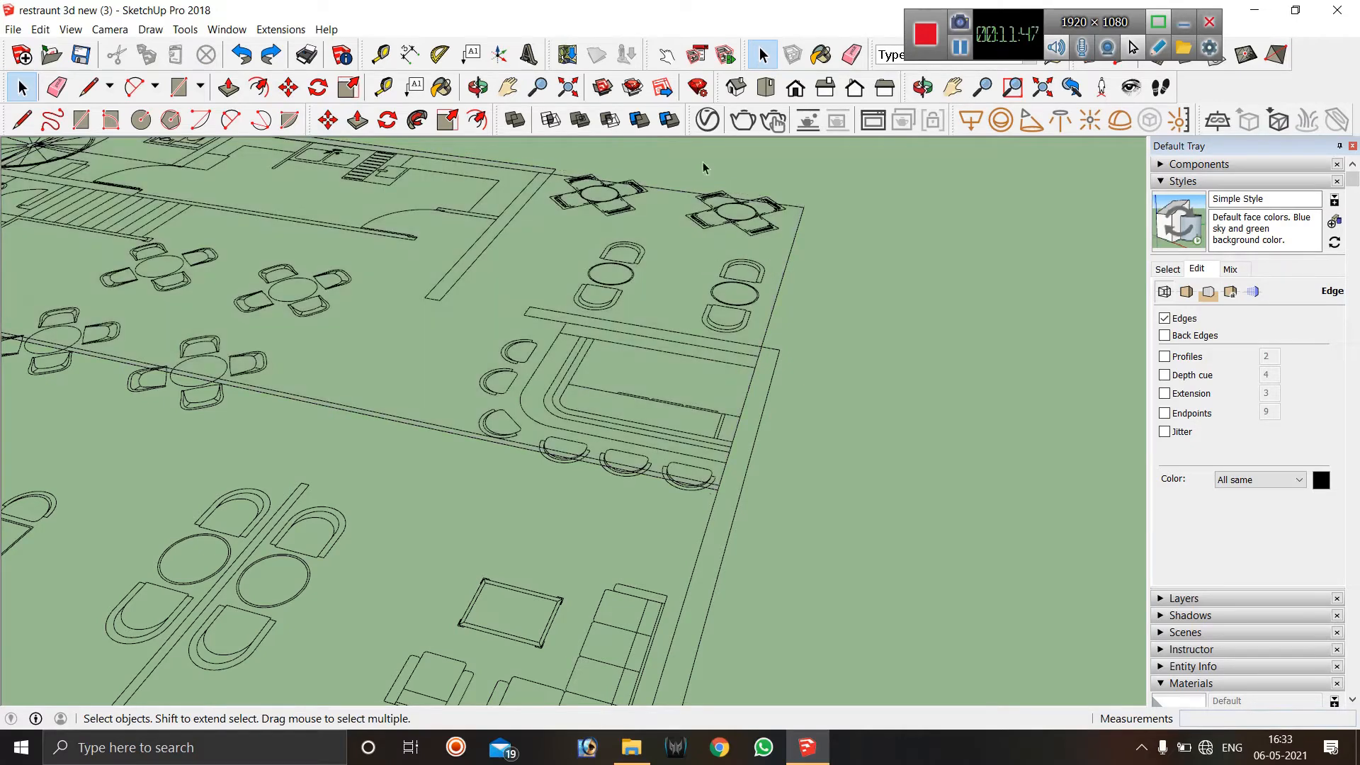
click(270, 56)
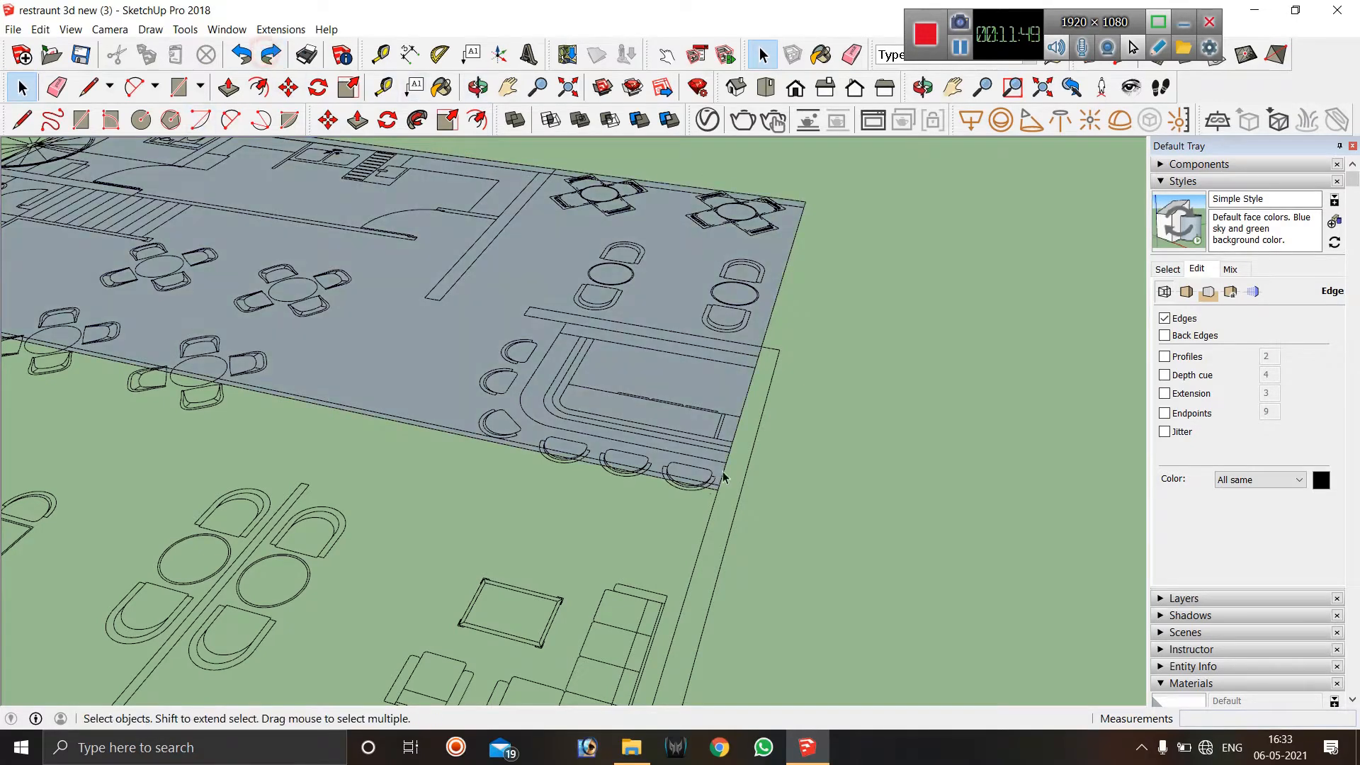
Group the flat slab rectangle with its edges on the second floor plan.
double_click(497, 312)
right_click(498, 307)
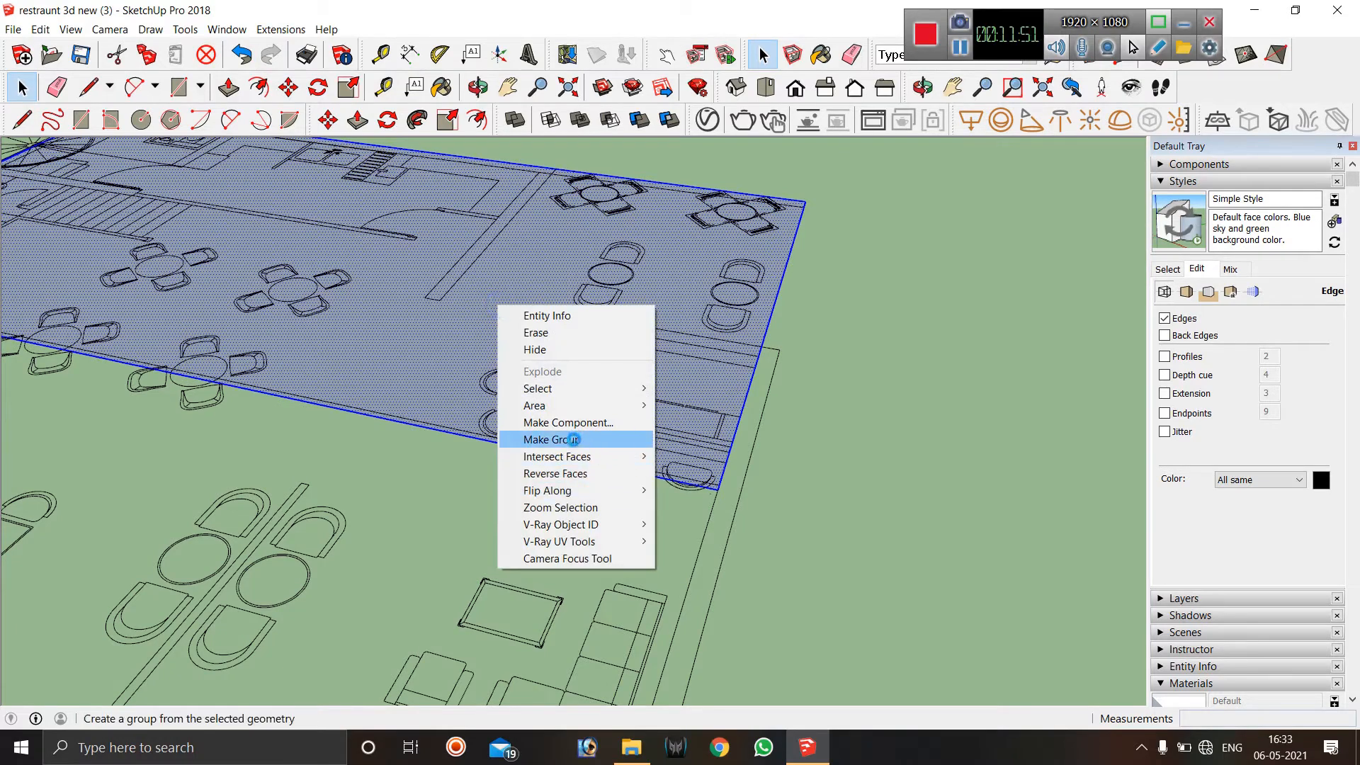
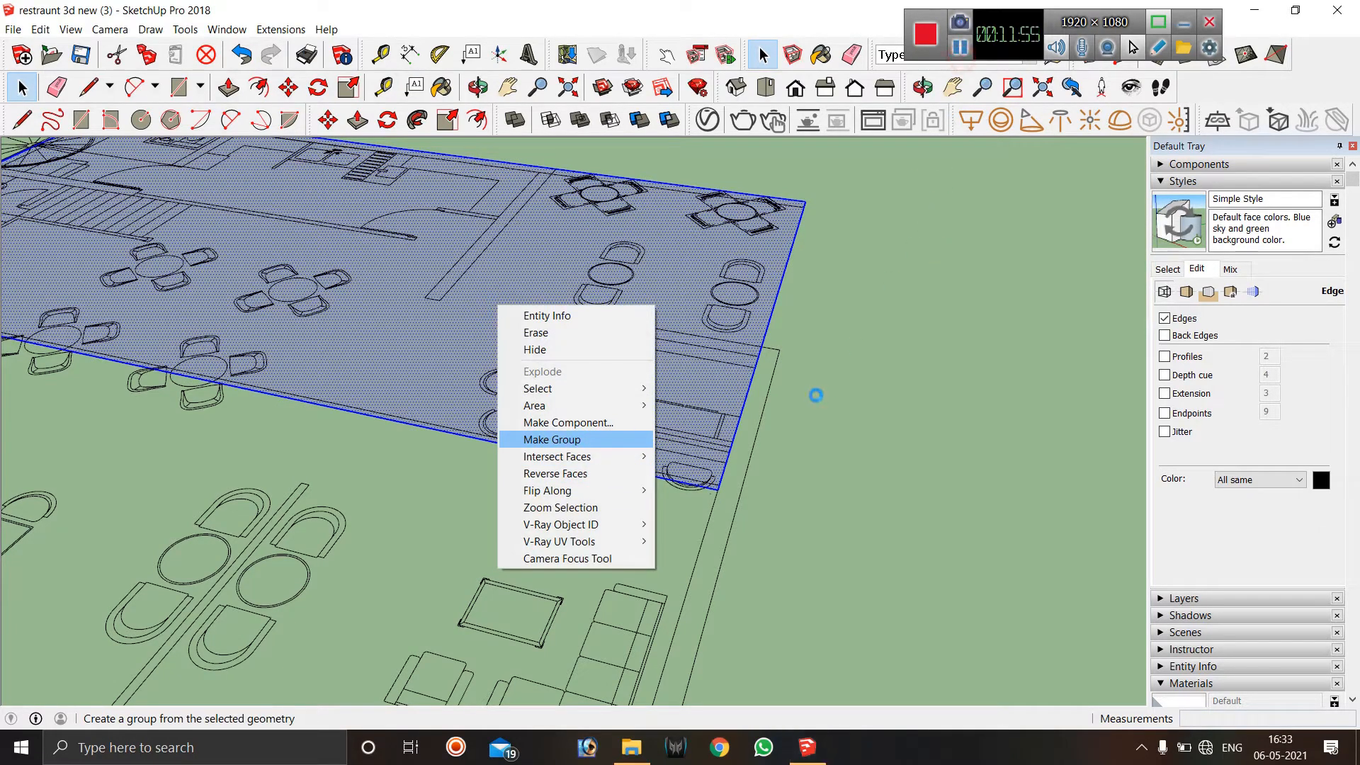
click(960, 49)
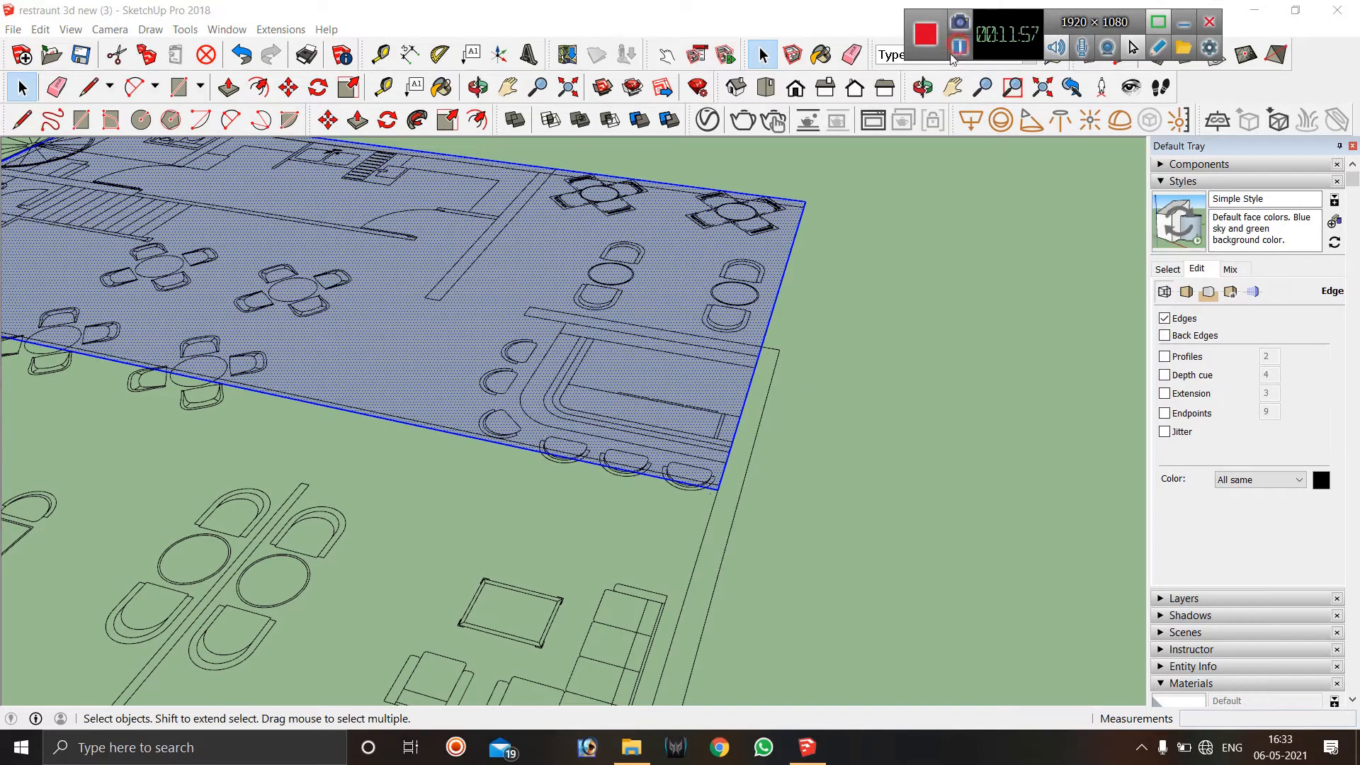
right_click(473, 324)
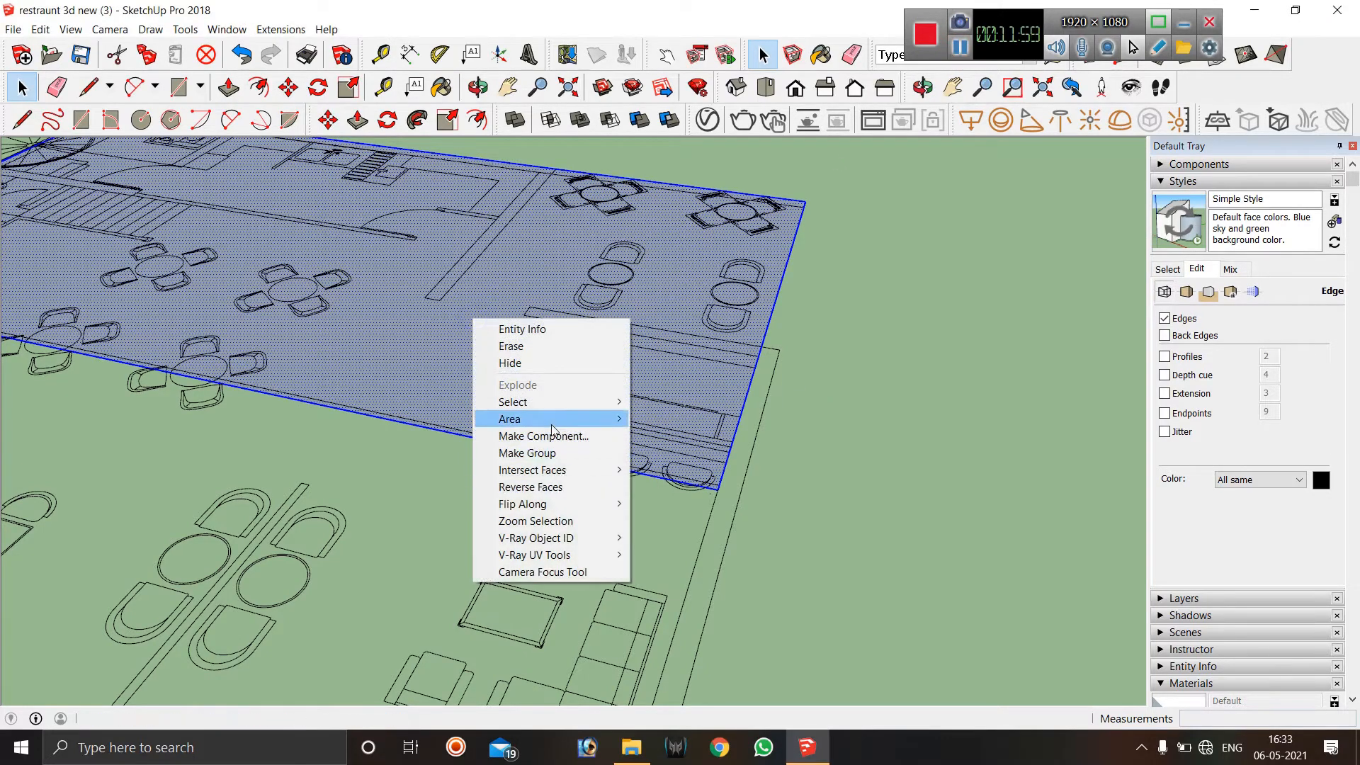
click(550, 453)
Extrude the grouped floor-plan rectangle upward by 6" into a slab and leave the group.
double_click(457, 322)
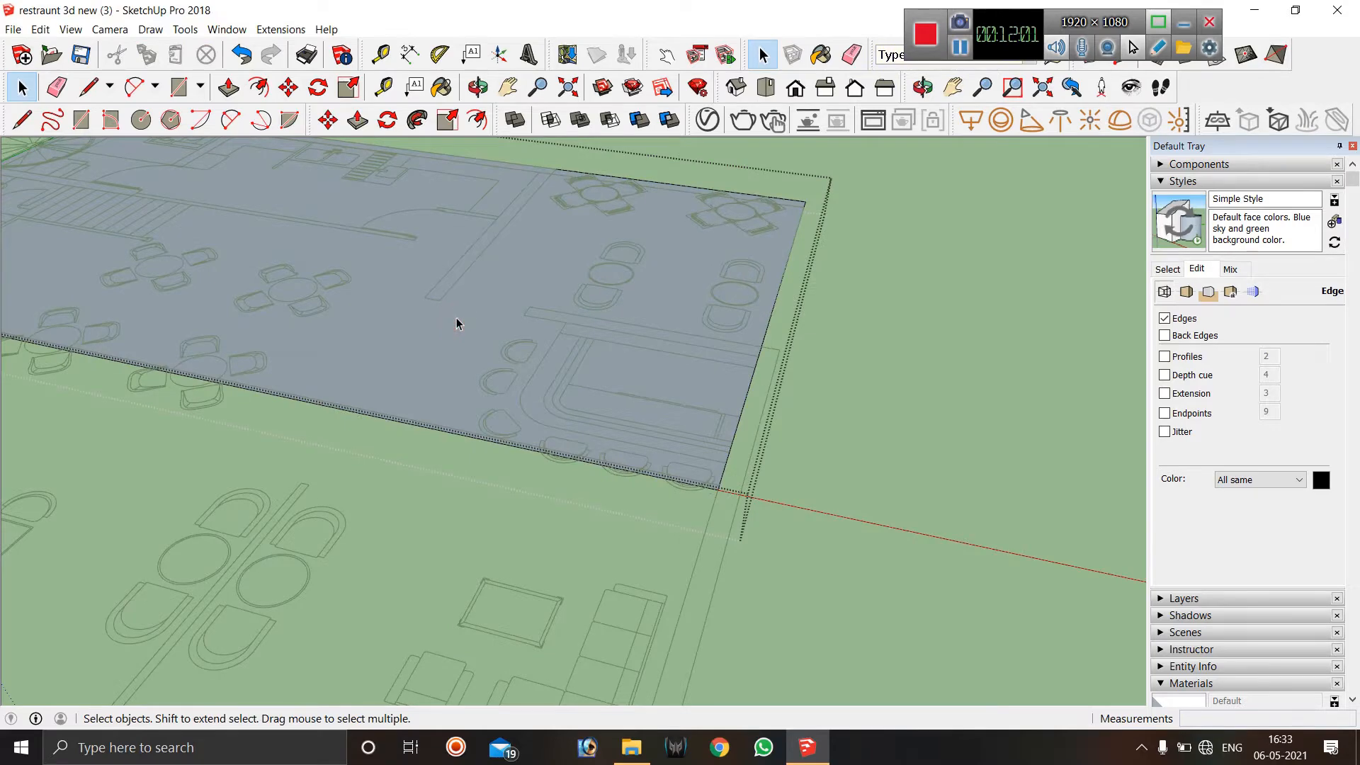
key(p)
click(456, 324)
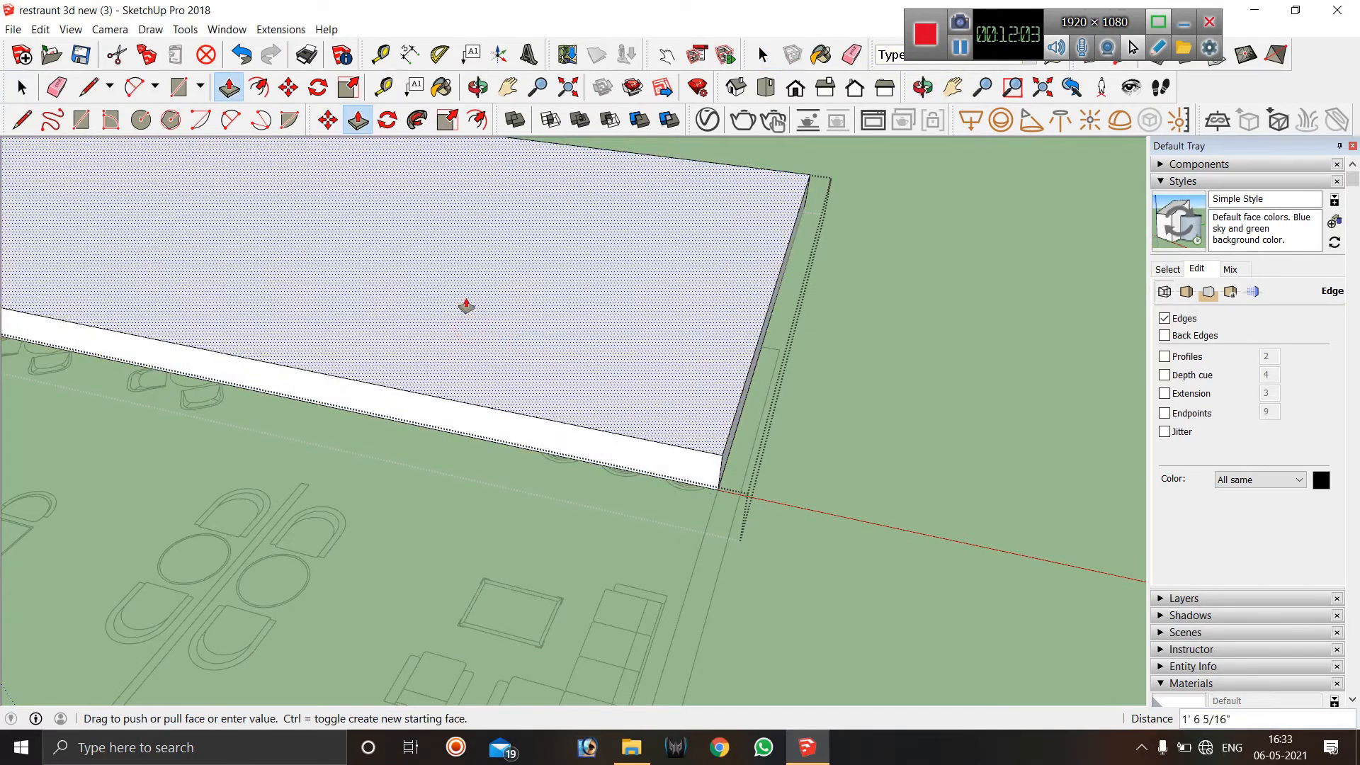
text(6")
key(Return)
key(space)
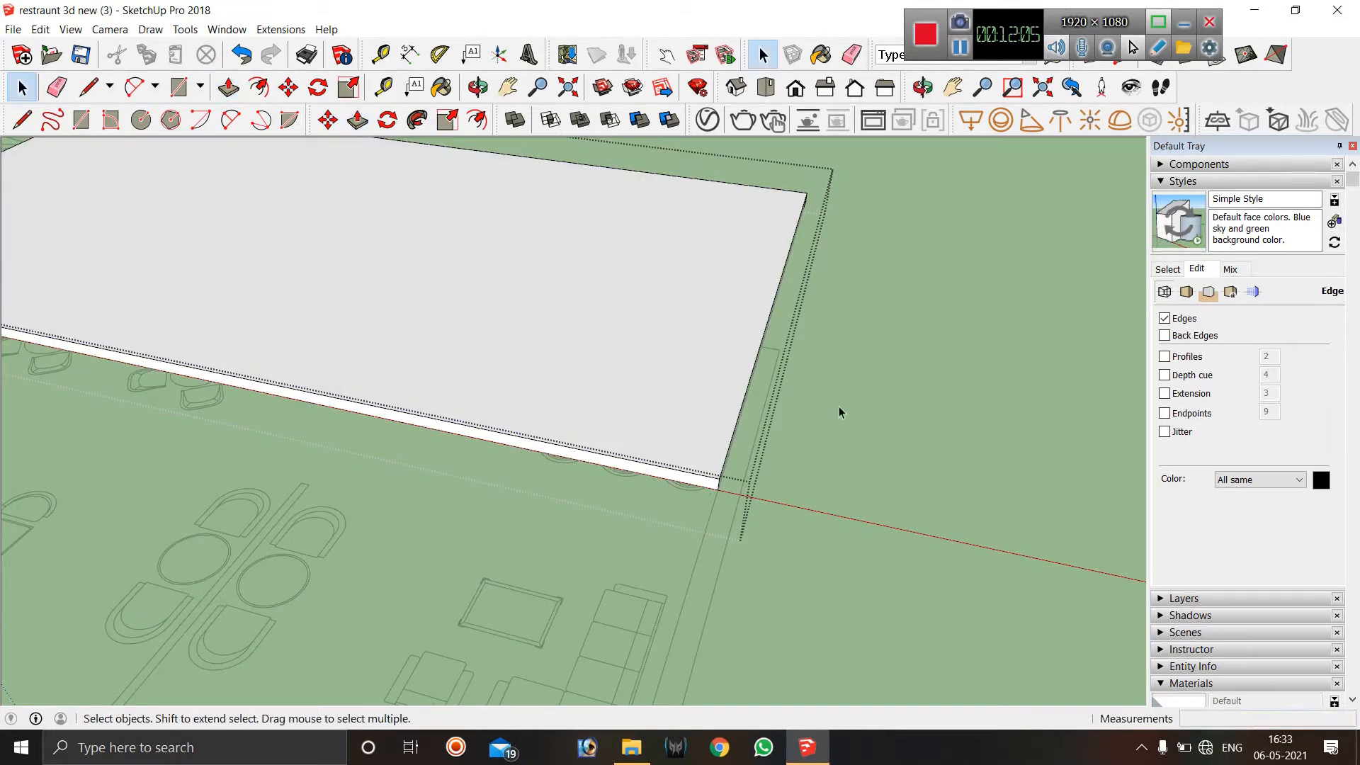
click(898, 401)
Move the slab by its plan corner beside the bar counter onto the matching top corner of the building's upper-storey wall.
click(620, 328)
key(m)
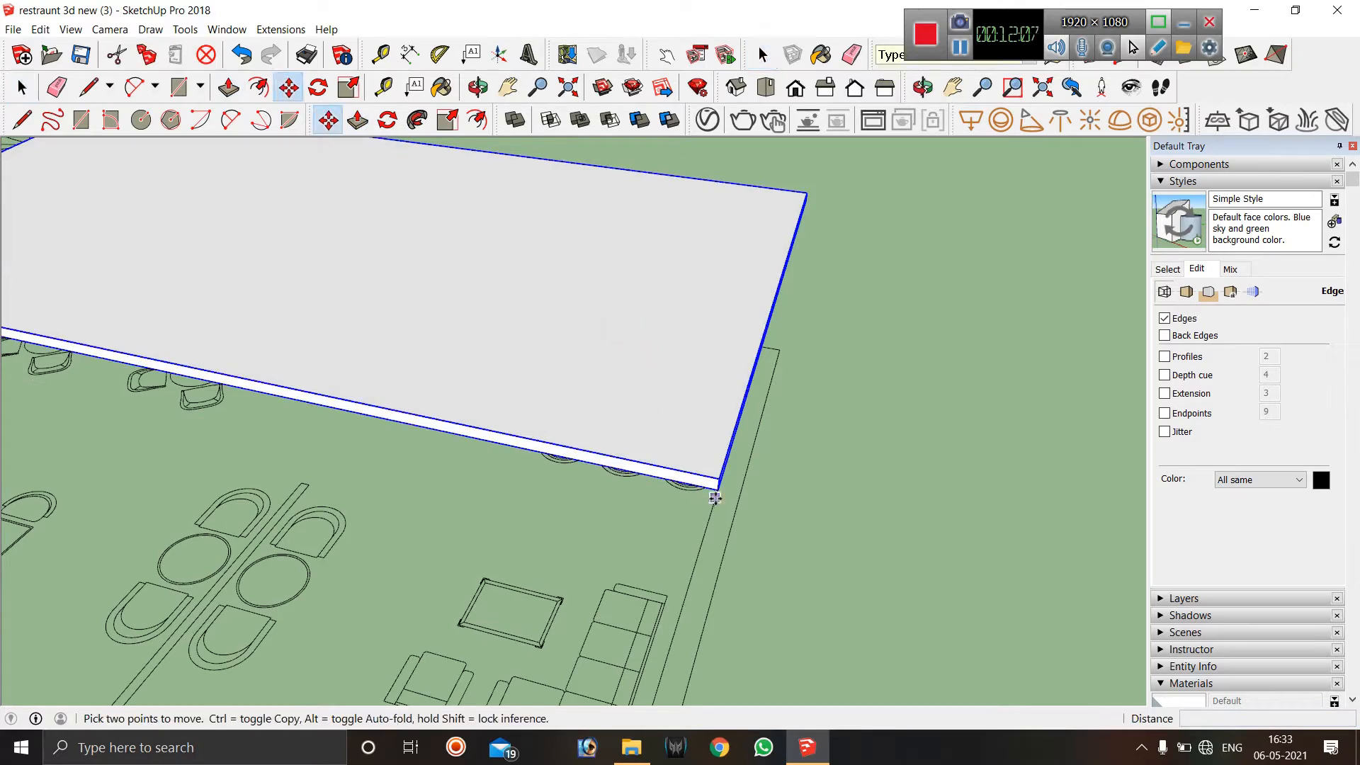
scroll(714, 497, up, 6)
scroll(685, 500, down, 2)
click(629, 519)
scroll(1063, 425, down, 5)
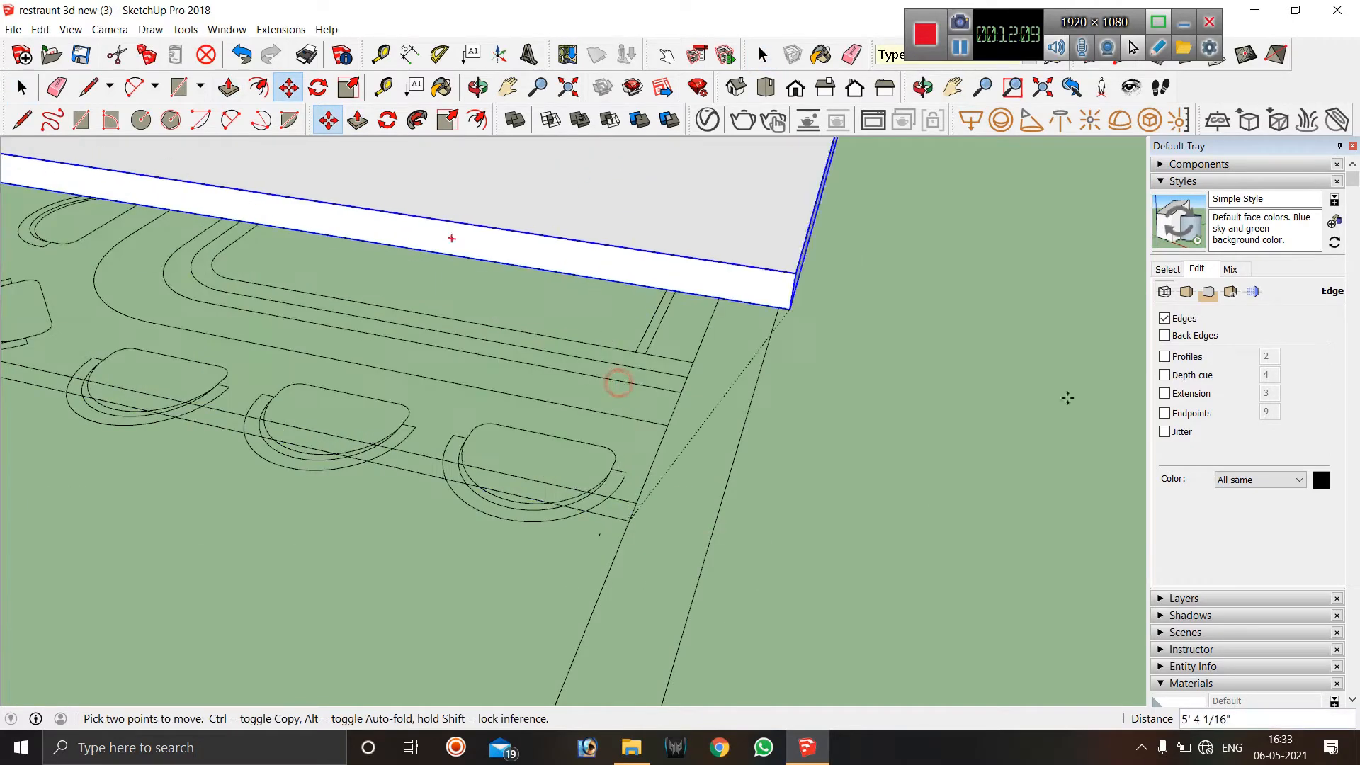
scroll(944, 459, down, 5)
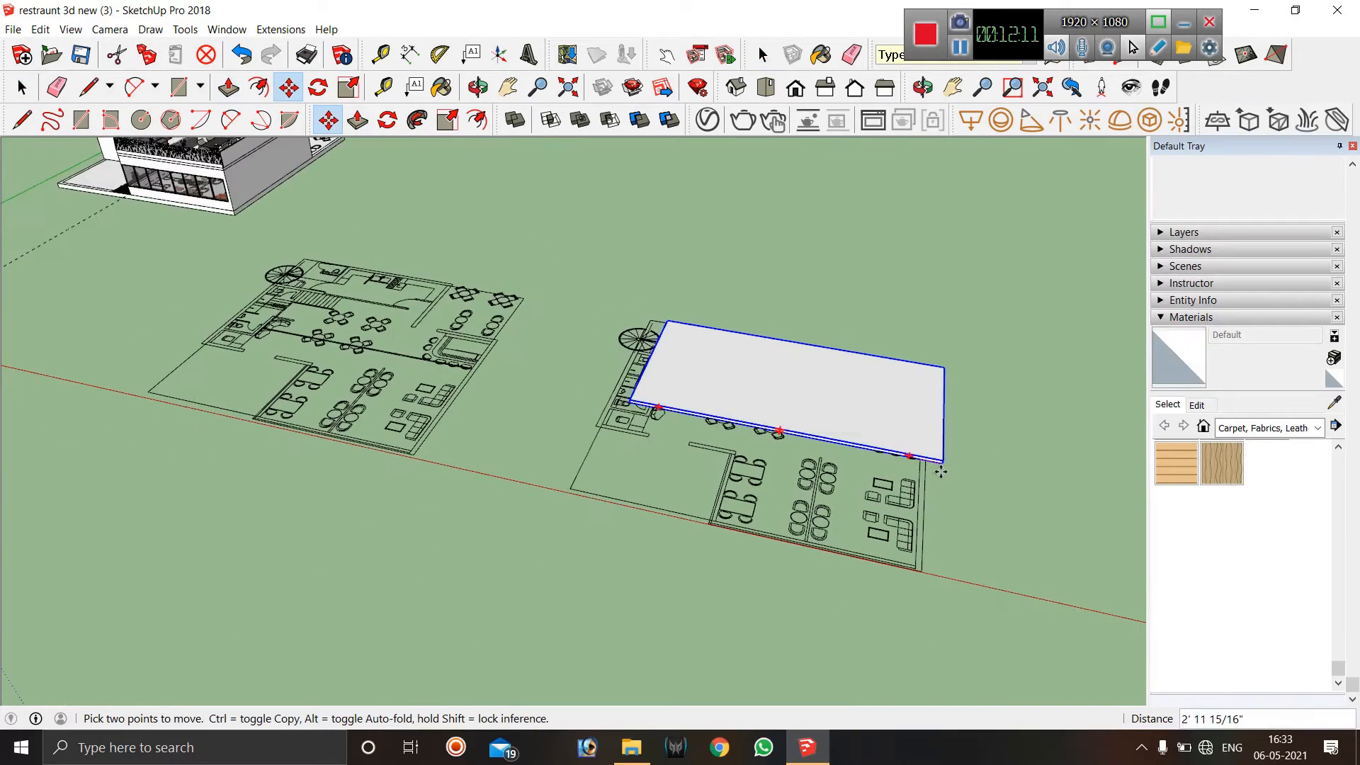
scroll(437, 218, up, 8)
scroll(436, 218, up, 4)
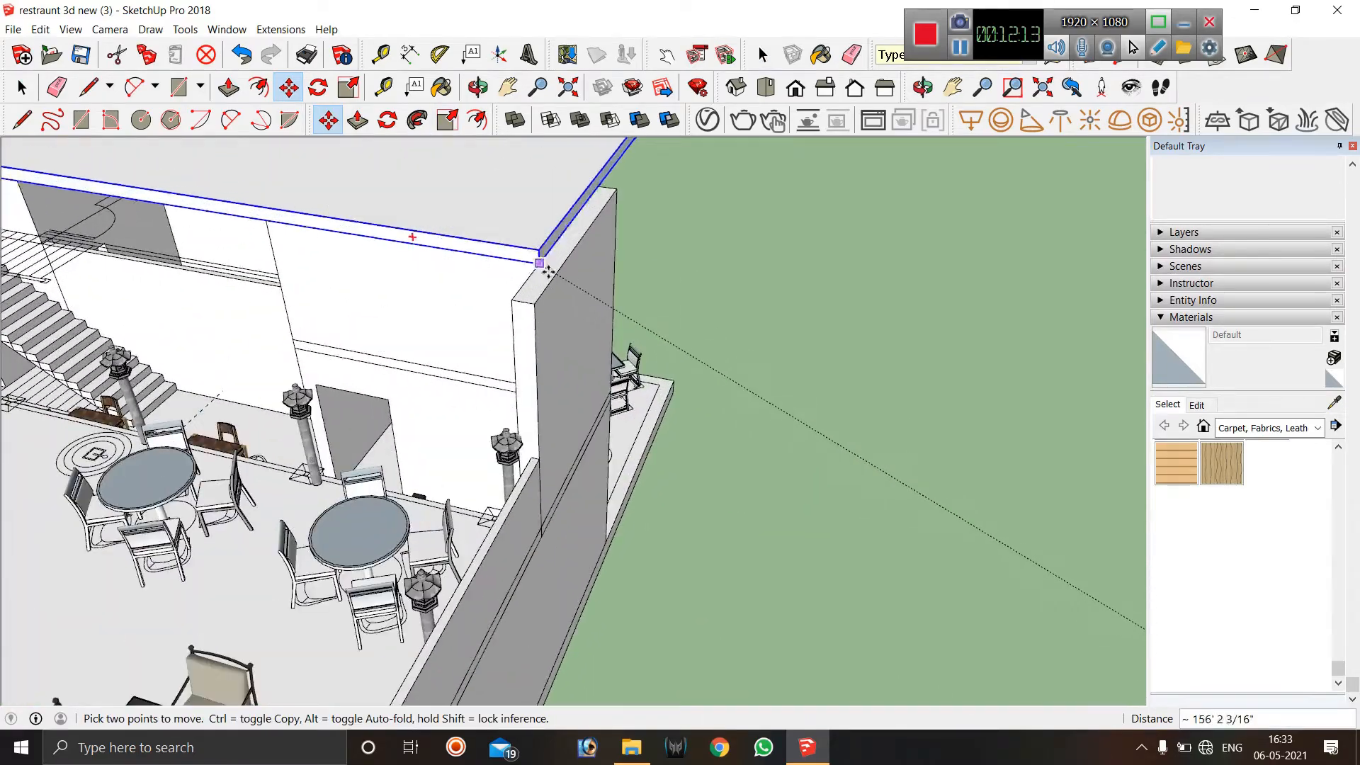
click(538, 304)
scroll(559, 428, down, 3)
scroll(559, 428, down, 2)
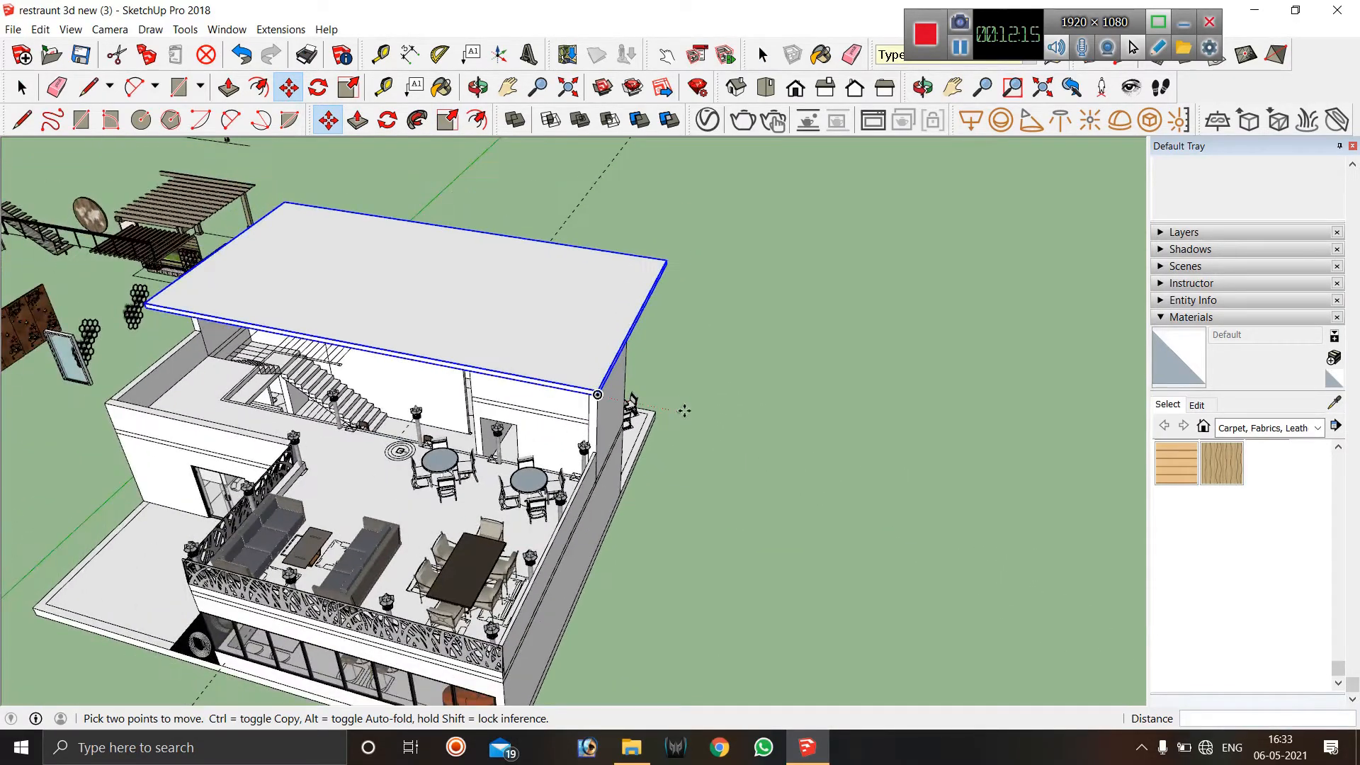
key(space)
Draw a 15' by 15' 3" rectangle on the slab's underside over the recessed corner above the rear dining tables, inside the slab group.
middle_drag(750, 377, 2, 107)
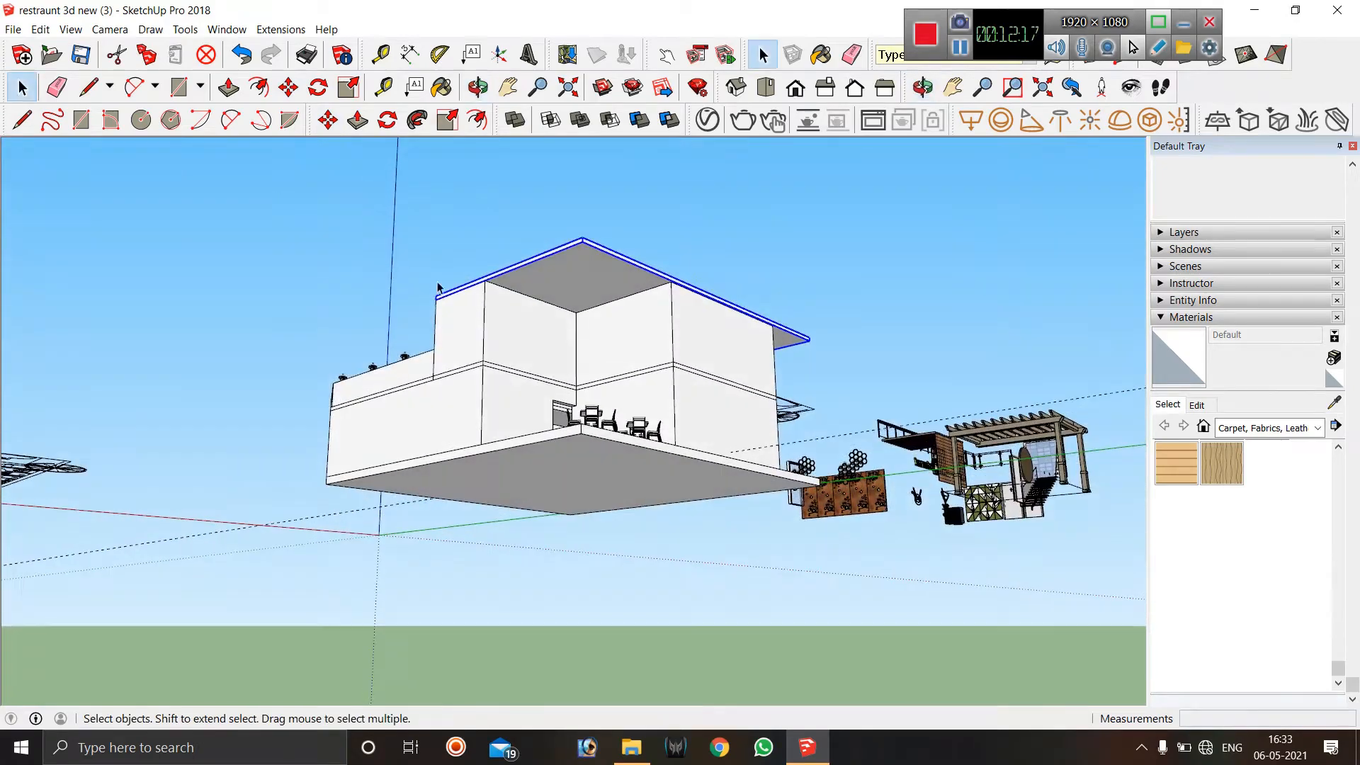
scroll(564, 231, up, 3)
middle_drag(593, 295, 610, 269)
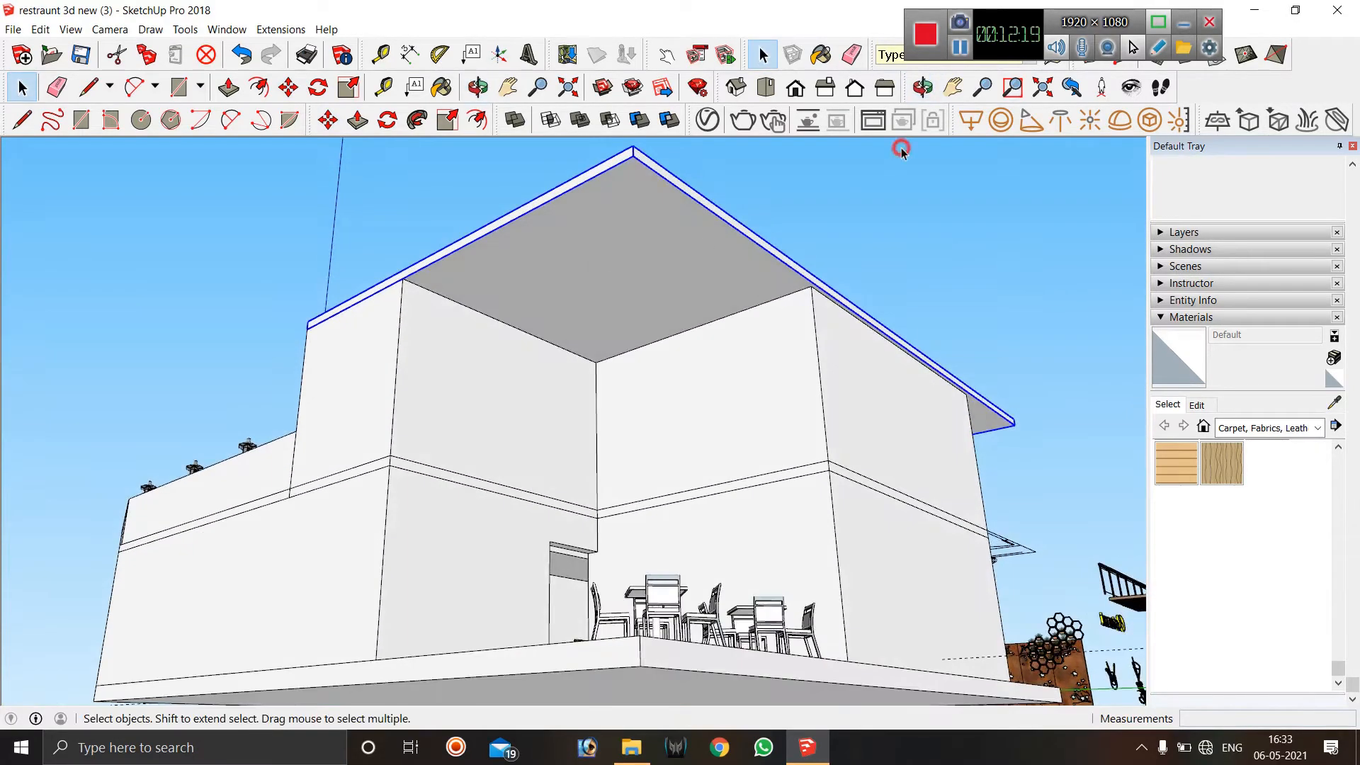
scroll(668, 190, up, 3)
key(r)
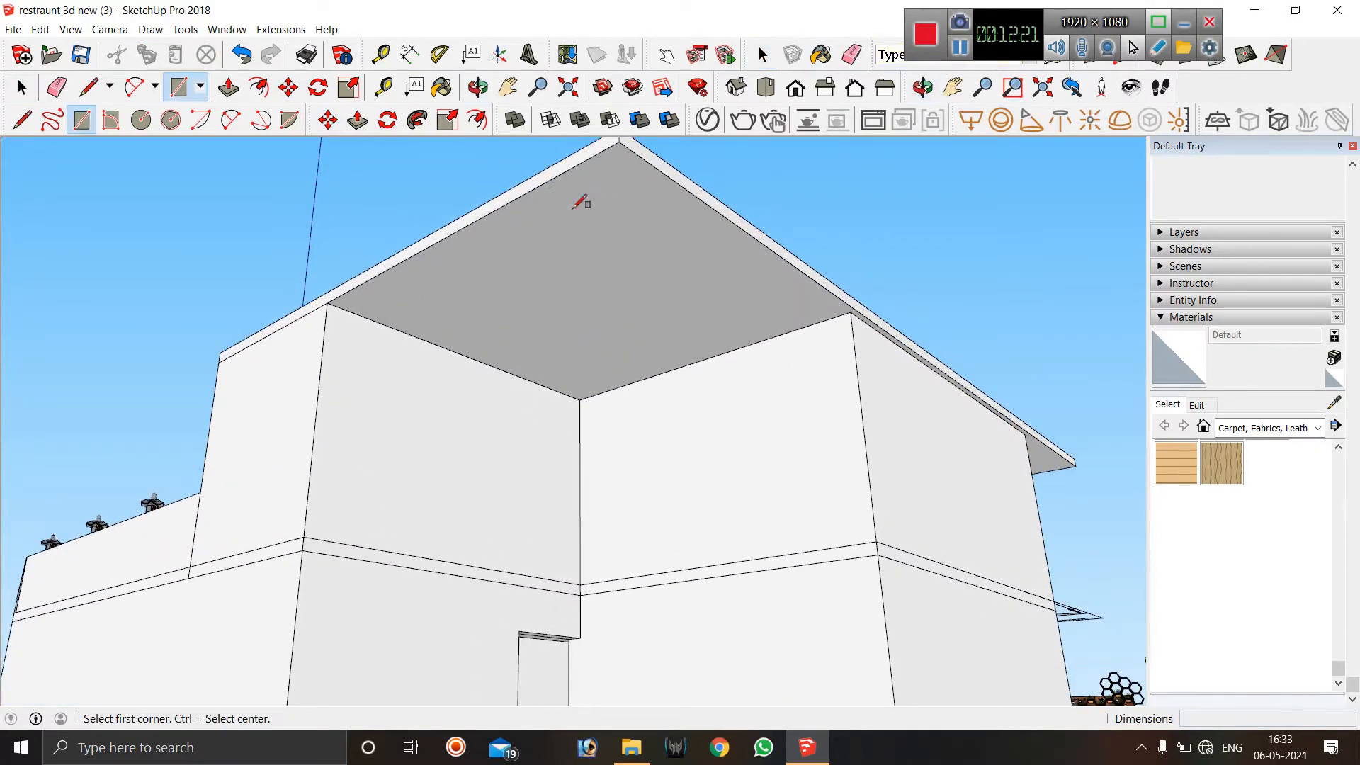
key(space)
click(822, 175)
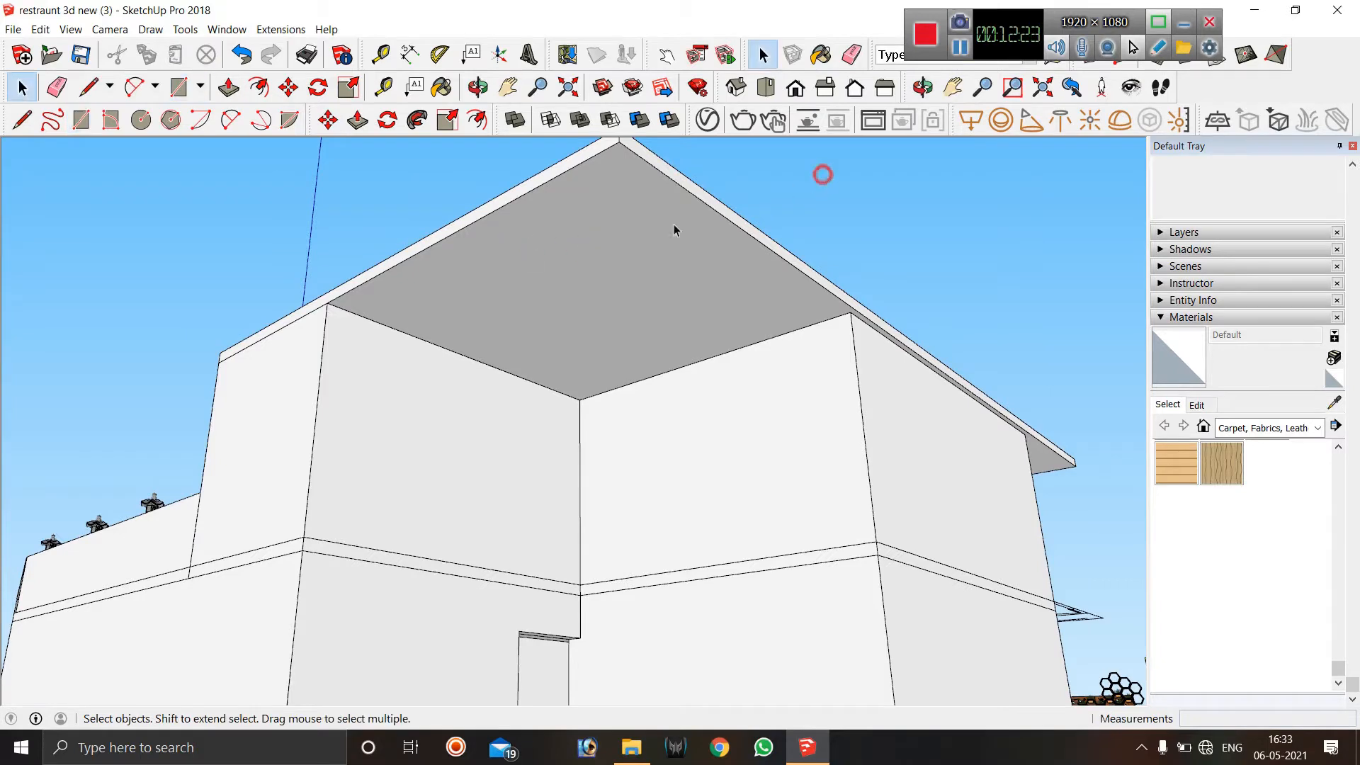
click(630, 243)
key(r)
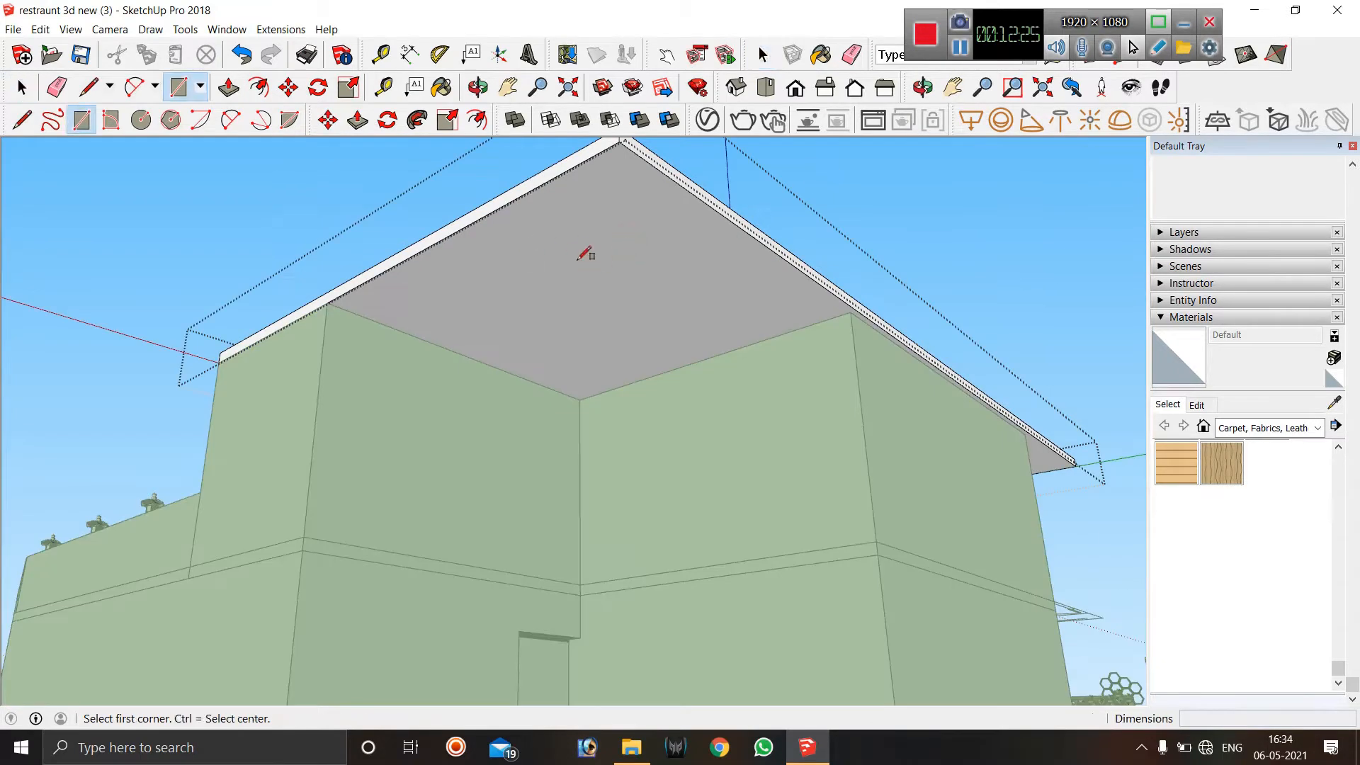
click(328, 302)
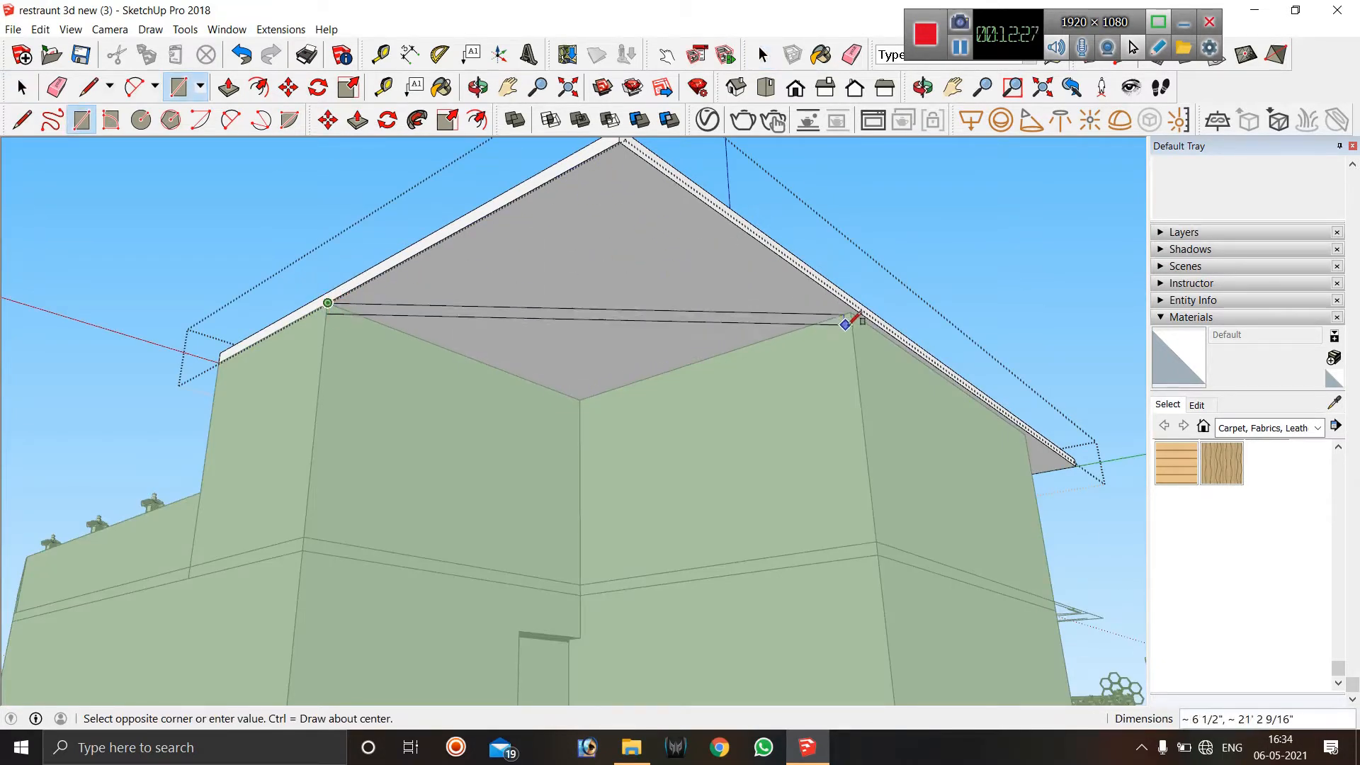
scroll(852, 320, up, 3)
scroll(856, 317, up, 2)
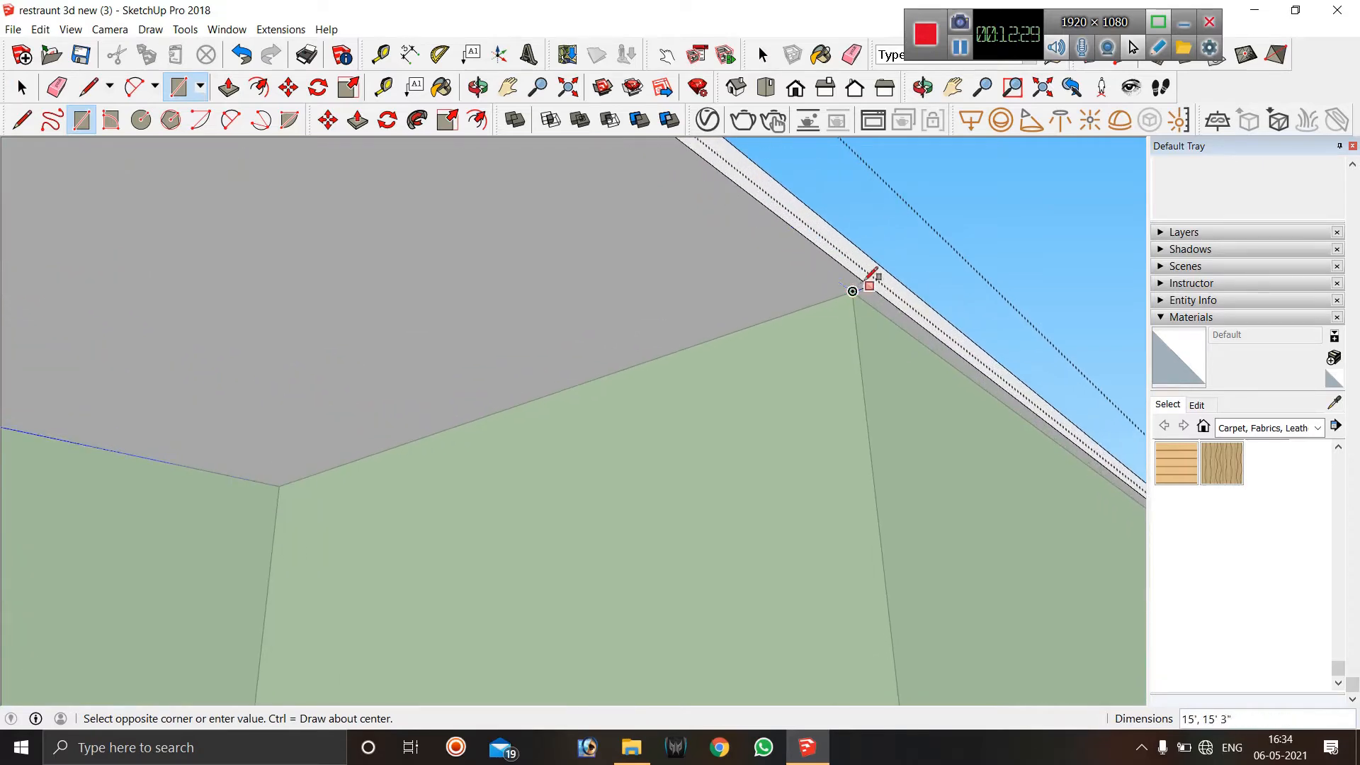
click(871, 286)
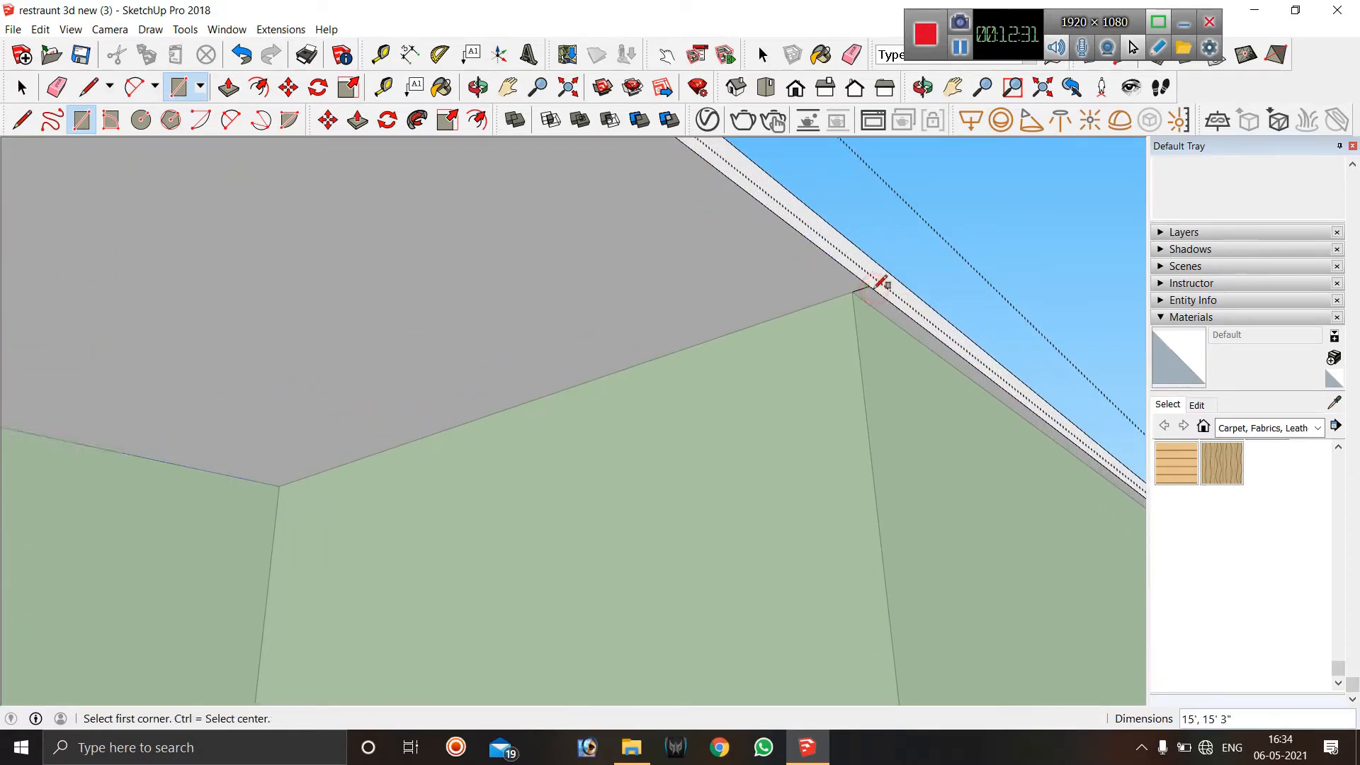
Push the underside rectangle 6" through the slab to cut away the overhang above the rear dining tables.
key(space)
key(p)
scroll(751, 425, down, 2)
click(574, 283)
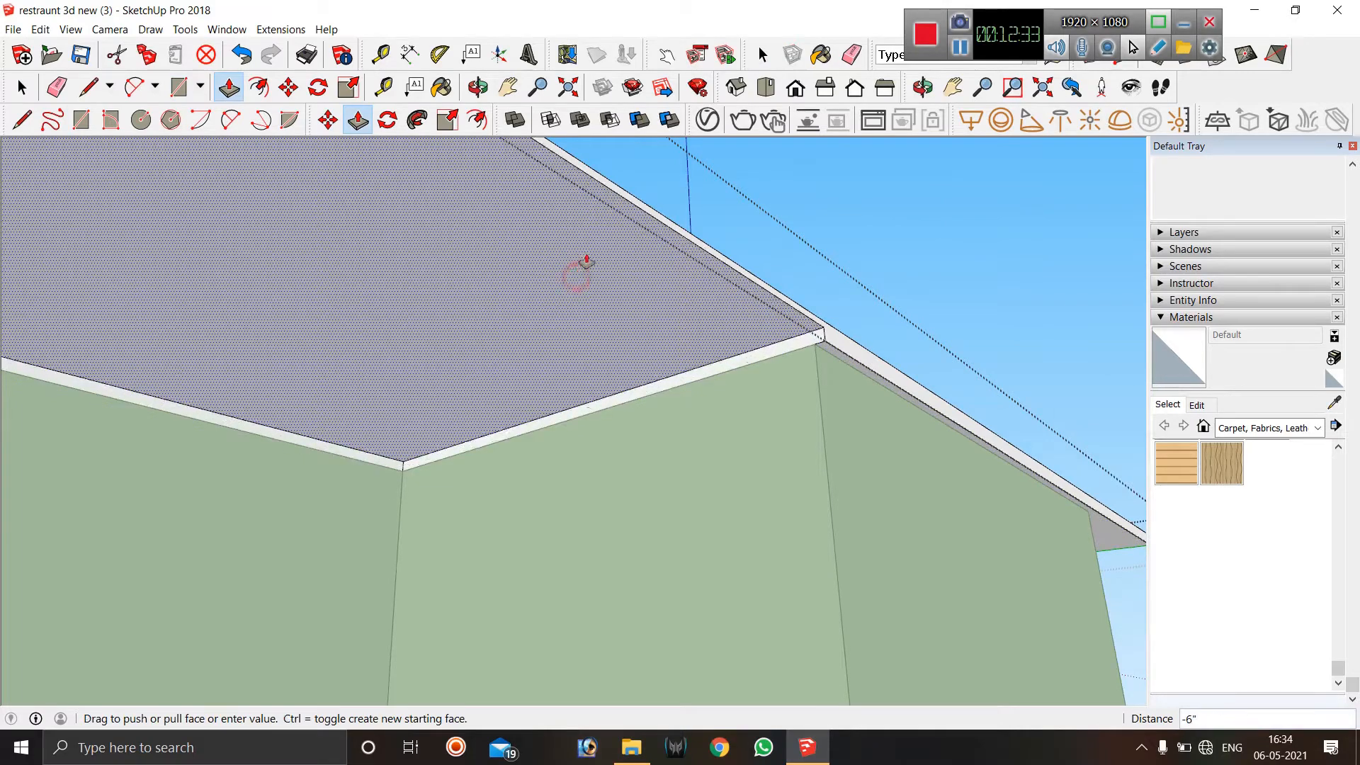
click(601, 227)
Align the two slab edges at the spiral-stair corner with the outer walls, pulling one out about 11 3/16" and pushing the other in 3".
middle_drag(638, 310, 386, 371)
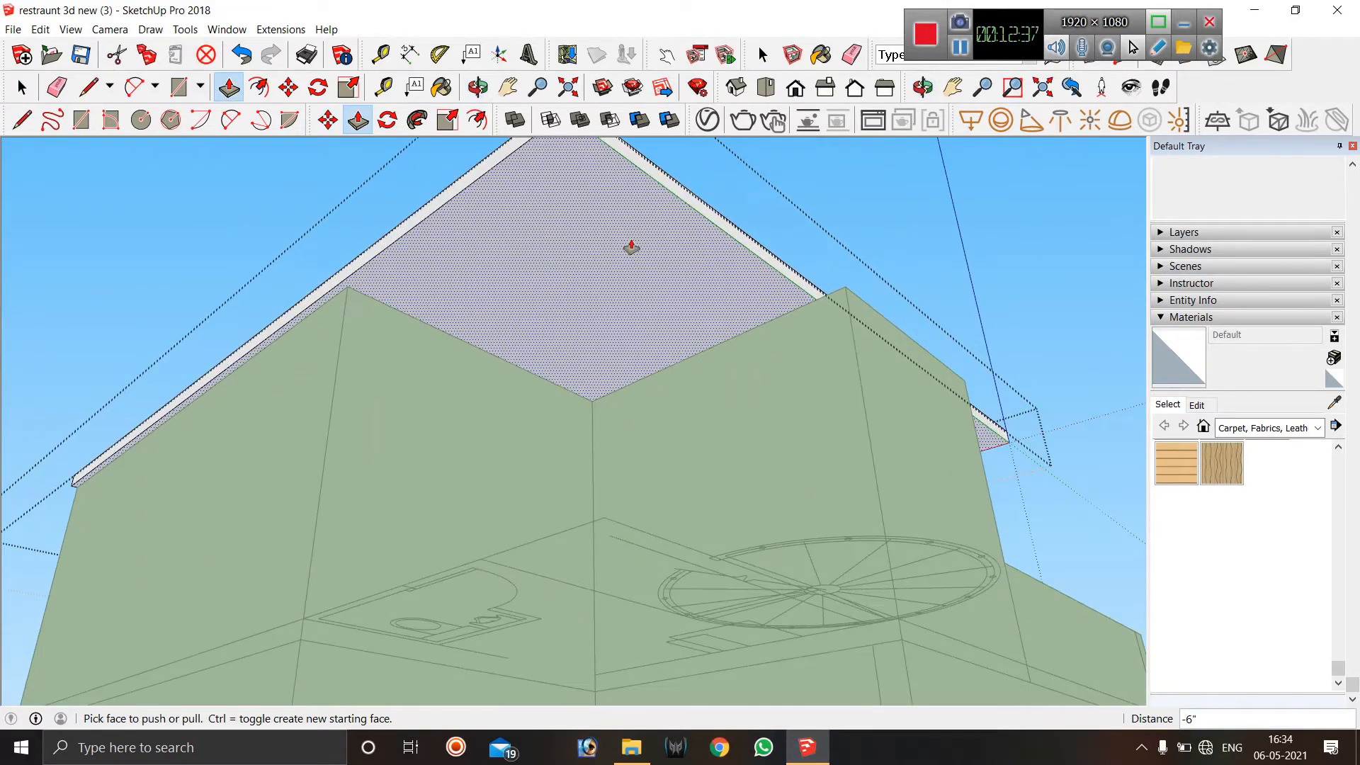
middle_drag(705, 275, 668, 352)
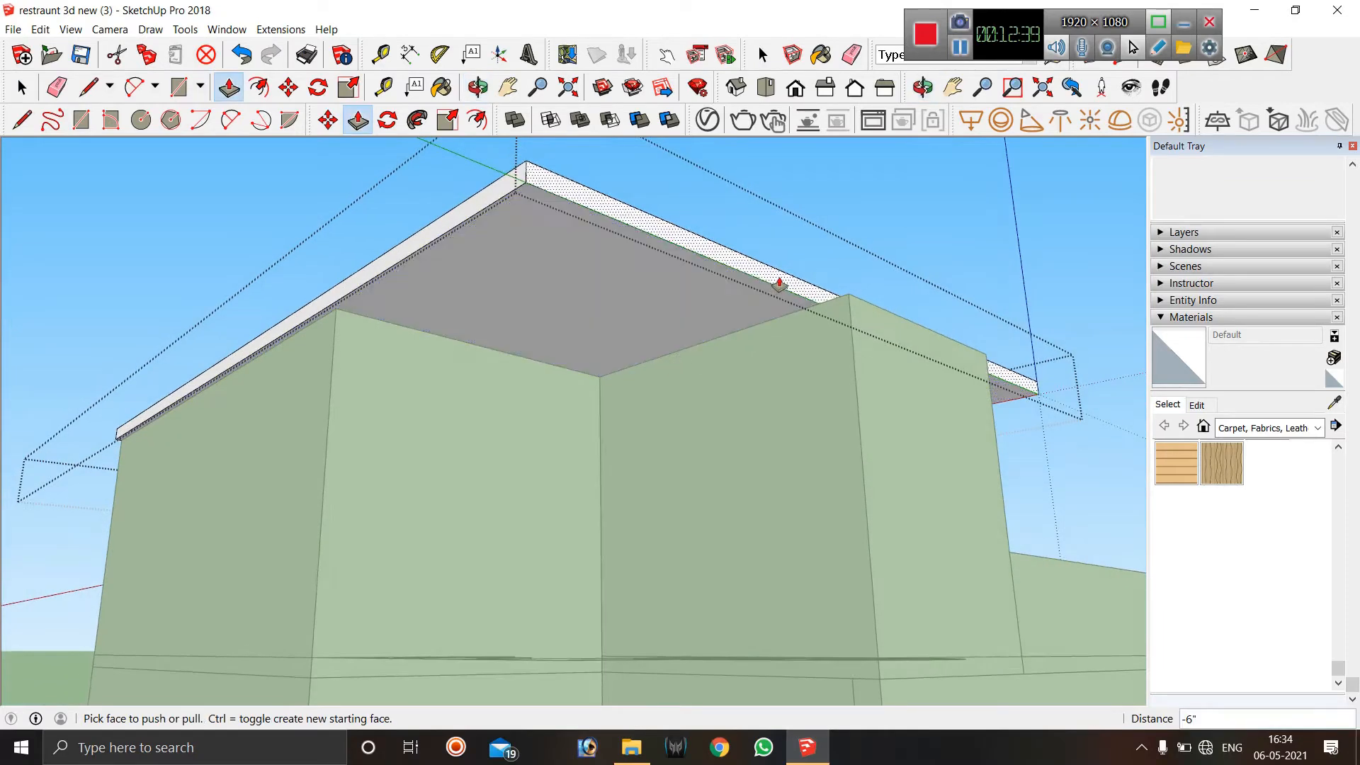
click(779, 276)
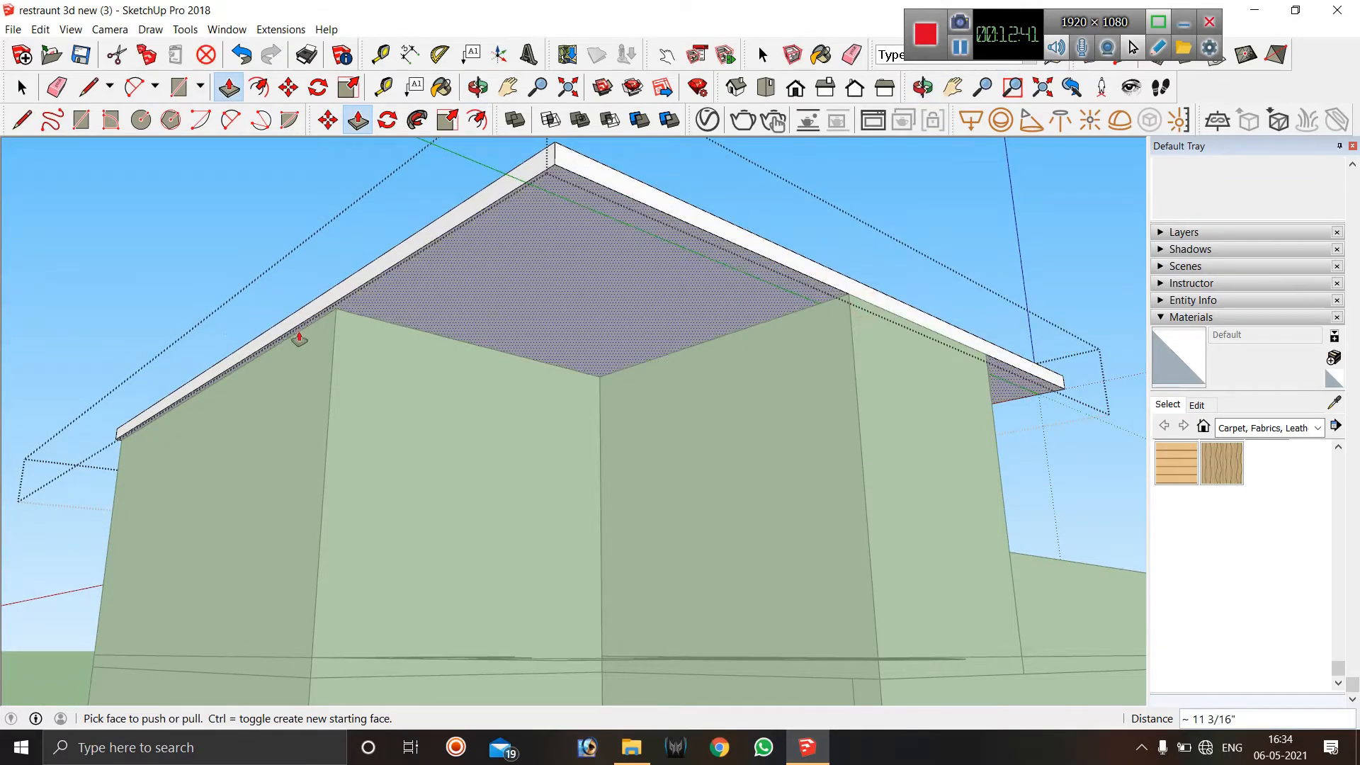
scroll(310, 311, up, 5)
click(363, 290)
scroll(376, 352, down, 3)
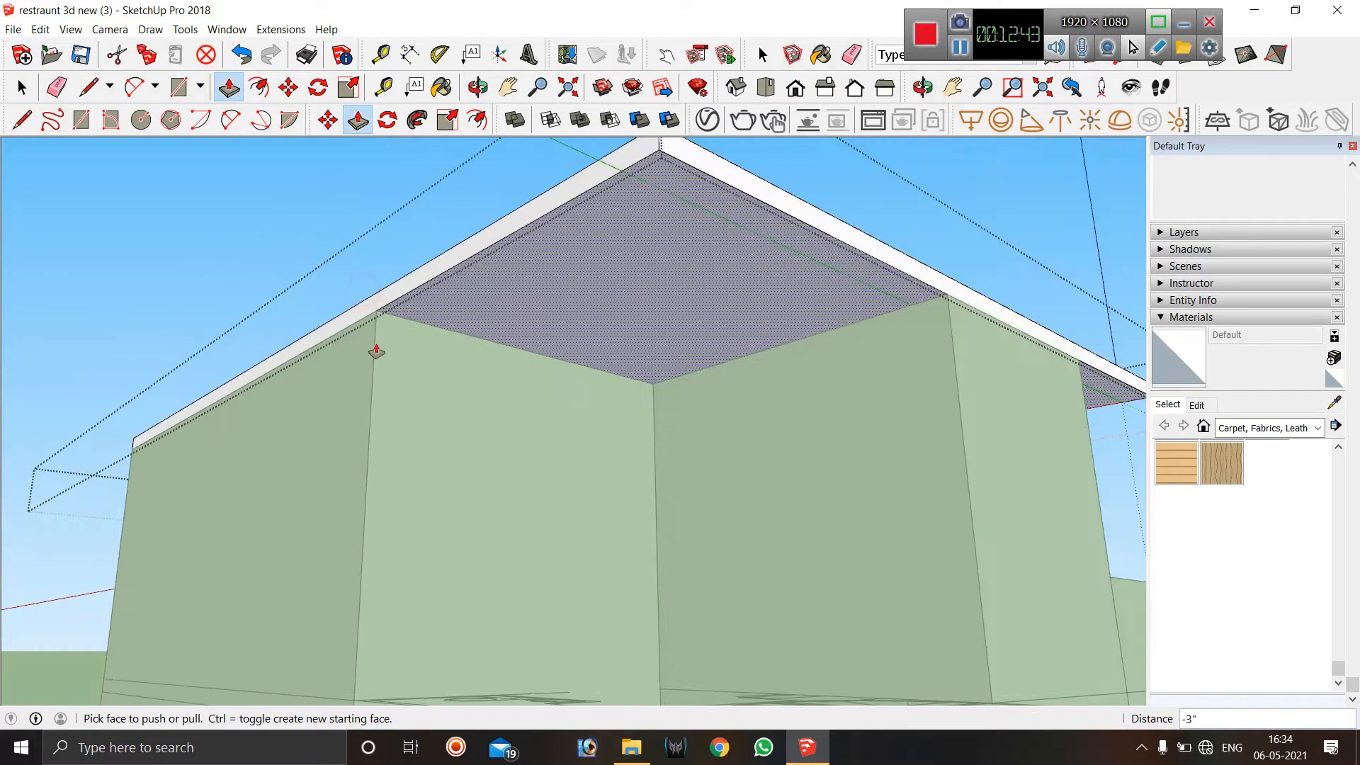
Draw a rectangle about 10' by 10' 3/16" under the slab at the spiral-stair recess and push it 6" through to cut out that corner.
key(r)
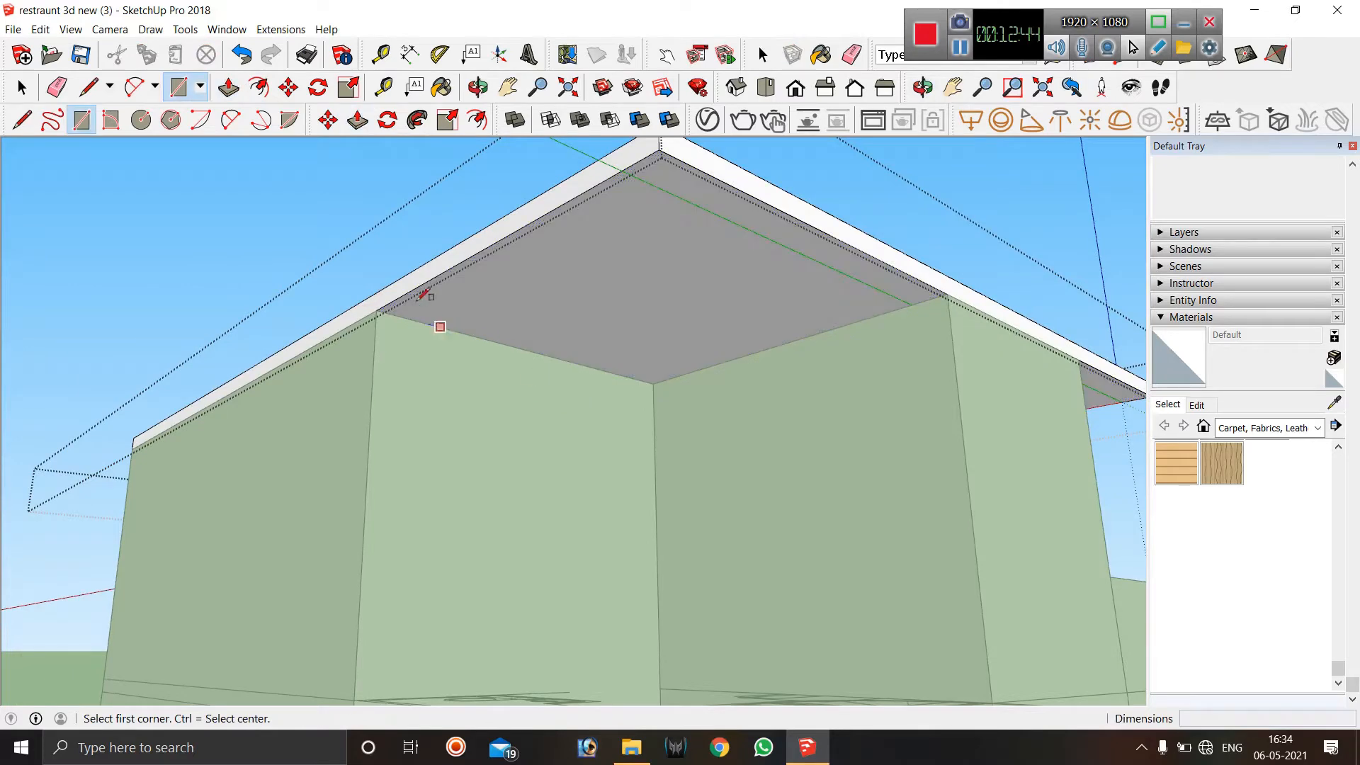
click(376, 309)
click(951, 294)
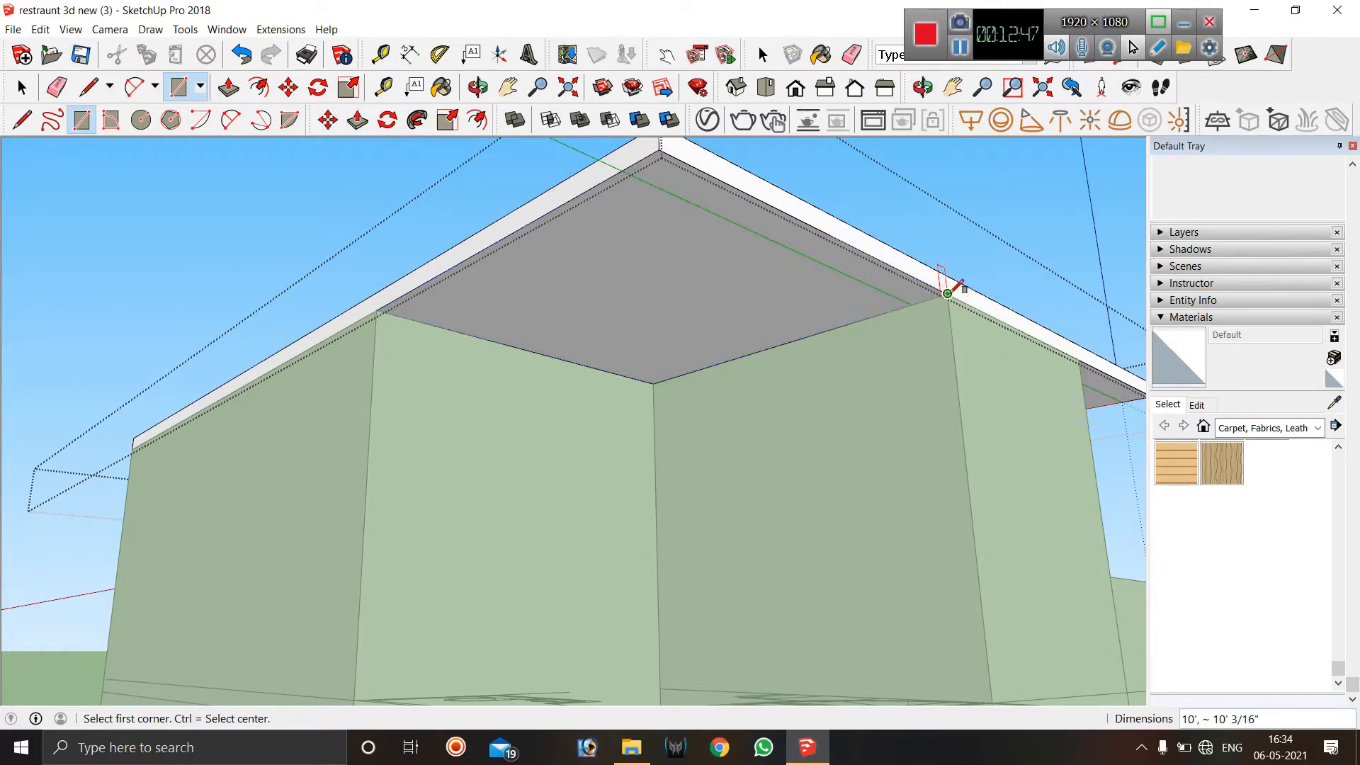
key(p)
click(712, 345)
click(713, 254)
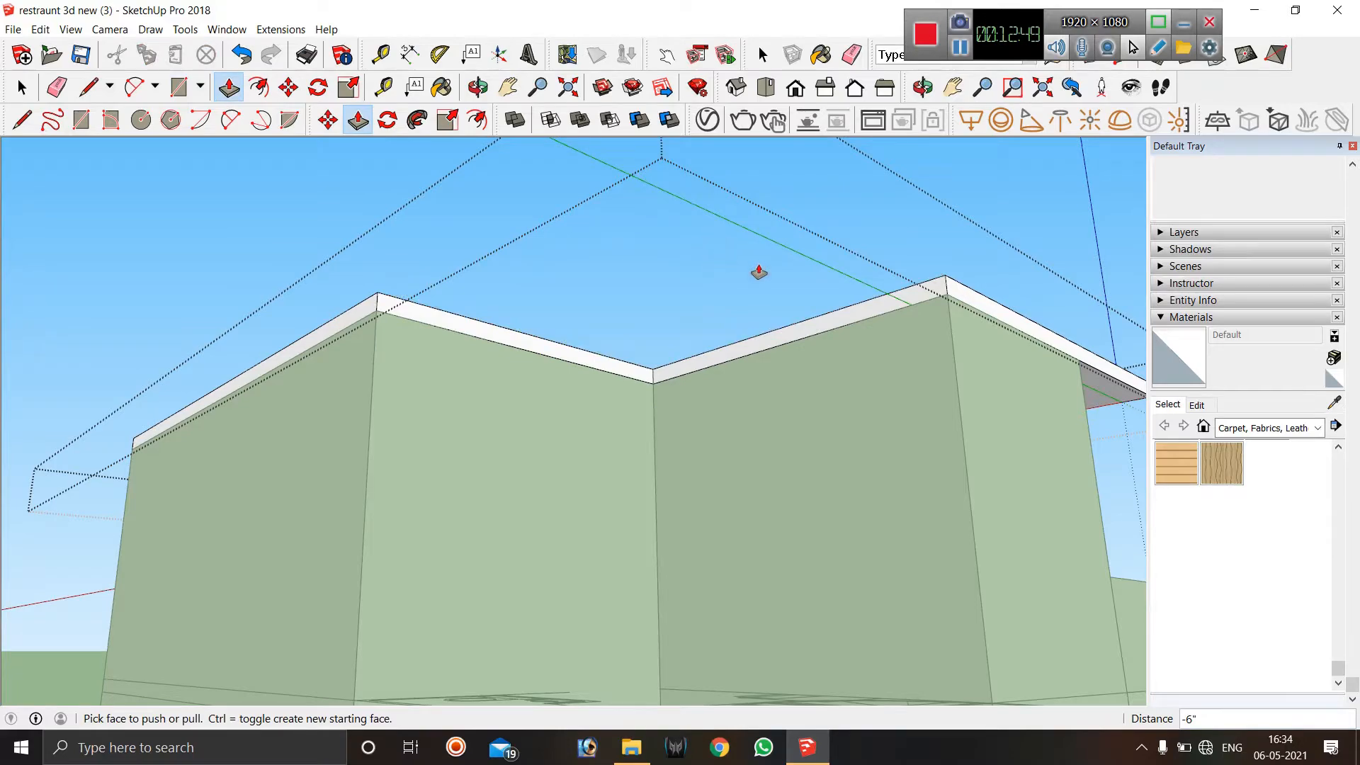
Examine the trimmed roof slab from the side and above against the walls, terrace and staircase area.
middle_drag(759, 272, 429, 400)
scroll(800, 340, down, 4)
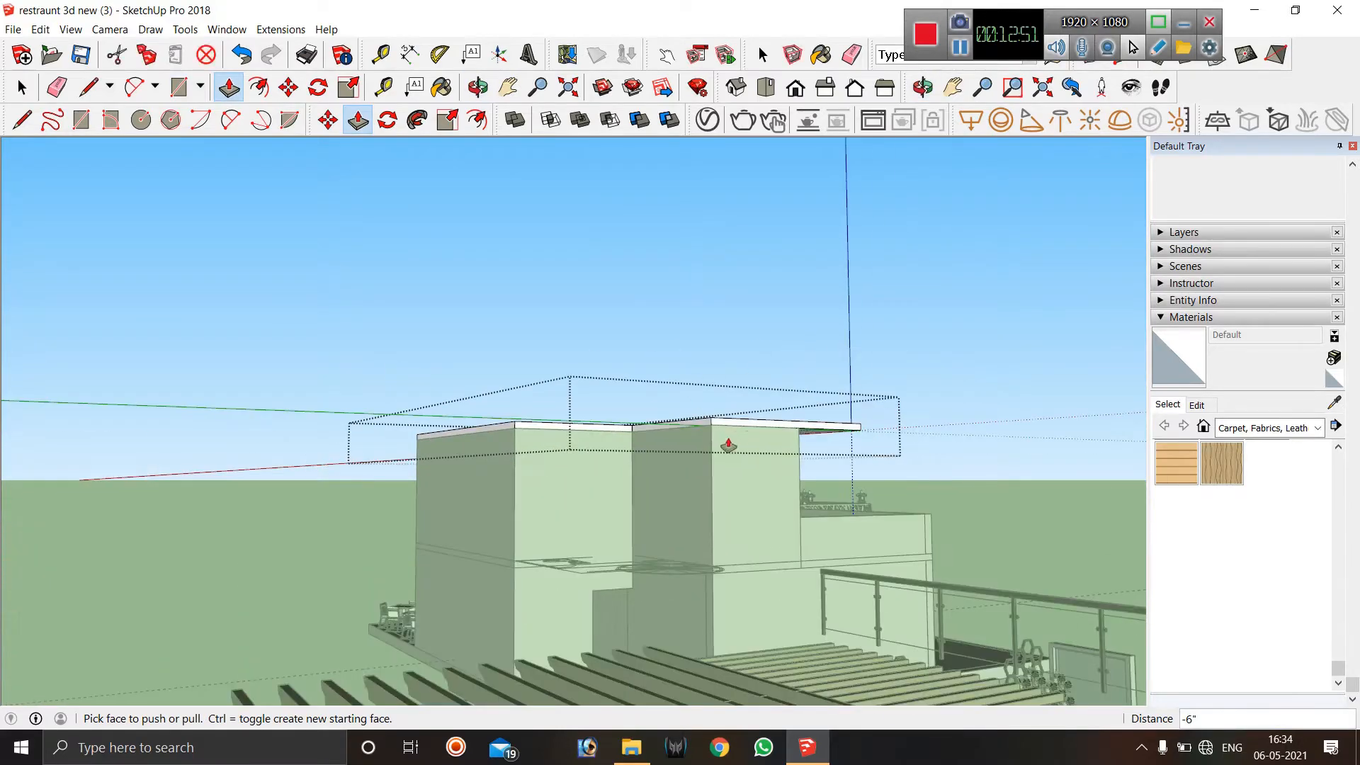
middle_drag(729, 445, 276, 535)
scroll(656, 531, up, 2)
middle_drag(656, 531, 365, 519)
middle_drag(342, 396, 333, 529)
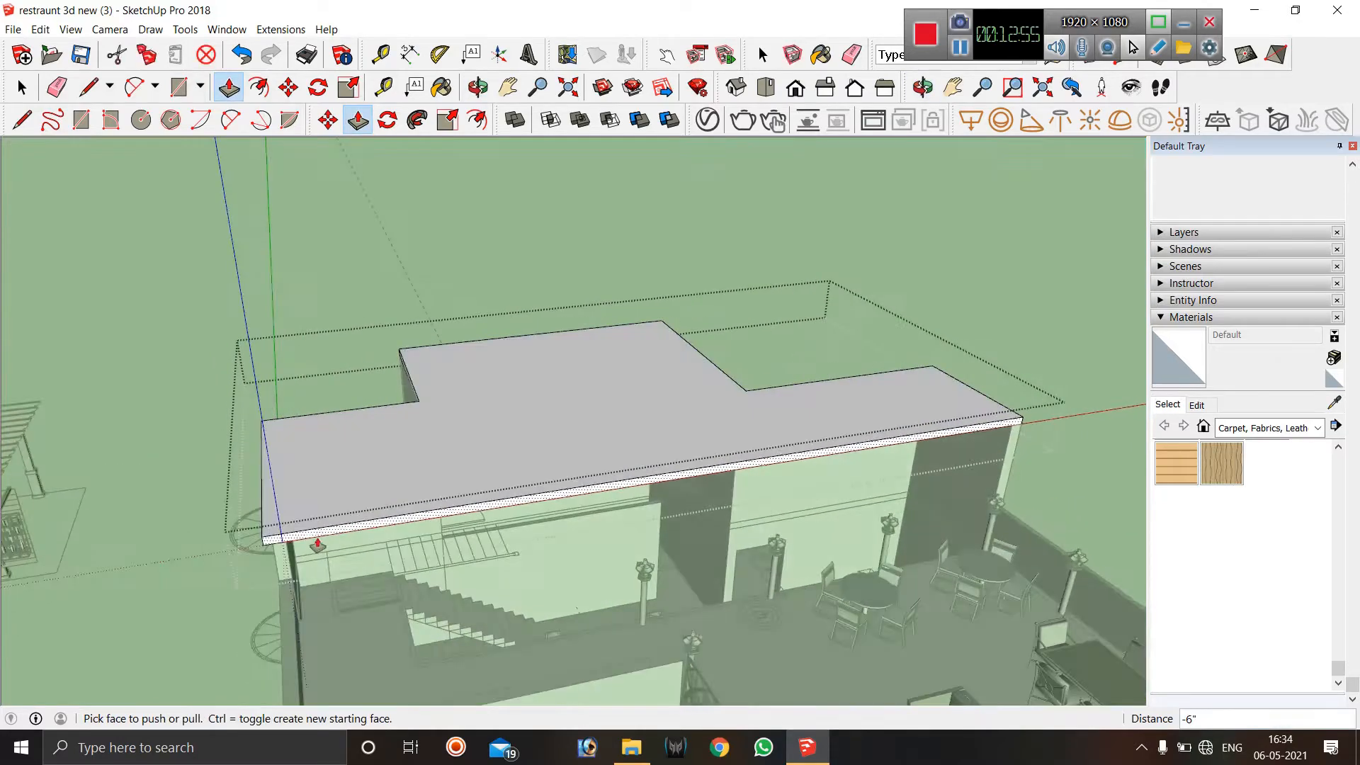
scroll(855, 286, down, 4)
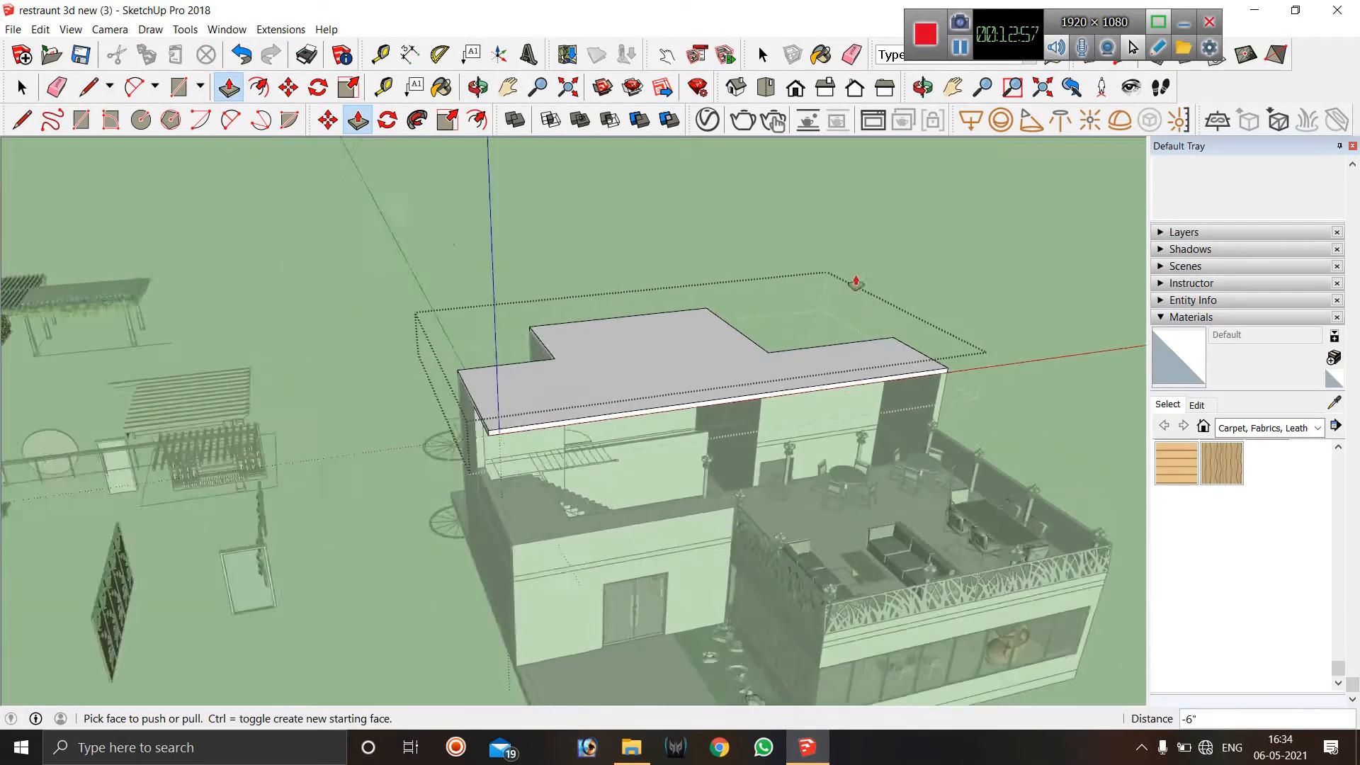
middle_drag(961, 473, 850, 624)
scroll(348, 418, up, 2)
scroll(349, 418, up, 1)
scroll(511, 379, down, 2)
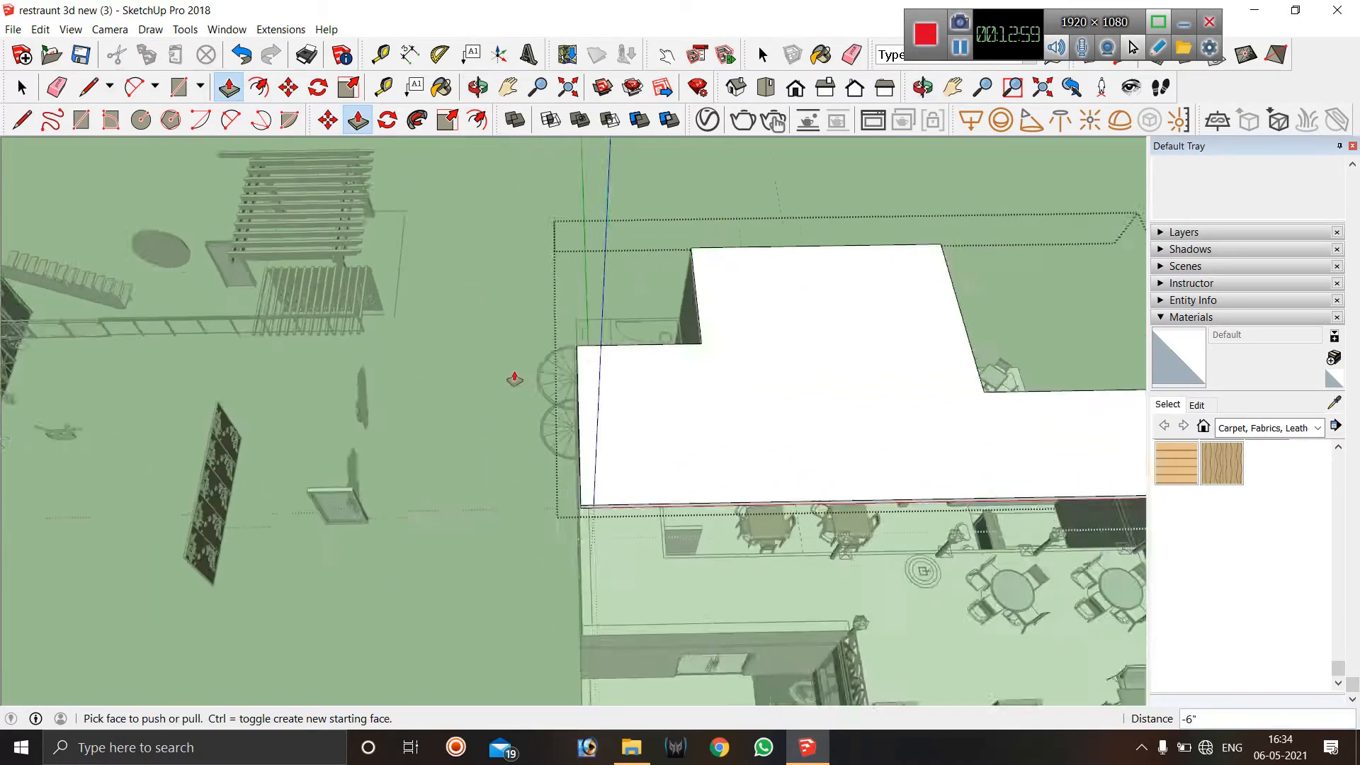
Place guides from the low wall's corner beside the staircase up to the roof slab and about 9' 6 5/16" across its top.
scroll(662, 517, up, 3)
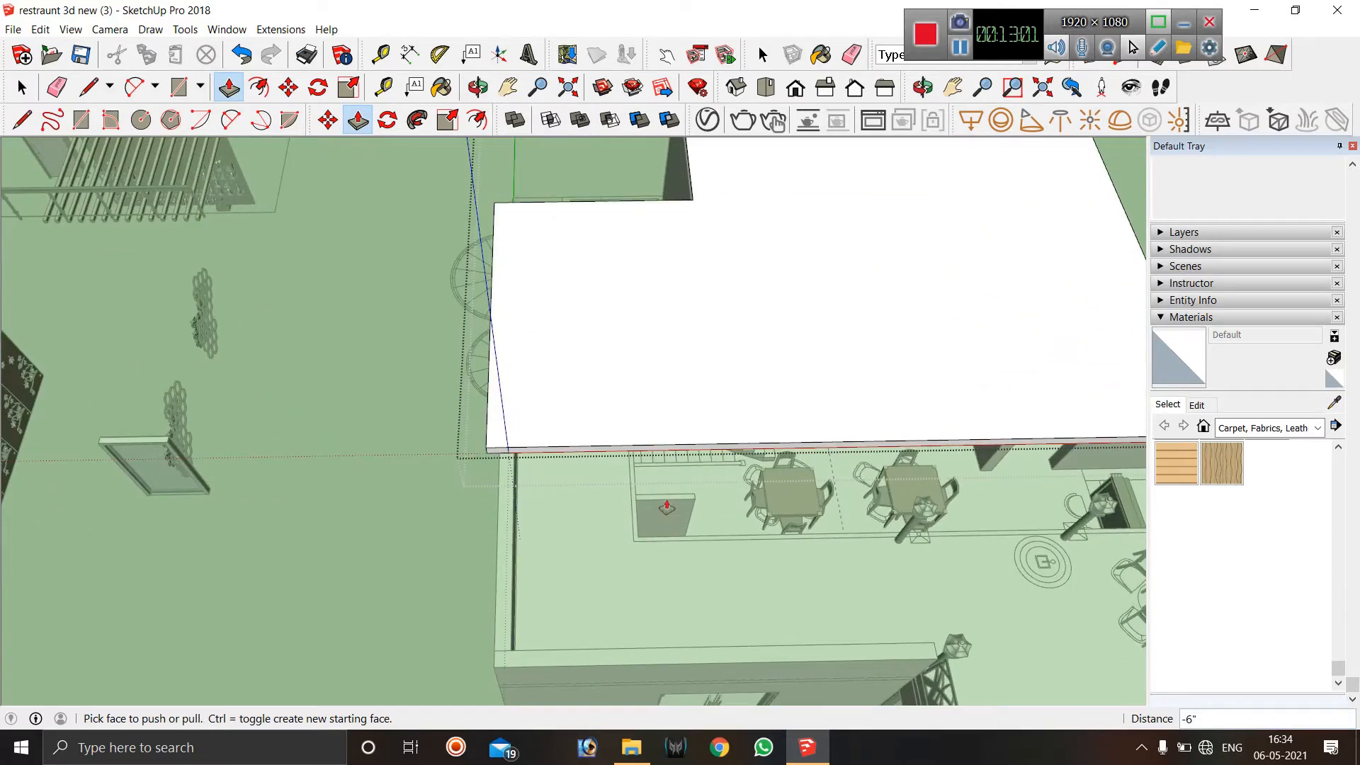
middle_drag(666, 506, 702, 444)
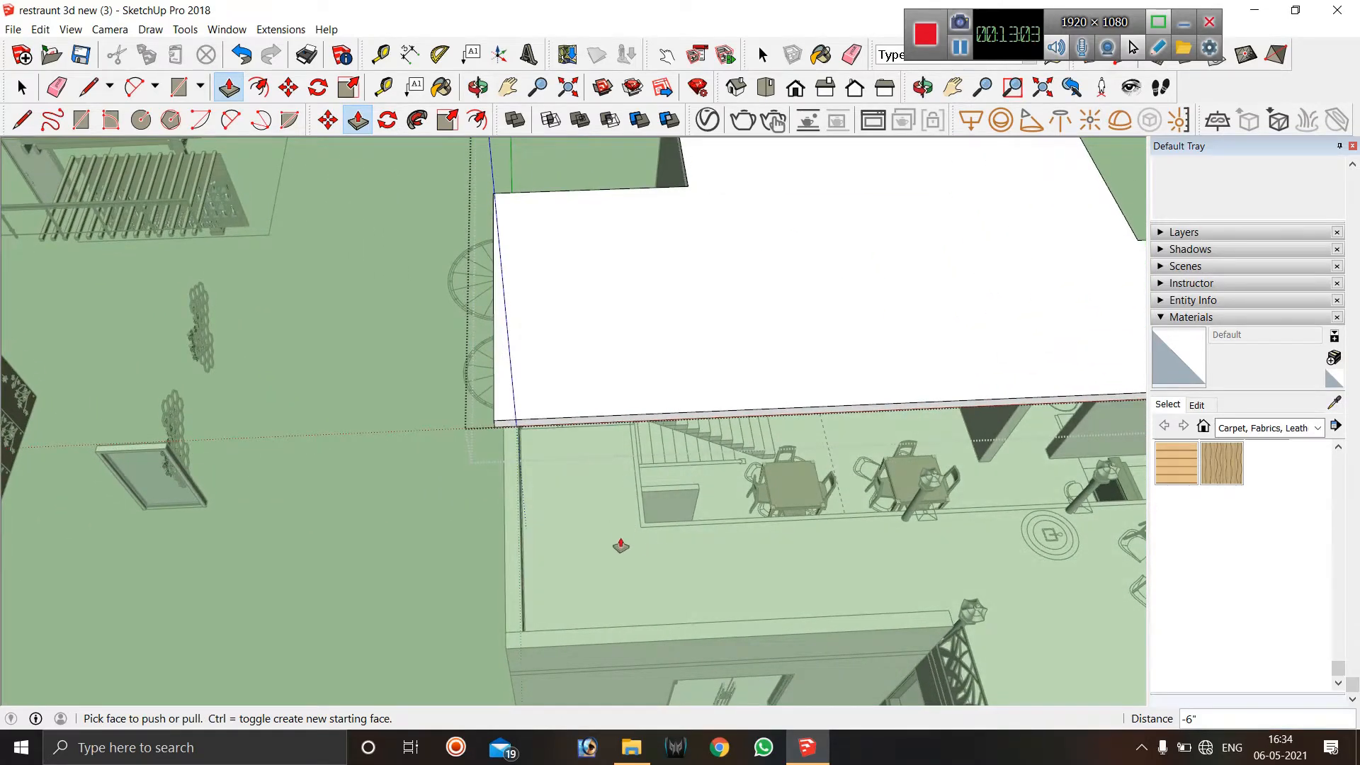
key(t)
scroll(699, 422, up, 3)
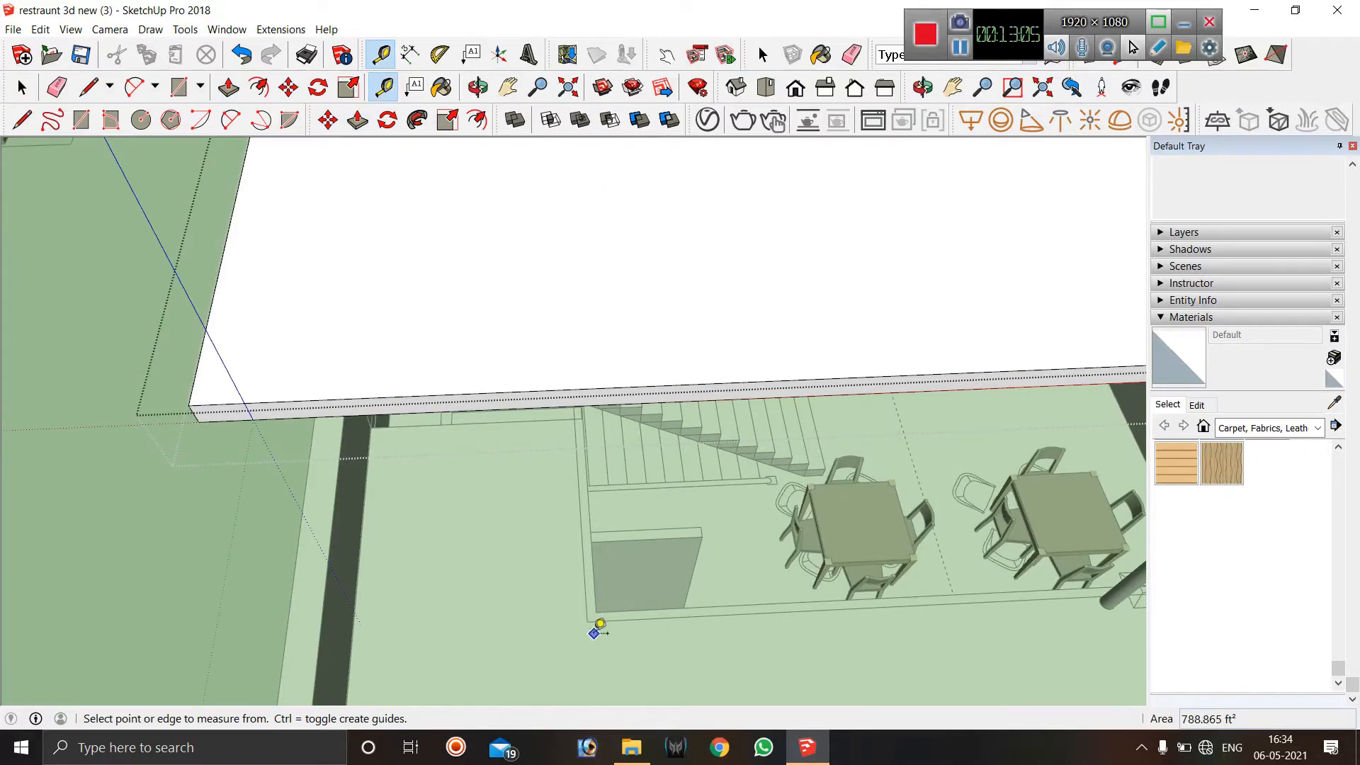
middle_drag(595, 628, 635, 565)
click(641, 545)
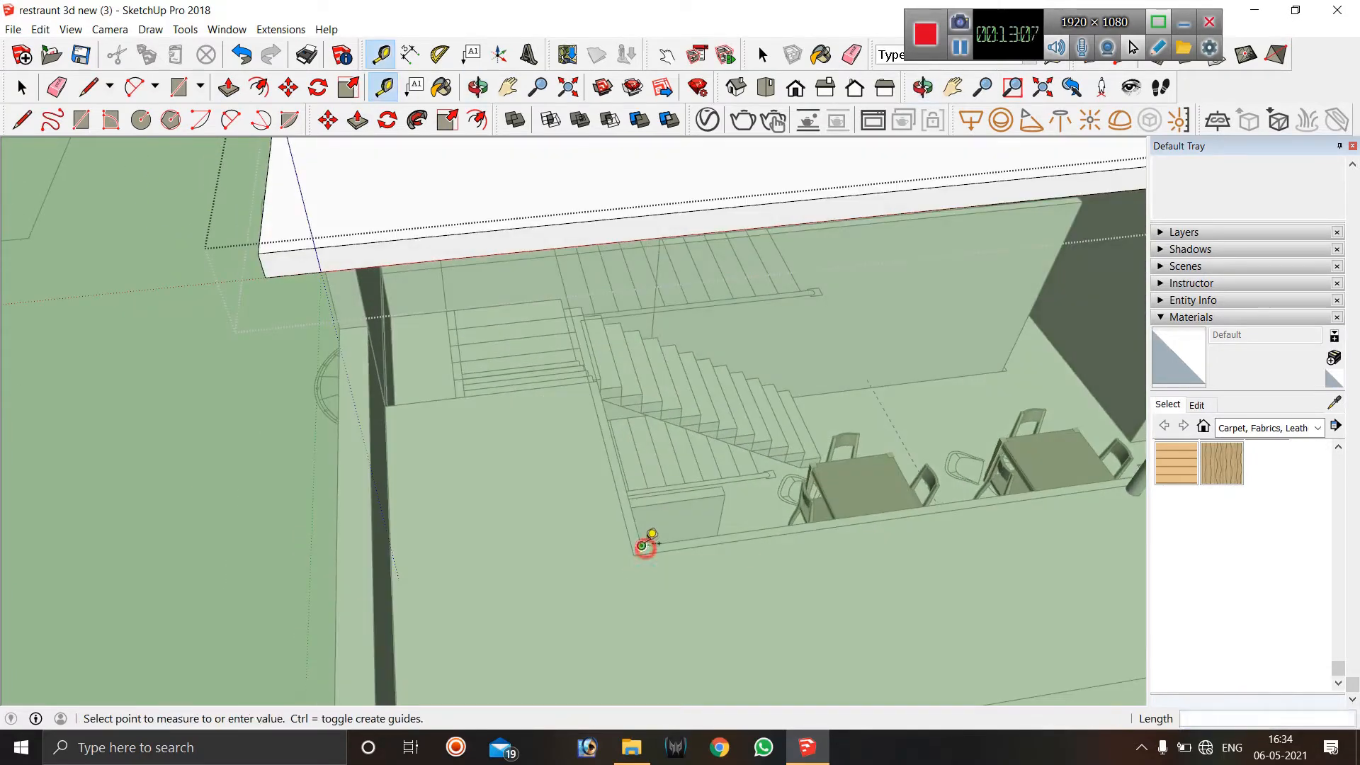
click(679, 172)
scroll(440, 480, down, 3)
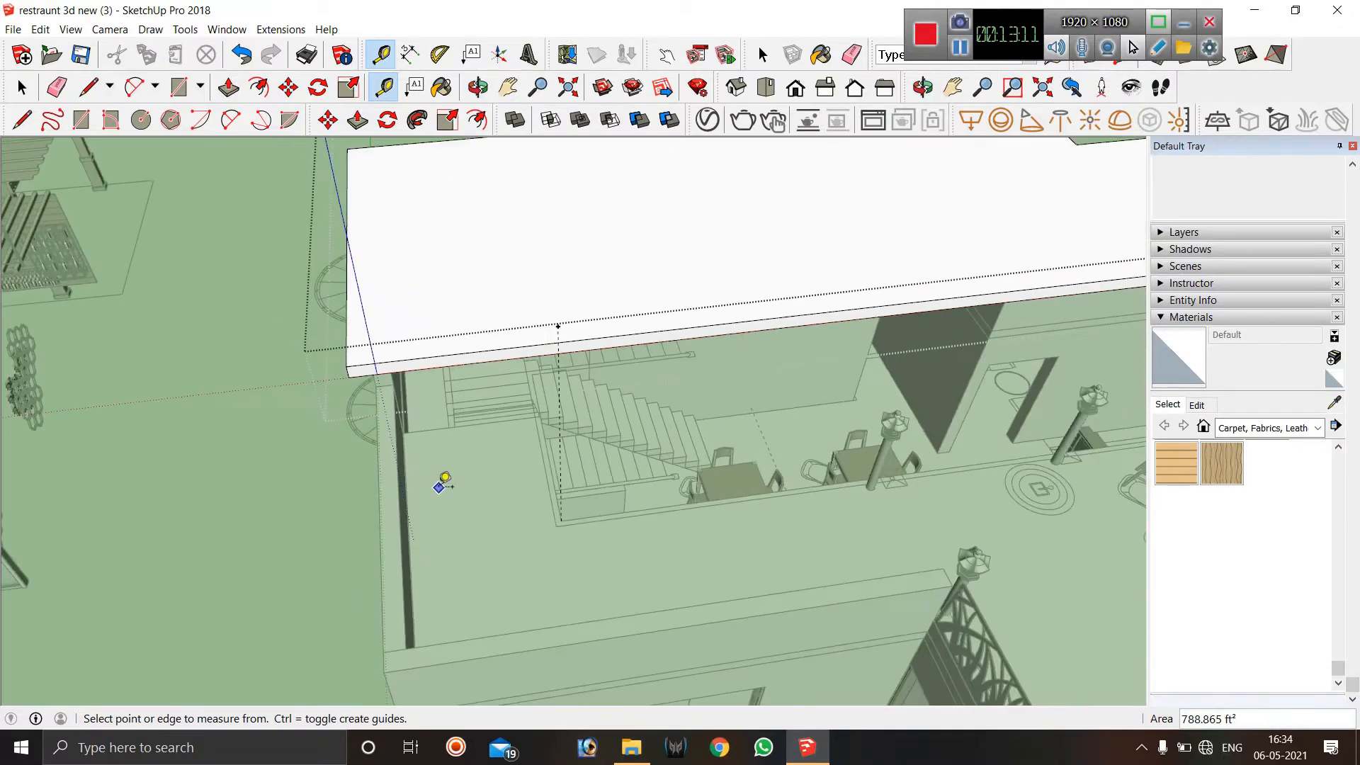
scroll(538, 280, up, 2)
click(568, 366)
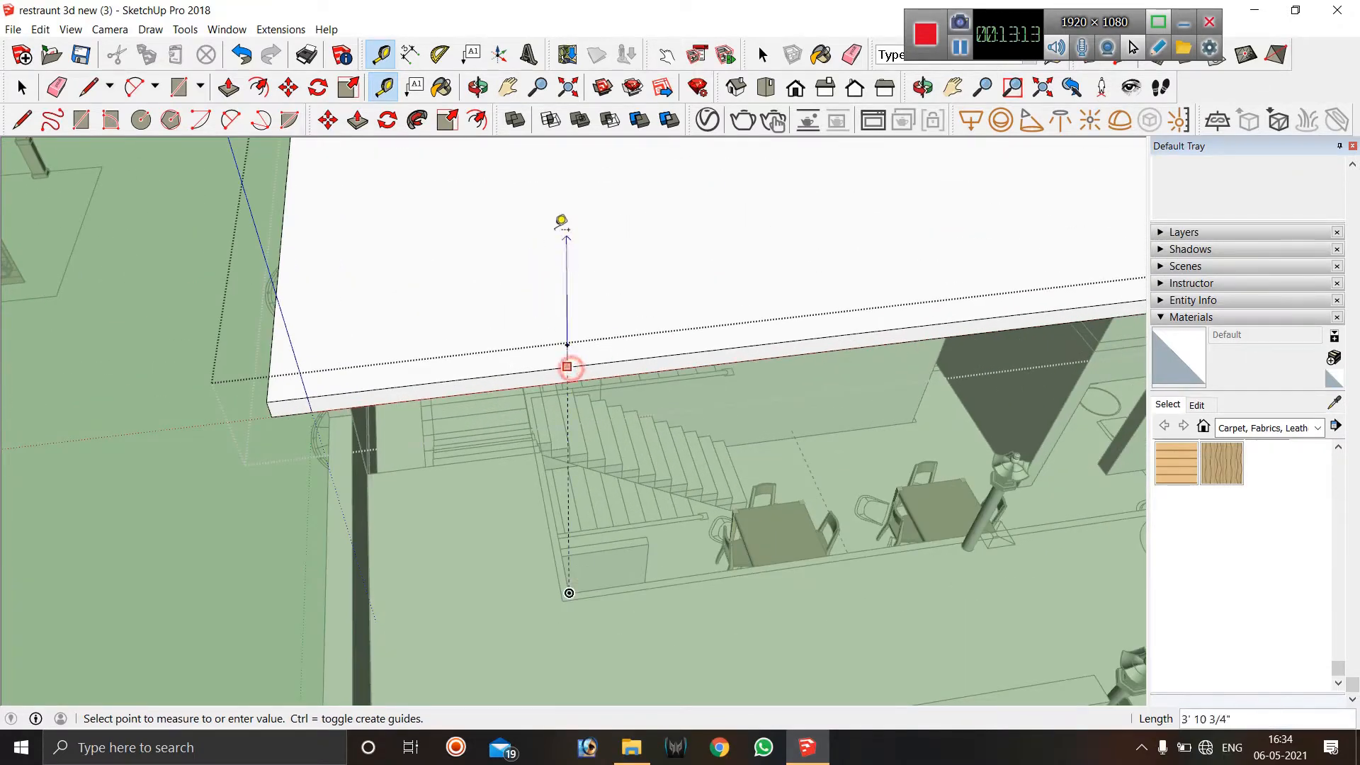
click(527, 151)
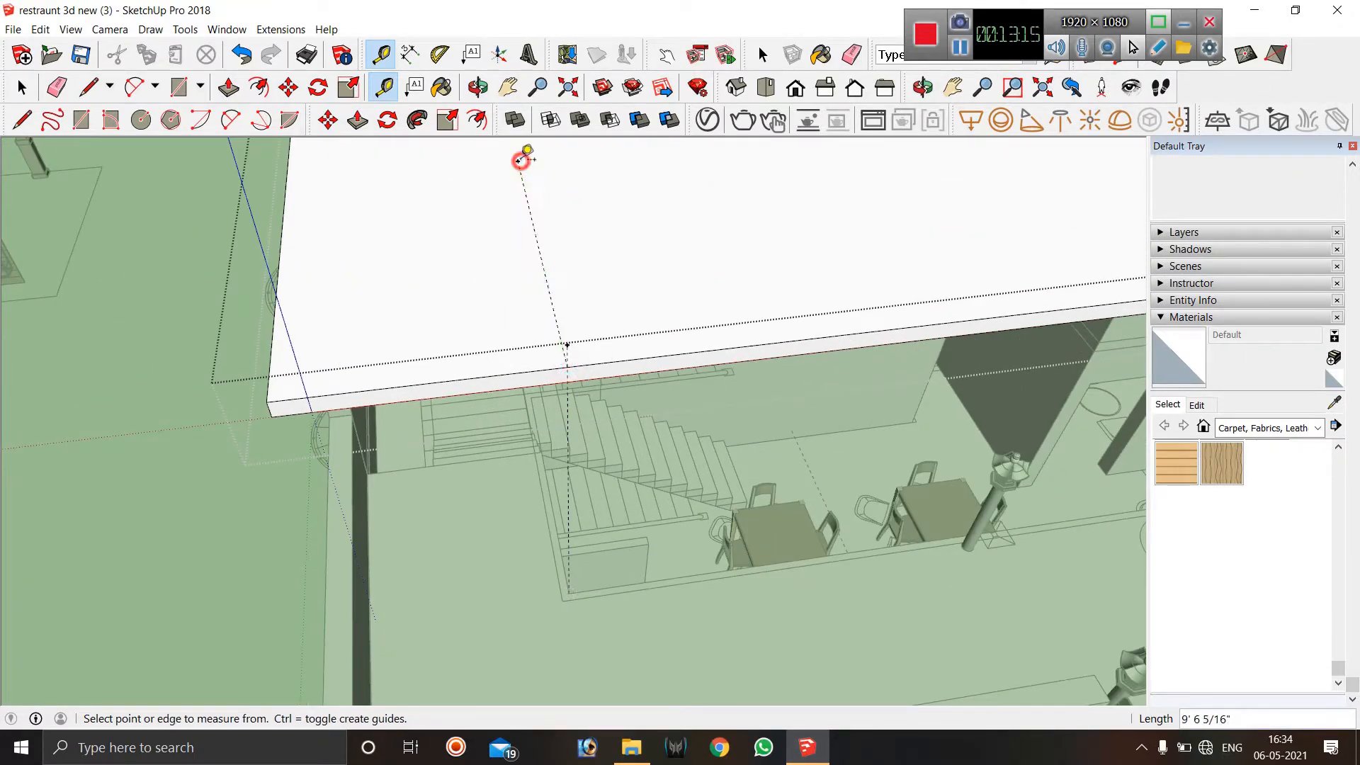
Add guides from the end of the outer side wall up to the slab's top and across it to the first guide.
scroll(844, 416, down, 3)
scroll(664, 304, up, 3)
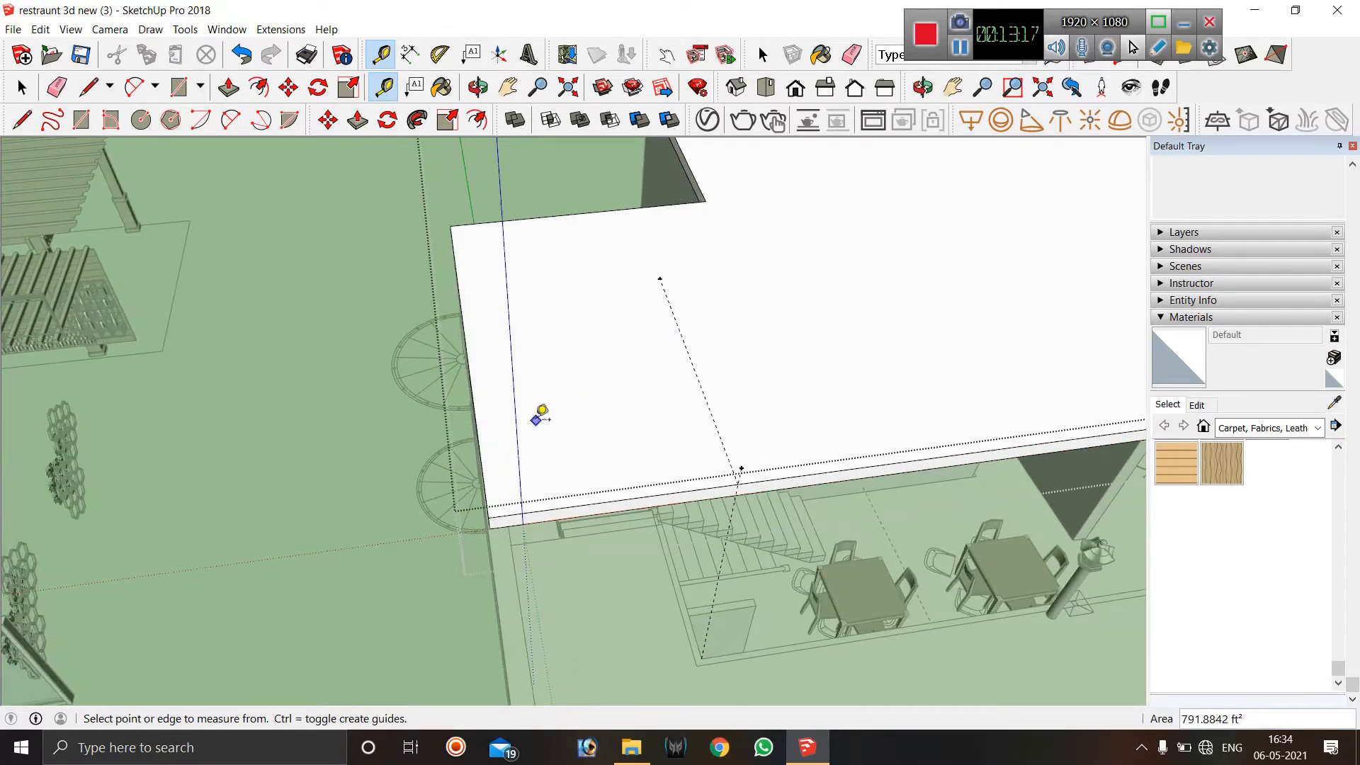
middle_drag(538, 413, 622, 350)
scroll(580, 337, up, 2)
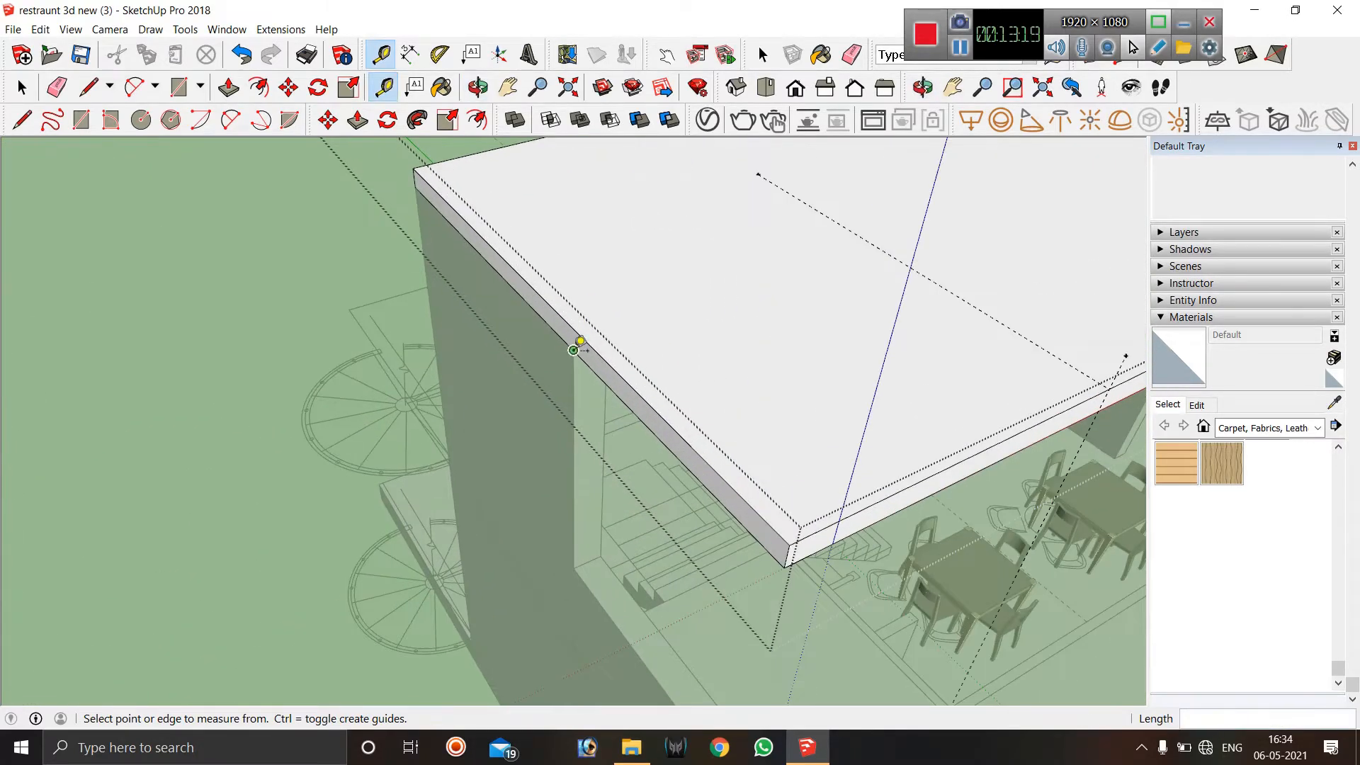
click(574, 349)
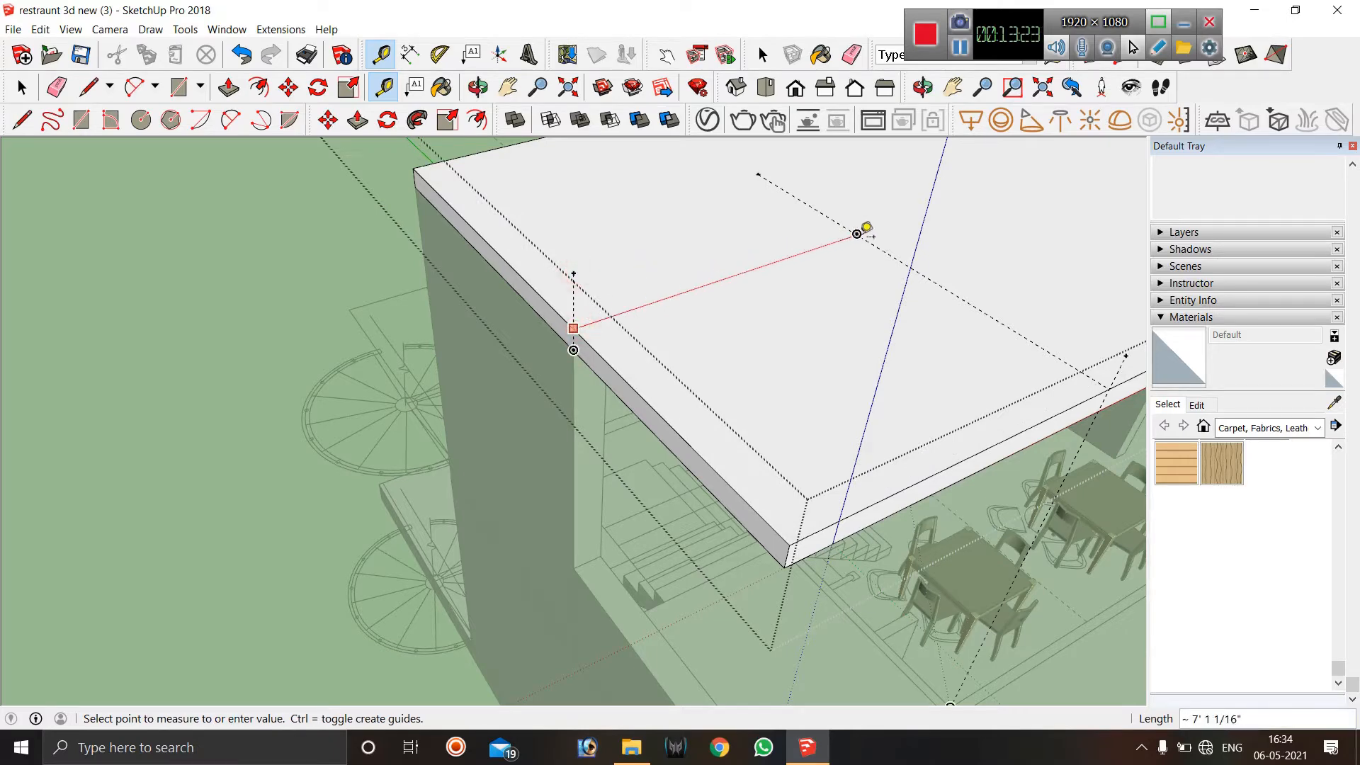
scroll(719, 295, down, 3)
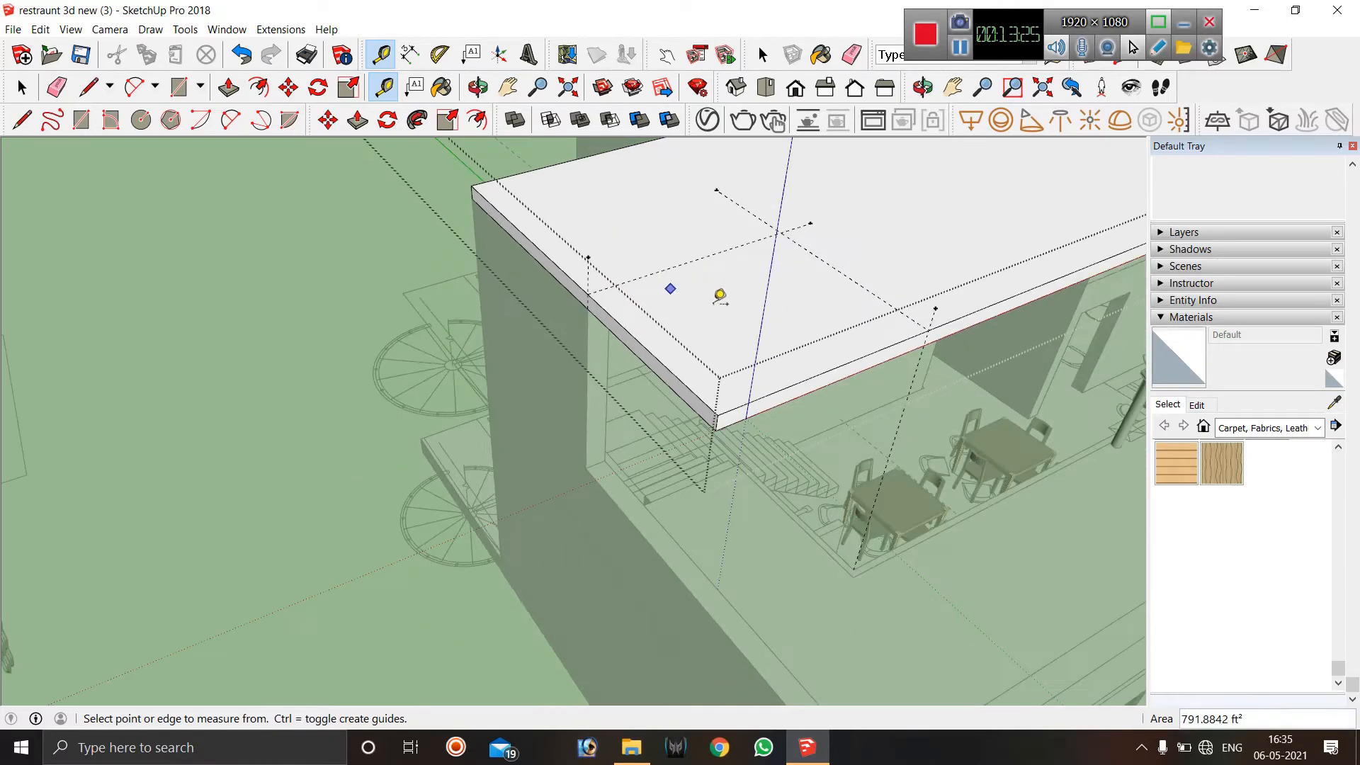
Draw a rectangle about 7' 15/16" by 6' 1 9/16" on the roof slab, from its outer corner to the intersection of the guides.
key(space)
click(283, 219)
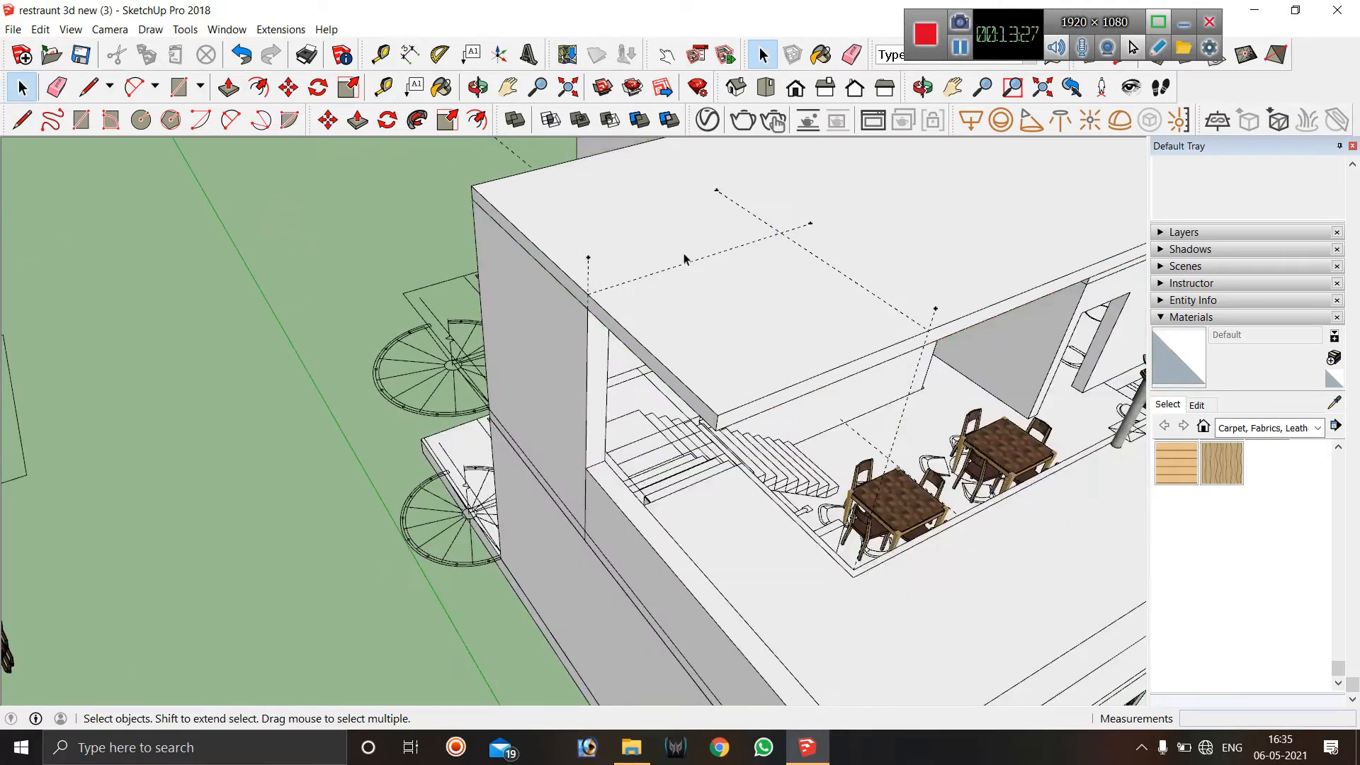
scroll(831, 294, up, 2)
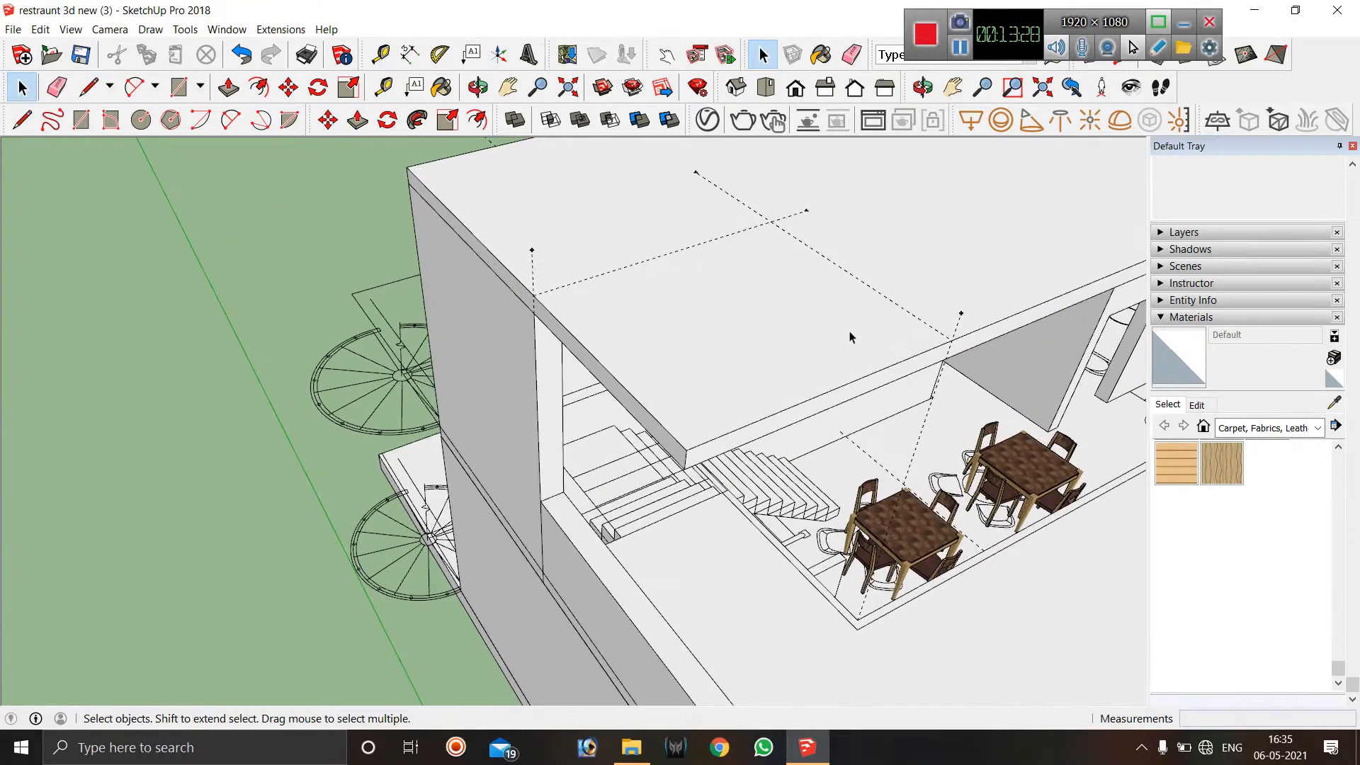
double_click(748, 338)
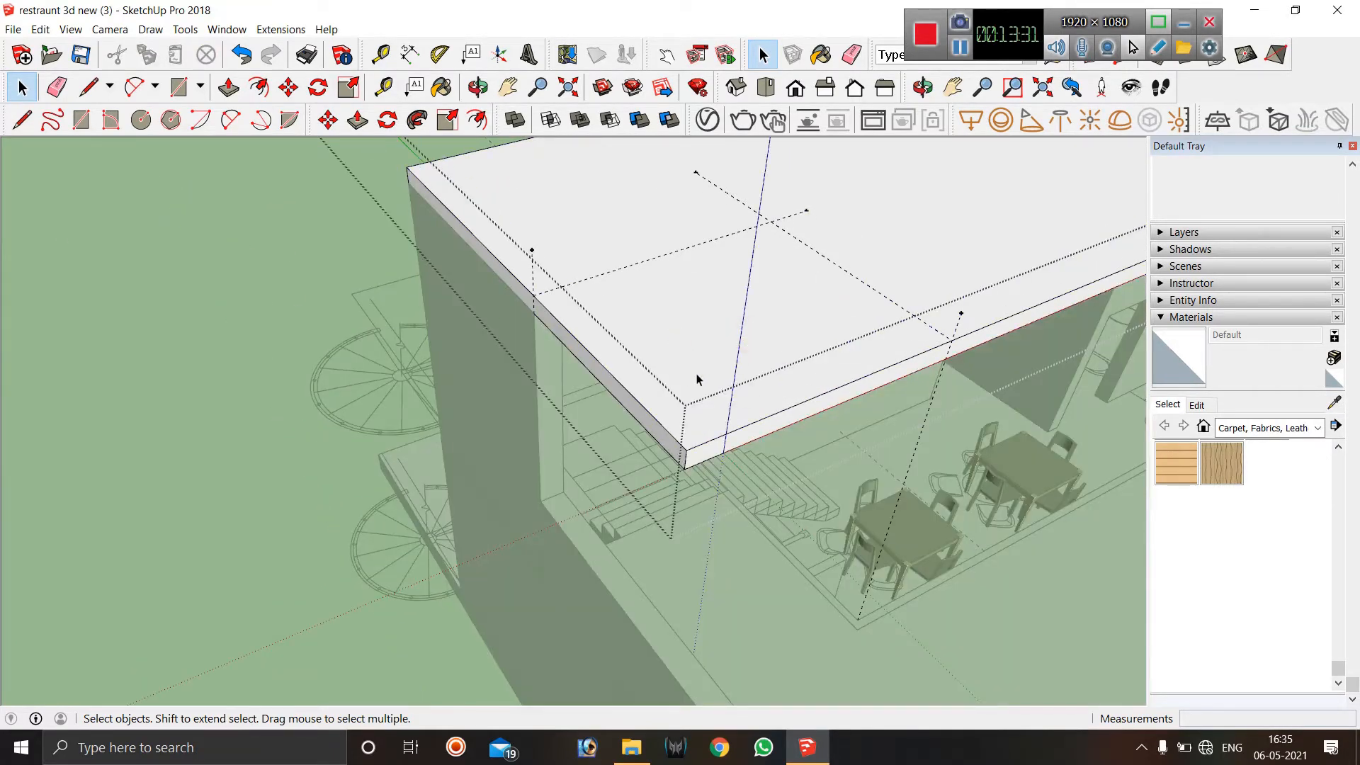
key(r)
click(693, 453)
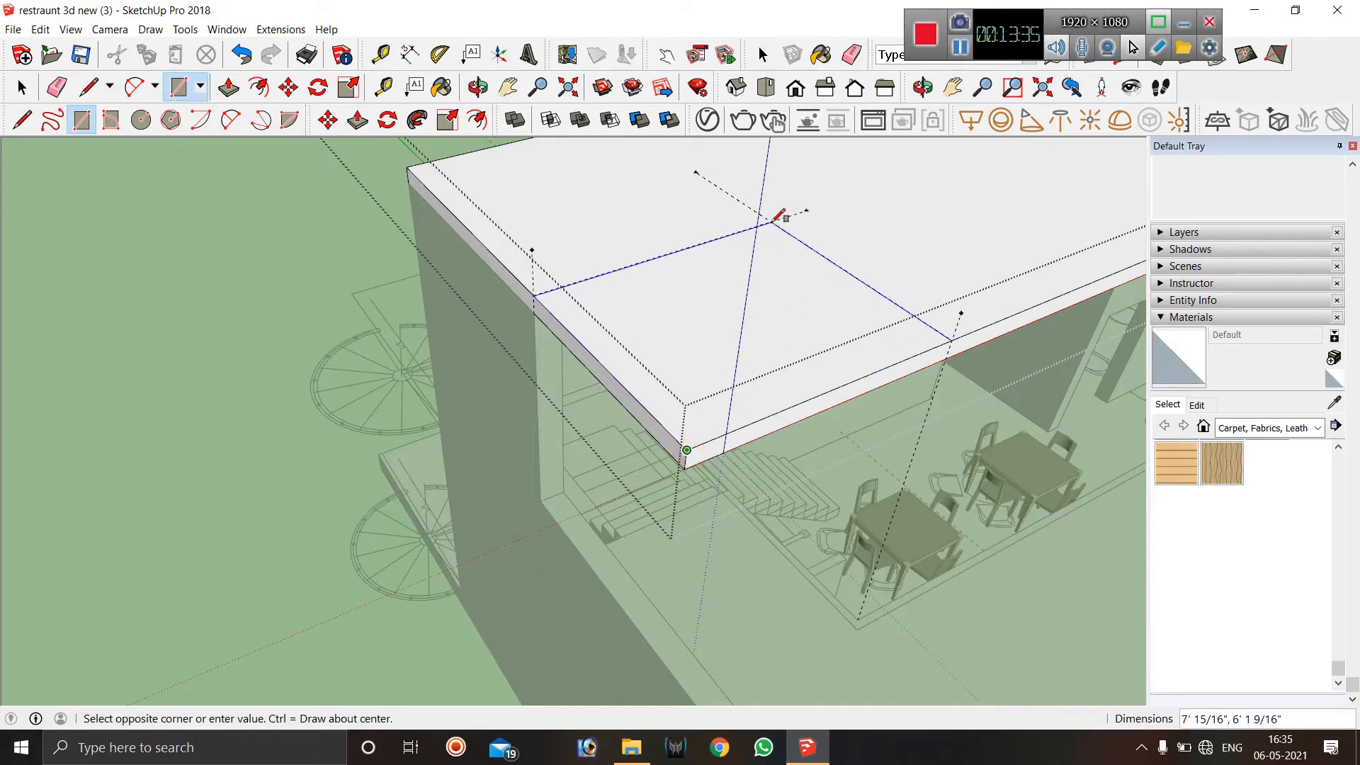
click(773, 221)
Push the corner rectangle 6" through the roof slab to cut away the overhang above the staircase, and close the slab group.
key(p)
click(820, 334)
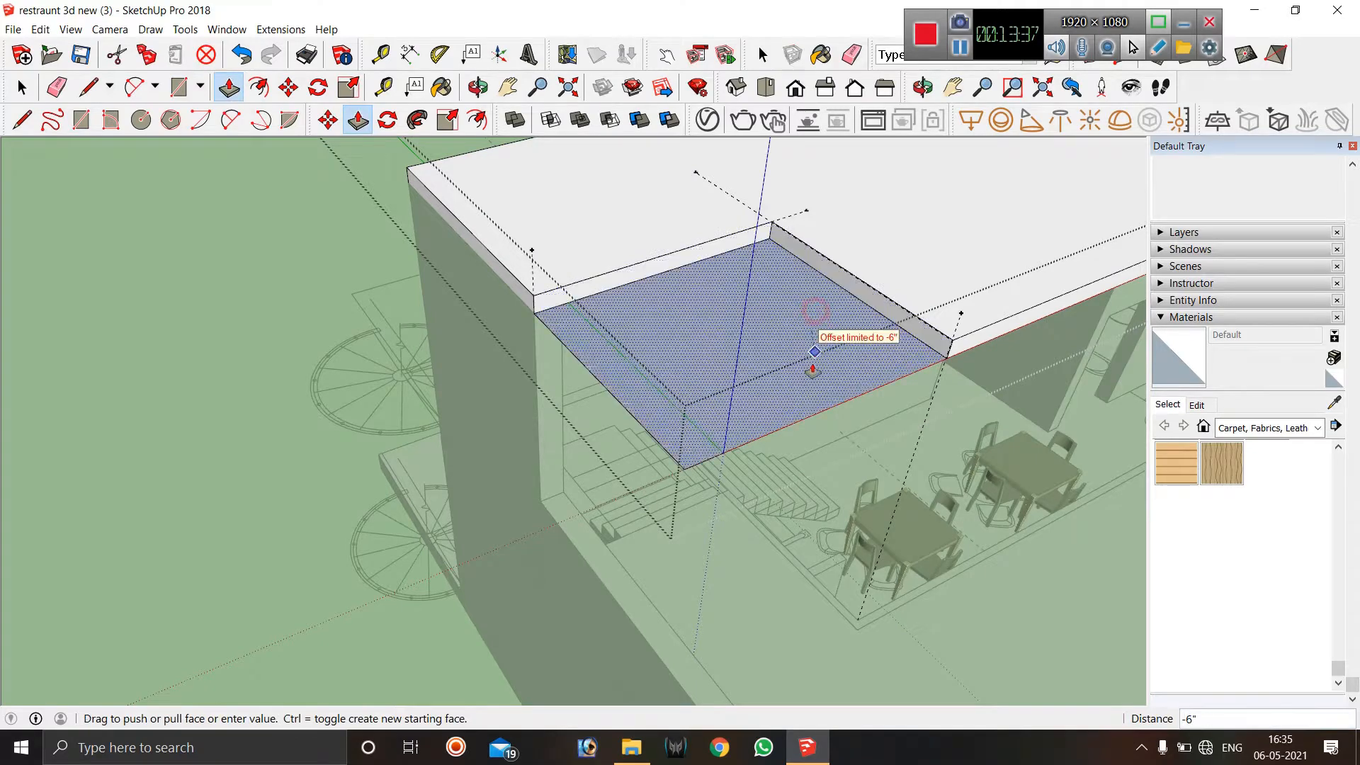
click(812, 371)
scroll(738, 330, down, 2)
scroll(737, 330, down, 1)
key(space)
click(354, 222)
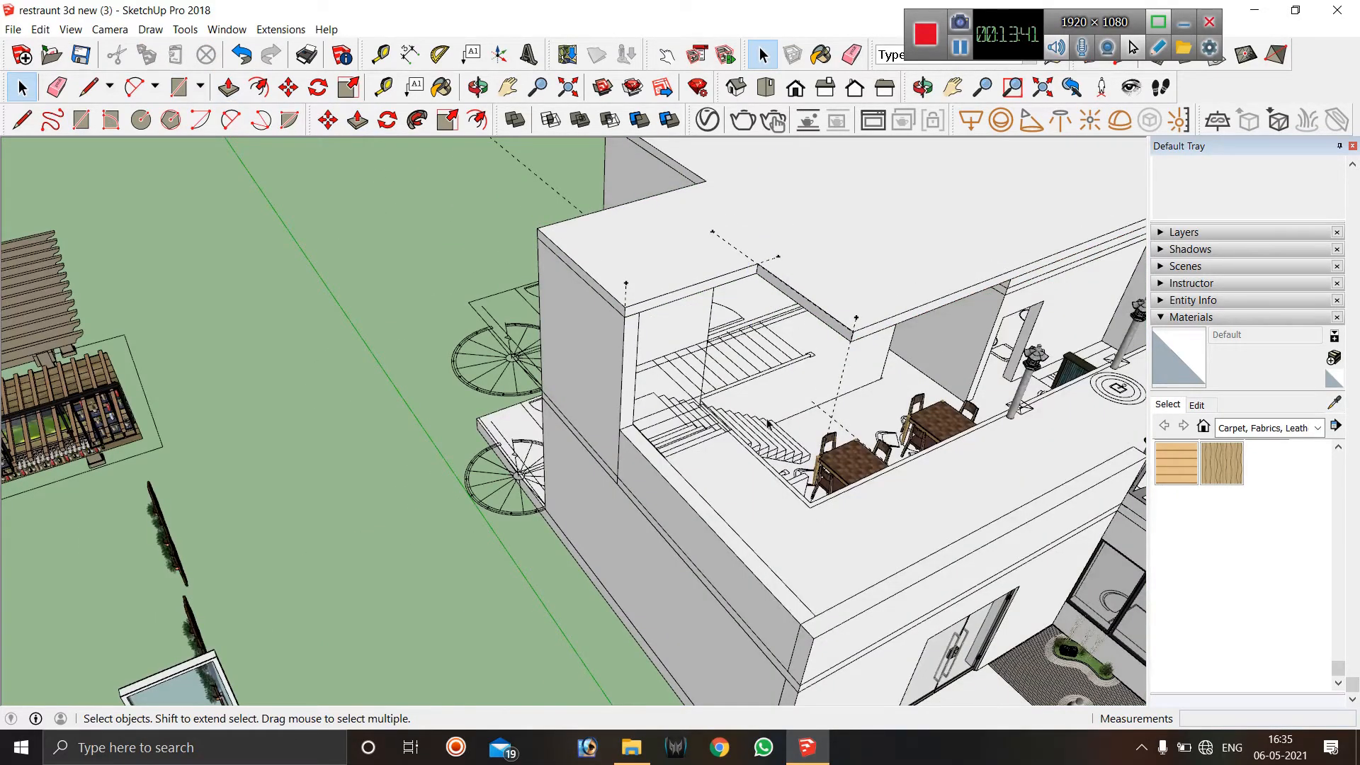
Delete all the guides in the model.
middle_drag(769, 424, 767, 457)
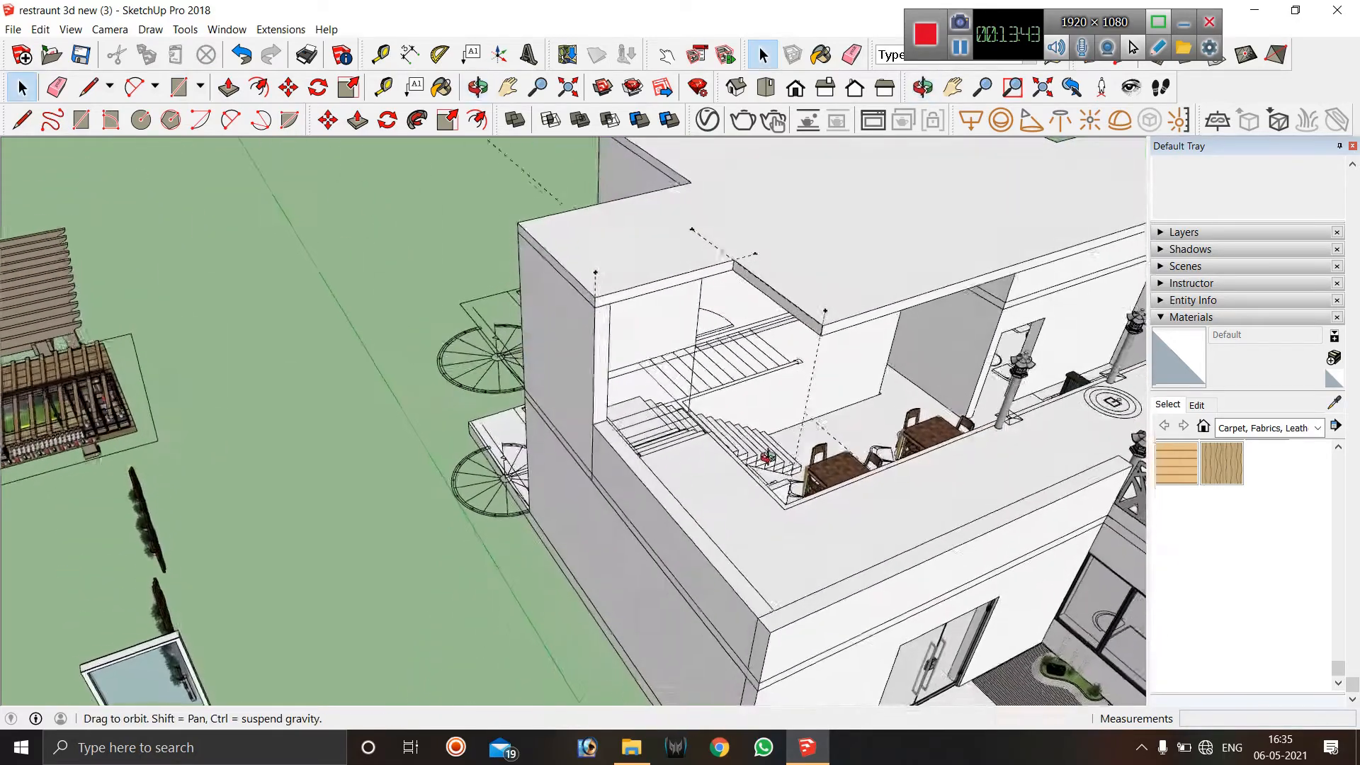
scroll(772, 397, down, 5)
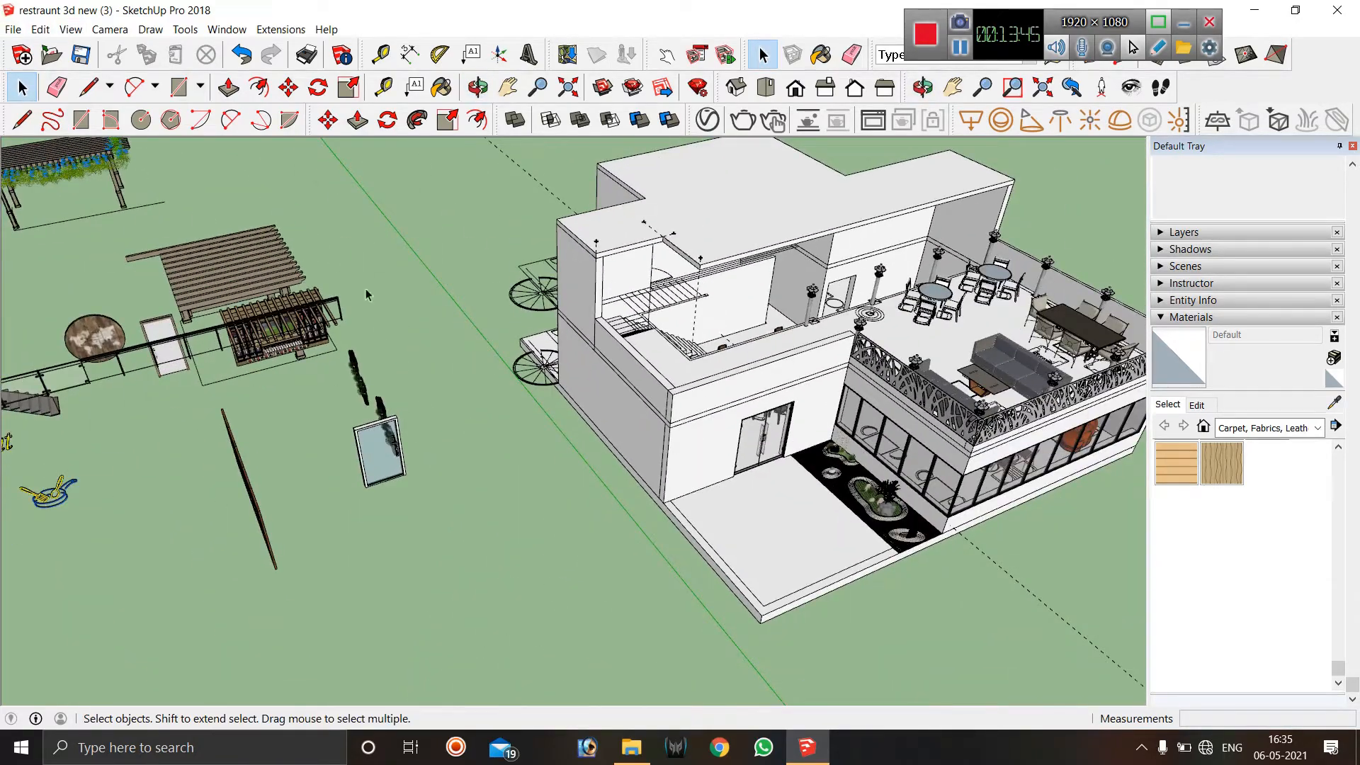
click(69, 29)
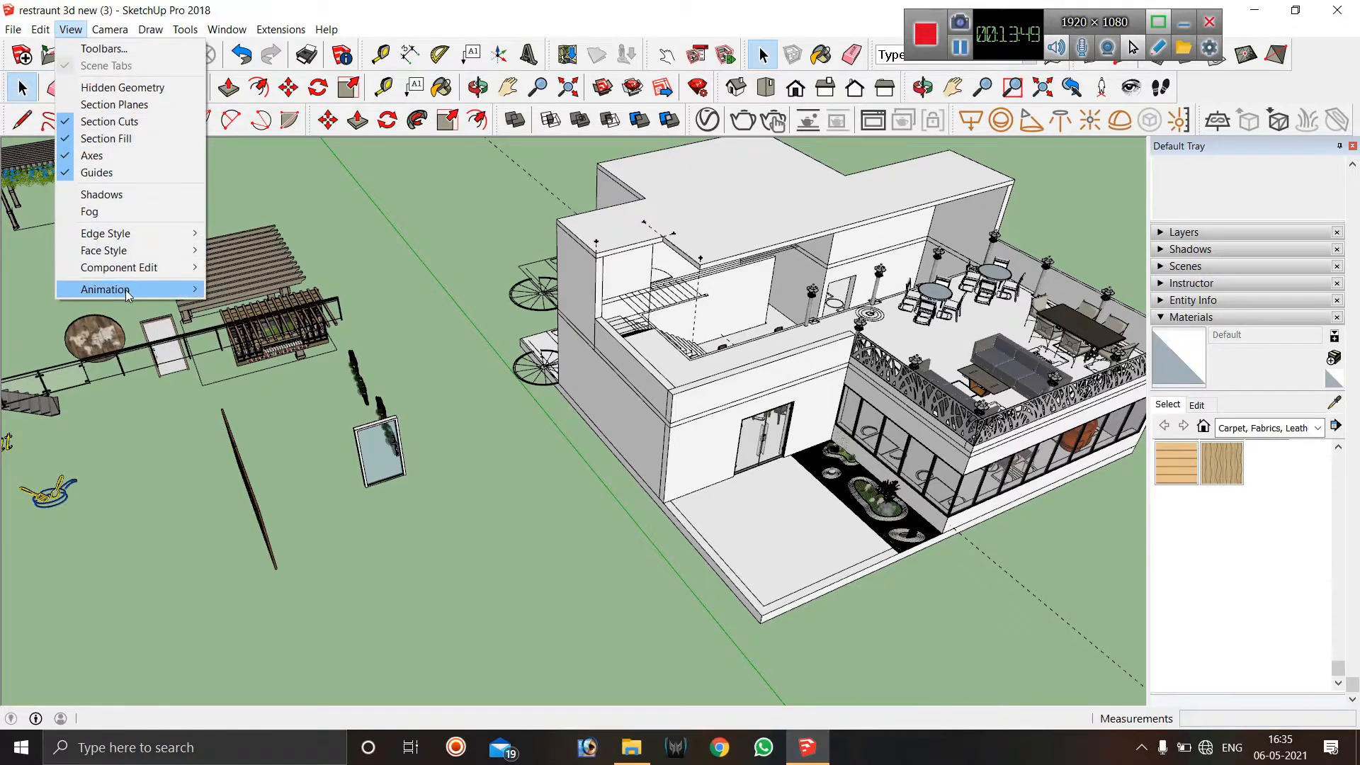
mouse_move(33, 32)
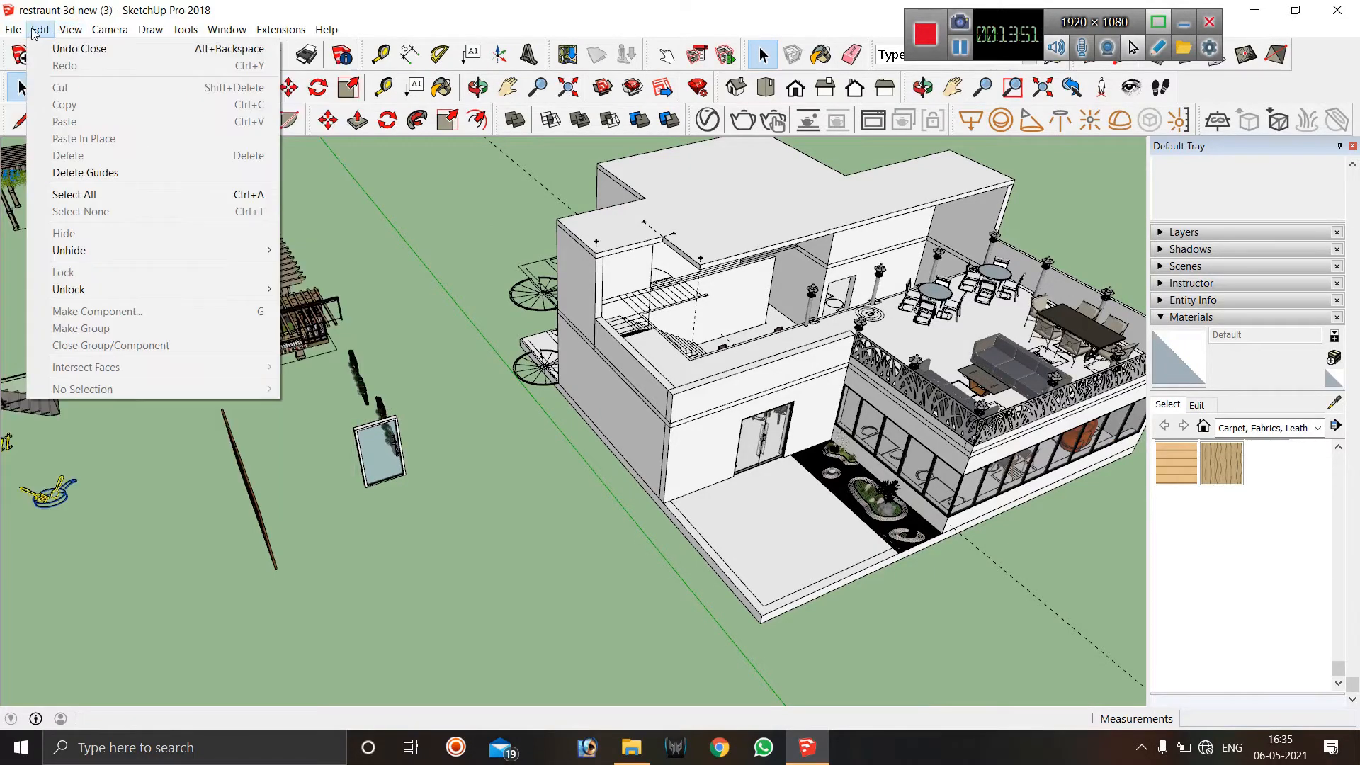
click(166, 172)
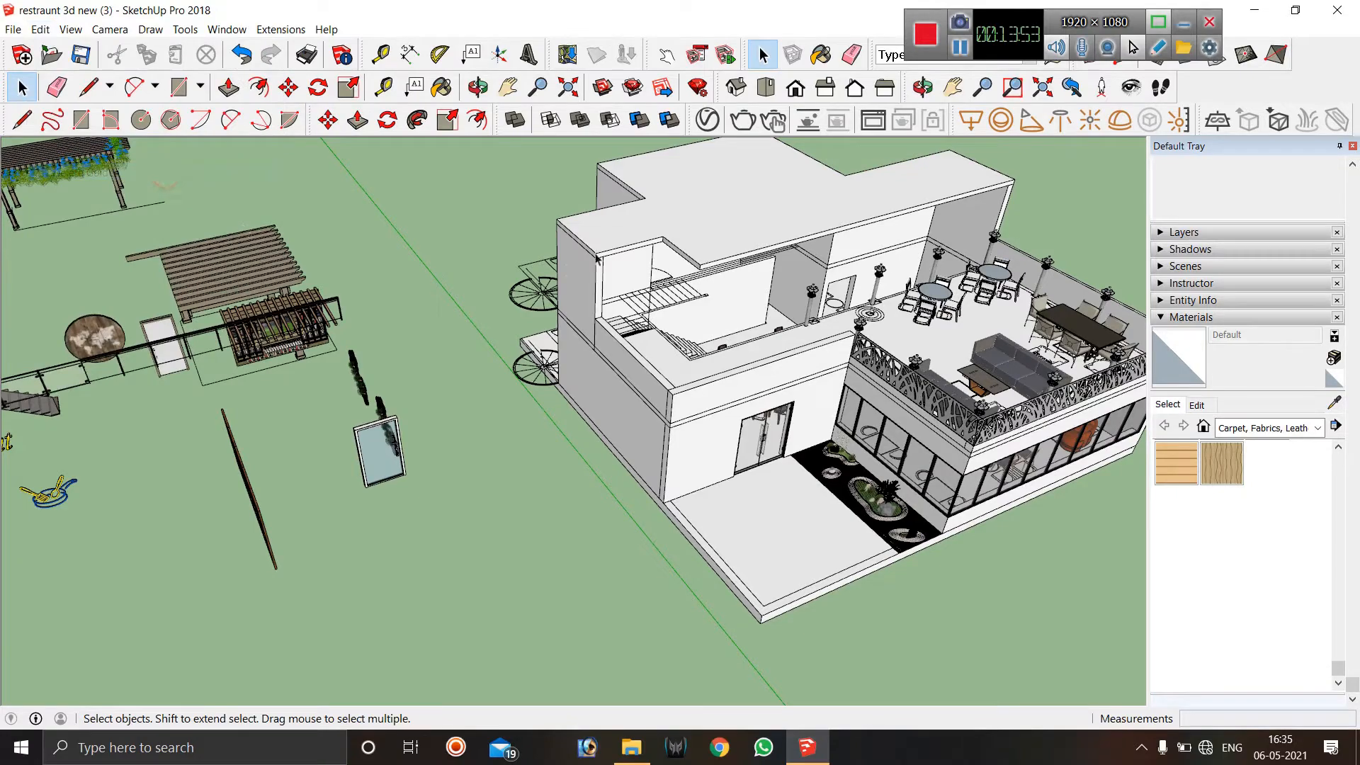
Move the flower-covered pergola by the foot of a post from the spare components onto the upper terrace, behind the parapet above the entrance doors.
scroll(789, 428, down, 2)
scroll(352, 324, up, 2)
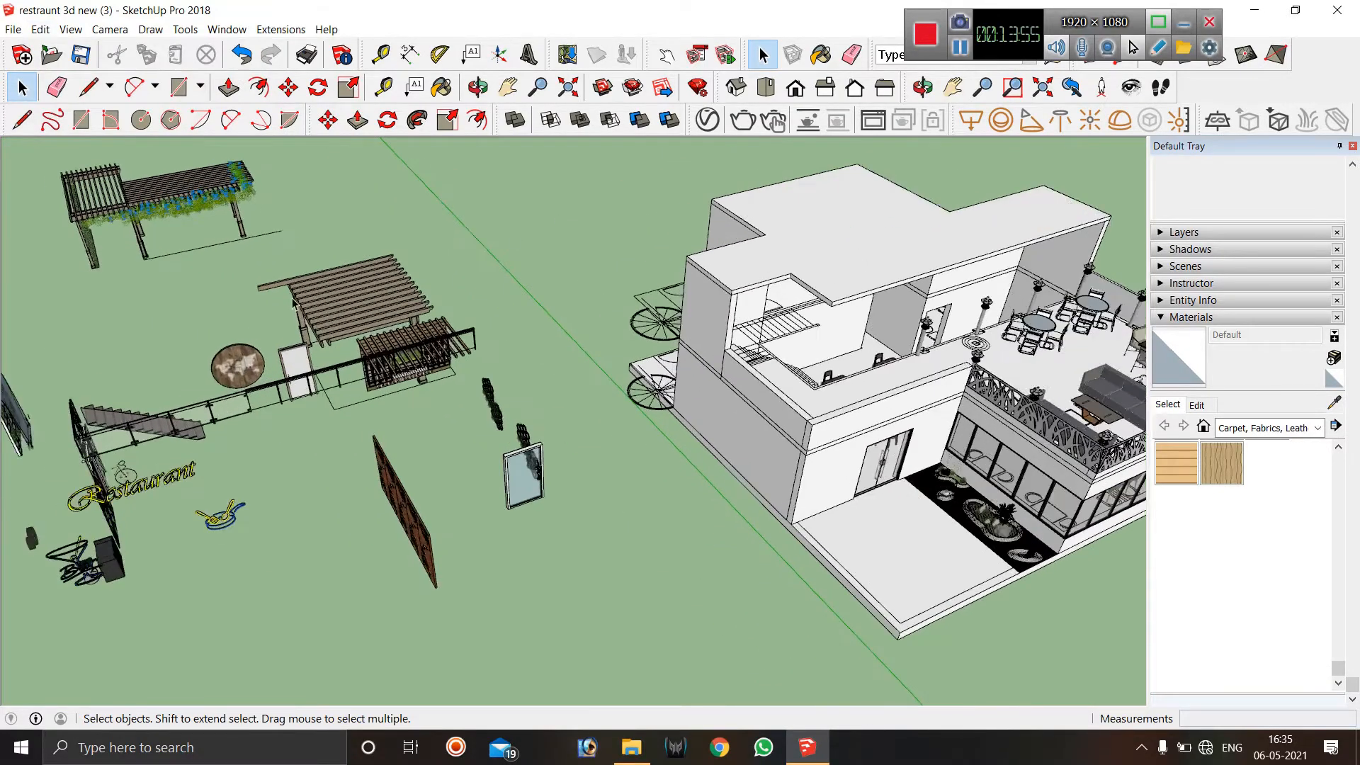
scroll(352, 324, down, 1)
scroll(160, 169, up, 1)
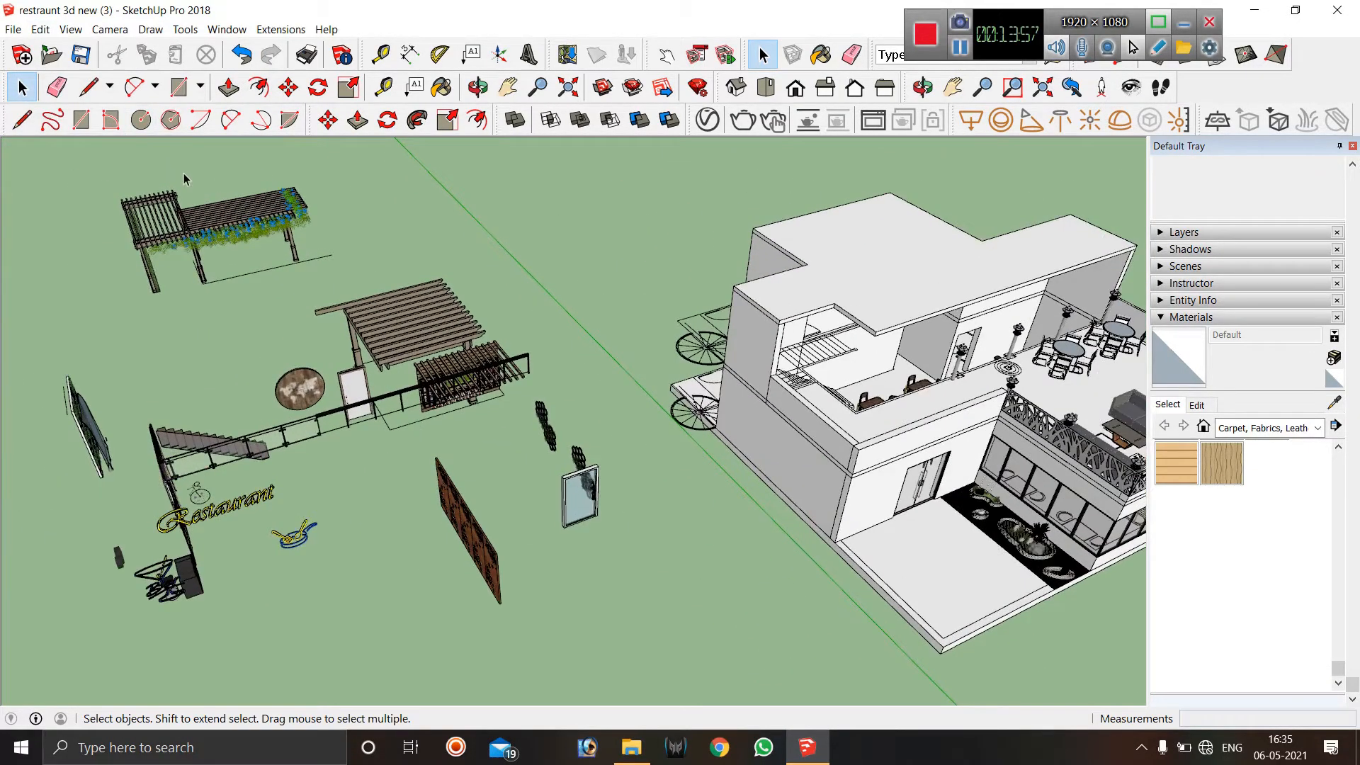
scroll(189, 198, up, 3)
click(238, 241)
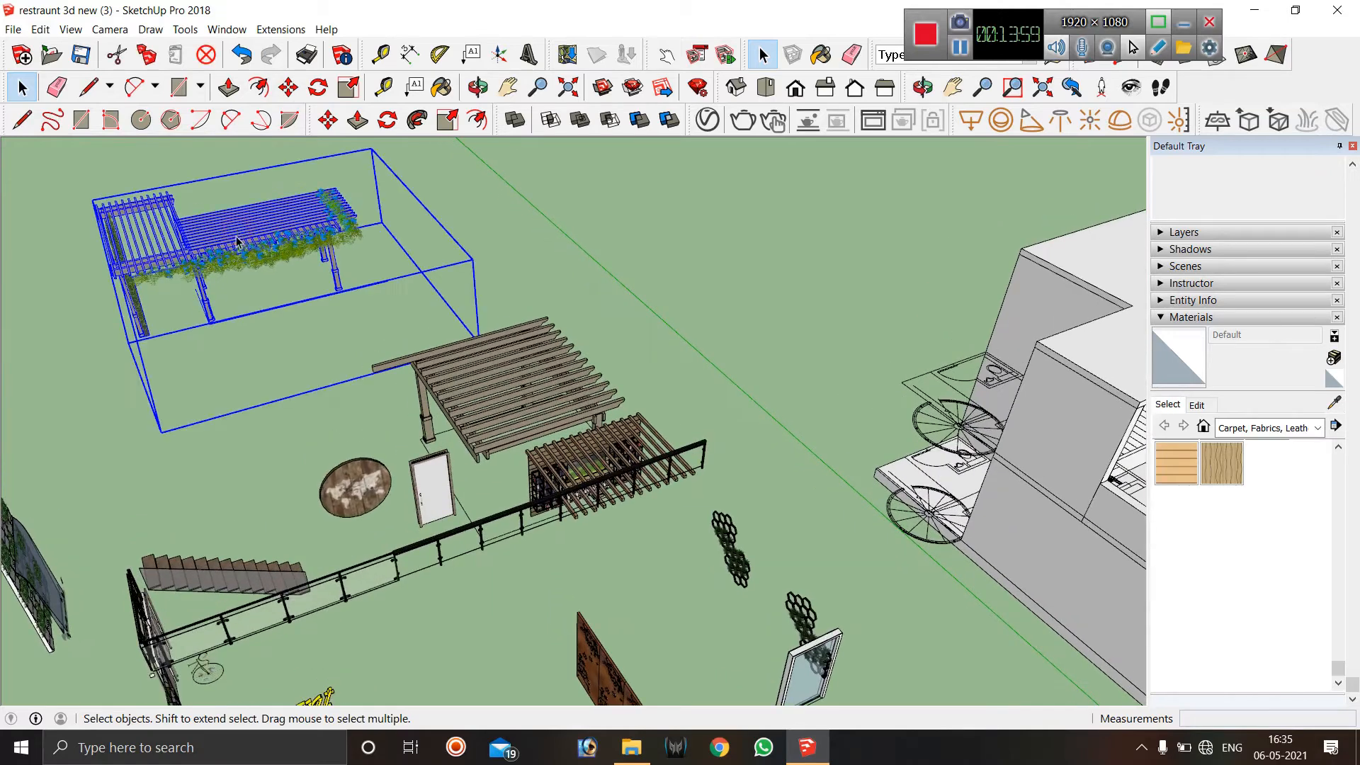
click(287, 89)
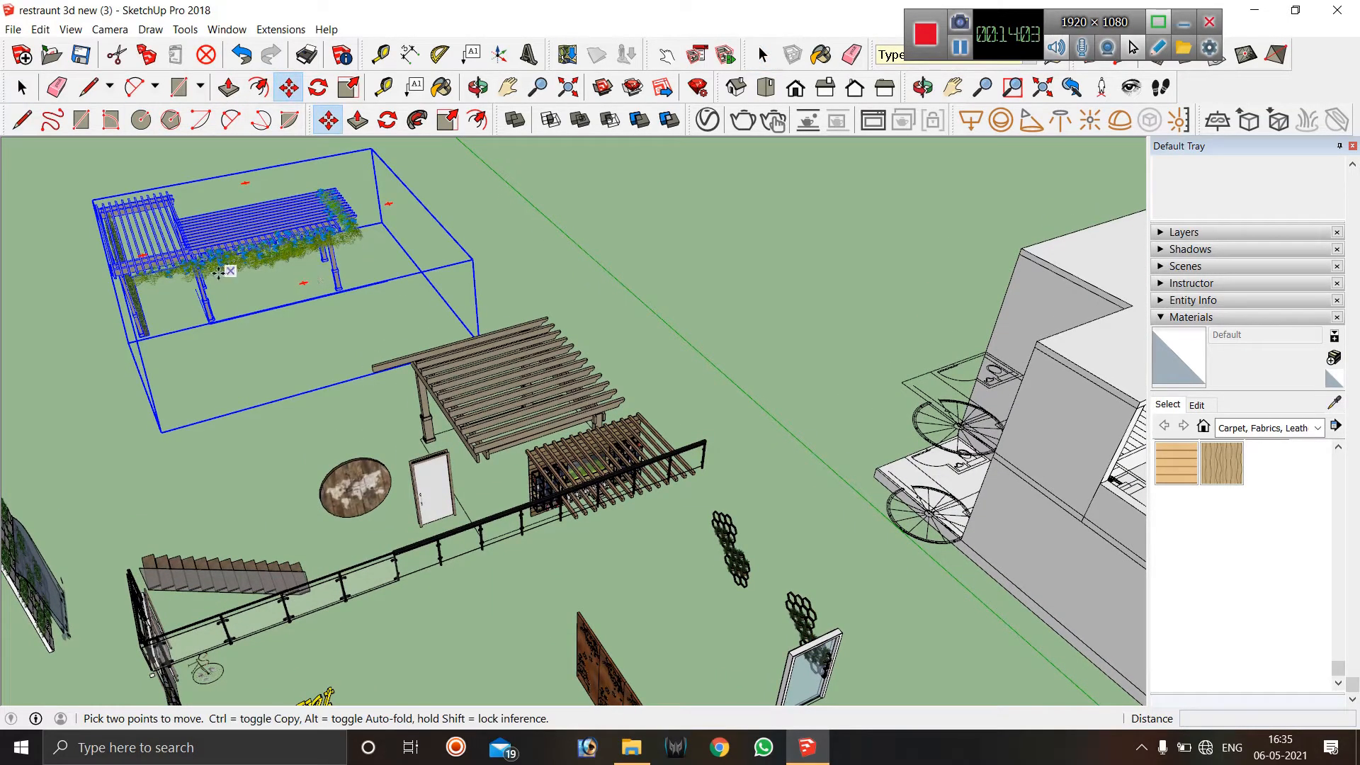
middle_drag(207, 285, 375, 186)
scroll(375, 186, up, 4)
middle_drag(376, 313, 345, 315)
middle_drag(647, 352, 797, 398)
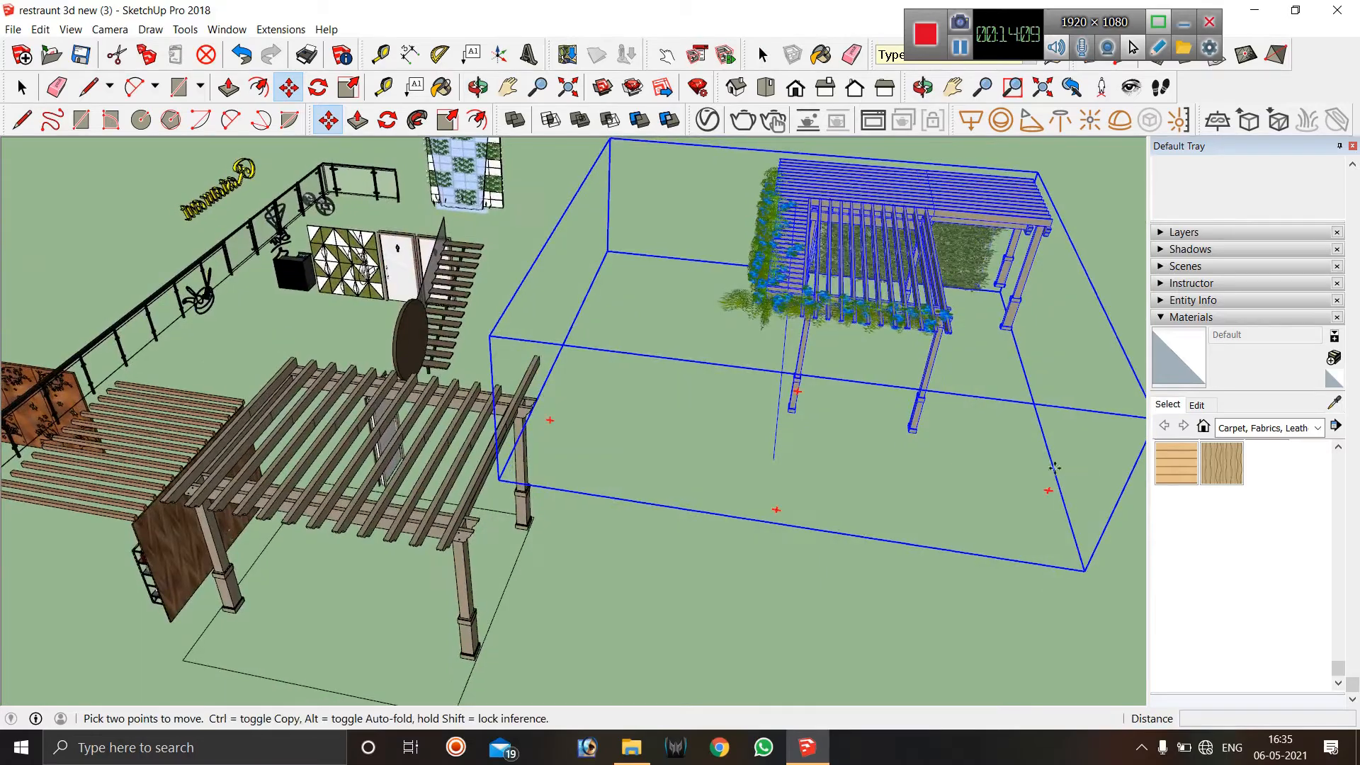
scroll(798, 399, up, 10)
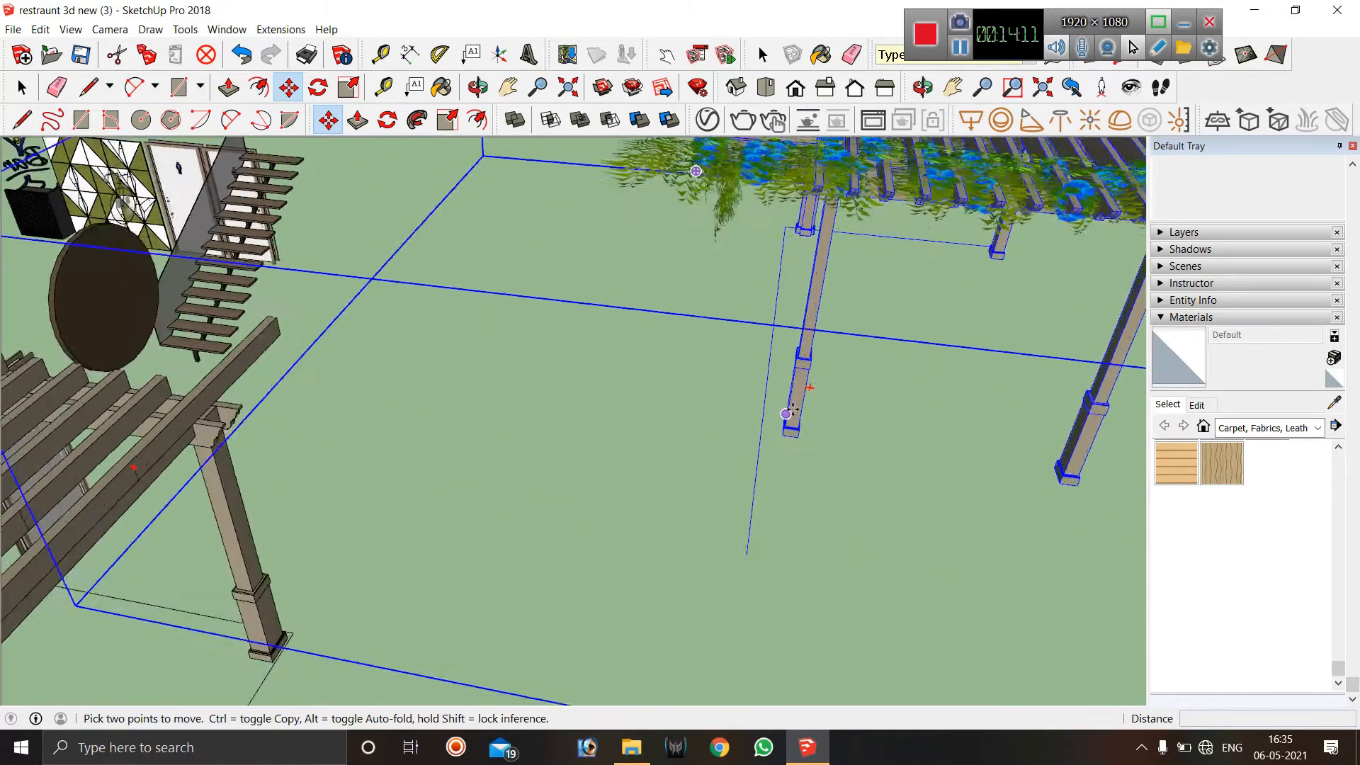
scroll(810, 491, down, 10)
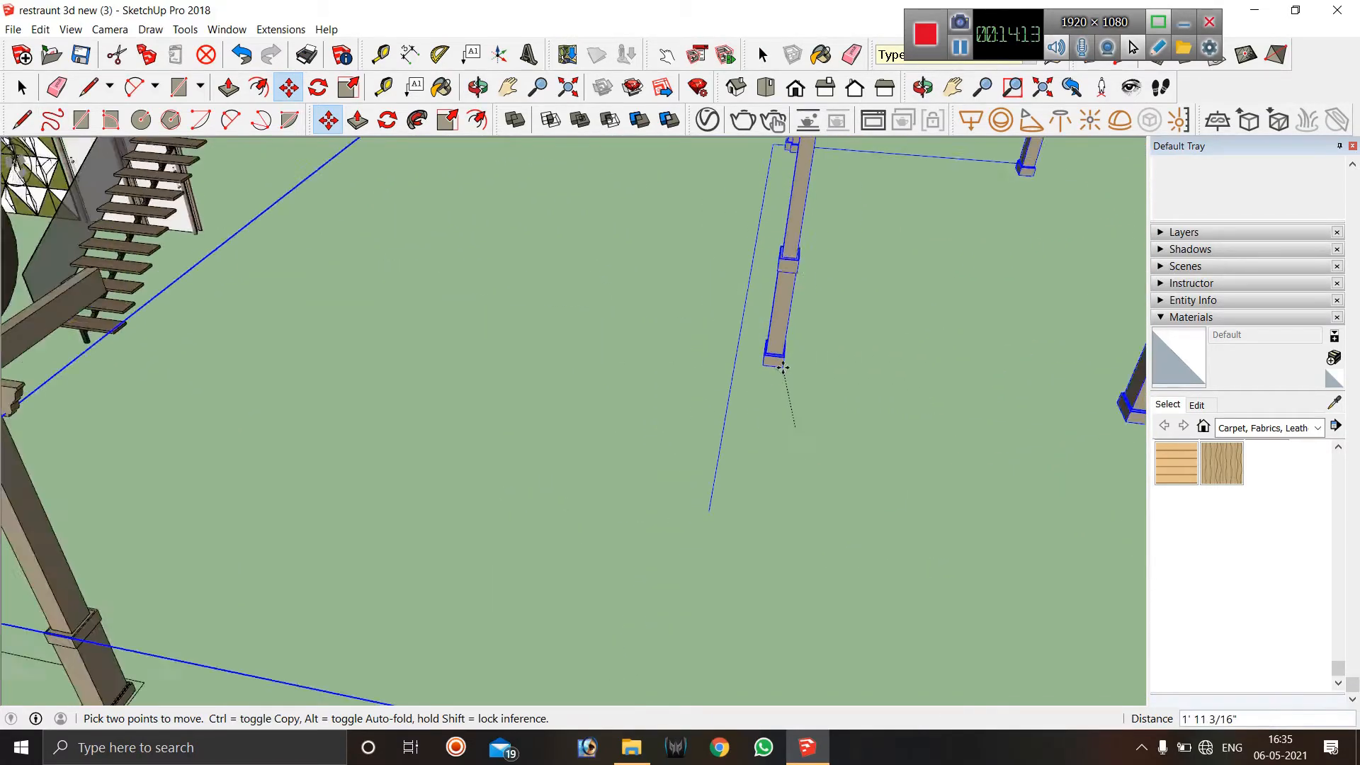
scroll(741, 286, down, 8)
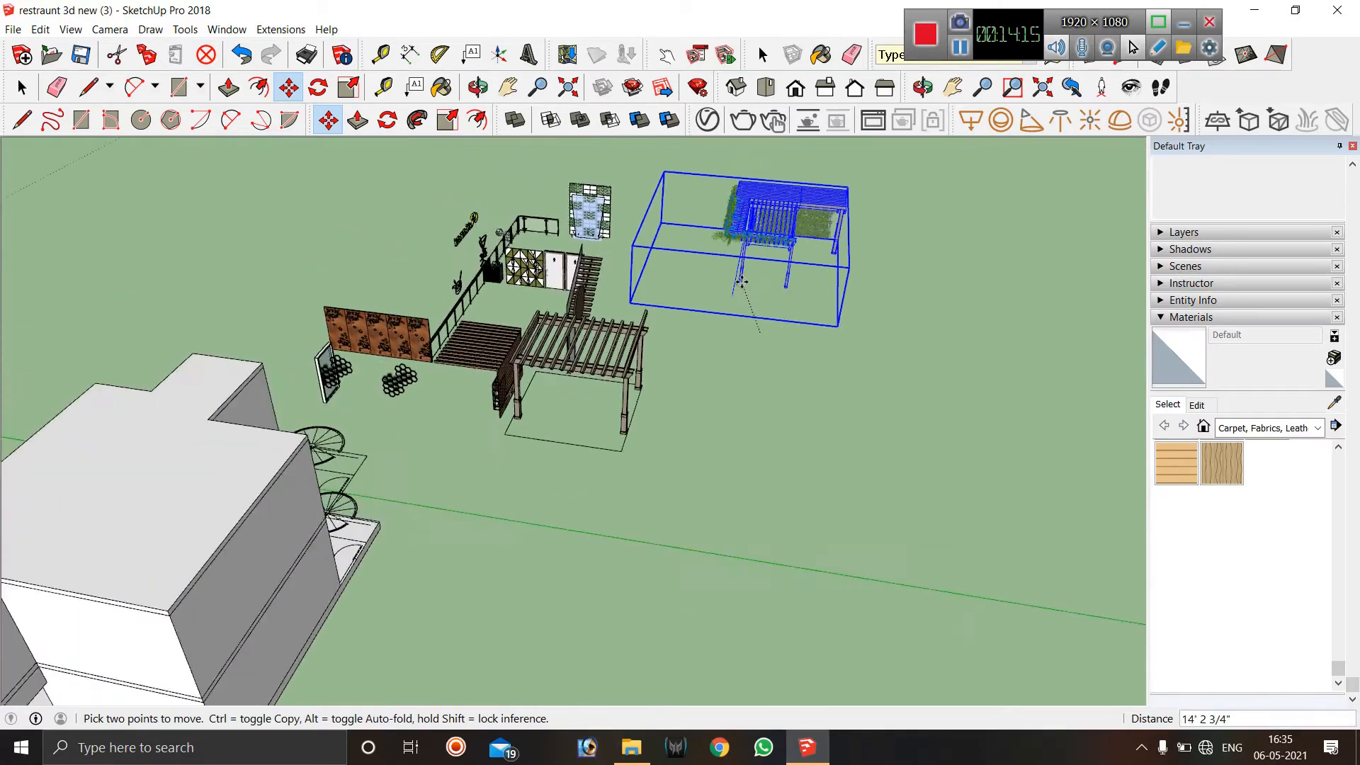
middle_drag(514, 382, 550, 398)
scroll(496, 399, up, 10)
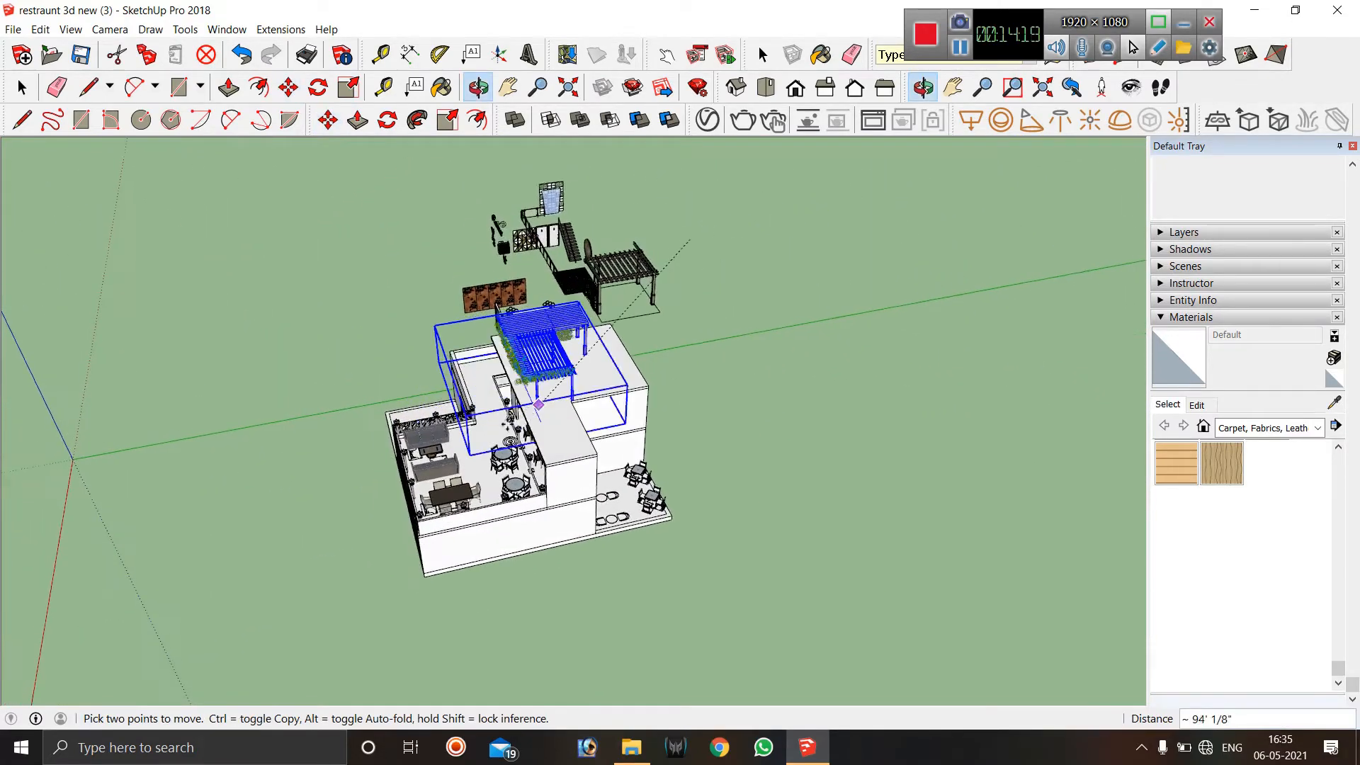
scroll(473, 403, up, 6)
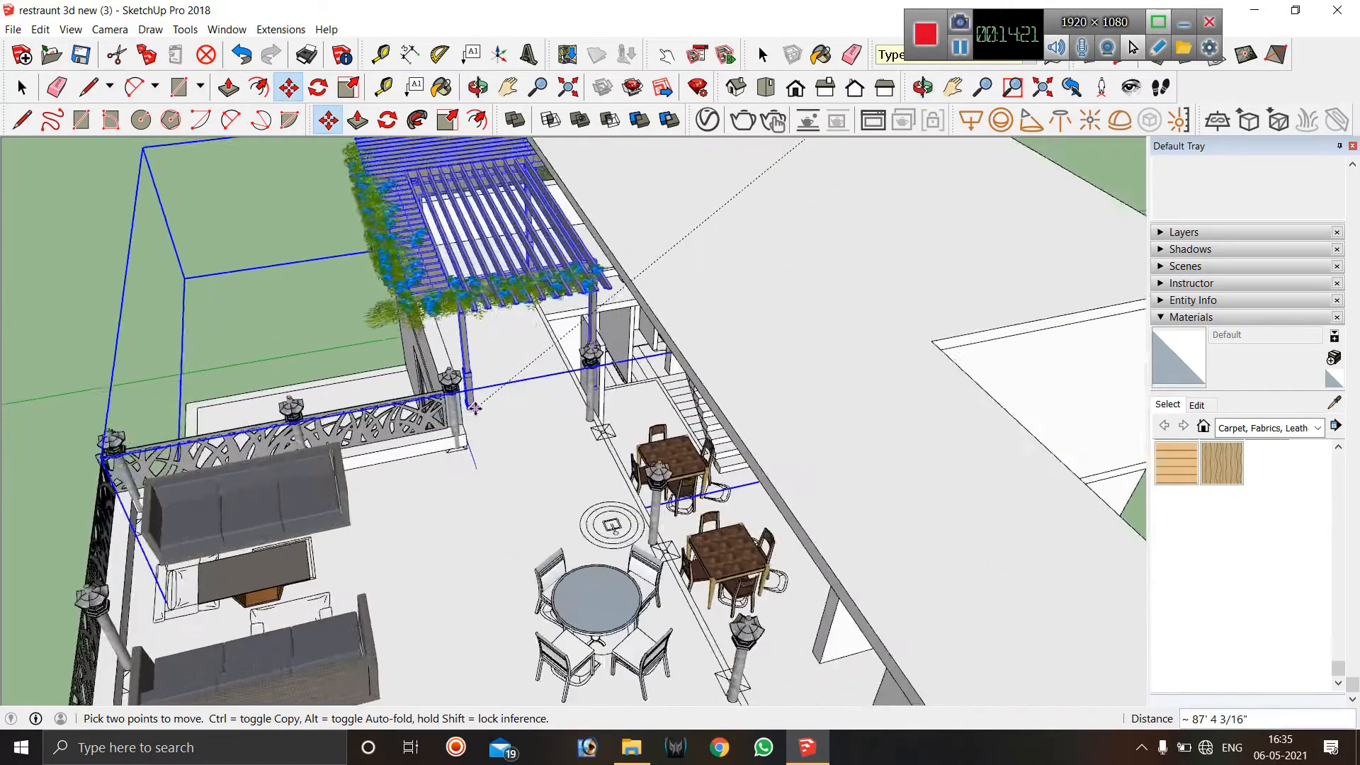
middle_drag(453, 390, 397, 376)
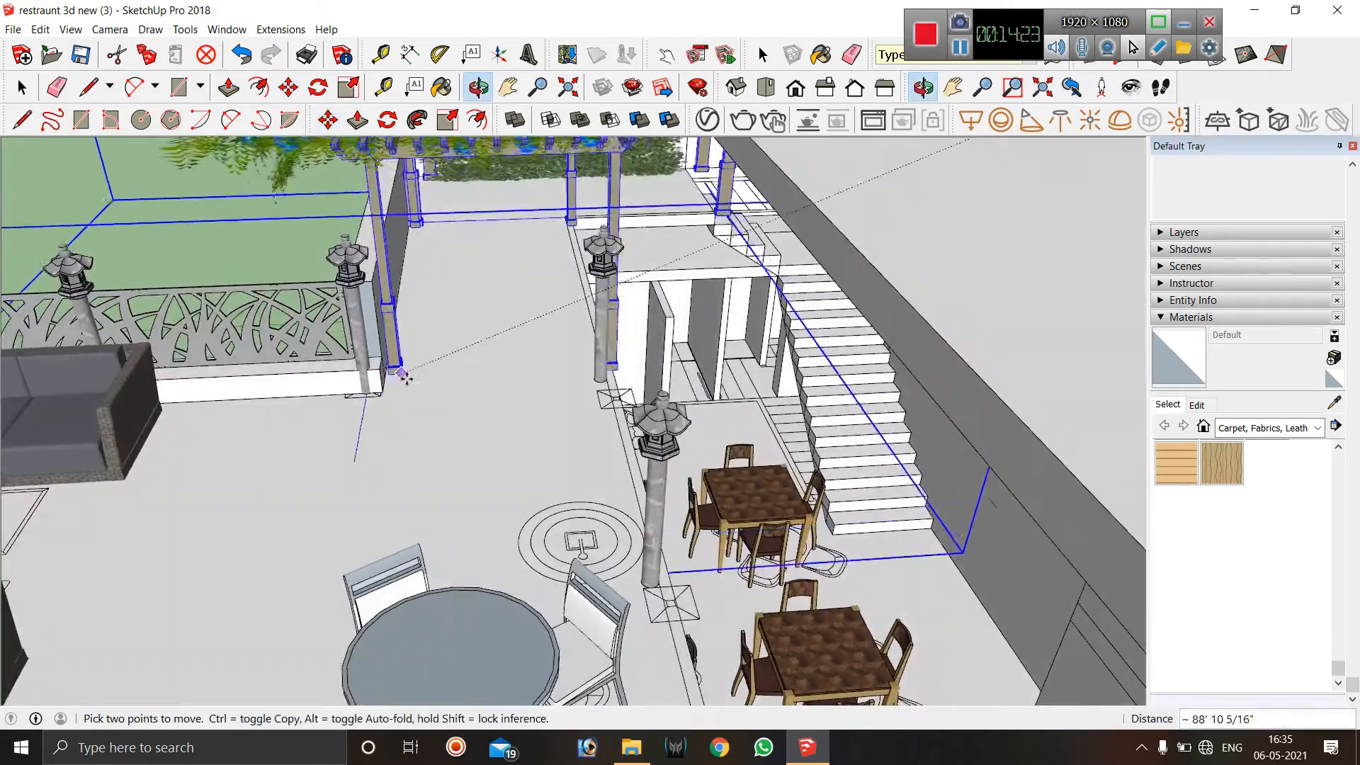
scroll(390, 376, up, 10)
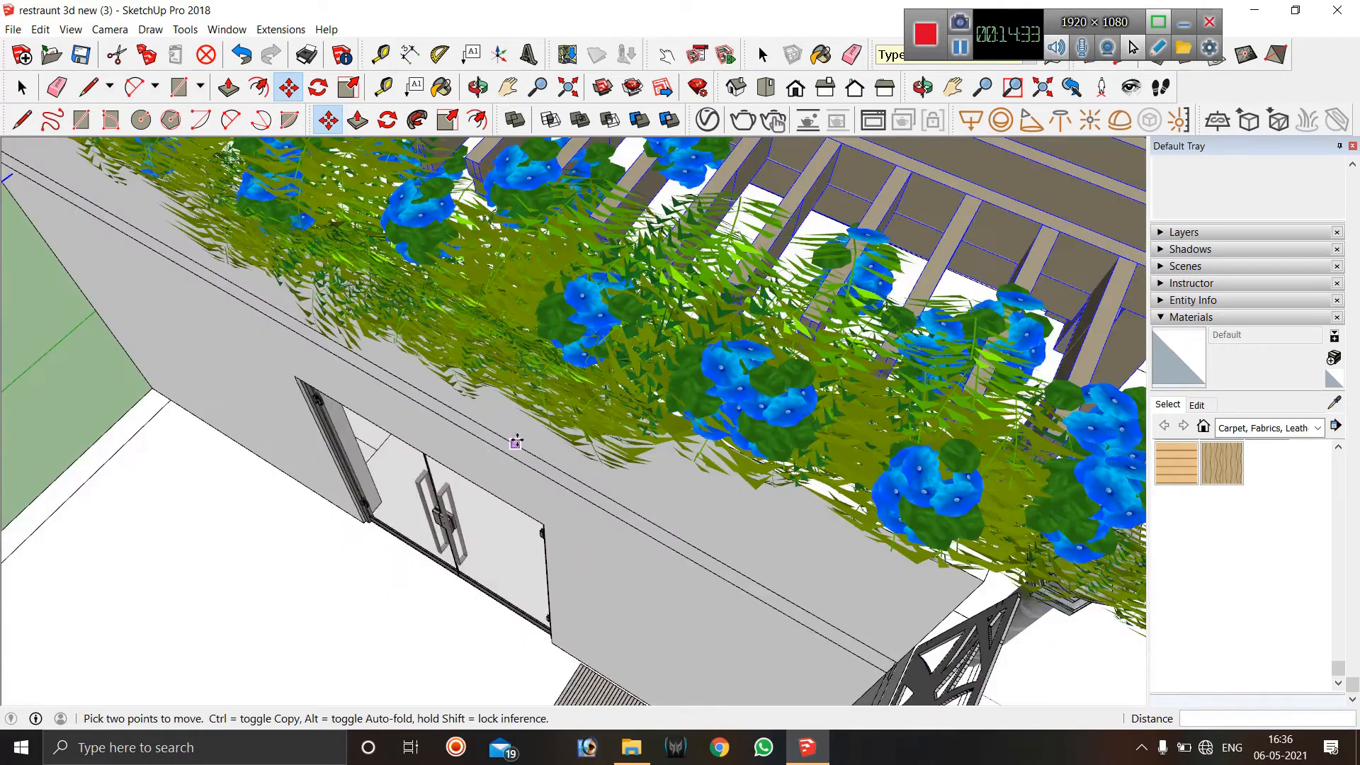
key(space)
middle_drag(518, 433, 262, 239)
scroll(370, 311, down, 3)
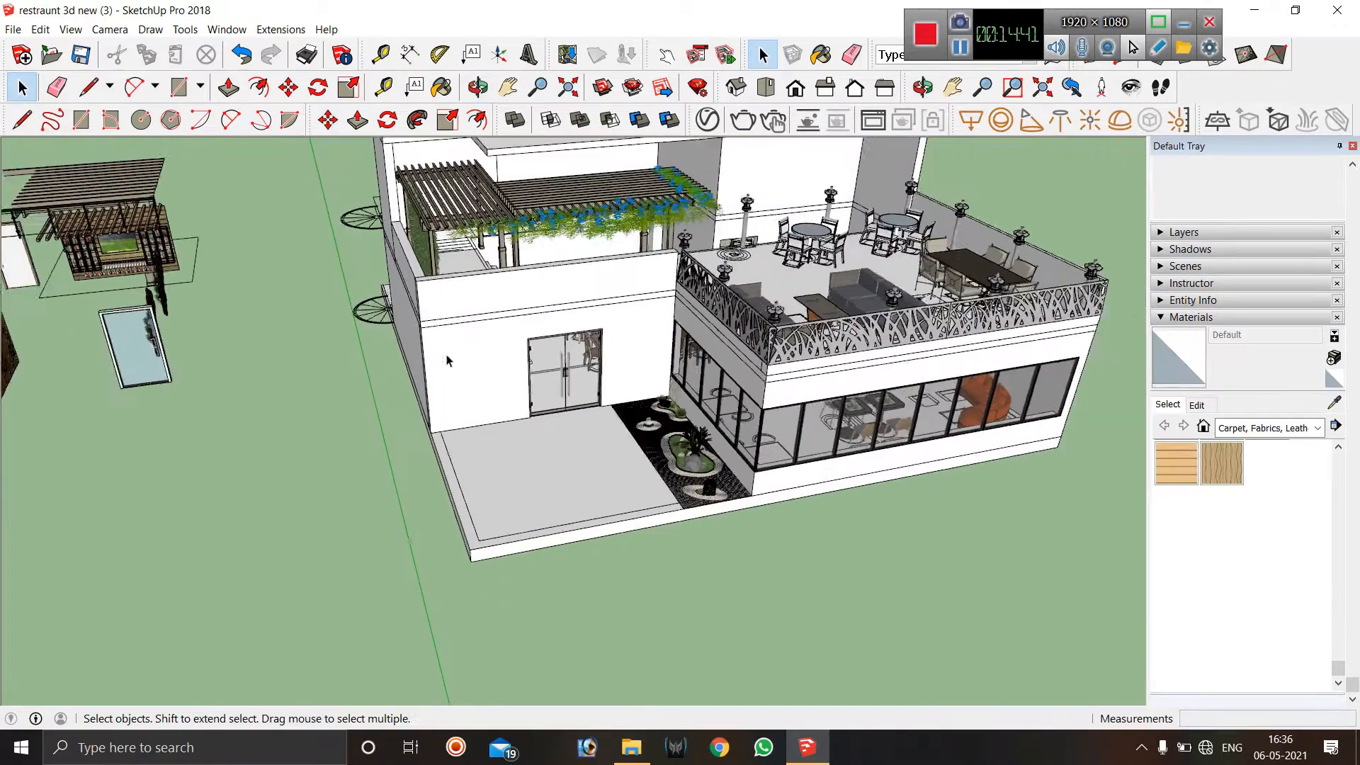
Lift the roof slab about 7' 4 1/8" clear of the upper-storey walls.
middle_drag(577, 352, 730, 354)
scroll(460, 168, up, 3)
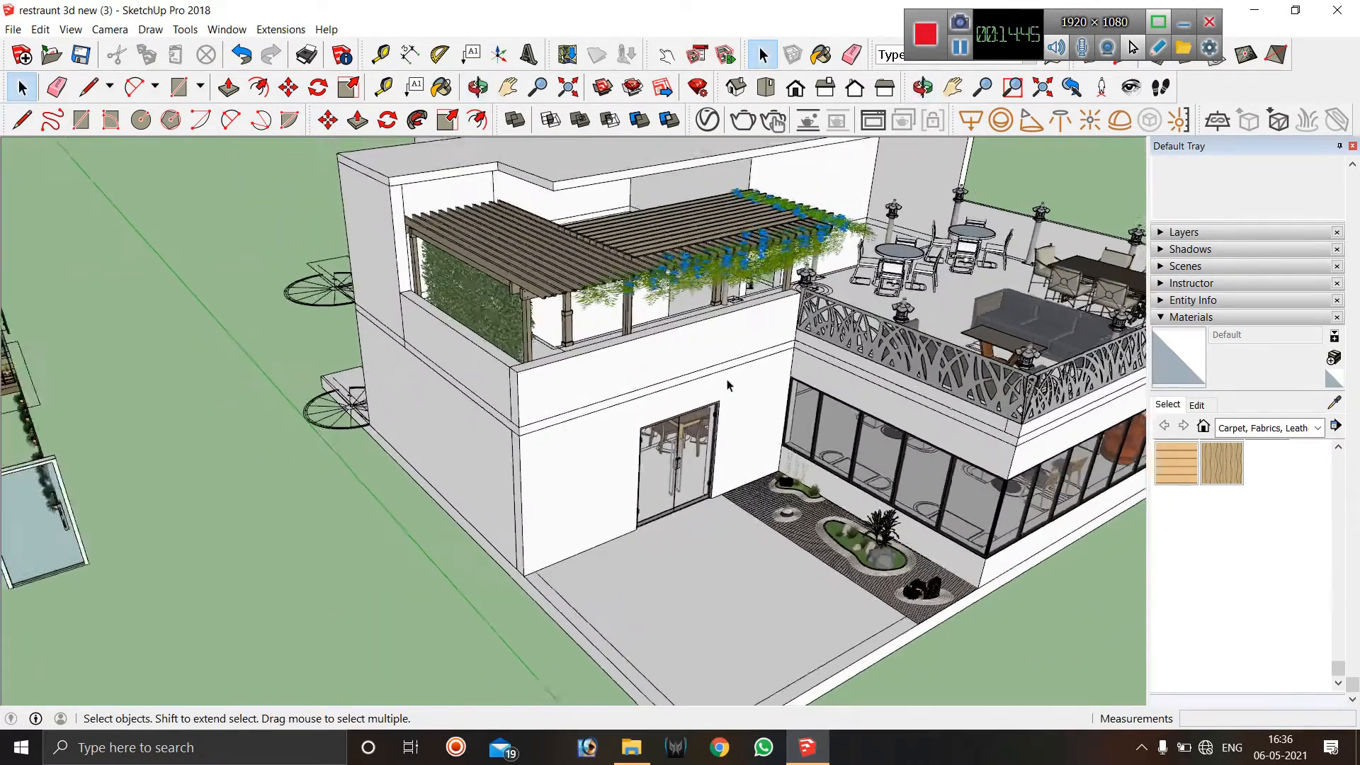
scroll(731, 353, down, 2)
scroll(589, 204, up, 4)
middle_drag(364, 210, 482, 225)
middle_drag(508, 302, 482, 368)
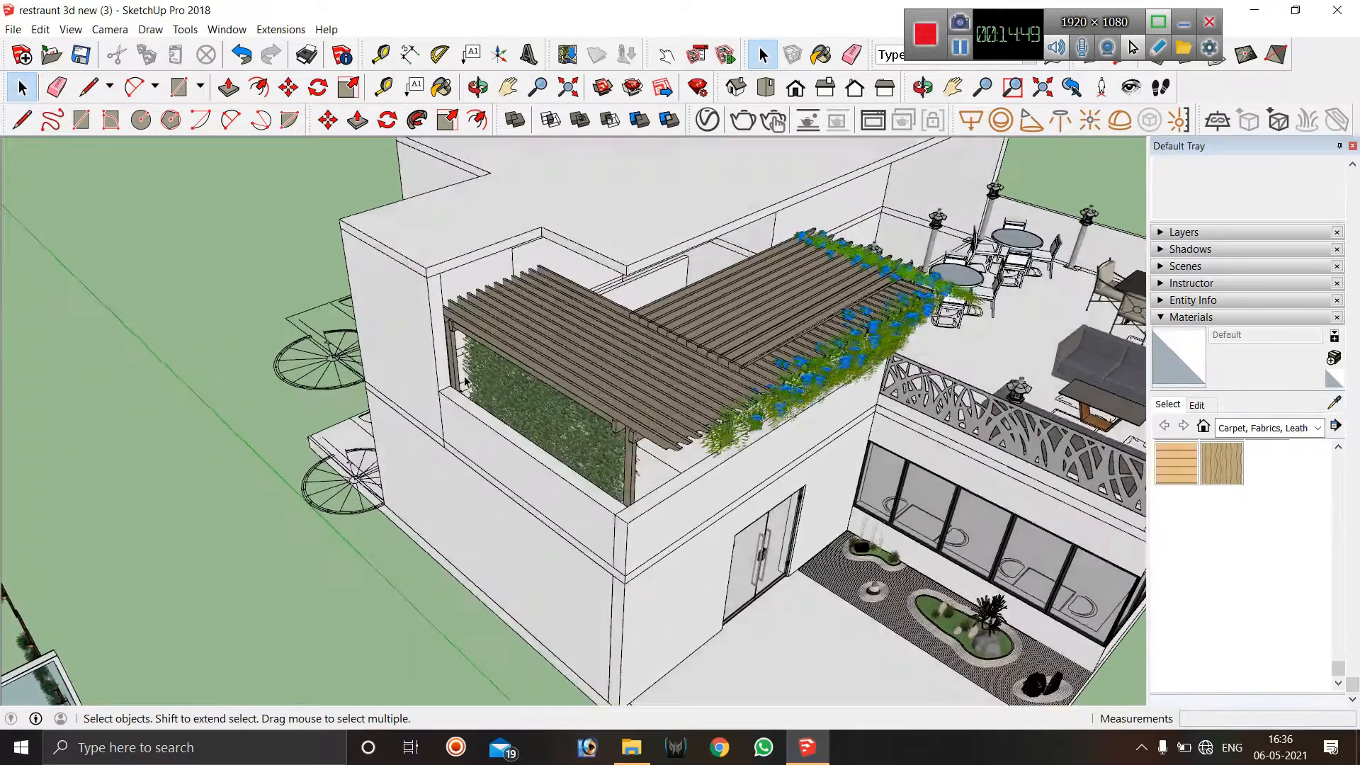
click(594, 234)
key(m)
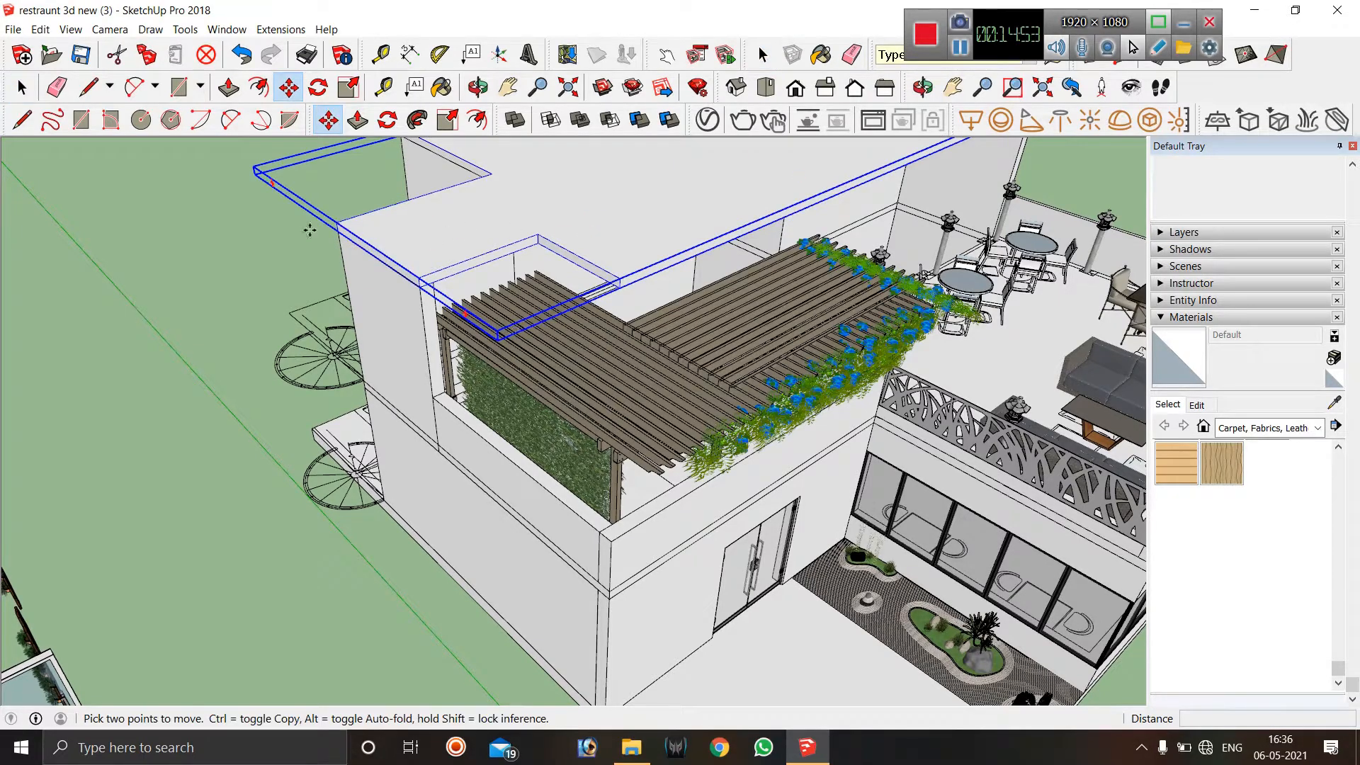
click(310, 231)
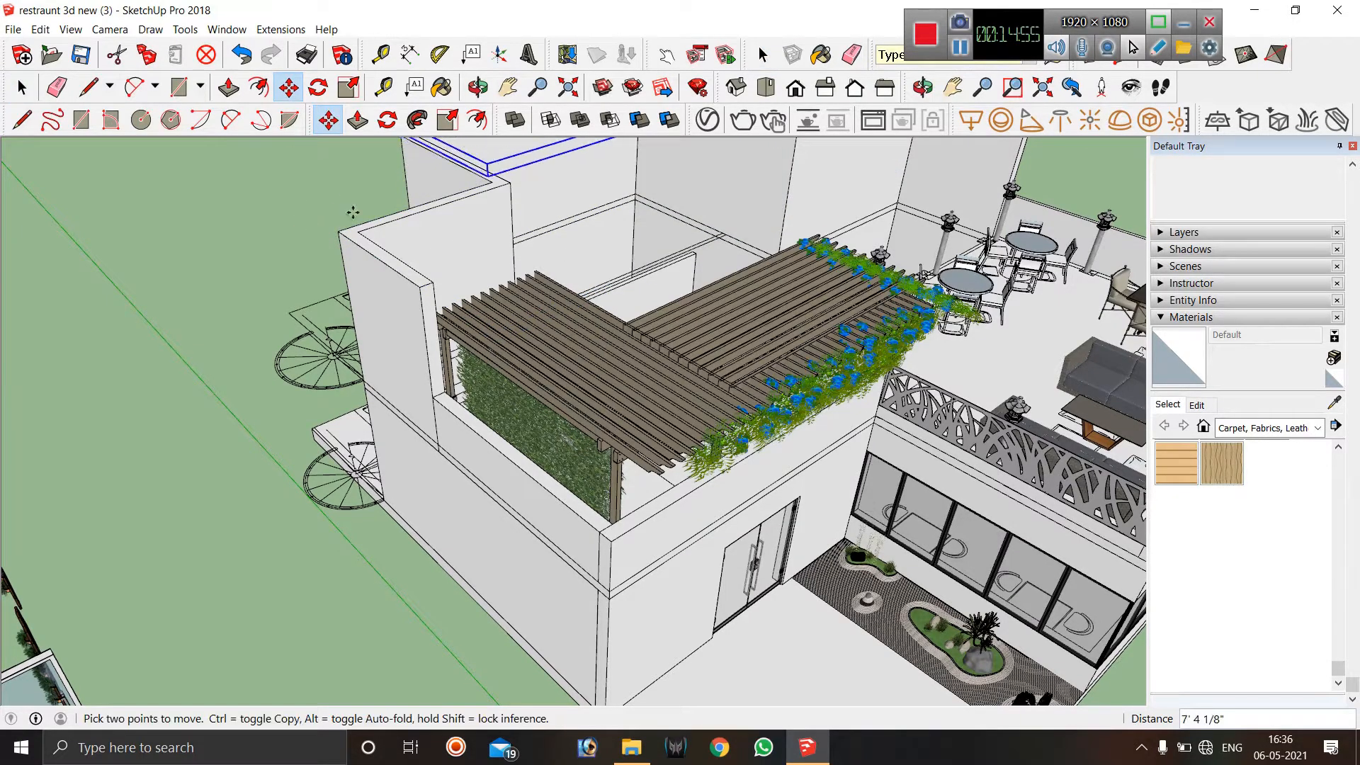
key(space)
Open the upper-storey wall group, push the wall tops down about 2' 7/16" to the pergola's roof level, and close the group.
double_click(370, 273)
key(p)
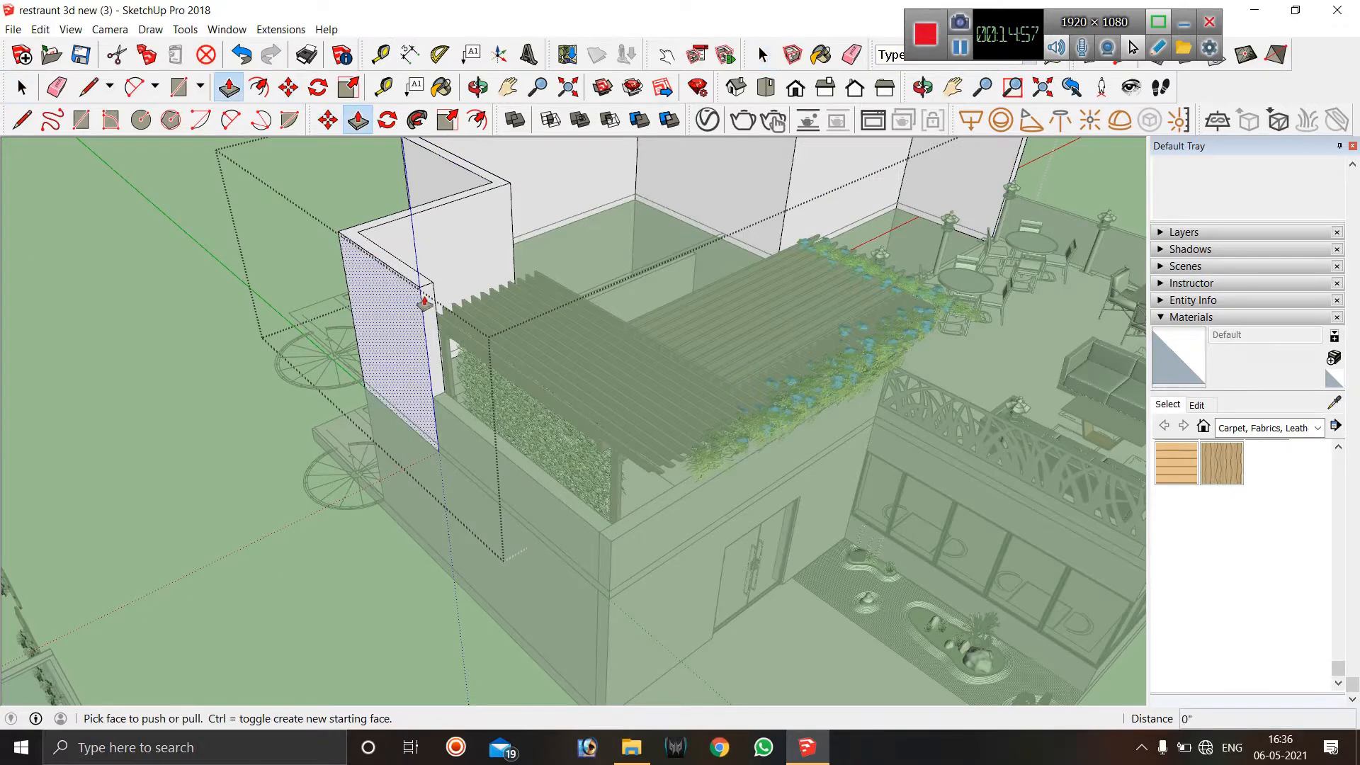
click(410, 280)
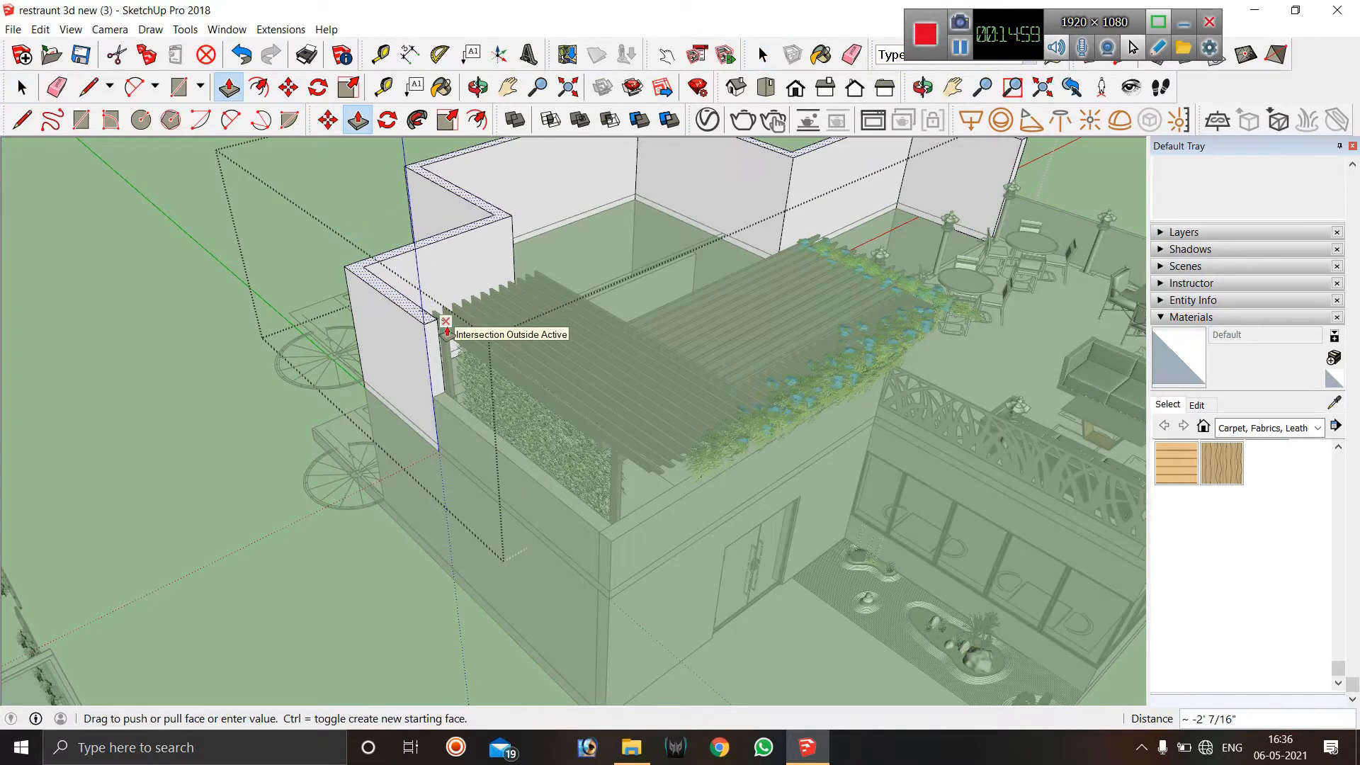
scroll(446, 330, up, 3)
click(449, 328)
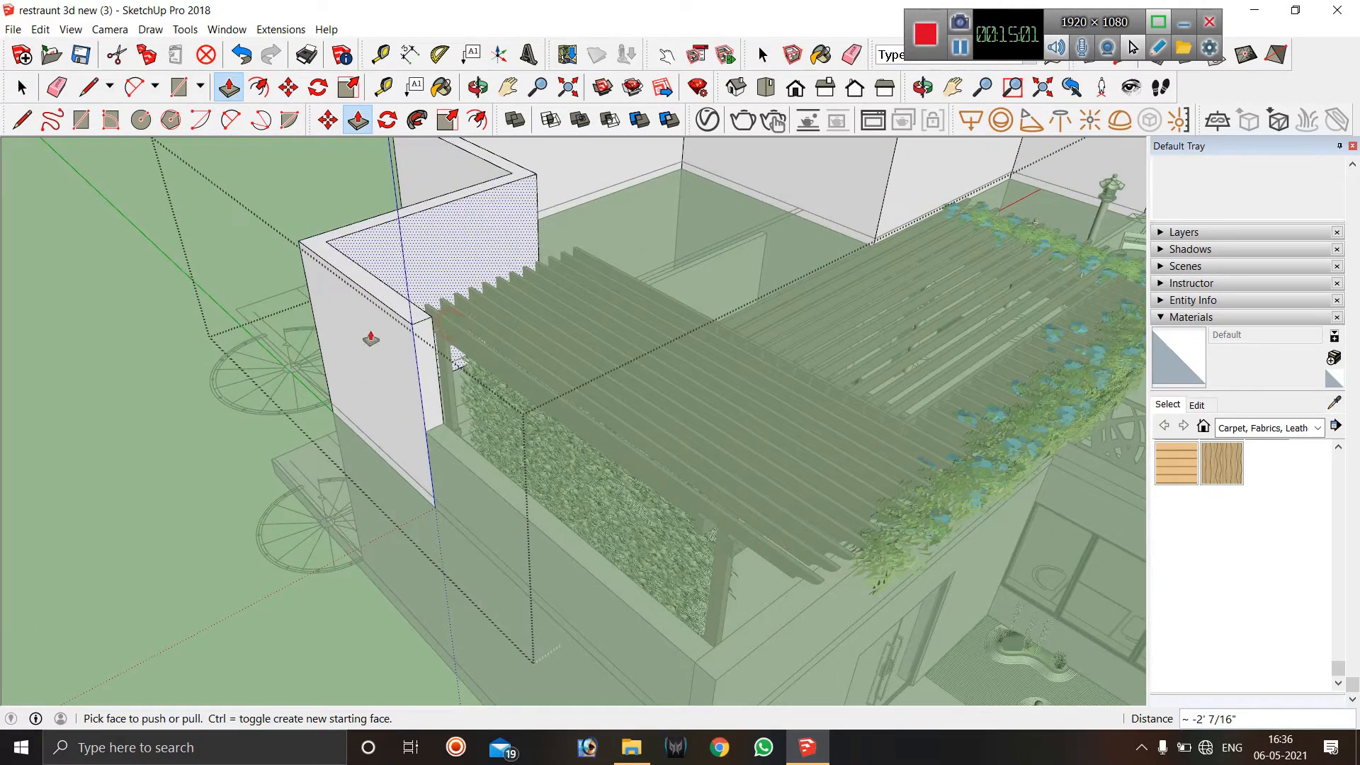
scroll(367, 332, down, 5)
key(space)
scroll(366, 327, down, 1)
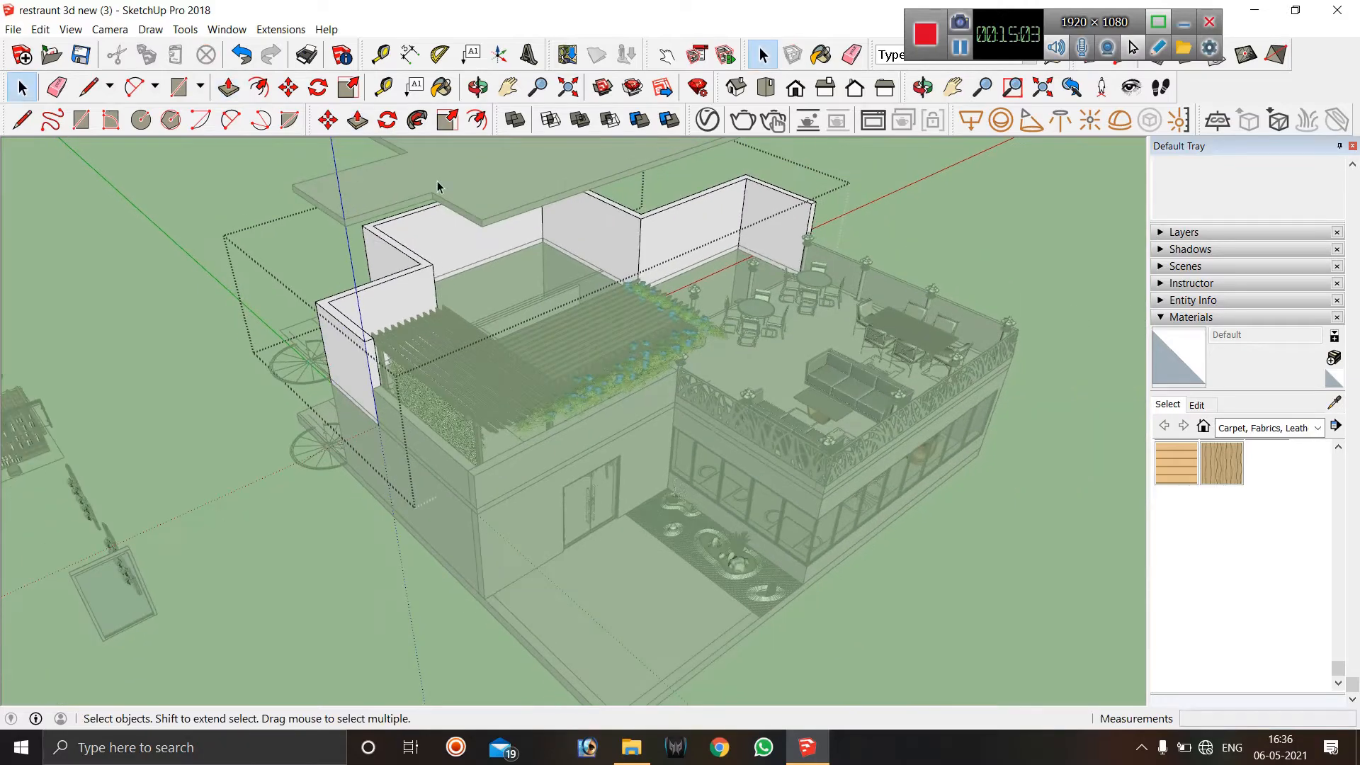
click(292, 175)
Move the raised roof slab by its corner down onto the tops of the upper-storey walls and deselect it.
click(439, 180)
key(m)
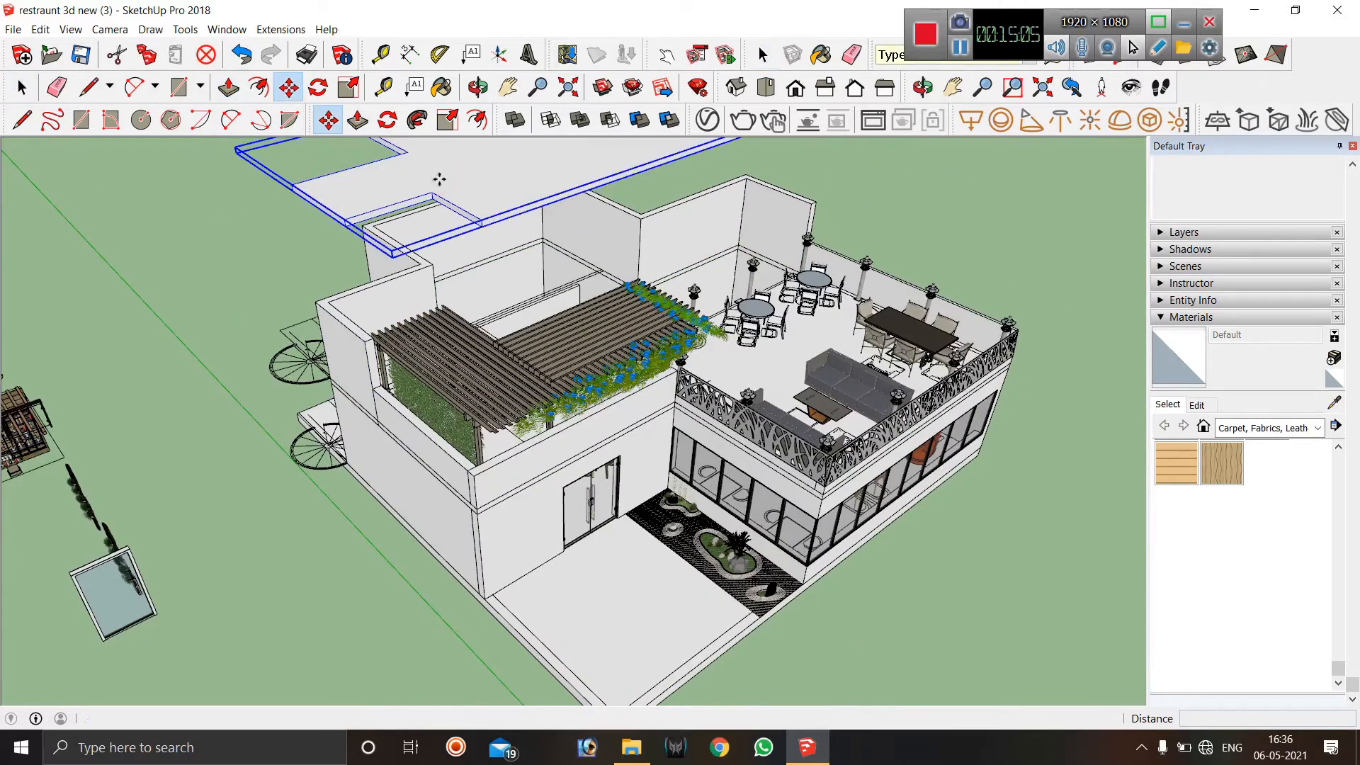
scroll(345, 239, up, 4)
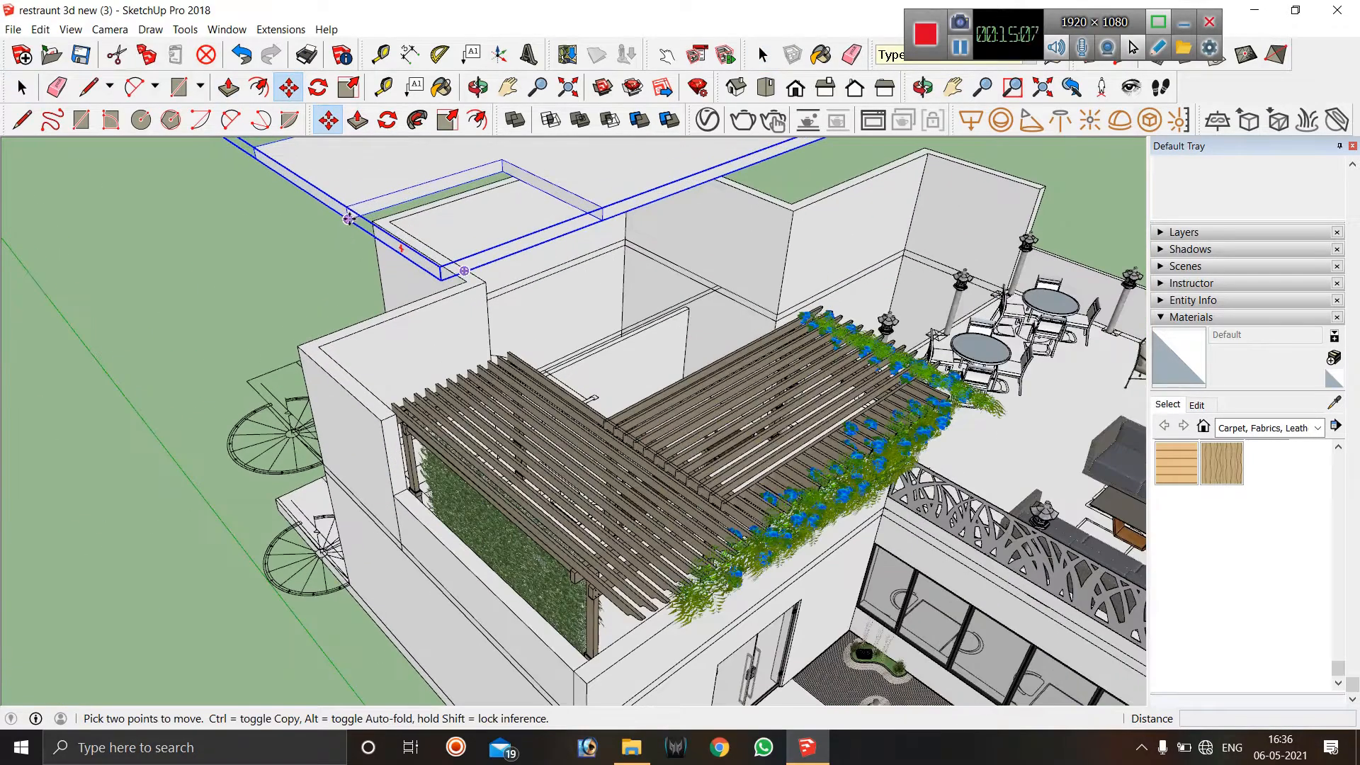
click(348, 219)
key(space)
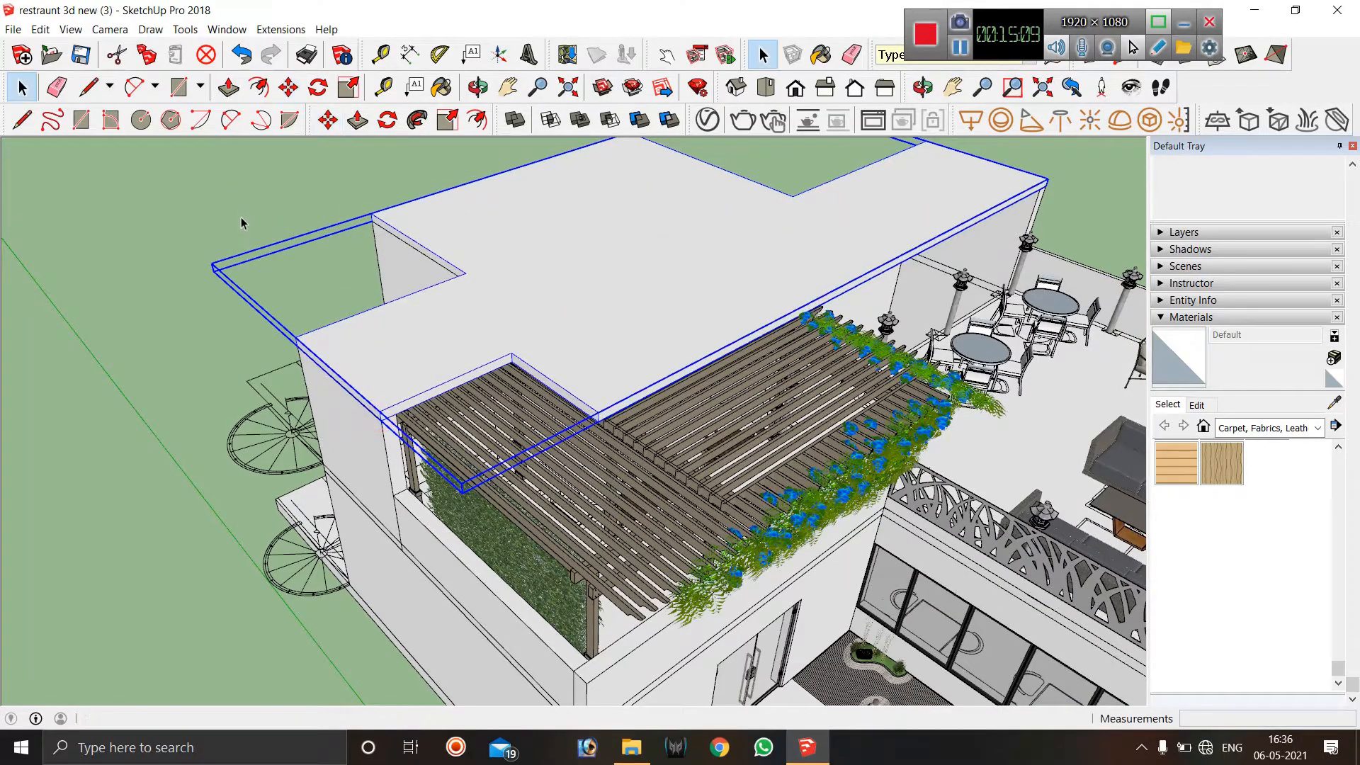
click(243, 206)
Move the yellow Restaurant lettering from the spare components to the front parapet above the entrance doors.
middle_drag(243, 206, 272, 287)
middle_drag(322, 388, 485, 375)
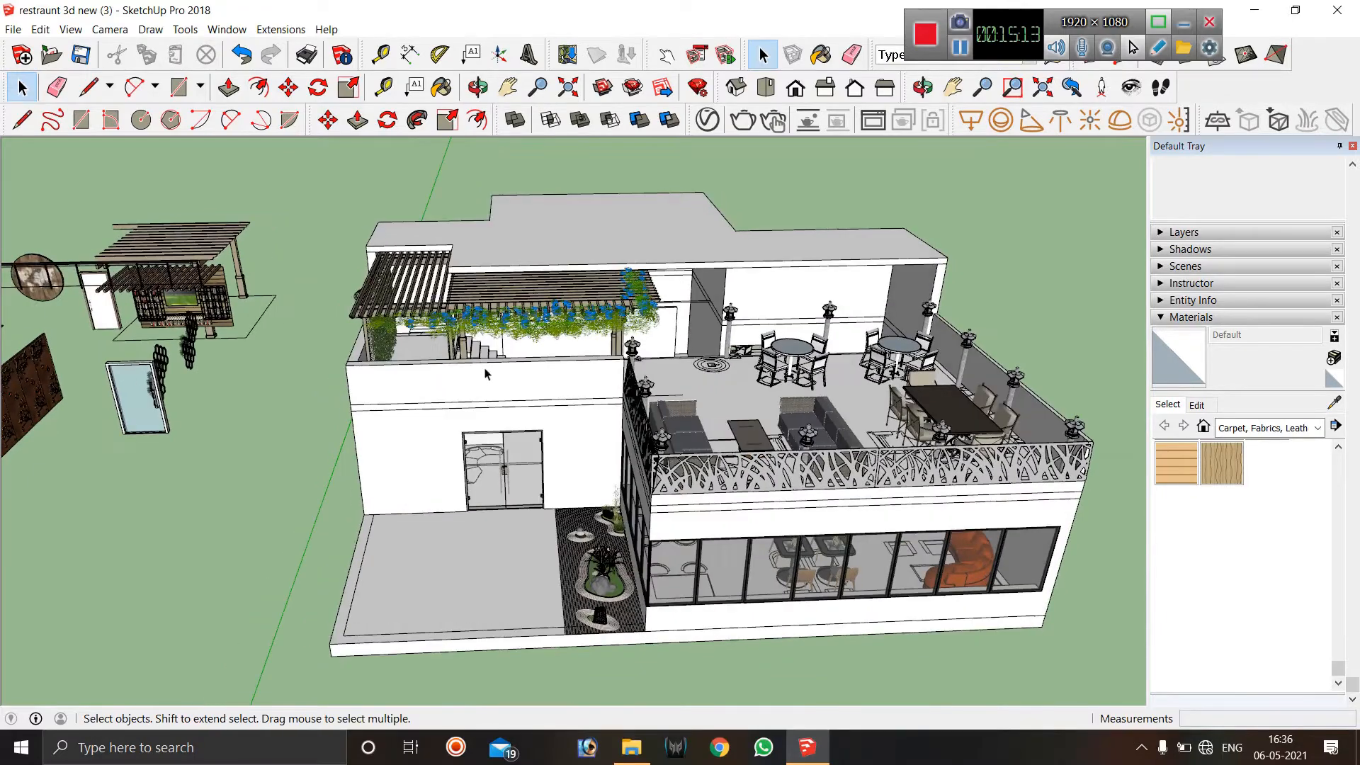
scroll(606, 320, down, 6)
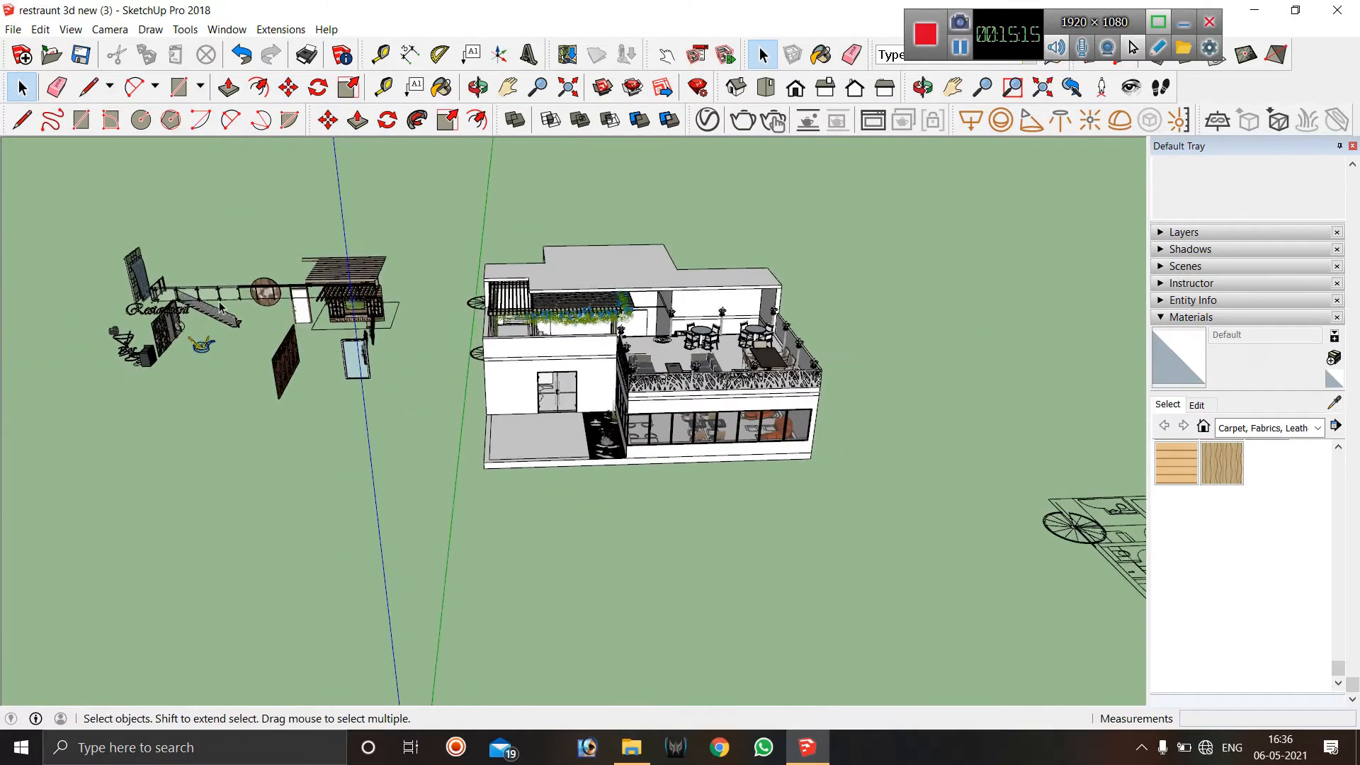
scroll(221, 301, up, 3)
scroll(177, 283, up, 7)
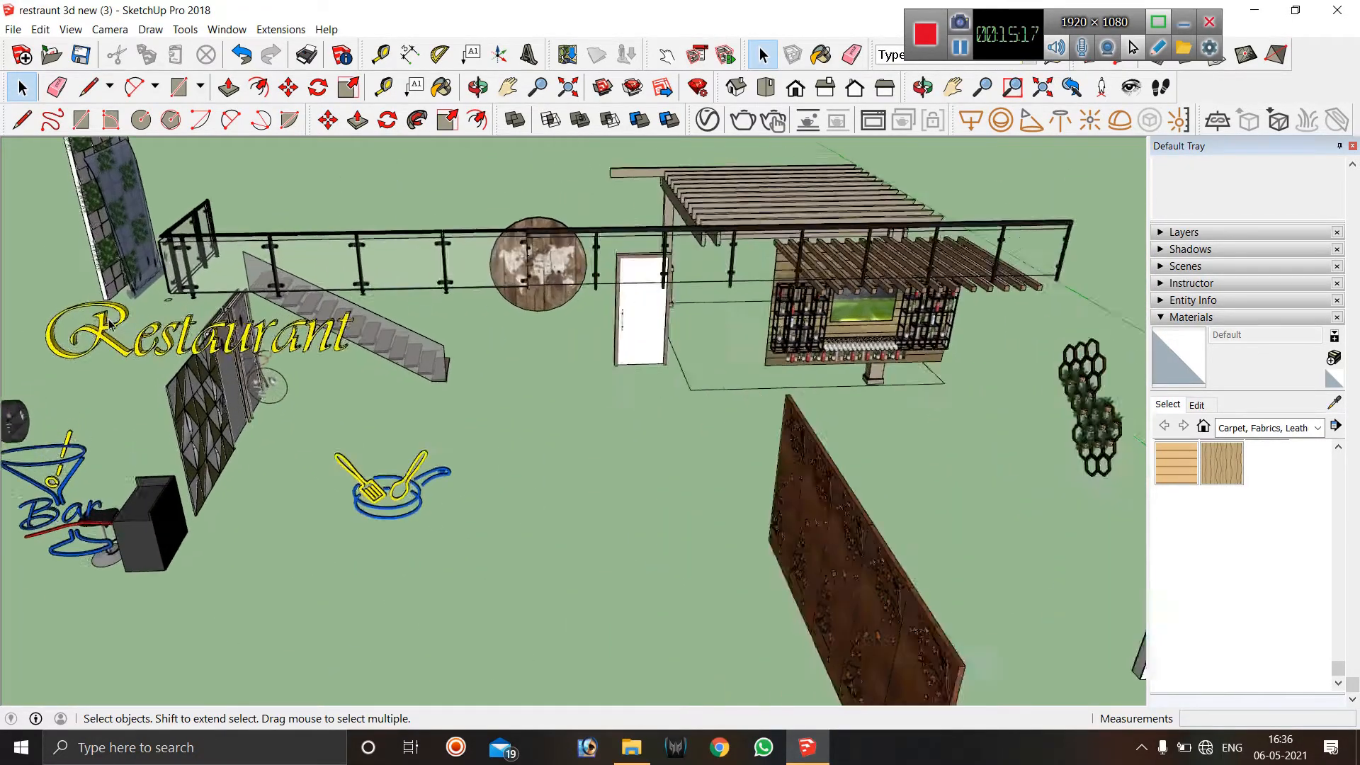
click(126, 316)
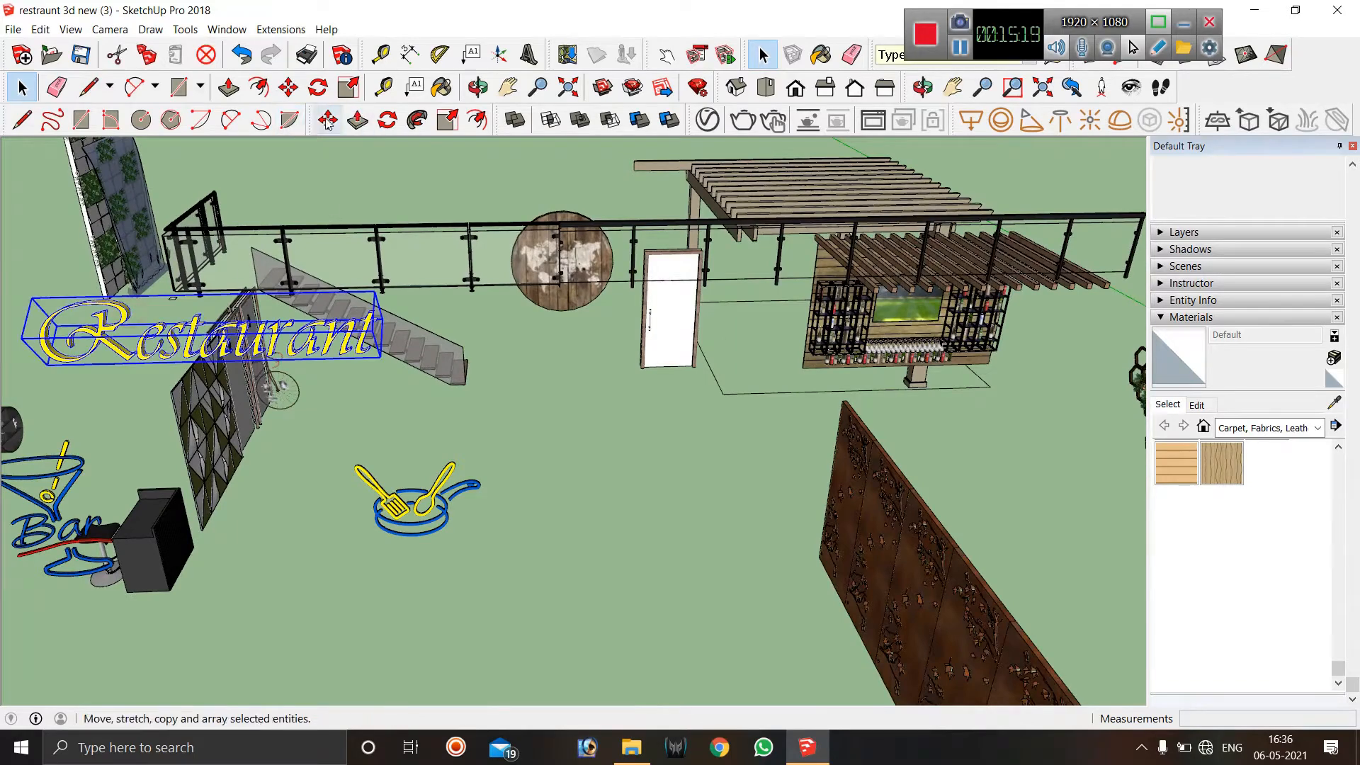
click(360, 356)
scroll(283, 352, down, 8)
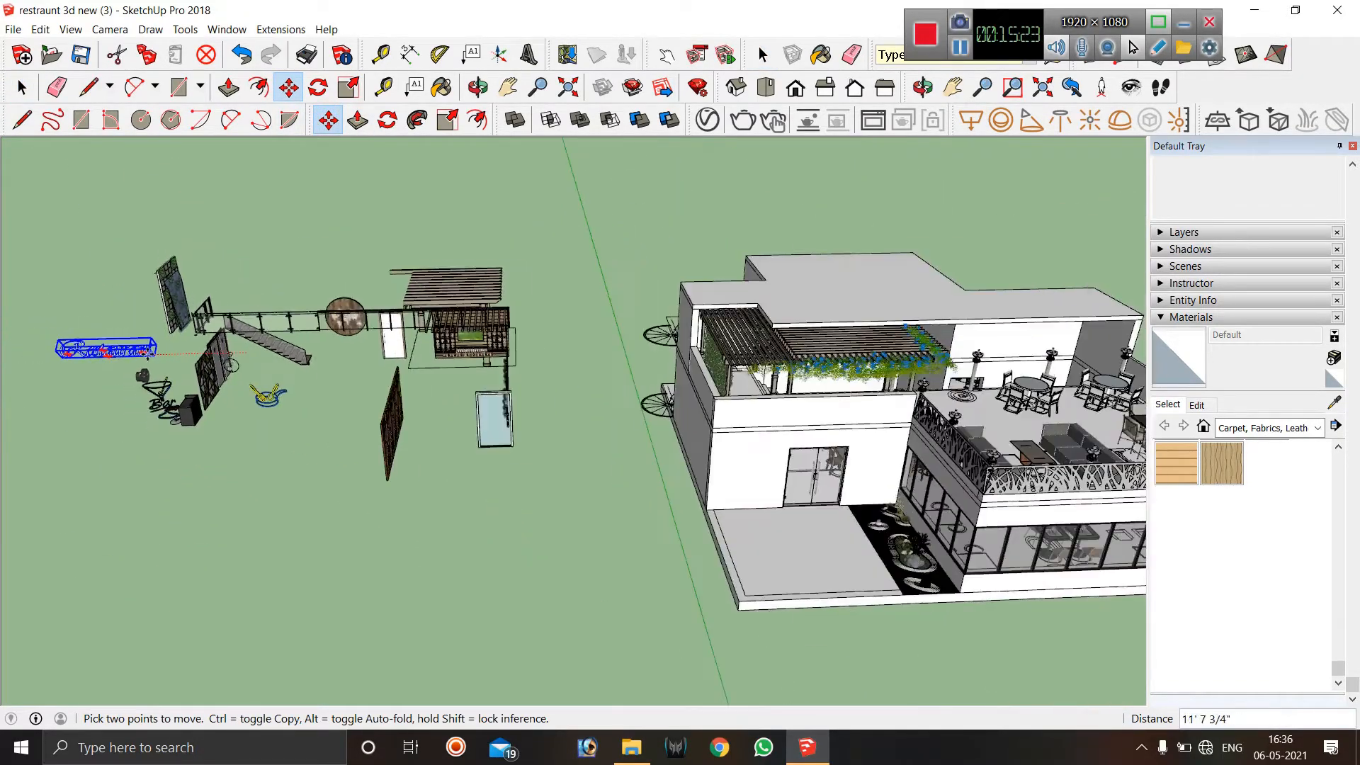
scroll(148, 355, down, 3)
scroll(659, 393, up, 4)
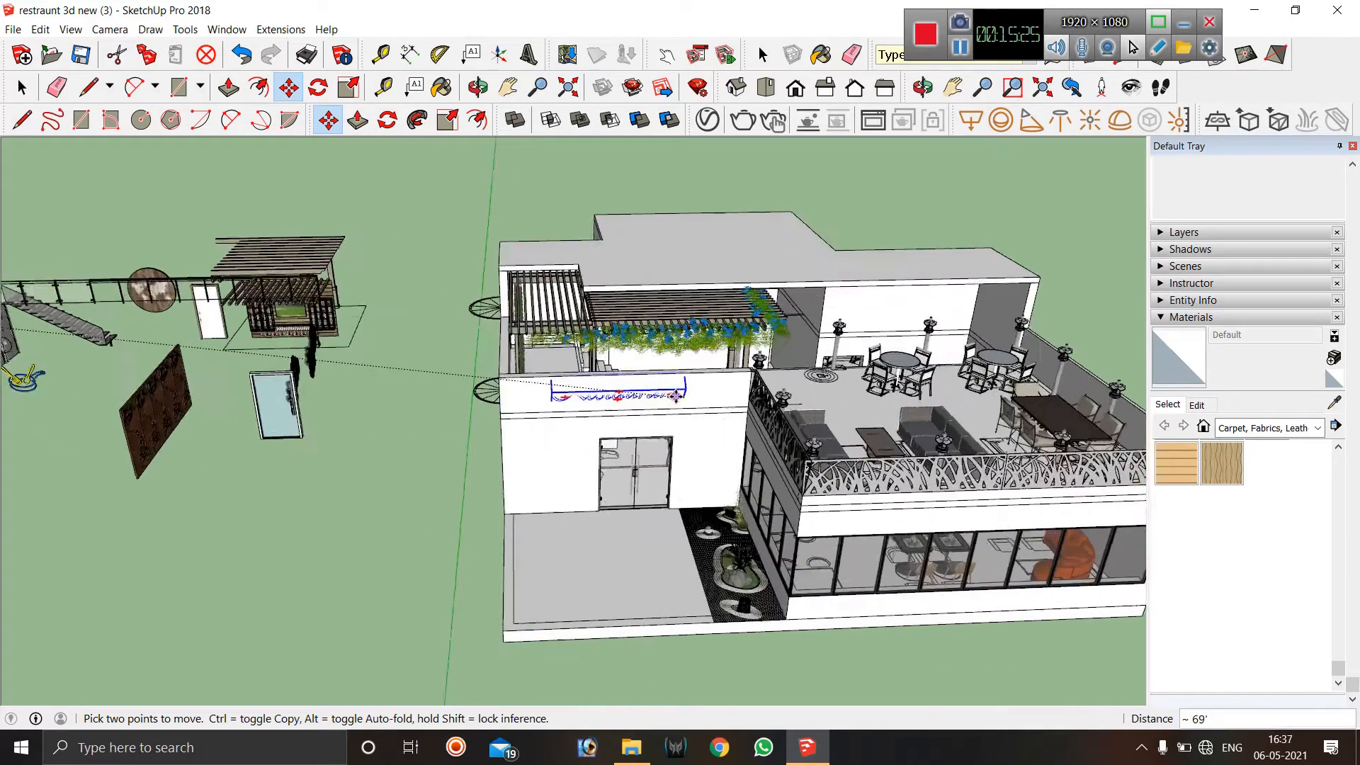
Move the yellow Restaurant sign onto the front wall face above the glass entrance door.
scroll(676, 395, up, 2)
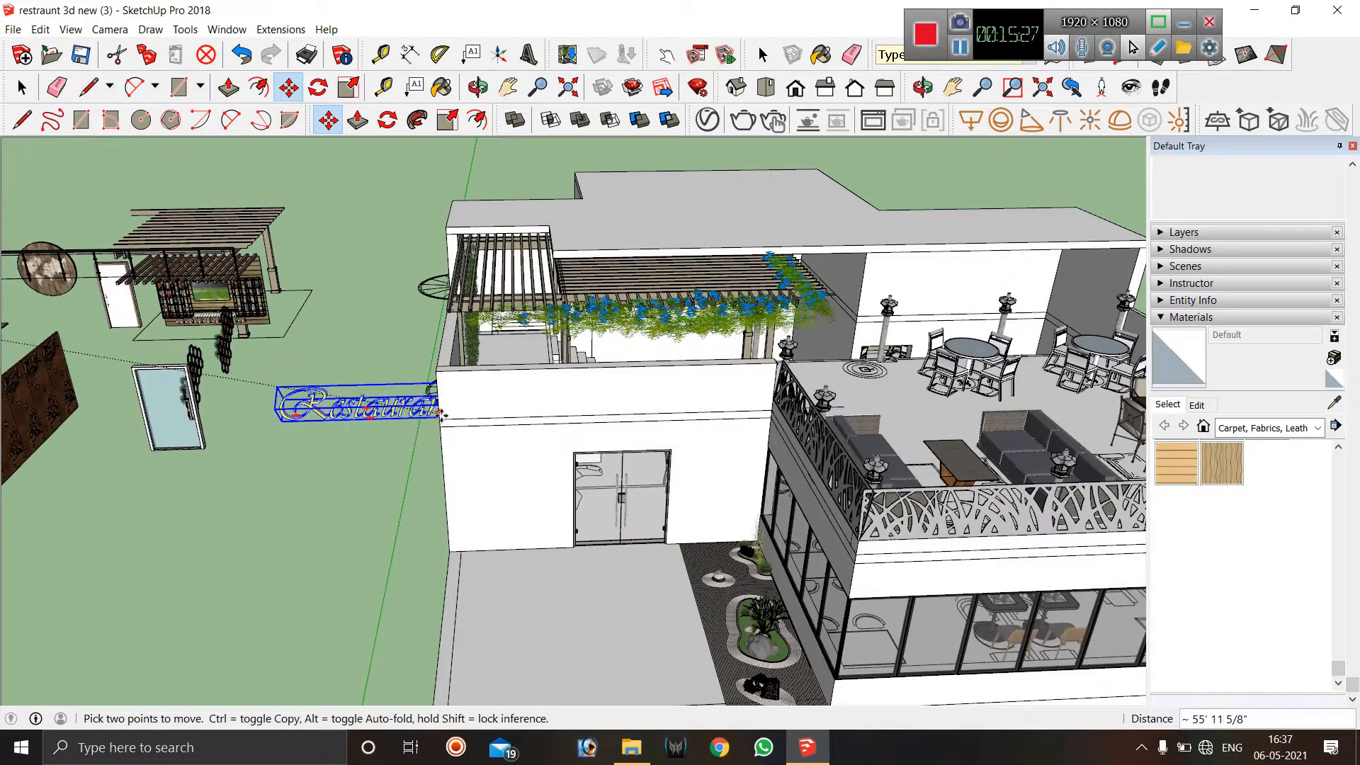
middle_drag(447, 439, 602, 496)
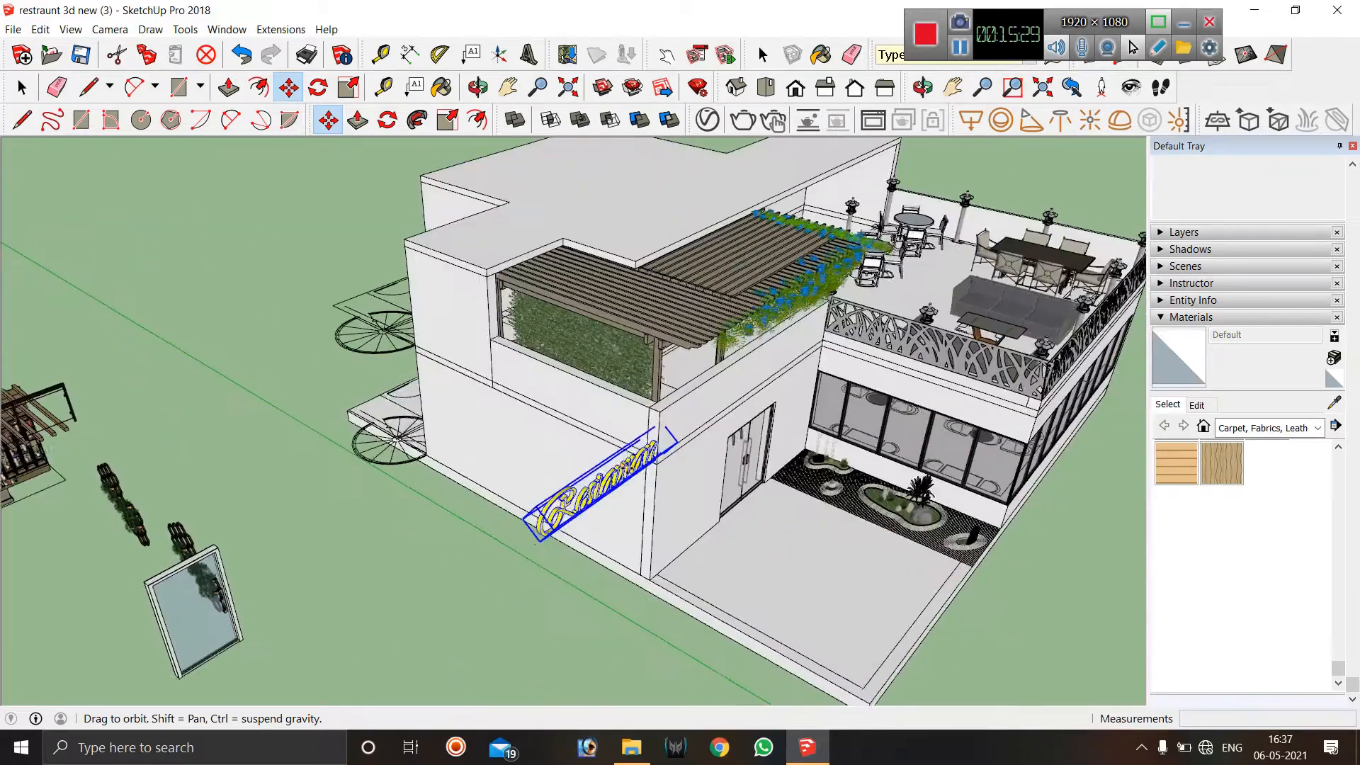
scroll(540, 508, up, 4)
scroll(559, 500, up, 2)
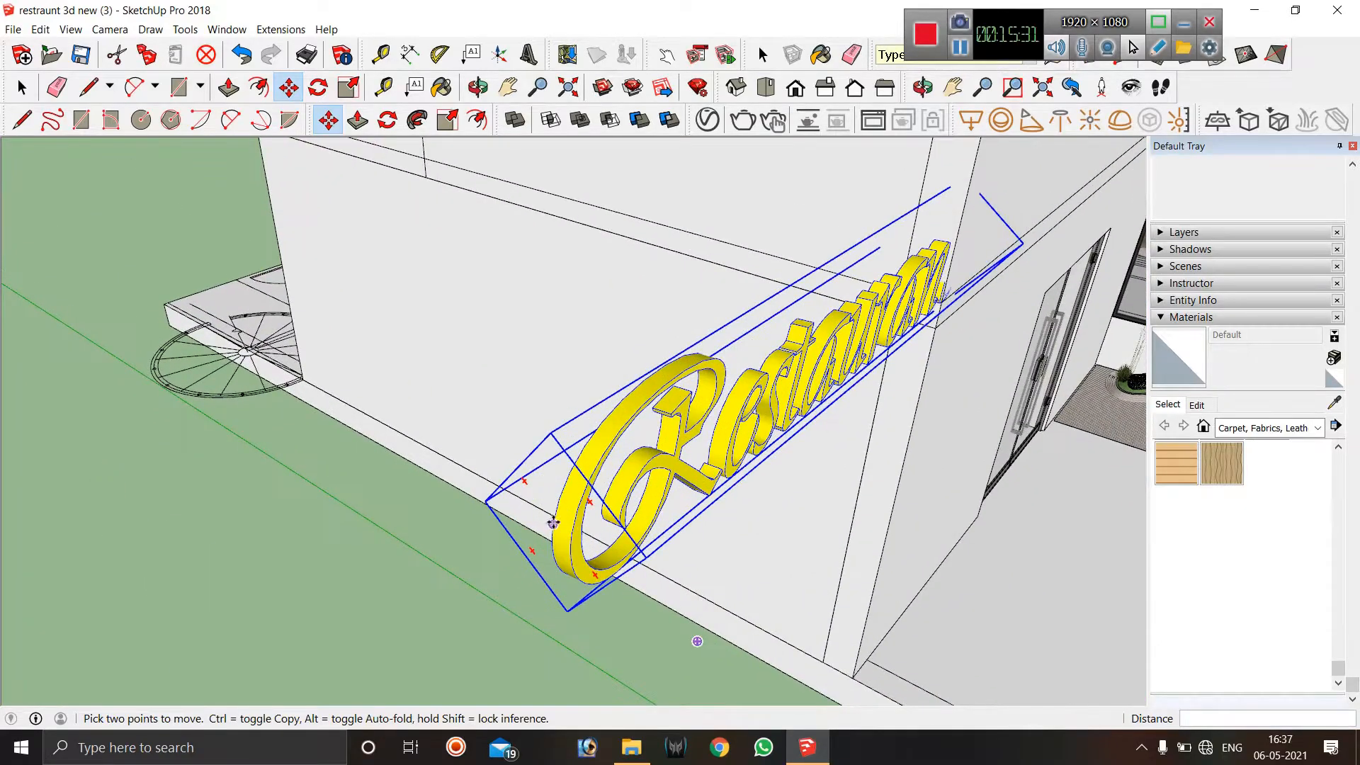
click(553, 522)
scroll(556, 523, down, 8)
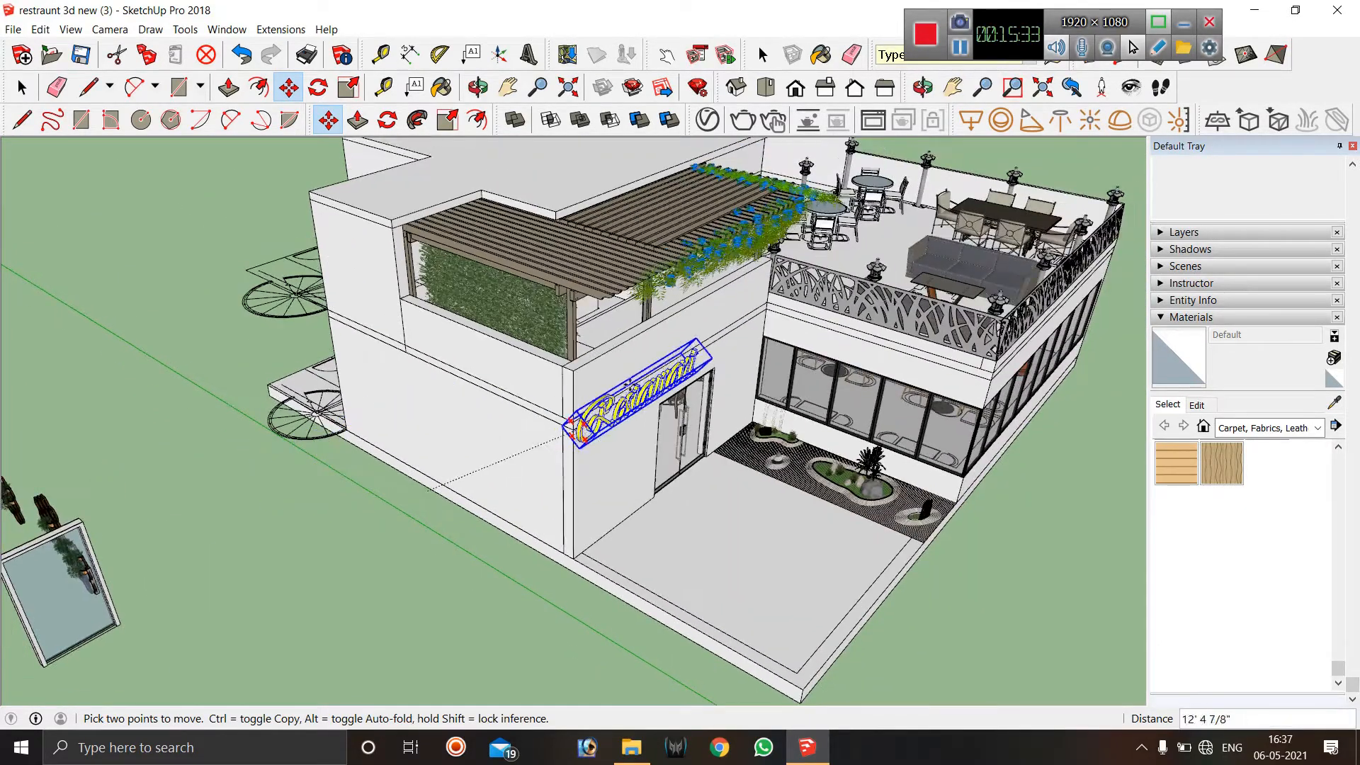
scroll(626, 371, up, 6)
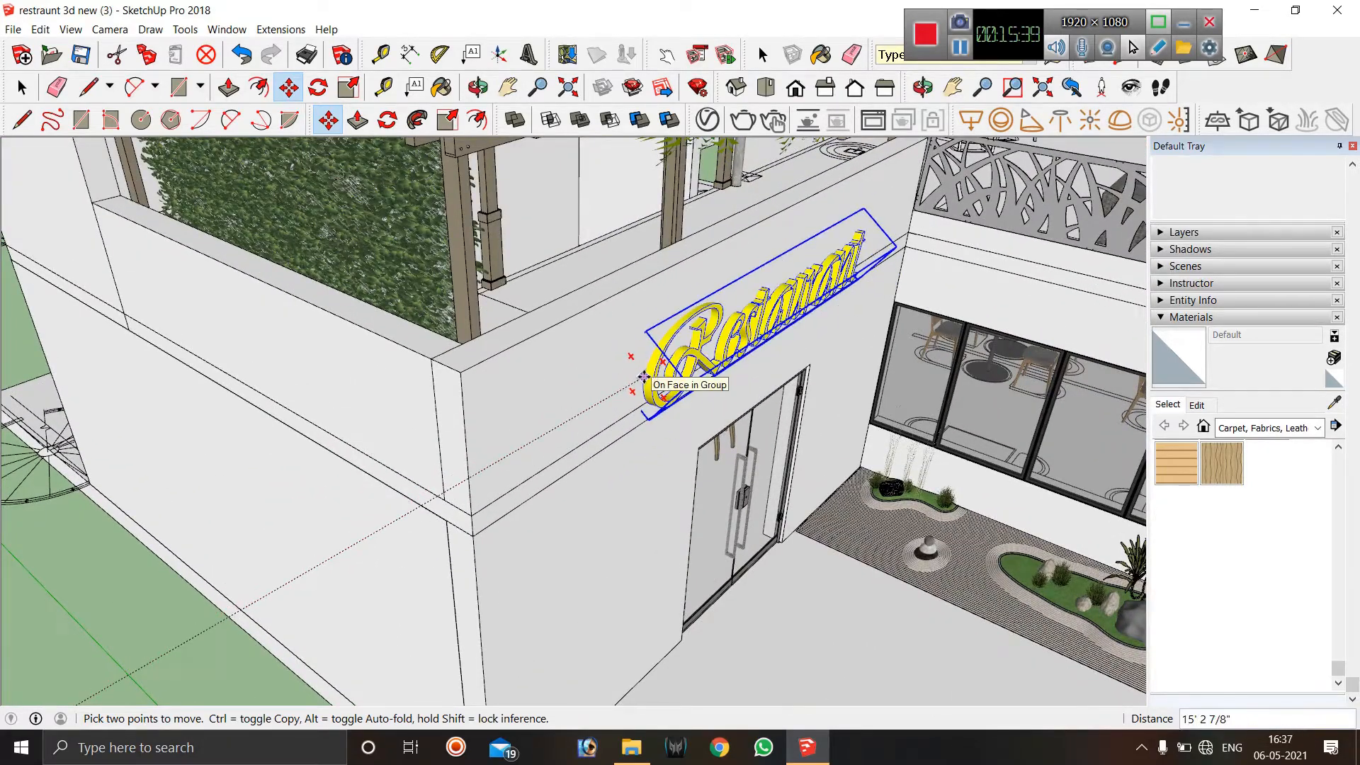
click(647, 371)
scroll(651, 403, down, 1)
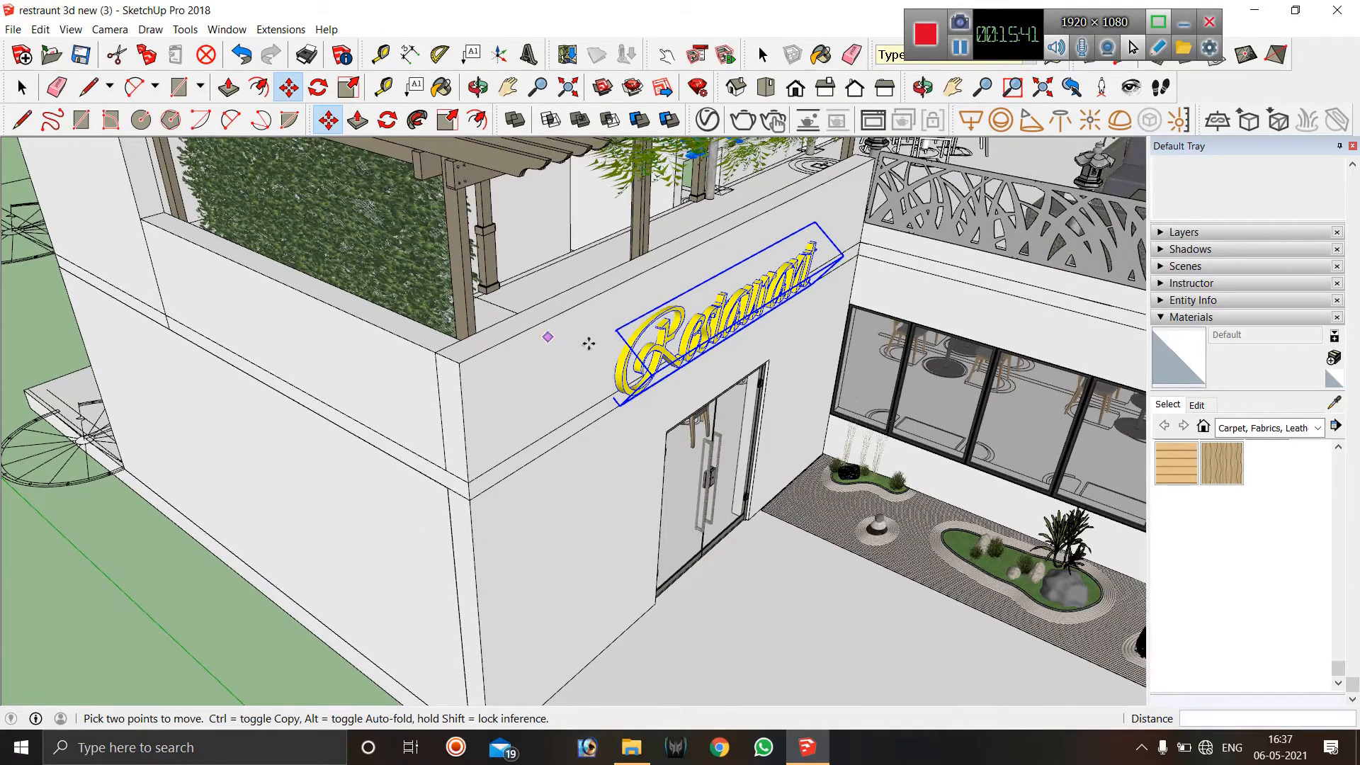
Raise the Restaurant sign by 6" on the front wall and clear the Move command.
middle_drag(589, 343, 673, 312)
scroll(672, 312, up, 2)
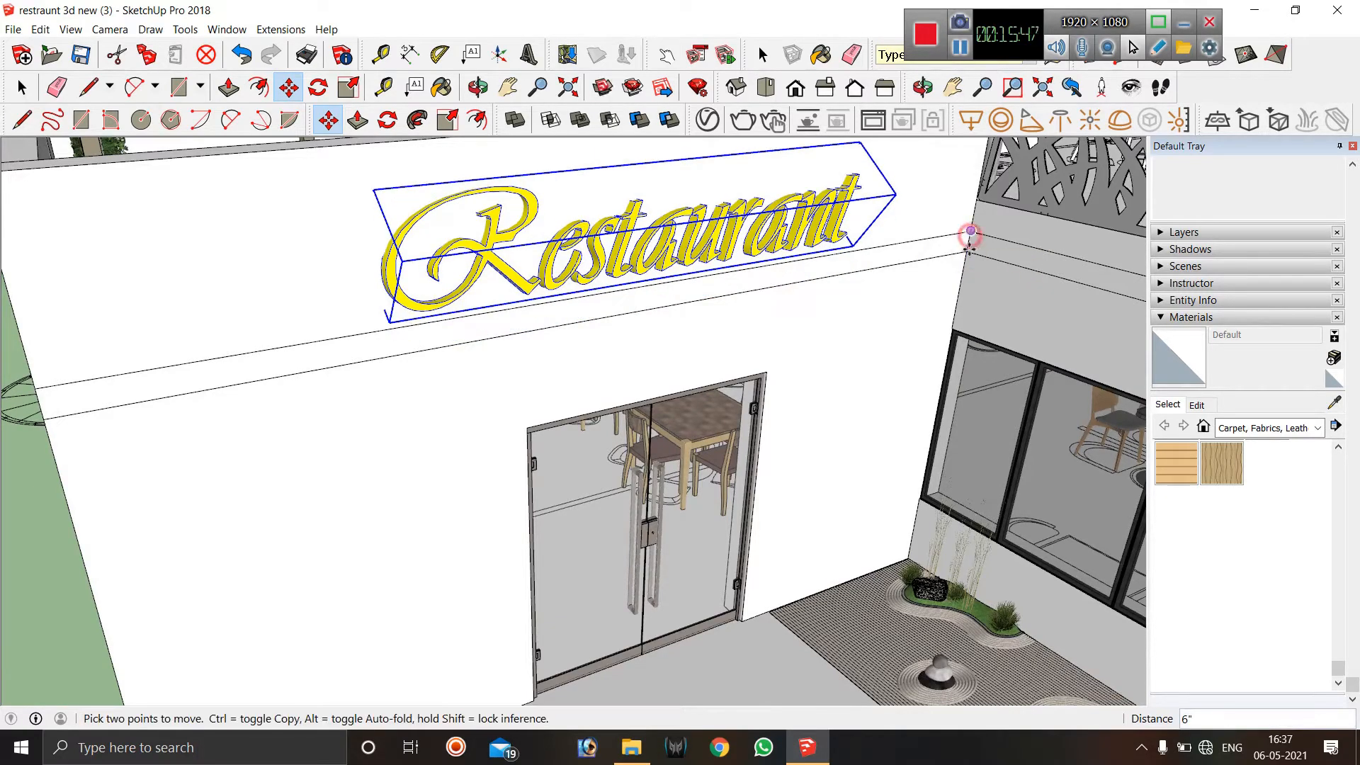
click(967, 251)
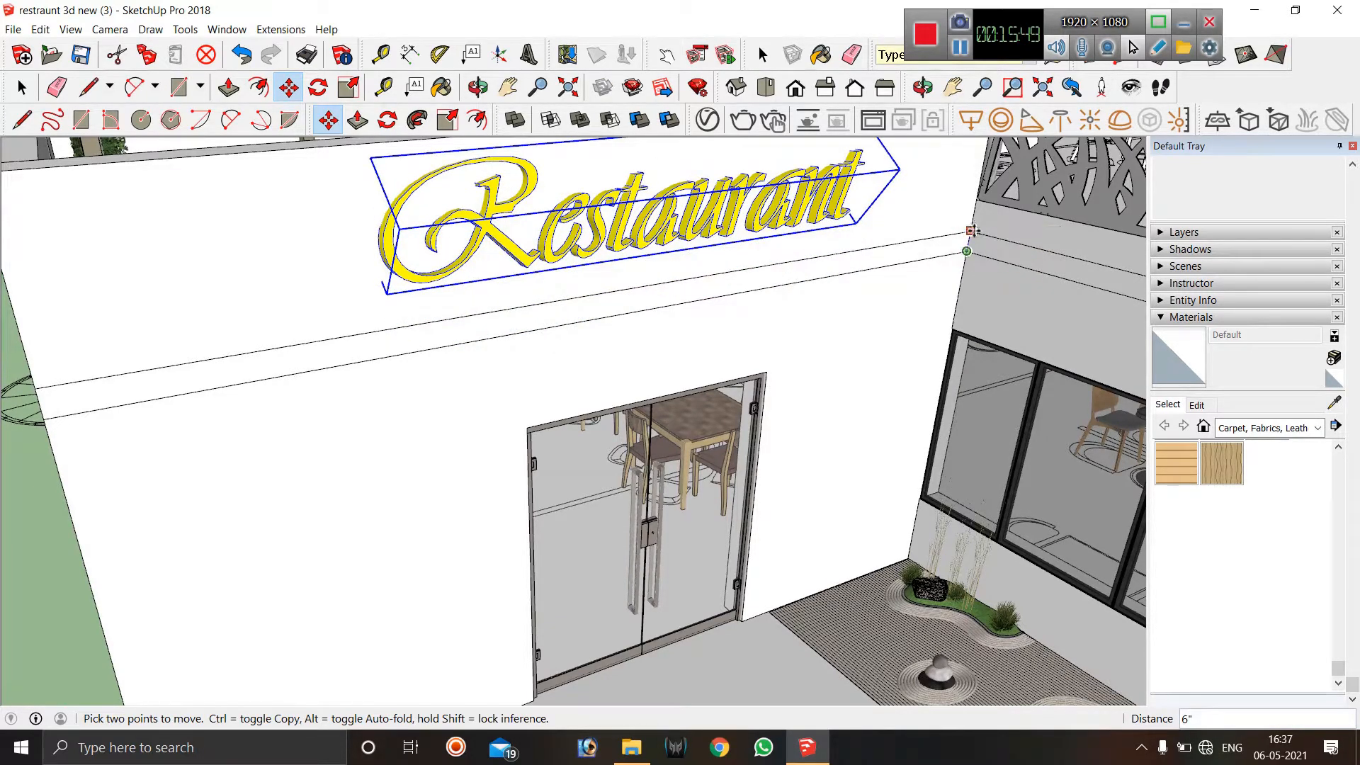
scroll(757, 290, down, 2)
scroll(966, 207, up, 3)
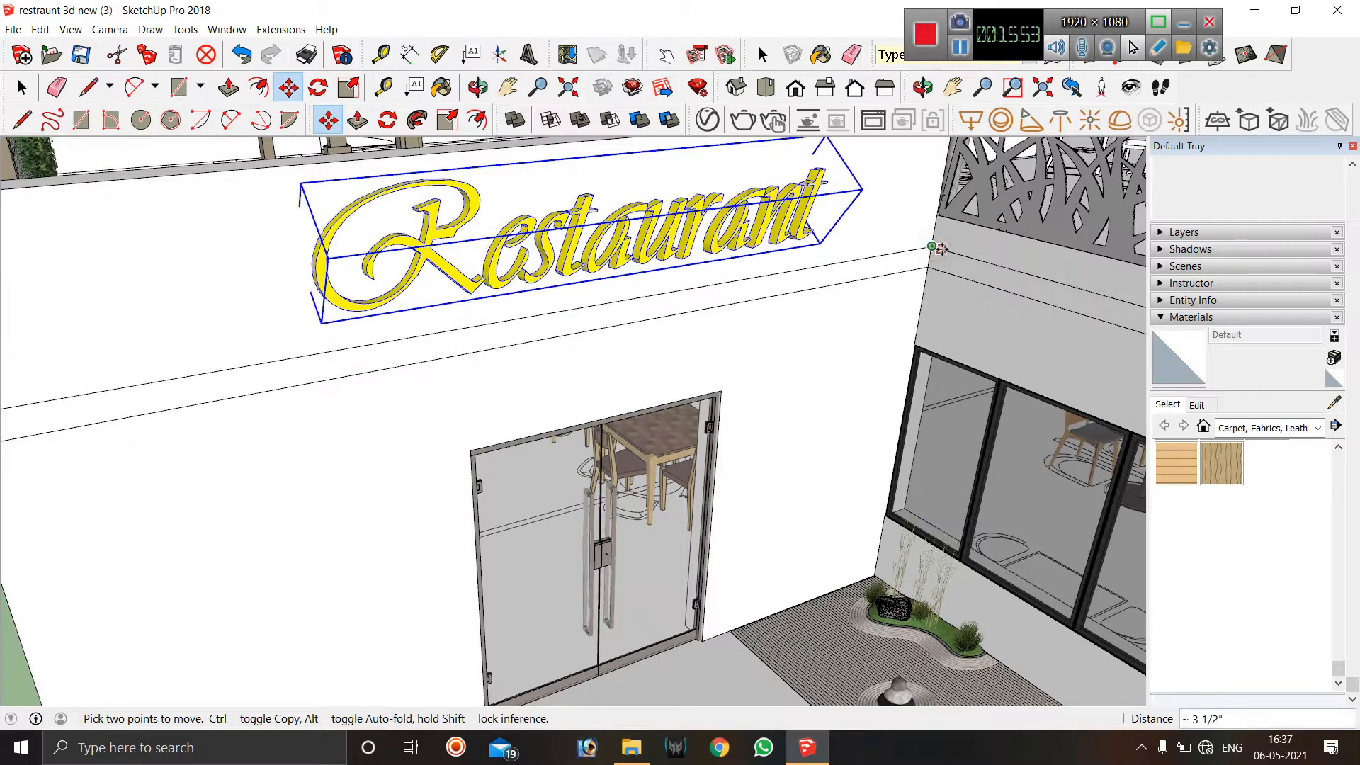
scroll(942, 250, up, 6)
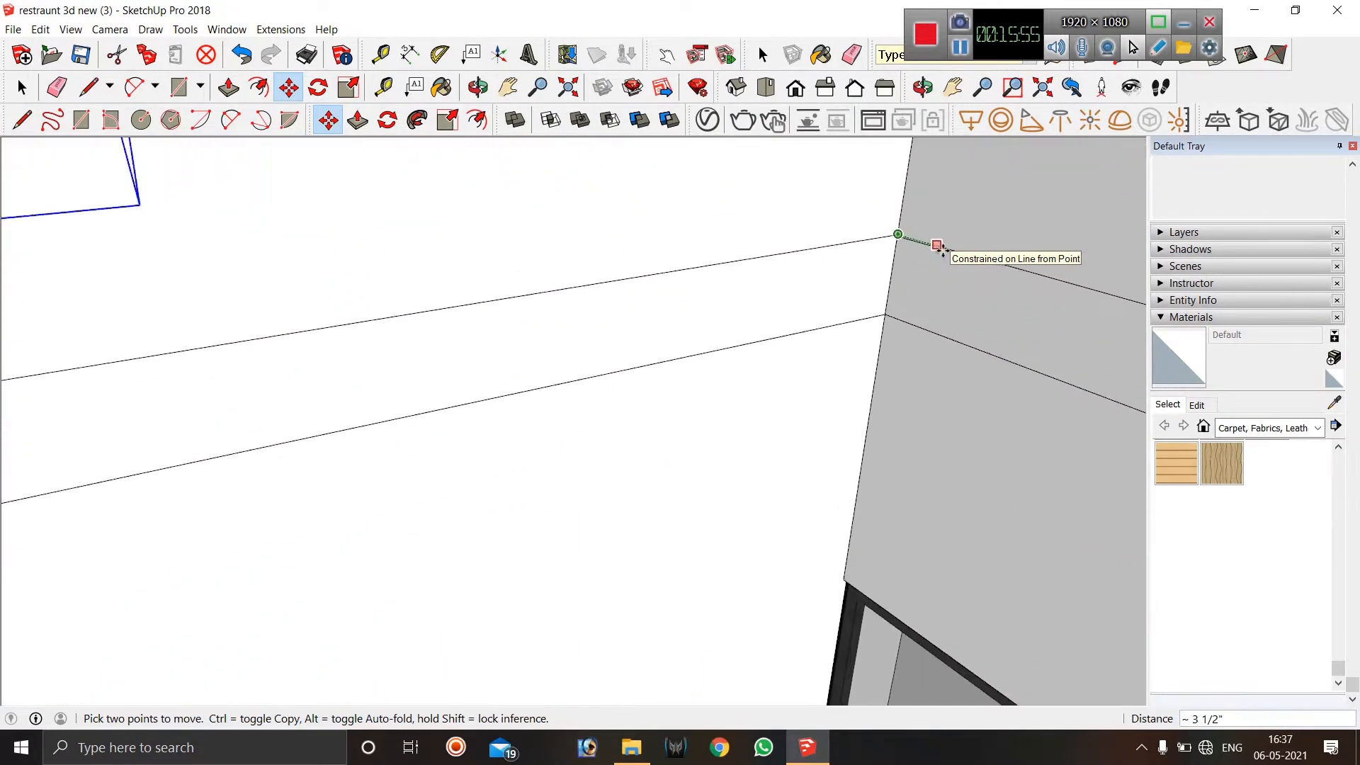
scroll(902, 275, down, 10)
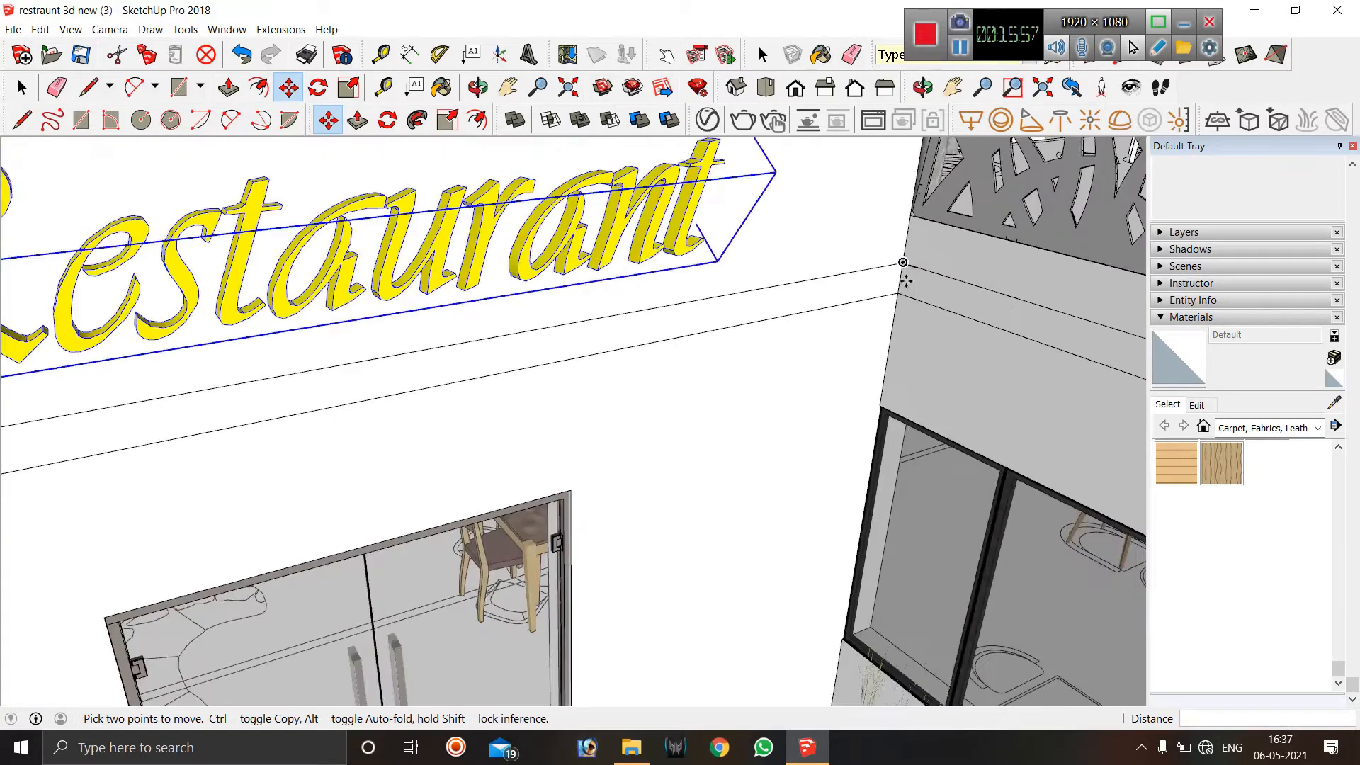
middle_drag(902, 275, 686, 325)
scroll(687, 277, down, 3)
scroll(691, 324, down, 2)
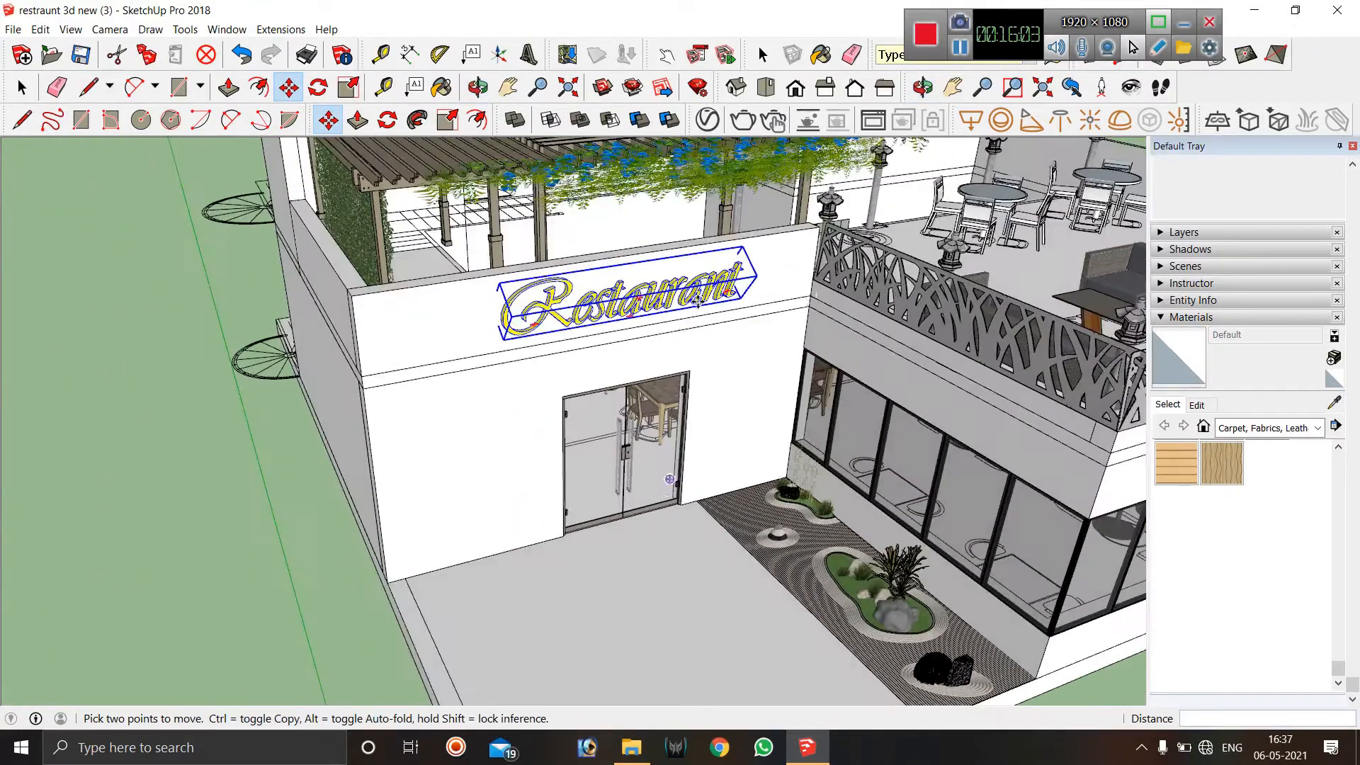
scroll(563, 250, down, 1)
scroll(560, 252, down, 2)
key(space)
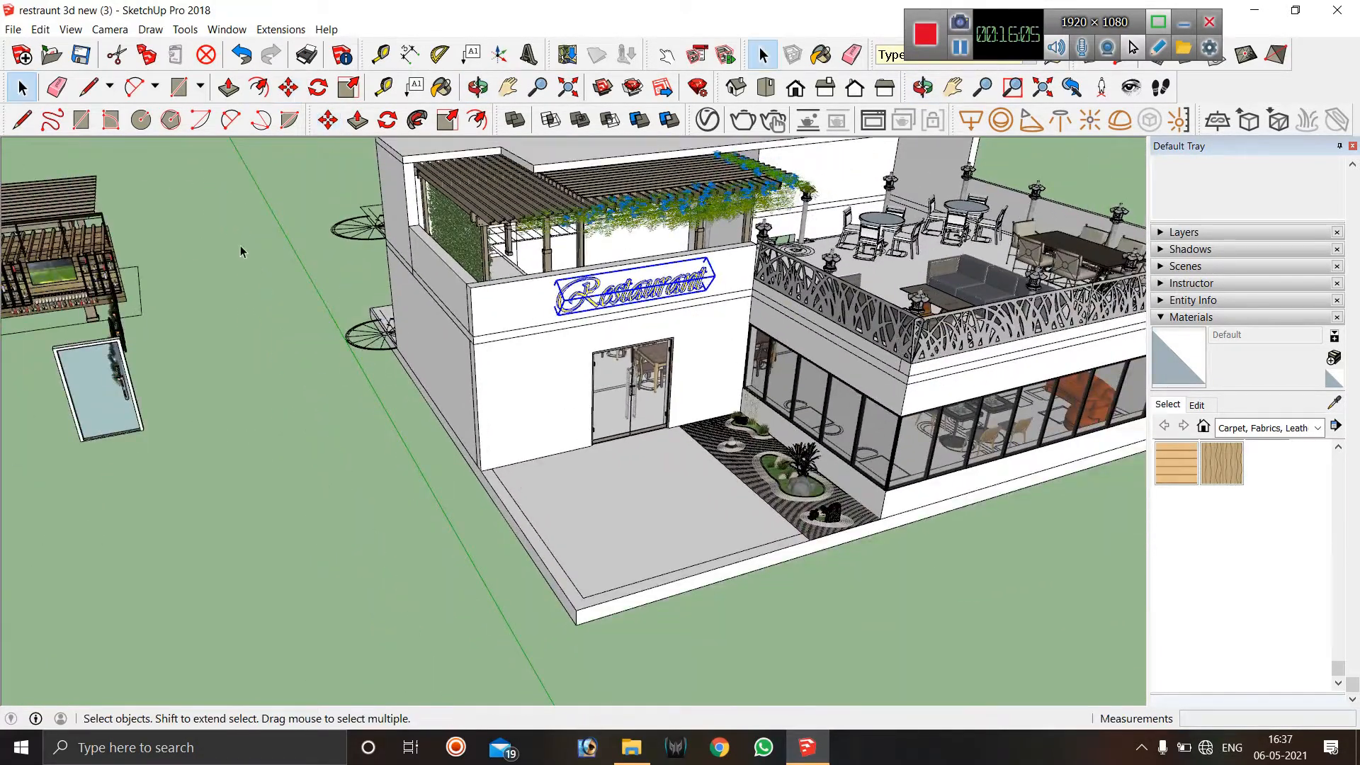
Move the wooden pergola from the spare components onto the ground-floor rear patio, with a post base near the outer corner.
scroll(374, 283, down, 3)
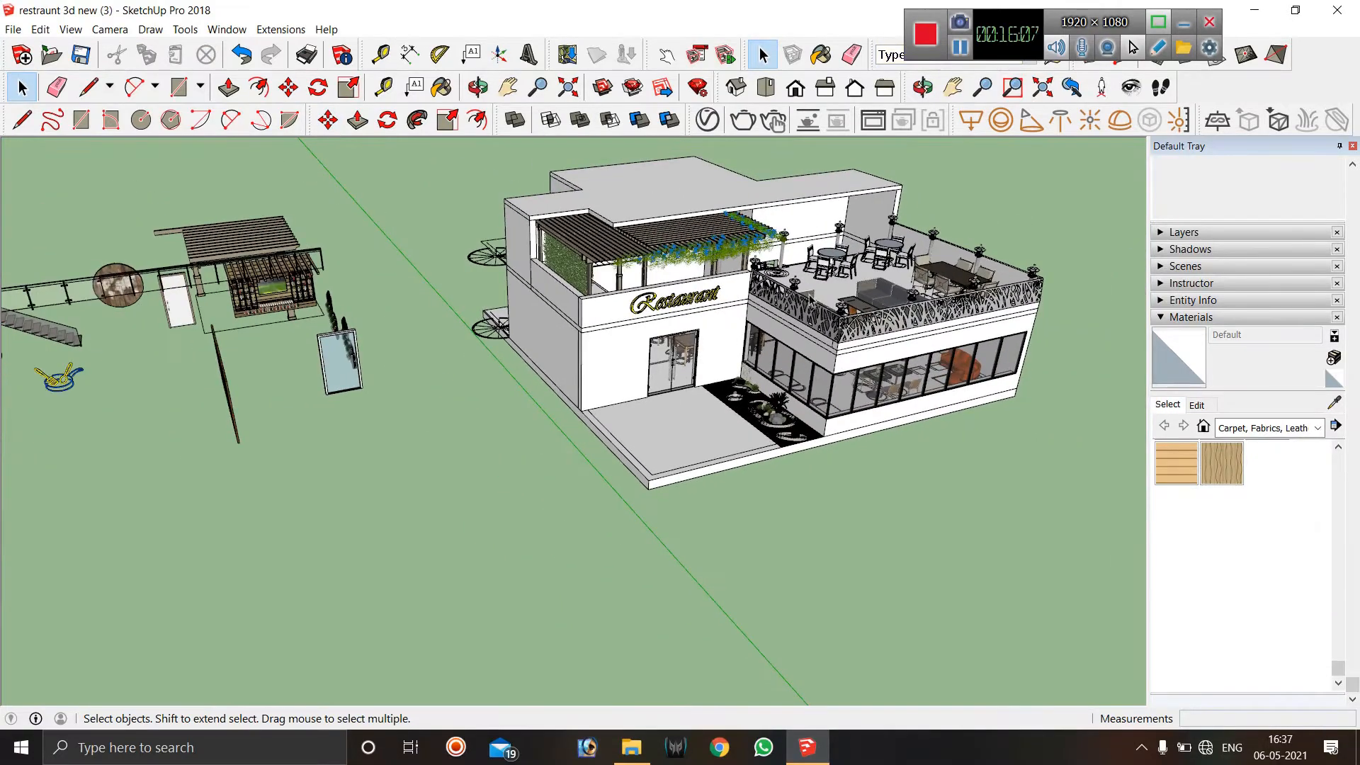
scroll(236, 260, up, 4)
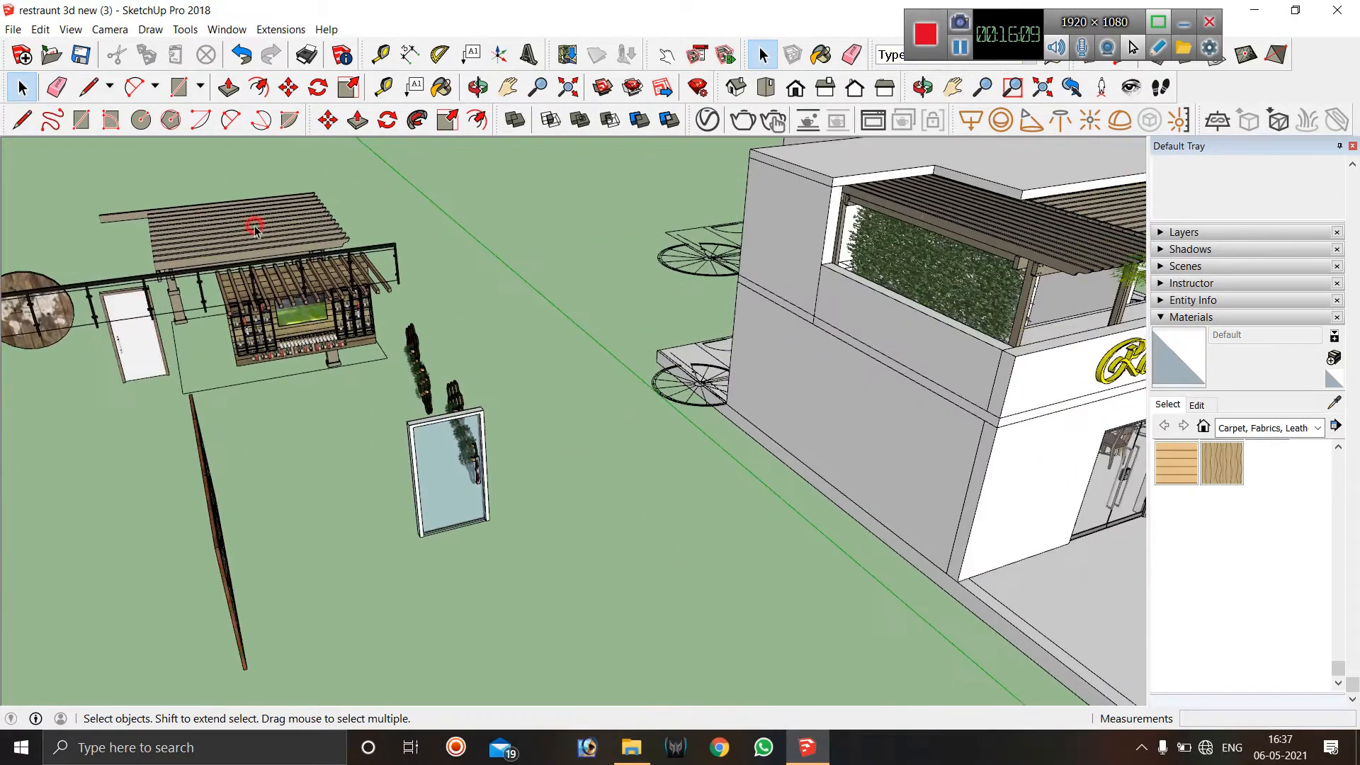
key(m)
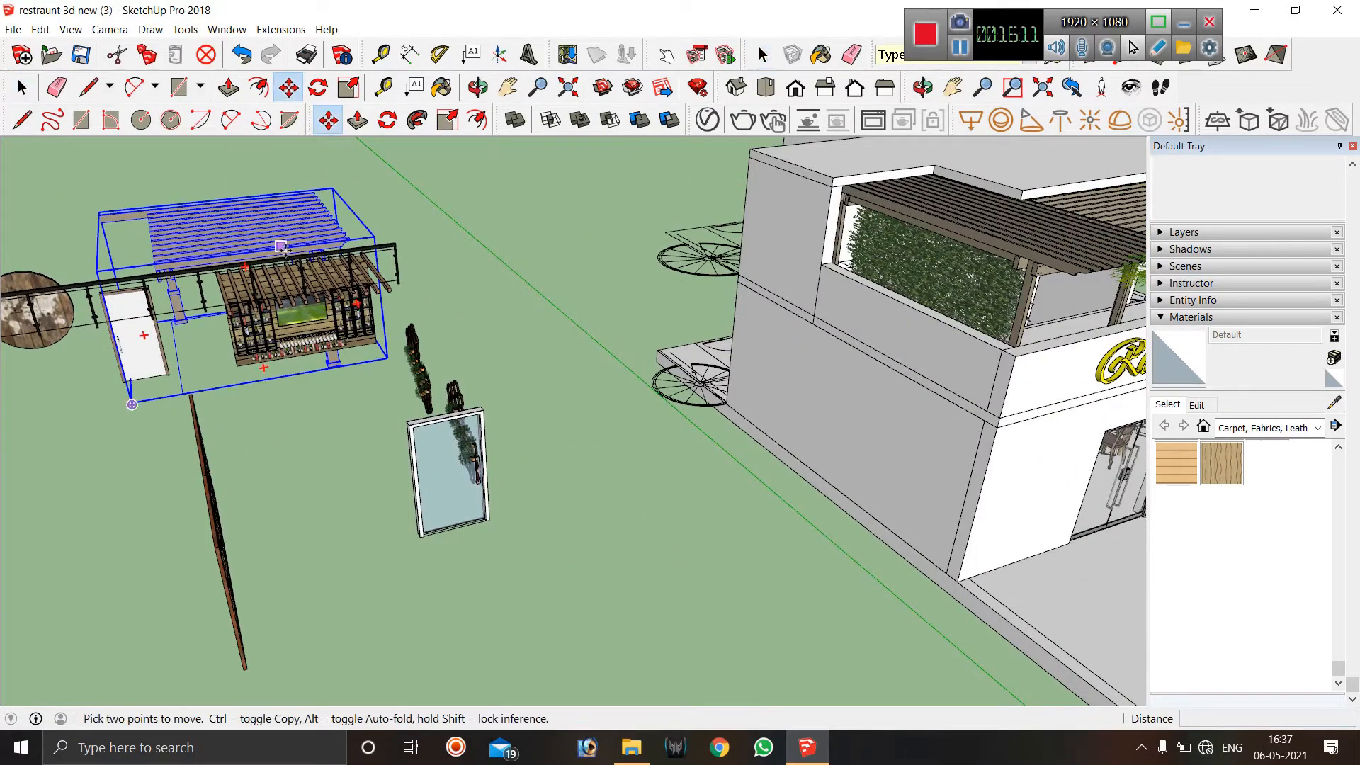
middle_drag(251, 227, 170, 280)
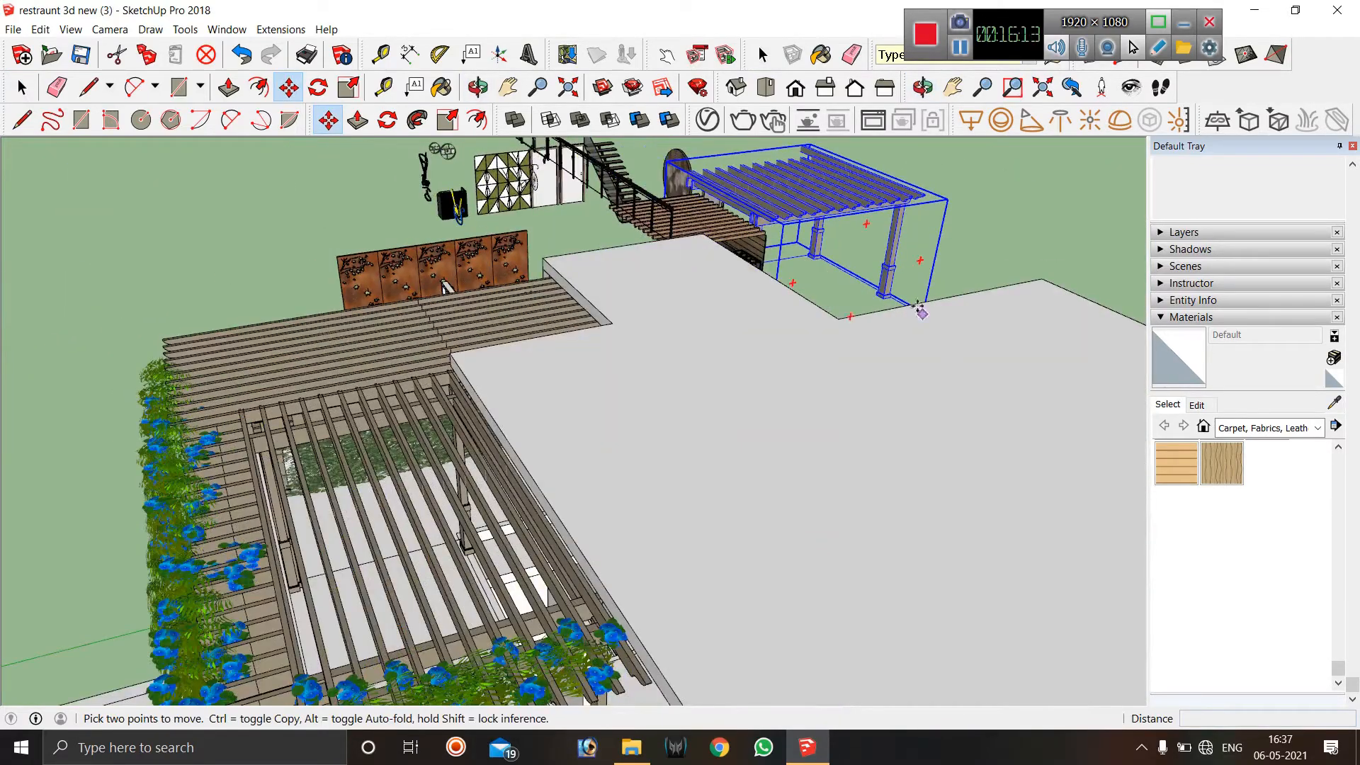
middle_drag(920, 313, 577, 255)
scroll(610, 316, down, 6)
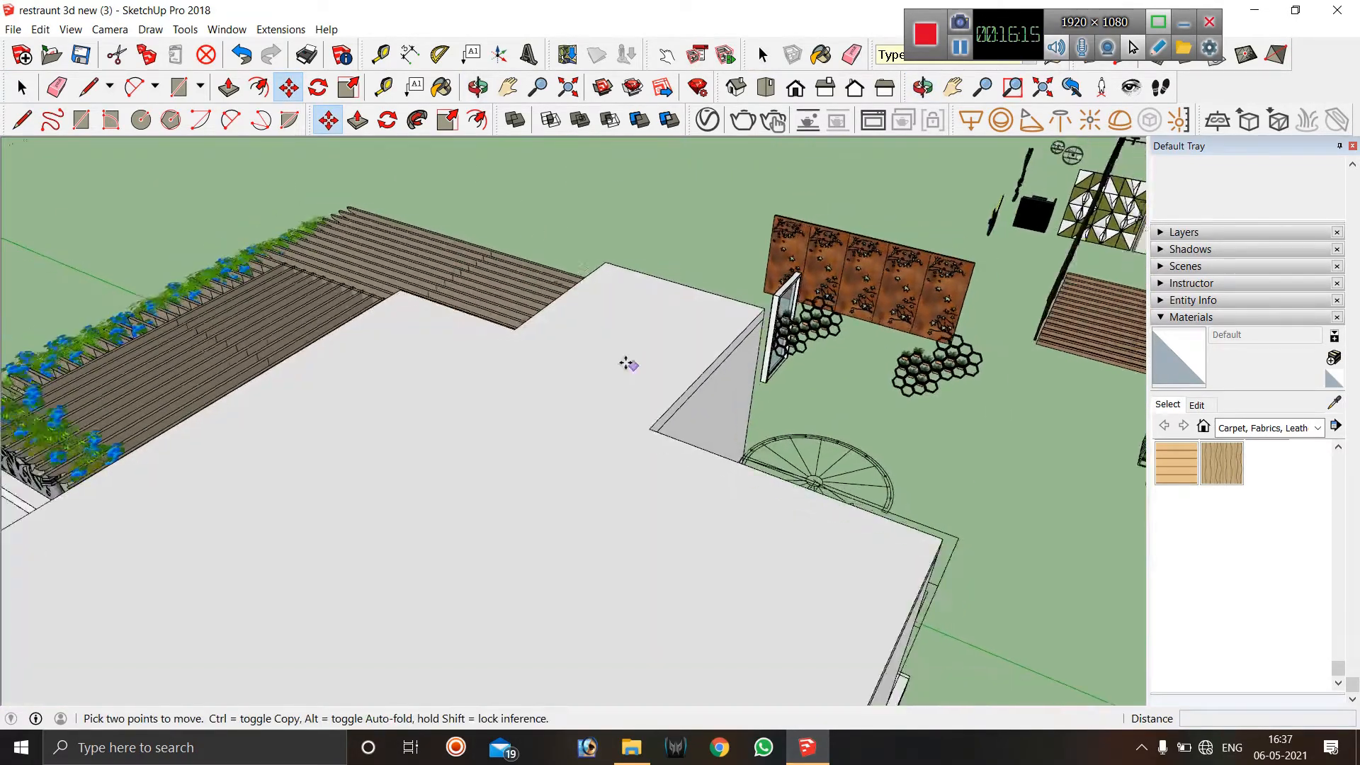
scroll(650, 303, down, 3)
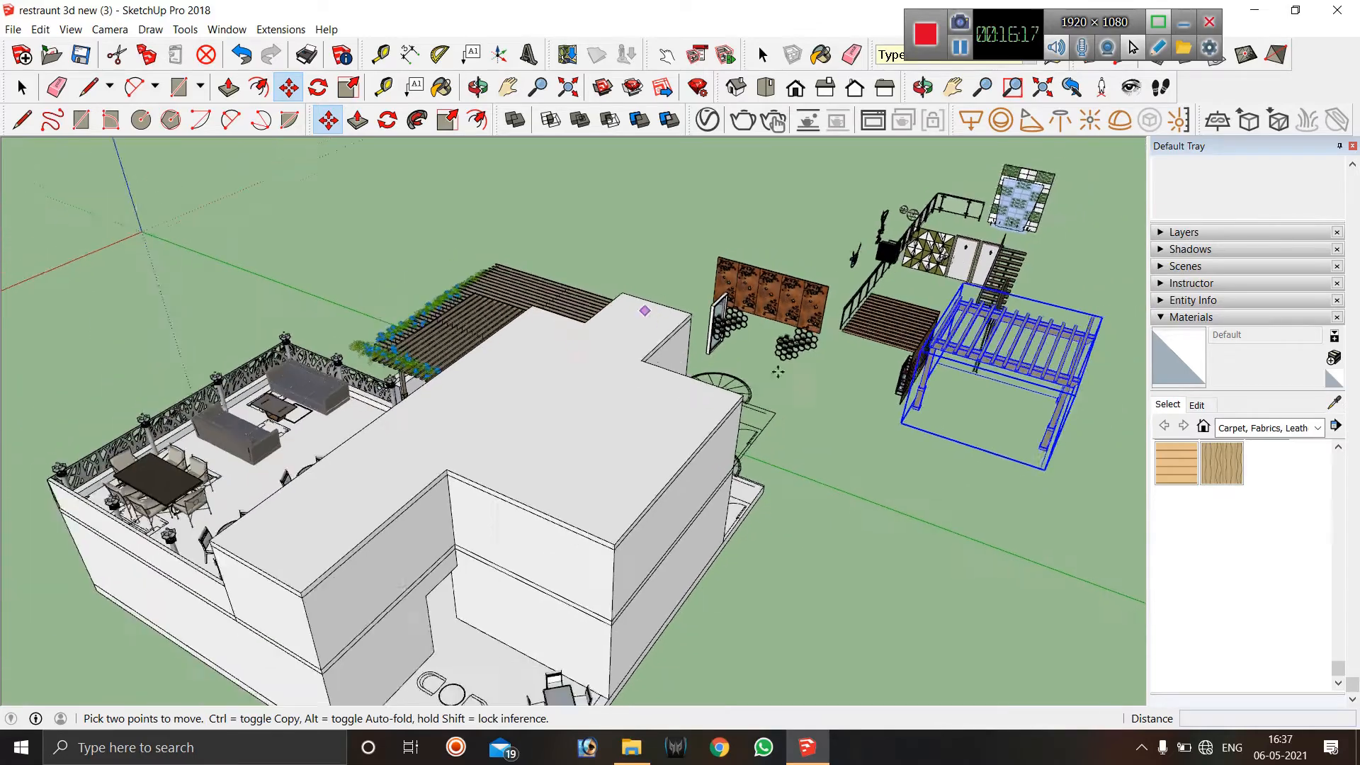
scroll(1045, 453, up, 4)
middle_drag(1032, 452, 914, 369)
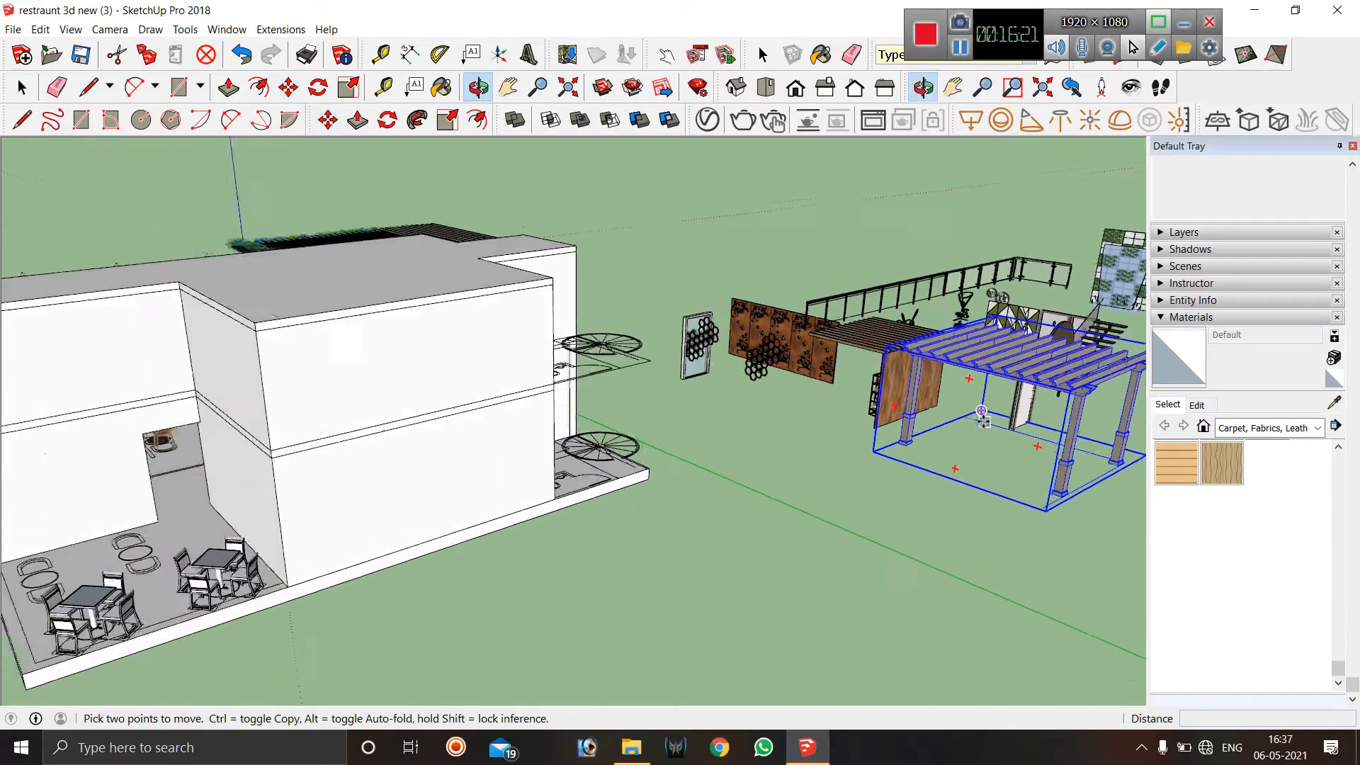
scroll(981, 416, down, 3)
scroll(1035, 464, up, 1)
scroll(1017, 447, up, 6)
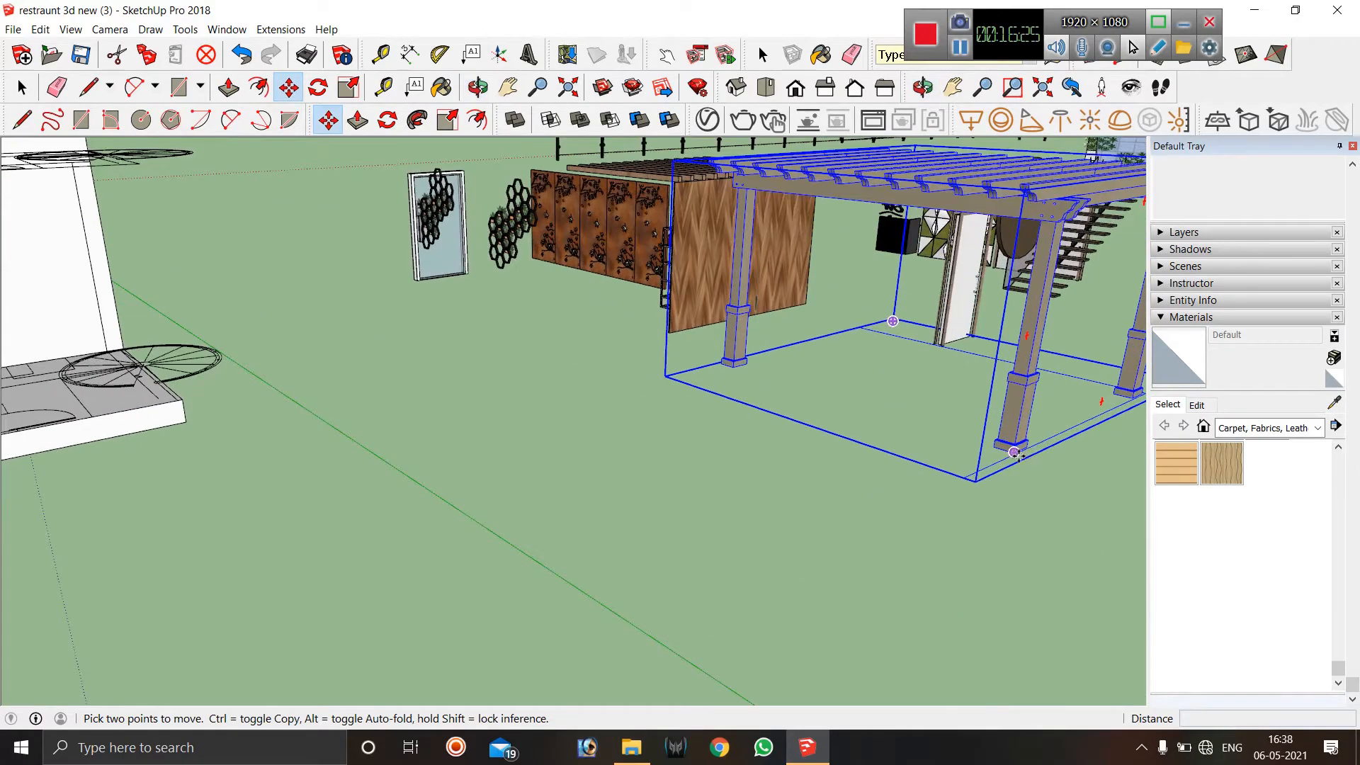
click(1014, 453)
scroll(1066, 354, down, 5)
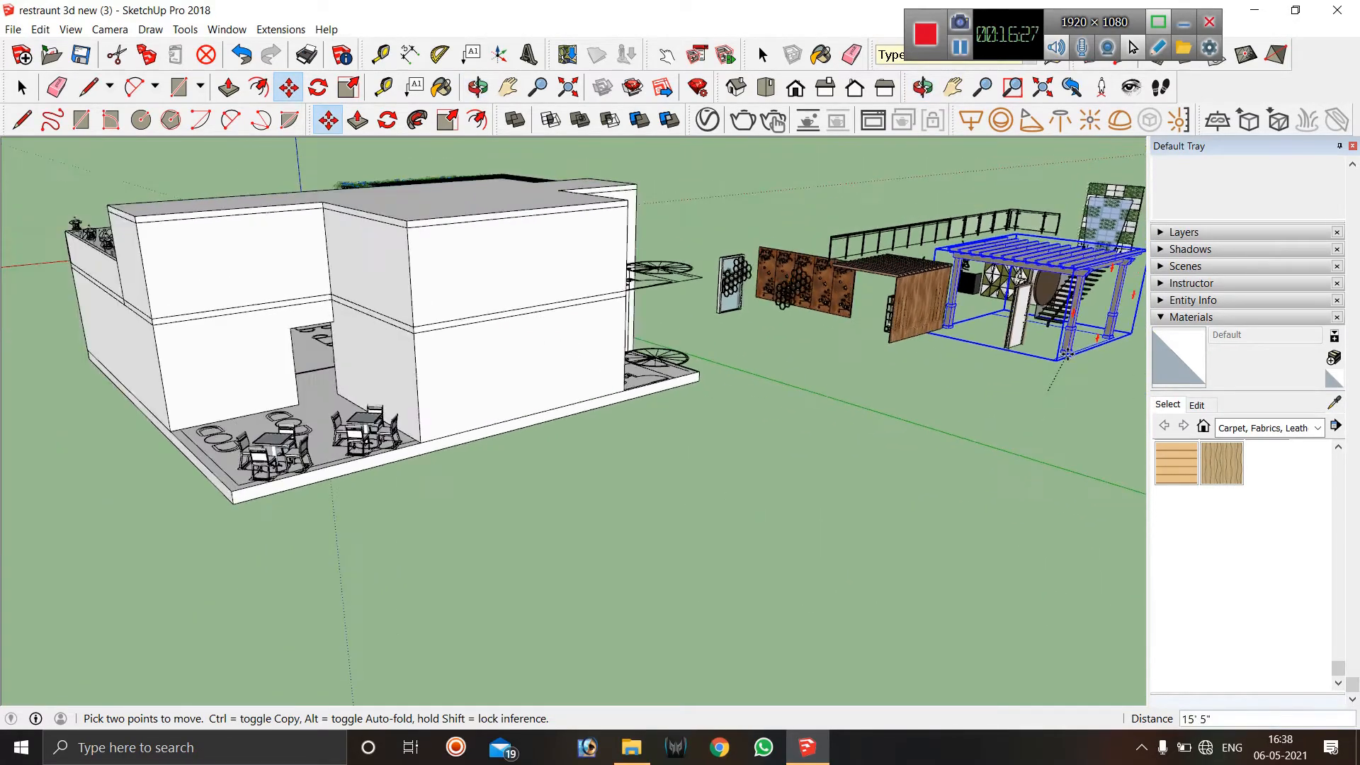
scroll(1067, 354, down, 3)
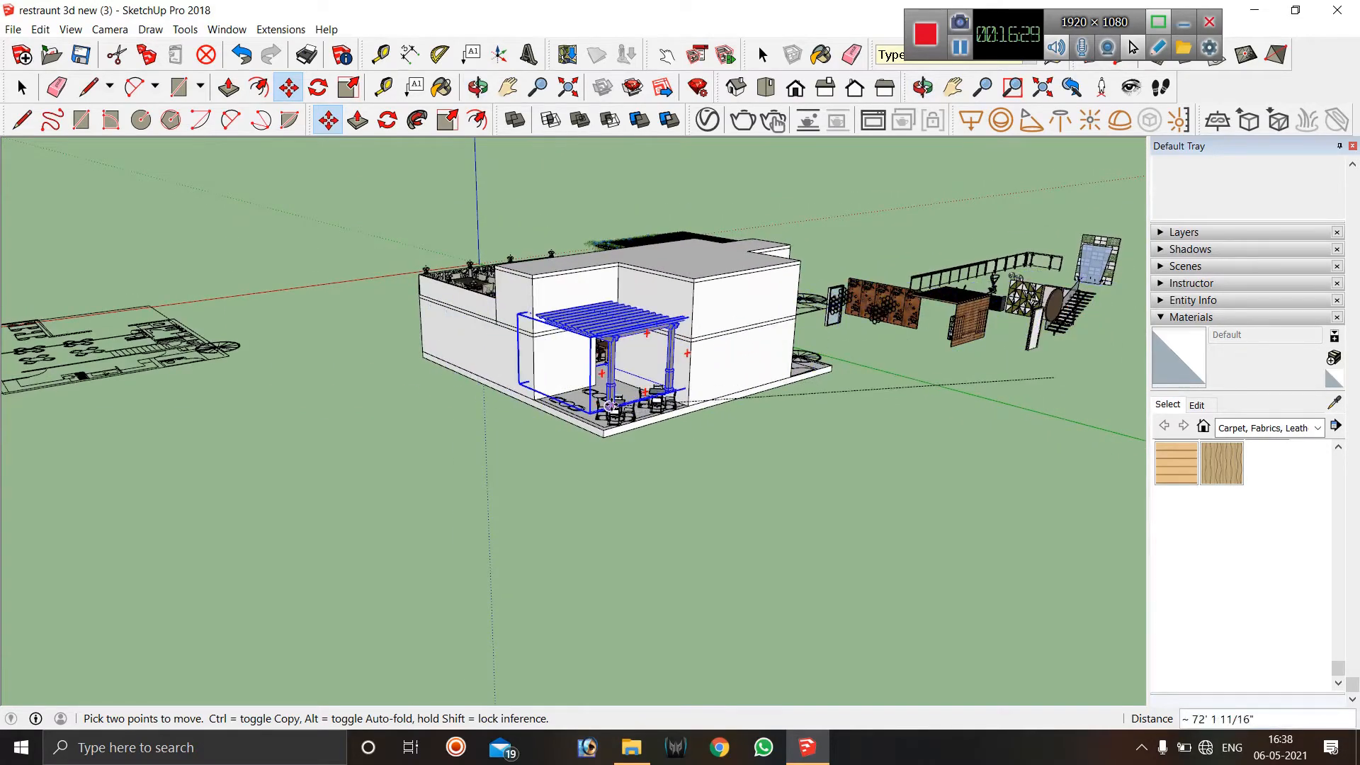
middle_drag(609, 406, 634, 471)
scroll(537, 512, up, 7)
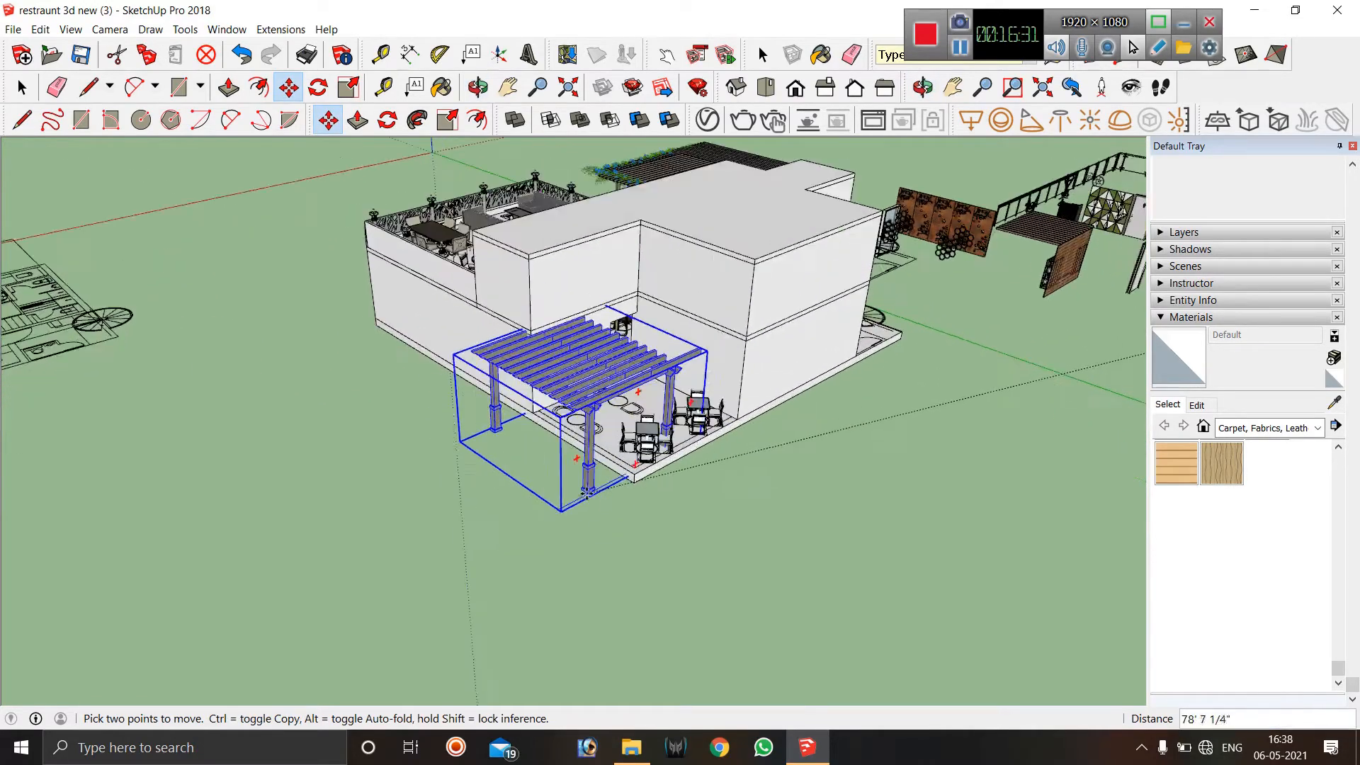
middle_drag(646, 454, 684, 542)
click(694, 554)
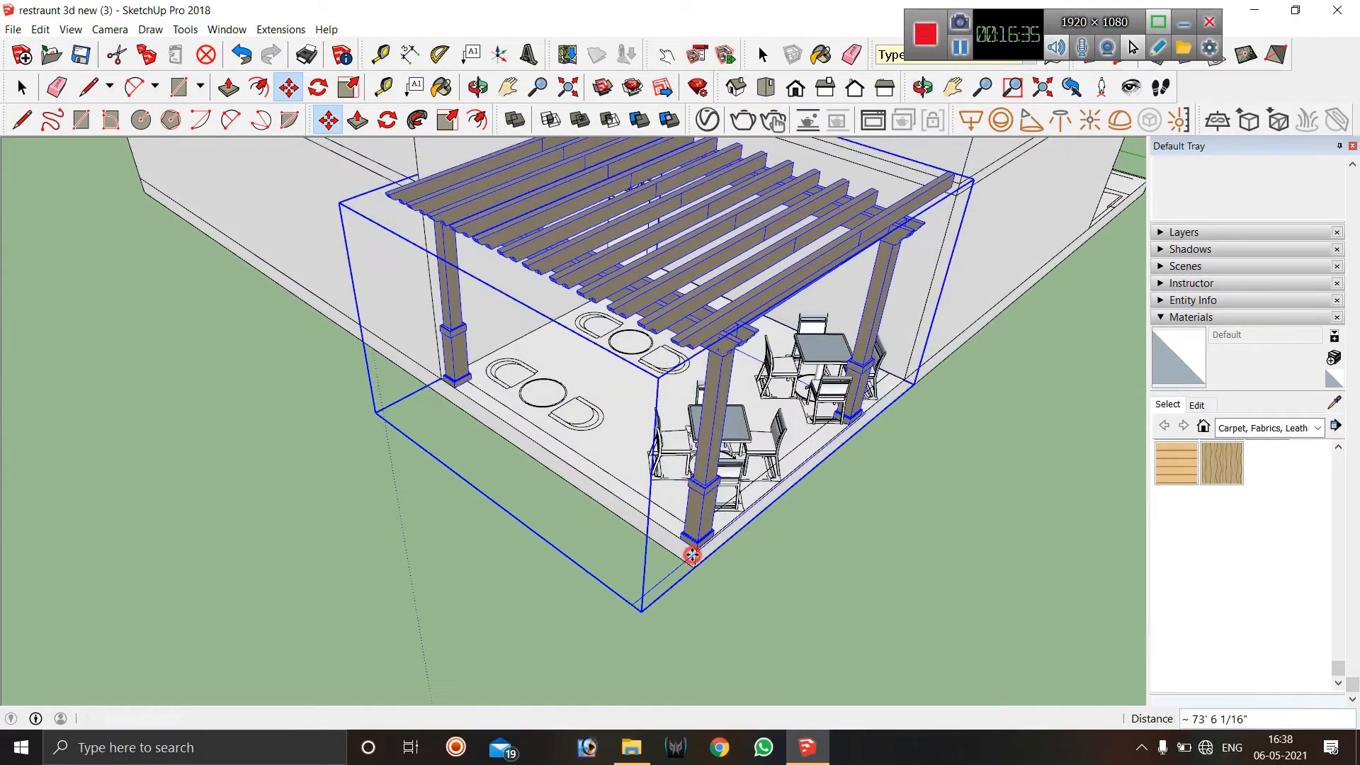
Shift the pergola about 3' 8" along the patio edge, over the tables and chairs.
scroll(623, 538, down, 2)
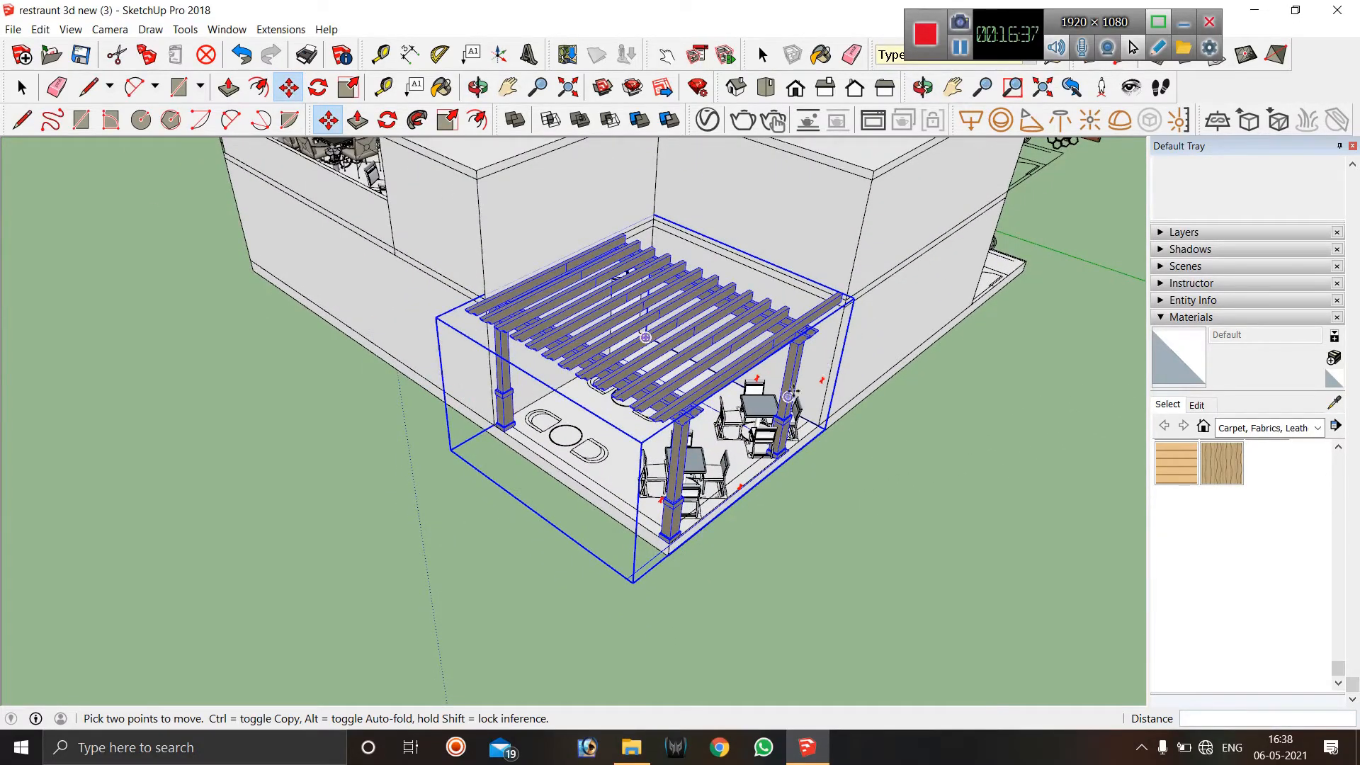
middle_drag(792, 393, 691, 510)
scroll(686, 512, up, 5)
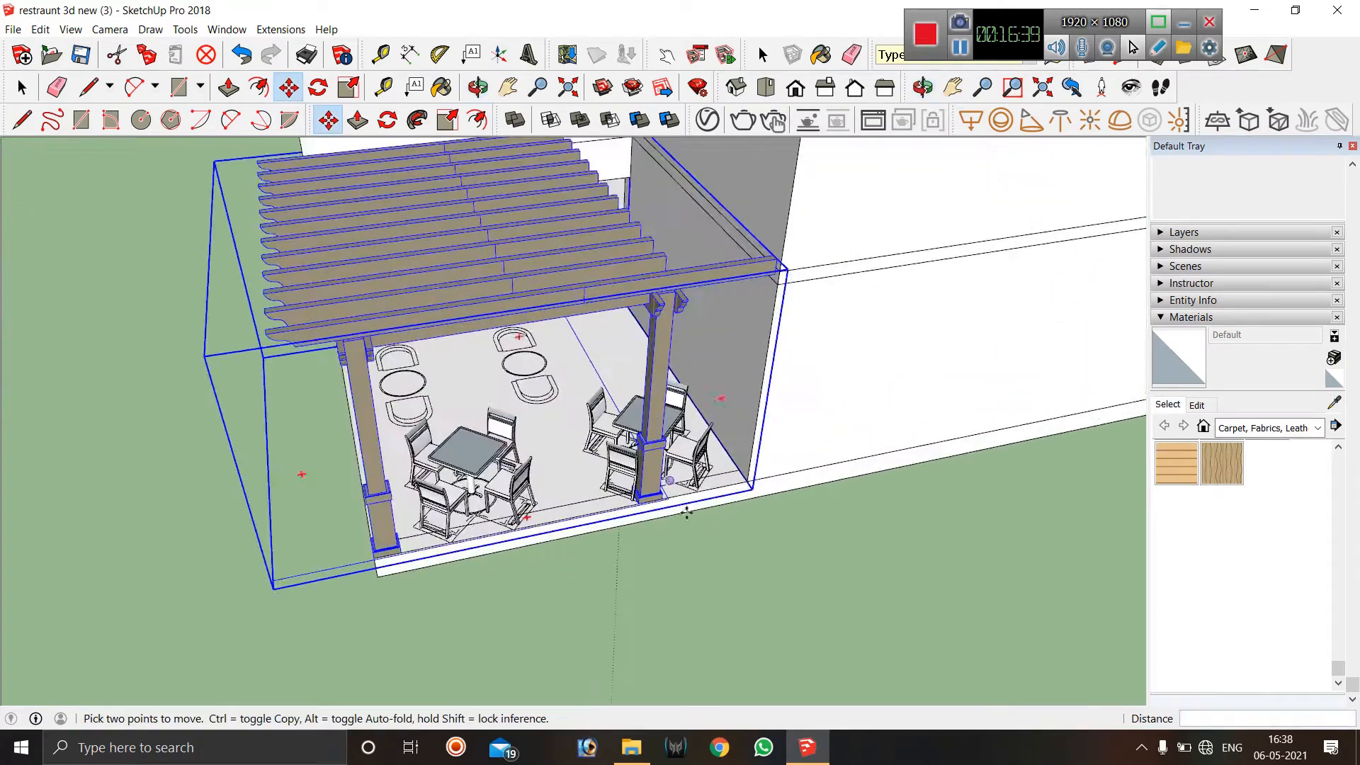
scroll(686, 512, up, 4)
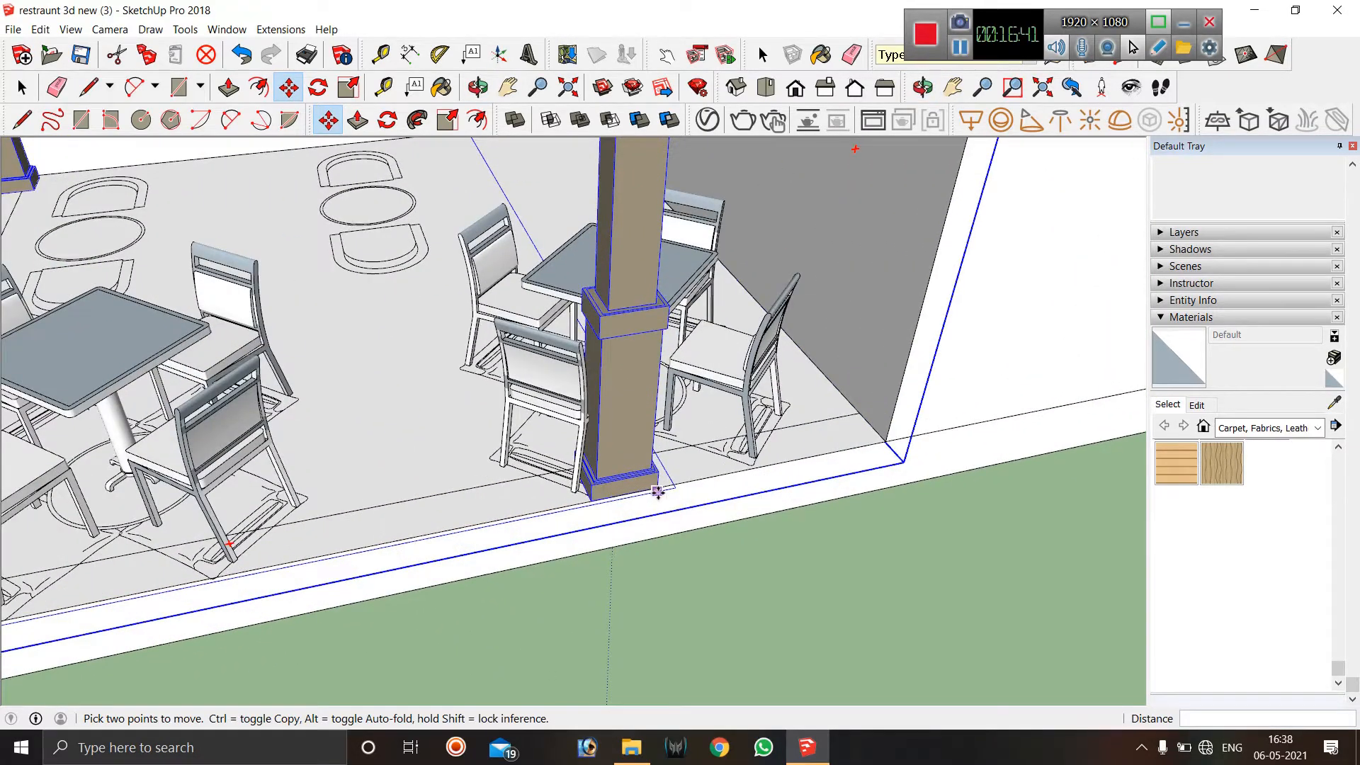
scroll(657, 487, up, 3)
click(658, 489)
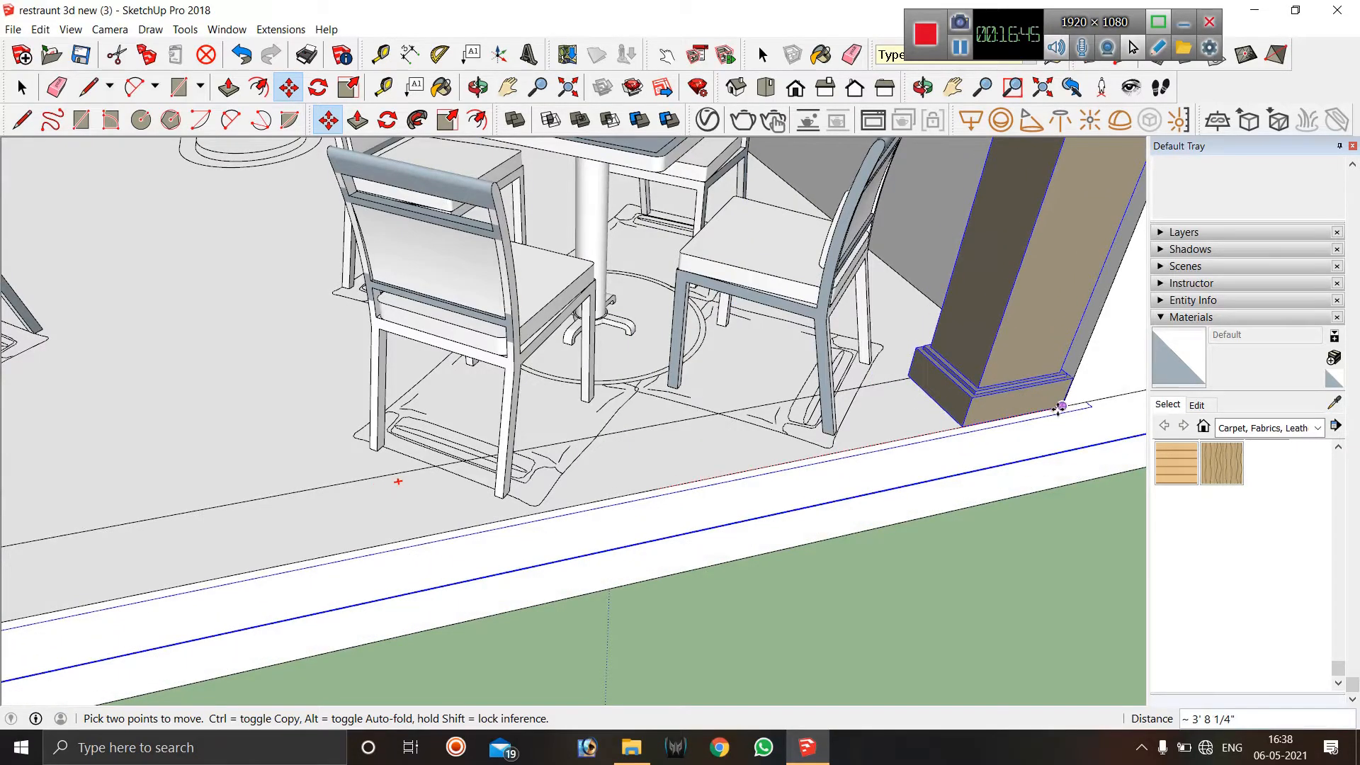
scroll(941, 434, down, 4)
scroll(629, 459, down, 8)
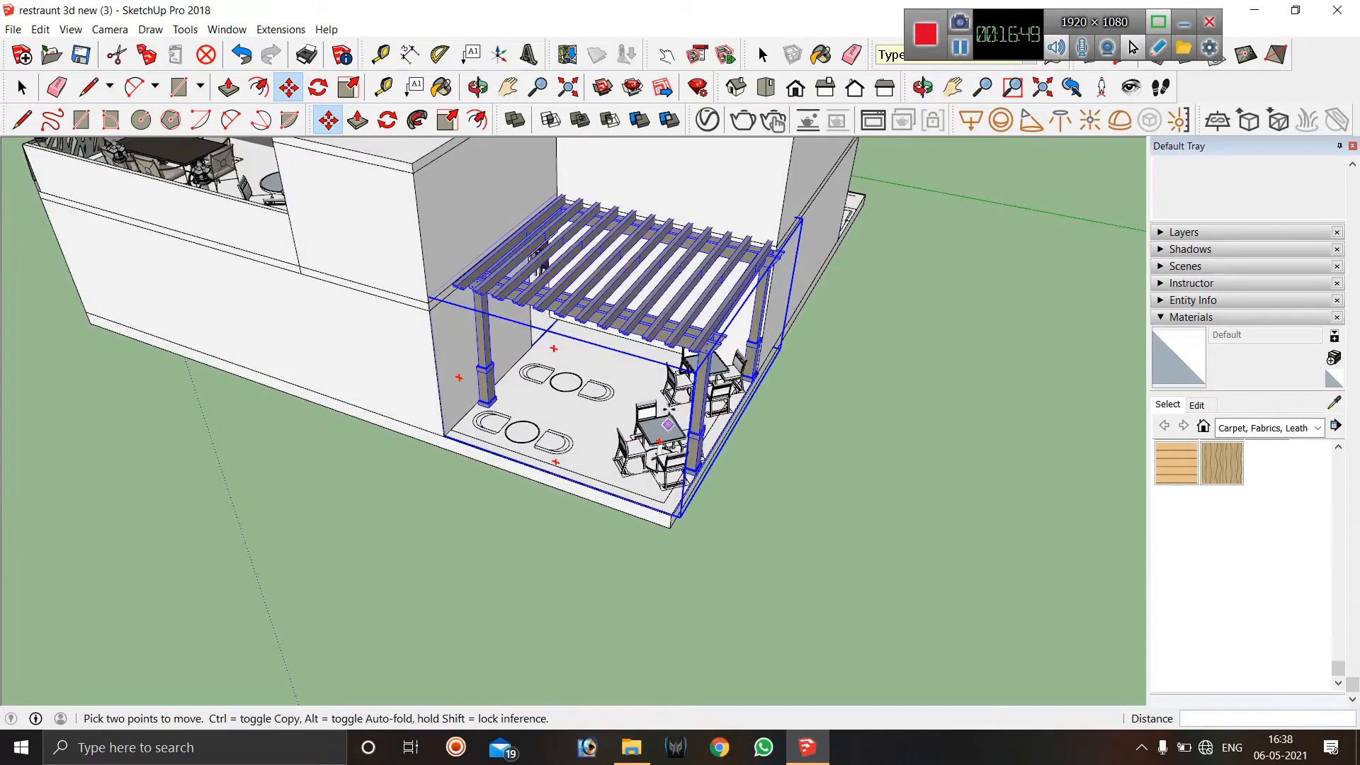
Examine the restaurant's front, the roof terrace seating and the remaining spare components.
scroll(662, 344, down, 3)
middle_drag(531, 372, 896, 359)
scroll(602, 370, down, 1)
scroll(574, 284, up, 4)
scroll(586, 290, up, 1)
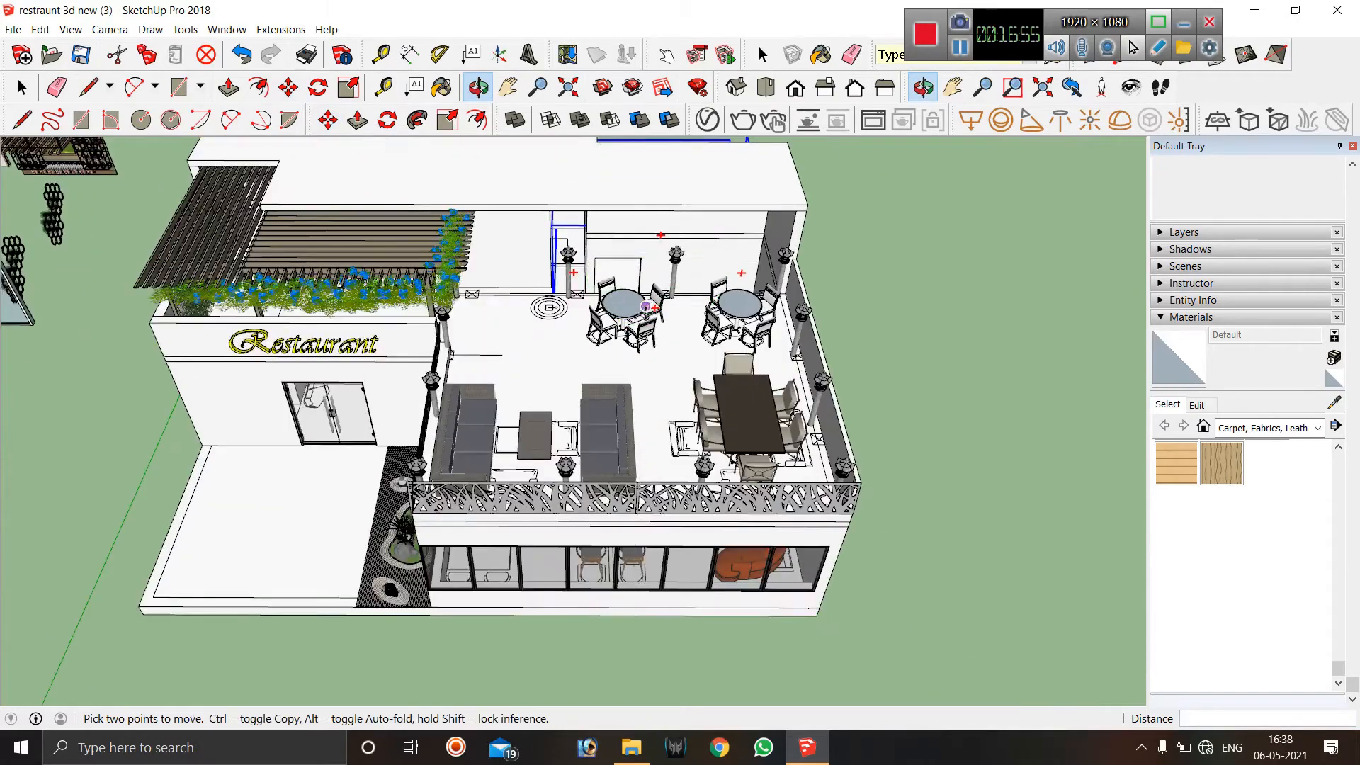
scroll(626, 309, up, 4)
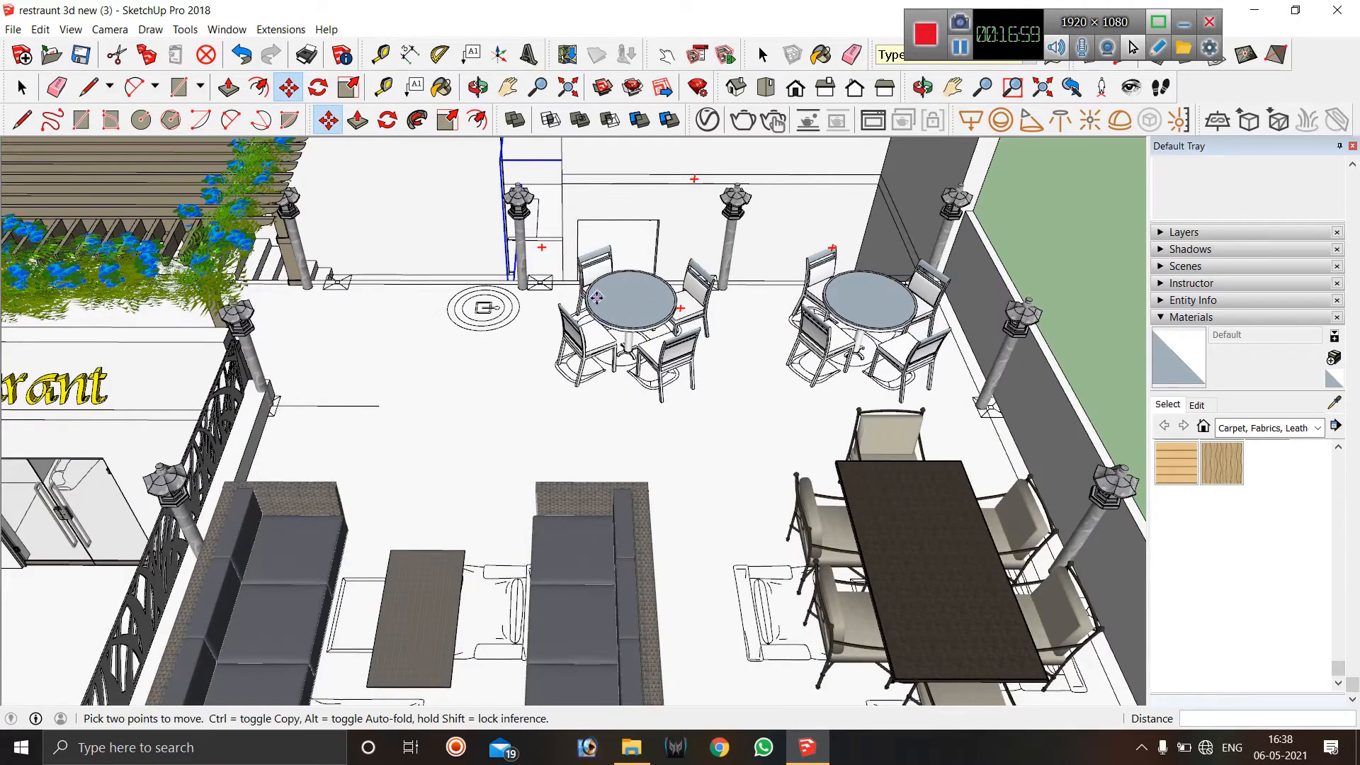
middle_drag(596, 298, 420, 309)
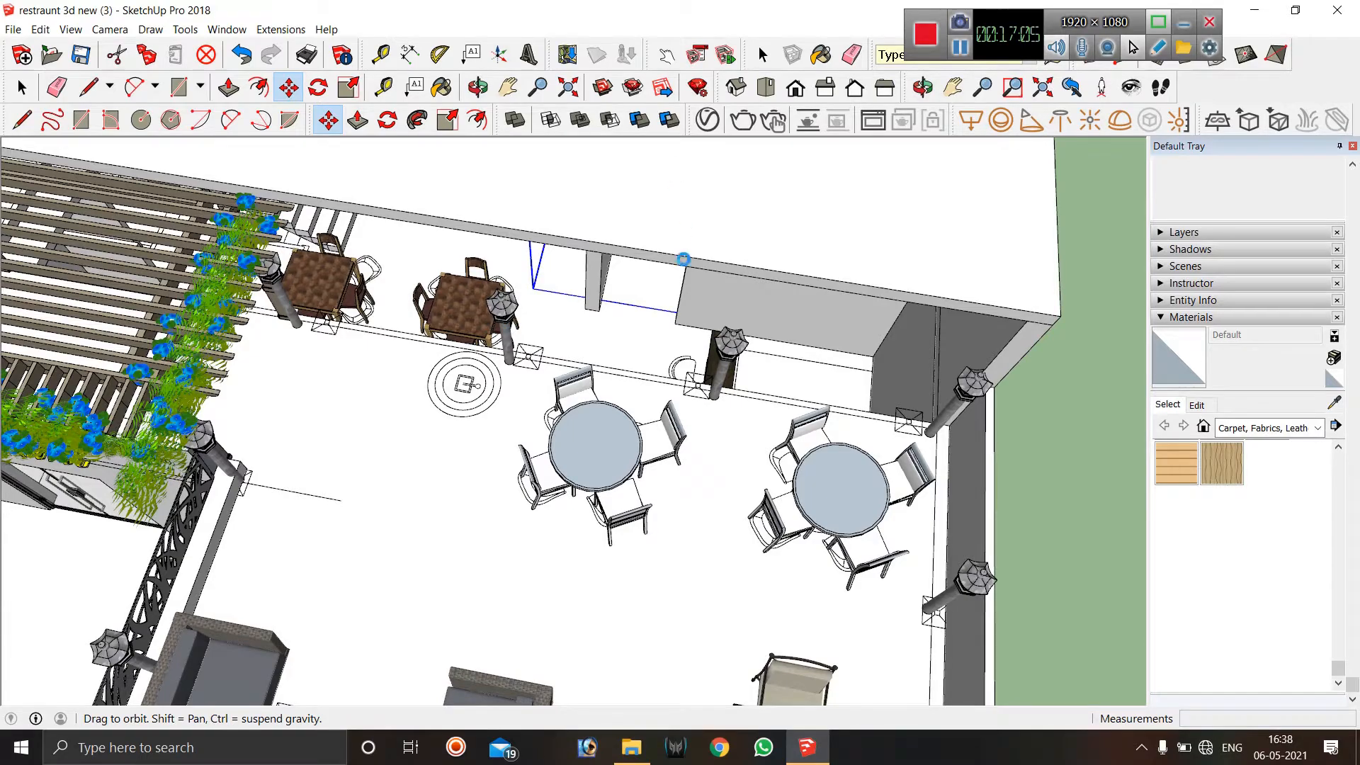
middle_drag(211, 232, 164, 287)
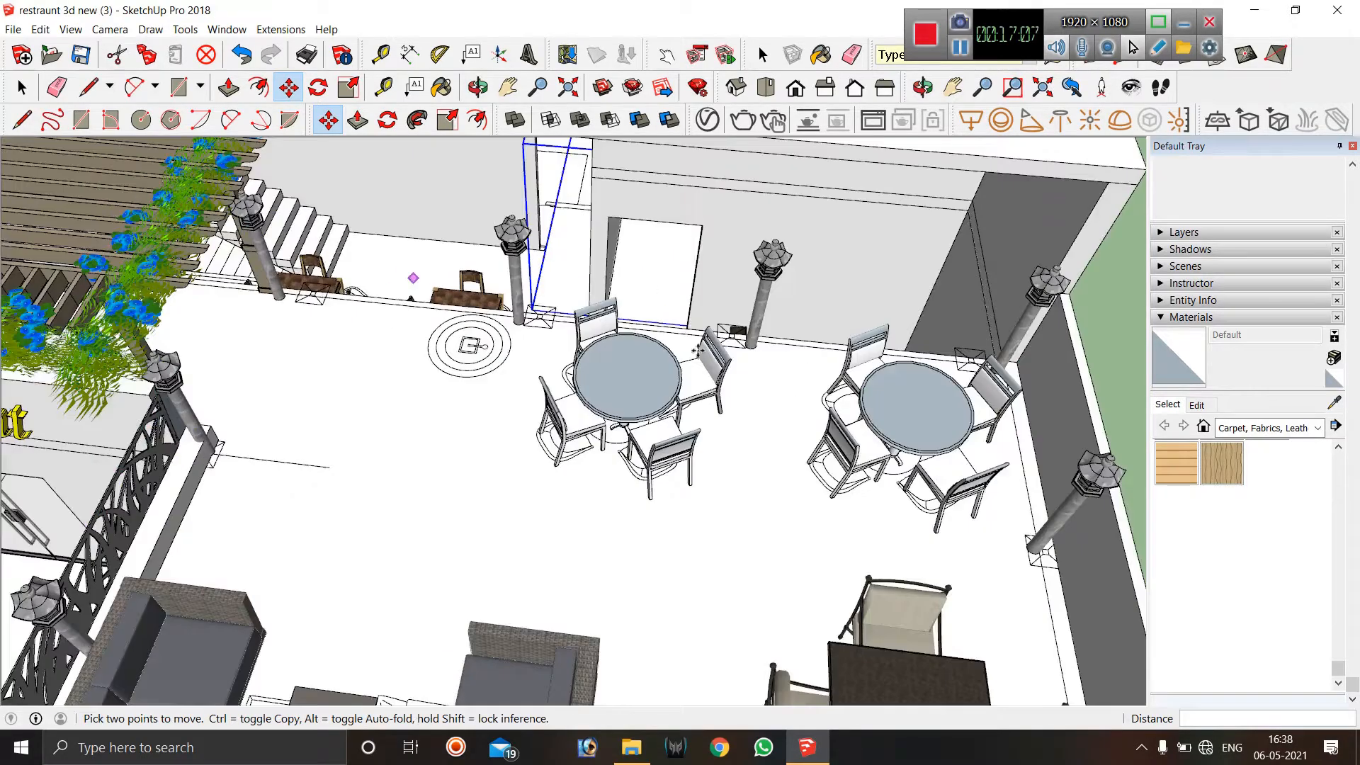
scroll(698, 350, down, 5)
middle_drag(535, 333, 628, 336)
scroll(628, 336, down, 6)
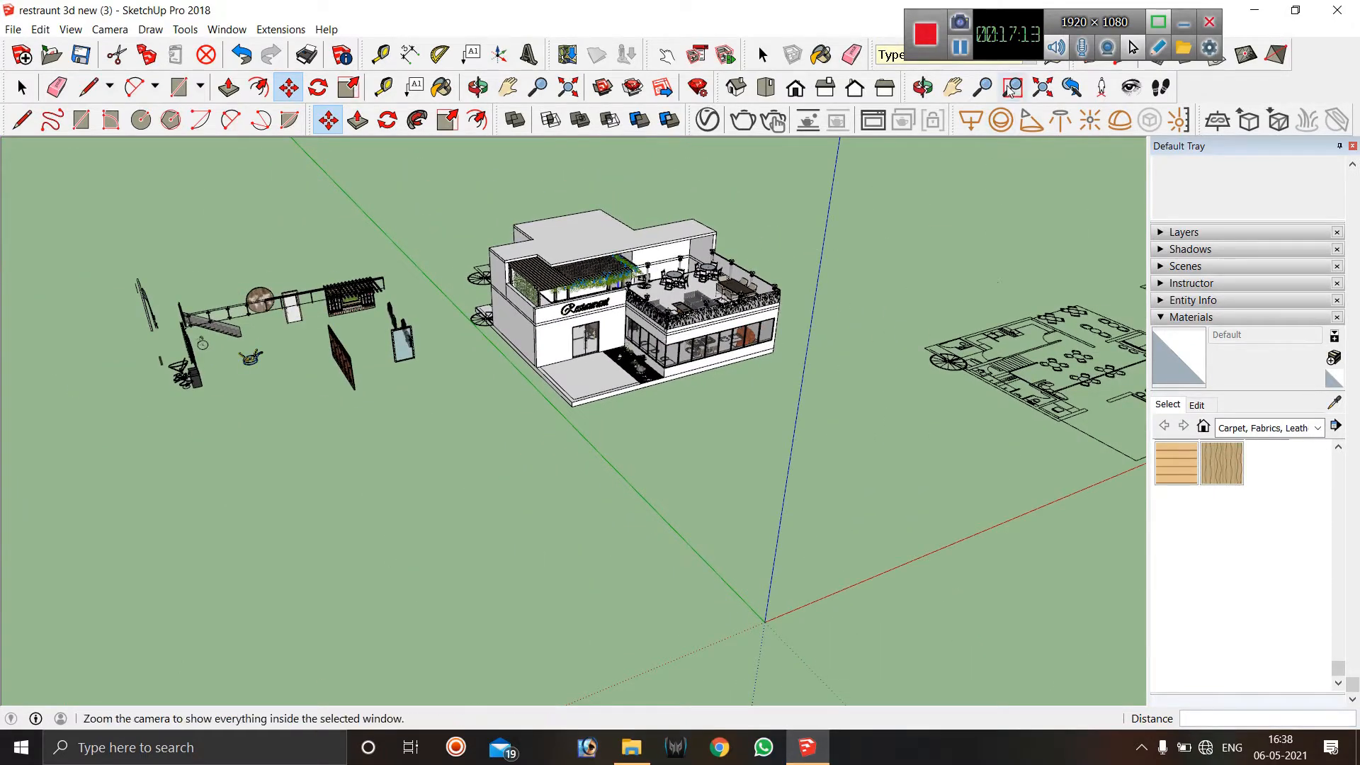
Examine the spare components, including the glass railing and wooden staircase, and the existing stairs beside the roof terrace.
key(space)
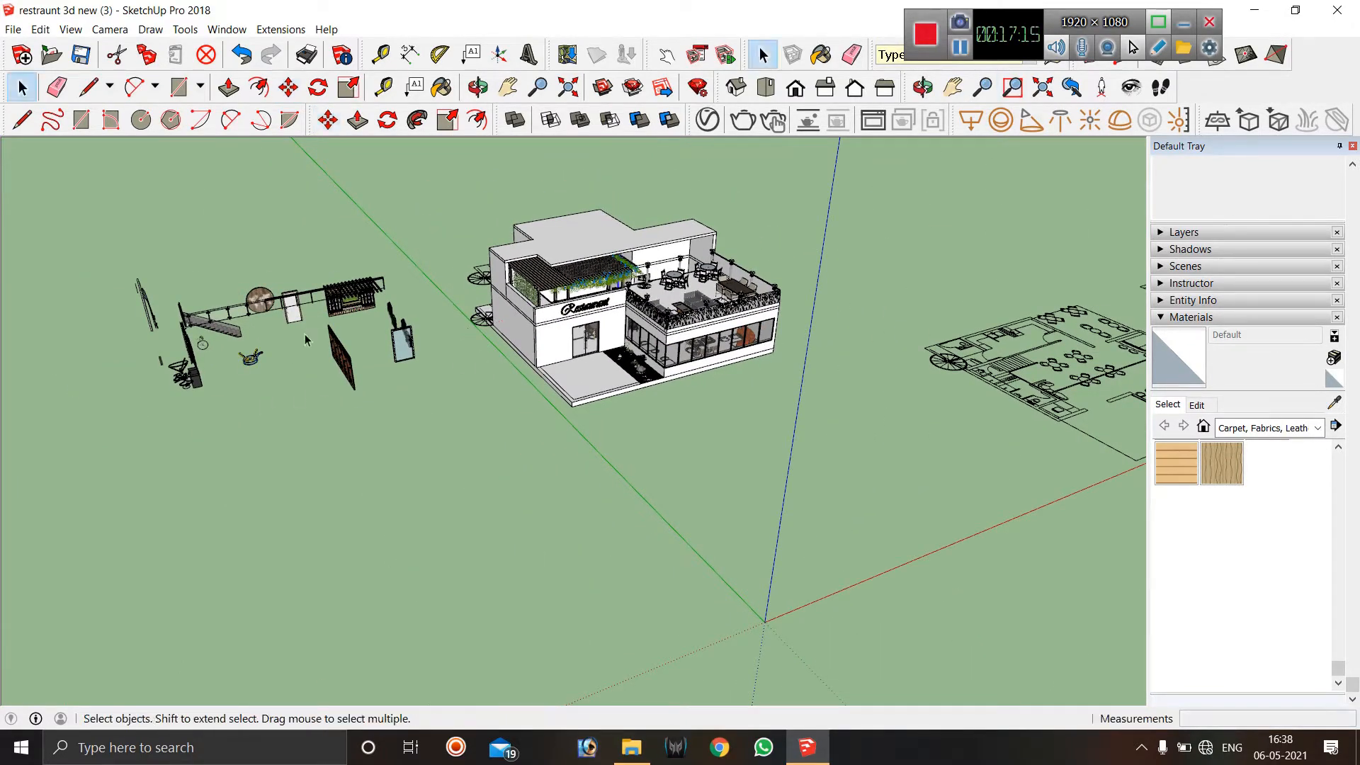
scroll(312, 344, up, 4)
scroll(121, 258, down, 2)
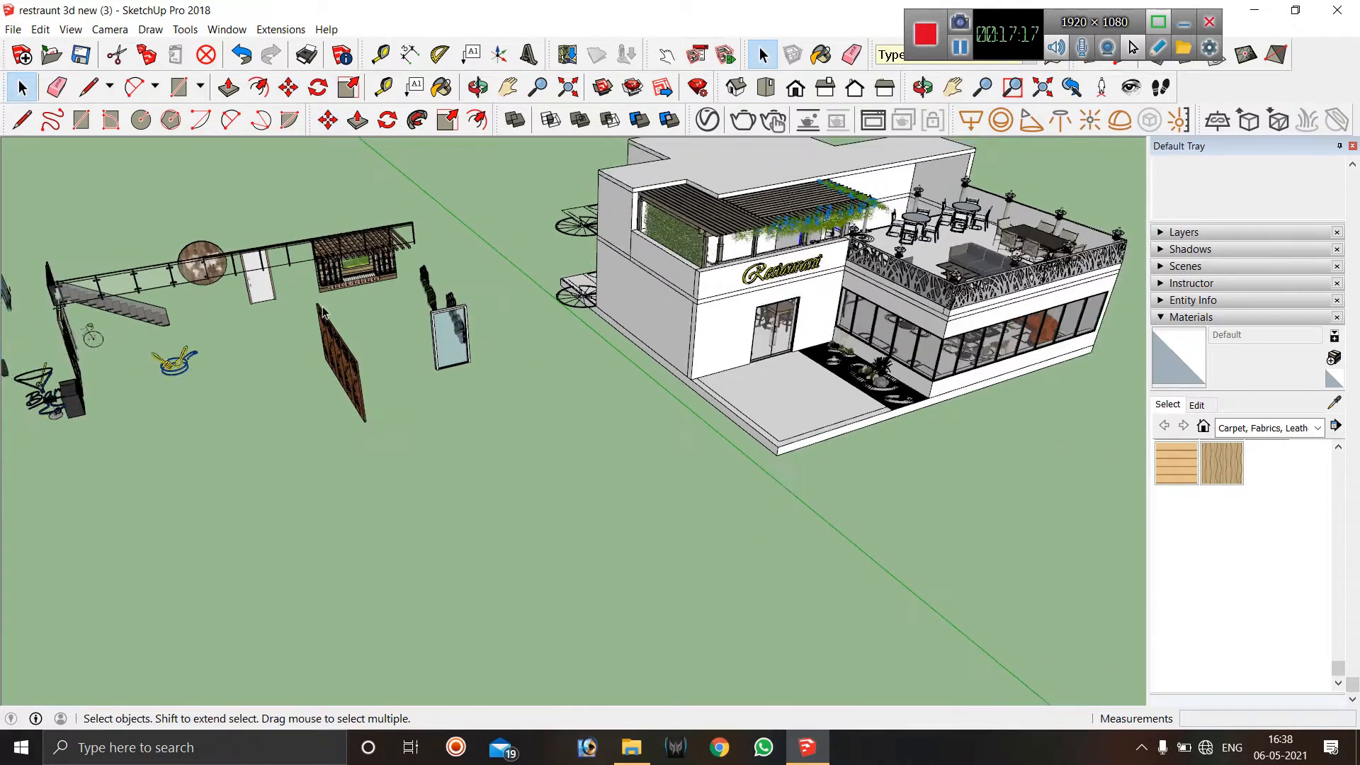
scroll(135, 316, up, 6)
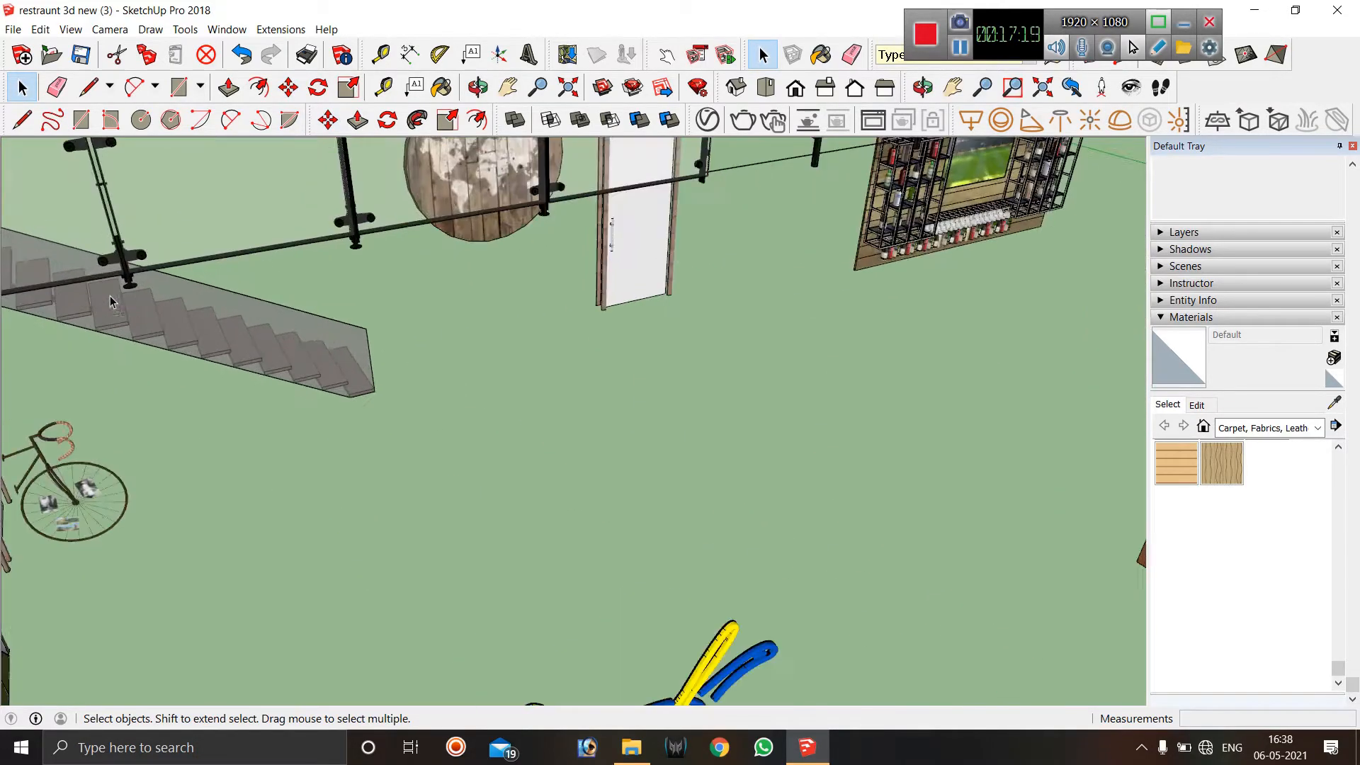
middle_drag(135, 315, 142, 368)
scroll(517, 375, down, 3)
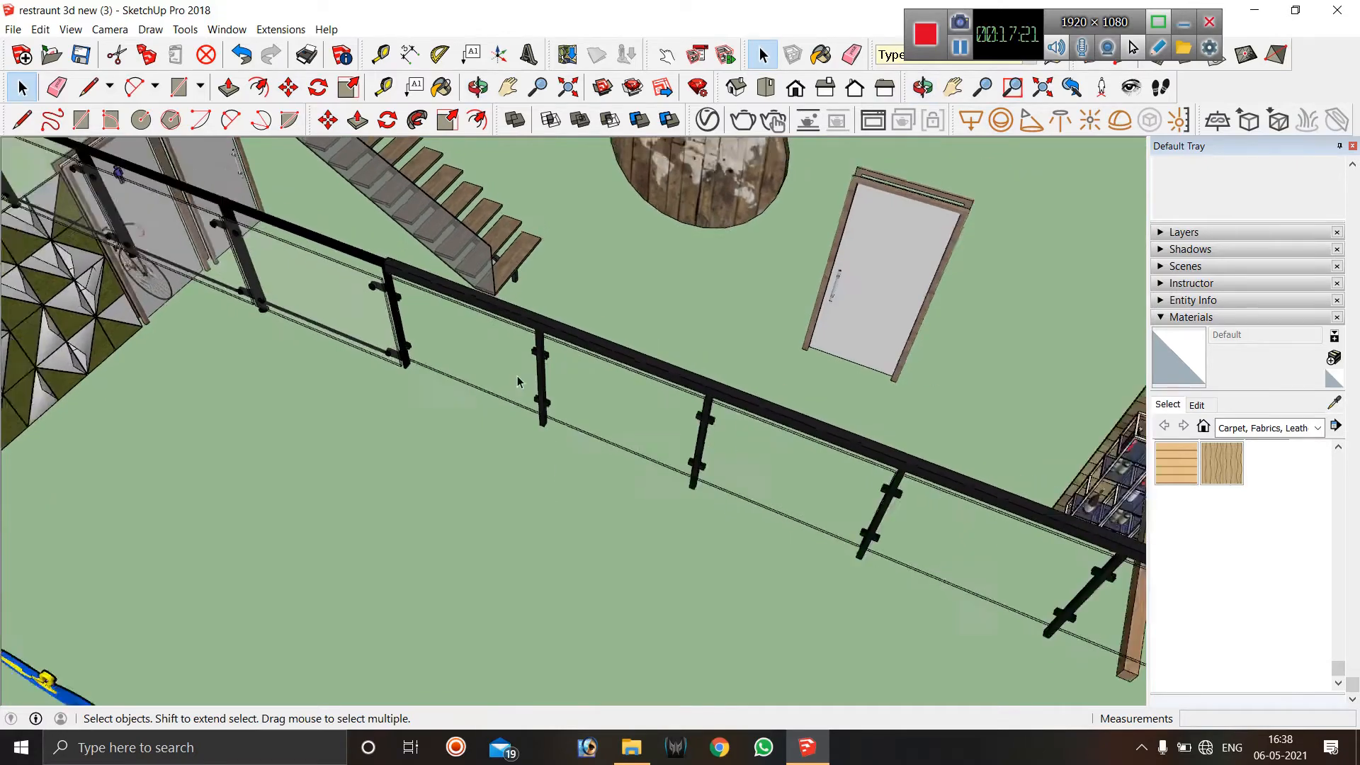
scroll(426, 248, down, 6)
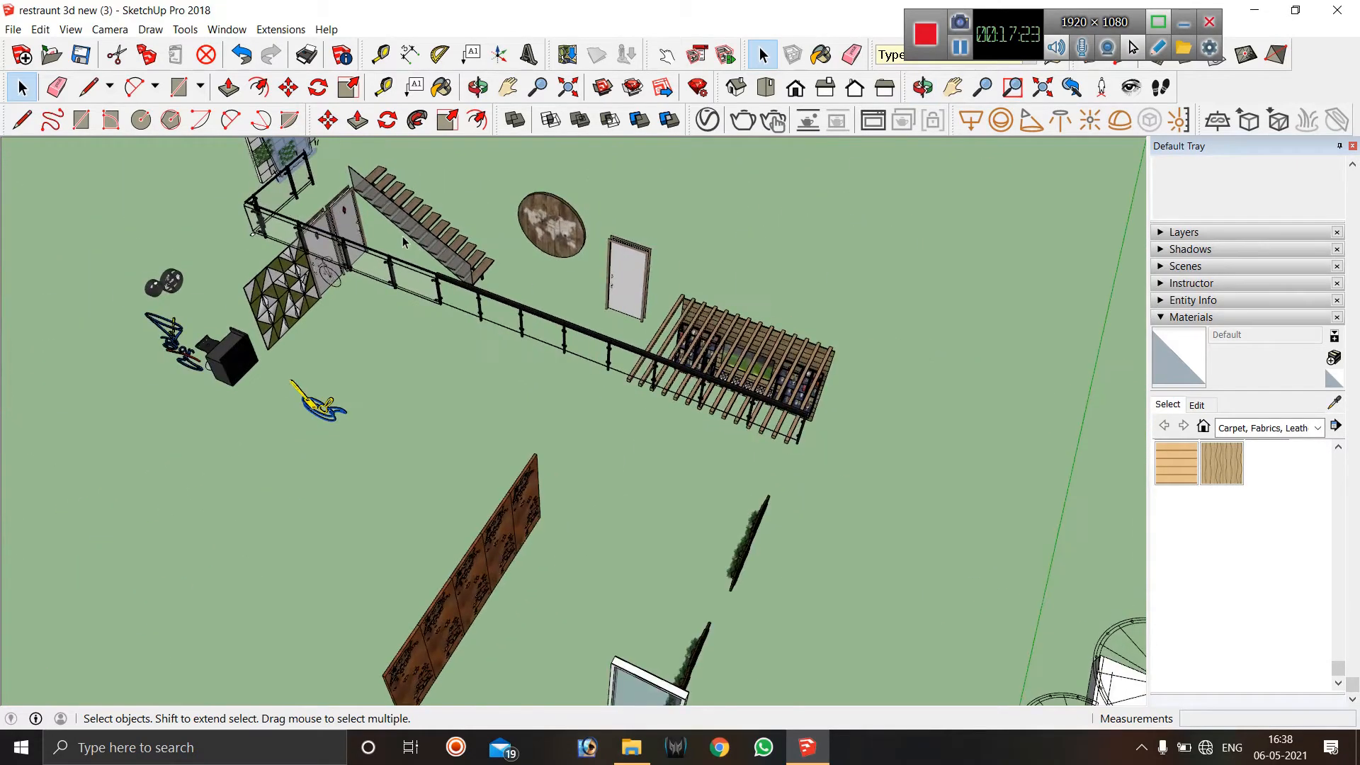
scroll(646, 451, down, 4)
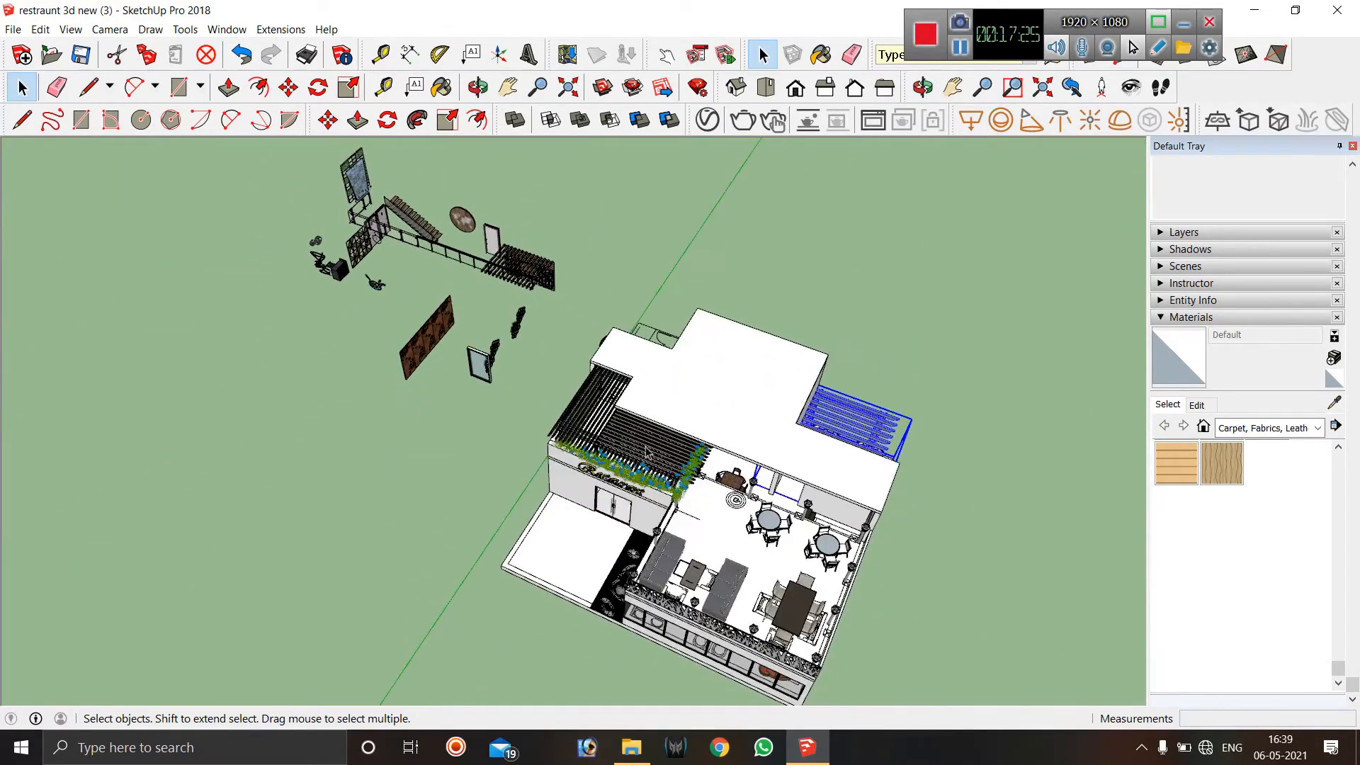
middle_drag(646, 451, 651, 418)
scroll(658, 432, up, 5)
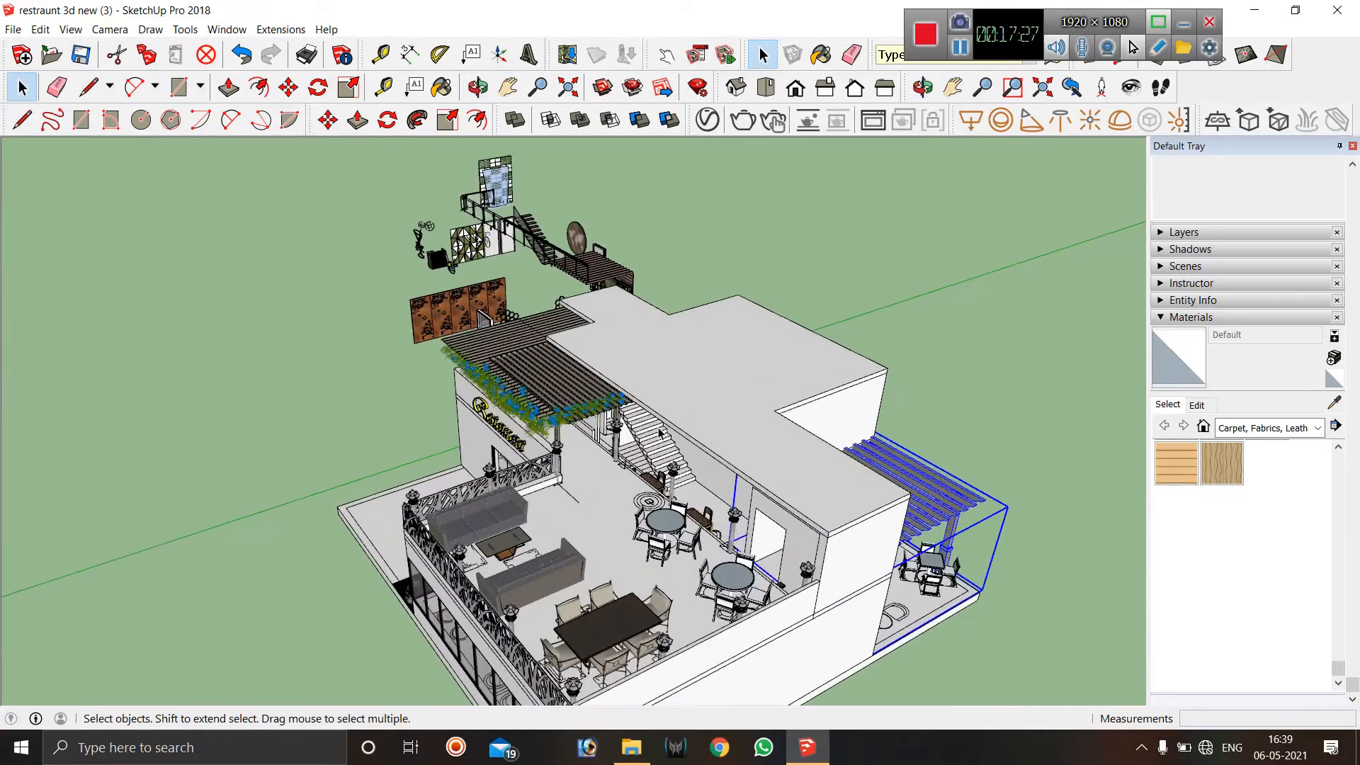
middle_drag(626, 476, 722, 441)
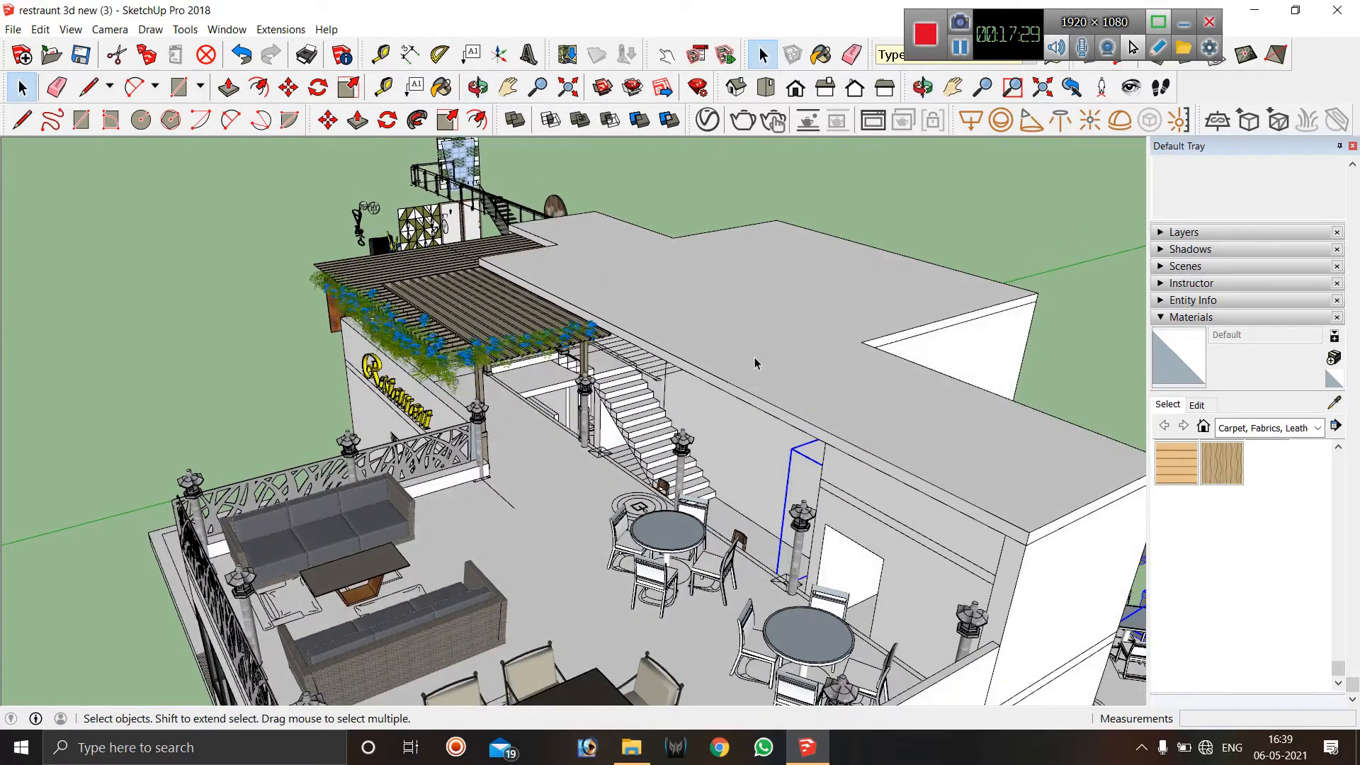
Move the flat roof slab off the building onto the open ground beyond it, opening up the upper floor.
click(753, 357)
middle_drag(753, 357, 1065, 615)
key(m)
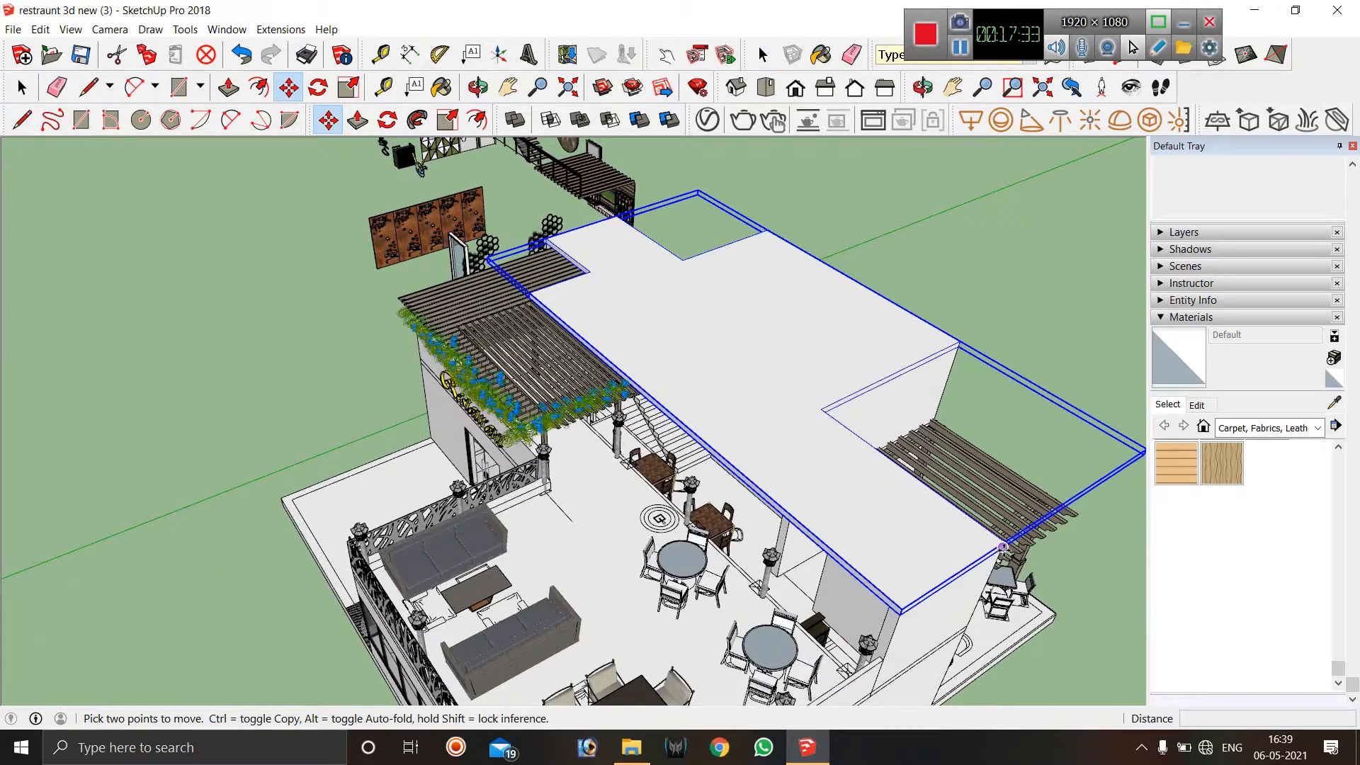
click(1004, 547)
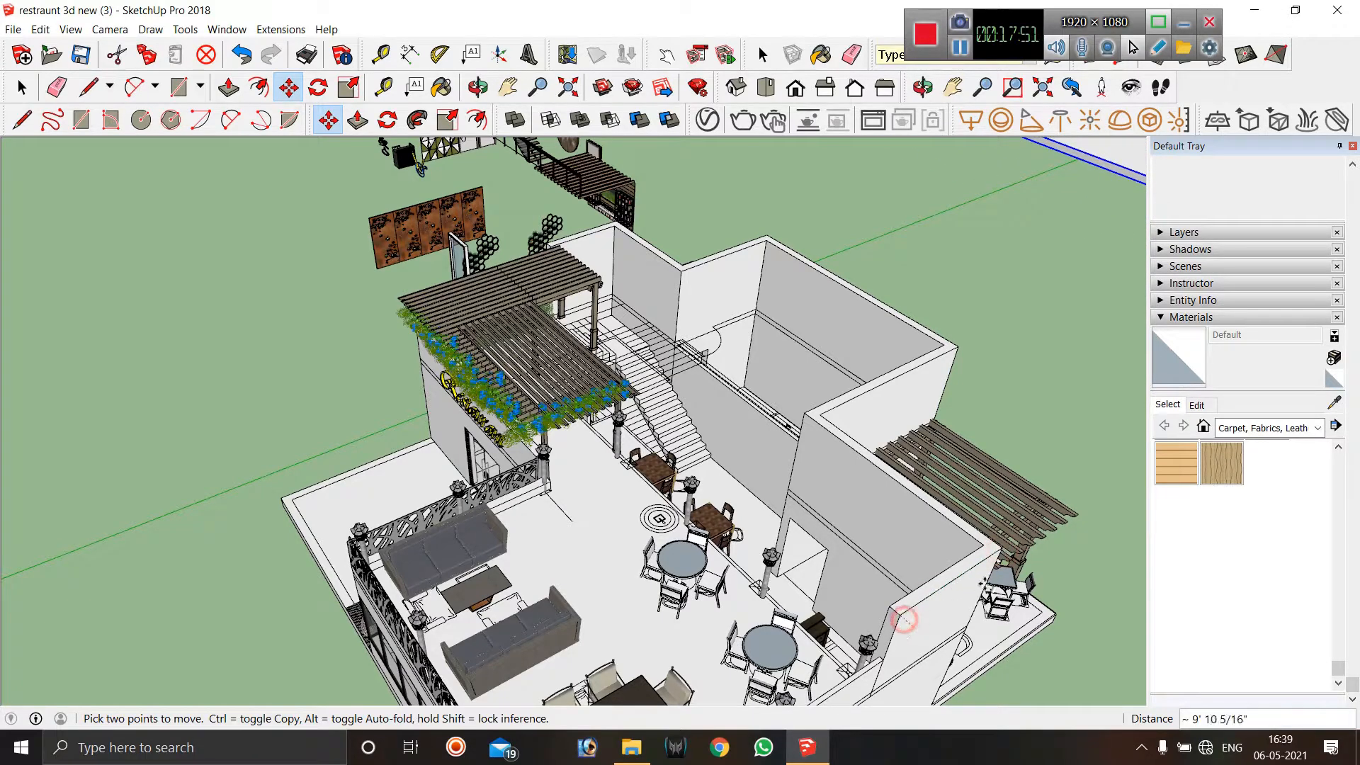
click(1004, 551)
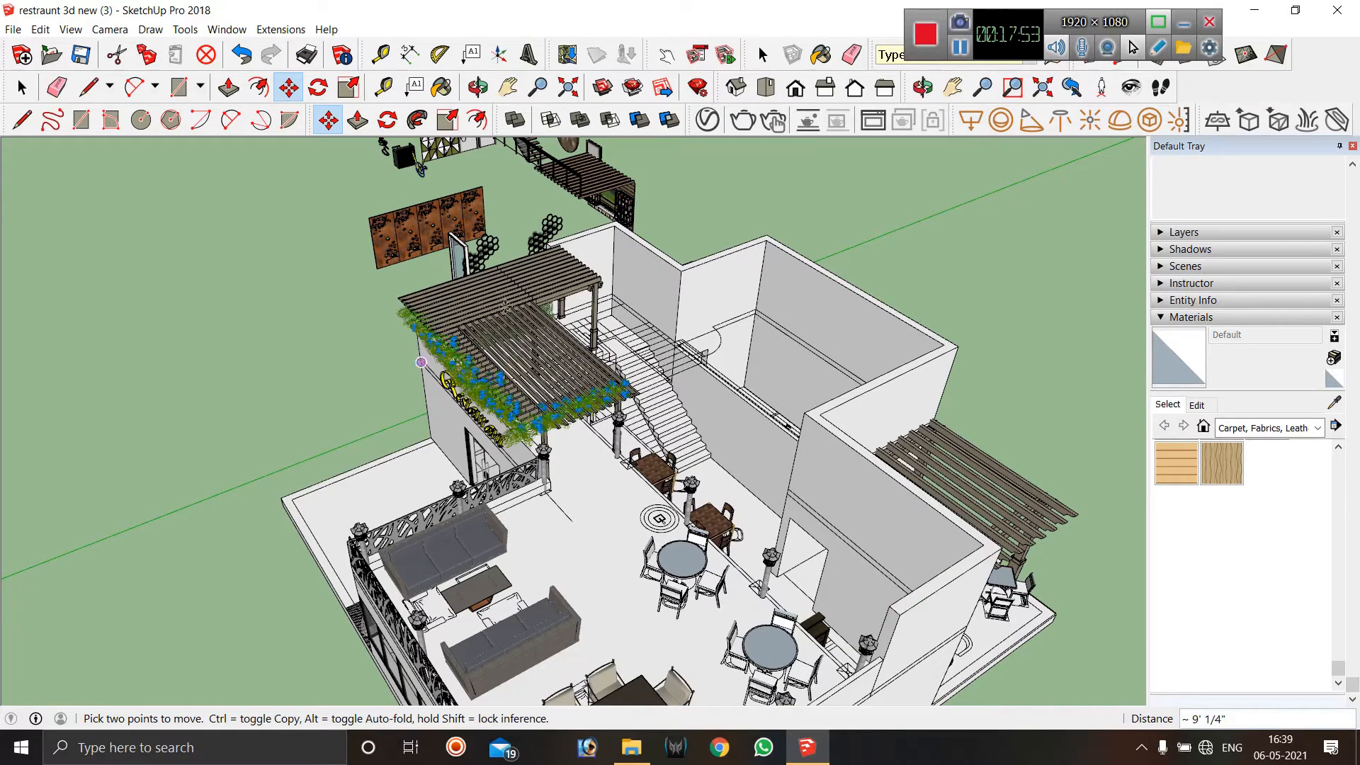
key(space)
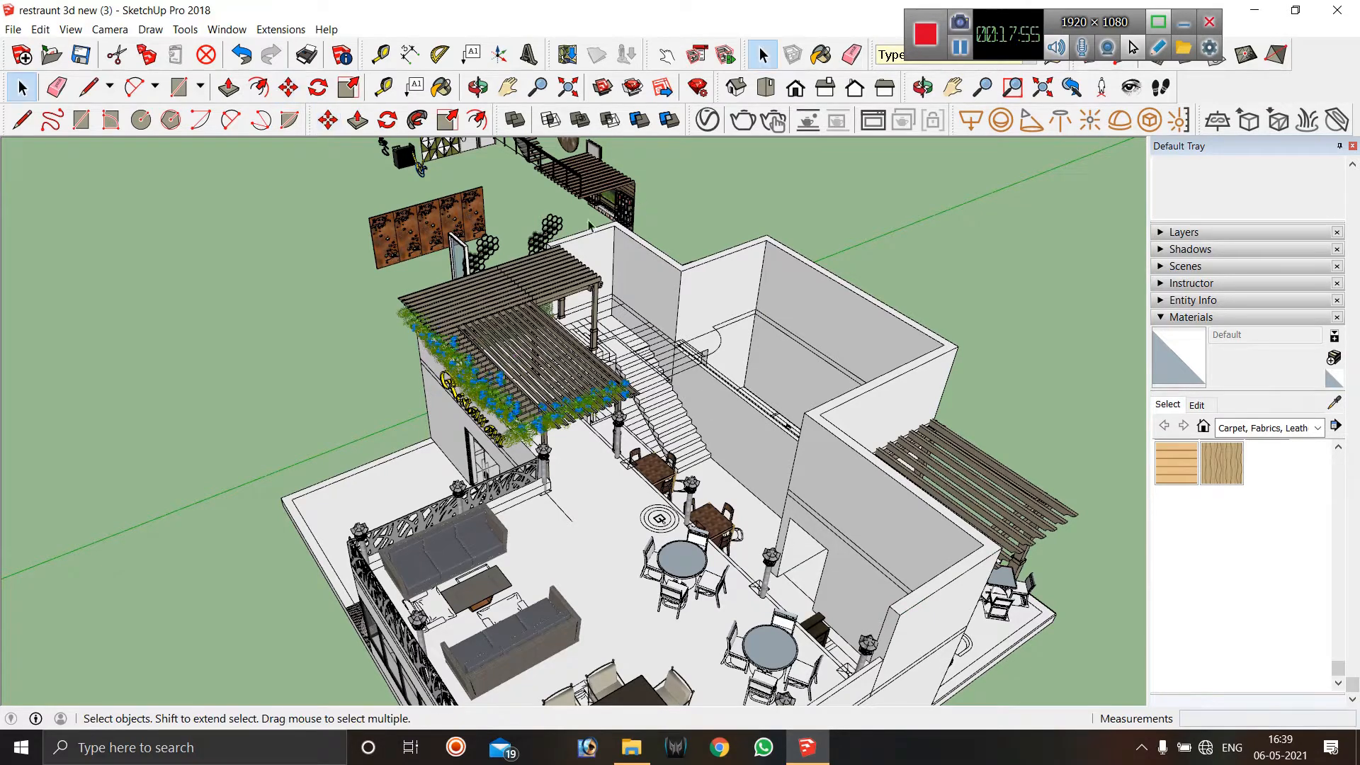
Delete the lower steps of the plain white staircase one by one, from mid-flight down to the floor.
scroll(678, 403, up, 4)
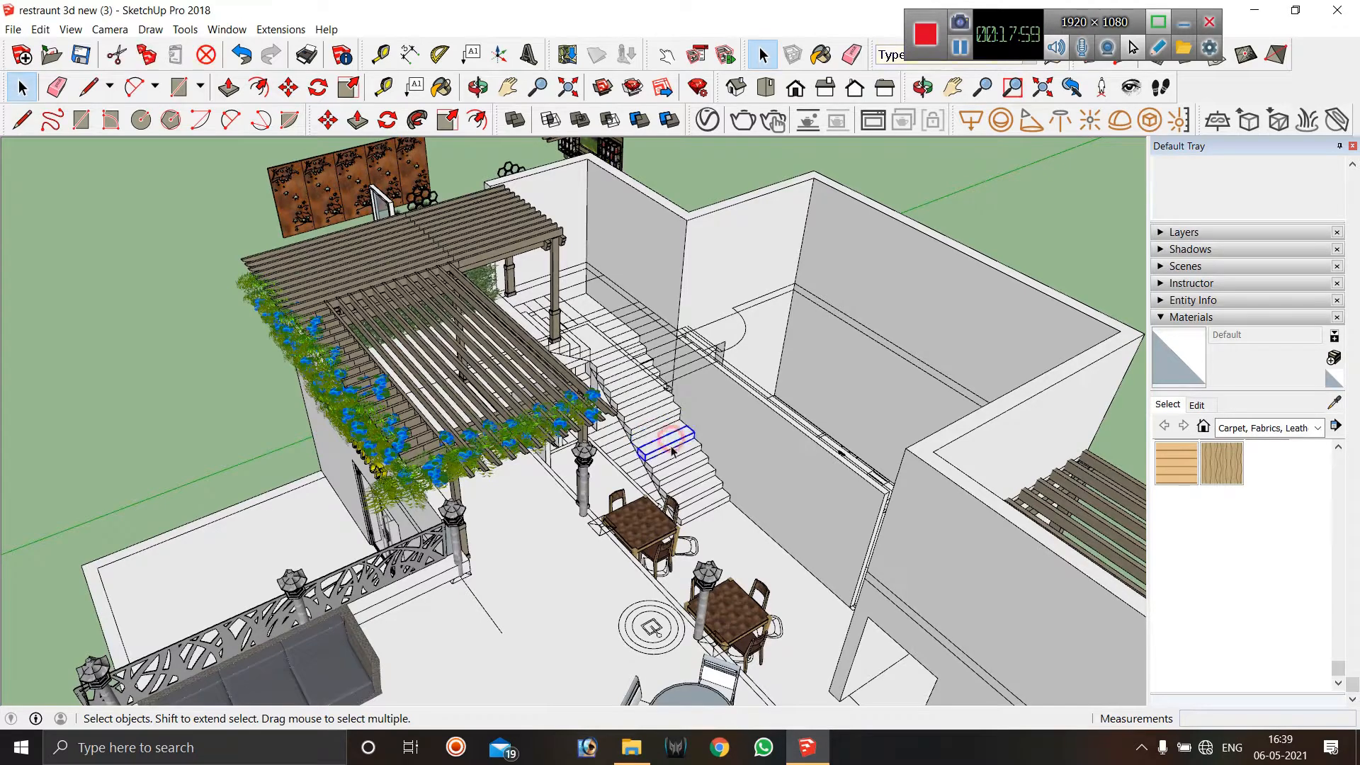
click(670, 454)
click(669, 464)
key(Delete)
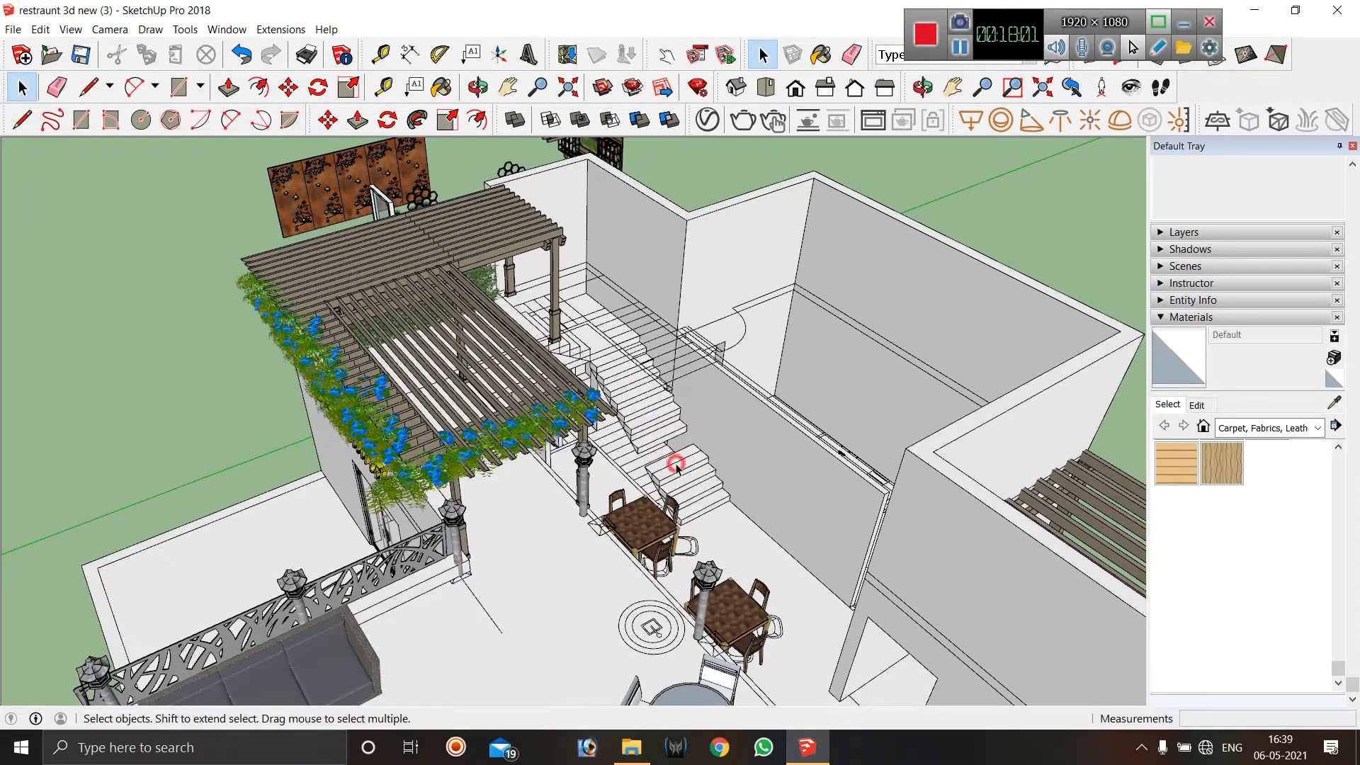
click(674, 464)
key(Delete)
click(679, 469)
key(Delete)
click(681, 477)
key(Delete)
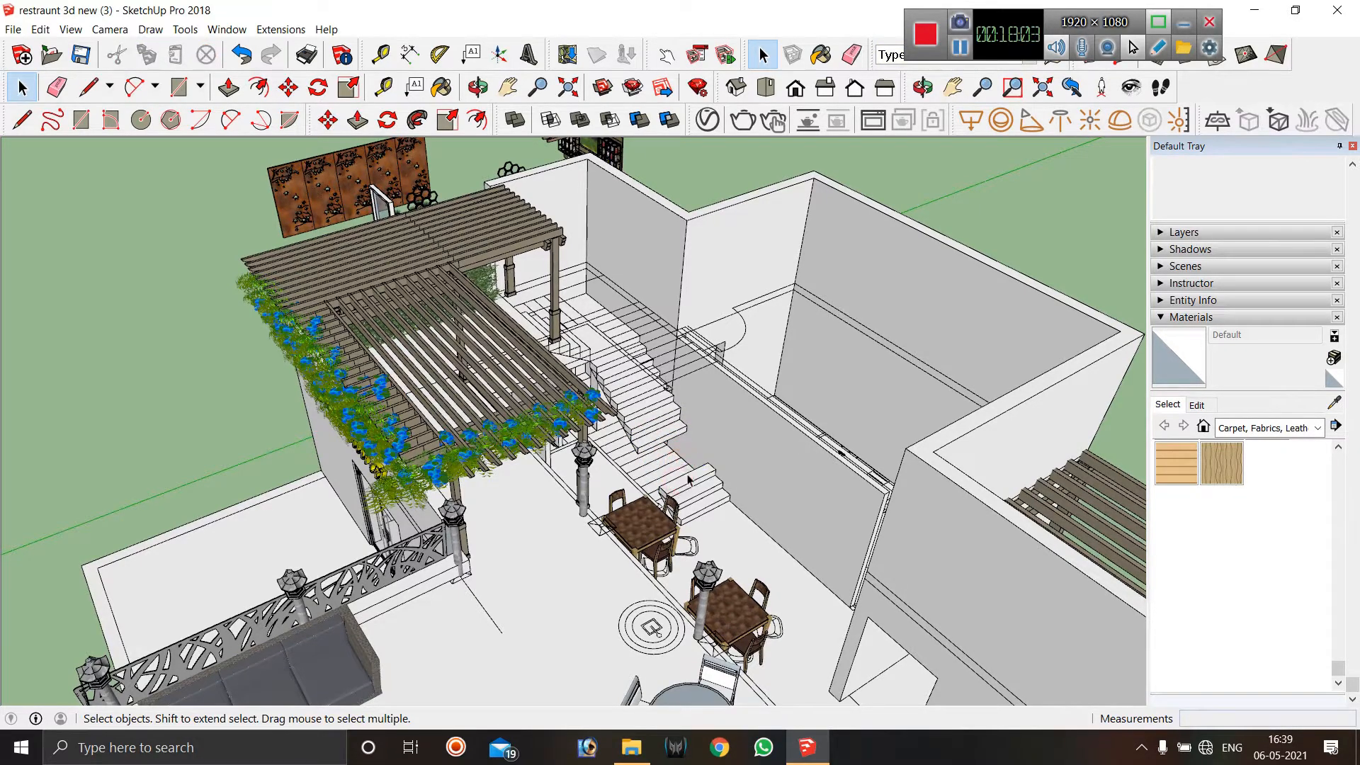
click(688, 480)
key(Delete)
click(695, 489)
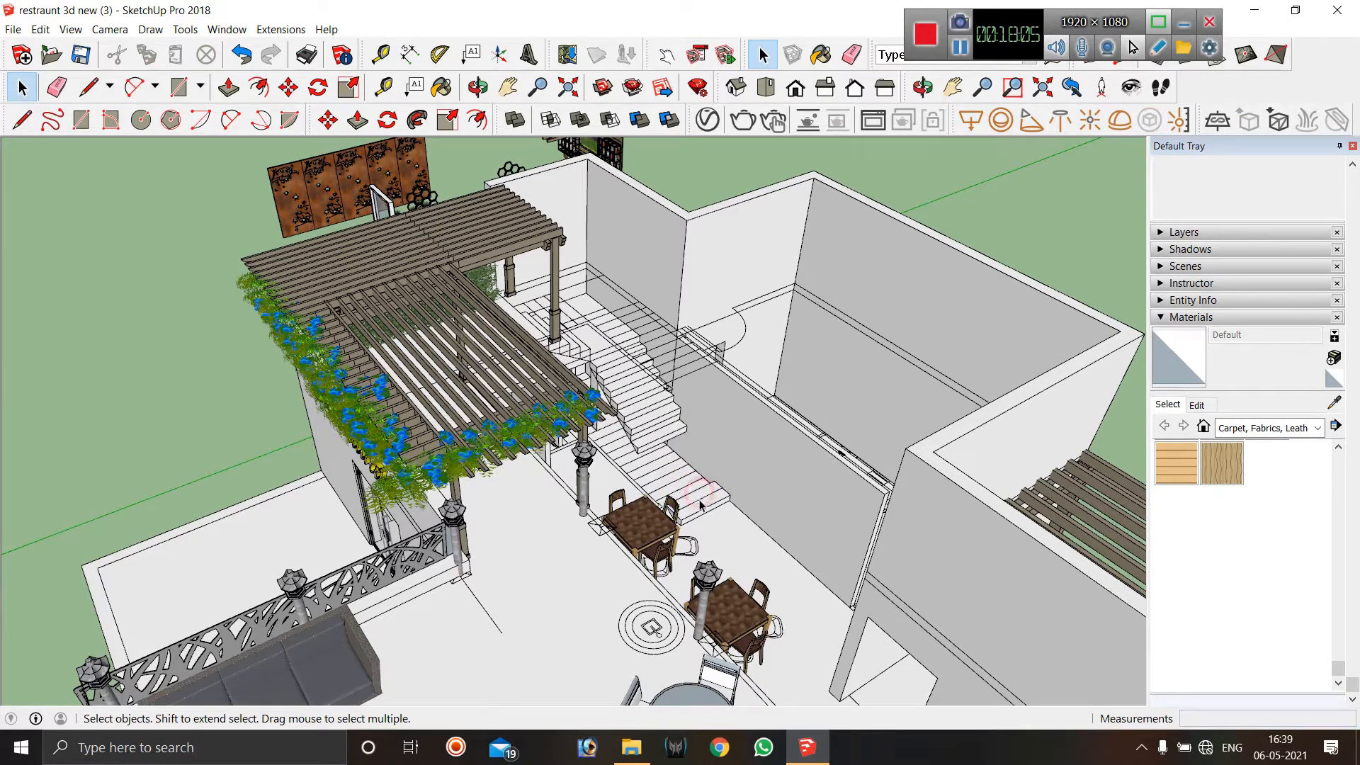
key(Delete)
Delete the plain staircase's middle steps one by one, working upward, and clear the selection.
click(670, 434)
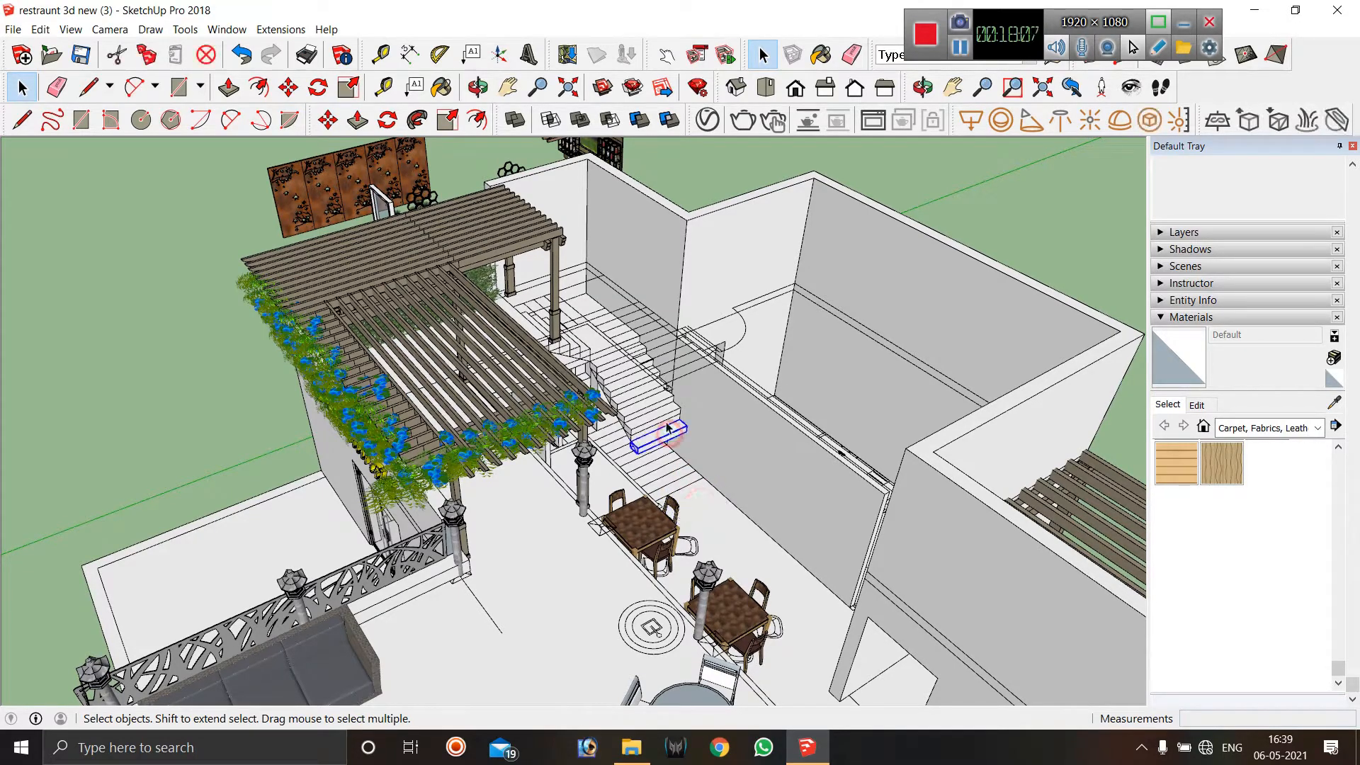
key(Delete)
click(664, 418)
key(Delete)
key(Delete)
click(655, 406)
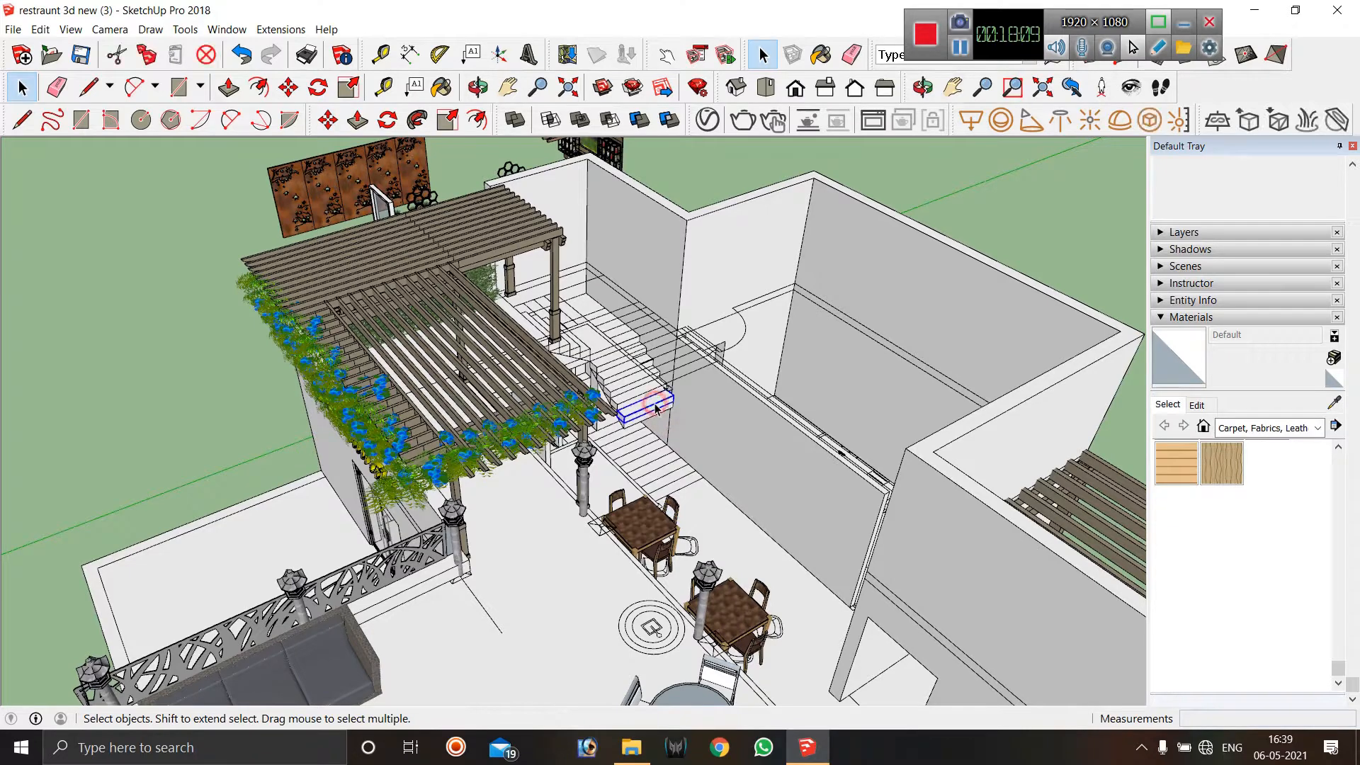
key(Delete)
click(652, 404)
key(Delete)
click(647, 397)
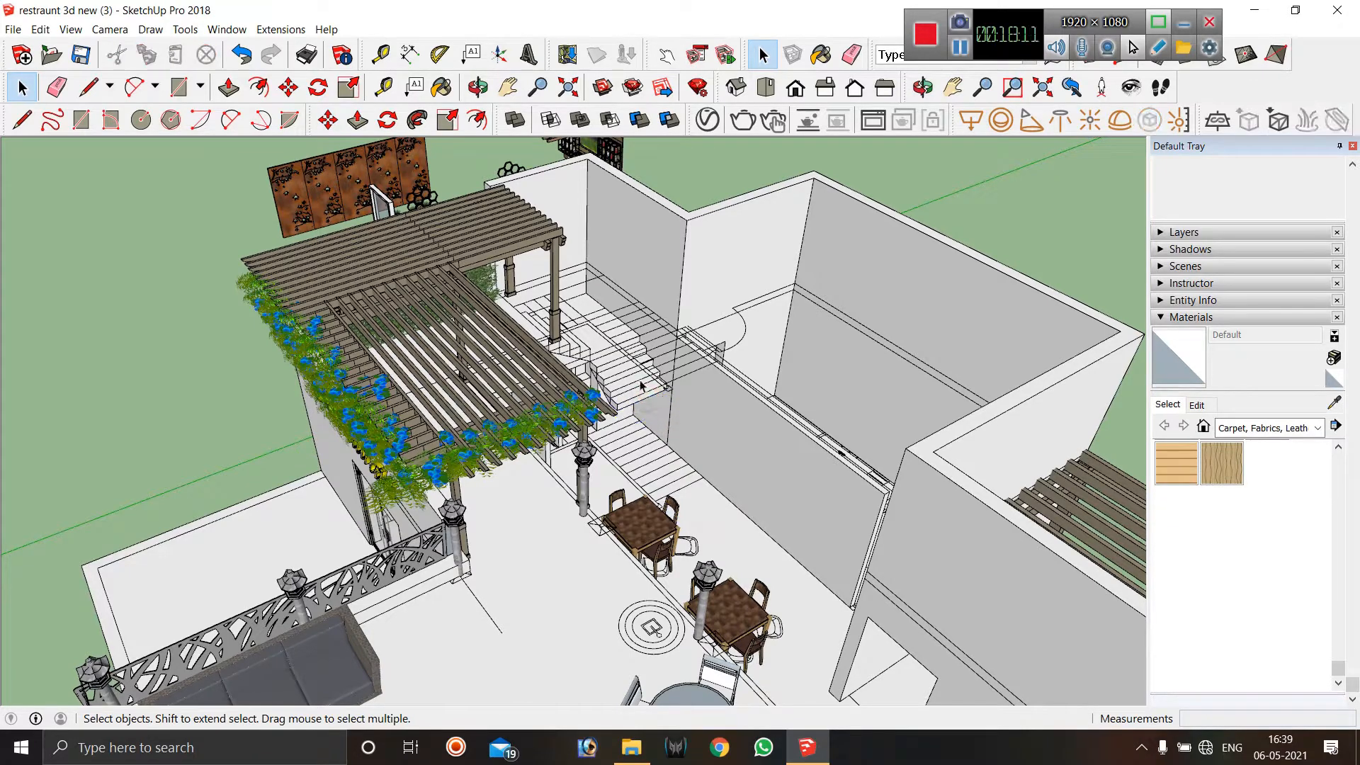
key(Delete)
click(587, 358)
click(894, 169)
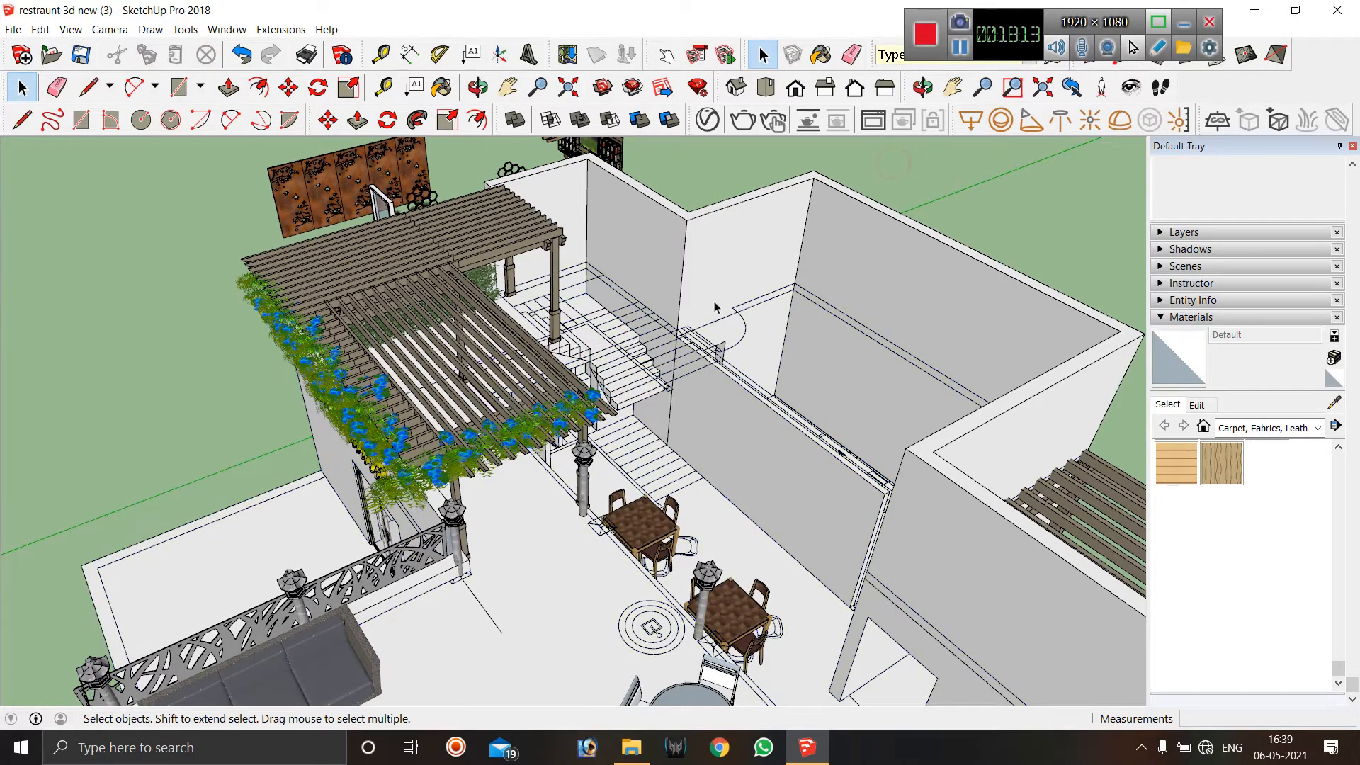
Delete the remaining upper steps of the plain flight one by one, up to the landing.
scroll(629, 401, up, 3)
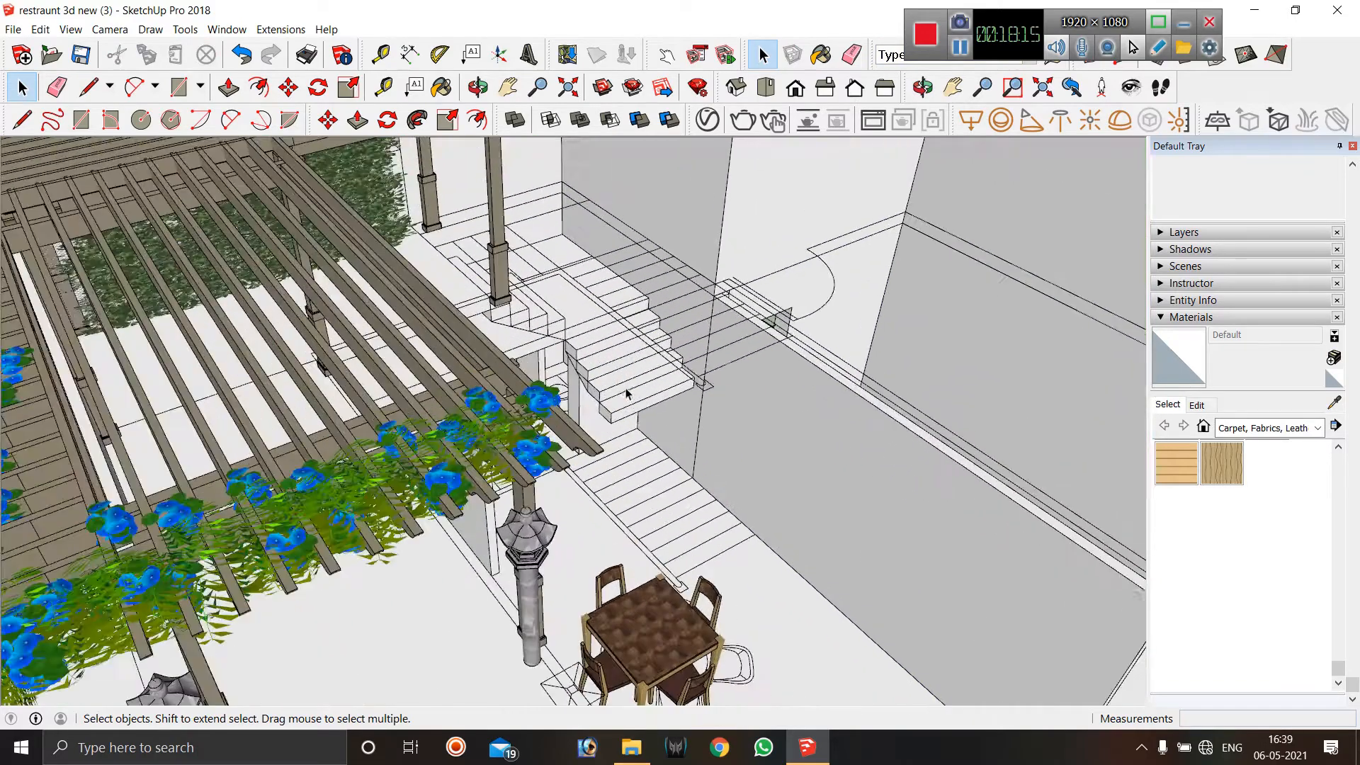
click(627, 409)
key(Delete)
click(609, 369)
key(Delete)
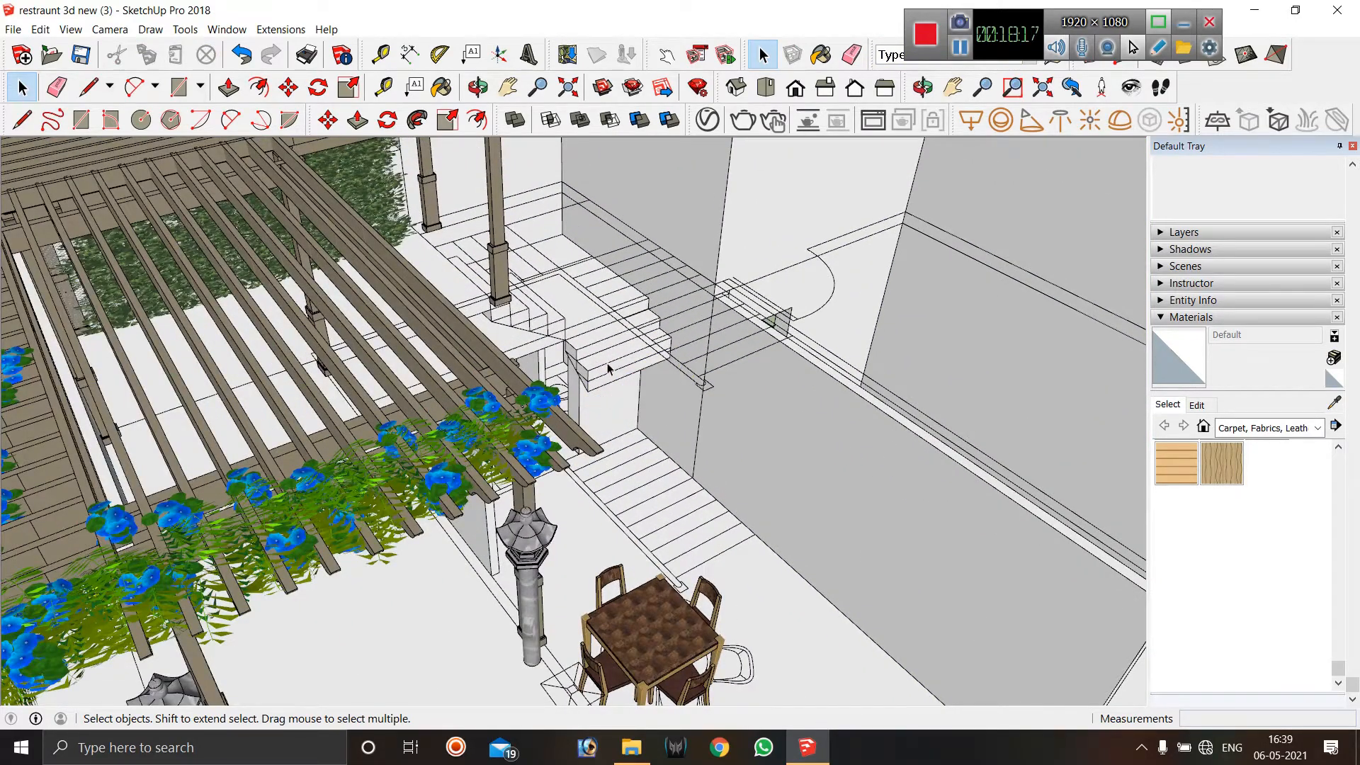
click(606, 374)
key(Delete)
click(599, 352)
key(Delete)
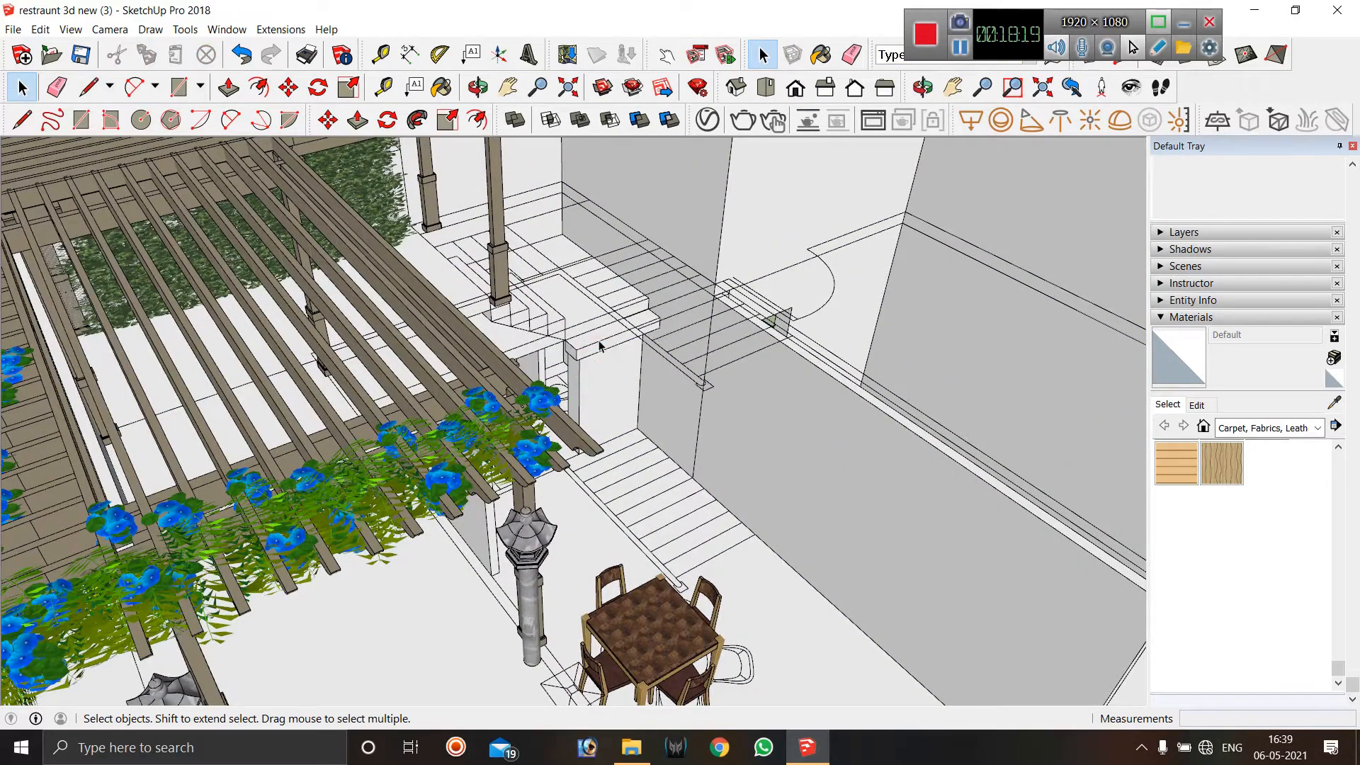
click(600, 341)
key(Delete)
Move the wooden staircase by its bottom tread's corner into the building, against the wall where the plain stairs stood.
scroll(827, 202, down, 6)
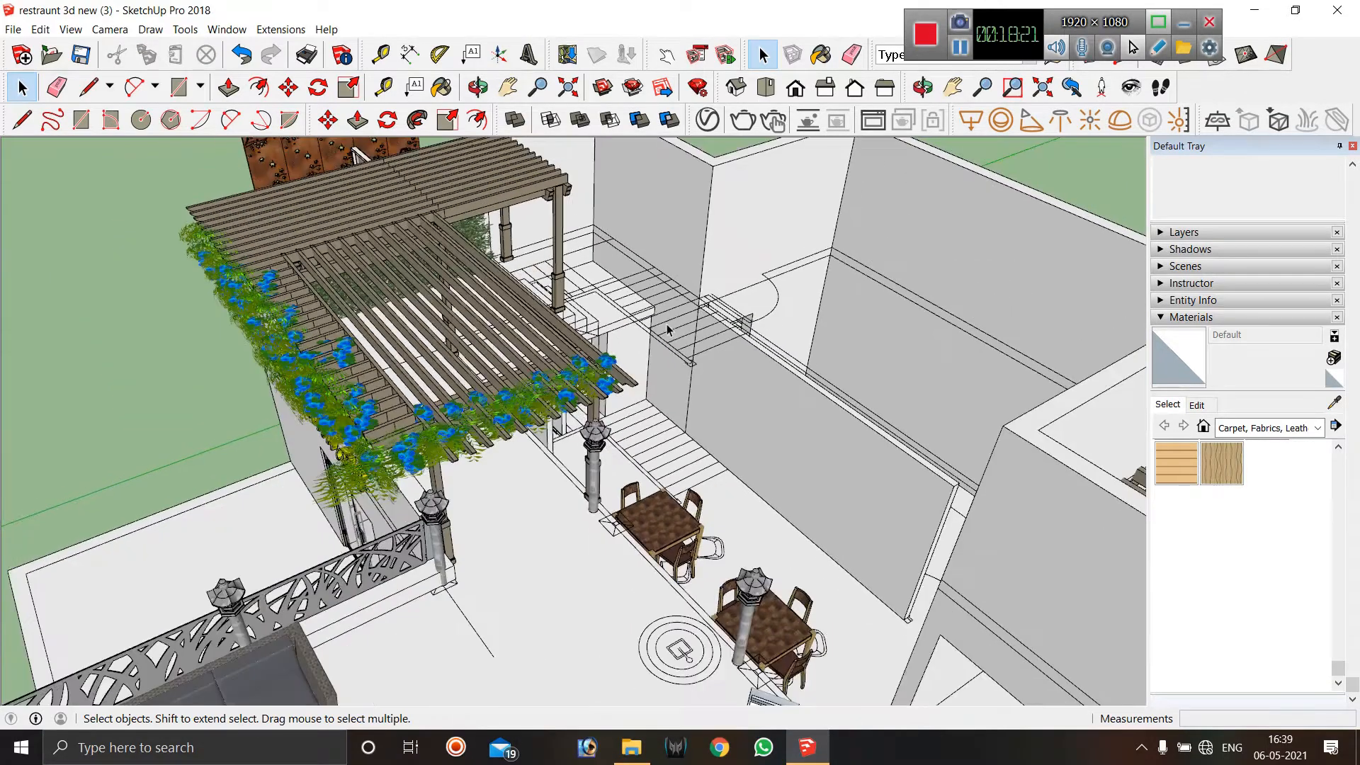
scroll(924, 152, down, 5)
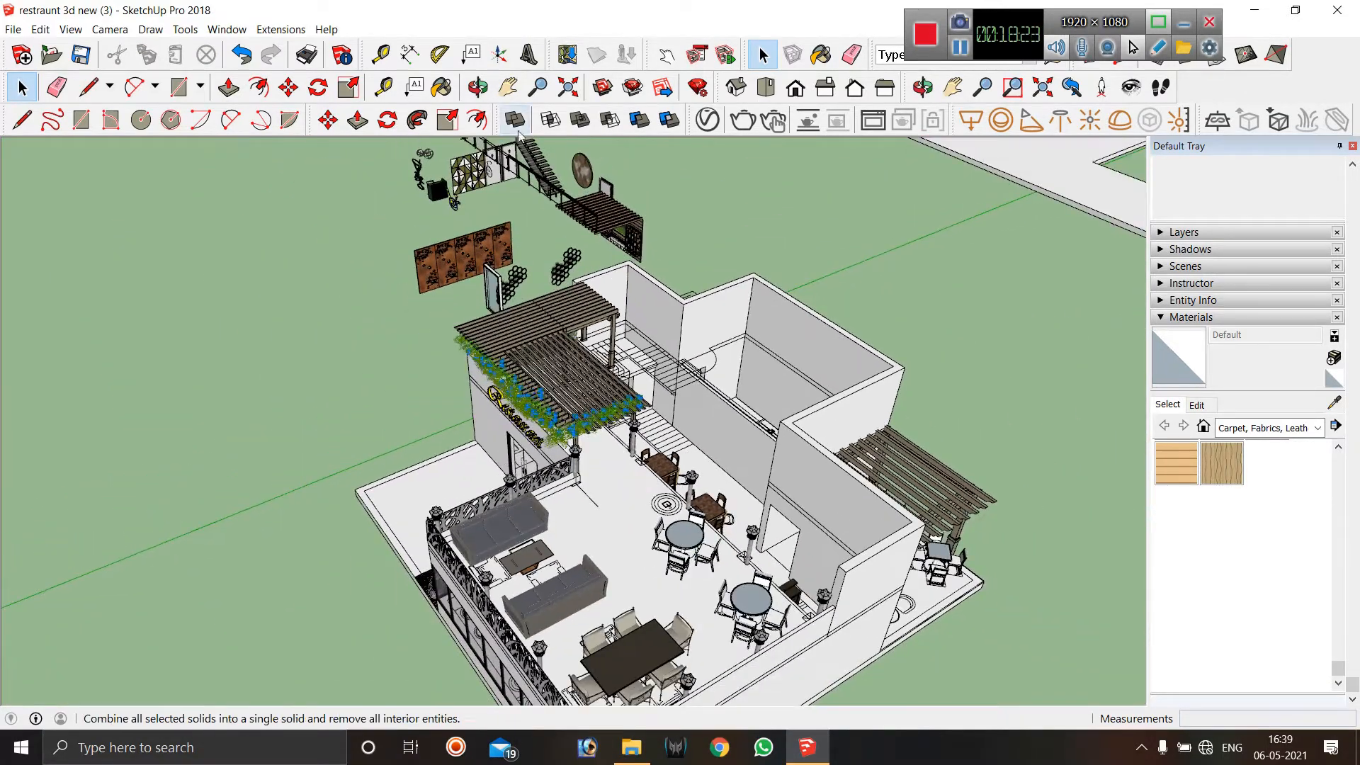
middle_drag(773, 184, 724, 218)
scroll(410, 216, down, 3)
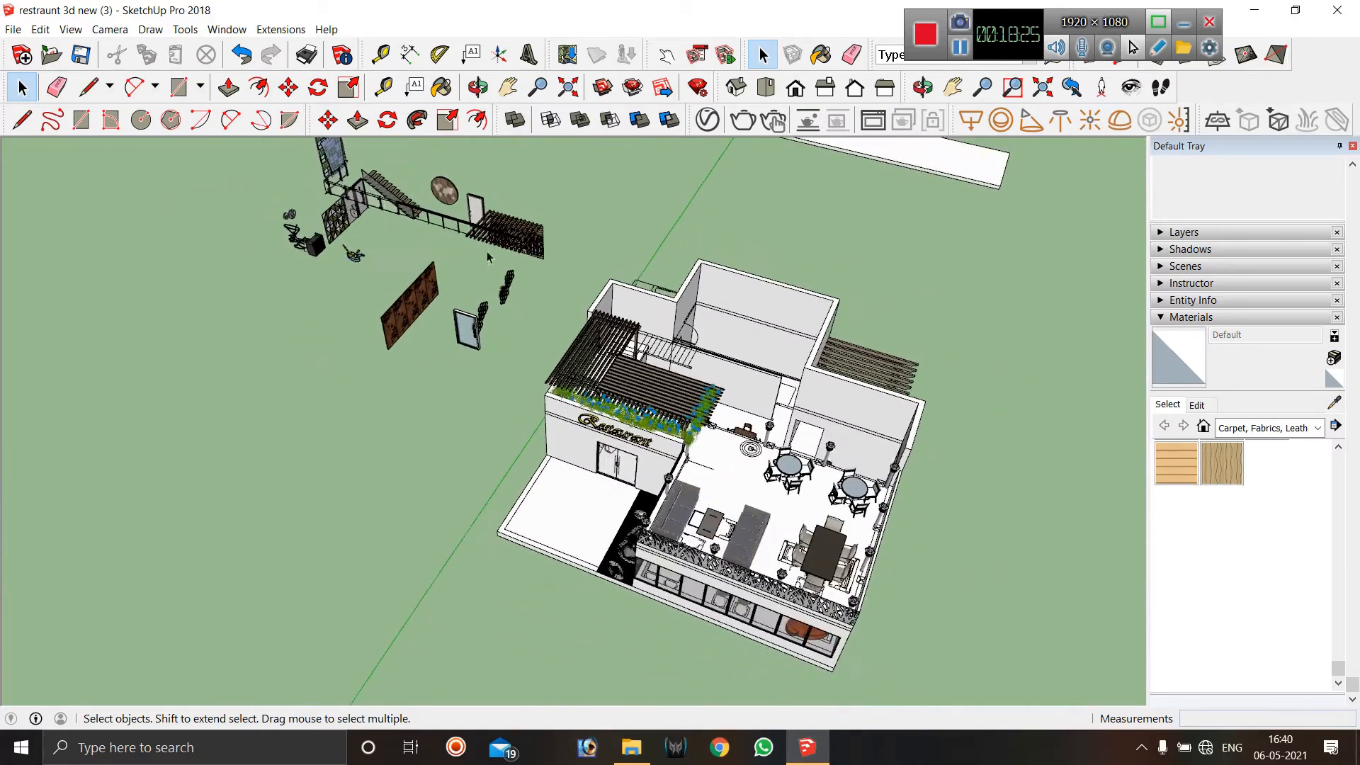
scroll(397, 174, up, 4)
scroll(395, 180, up, 6)
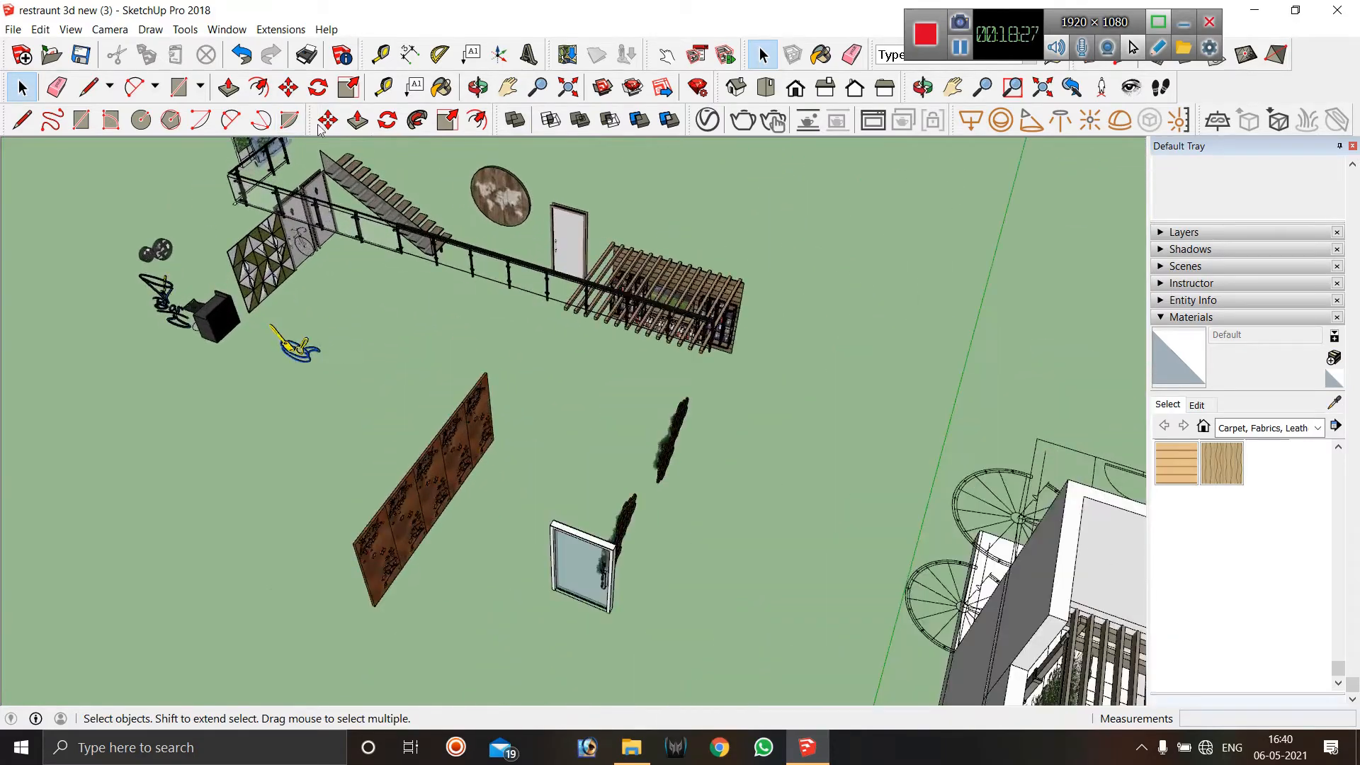
click(377, 206)
key(m)
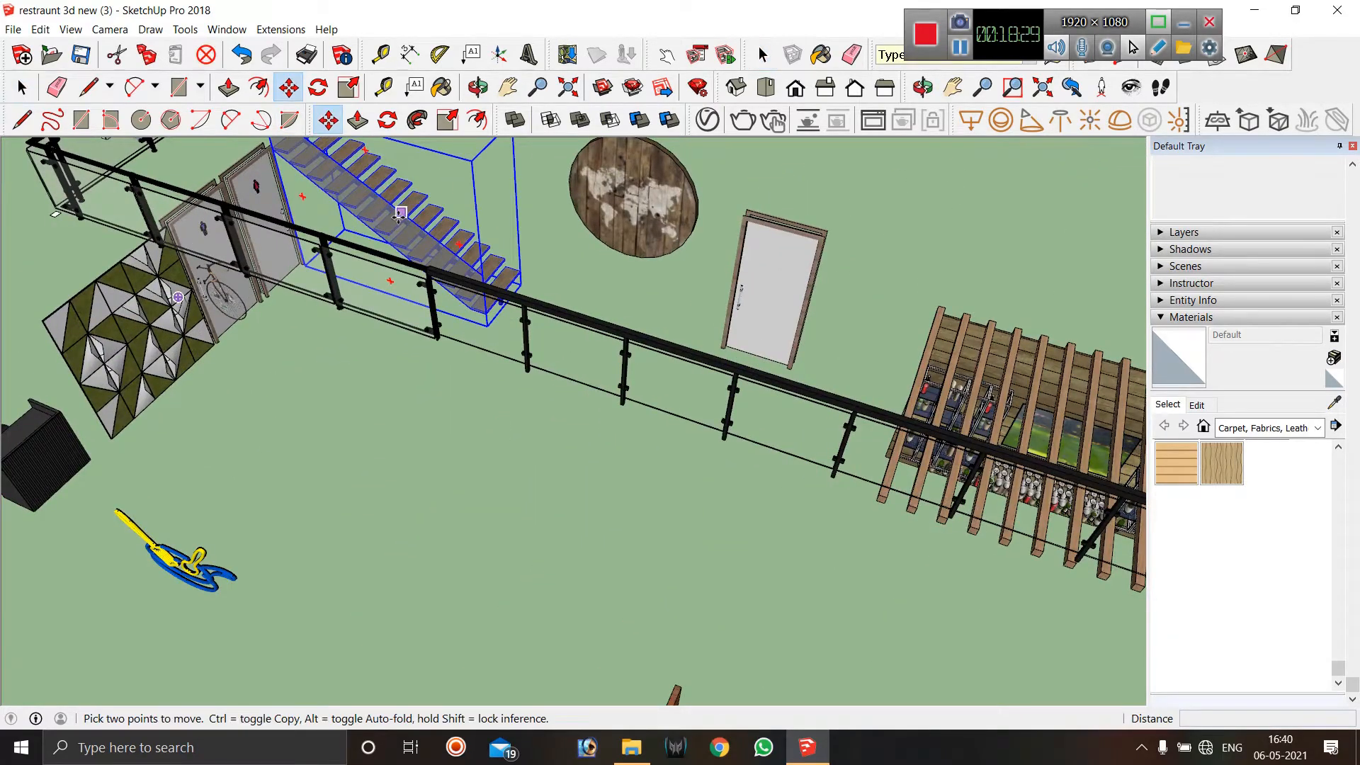
scroll(505, 301, up, 5)
middle_drag(504, 291, 668, 258)
scroll(714, 209, up, 6)
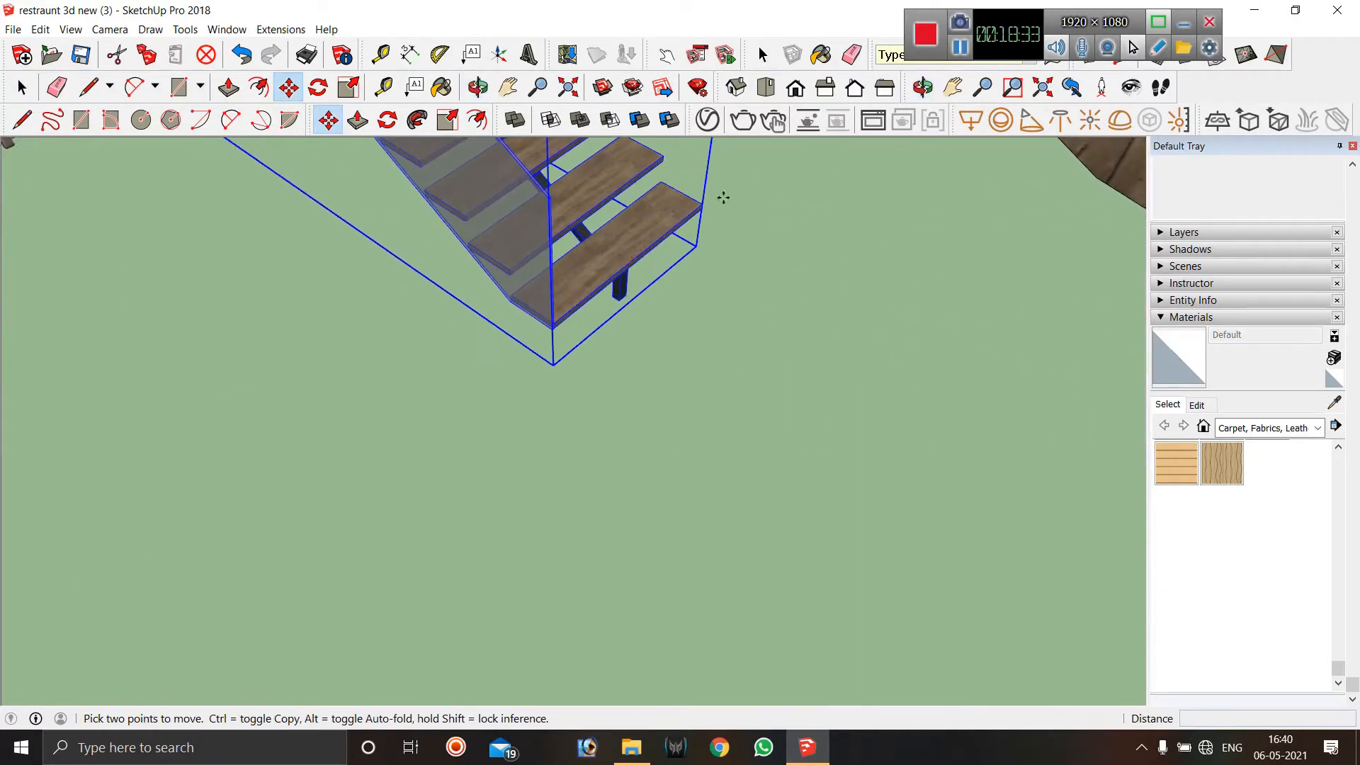
scroll(719, 211, up, 2)
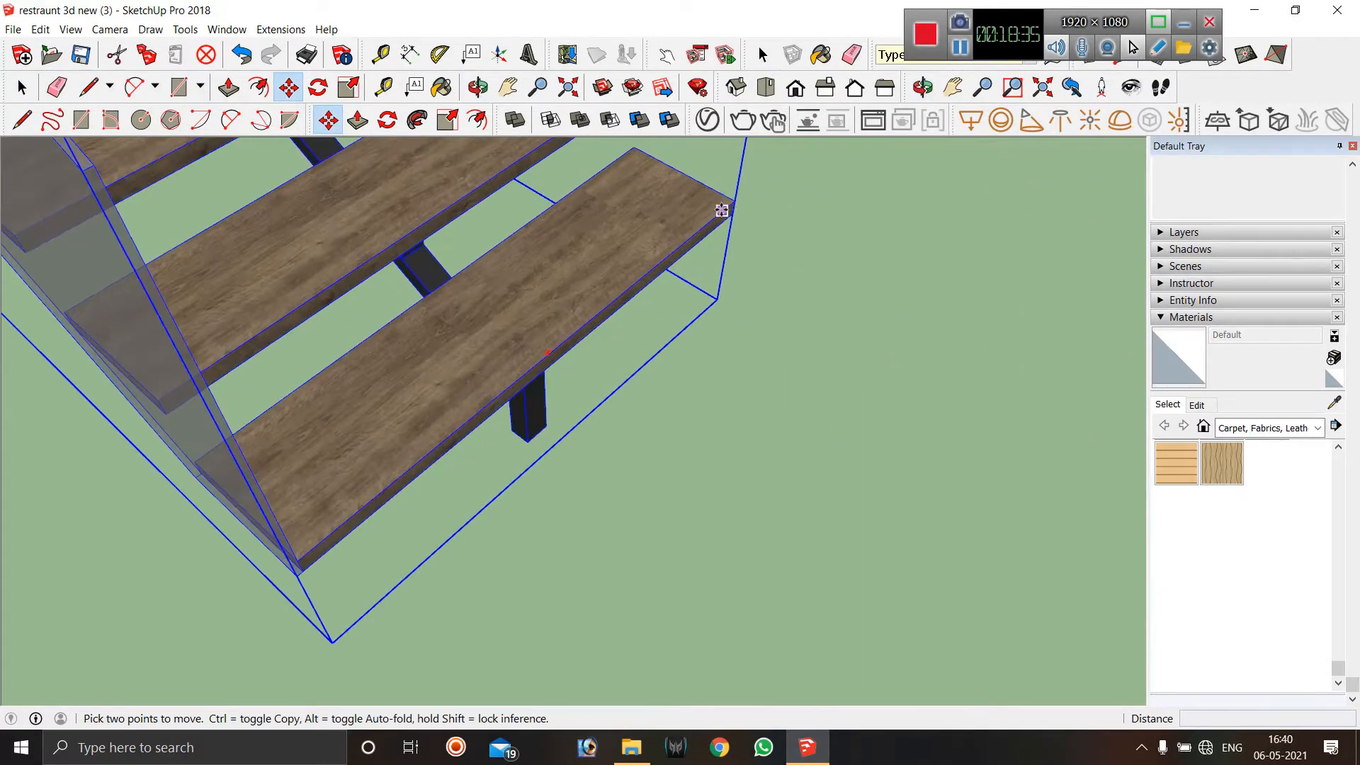
click(735, 200)
scroll(735, 200, down, 10)
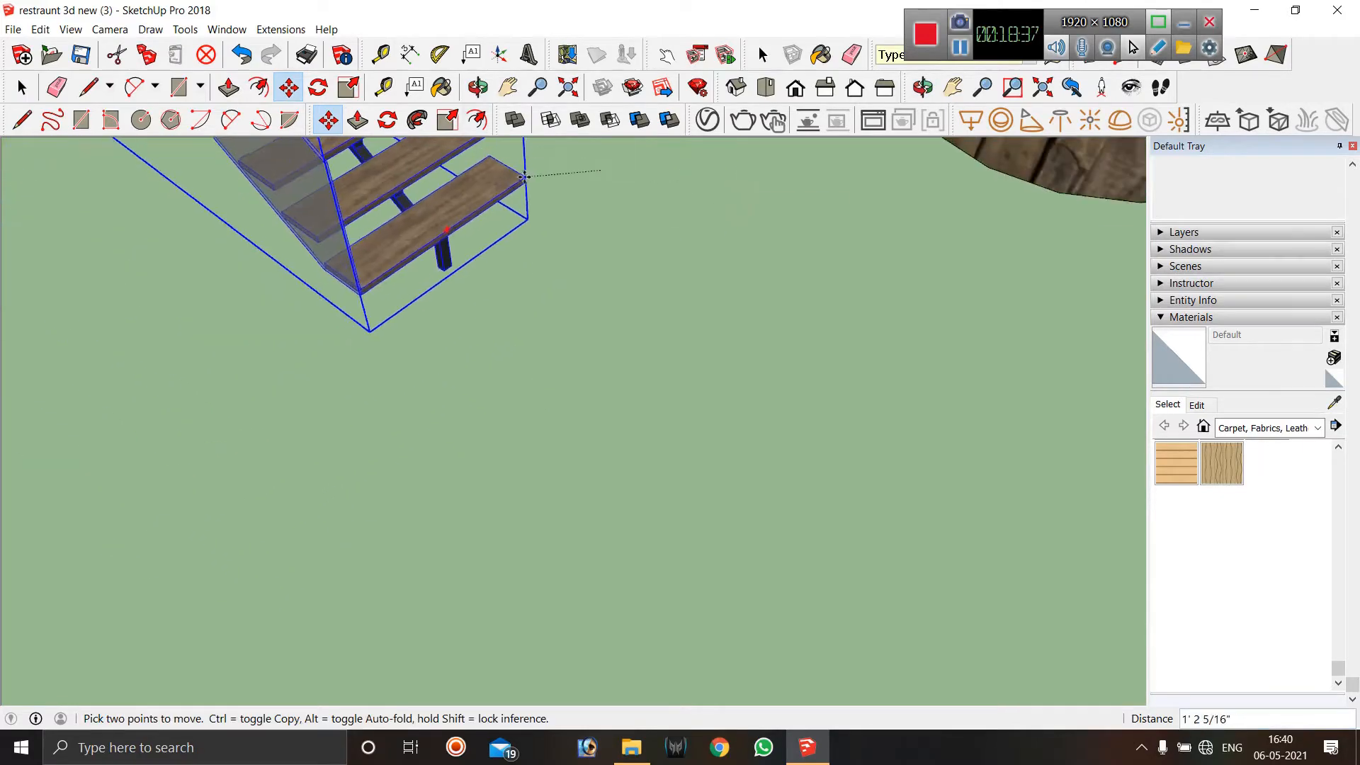
scroll(512, 187, down, 3)
middle_drag(512, 186, 542, 220)
scroll(524, 227, down, 1)
scroll(896, 599, up, 4)
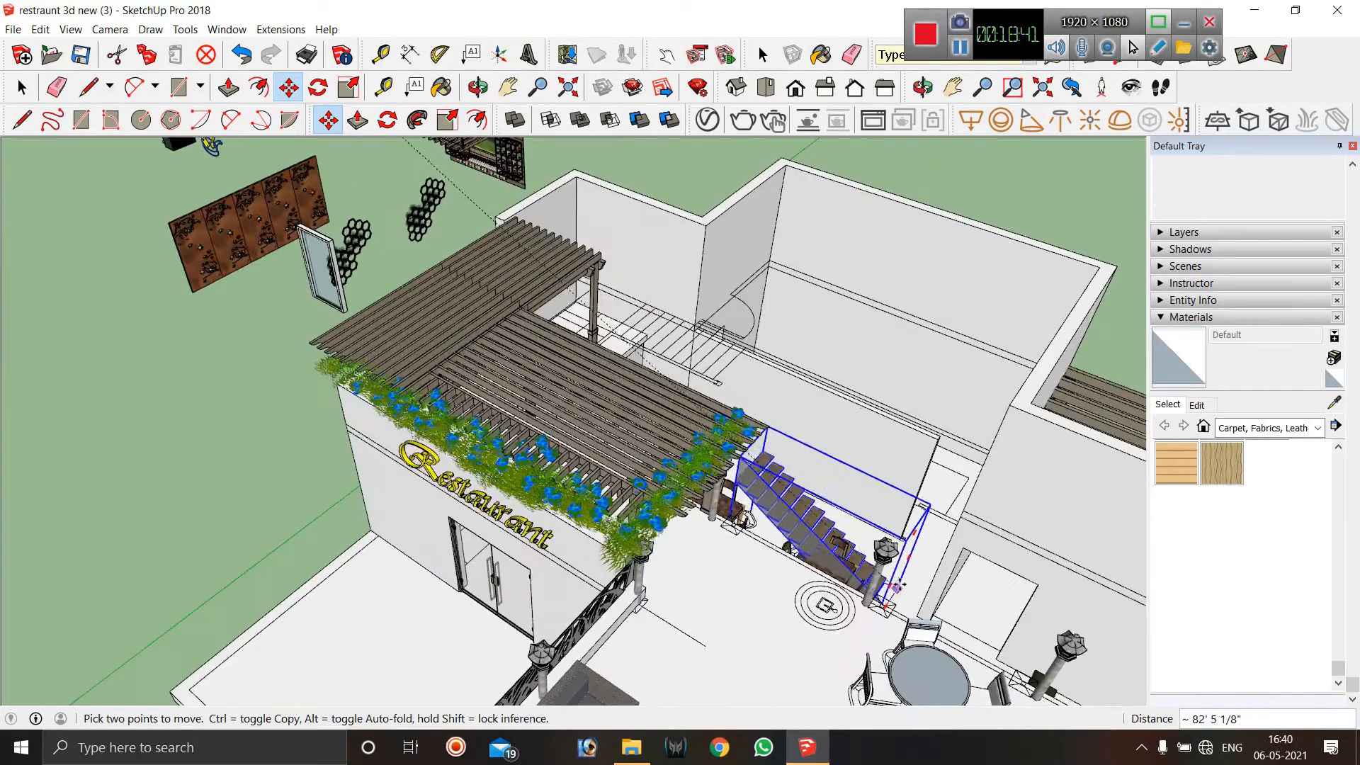
middle_drag(895, 589, 663, 531)
scroll(742, 479, up, 5)
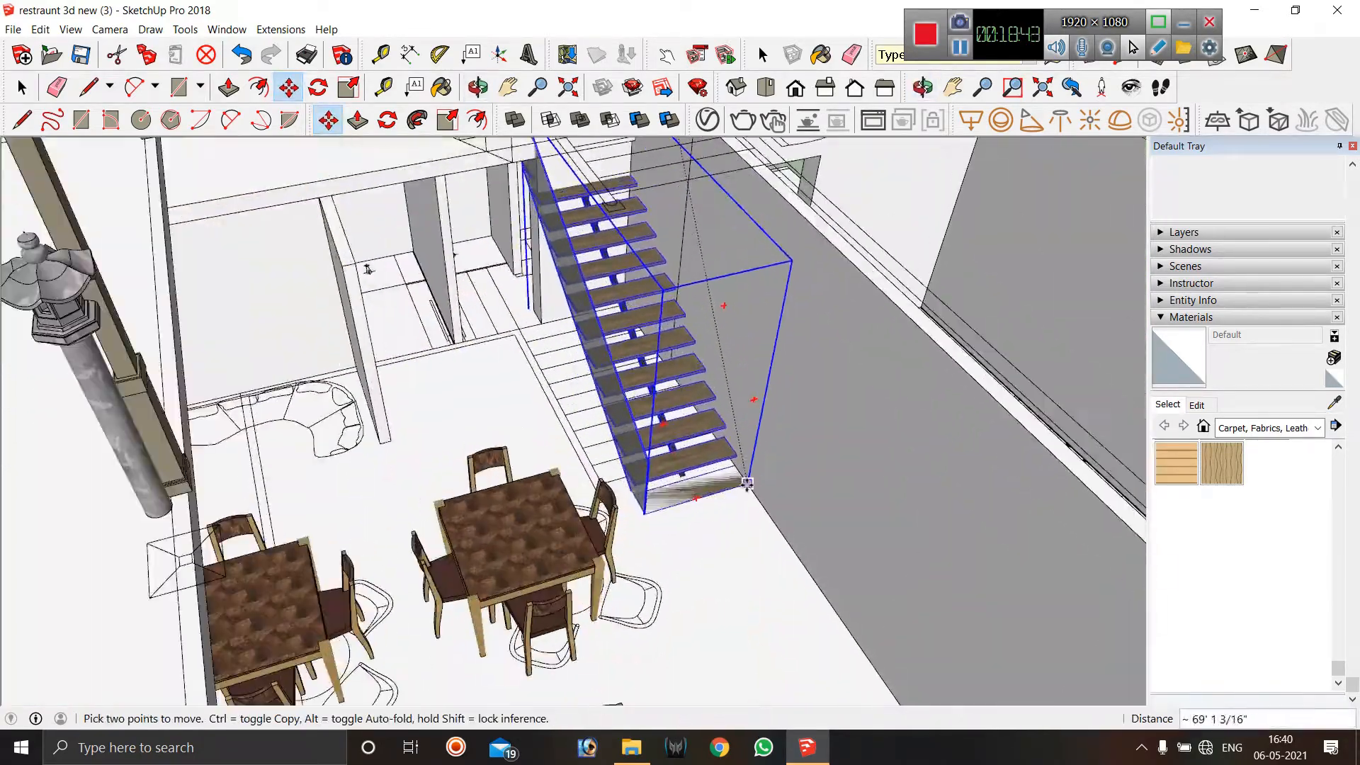
middle_drag(784, 537, 836, 538)
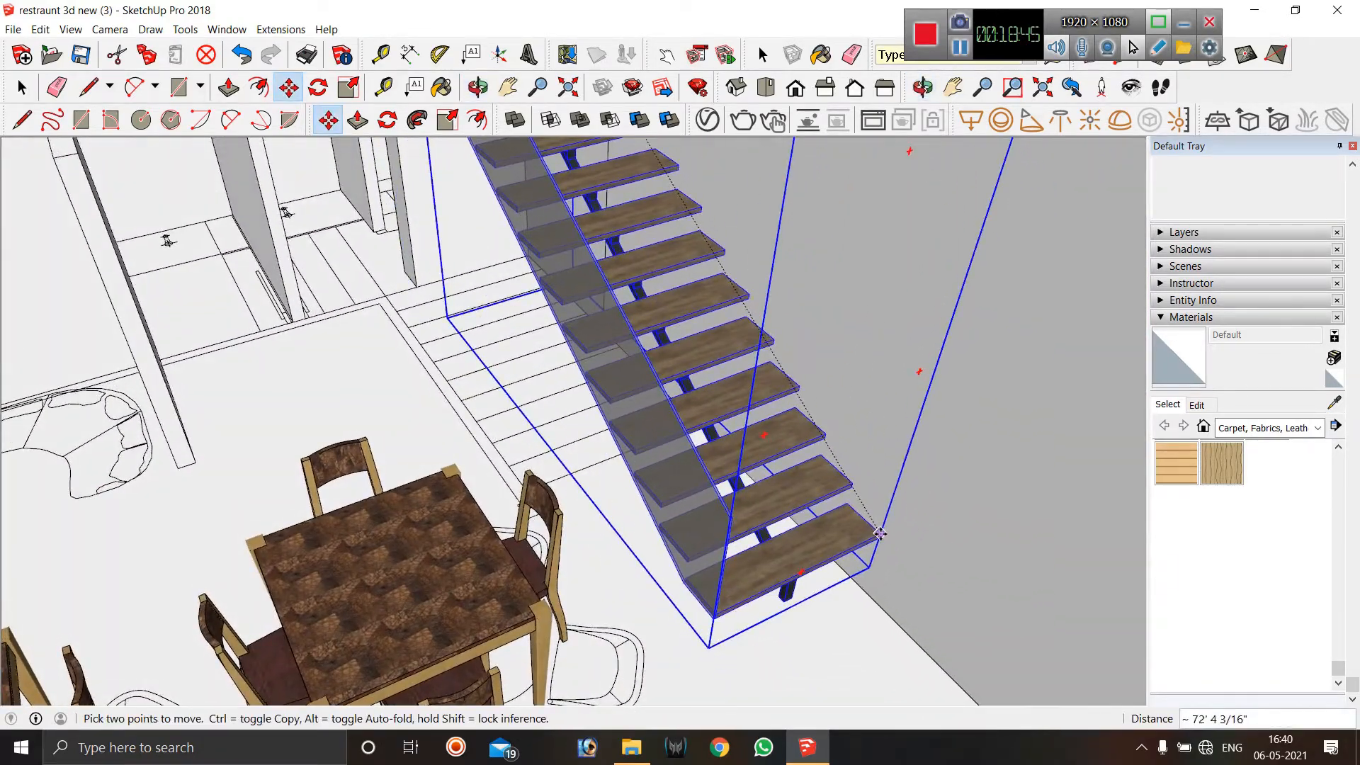
Shift the wooden staircase until its top tread's back corner meets the landing edge at the wall, and clear the selection.
scroll(878, 637, down, 3)
scroll(608, 283, up, 3)
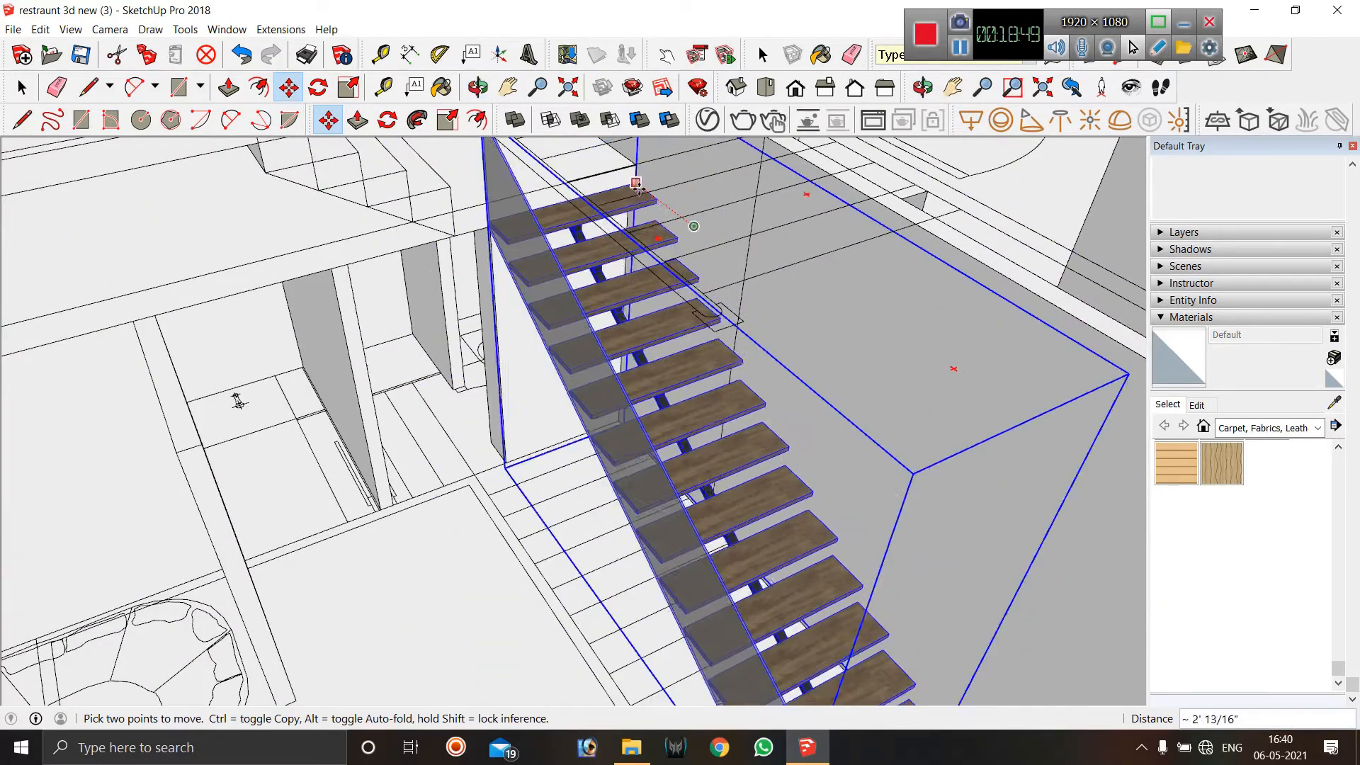
scroll(636, 188, up, 6)
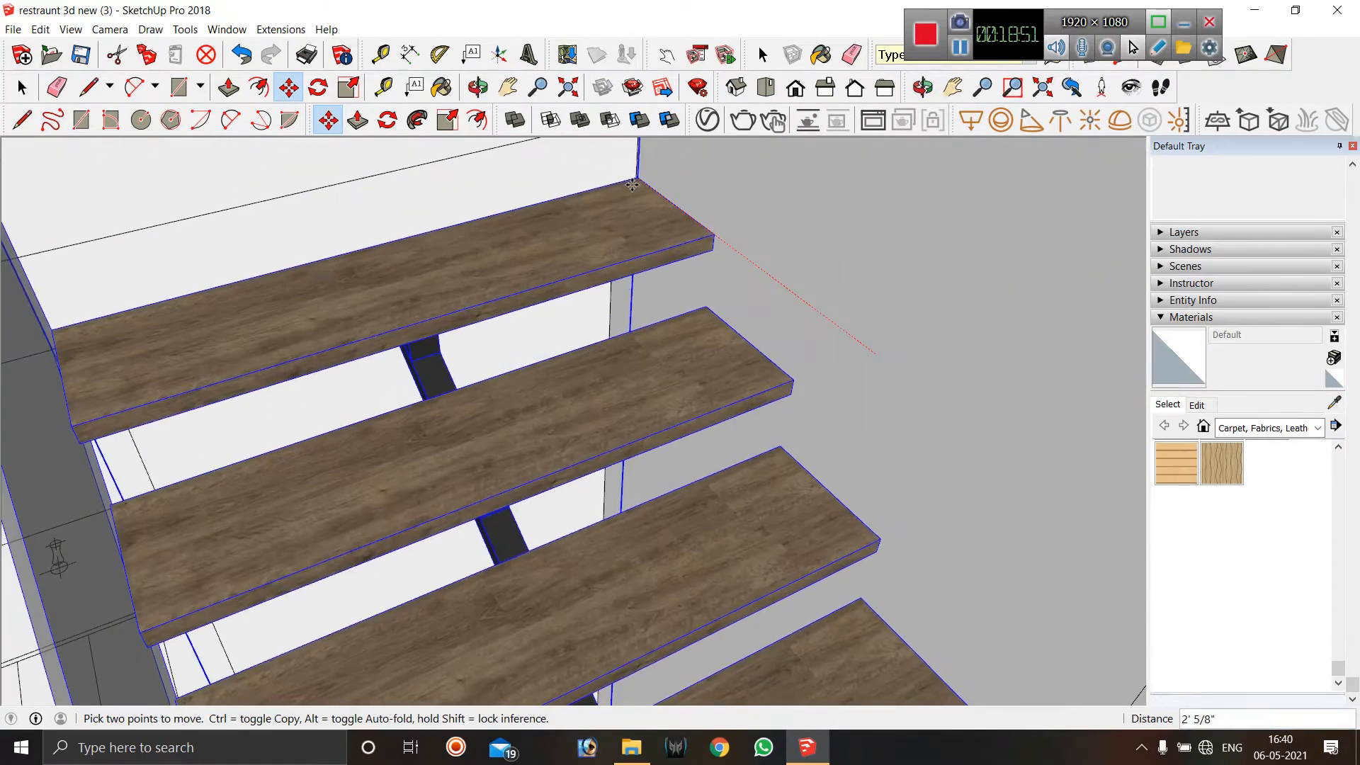
scroll(612, 203, up, 5)
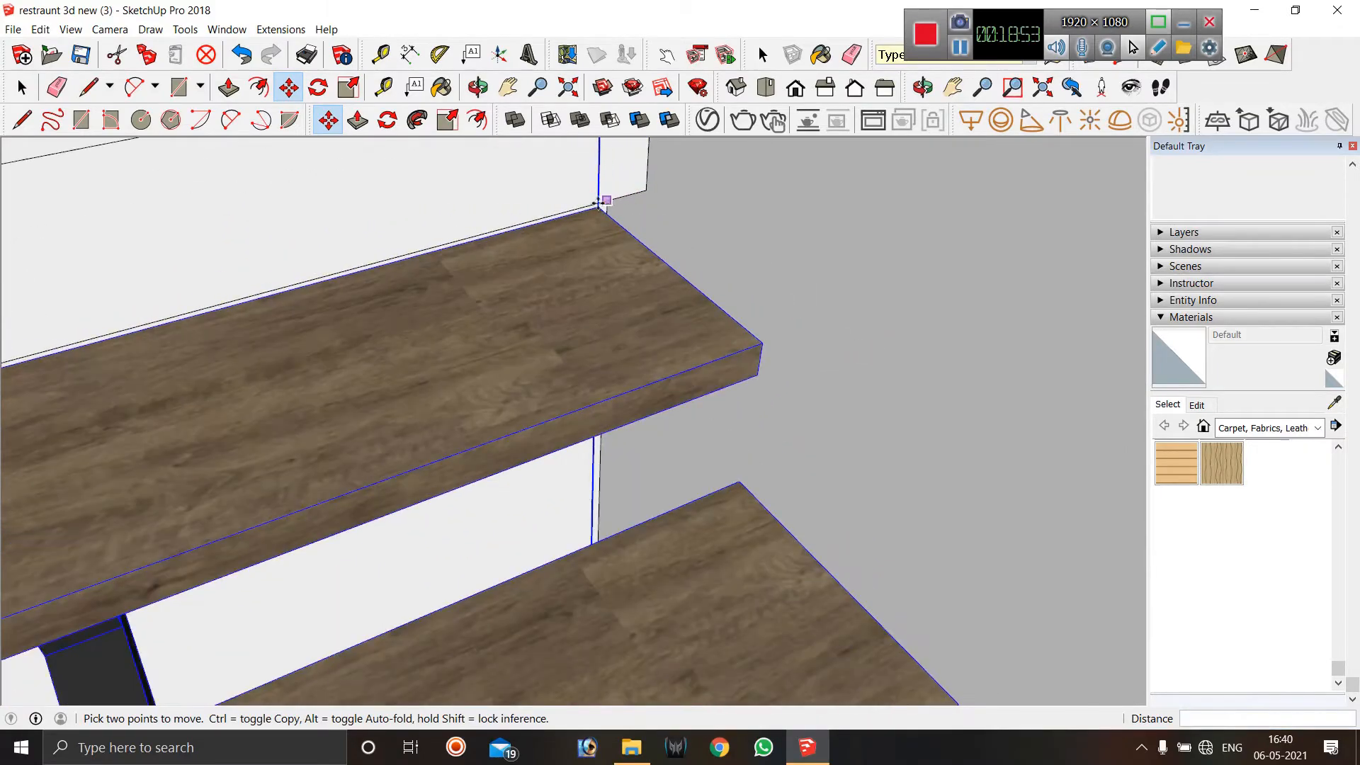
scroll(610, 199, down, 3)
scroll(623, 202, up, 1)
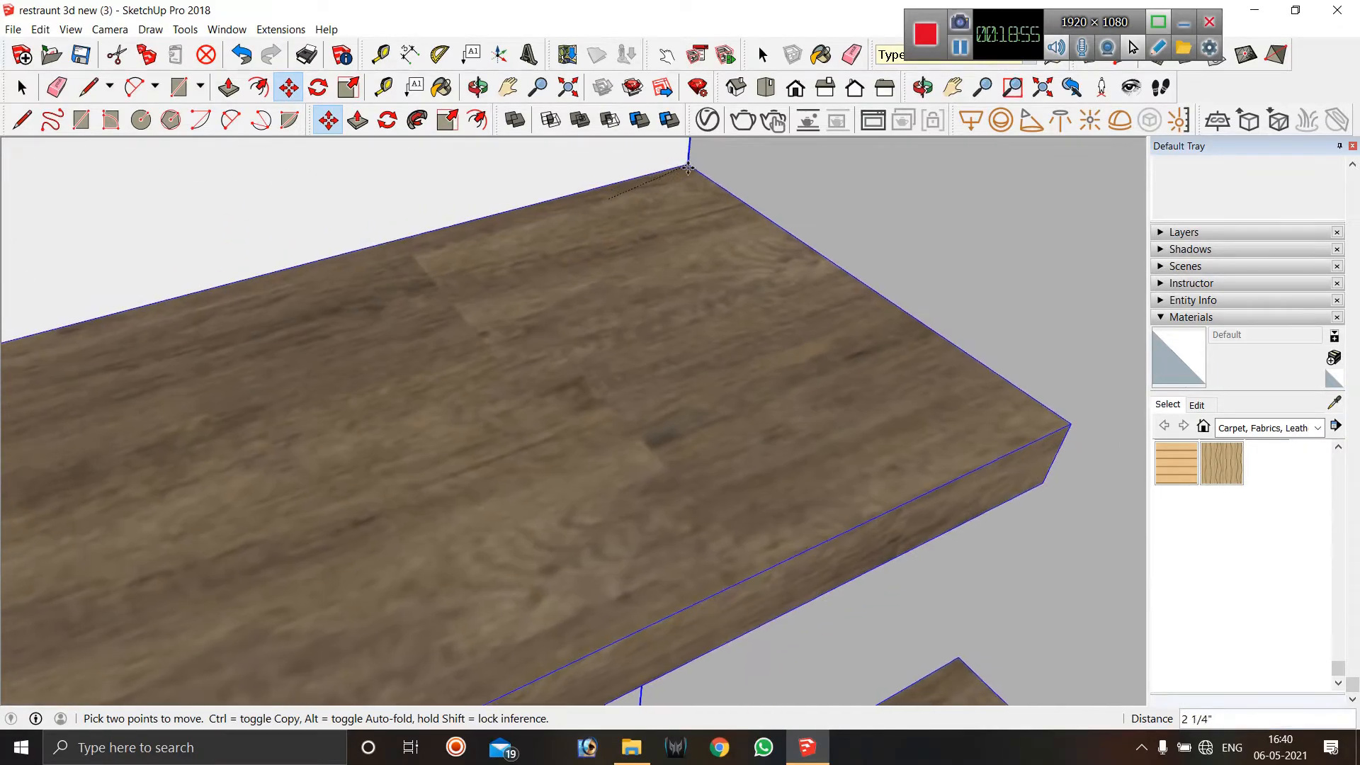
scroll(636, 205, down, 3)
scroll(666, 185, down, 8)
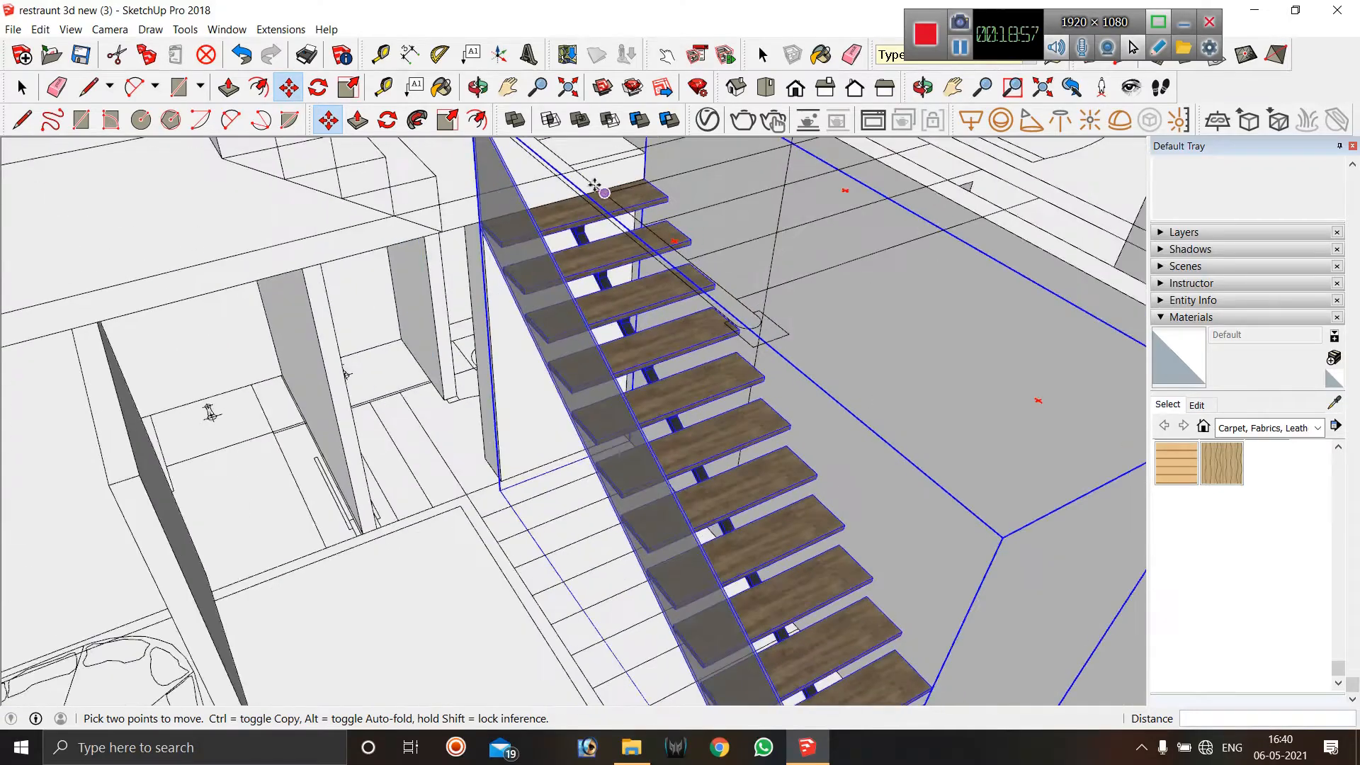
middle_drag(615, 377, 606, 407)
scroll(606, 397, down, 4)
scroll(791, 380, down, 8)
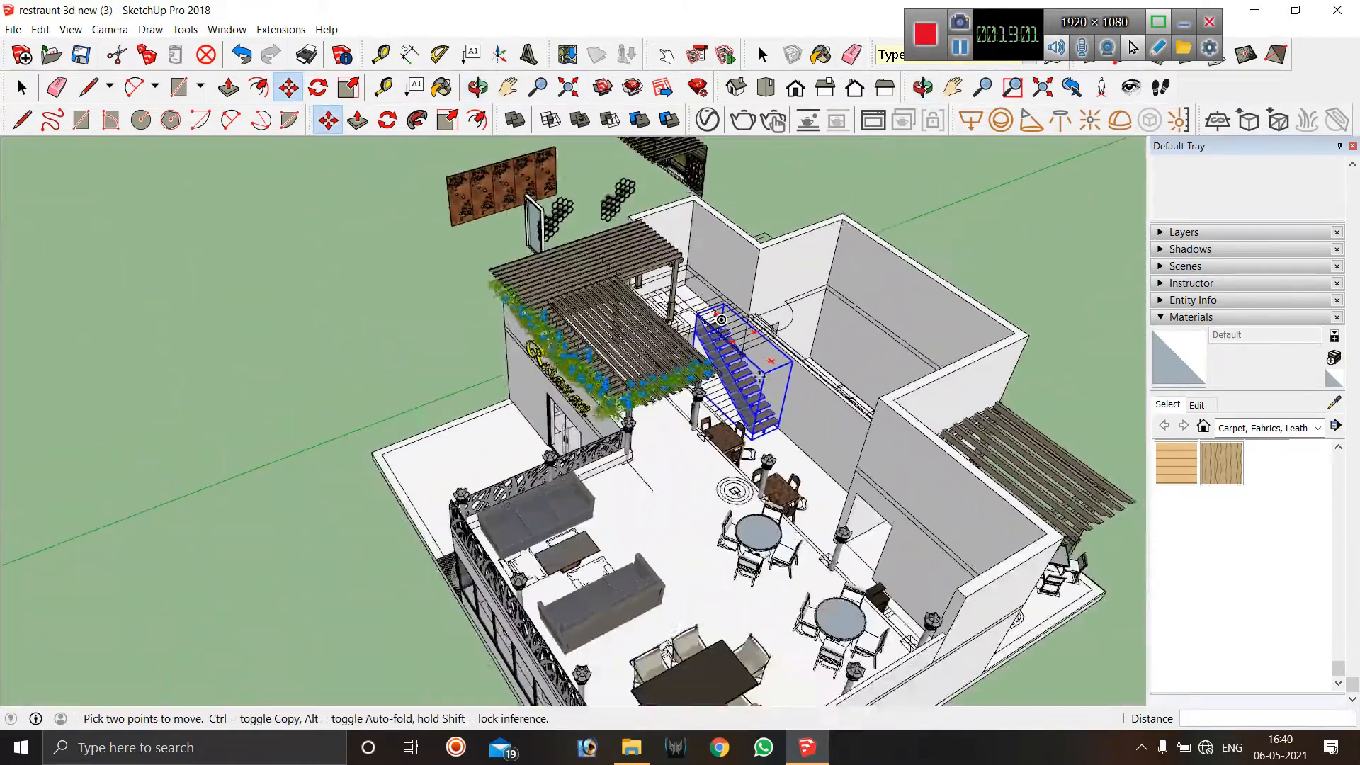
middle_drag(792, 381, 779, 304)
key(space)
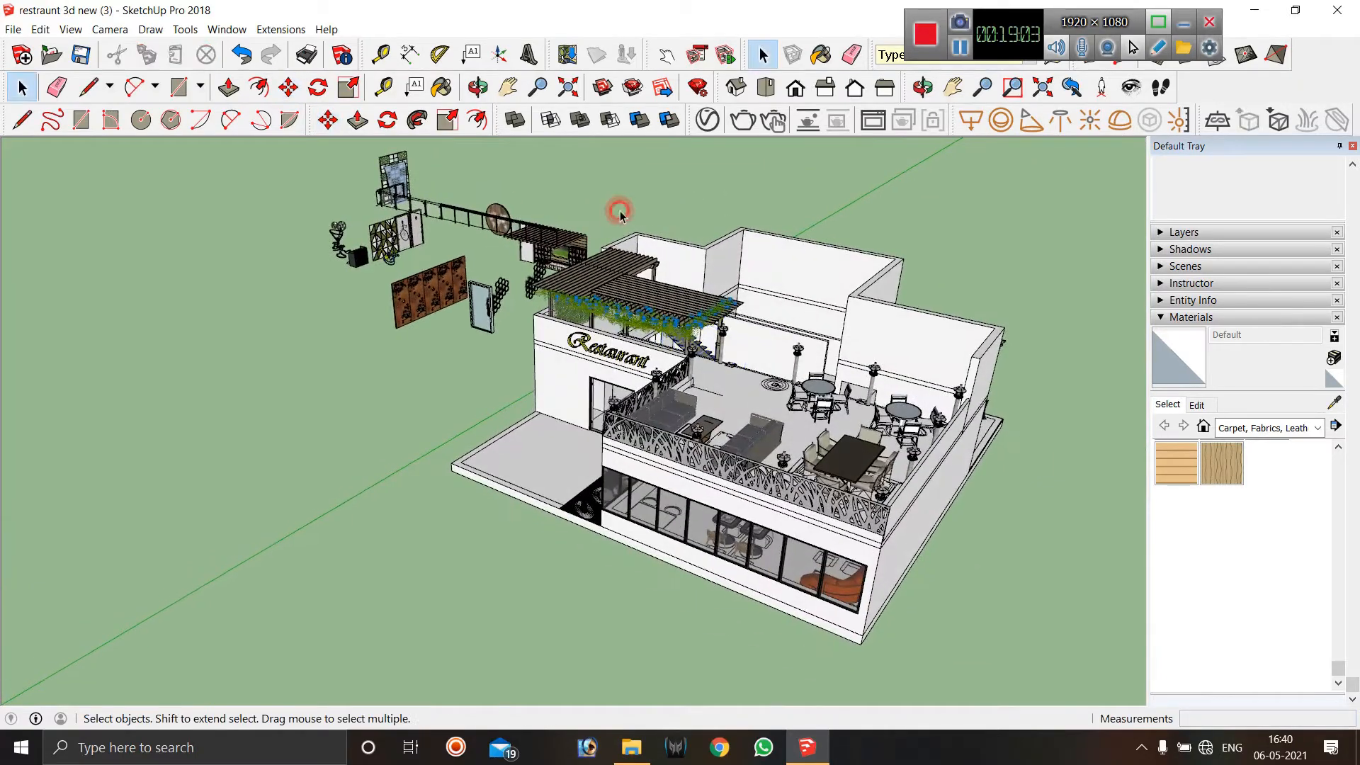
Examine the slatted-roof shelving unit outside the building from several angles and check how its parts are grouped.
scroll(546, 241, up, 6)
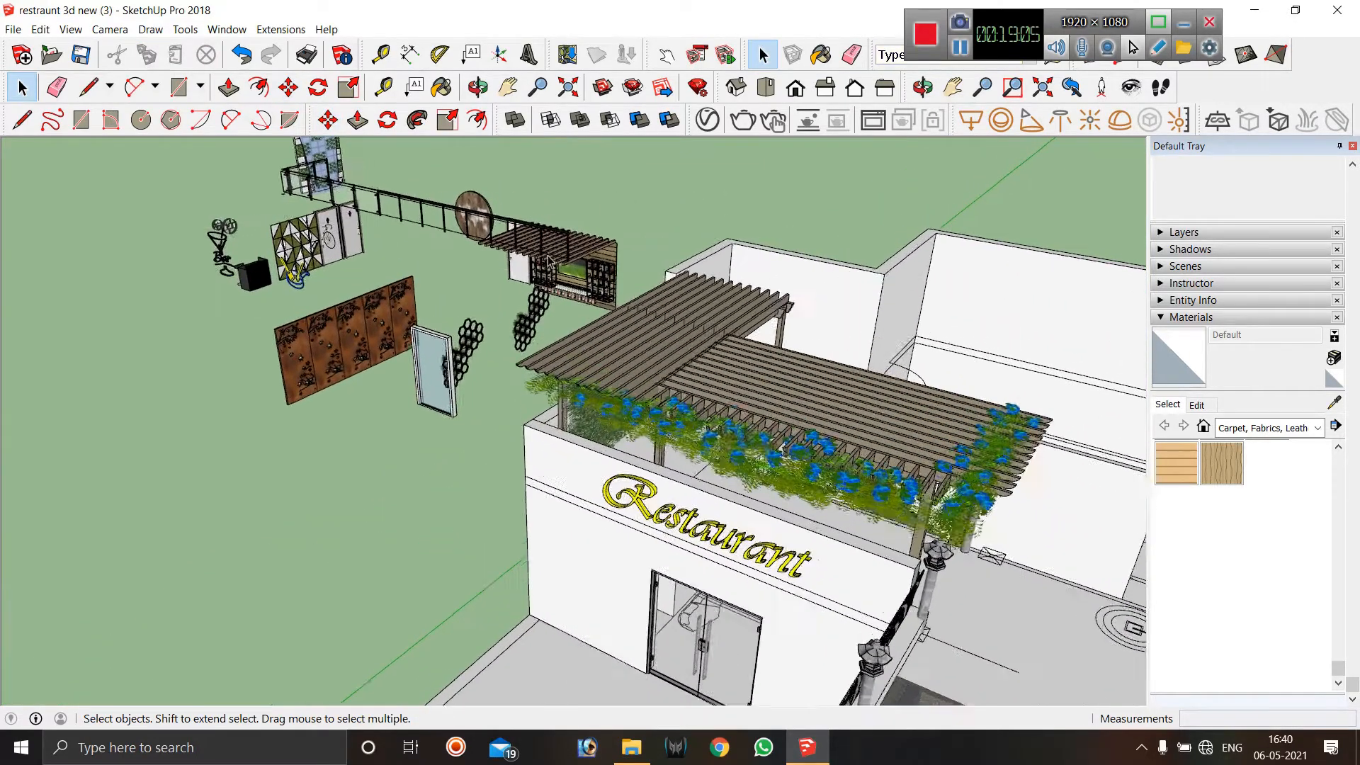
scroll(609, 248, up, 5)
middle_drag(609, 248, 717, 406)
scroll(473, 363, down, 3)
middle_drag(474, 363, 641, 231)
middle_drag(518, 391, 438, 514)
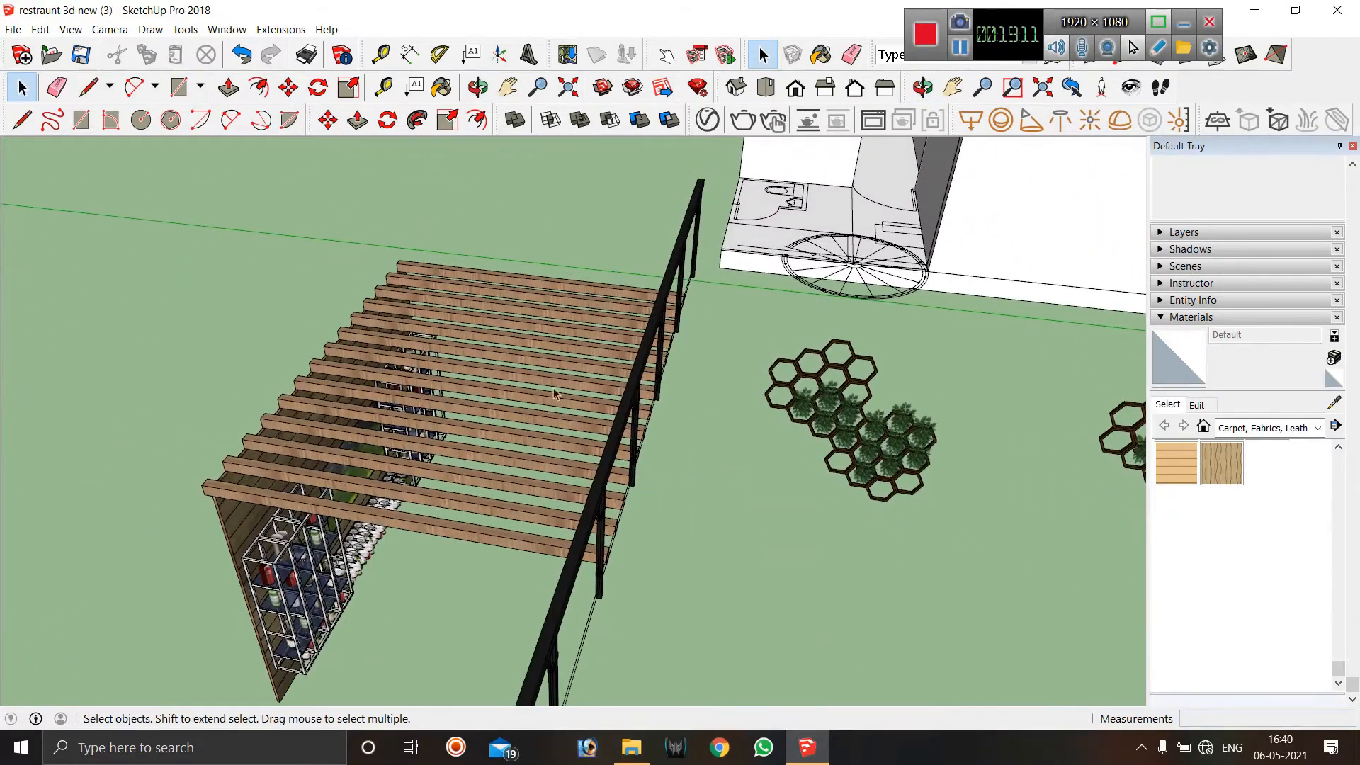
mouse_move(447, 406)
middle_down()
mouse_move(386, 379)
mouse_move(410, 388)
mouse_move(414, 441)
mouse_move(432, 418)
middle_up()
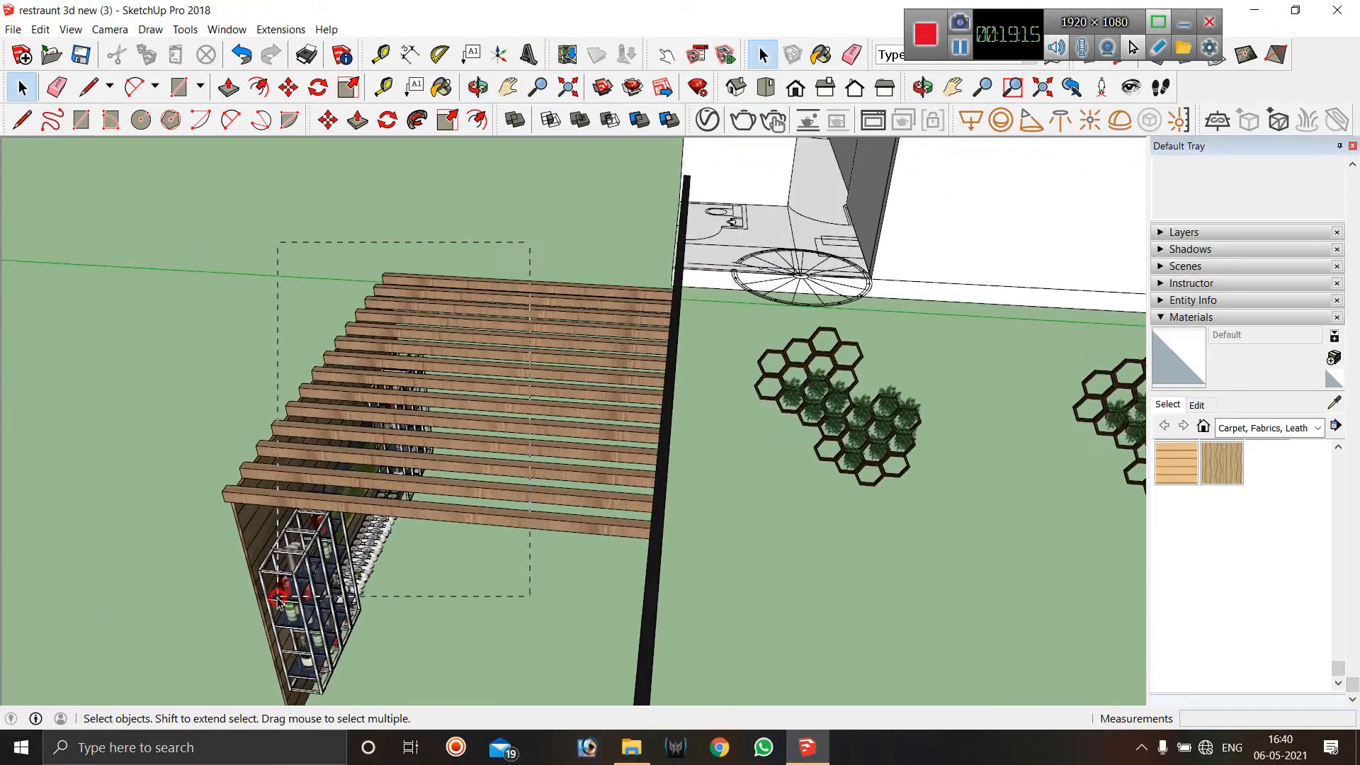
drag(180, 631, 180, 631)
shift+middle_drag(507, 138, 507, 147)
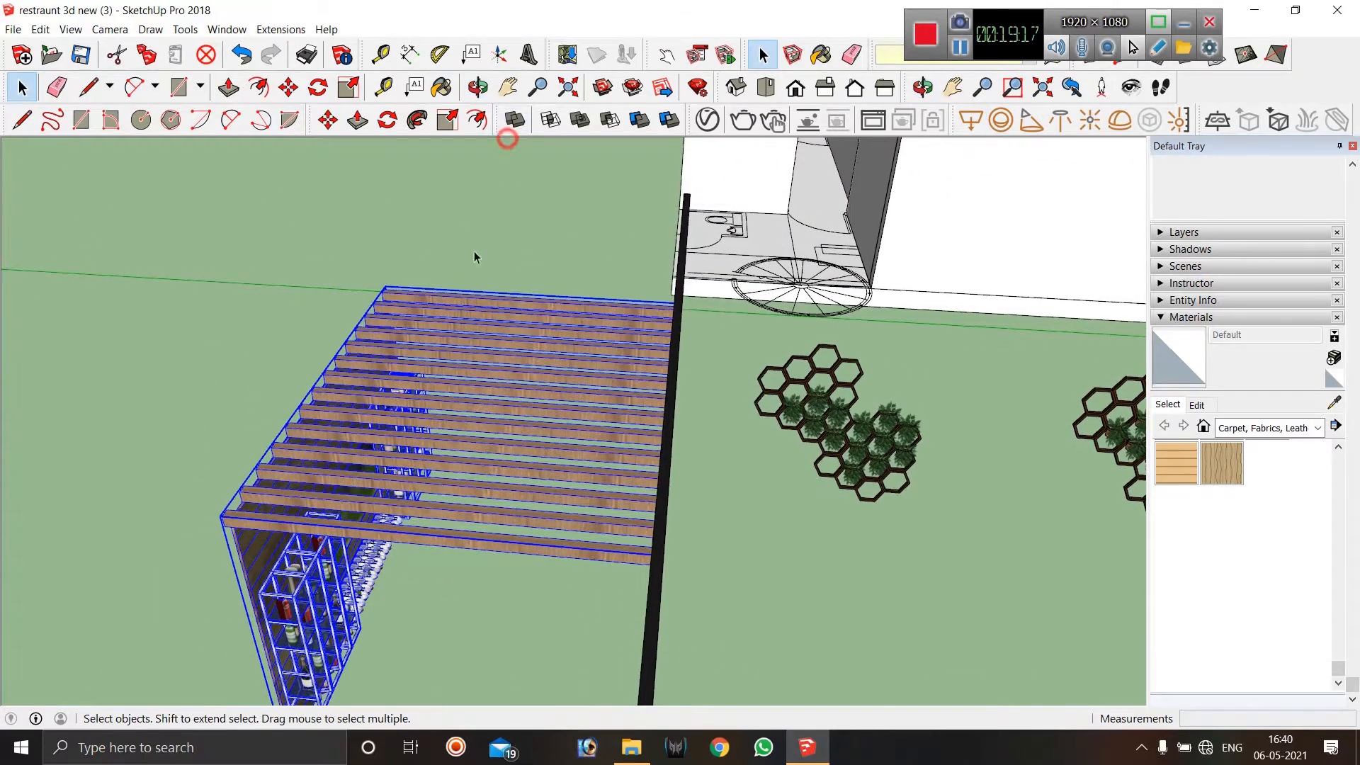
click(507, 289)
middle_drag(508, 287, 460, 351)
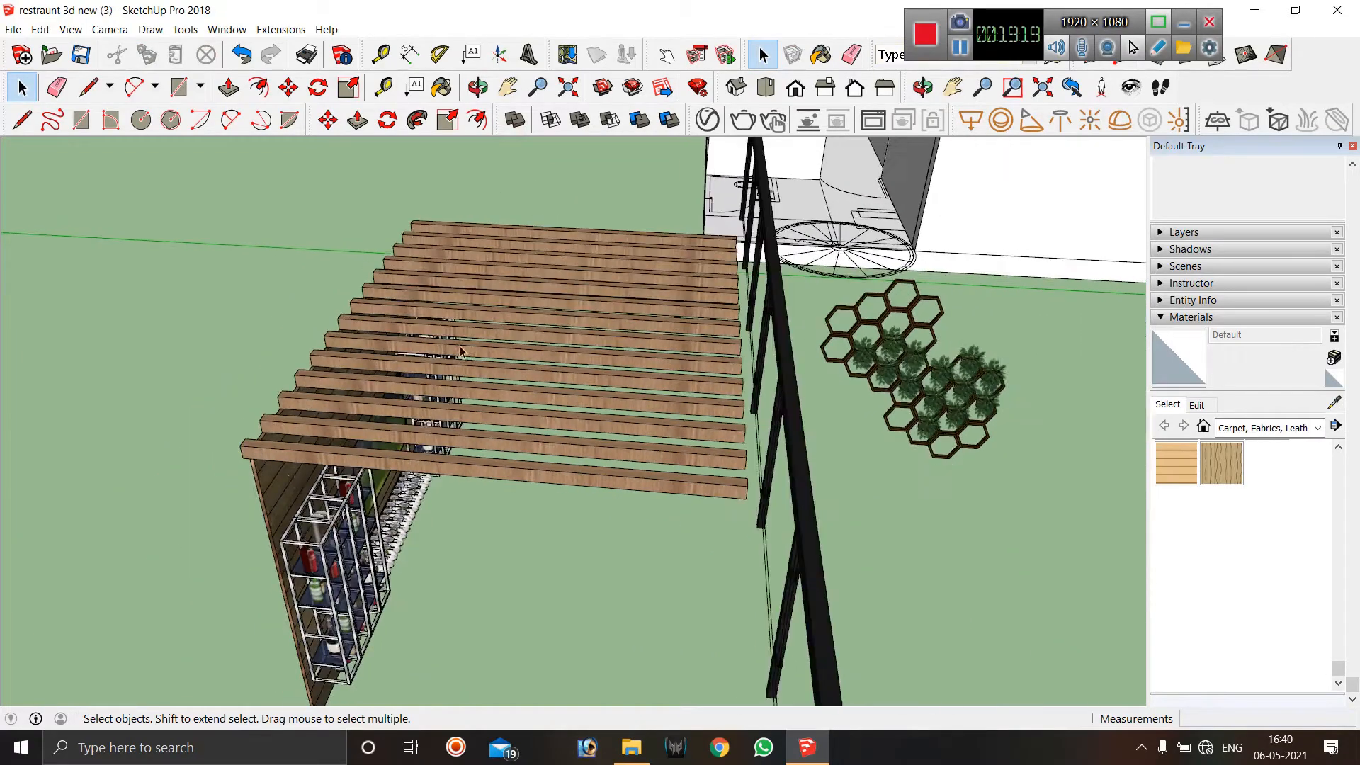
click(302, 460)
scroll(530, 184, down, 5)
scroll(515, 298, up, 4)
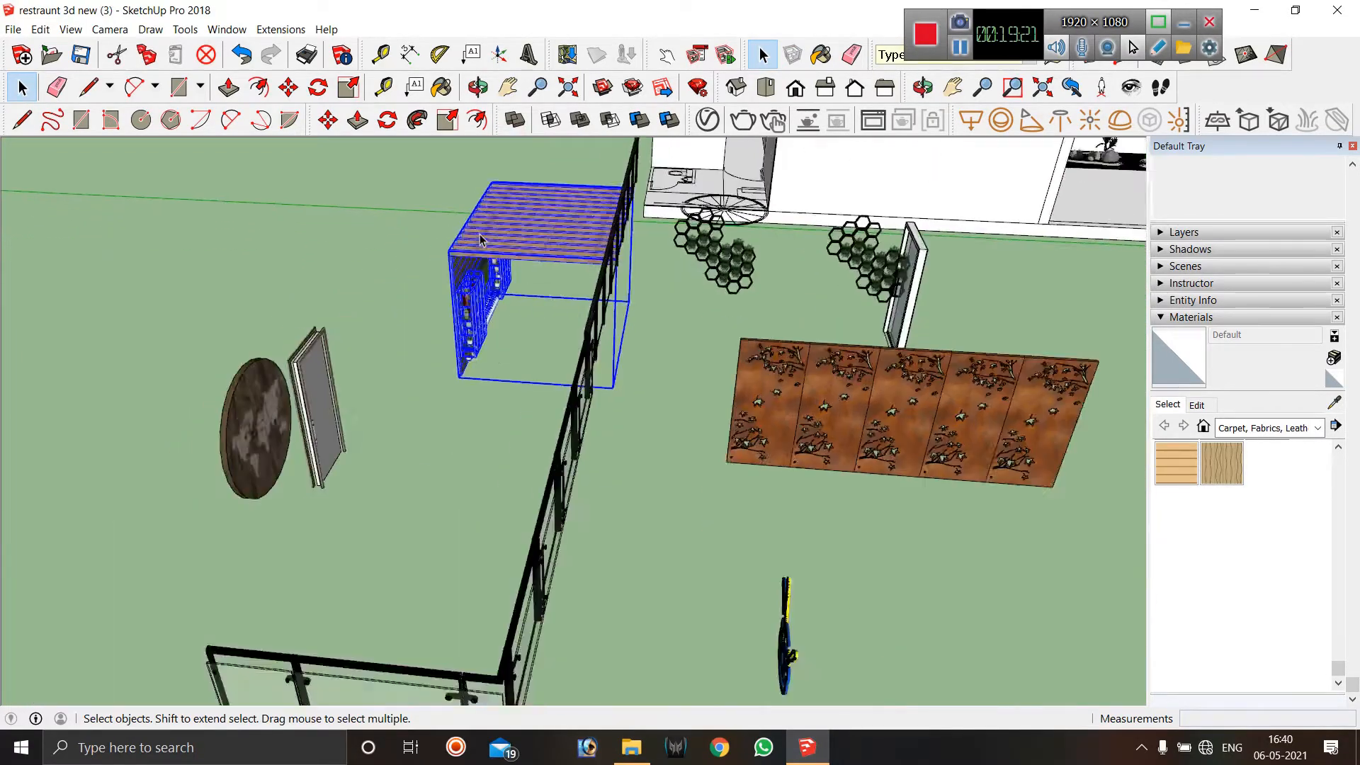
middle_drag(446, 397, 666, 478)
click(341, 216)
scroll(500, 424, down, 3)
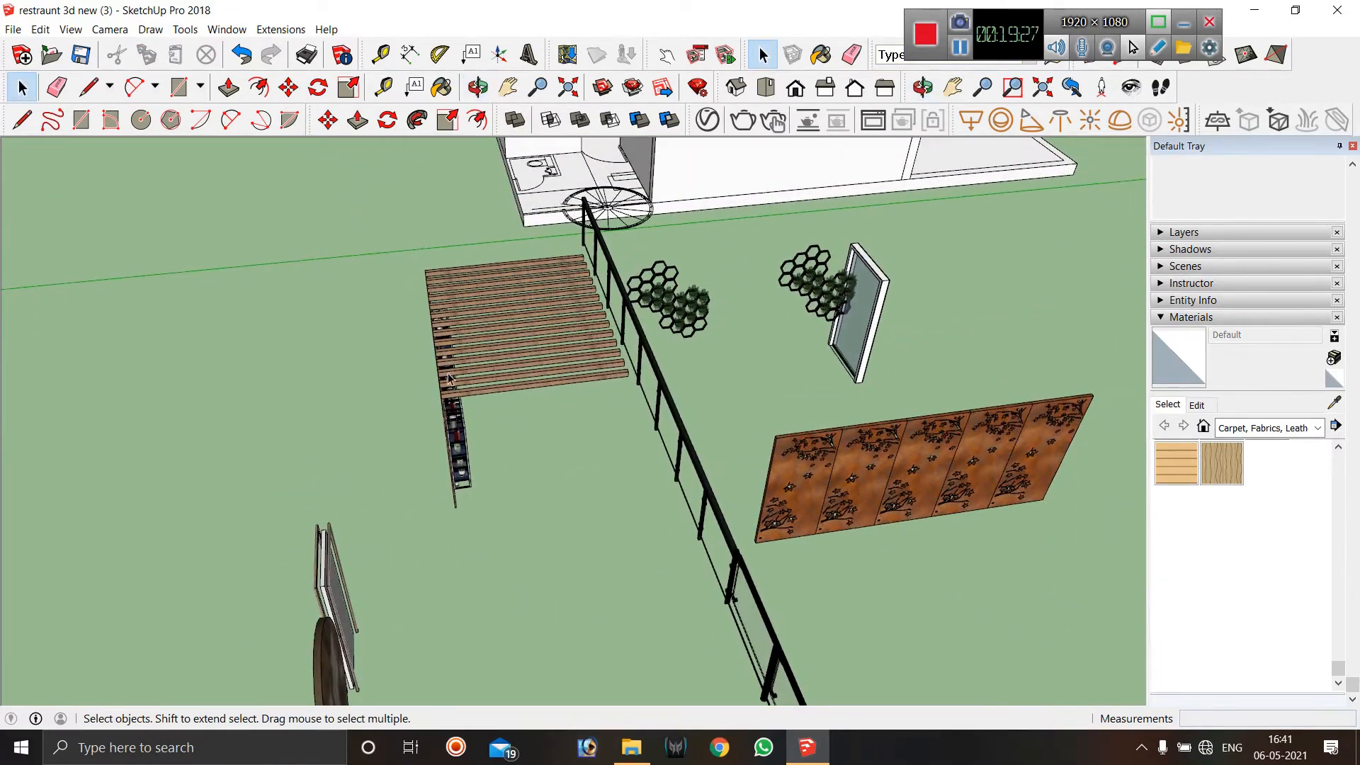
Draw a small upright rectangle about 7" by 5" on the open ground near the slatted unit and make it a group.
middle_drag(448, 378, 325, 380)
key(r)
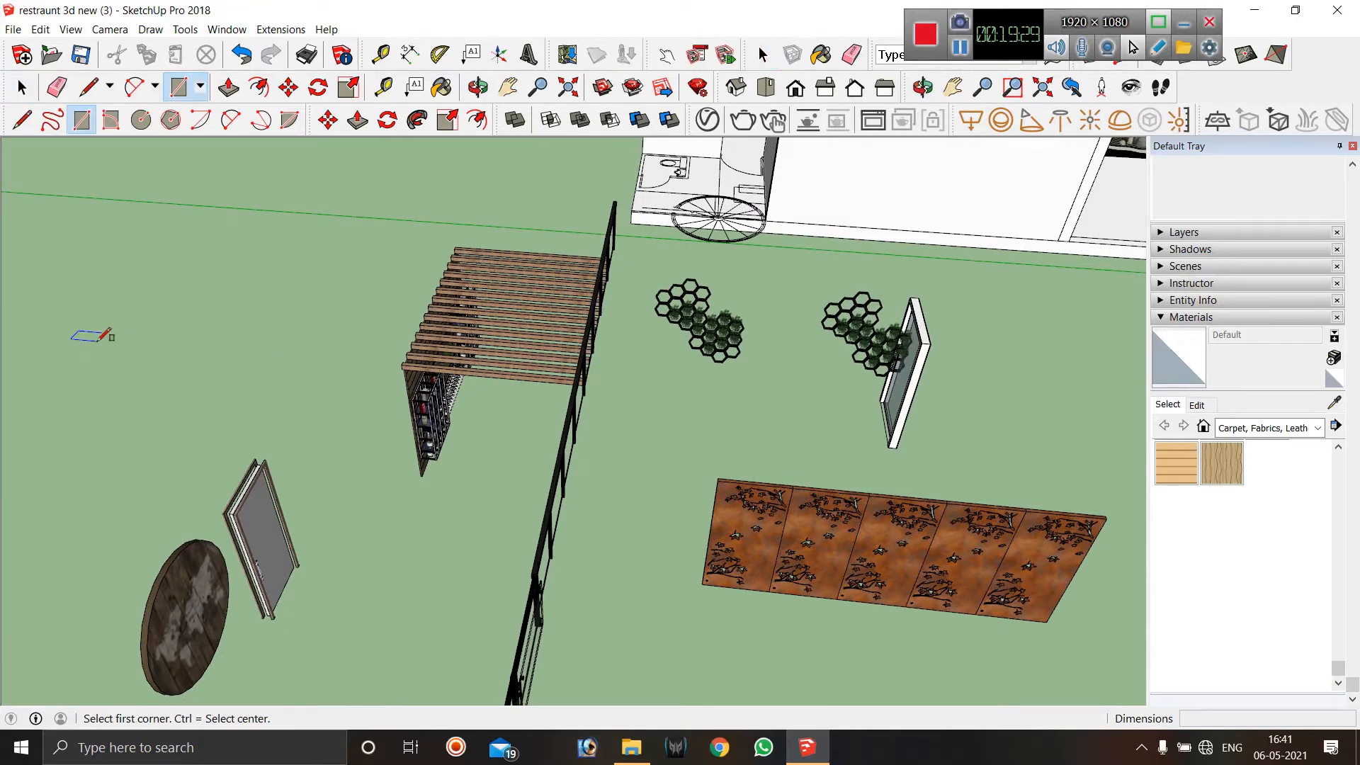
click(86, 381)
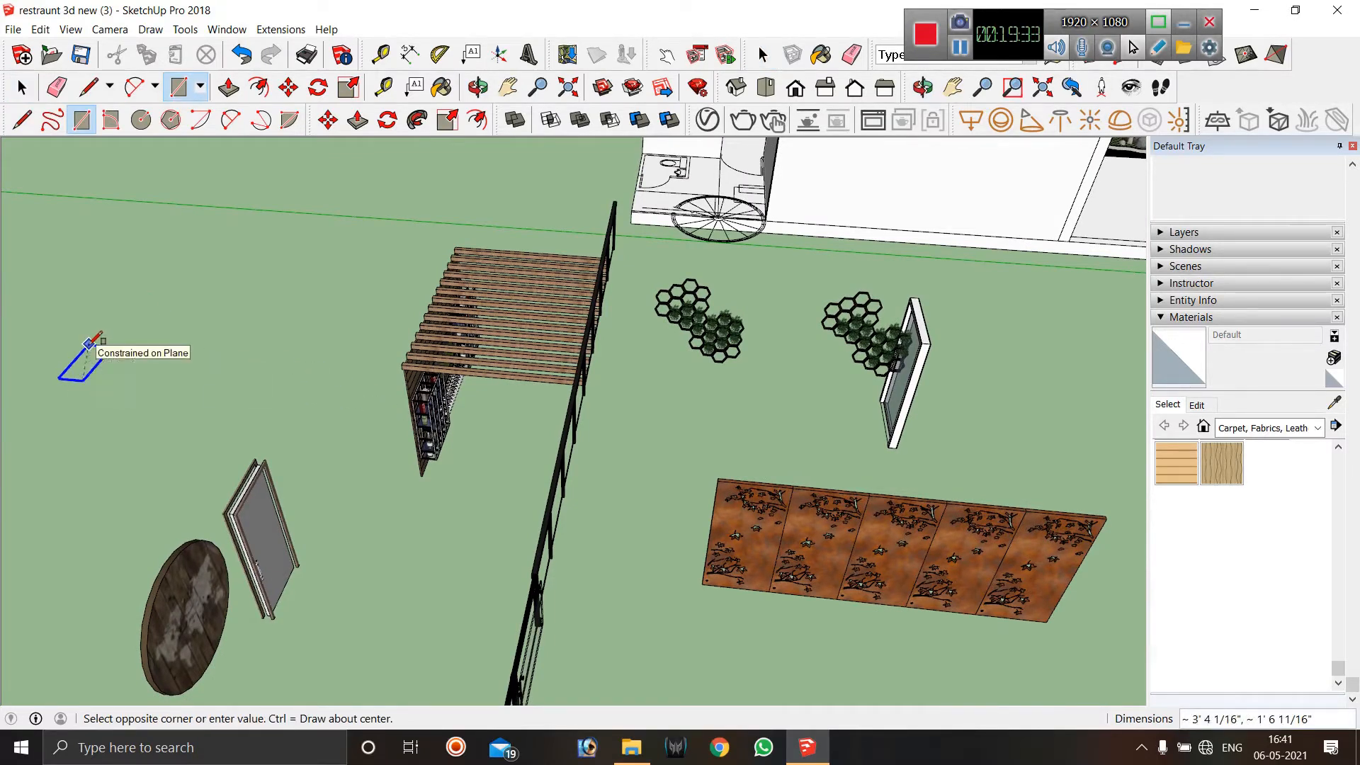
scroll(75, 328, up, 6)
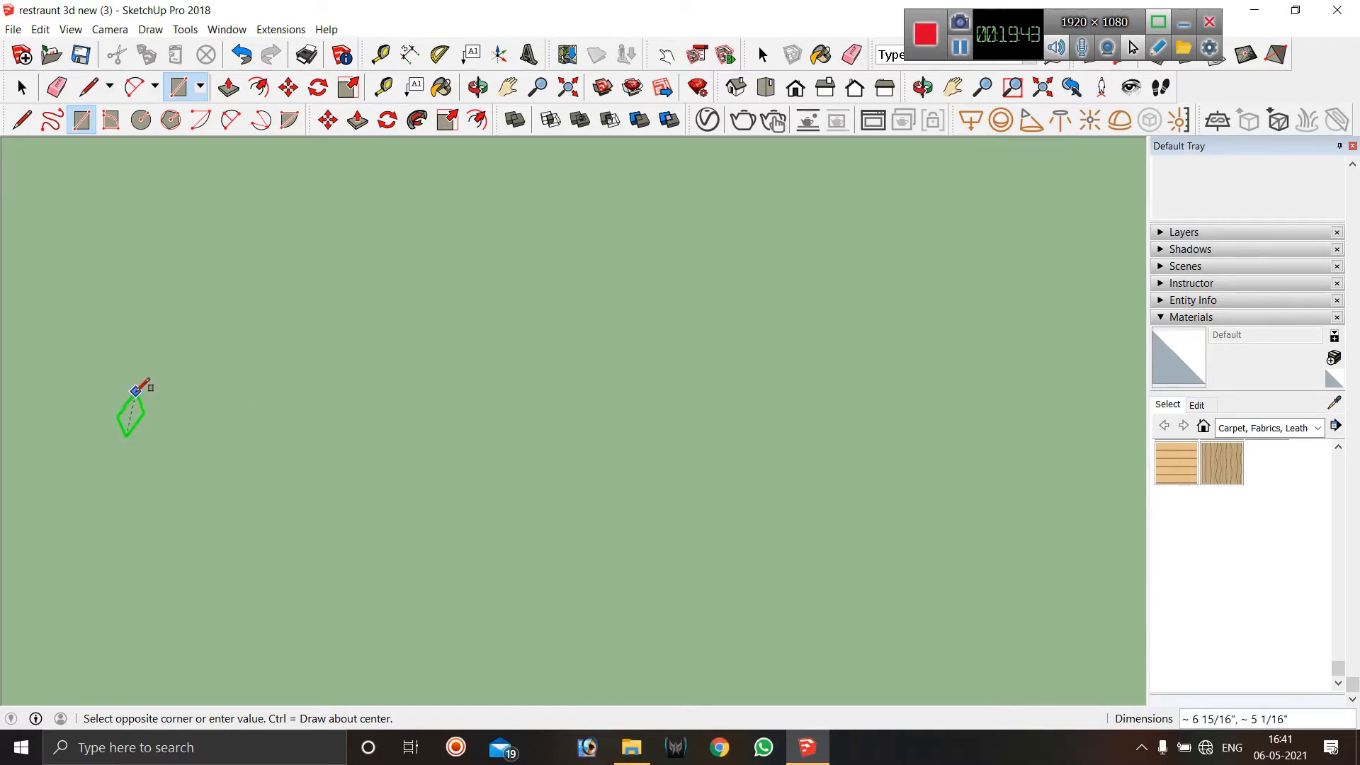
key(space)
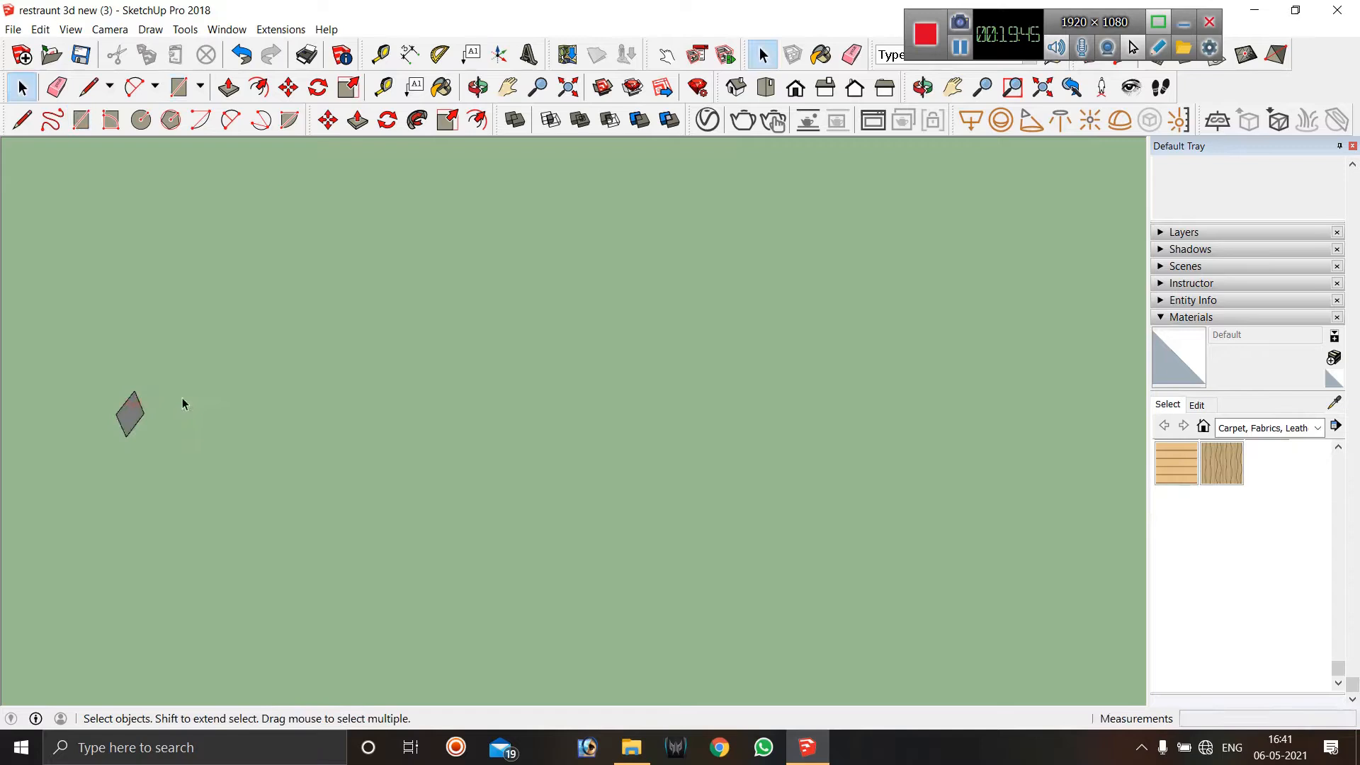
right_click(134, 420)
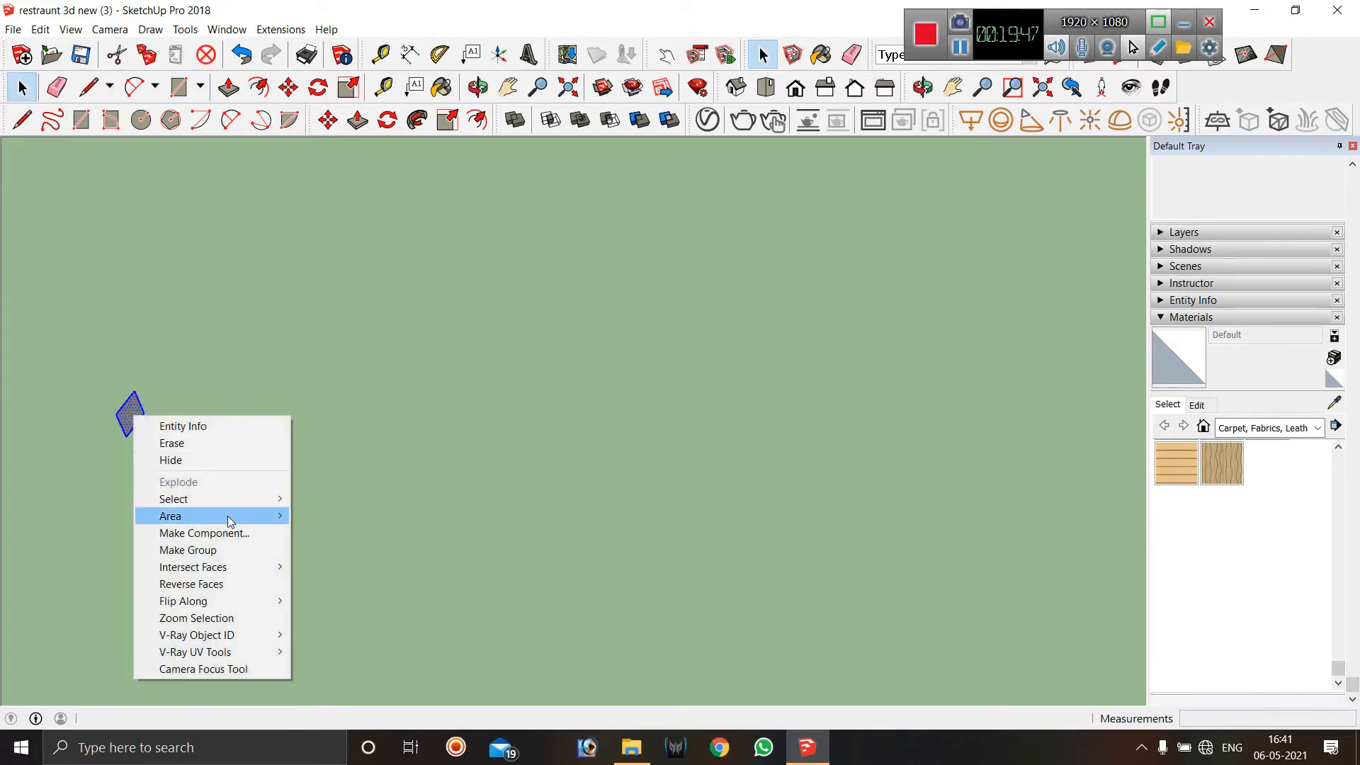
click(189, 550)
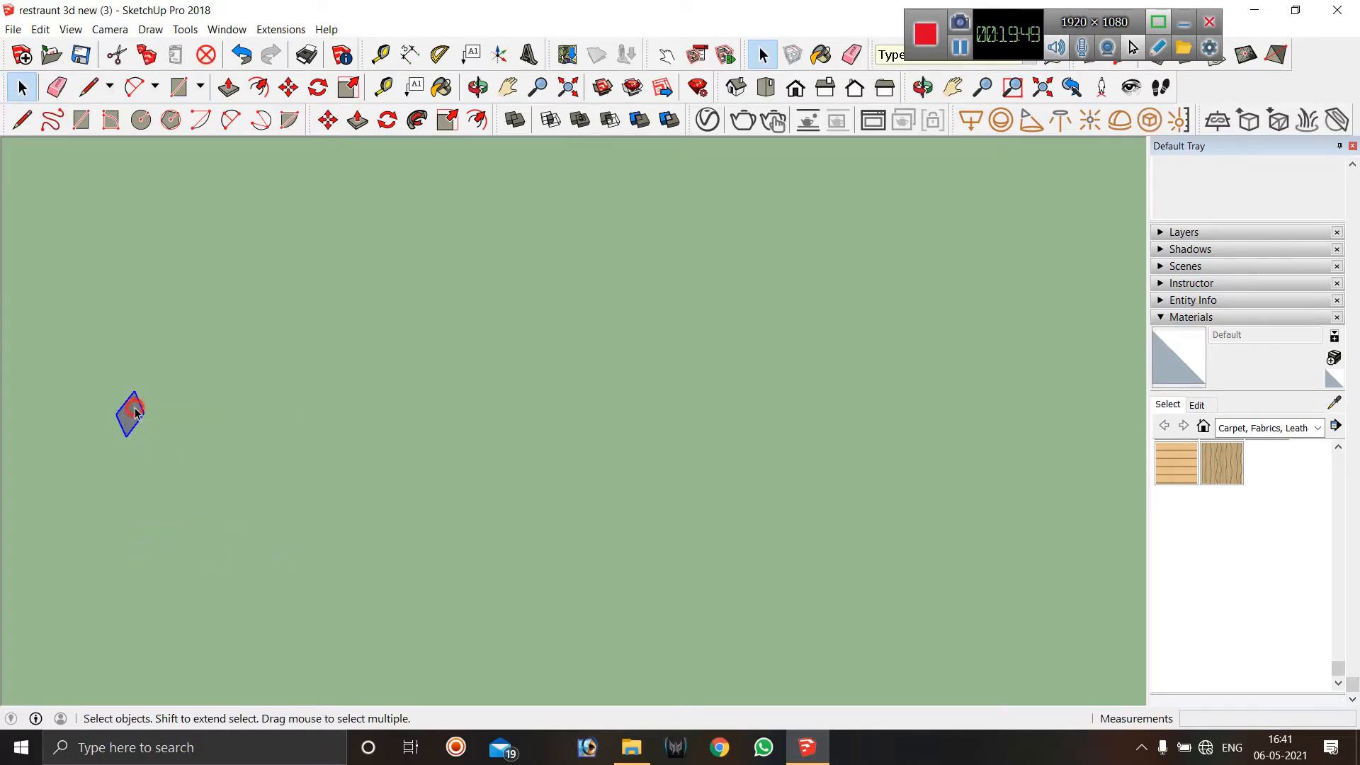
Extrude the rectangle inside its group into a horizontal beam about 16' 3" long, and close the group.
double_click(136, 412)
key(p)
click(131, 423)
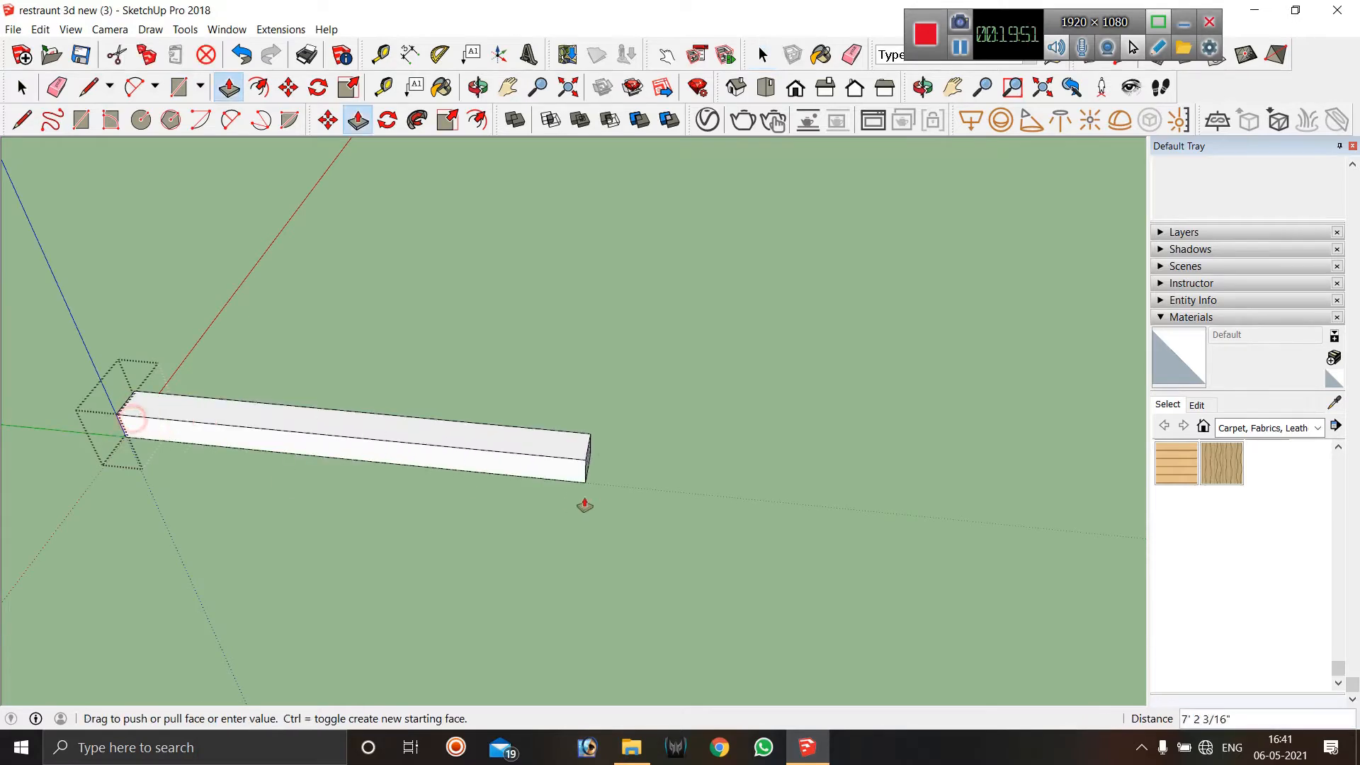
scroll(291, 485, down, 2)
click(648, 498)
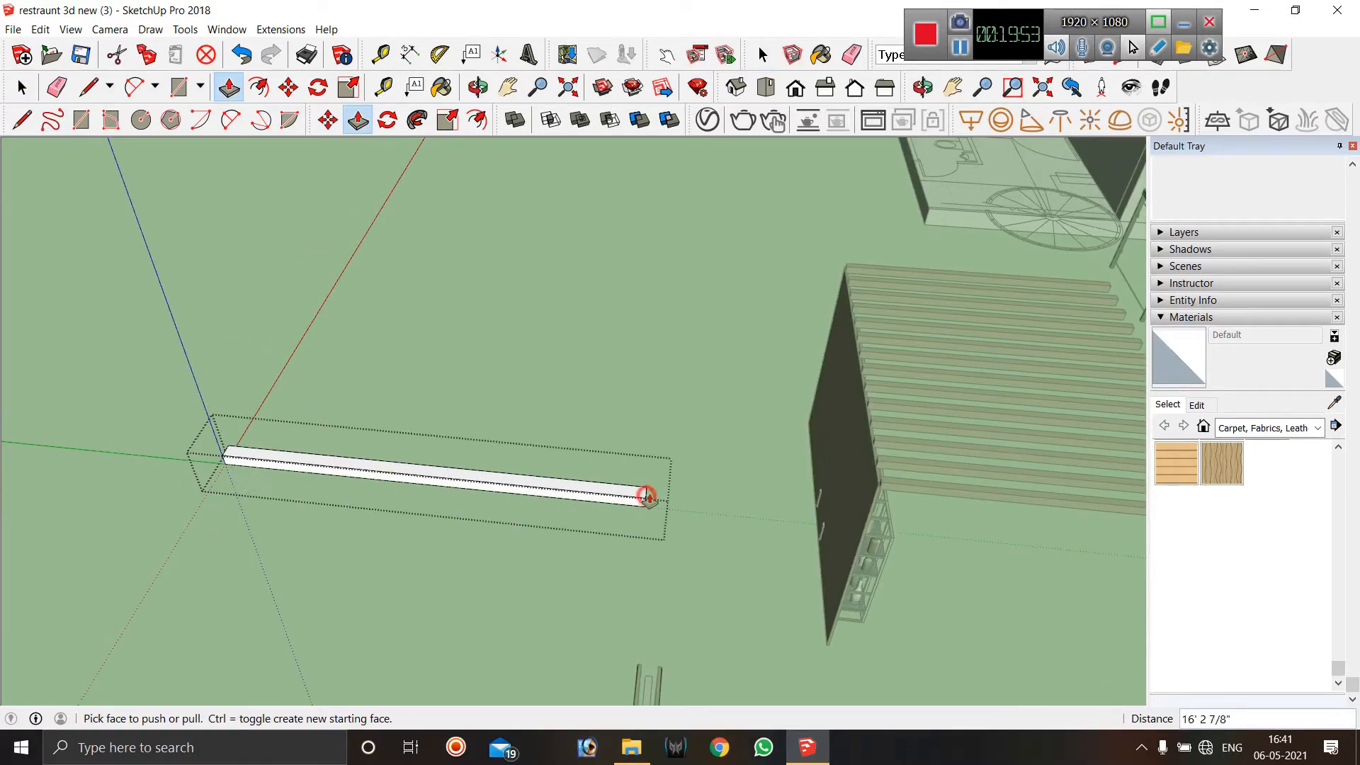
key(space)
click(580, 403)
Copy the beam sideways with the Move tool, placing the duplicate parallel to it at a spacing of about 1' 4 7/16".
click(519, 487)
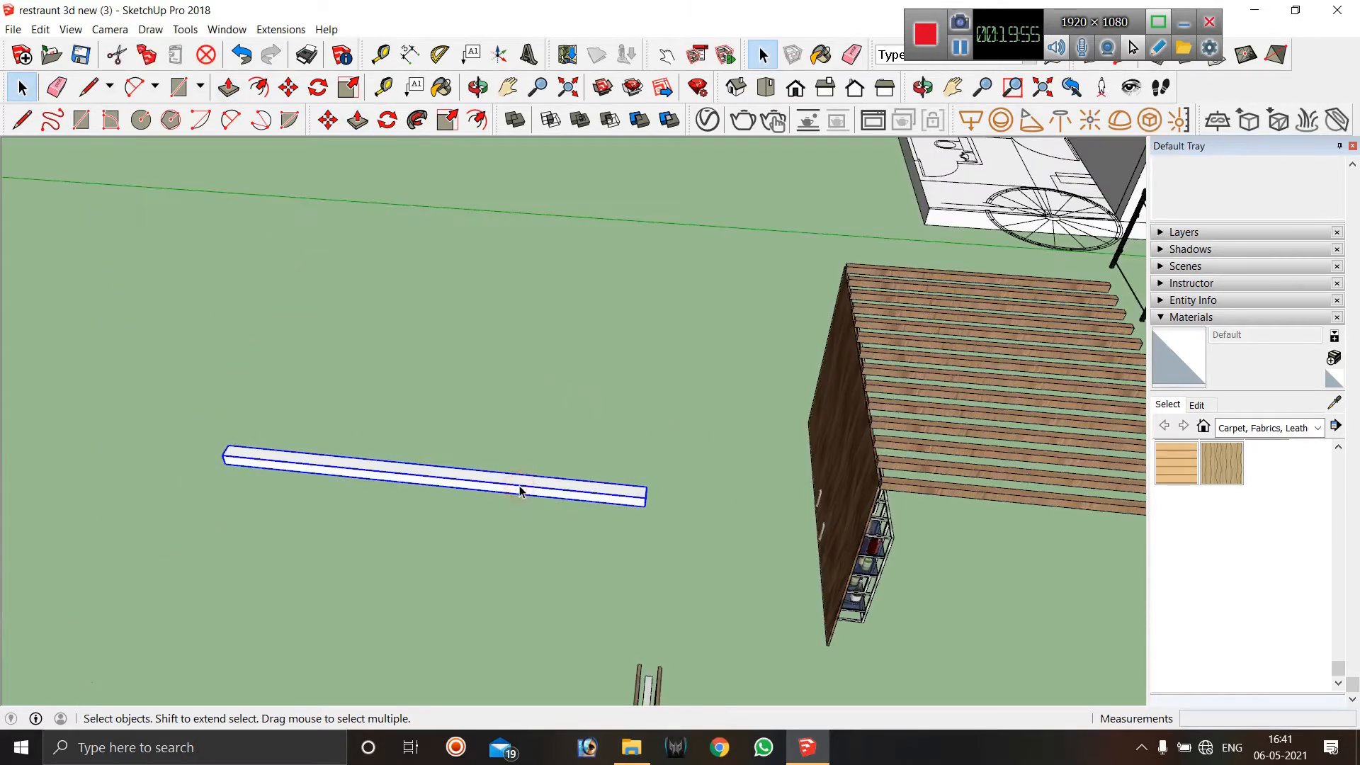
key(m)
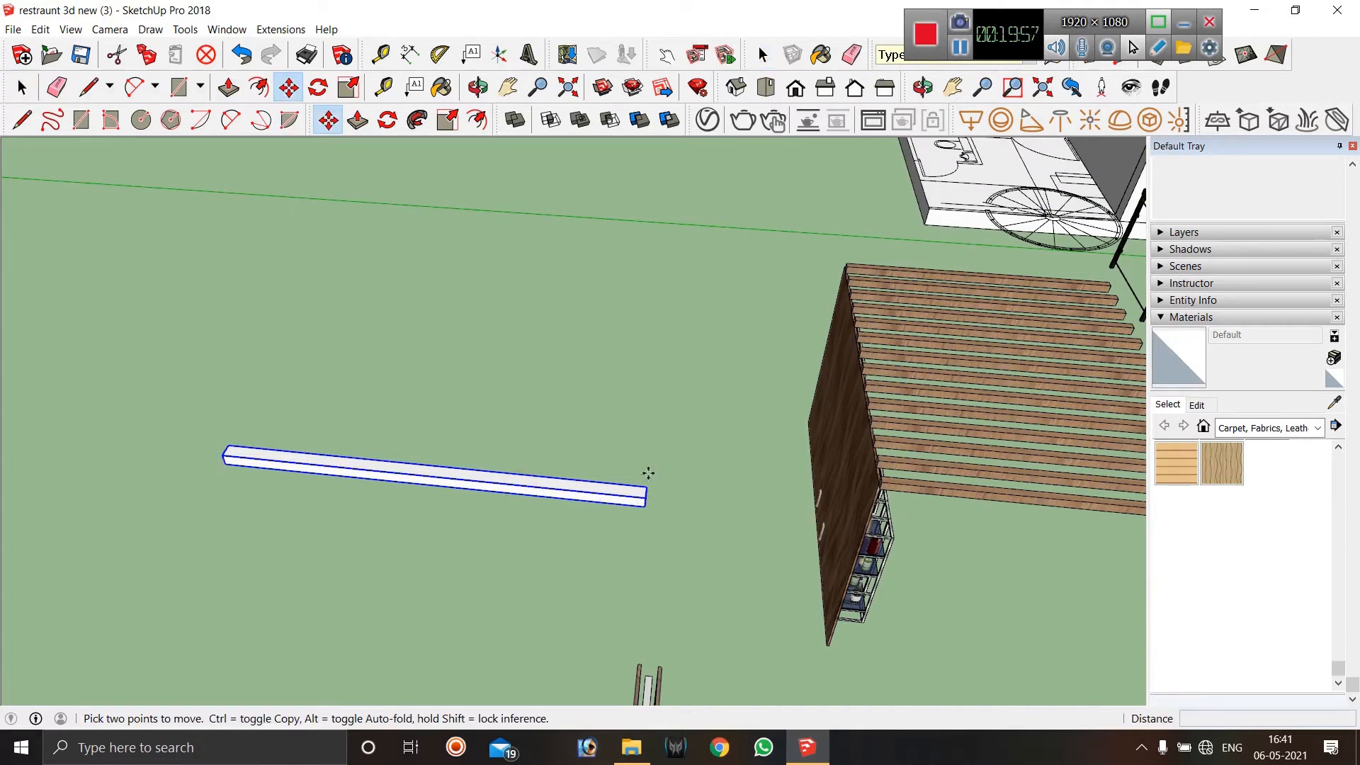
key(space)
key(m)
middle_drag(646, 506, 536, 499)
scroll(674, 510, up, 3)
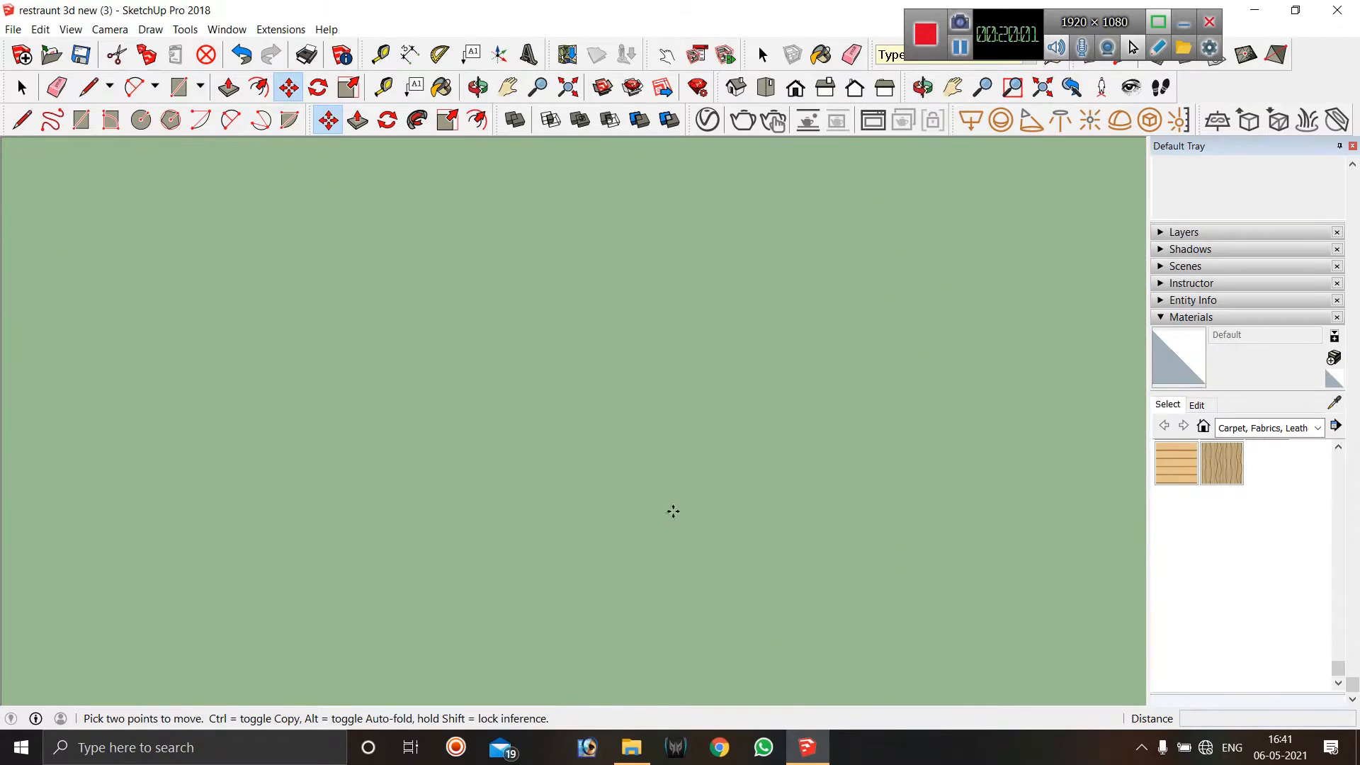
middle_drag(511, 513, 500, 447)
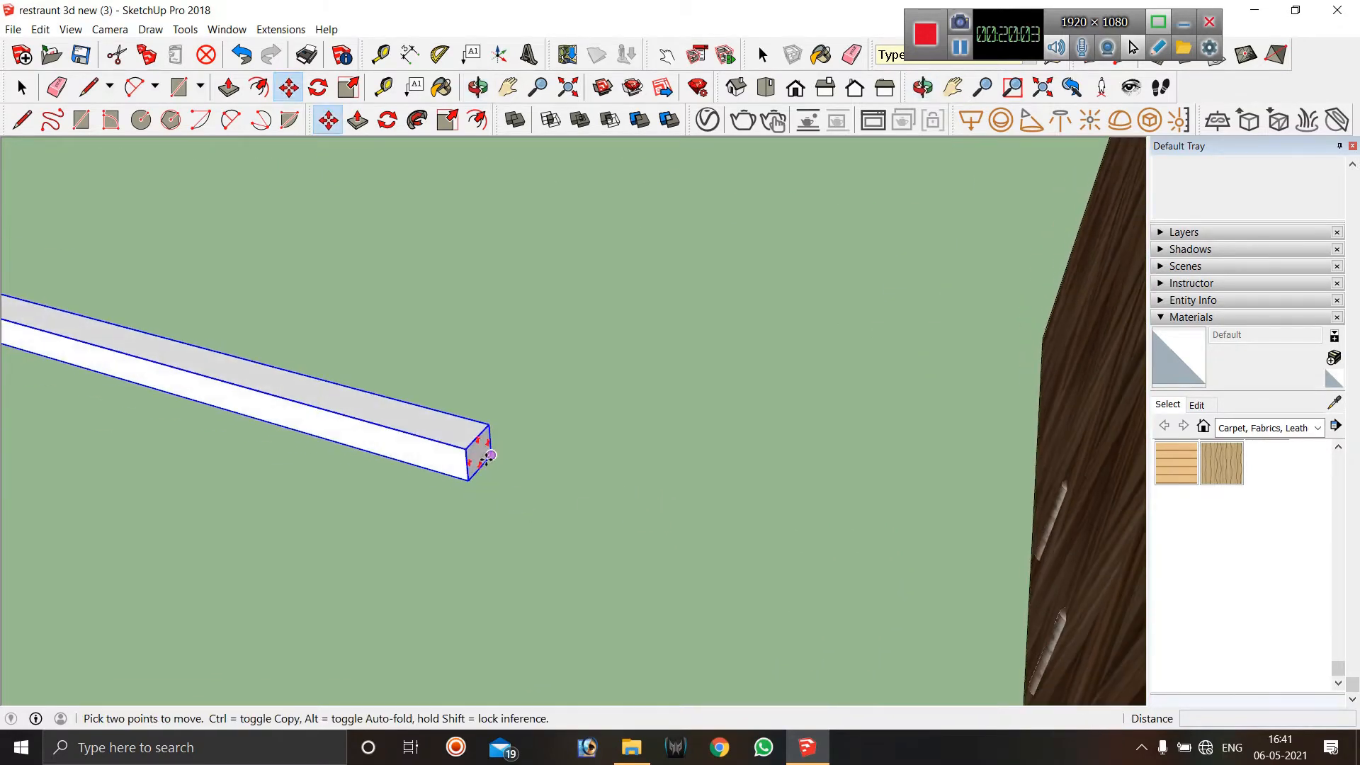
click(469, 480)
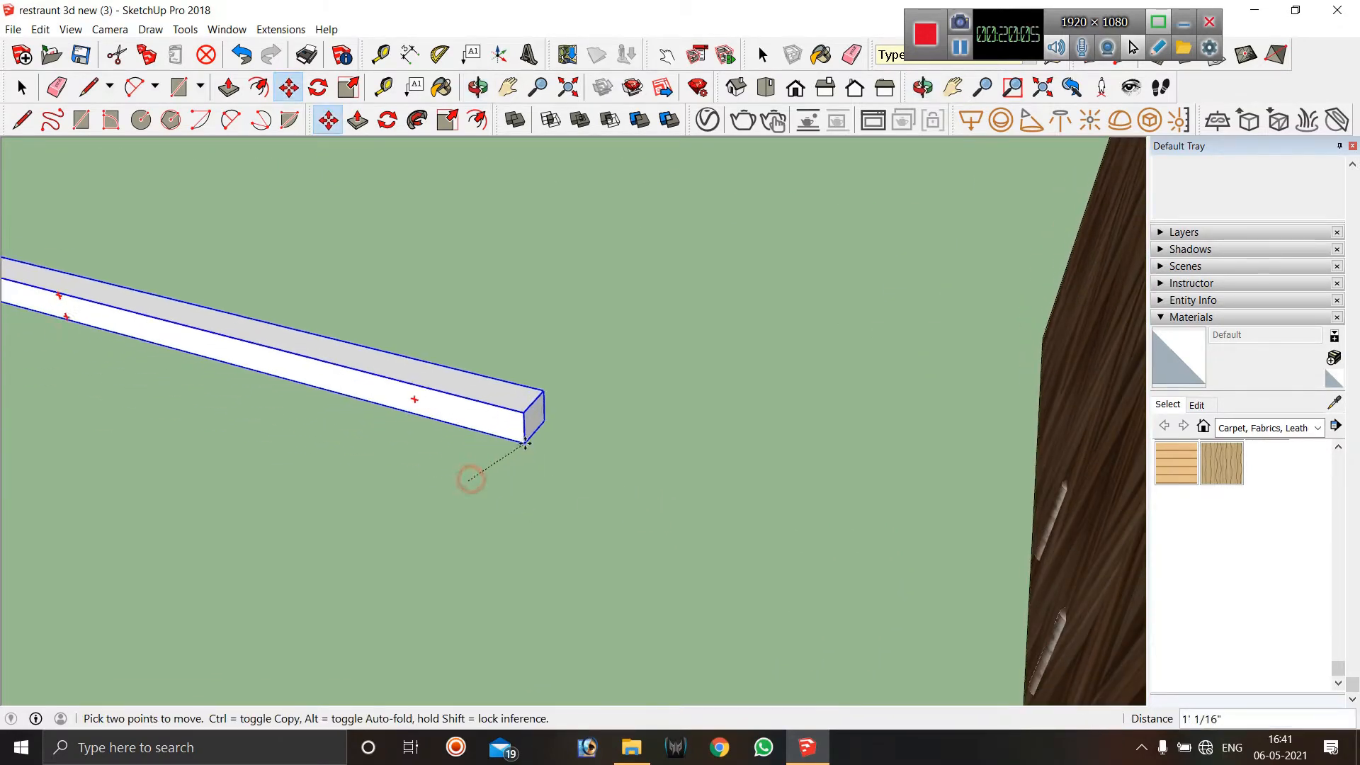
key(ctrl)
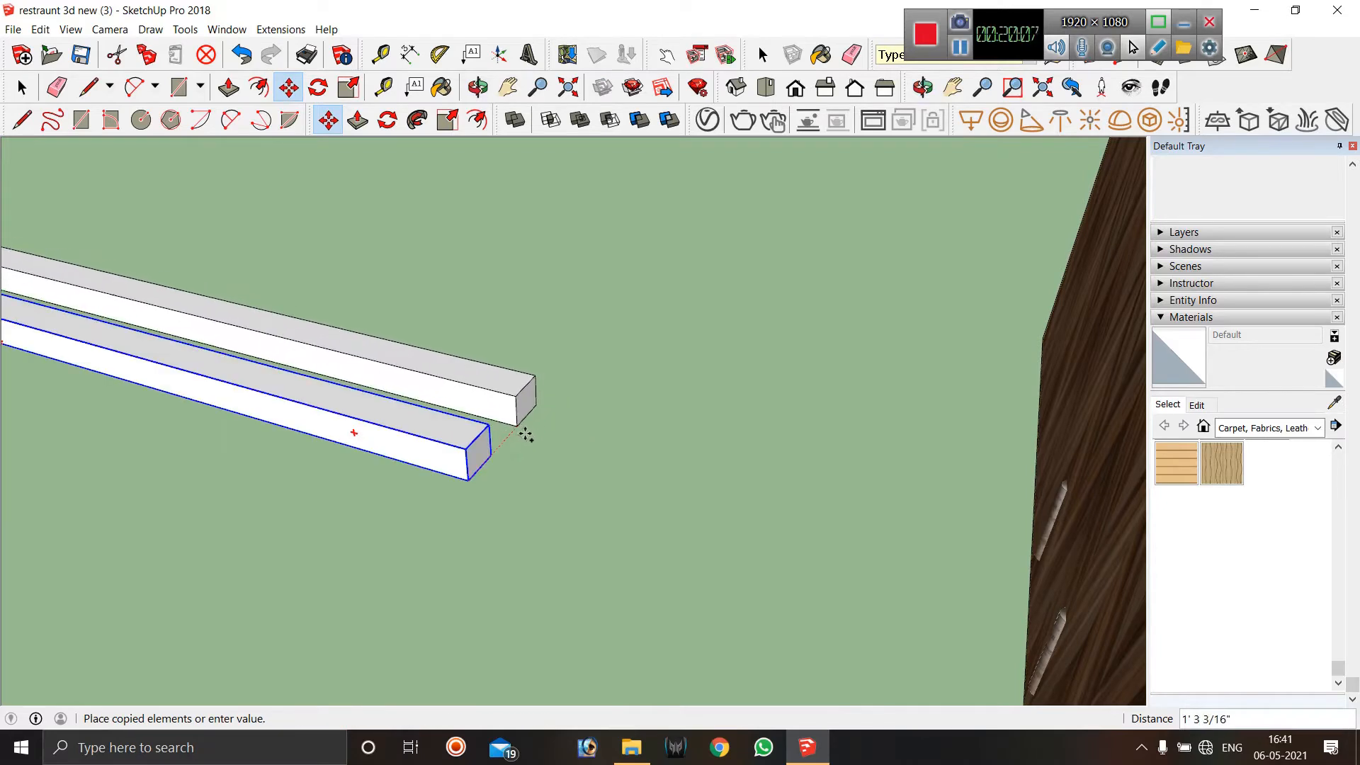
click(522, 423)
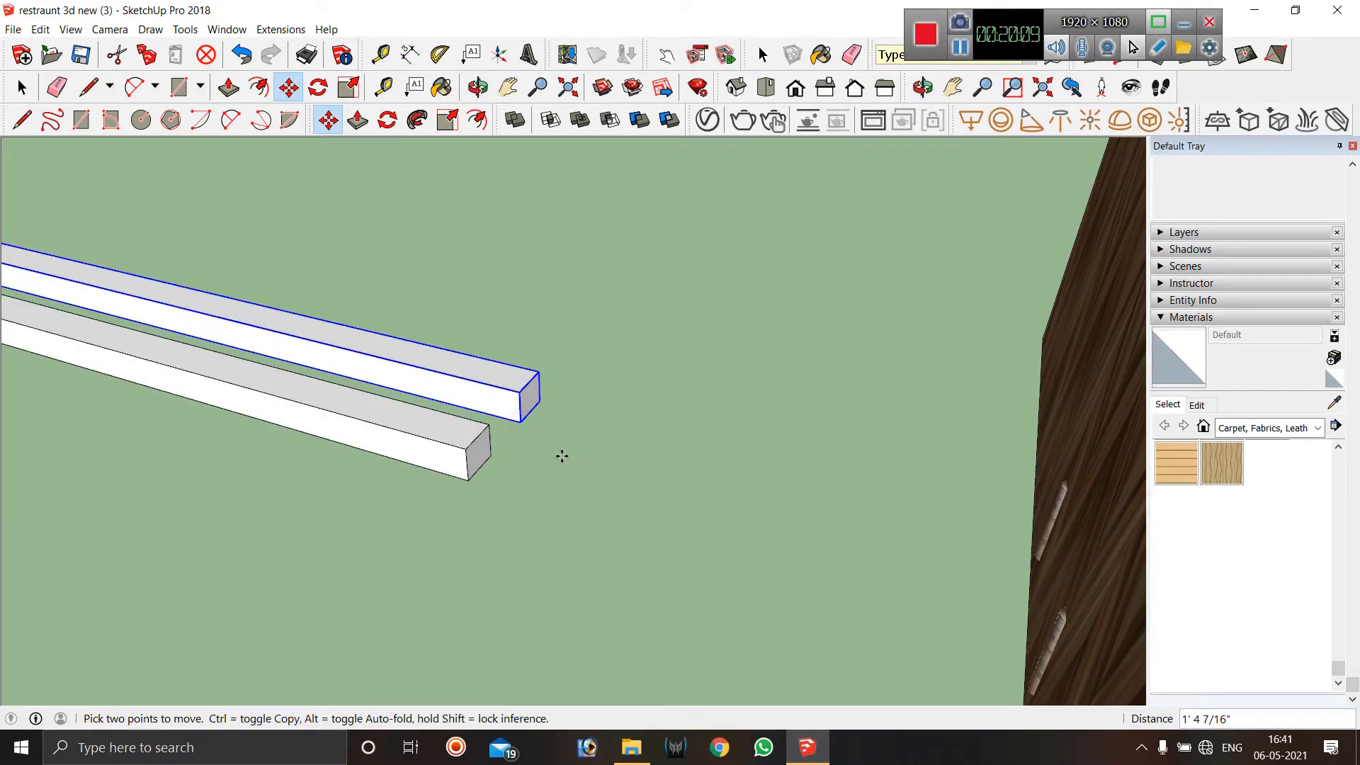
Copy the second beam outward in the same direction to add a third parallel beam about 1' 11 3/16" away.
key(space)
click(473, 452)
click(523, 391)
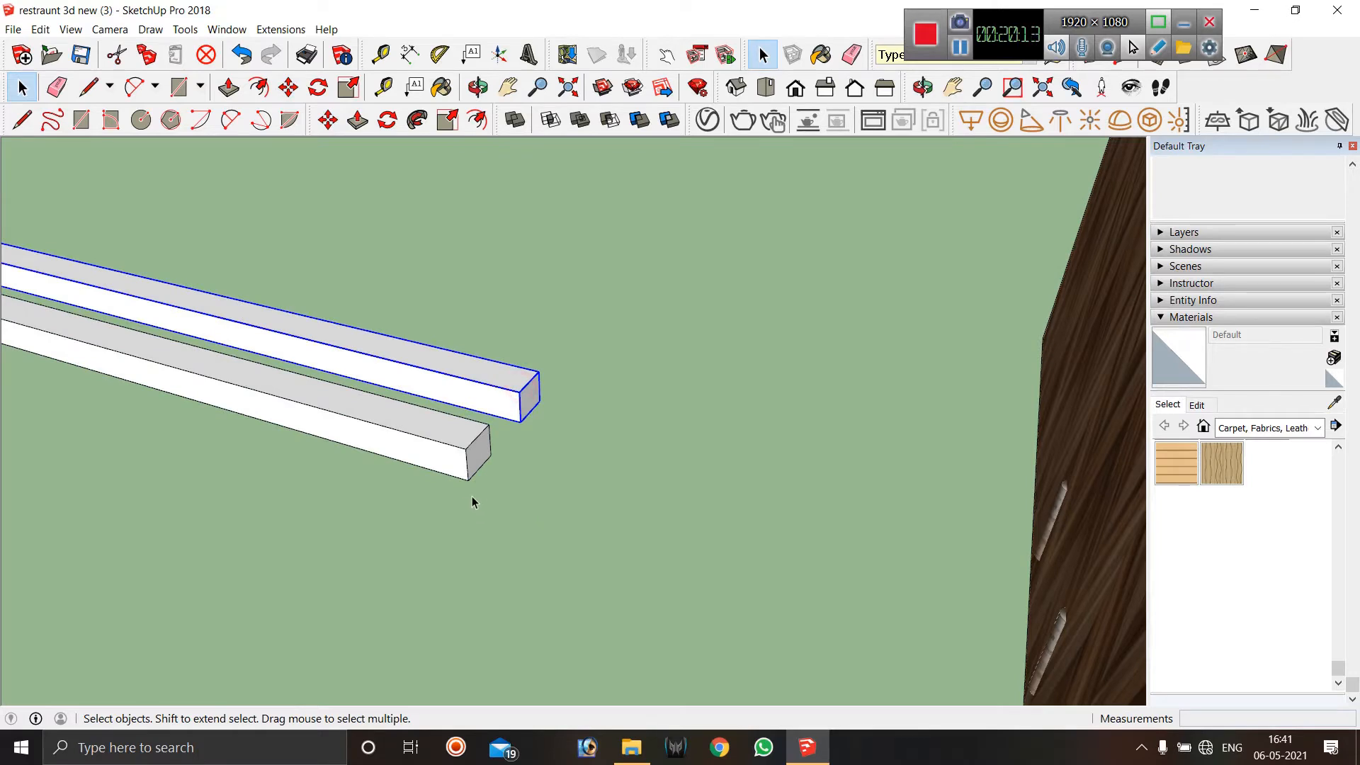
key(m)
click(469, 480)
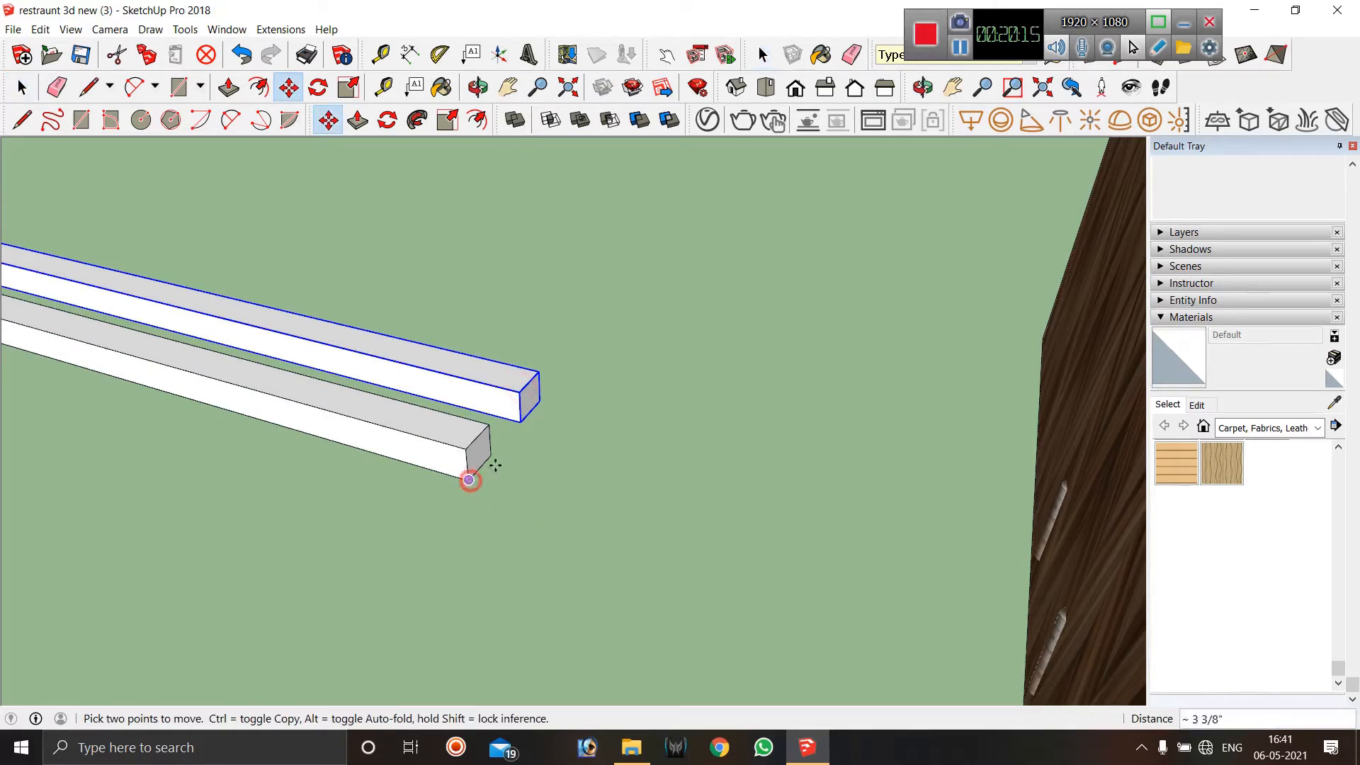
key(ctrl)
click(538, 399)
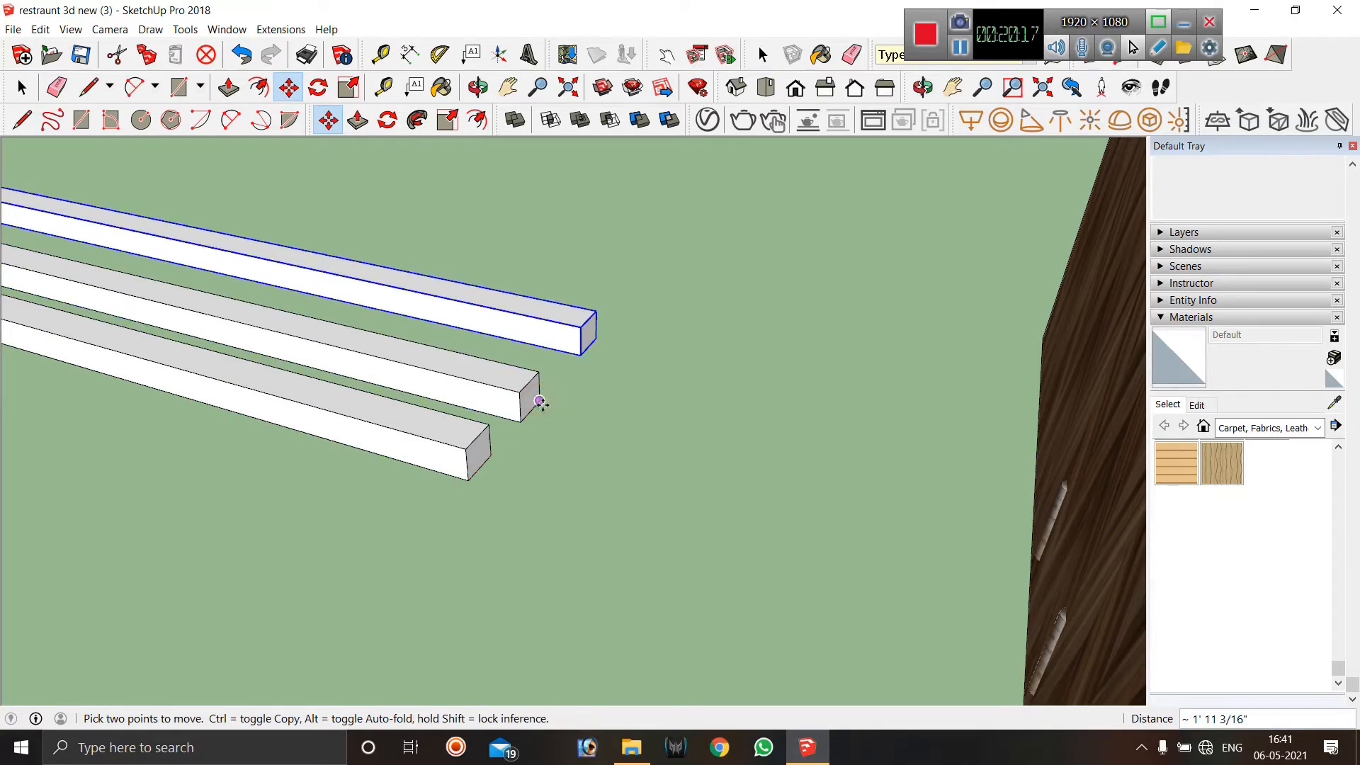
Copy the outermost beam three more times in the same direction to extend the row to six parallel beams.
click(540, 401)
key(ctrl)
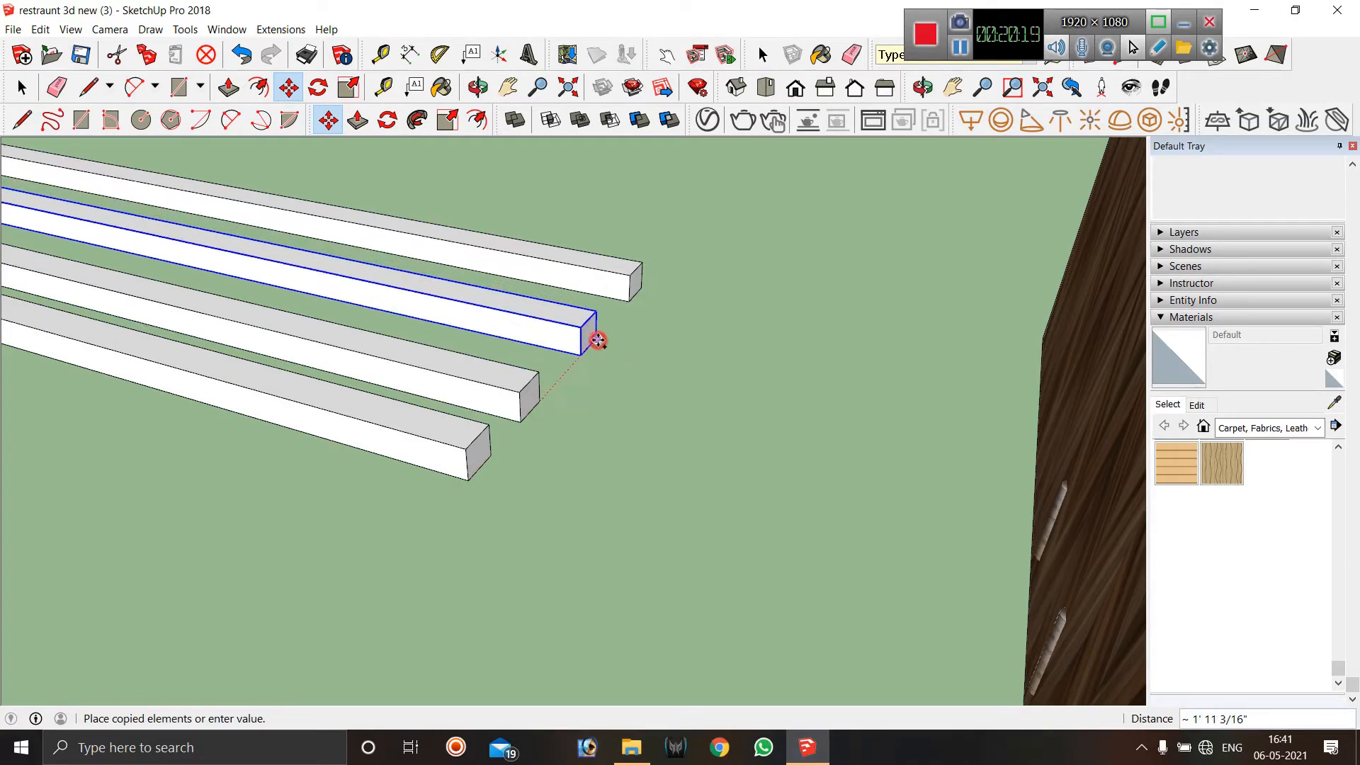
click(598, 341)
click(578, 355)
key(ctrl)
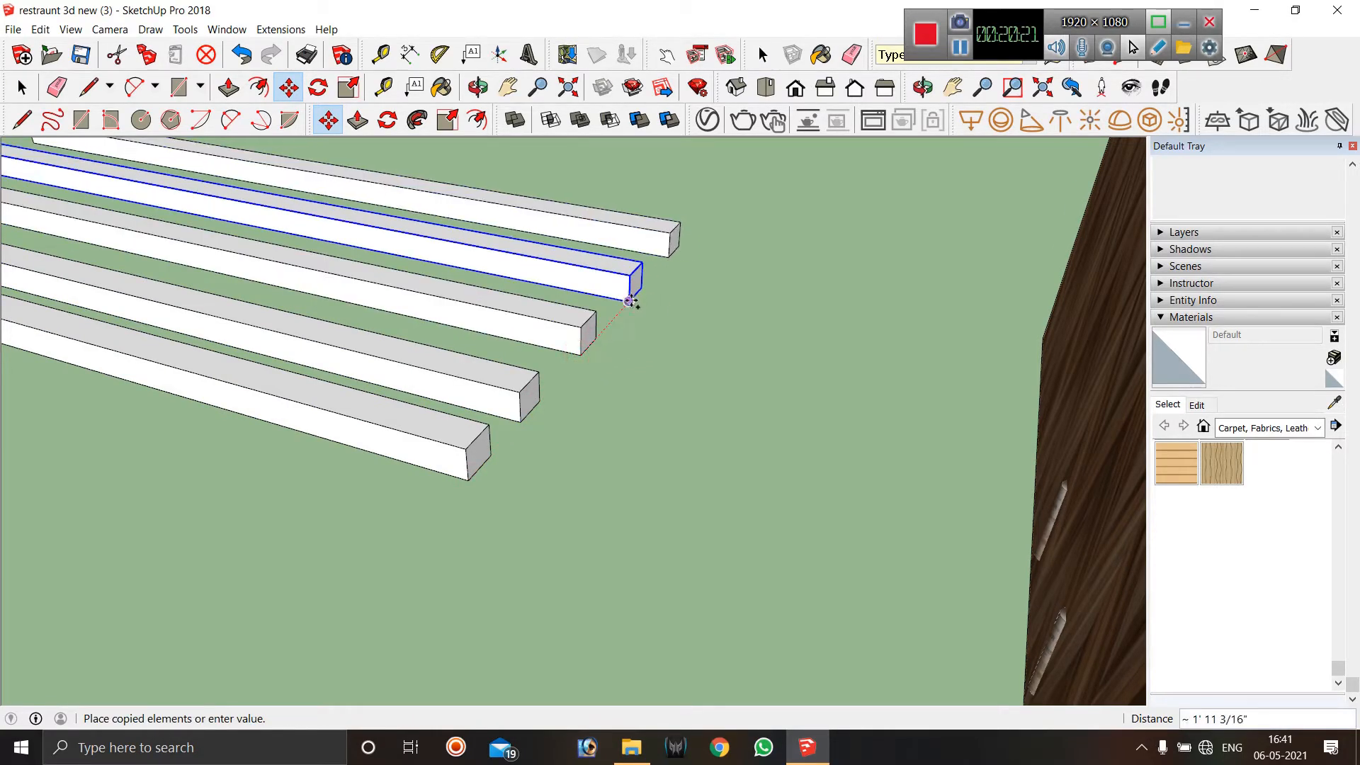
click(629, 301)
click(629, 301)
key(ctrl)
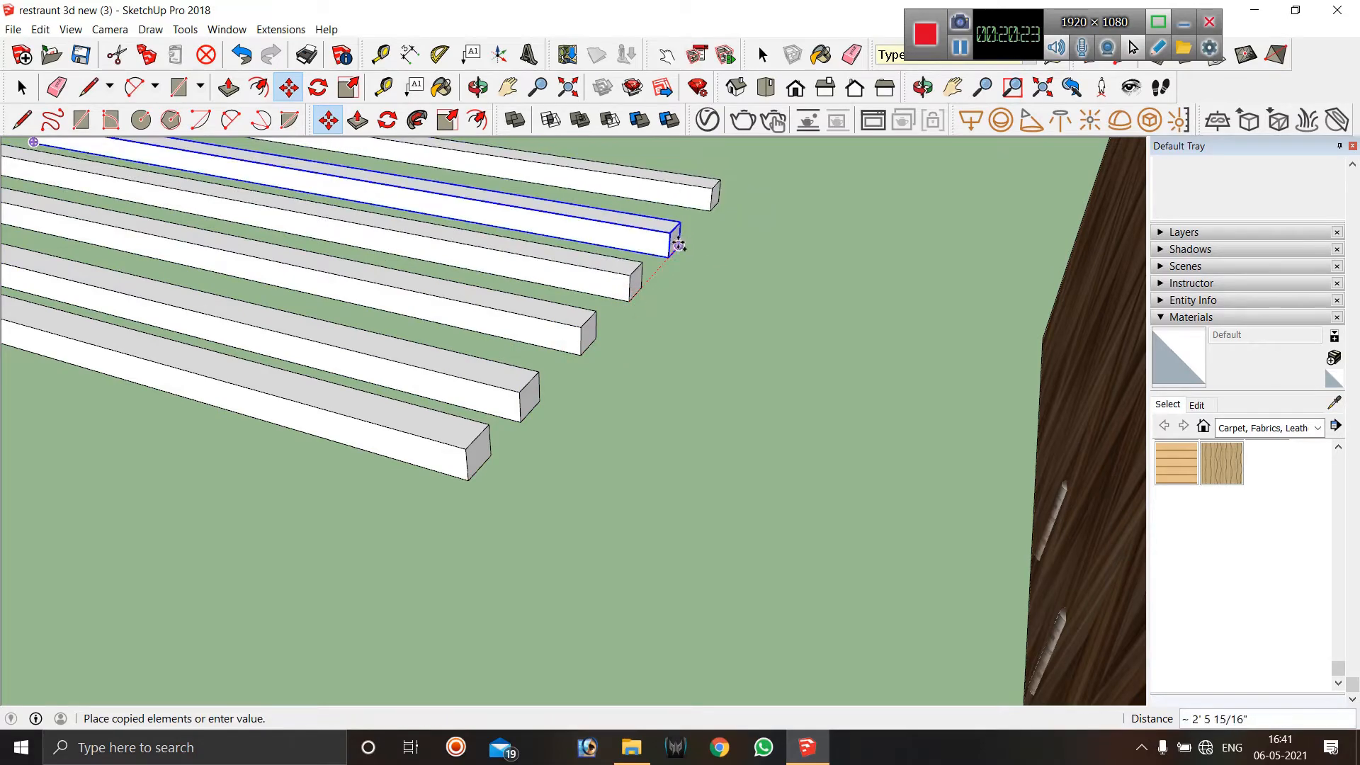
click(679, 246)
Delete all six plain white beams beside the slatted-roof shelving unit.
scroll(638, 439, down, 5)
scroll(666, 432, up, 3)
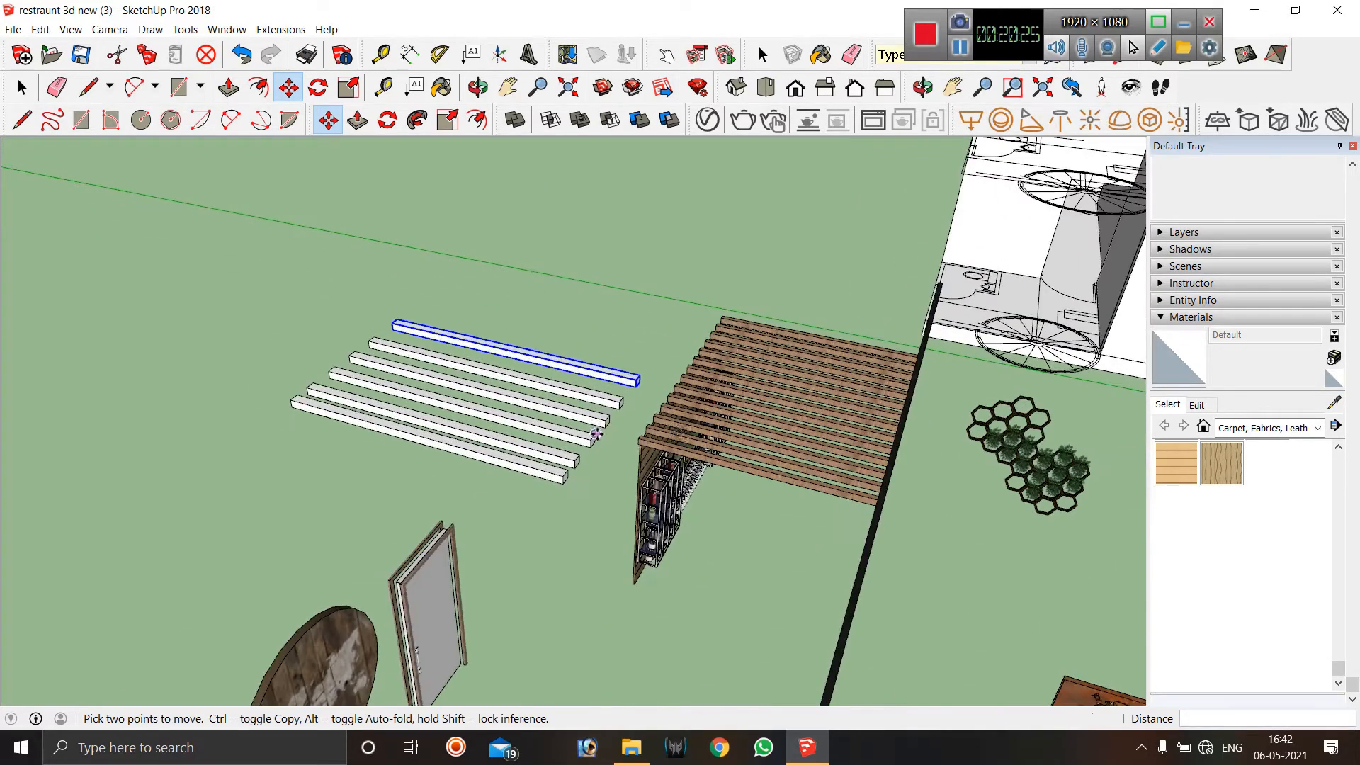
key(space)
drag(385, 491, 385, 486)
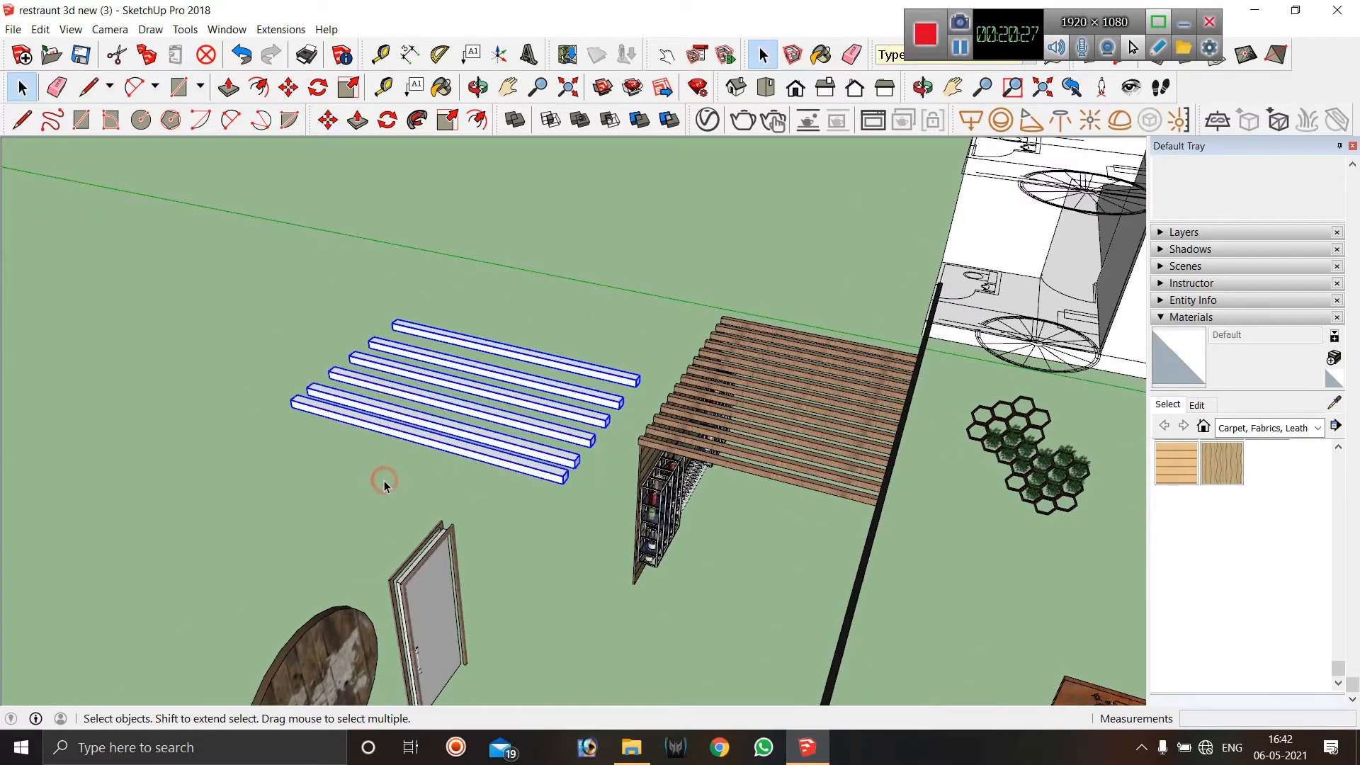
key(Delete)
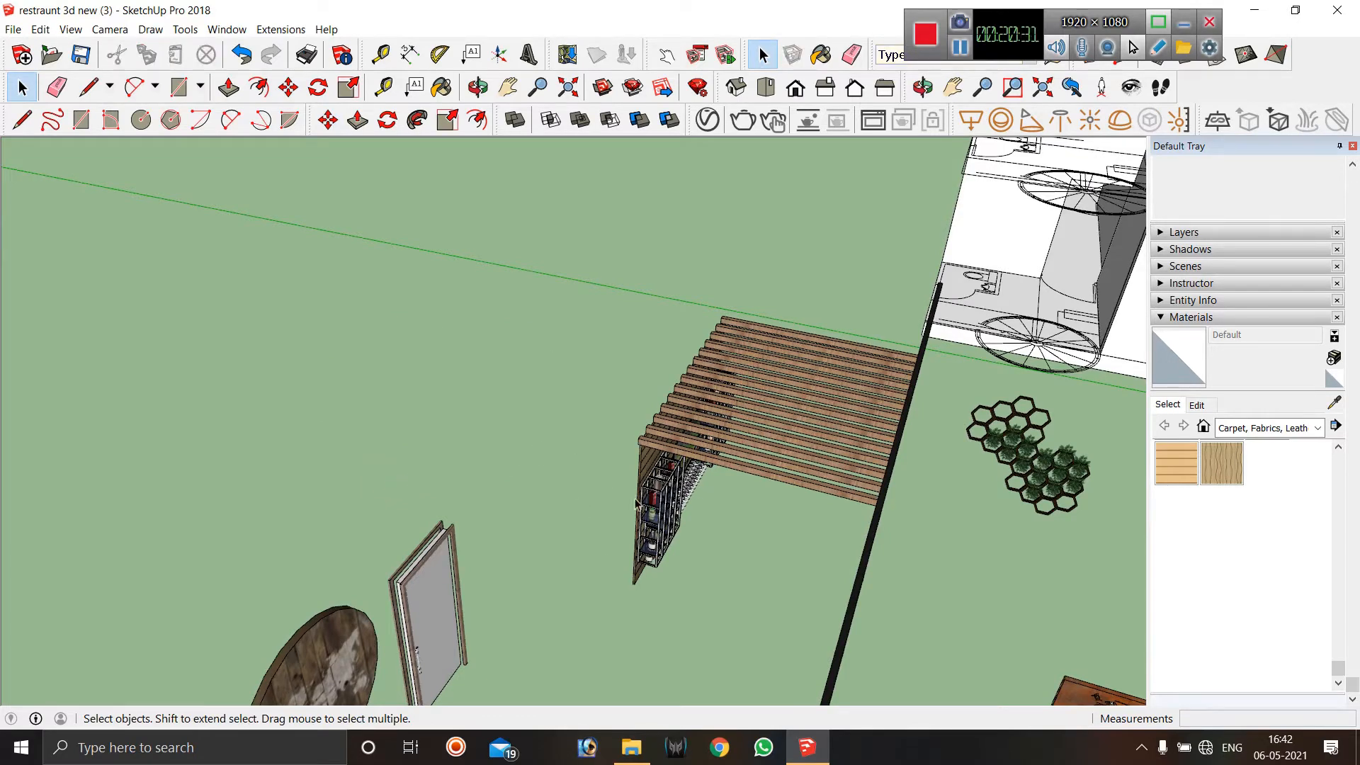
Combine the roof slats, wooden back wall and bottle shelves of the shelving unit into one group and clear the selection.
middle_drag(636, 504, 641, 364)
scroll(653, 360, up, 5)
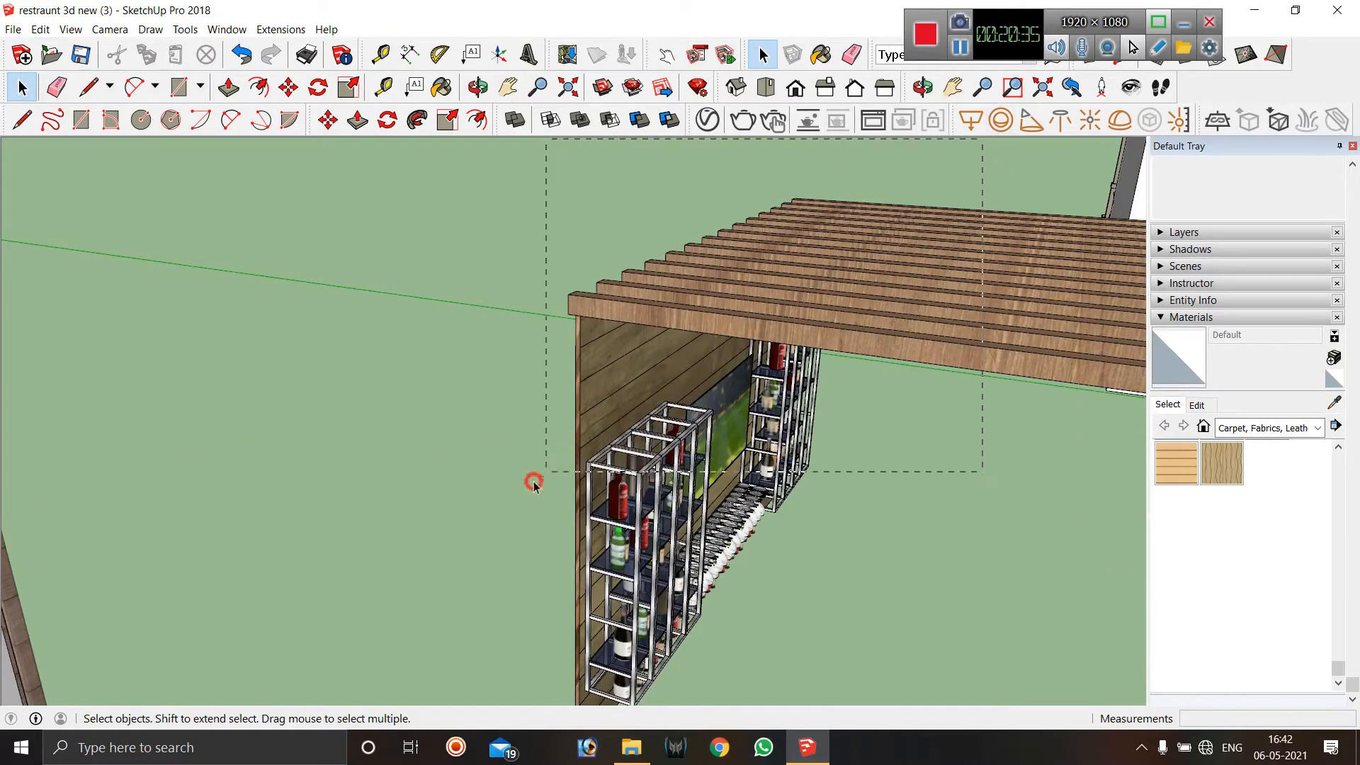
drag(449, 612, 449, 611)
click(515, 320)
drag(392, 457, 392, 457)
click(637, 264)
drag(868, 167, 674, 374)
right_click(700, 341)
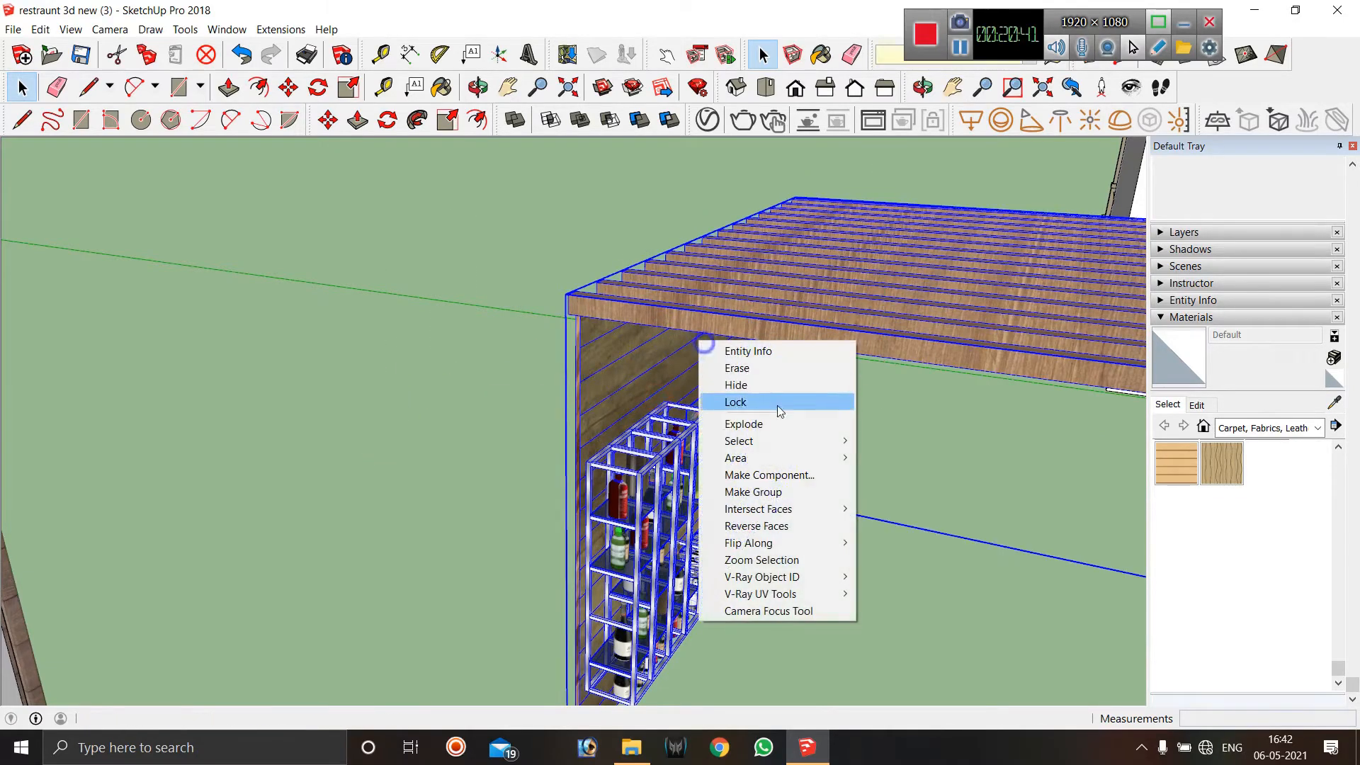
click(784, 496)
click(517, 257)
Group the slatted-roof shelving unit together with the long L-shaped glass railing beside it.
middle_drag(374, 294, 507, 286)
scroll(672, 234, down, 4)
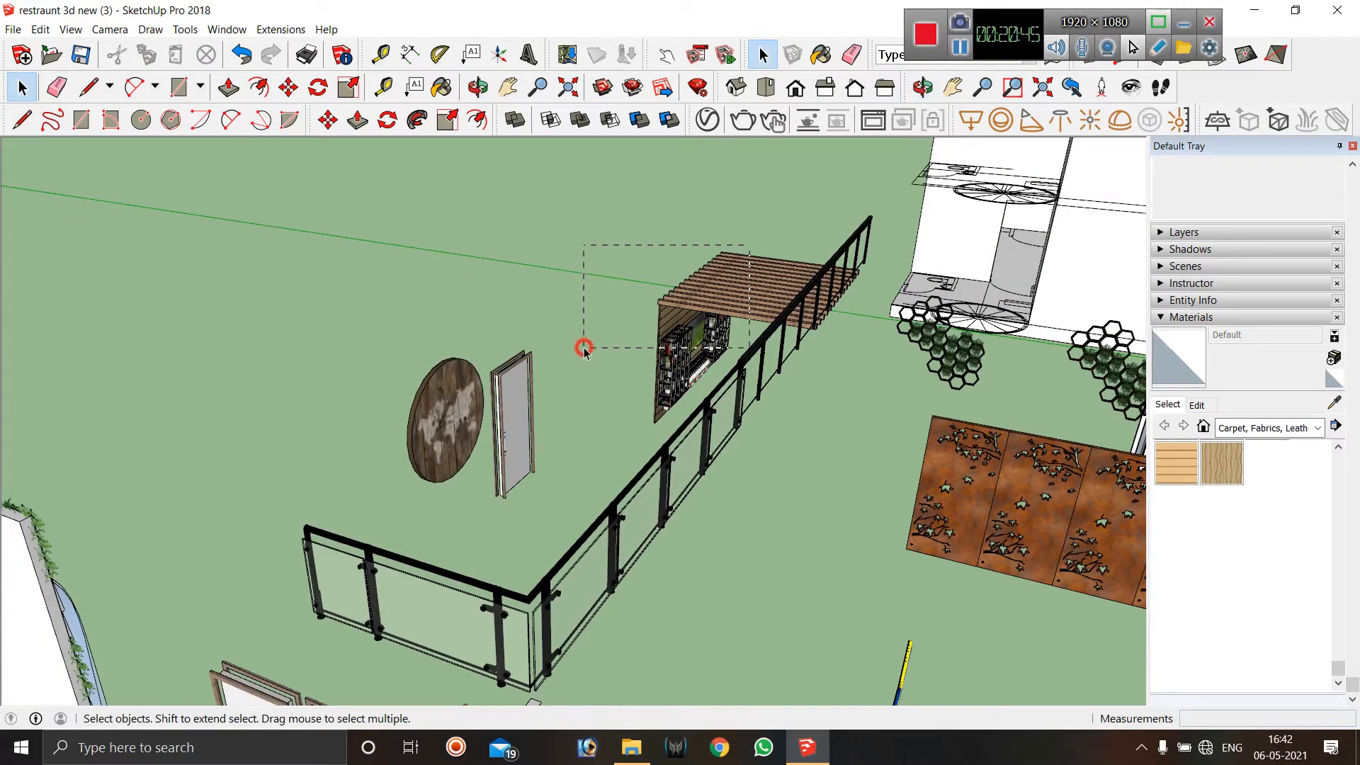
drag(579, 299, 580, 301)
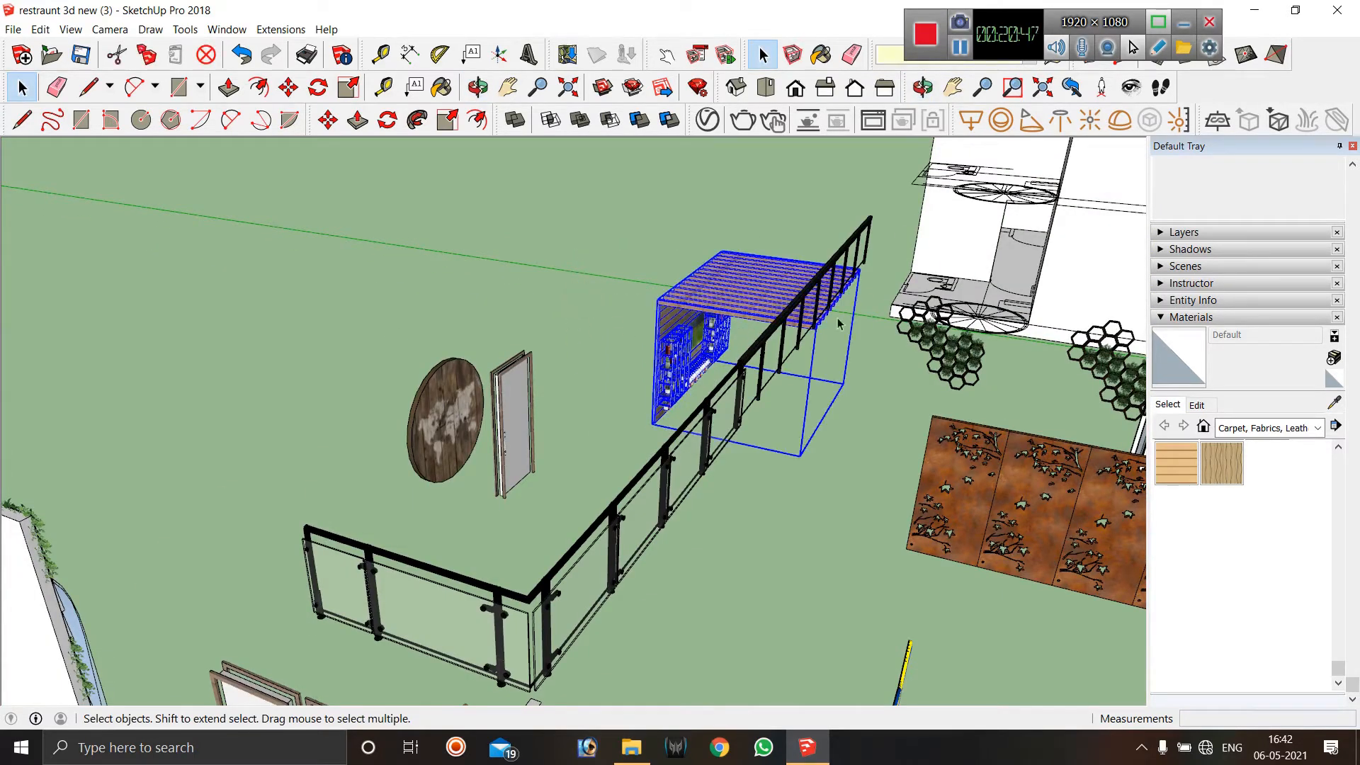
scroll(761, 411, up, 4)
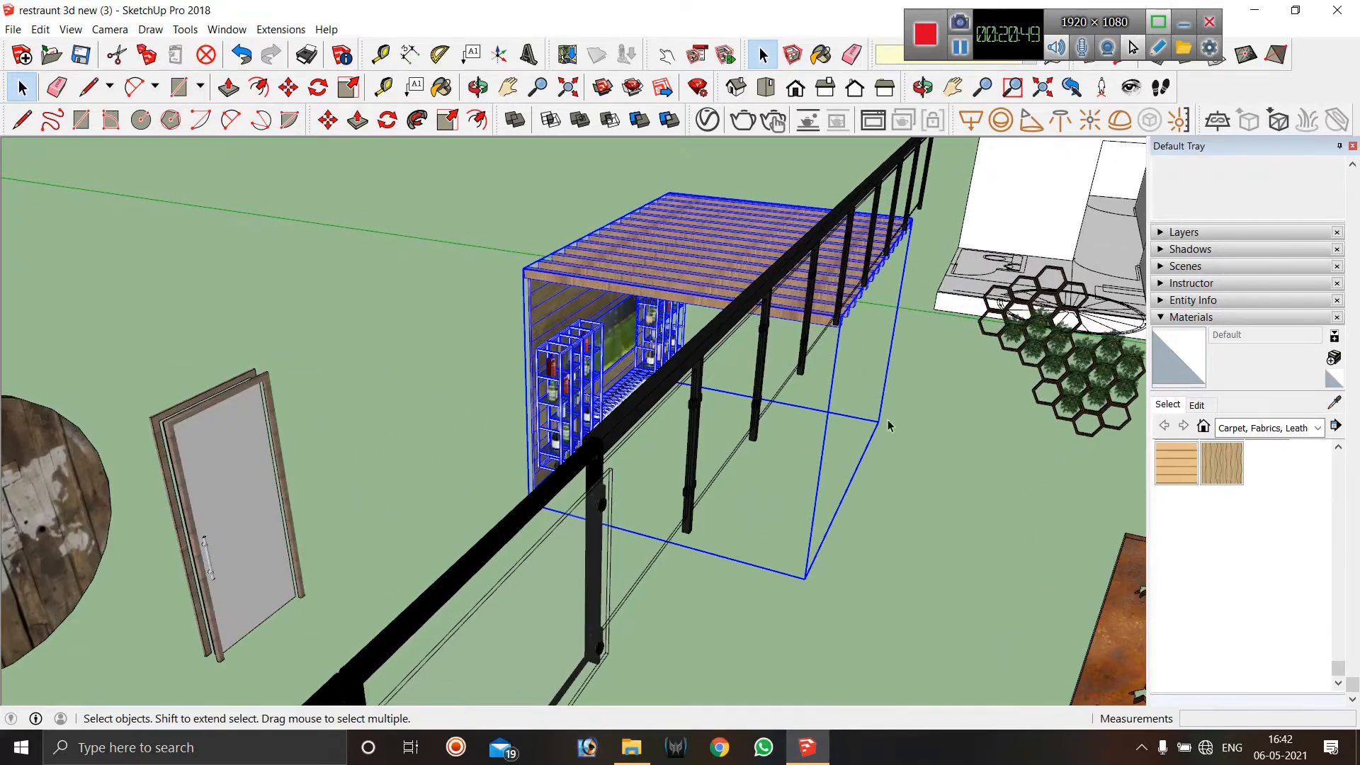
click(905, 422)
click(713, 343)
scroll(786, 425, down, 4)
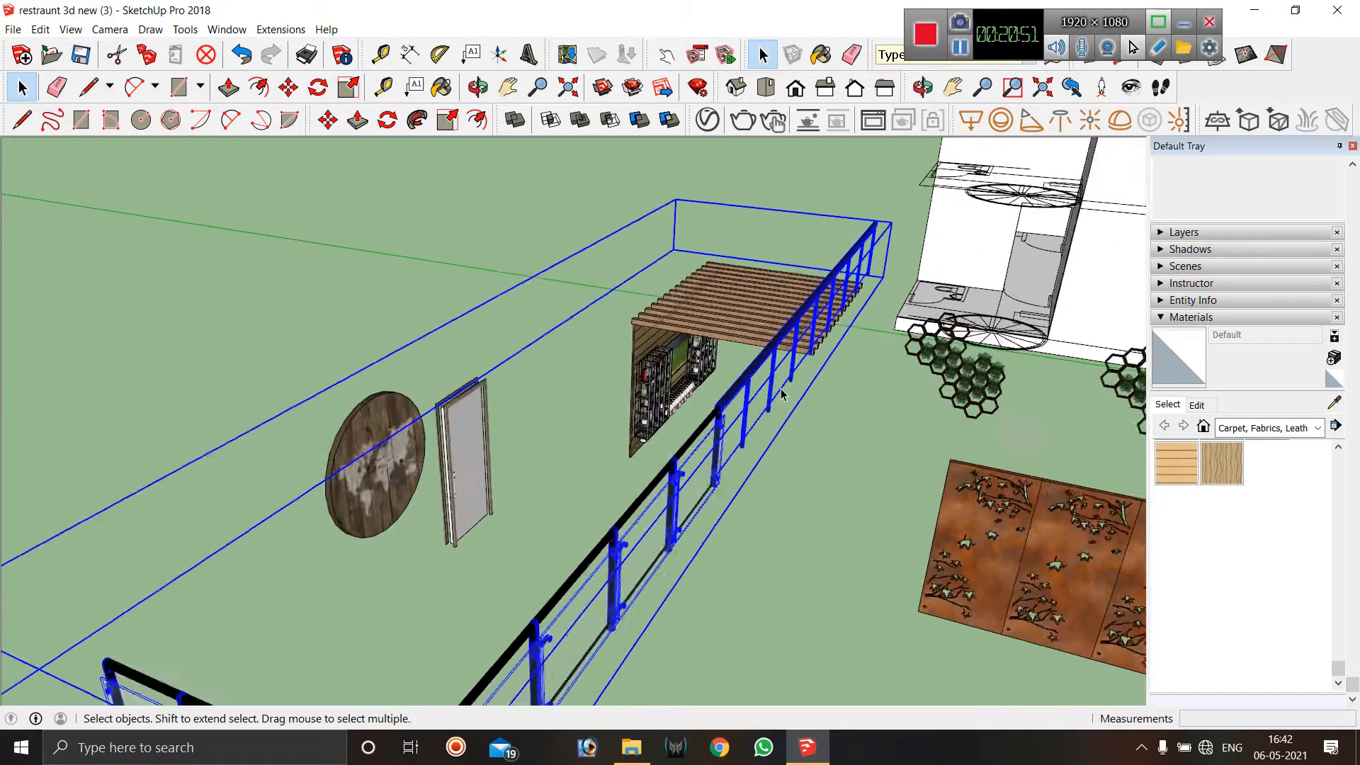
click(802, 441)
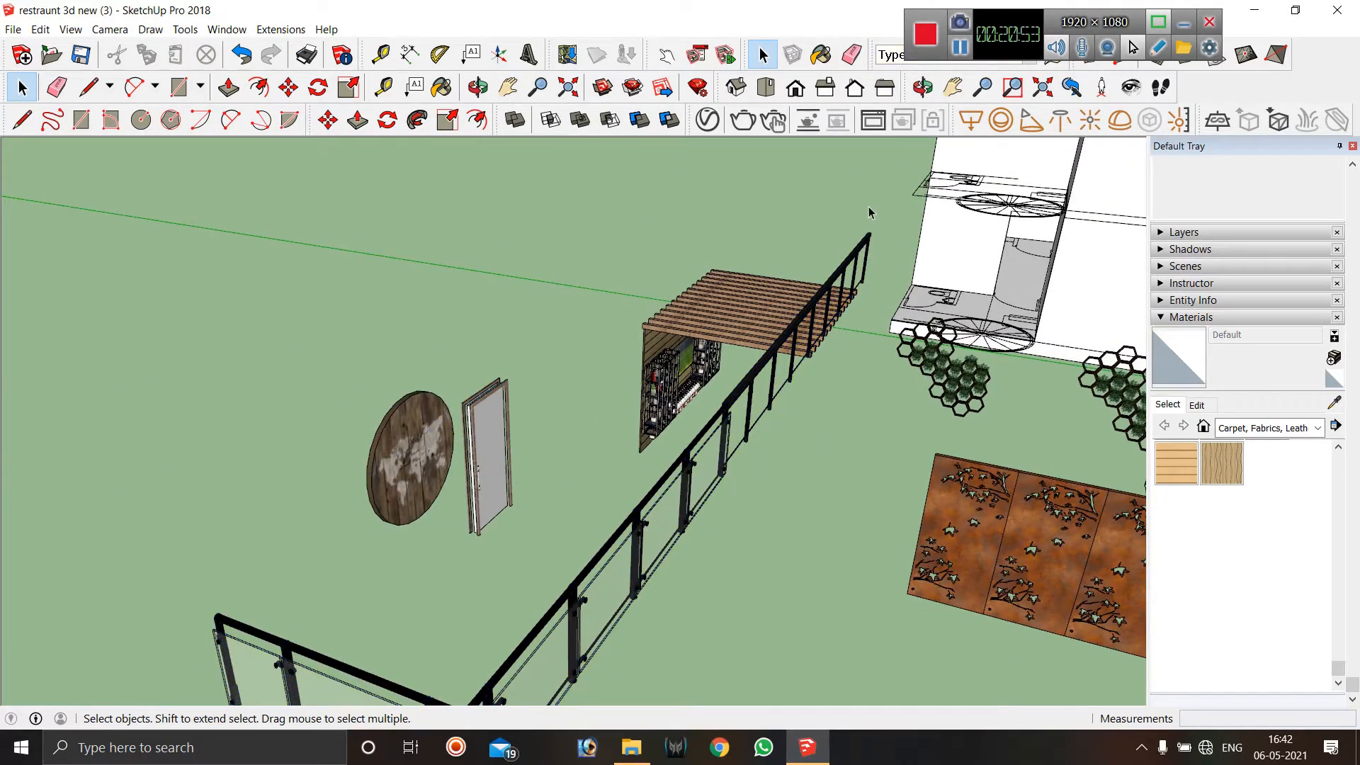
drag(540, 489, 541, 490)
right_click(754, 320)
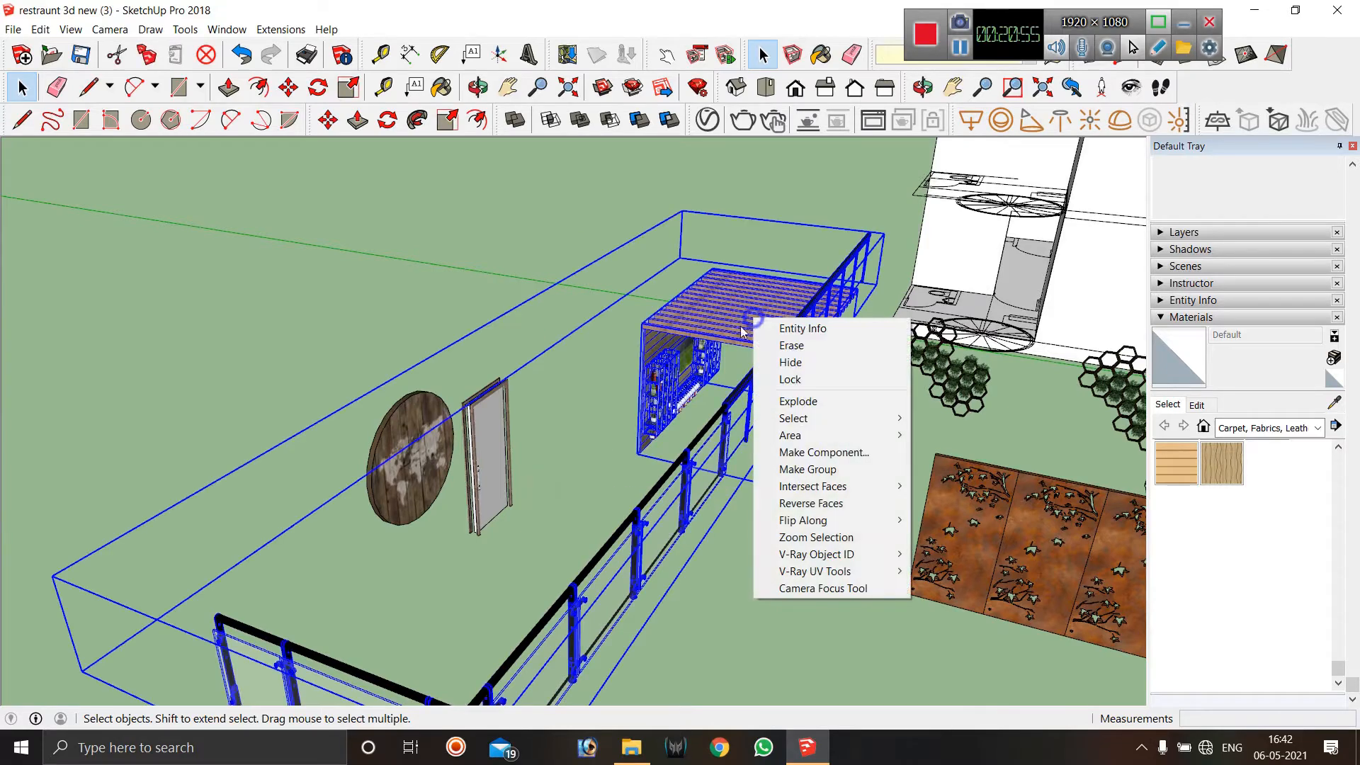
click(843, 470)
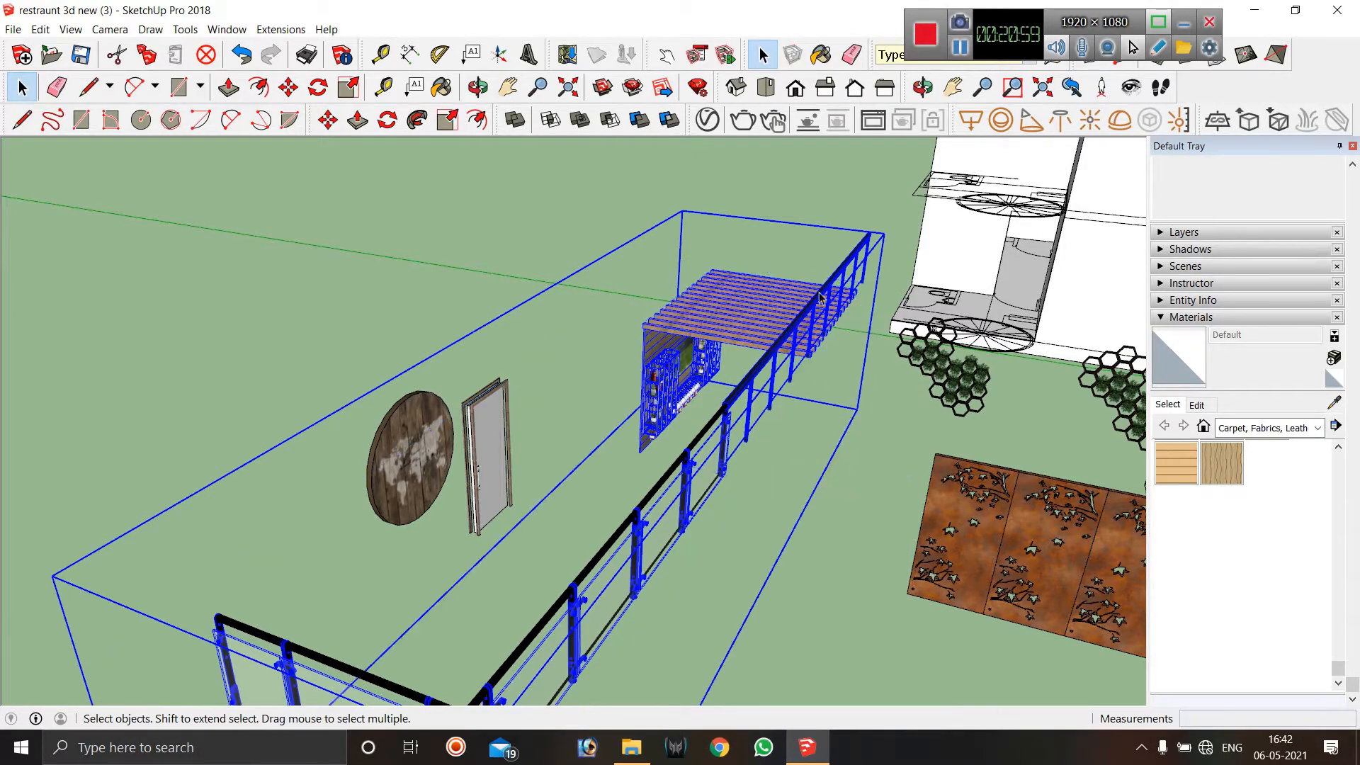
Move the grouped glass railing and slatted-roof shelving unit onto the building, placing it at the inner wall corner along the upper terrace's edge.
scroll(829, 328, down, 8)
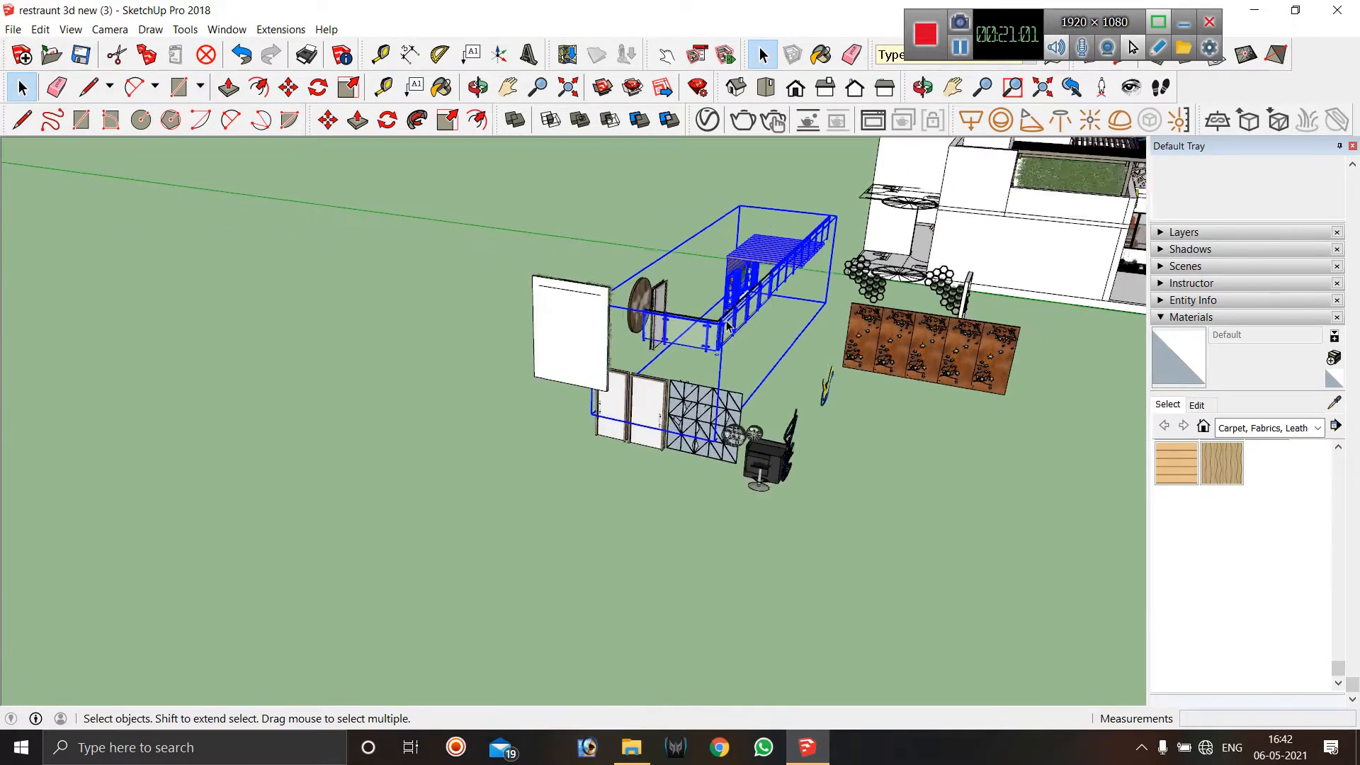
scroll(693, 353, up, 8)
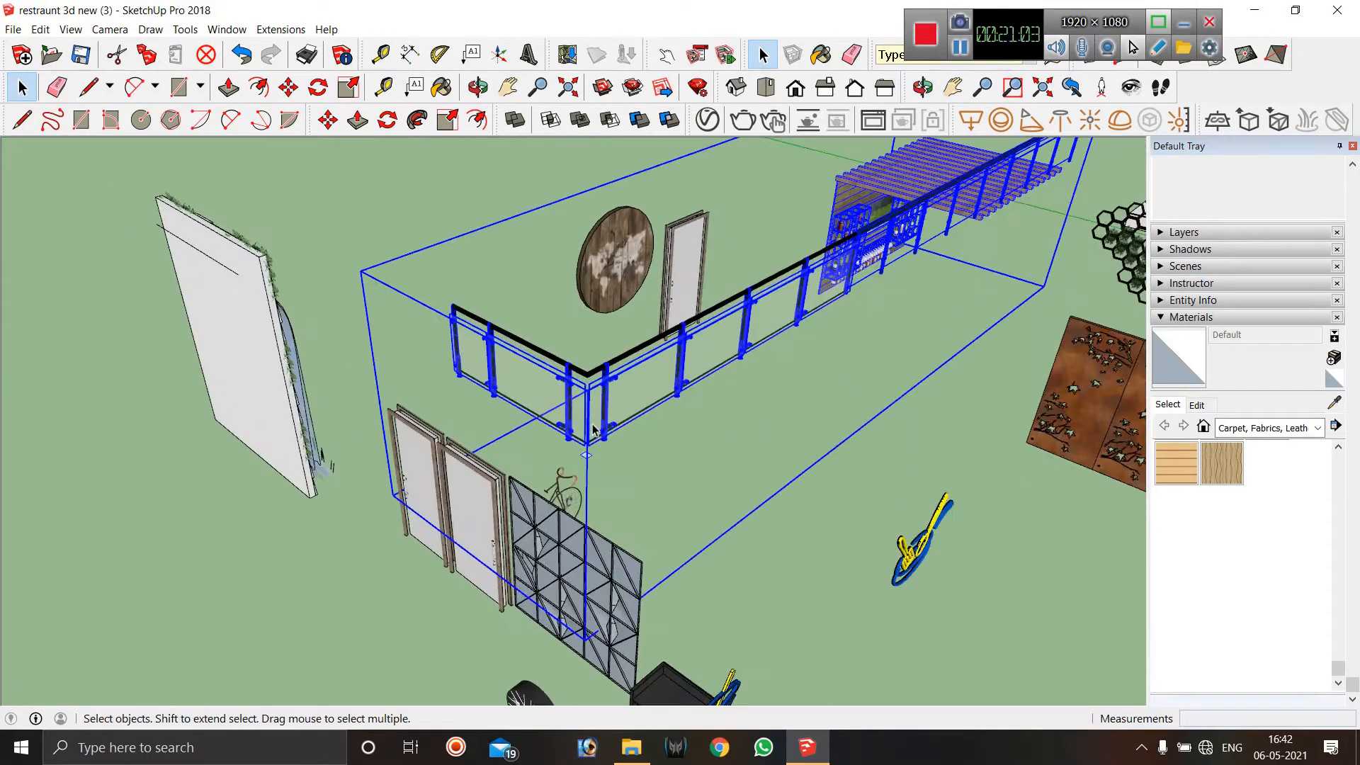
click(326, 120)
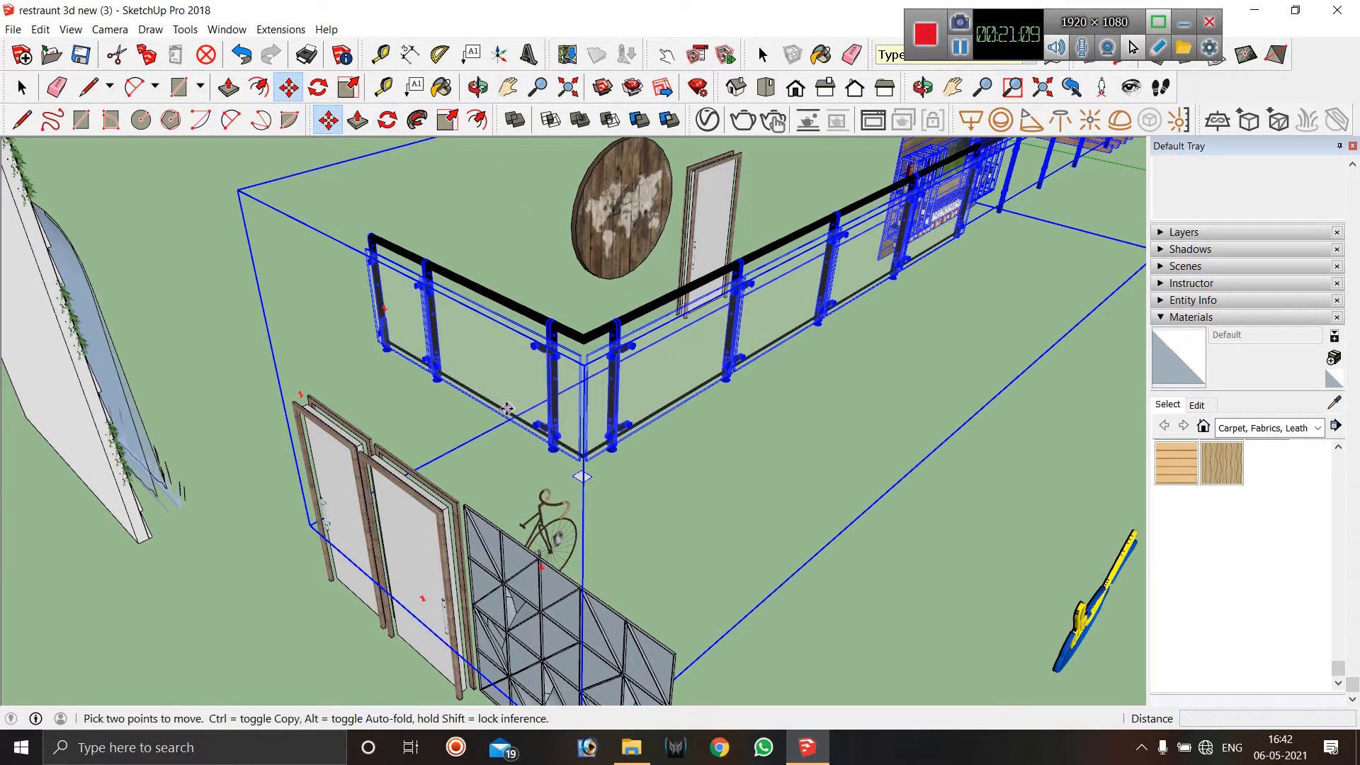
scroll(567, 453, up, 3)
scroll(673, 395, down, 3)
scroll(722, 401, up, 5)
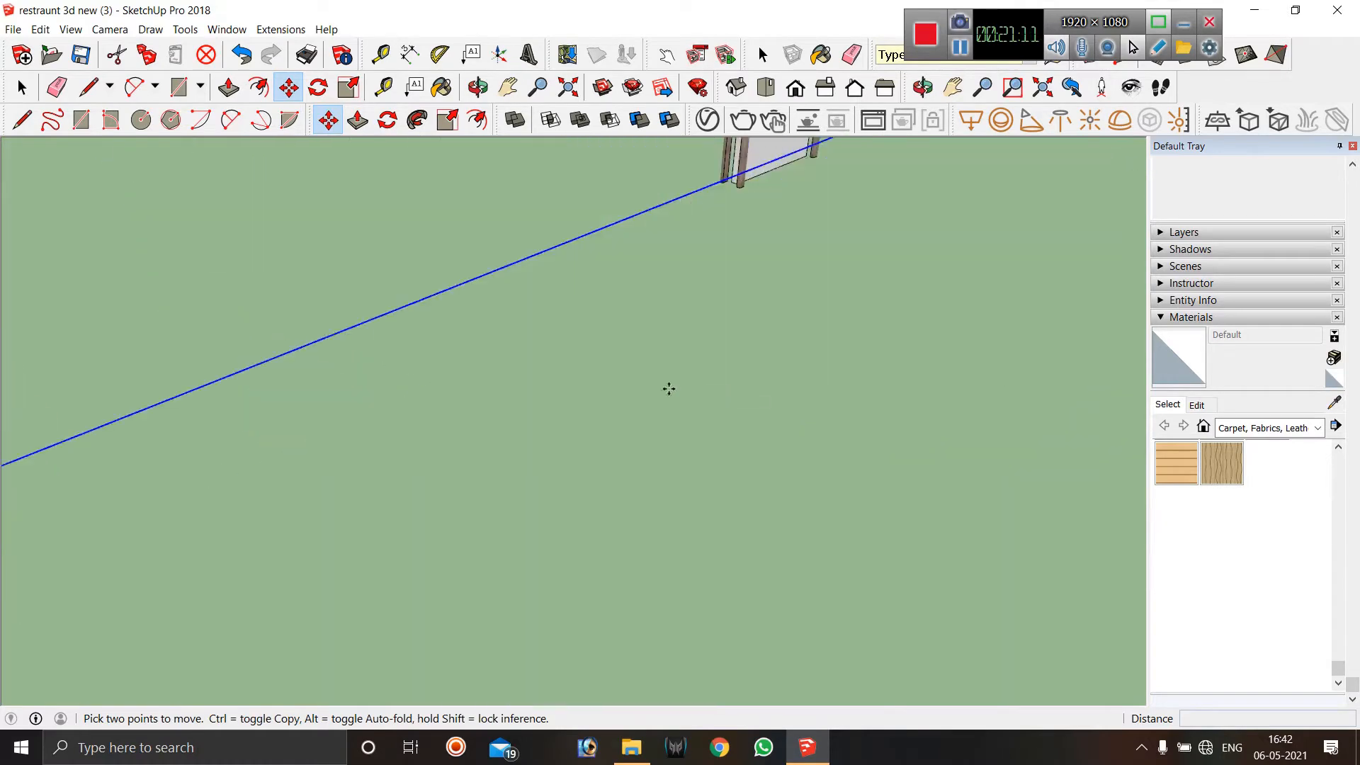
scroll(668, 388, down, 3)
scroll(638, 383, up, 5)
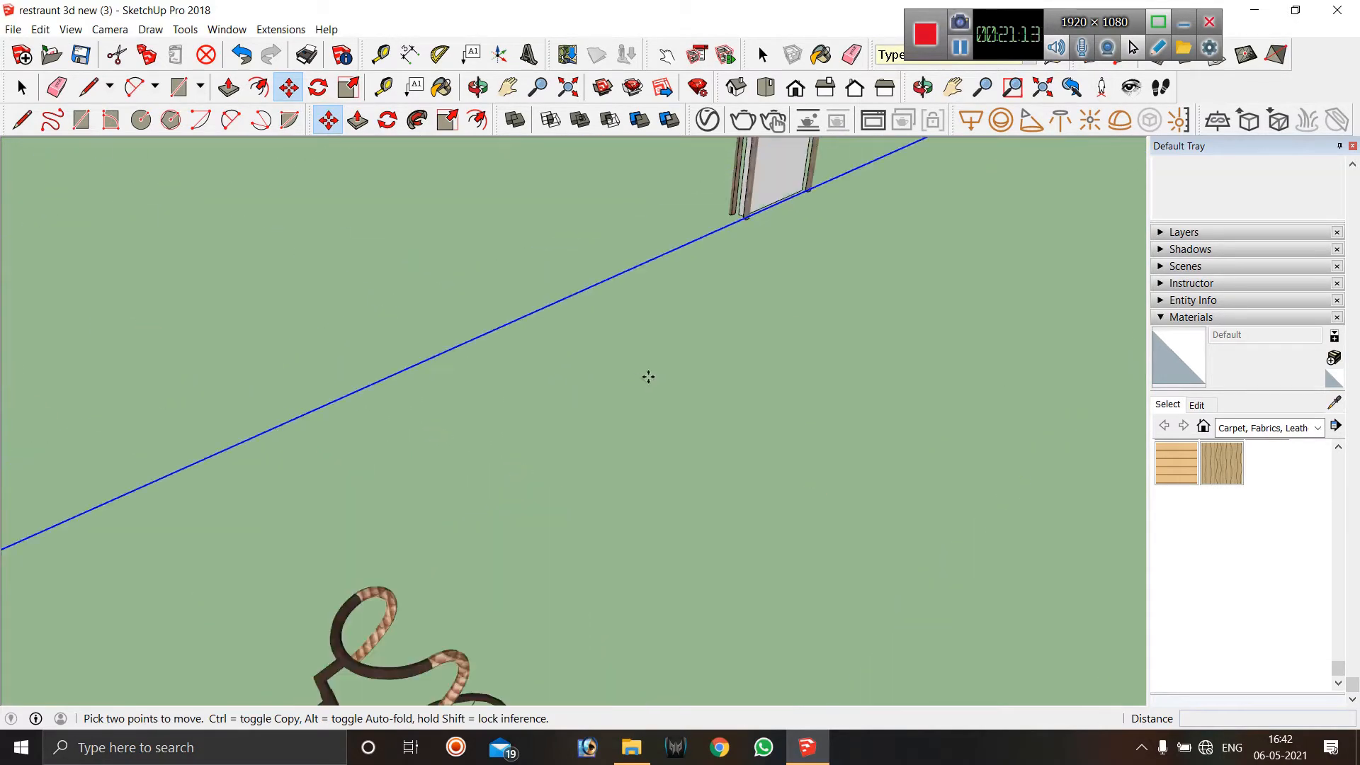
scroll(669, 362, down, 6)
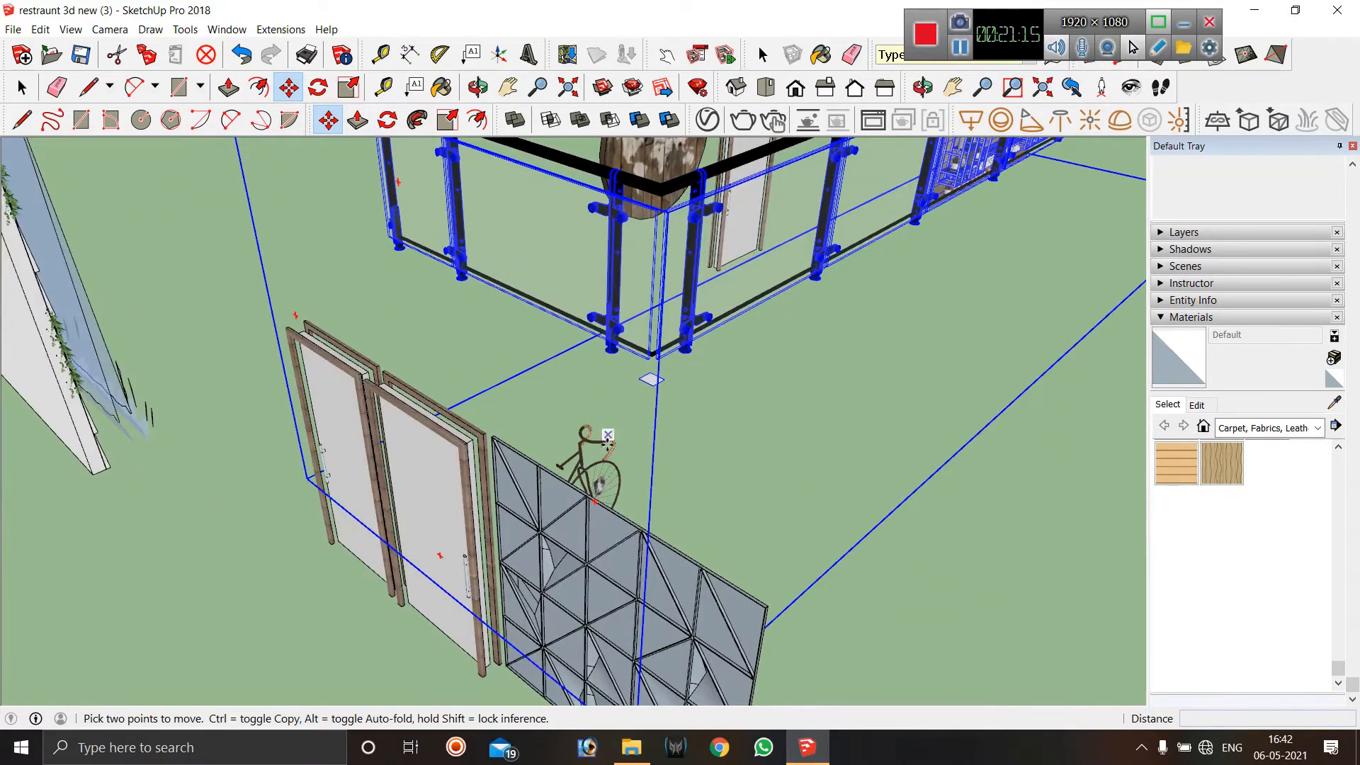
scroll(608, 435, down, 6)
scroll(821, 253, up, 8)
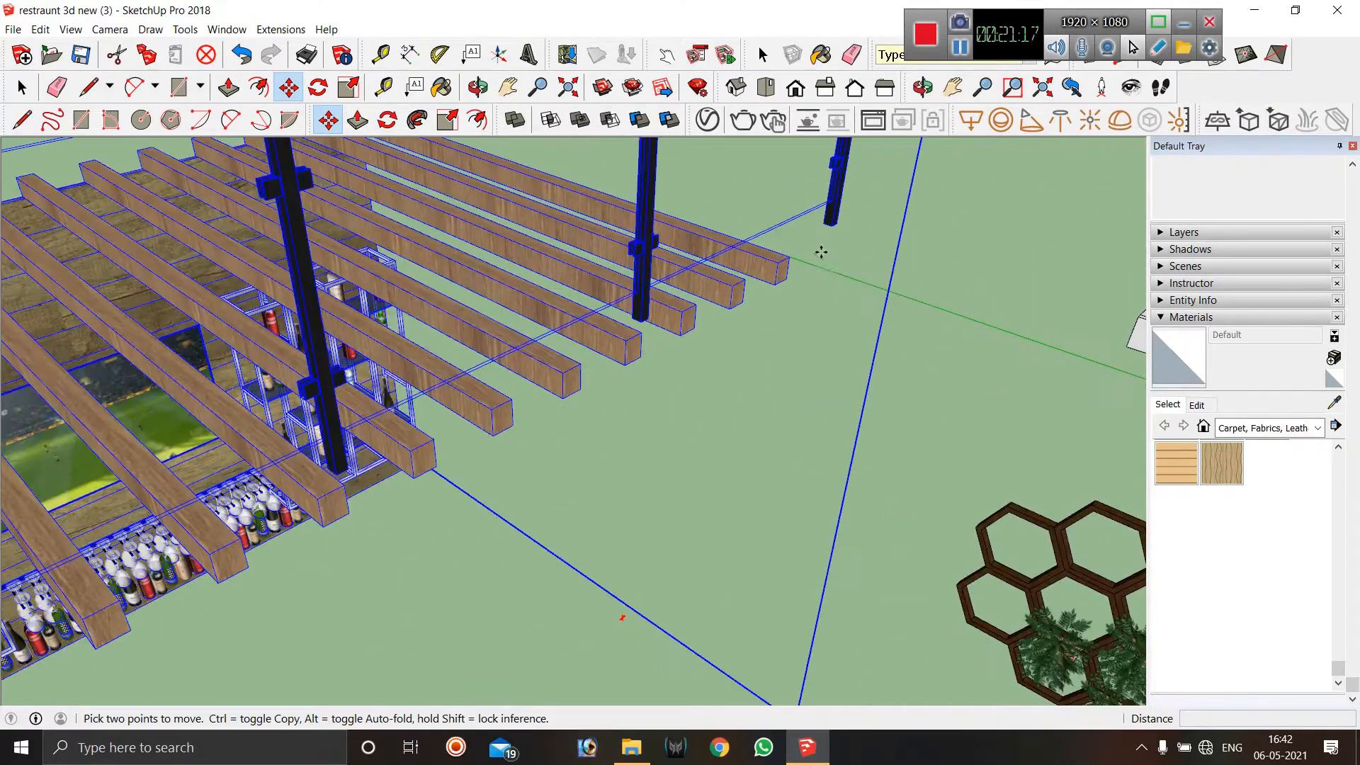
click(788, 257)
scroll(780, 266, down, 6)
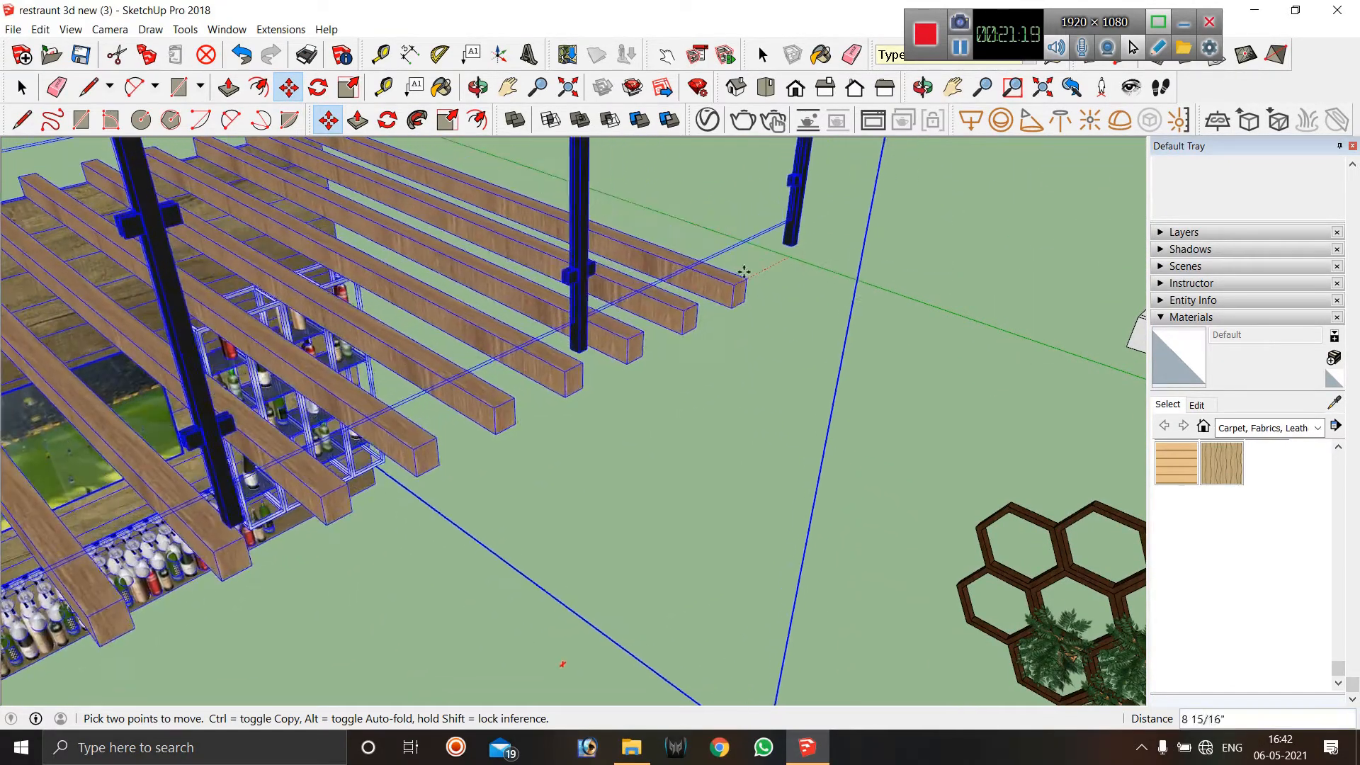
scroll(729, 304, down, 5)
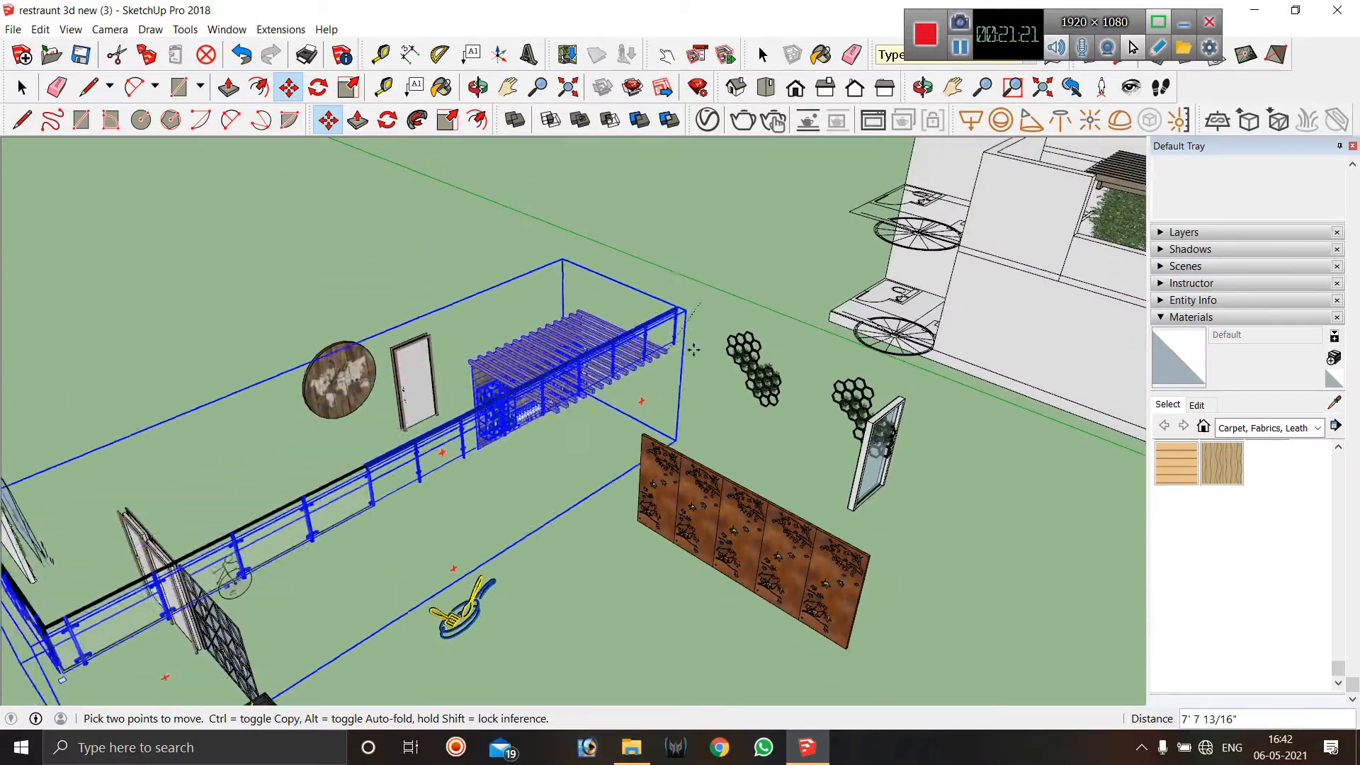
middle_drag(692, 353, 1141, 316)
scroll(815, 602, down, 6)
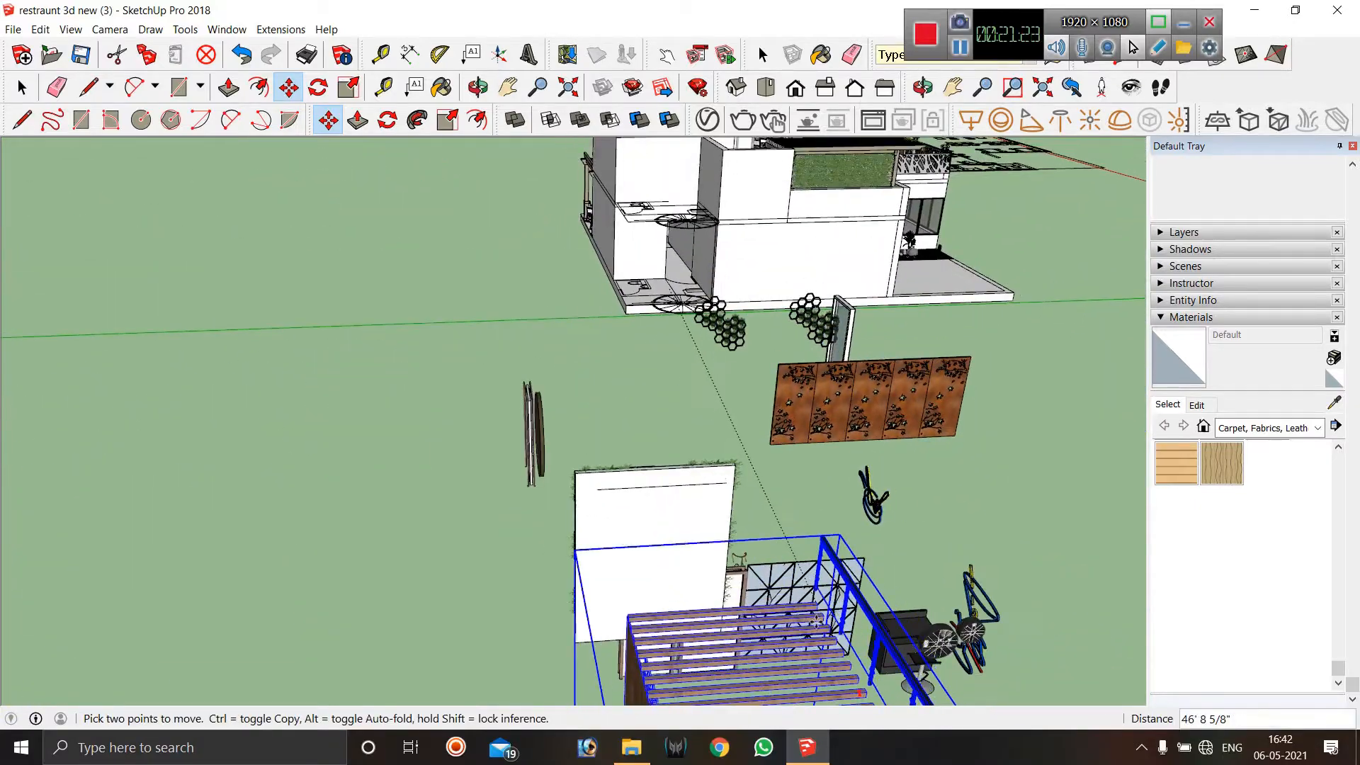
scroll(768, 247, up, 10)
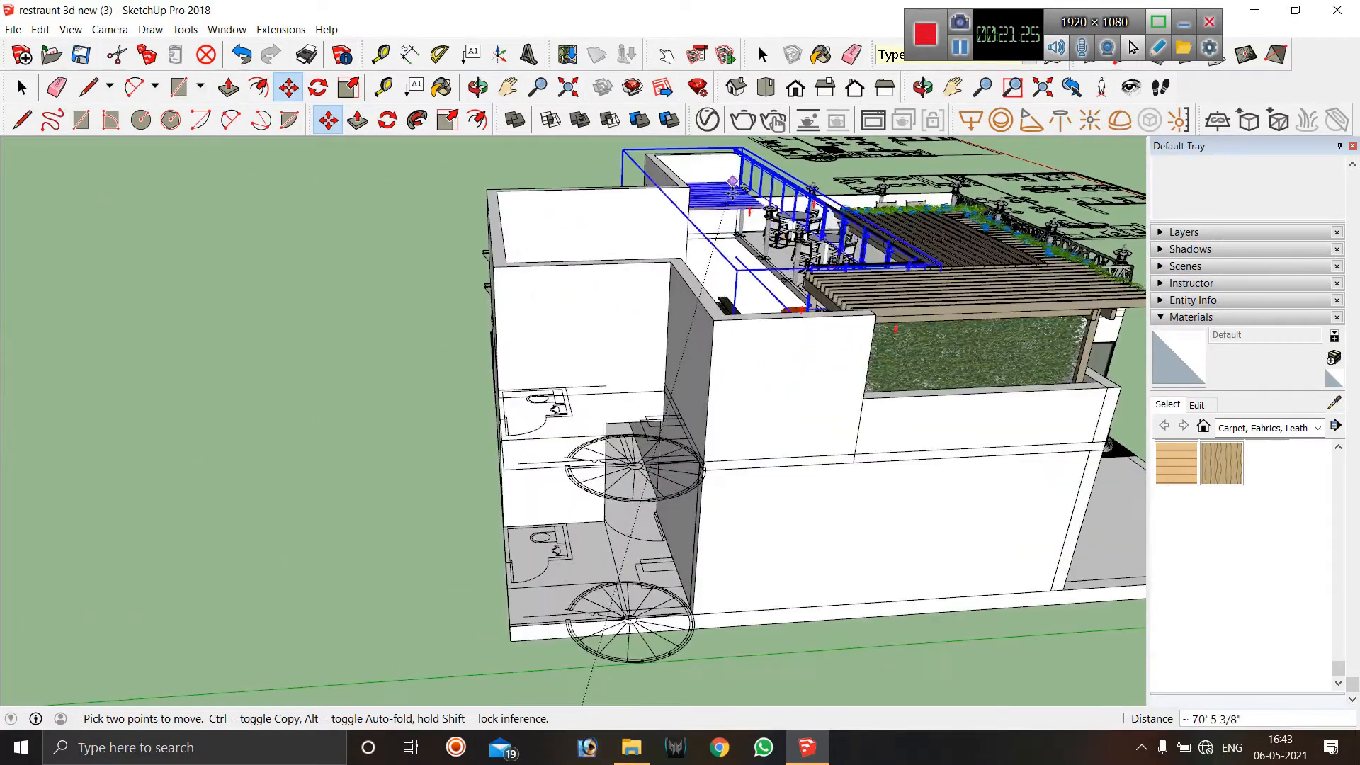
scroll(749, 242, up, 2)
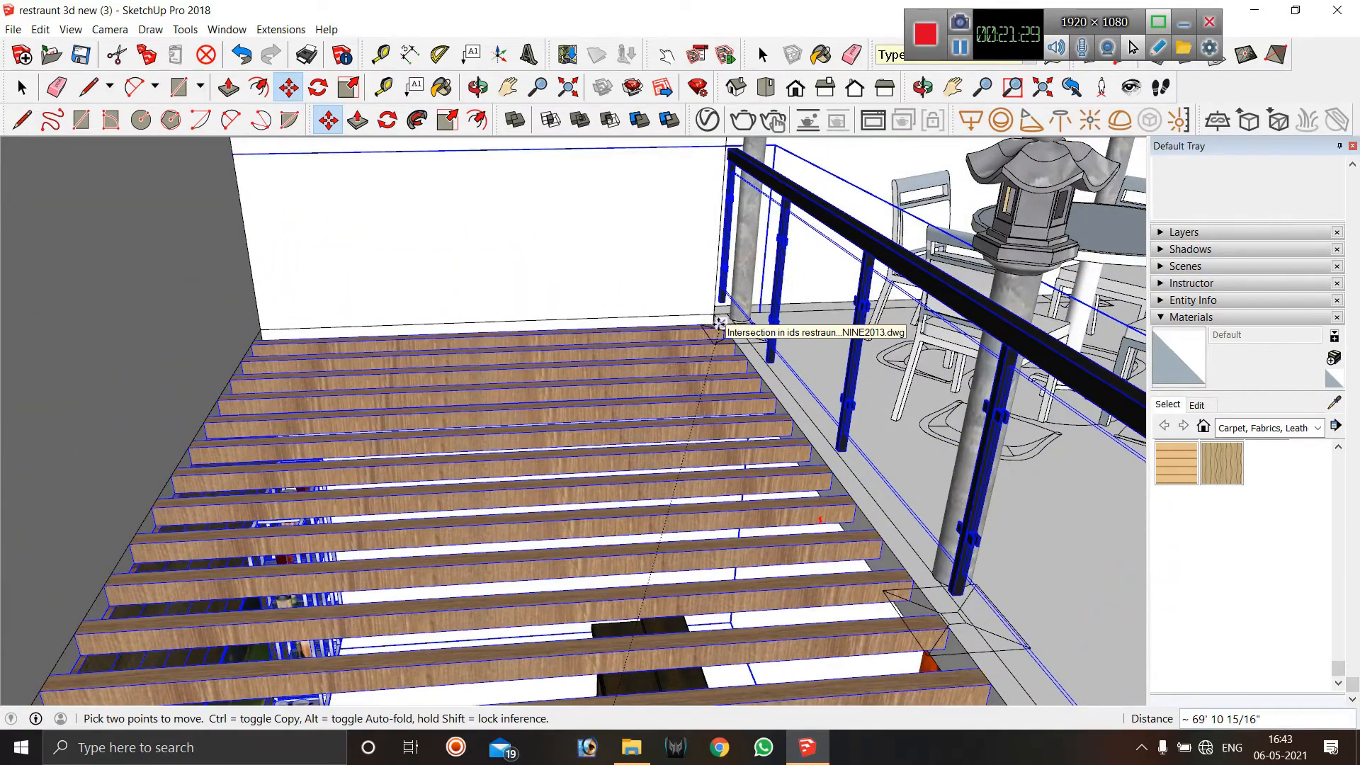
middle_drag(718, 325, 868, 416)
Lower the railing and shelving group by 3" so the end railing post stands on the terrace's edge beside the wall.
scroll(691, 245, up, 5)
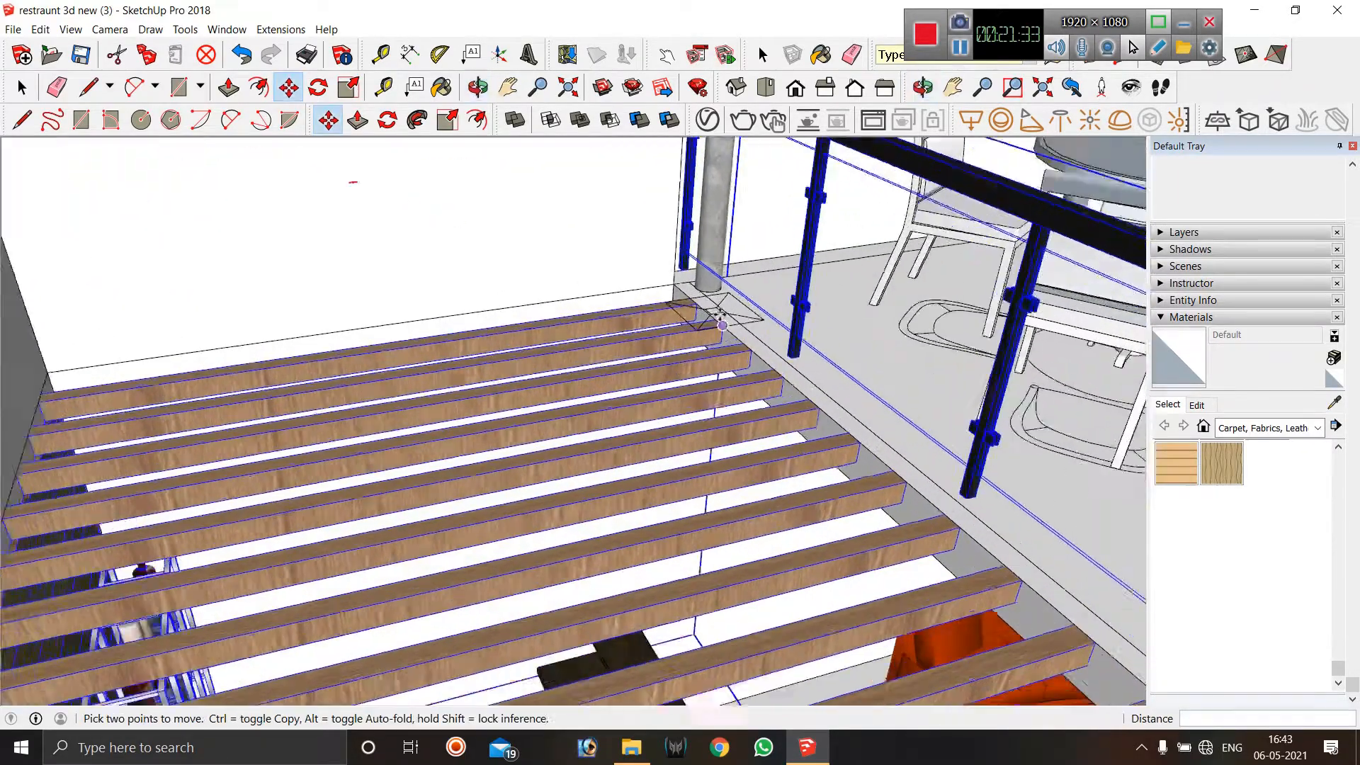
scroll(668, 260, up, 1)
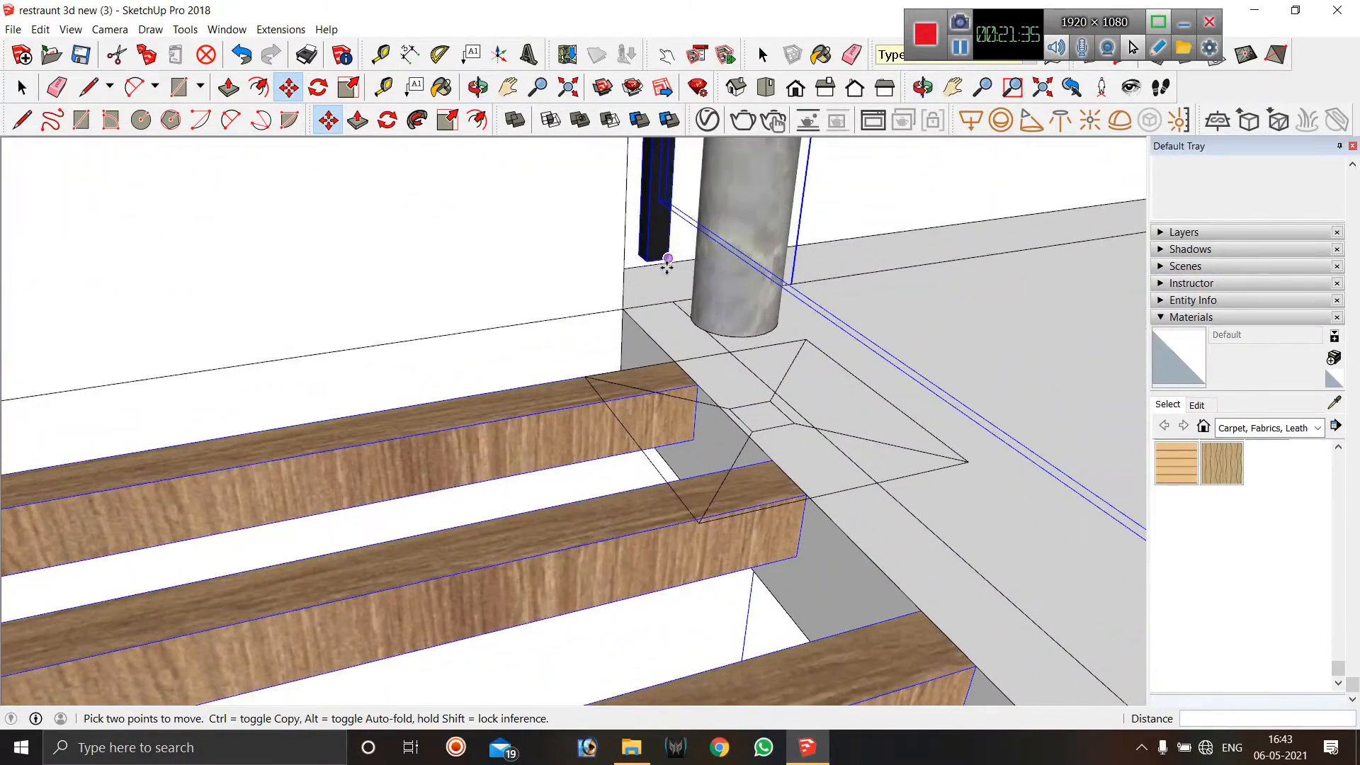
click(648, 264)
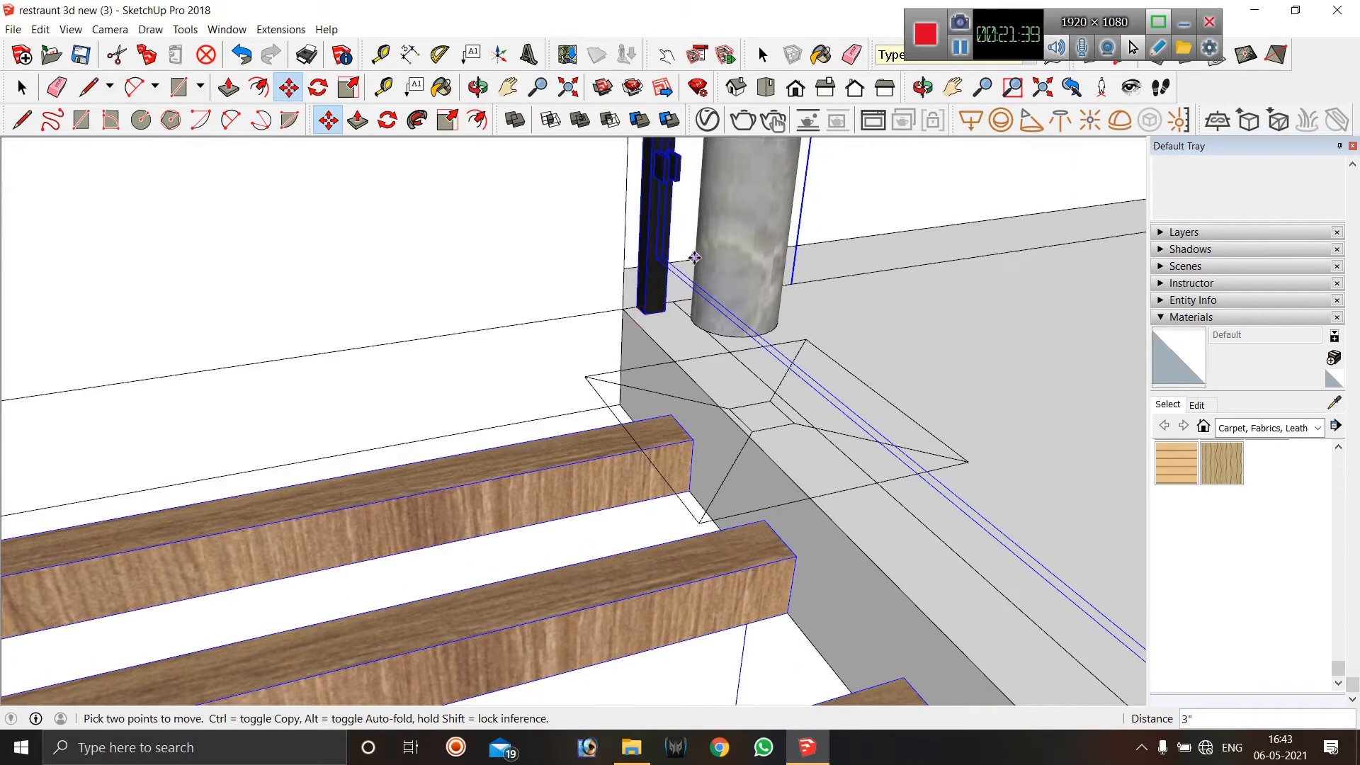
middle_drag(694, 258, 439, 273)
Shift the group about 4 3/16" so the wooden back wall's top corner meets the grey side wall, and clear the selection.
scroll(691, 298, down, 6)
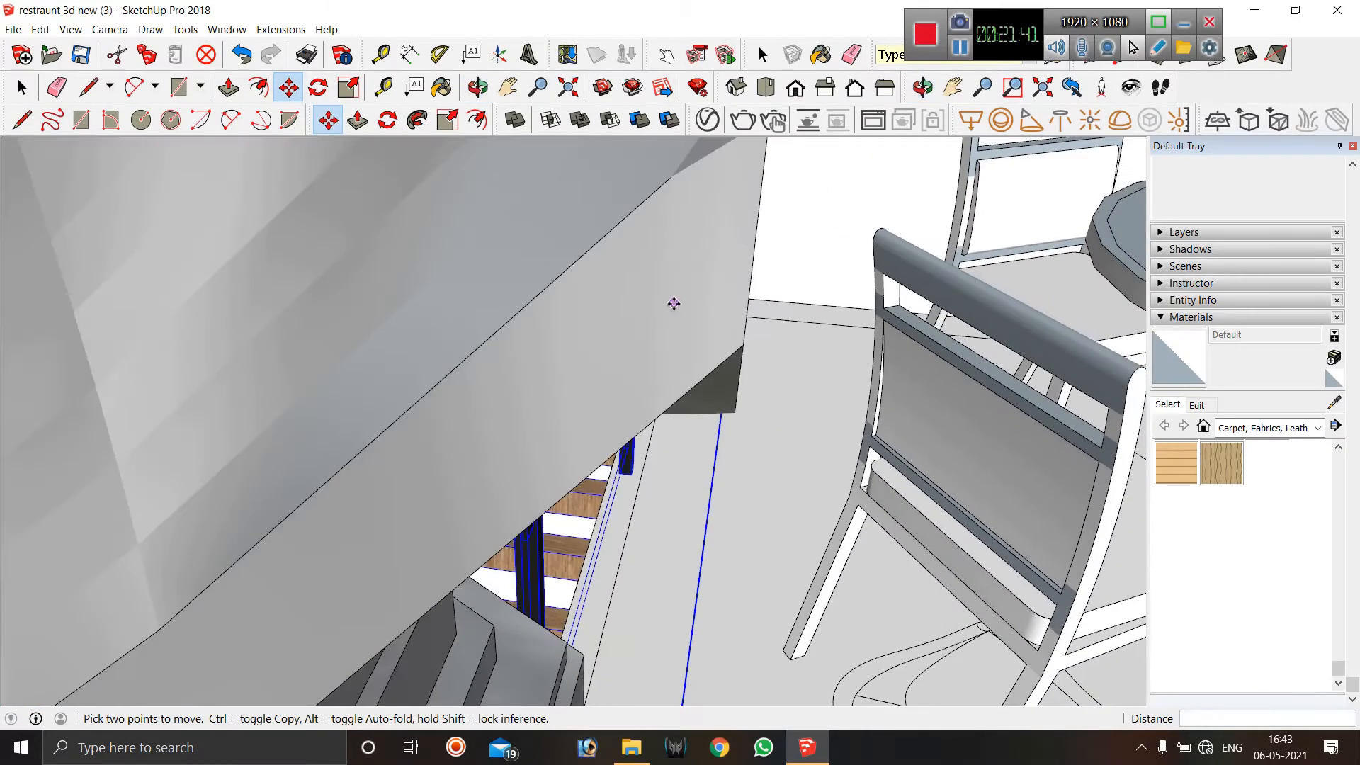
scroll(674, 303, down, 8)
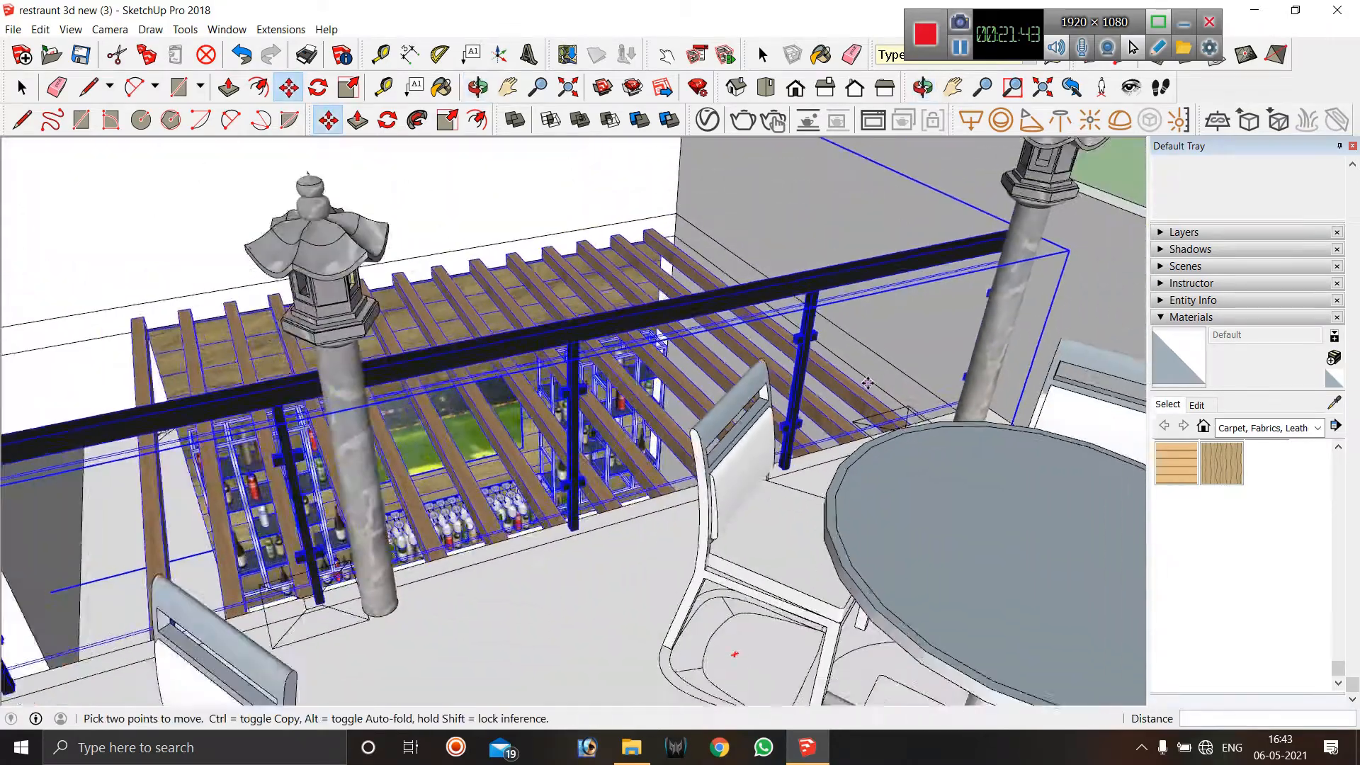
scroll(867, 383, down, 3)
middle_drag(867, 383, 832, 325)
scroll(800, 294, up, 8)
scroll(799, 294, up, 4)
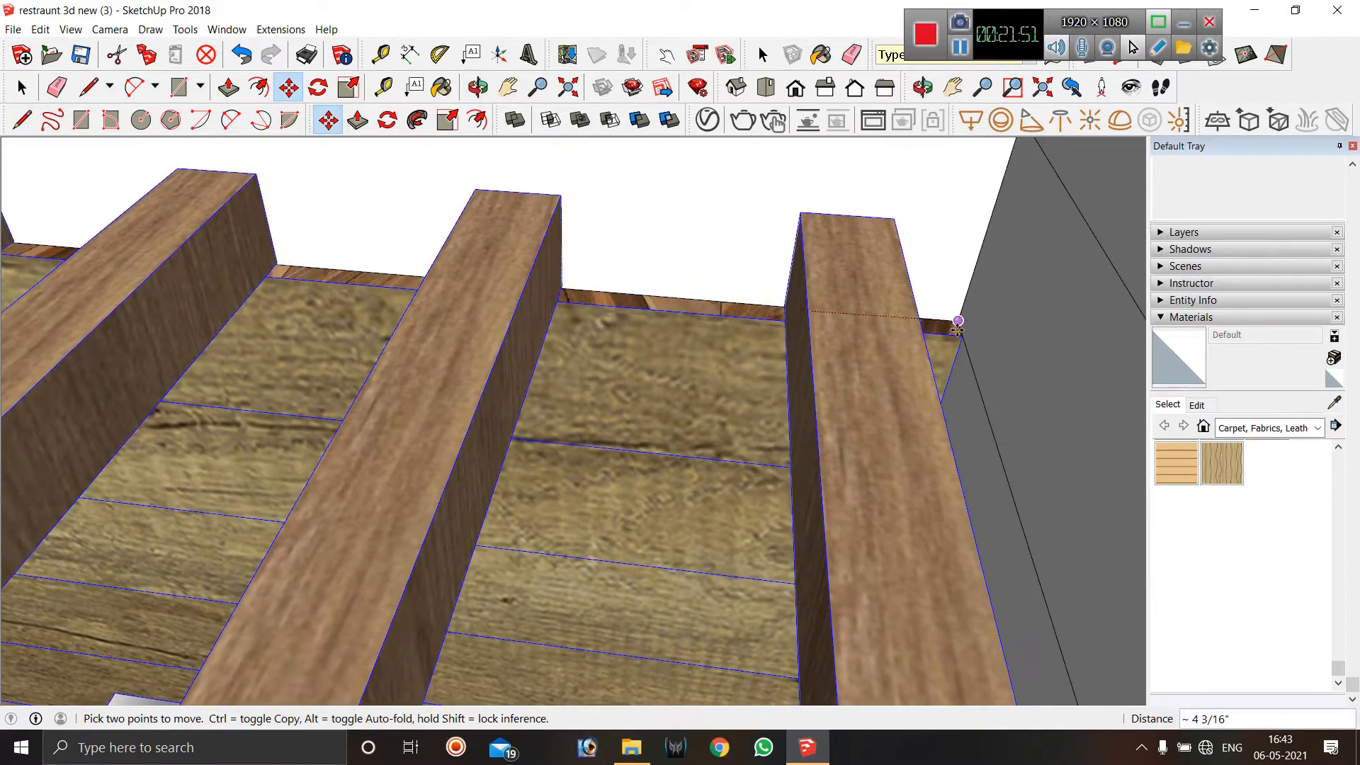
scroll(957, 324, up, 6)
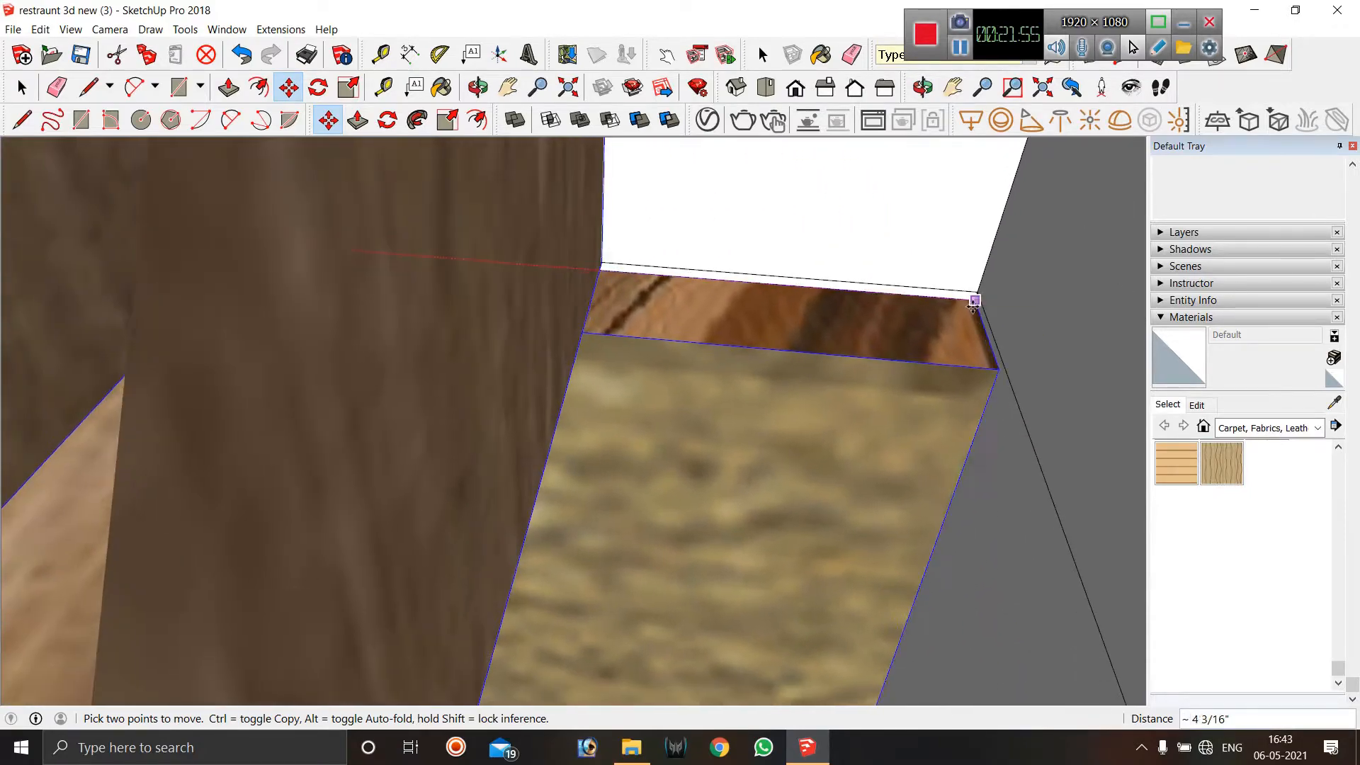
click(975, 305)
scroll(975, 305, down, 8)
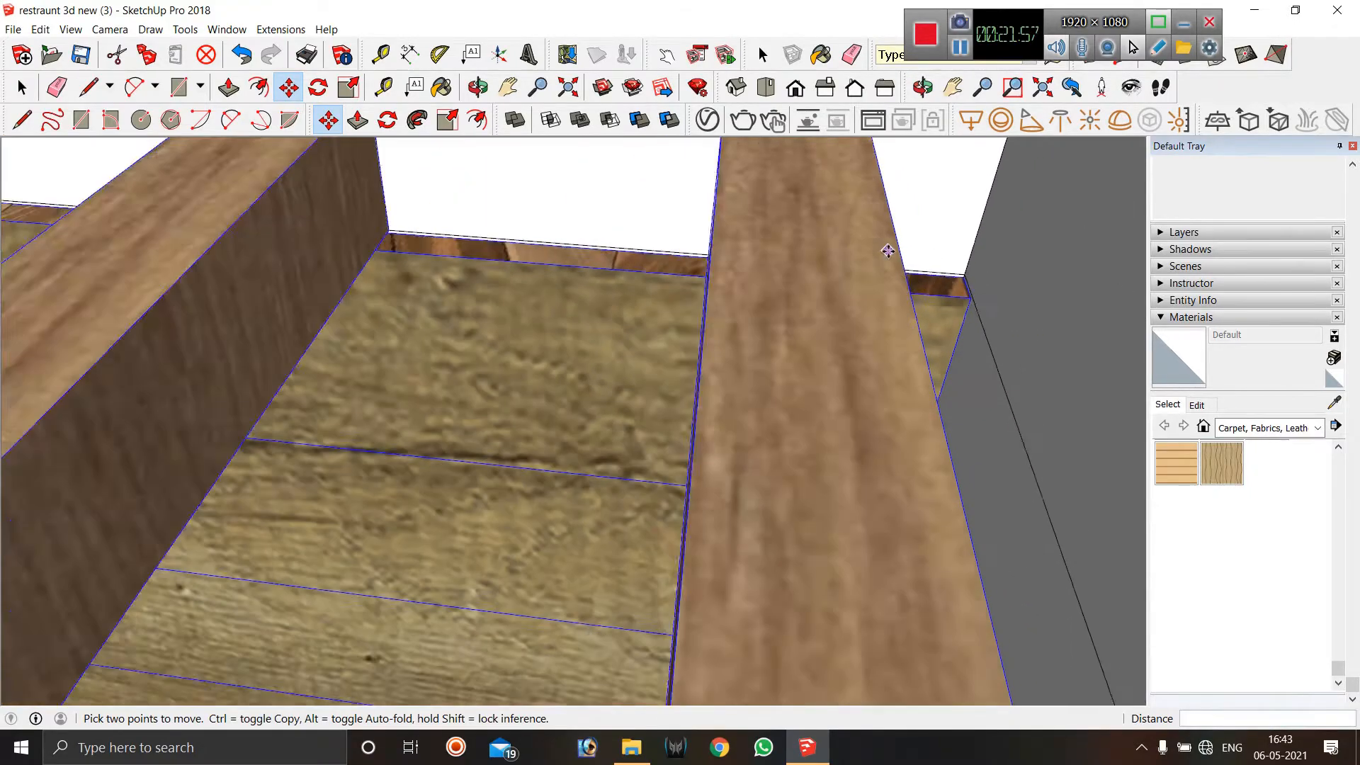
scroll(801, 299, down, 10)
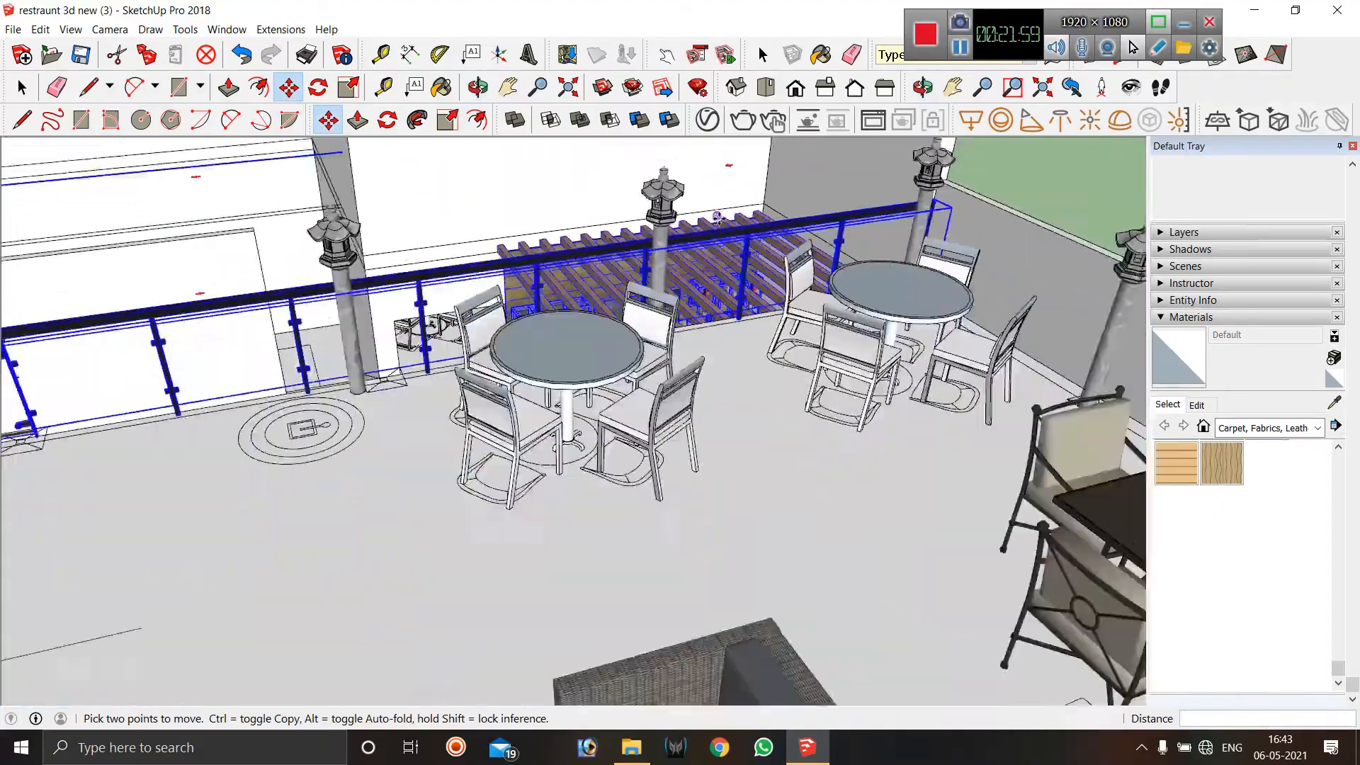
middle_drag(767, 186, 709, 273)
scroll(946, 181, down, 10)
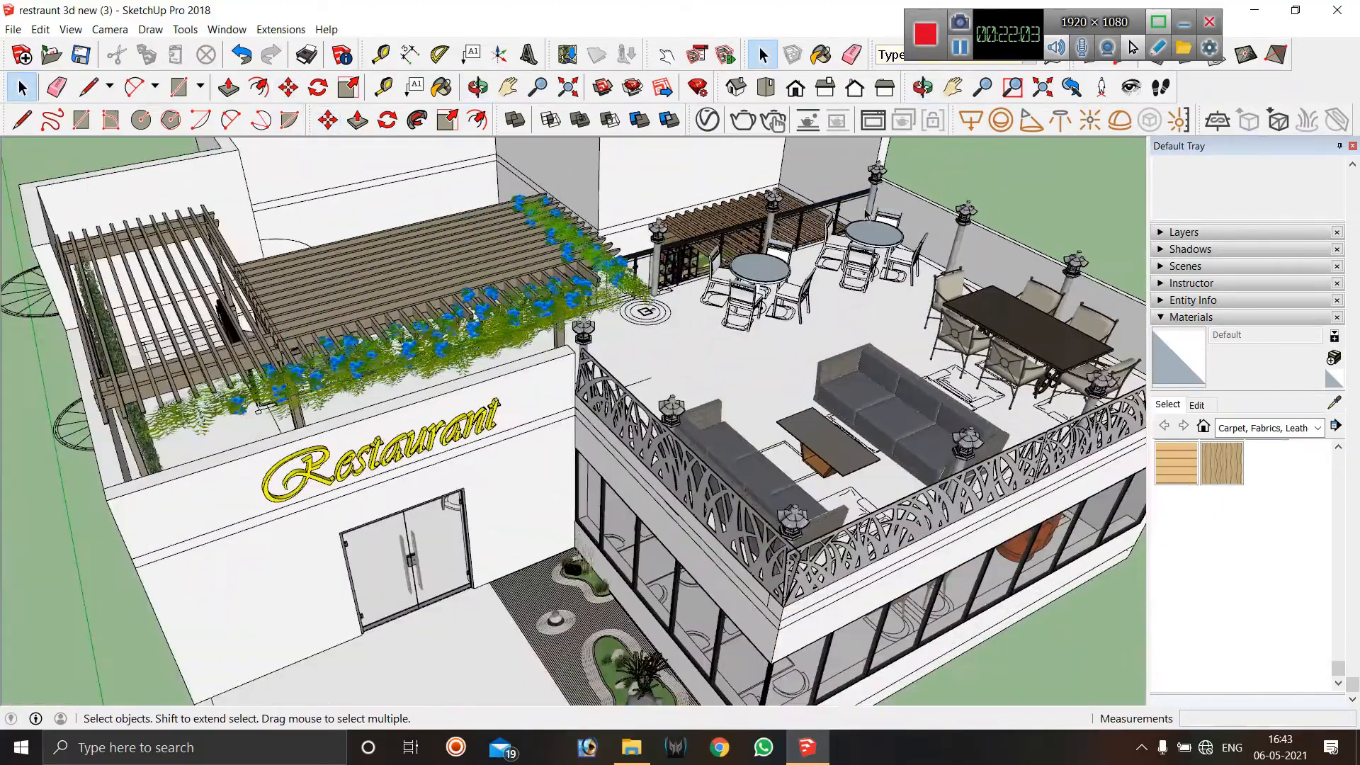
Select the loose components beside the building, including signs, doors, decorative panels, world map and both honeycomb planters, leaving out the framed glass pane.
scroll(735, 352, down, 4)
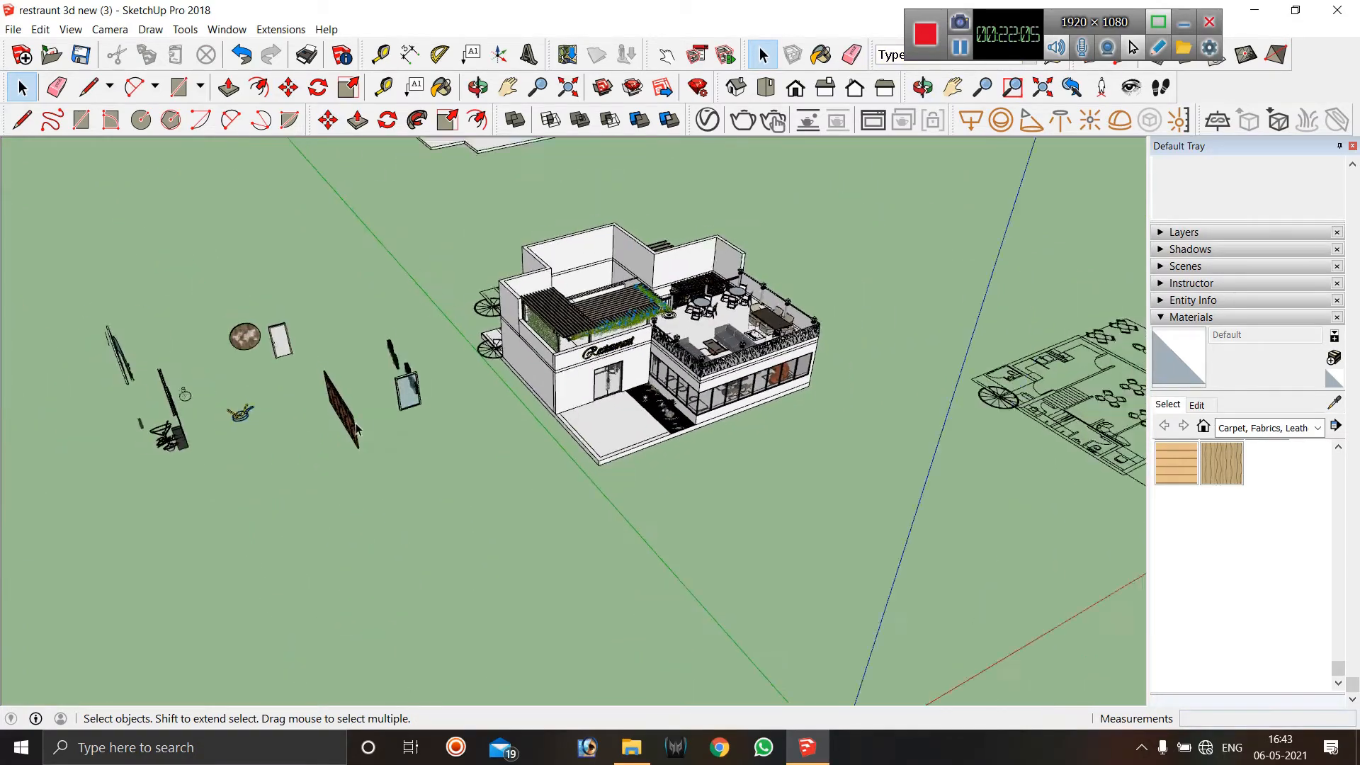
scroll(170, 414, up, 3)
scroll(168, 423, up, 1)
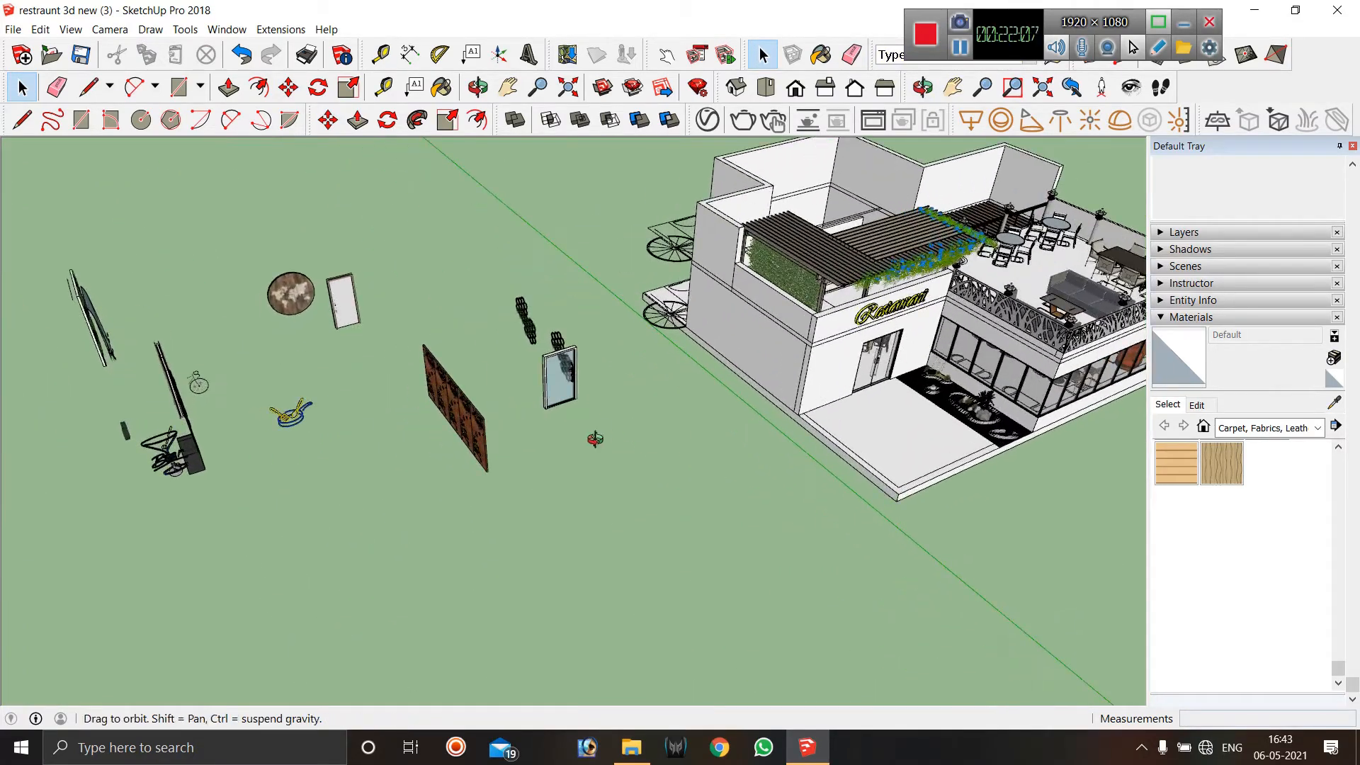
middle_drag(596, 439, 249, 427)
scroll(489, 220, up, 3)
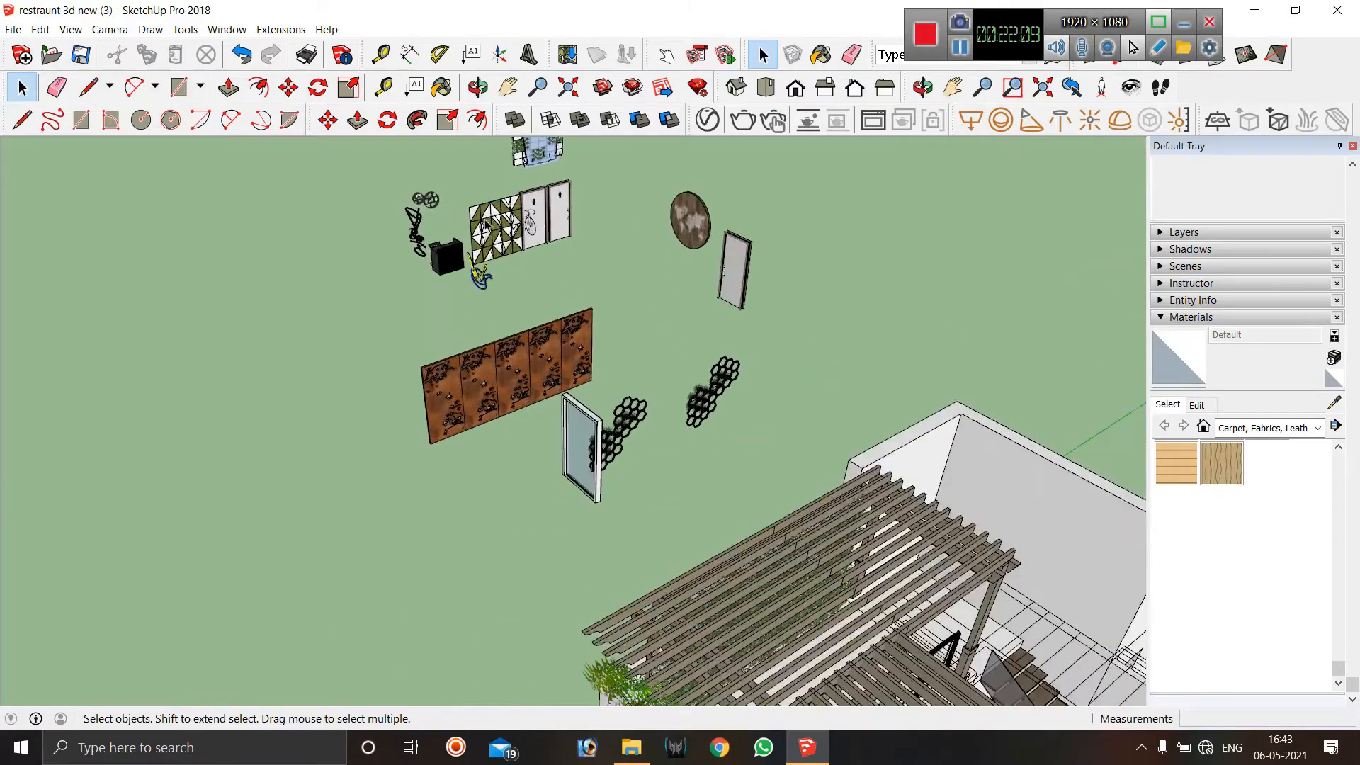
scroll(488, 226, up, 3)
middle_drag(402, 293, 734, 370)
scroll(223, 304, up, 5)
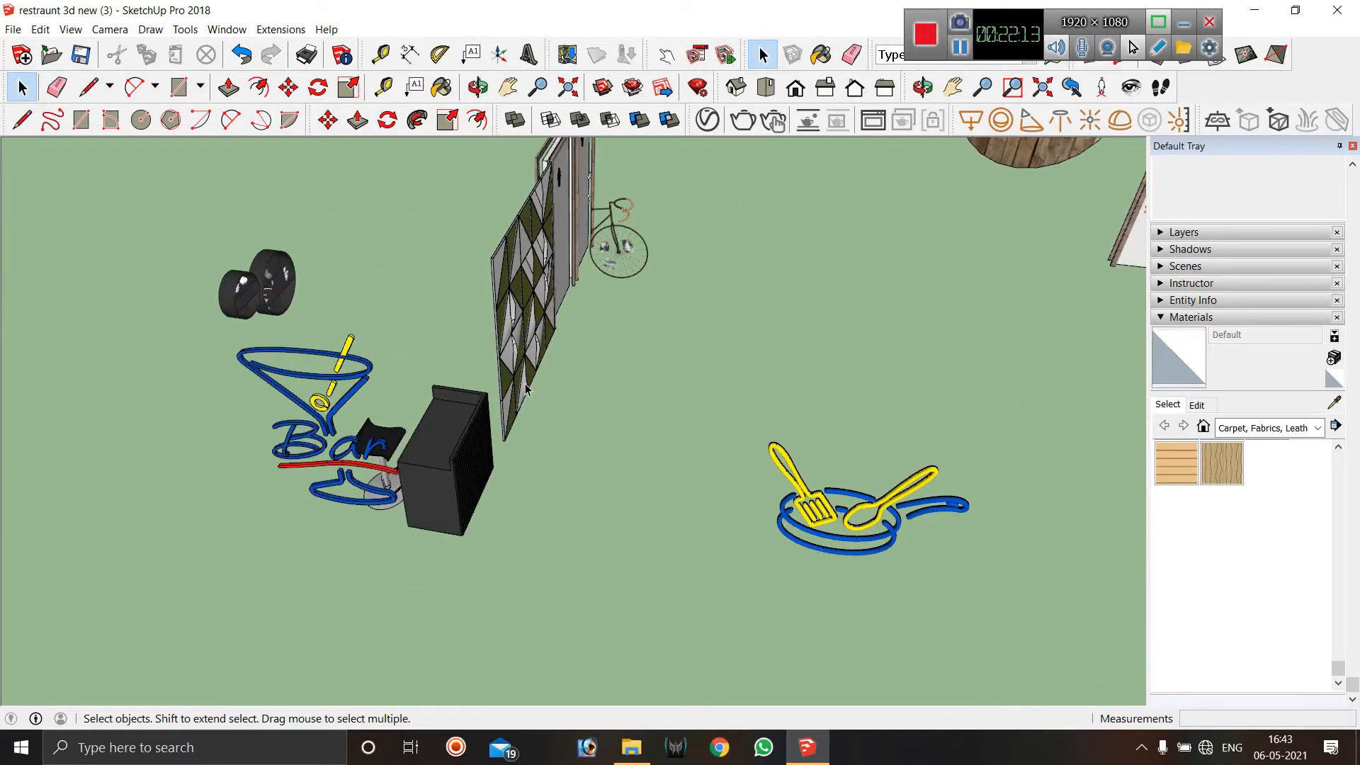
middle_drag(264, 280, 623, 386)
scroll(579, 370, down, 3)
scroll(482, 410, down, 2)
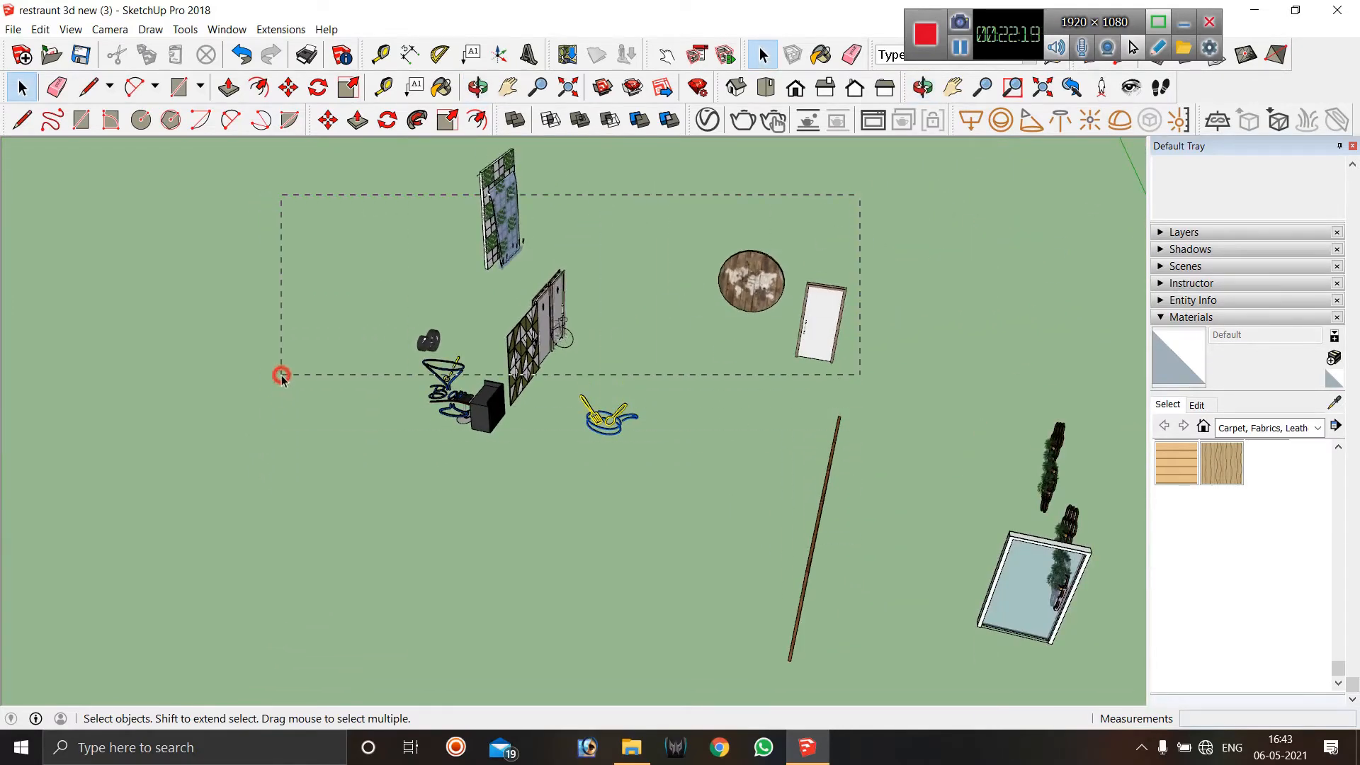
drag(100, 624, 99, 623)
middle_drag(647, 553, 470, 458)
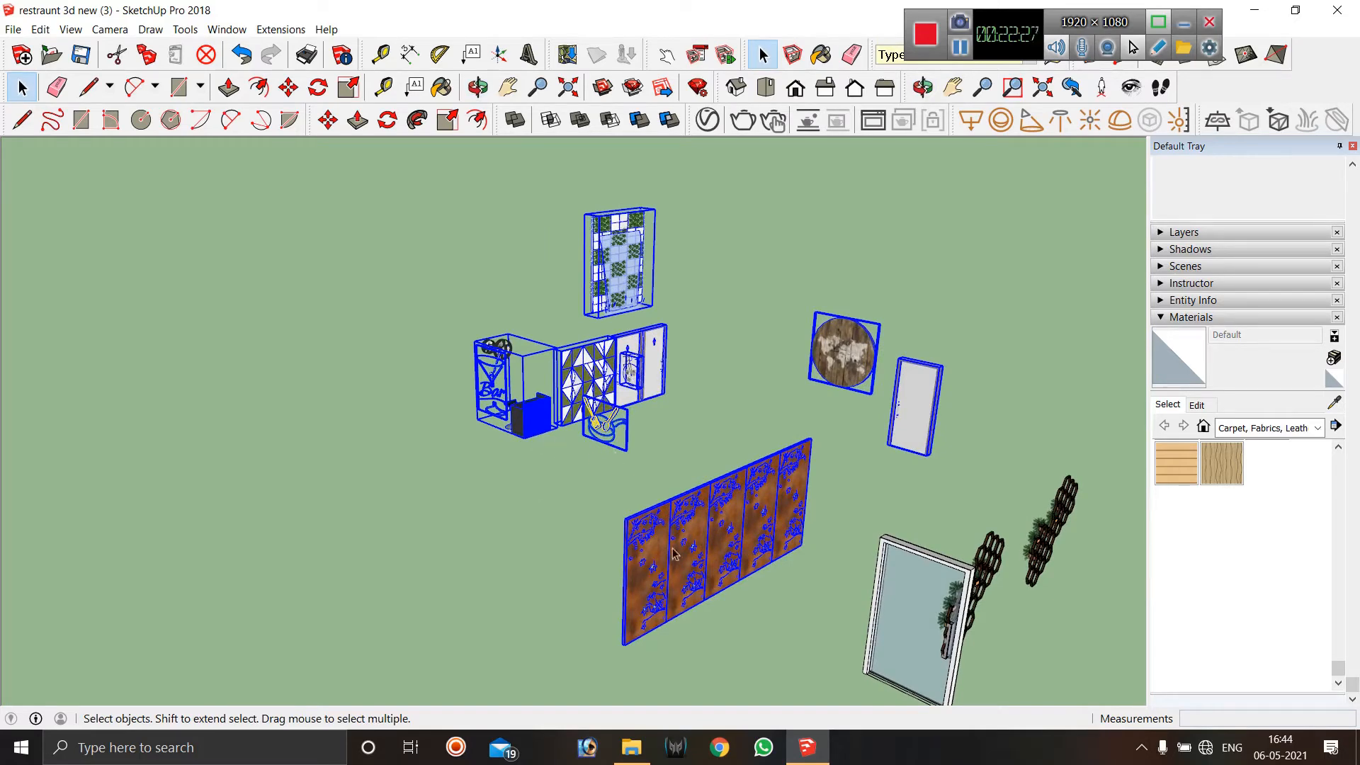
middle_drag(515, 503, 460, 533)
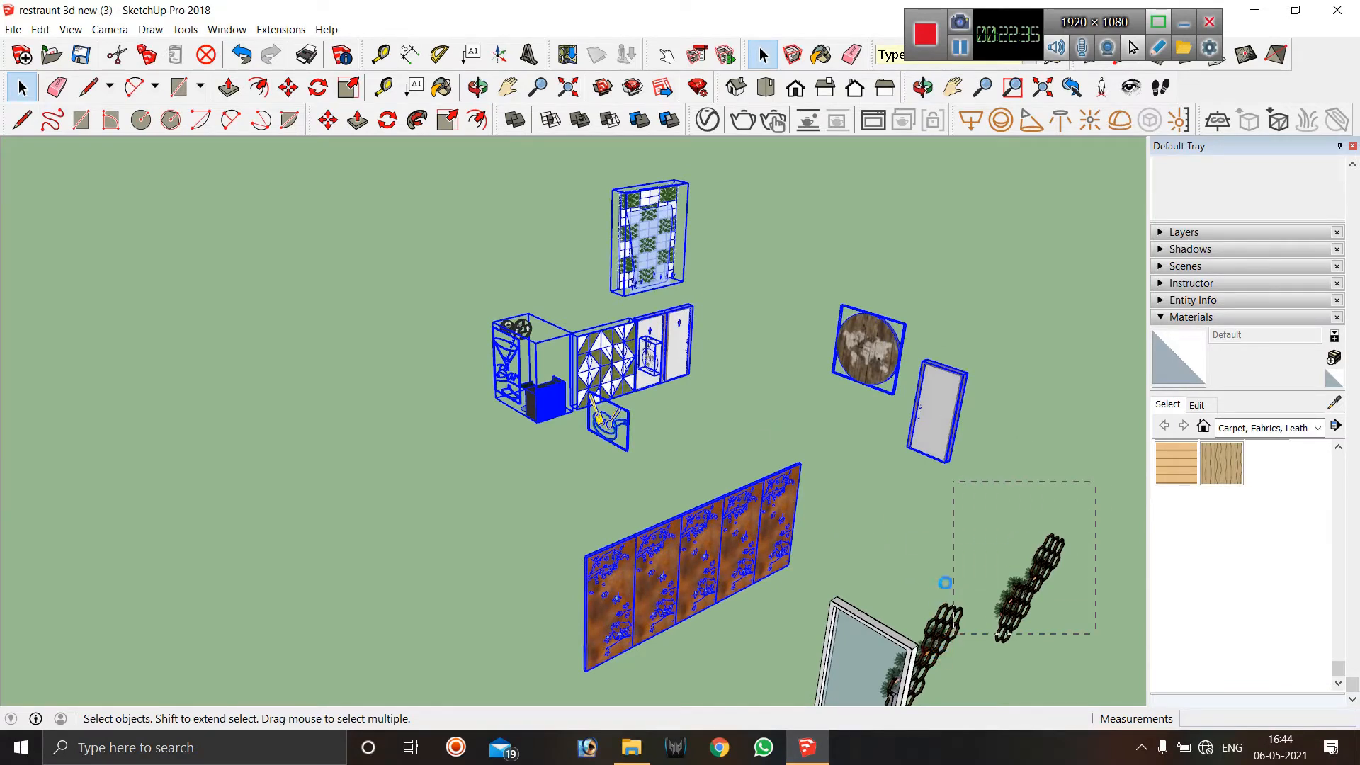
drag(954, 634, 908, 636)
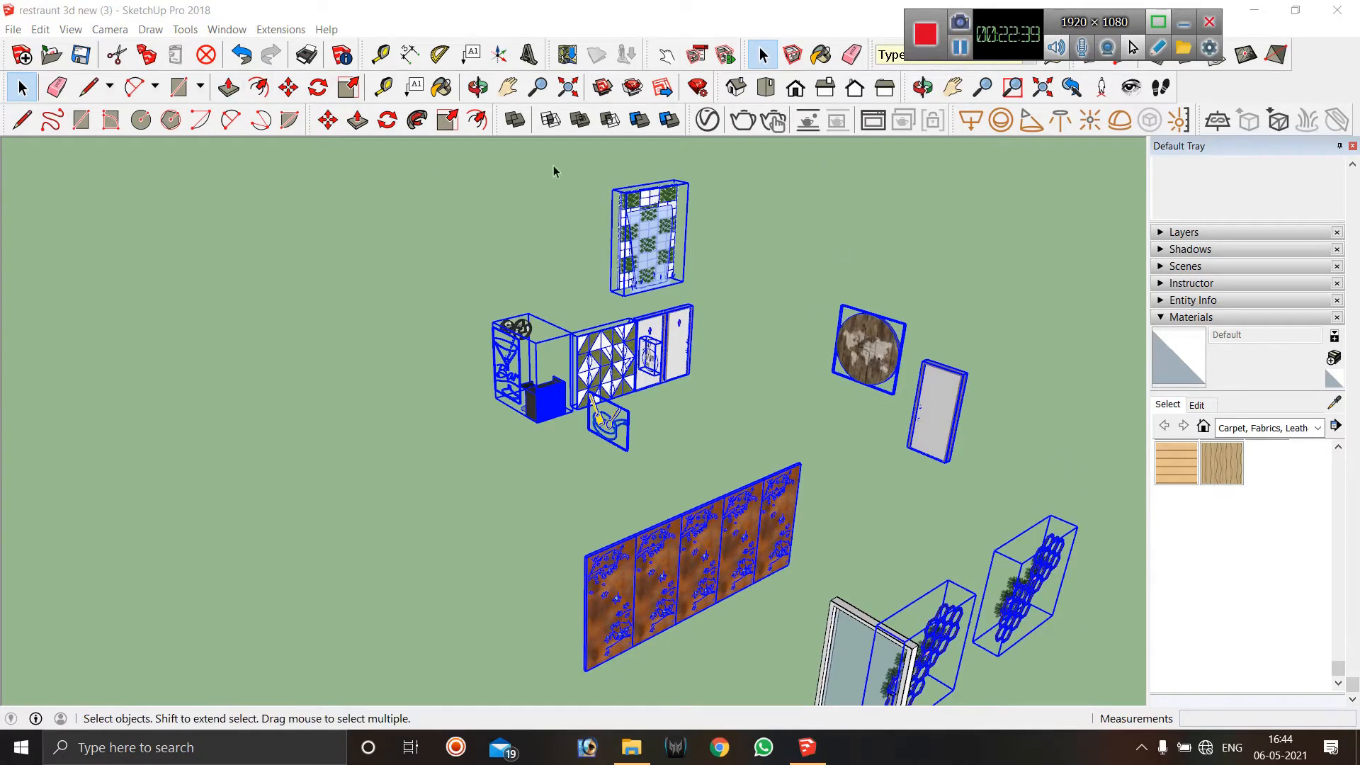
Move the selected loose components into the building, using the floral wood panels' lower corner as base point and standing them between the black-topped dining tables.
scroll(708, 331, up, 5)
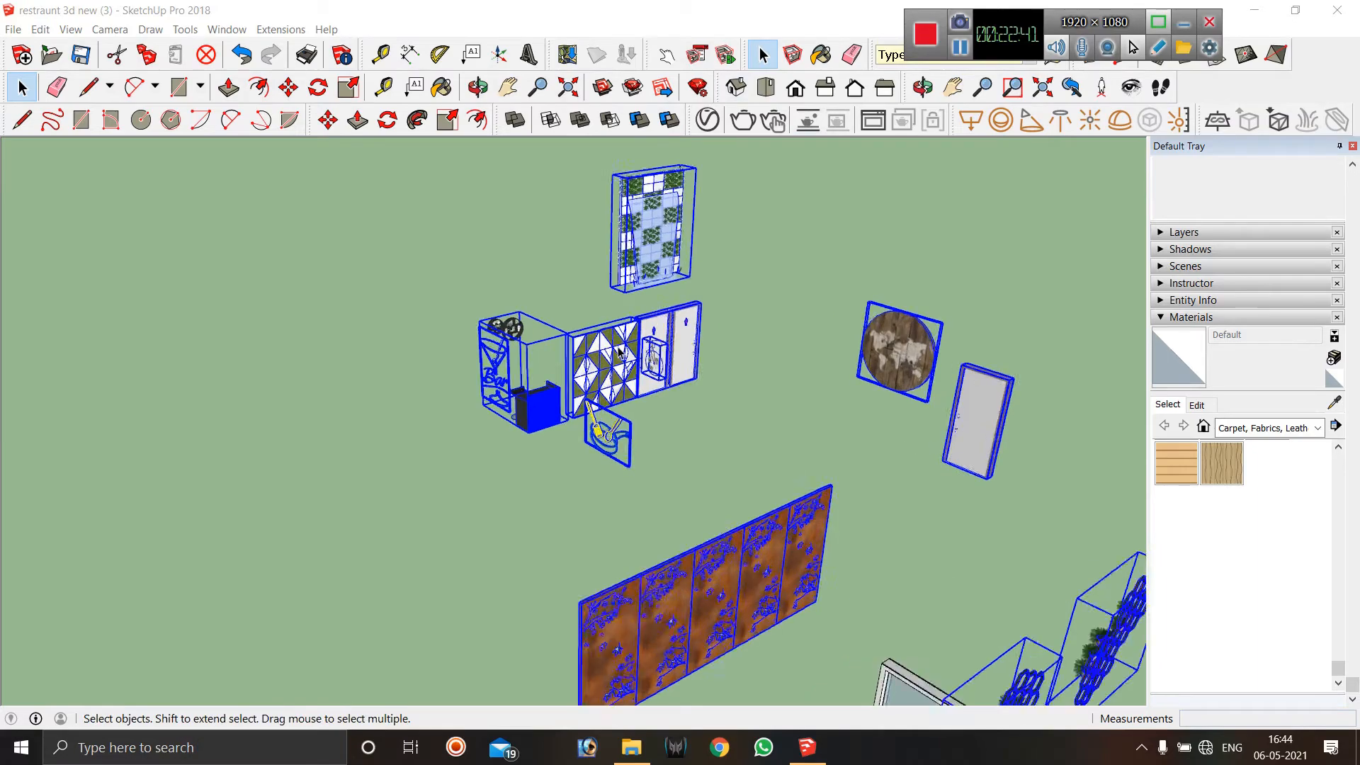
scroll(654, 370, up, 1)
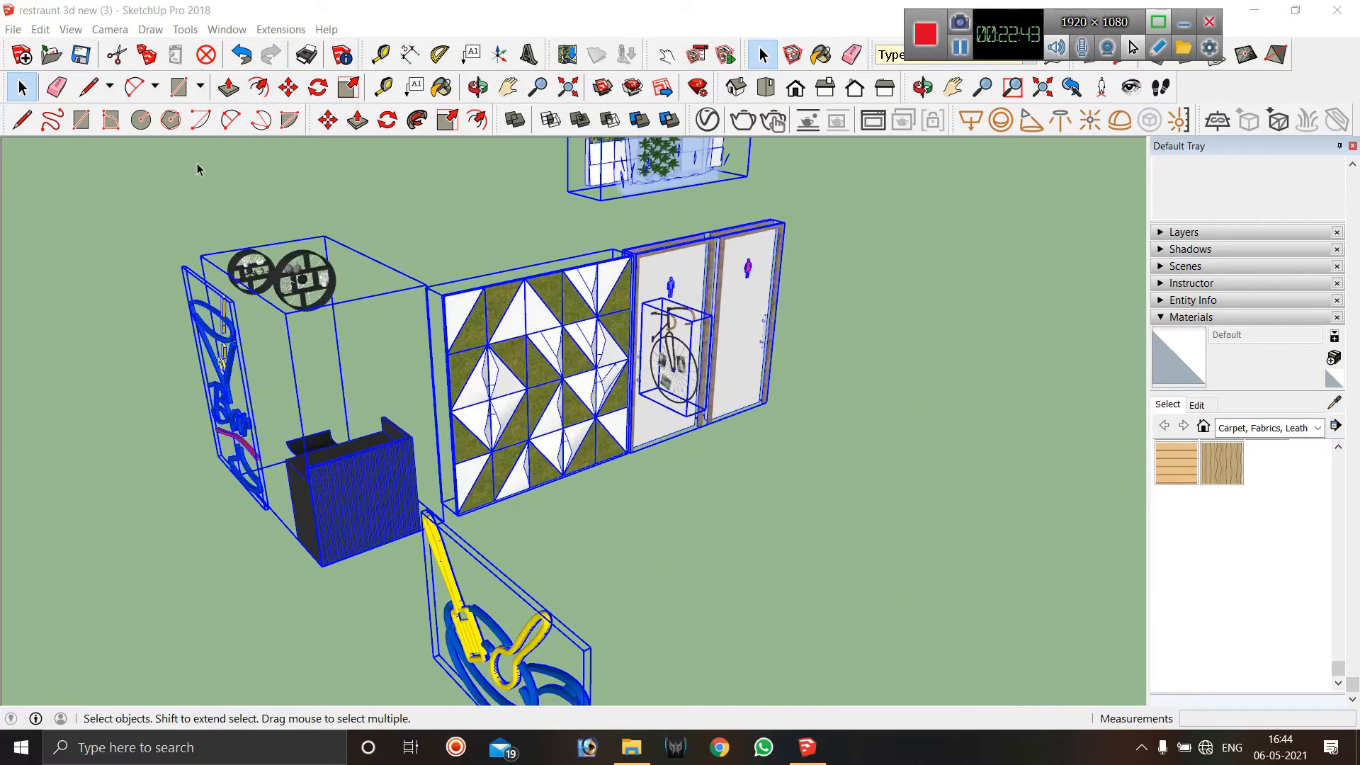
click(294, 87)
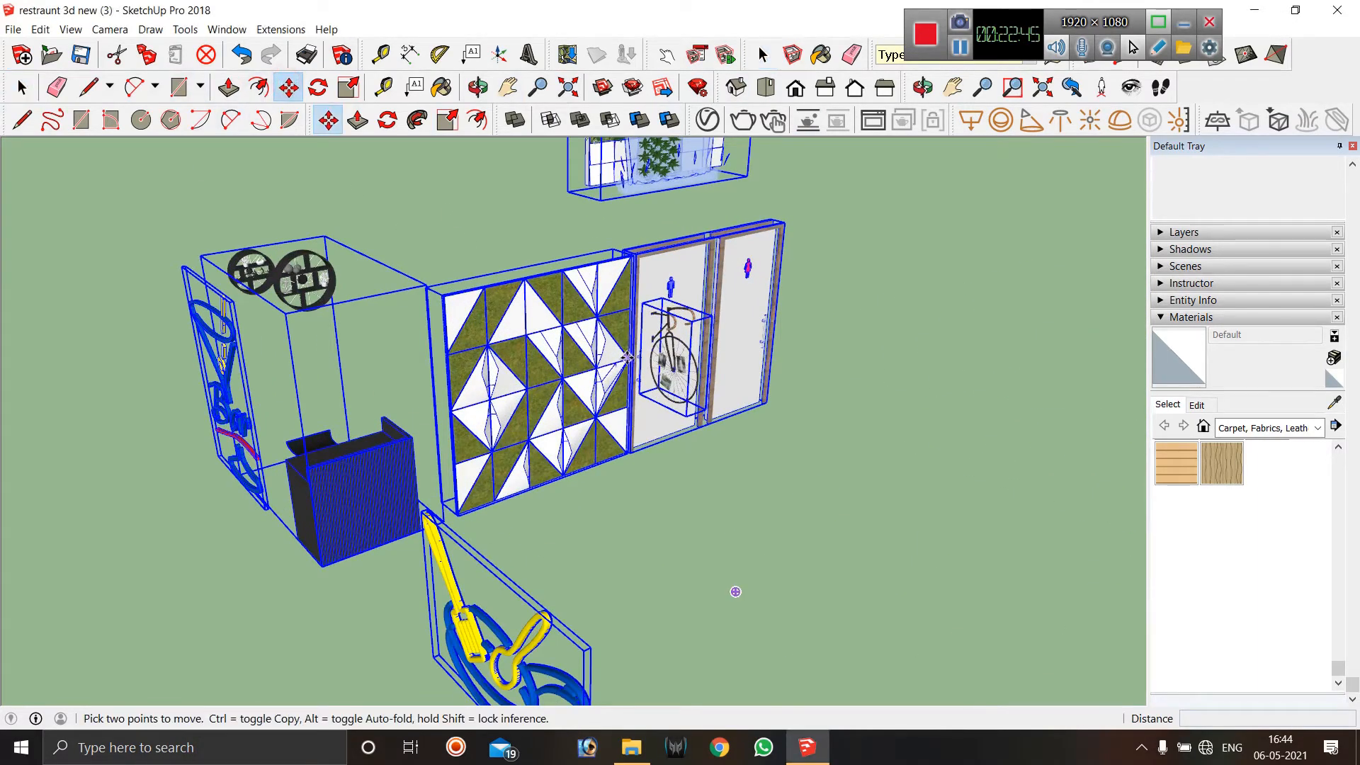
middle_drag(735, 593, 761, 343)
middle_drag(540, 423, 415, 477)
scroll(414, 476, down, 5)
middle_drag(838, 573, 995, 438)
scroll(559, 510, down, 5)
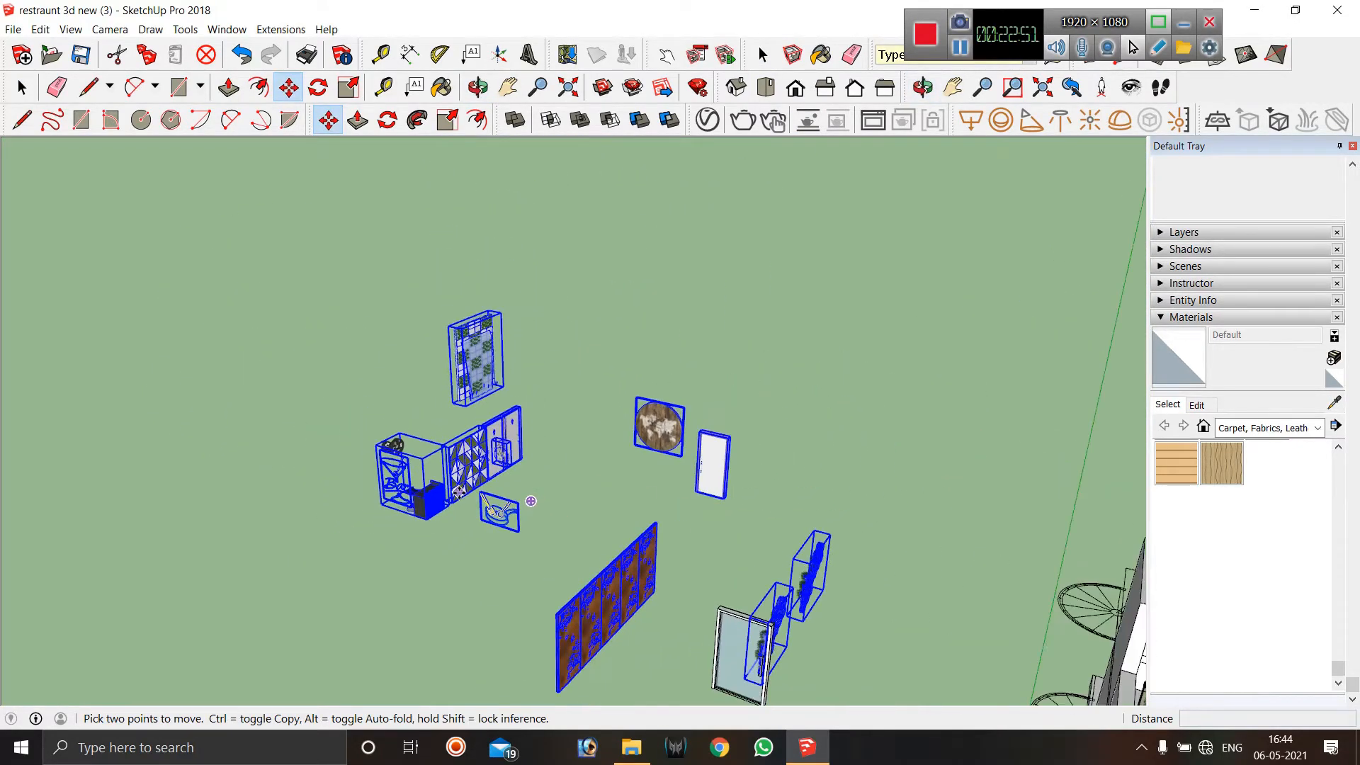
scroll(614, 675, up, 1)
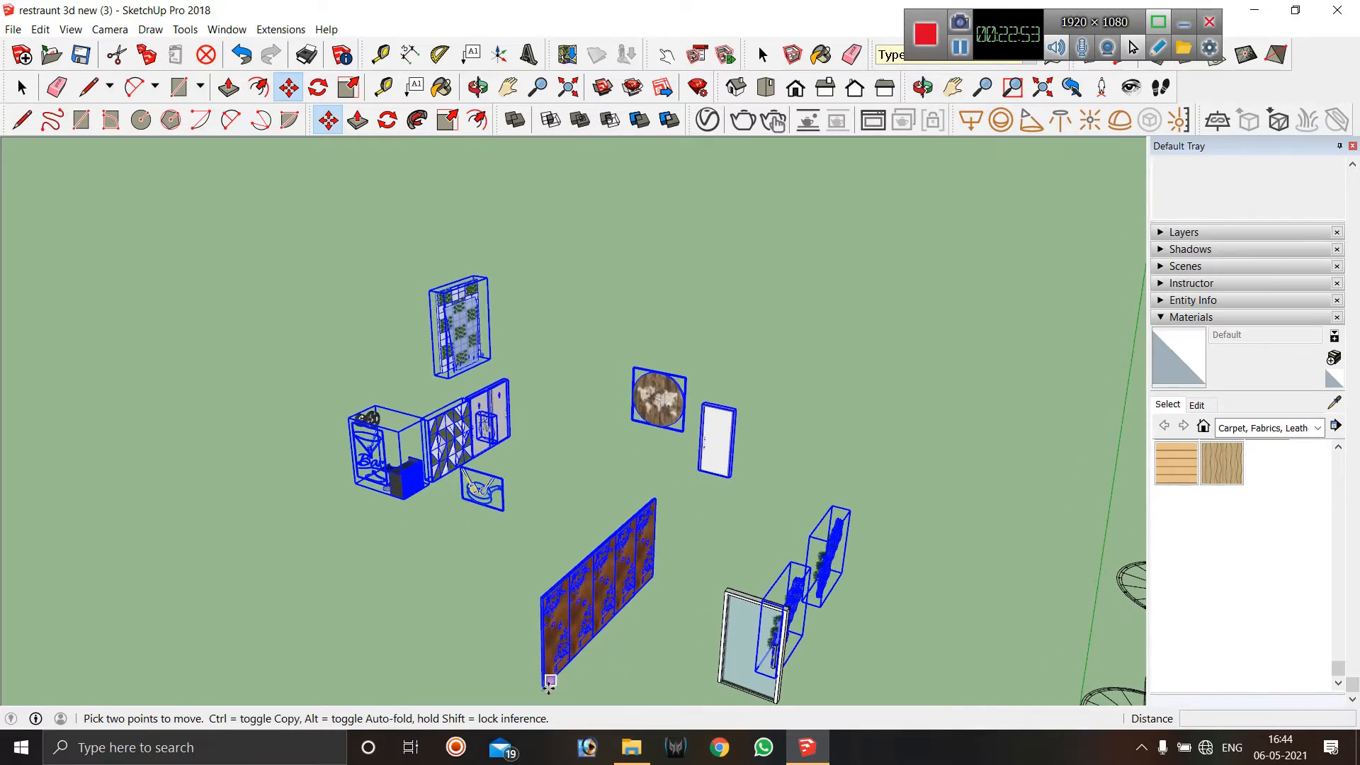
scroll(550, 683, up, 4)
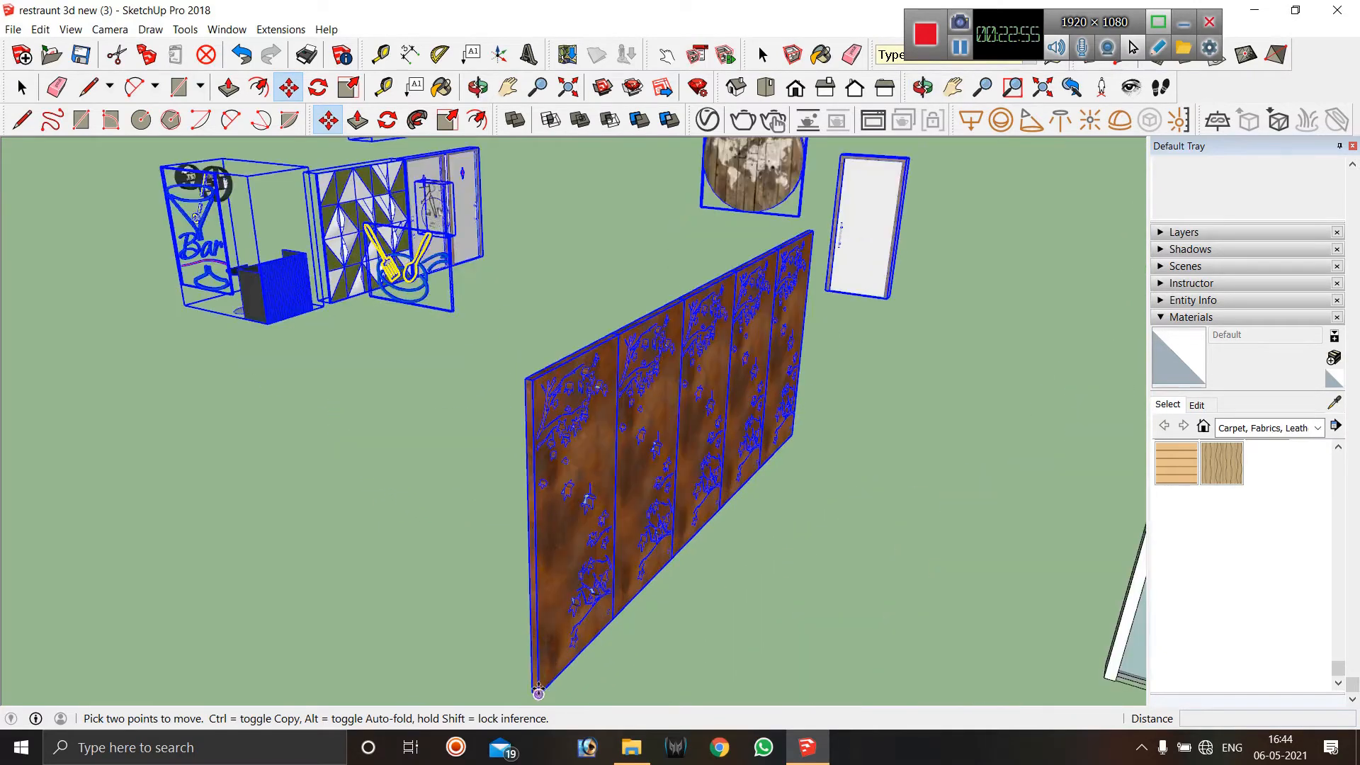
scroll(538, 695, down, 6)
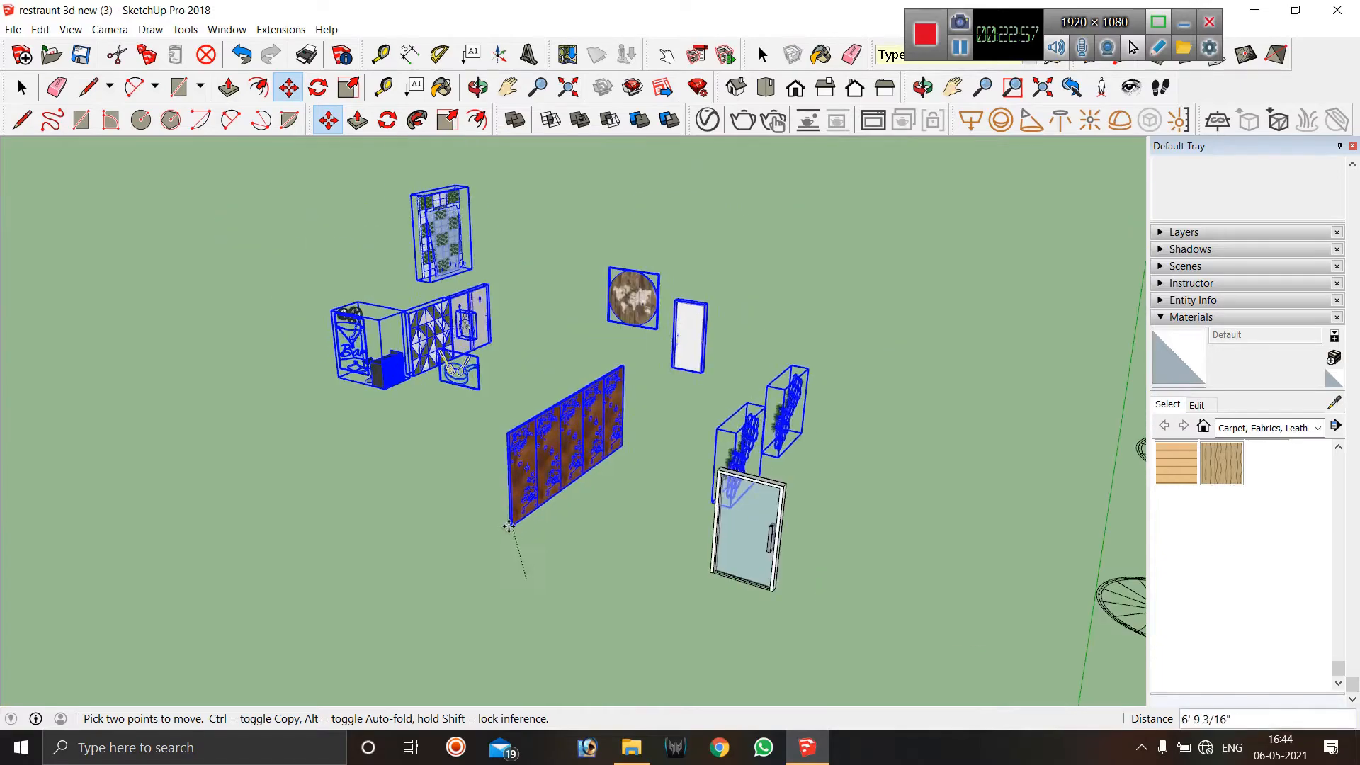
scroll(500, 526, down, 5)
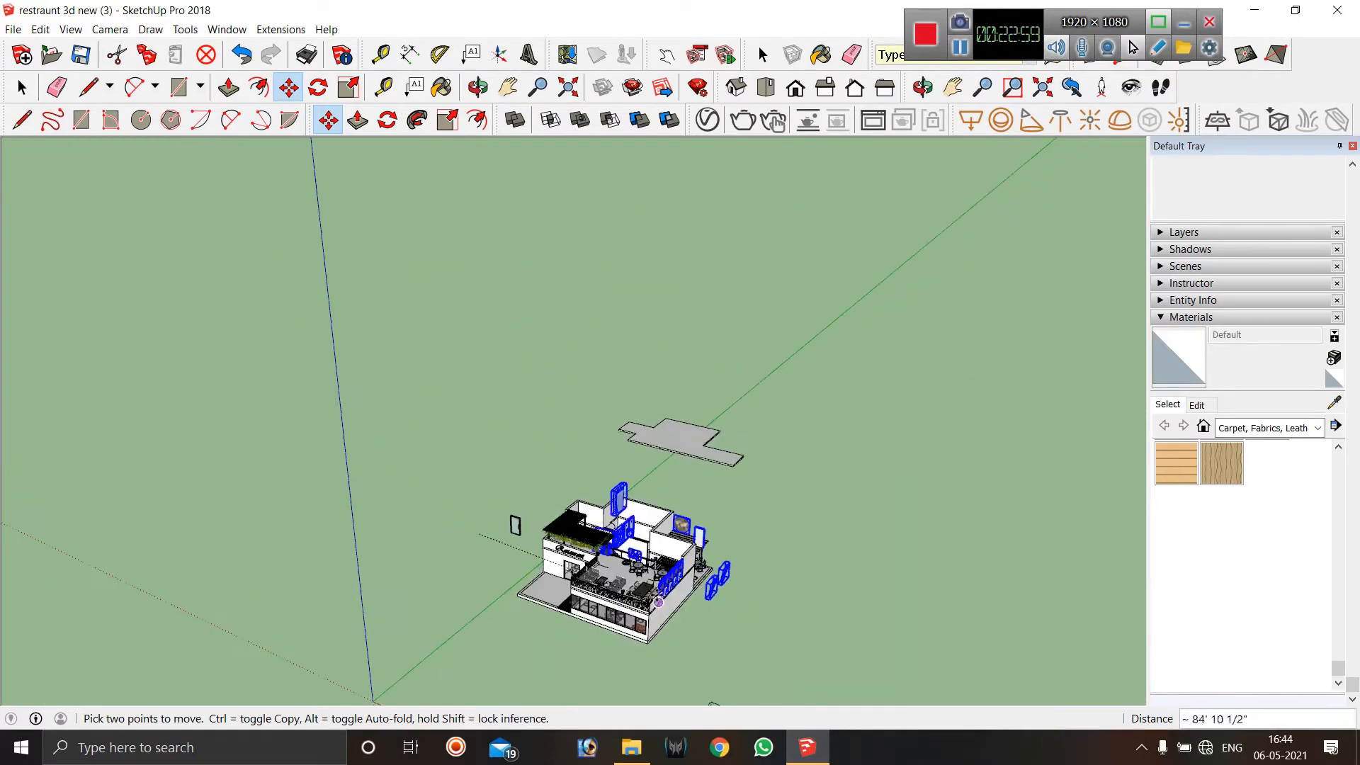
middle_drag(534, 657, 408, 538)
scroll(503, 547, up, 3)
middle_drag(496, 542, 220, 677)
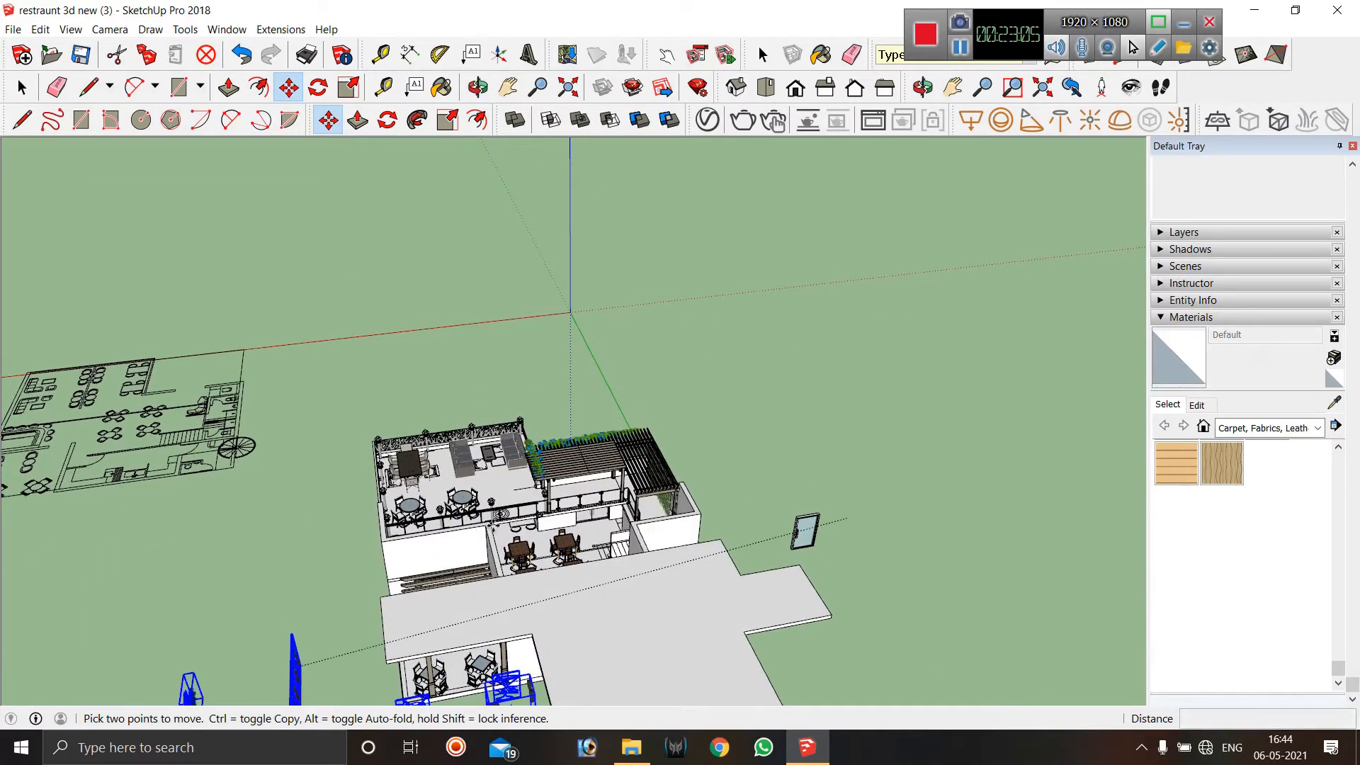
scroll(542, 533, up, 8)
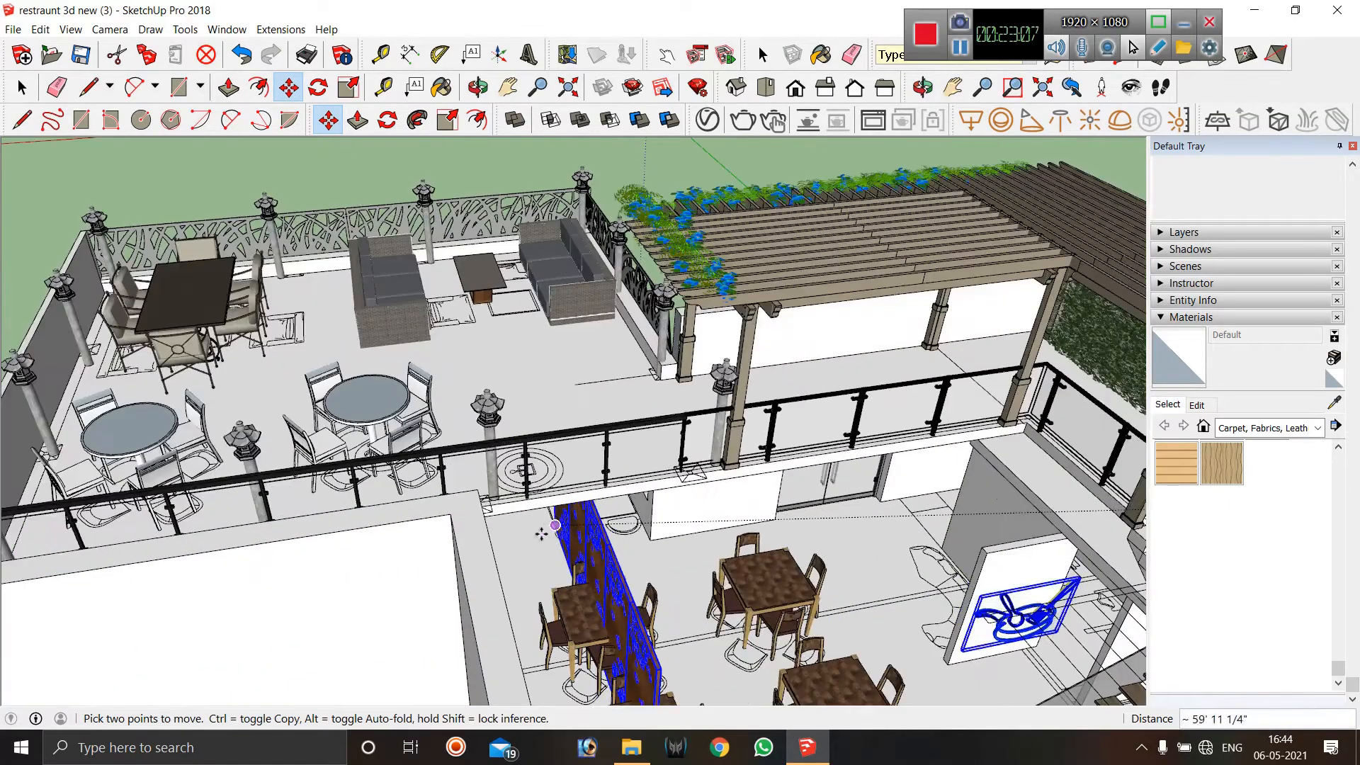
scroll(542, 533, up, 5)
middle_drag(498, 535, 567, 446)
middle_drag(40, 358, 50, 348)
scroll(721, 249, down, 2)
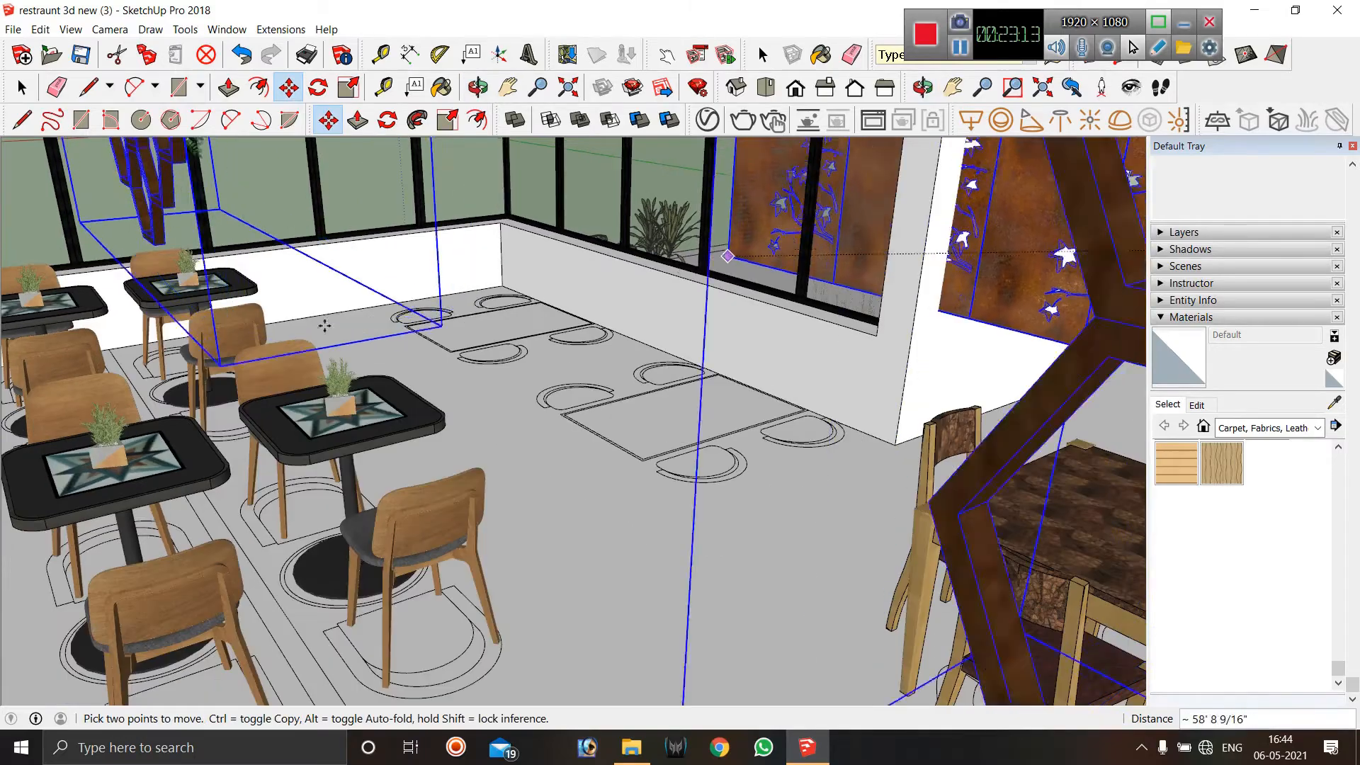
scroll(94, 345, up, 2)
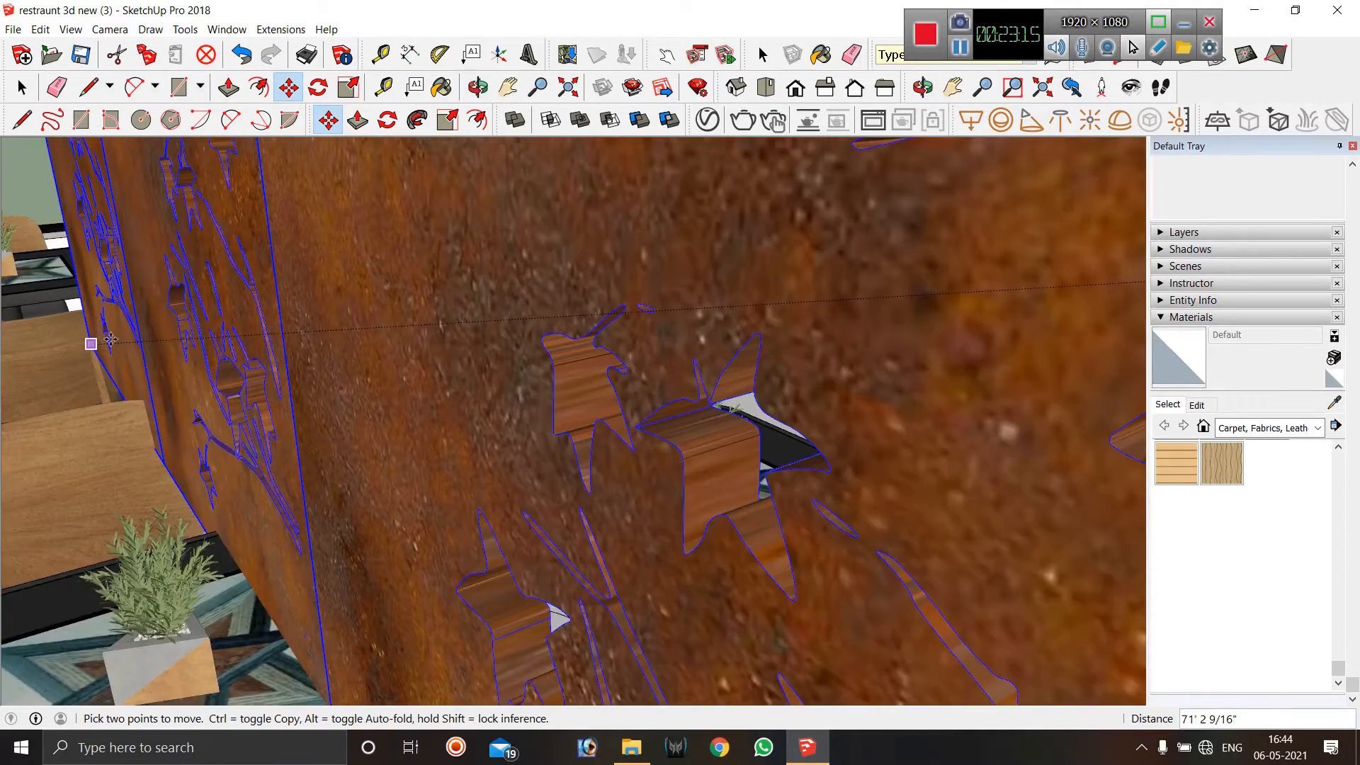
middle_drag(94, 345, 140, 331)
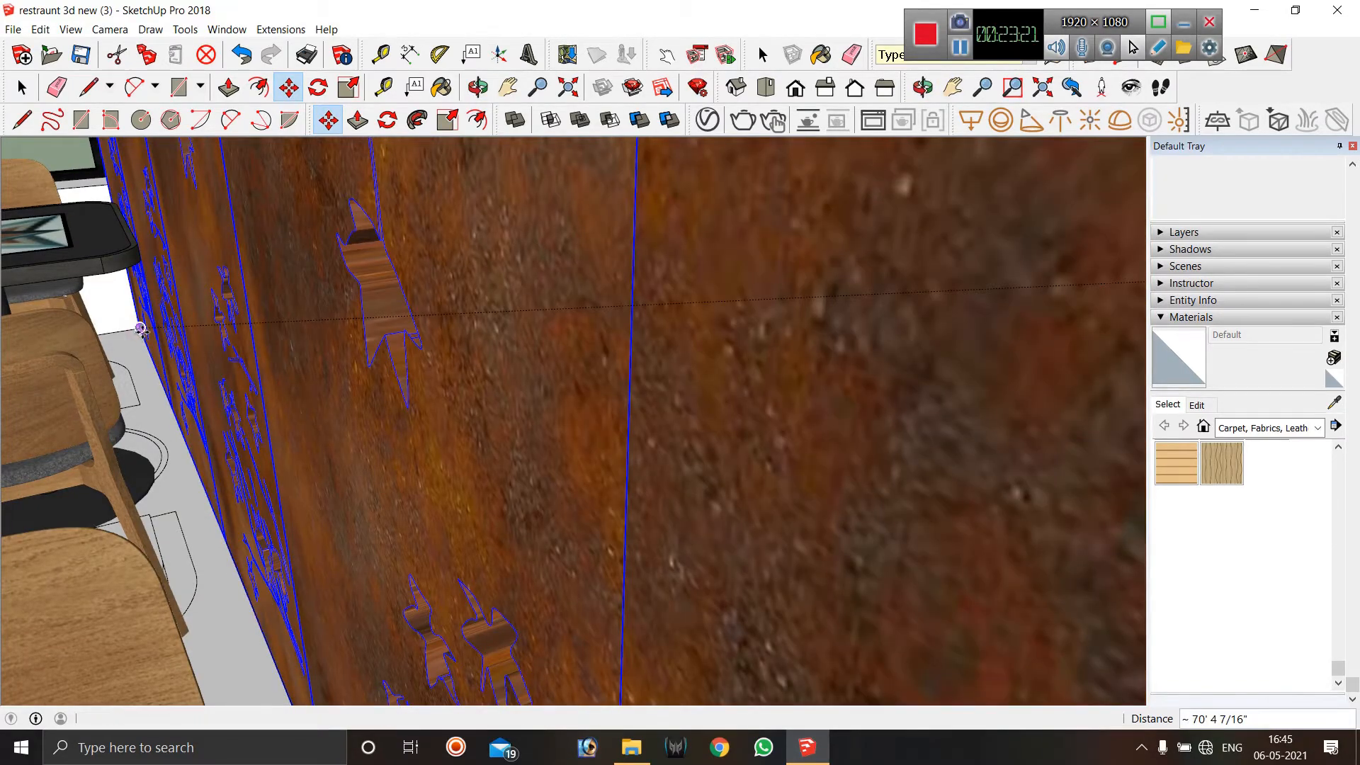
scroll(360, 271, down, 5)
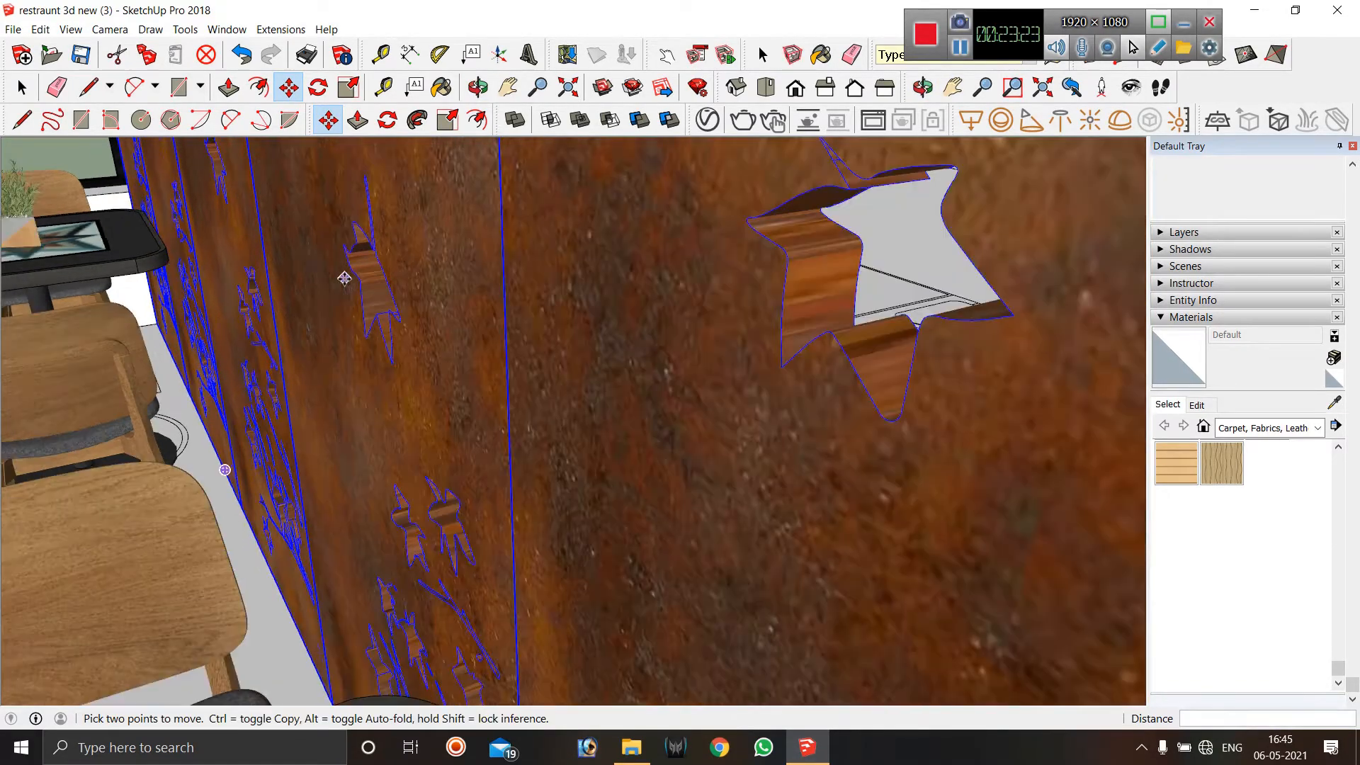
scroll(436, 320, down, 5)
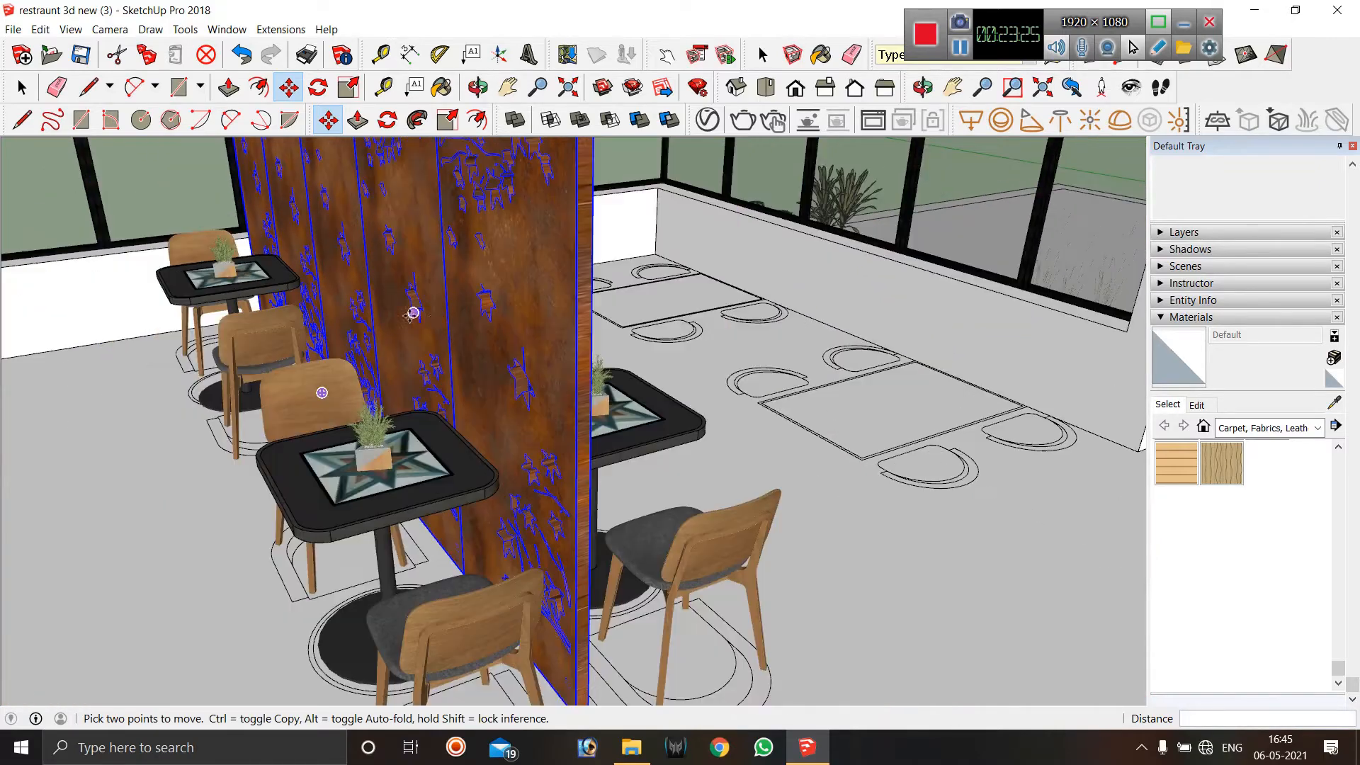
key(space)
Inspect the placed components inside the building, checking the world map, restroom doors, triangular grass panel and planter wall around the staircase.
scroll(419, 309, down, 4)
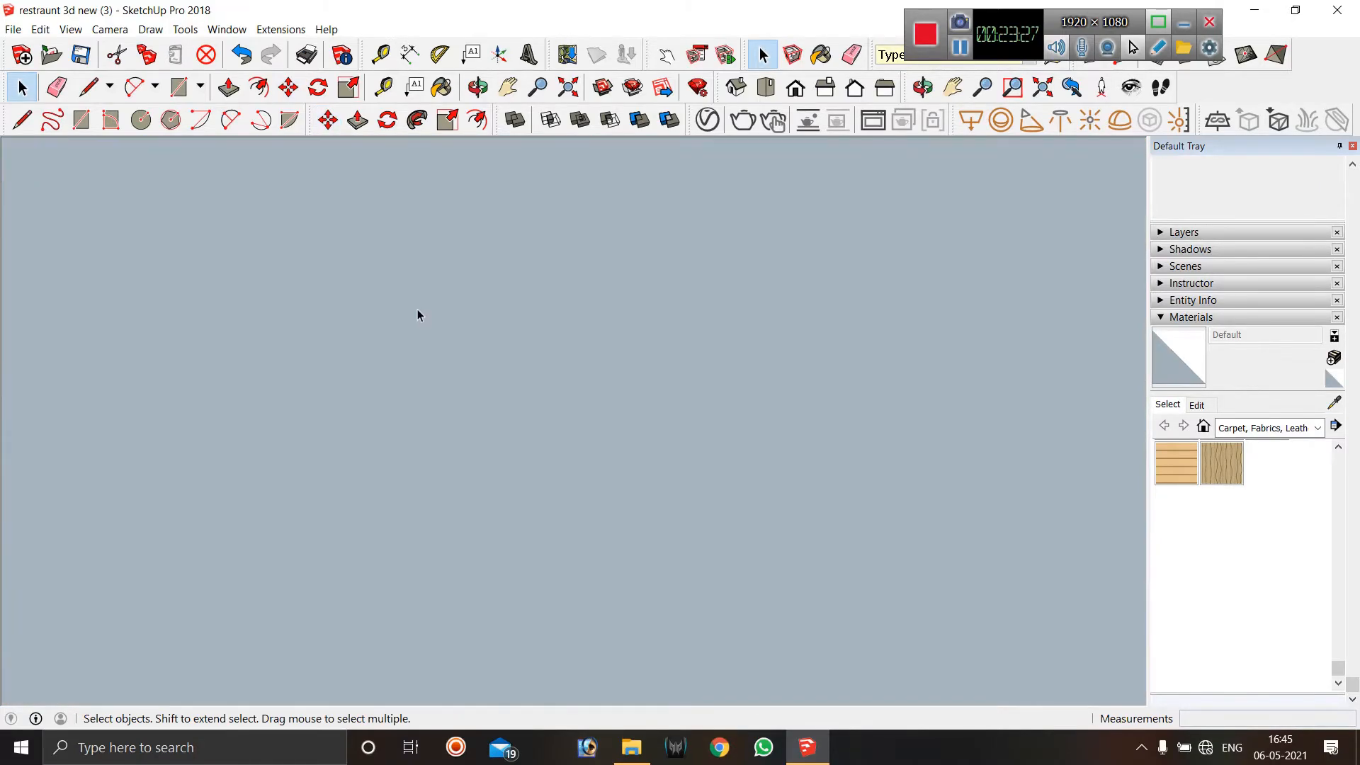
scroll(431, 316, down, 4)
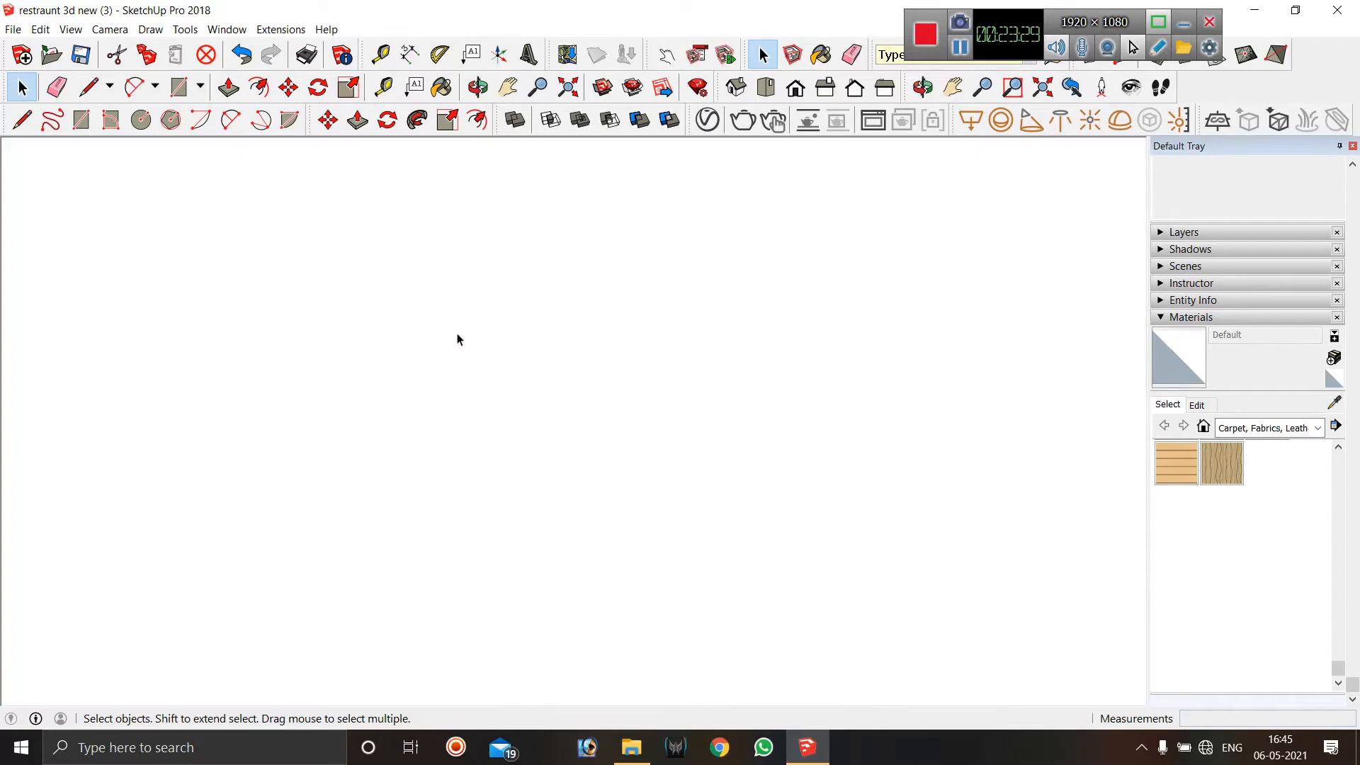
scroll(519, 390, down, 5)
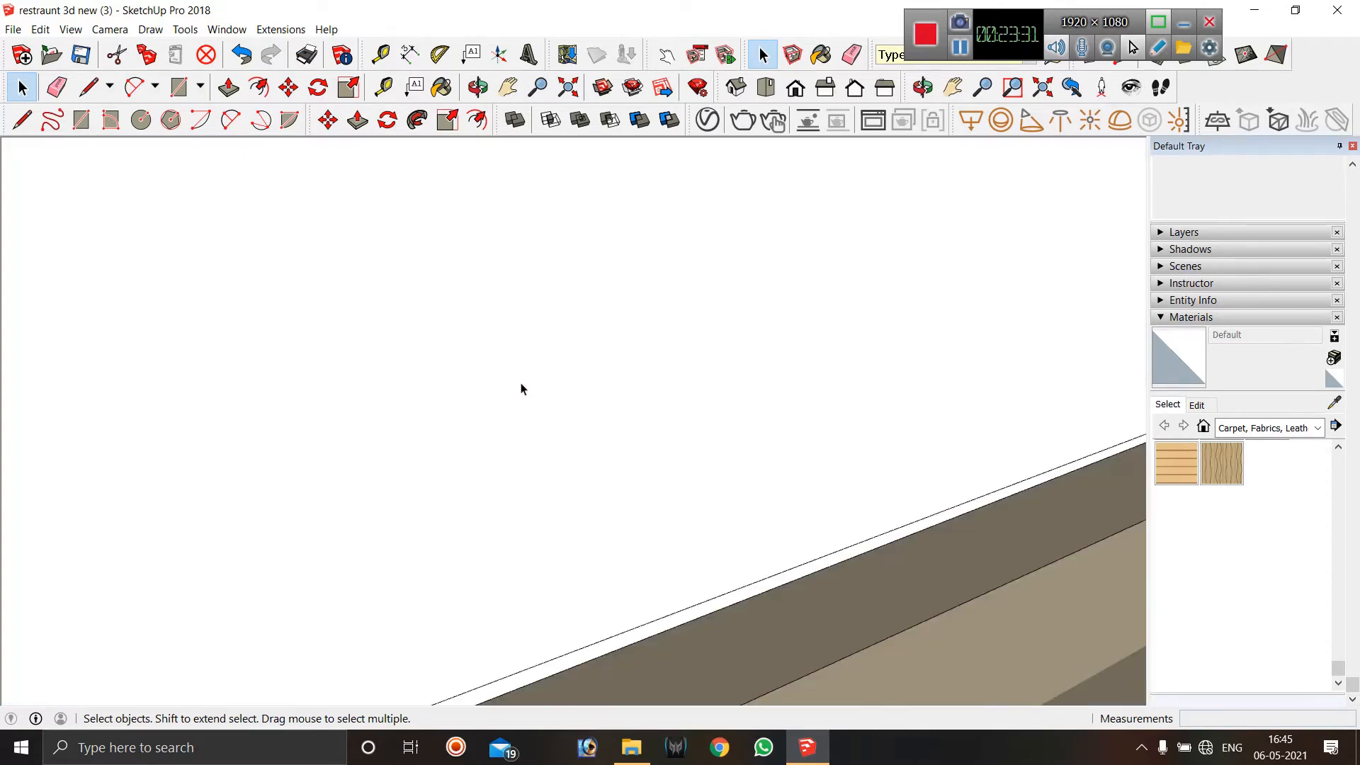
scroll(520, 389, down, 6)
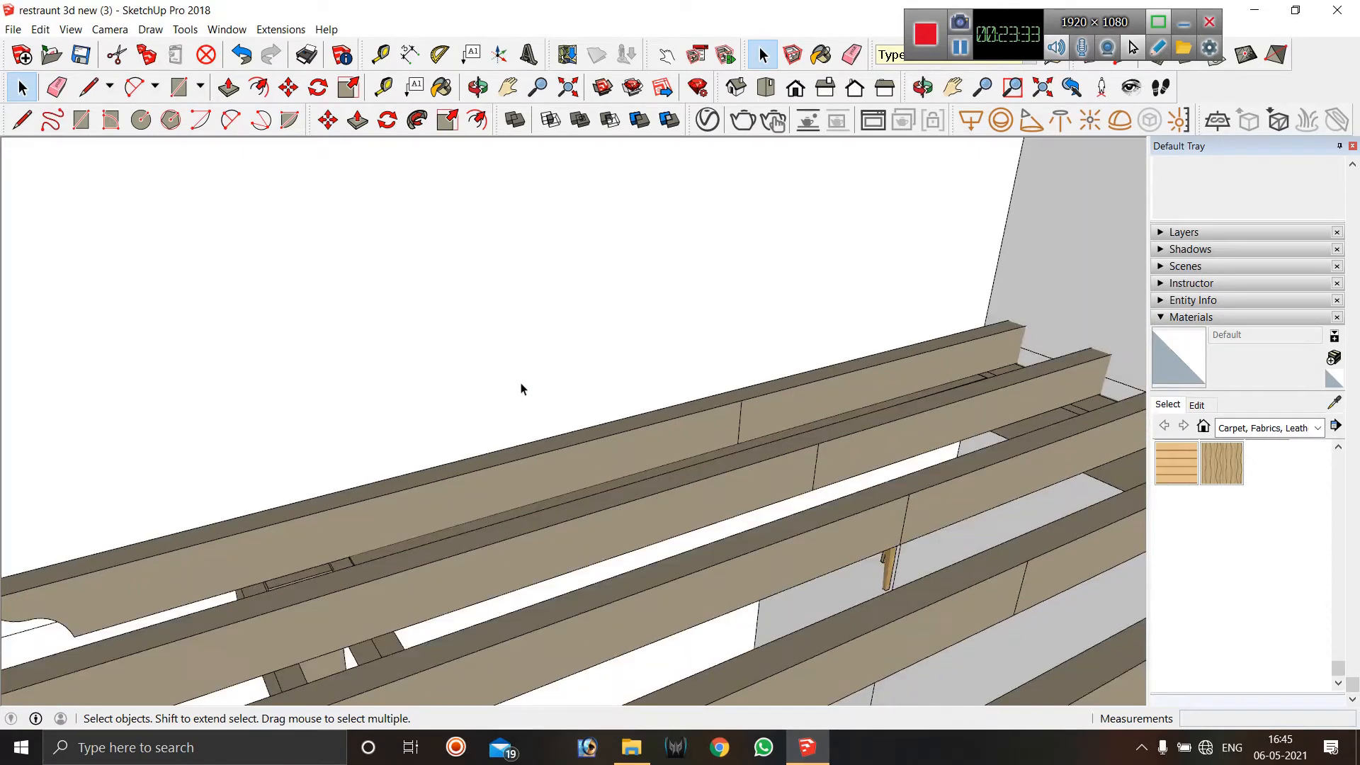
scroll(520, 389, down, 2)
middle_drag(517, 380, 779, 638)
scroll(826, 454, down, 2)
middle_drag(733, 465, 861, 248)
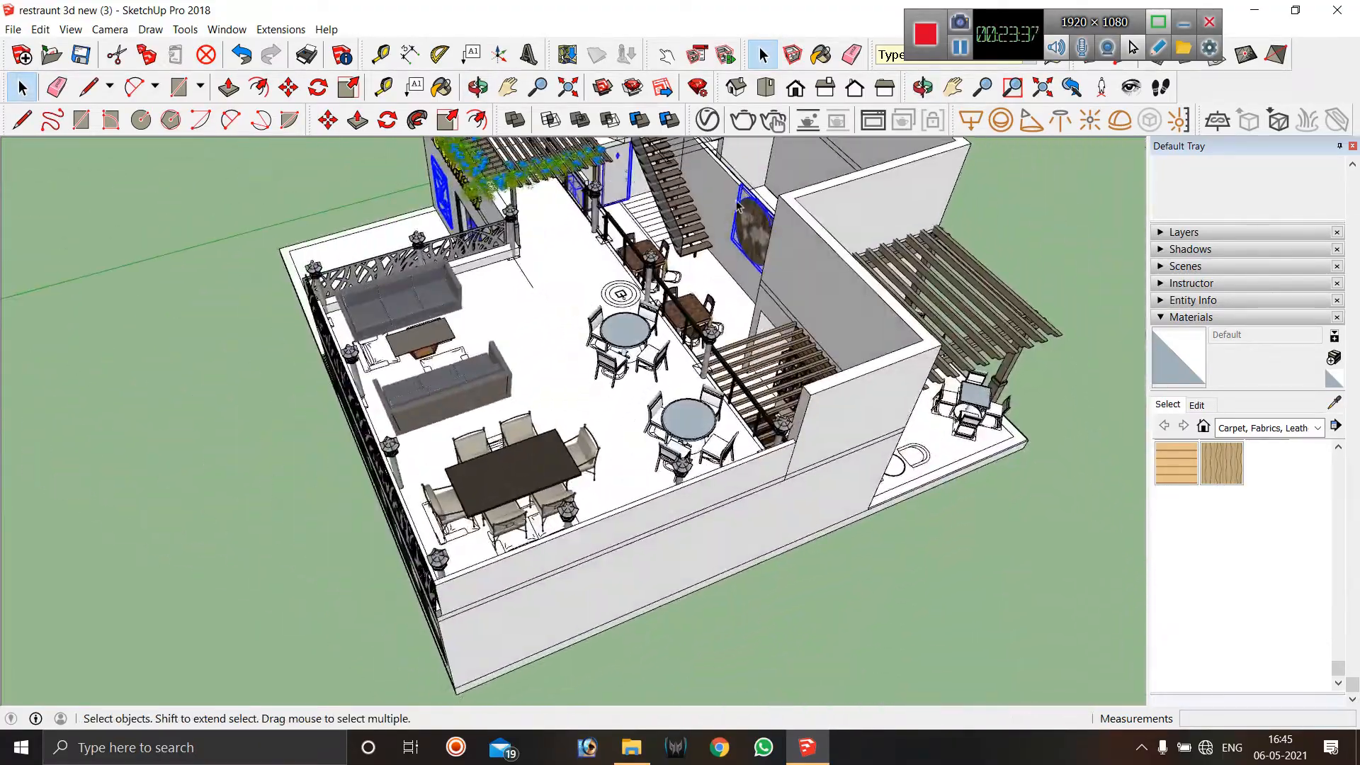
scroll(720, 216, up, 5)
middle_drag(720, 215, 829, 246)
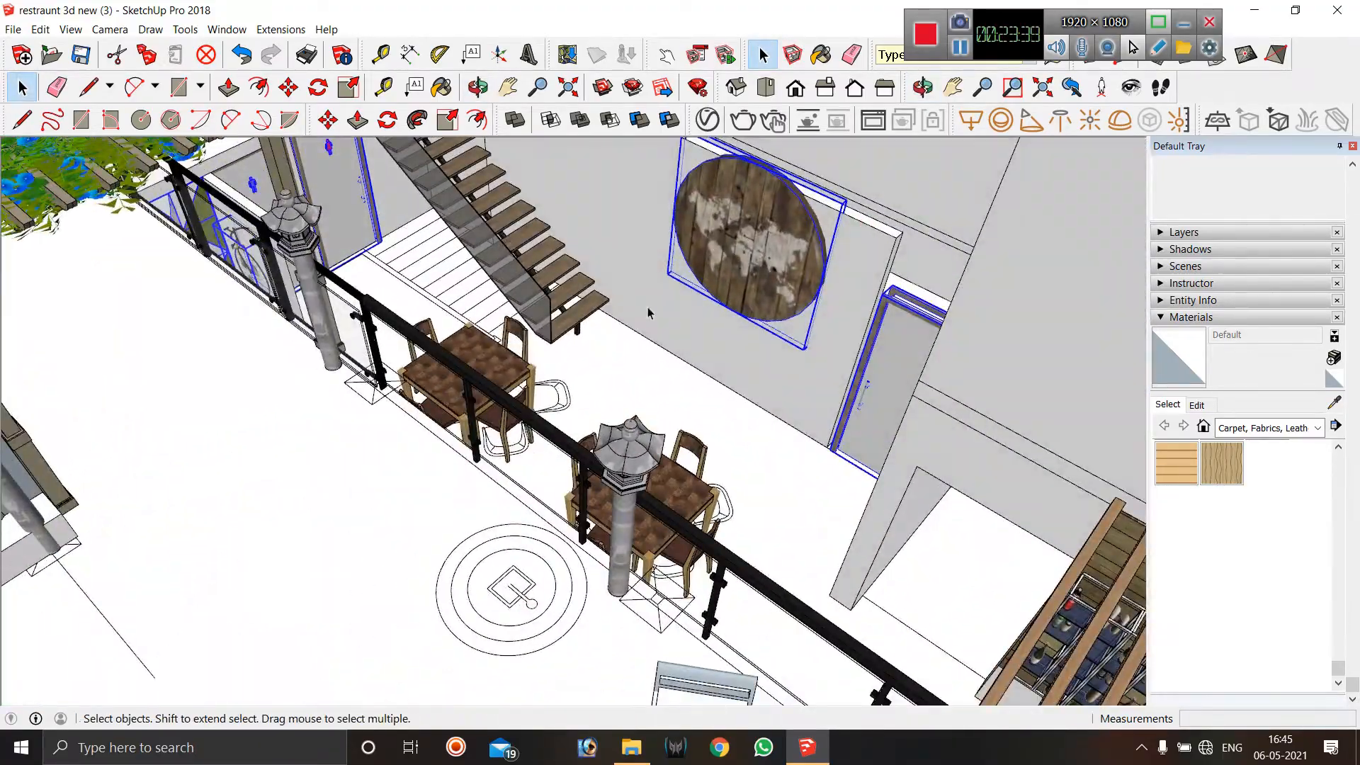
middle_drag(648, 313, 659, 340)
scroll(659, 340, down, 6)
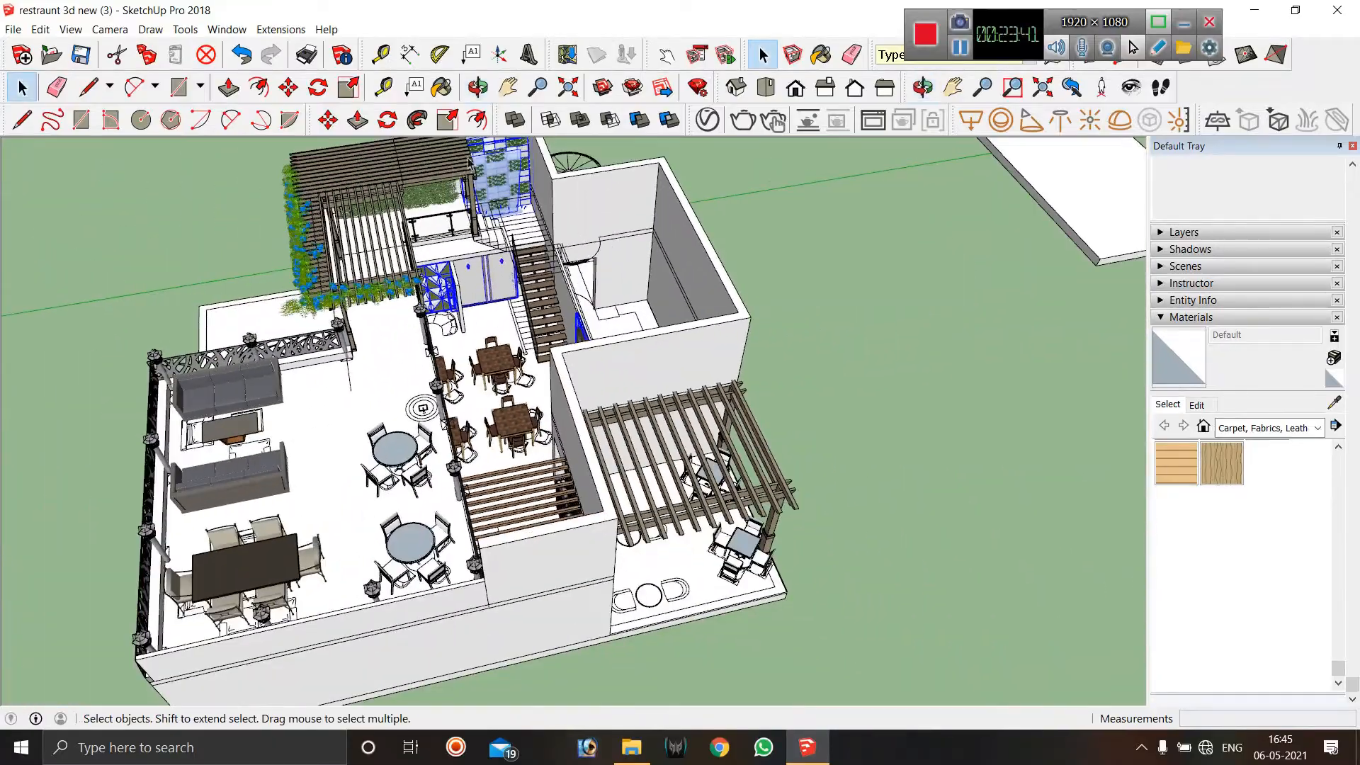
scroll(476, 162, up, 6)
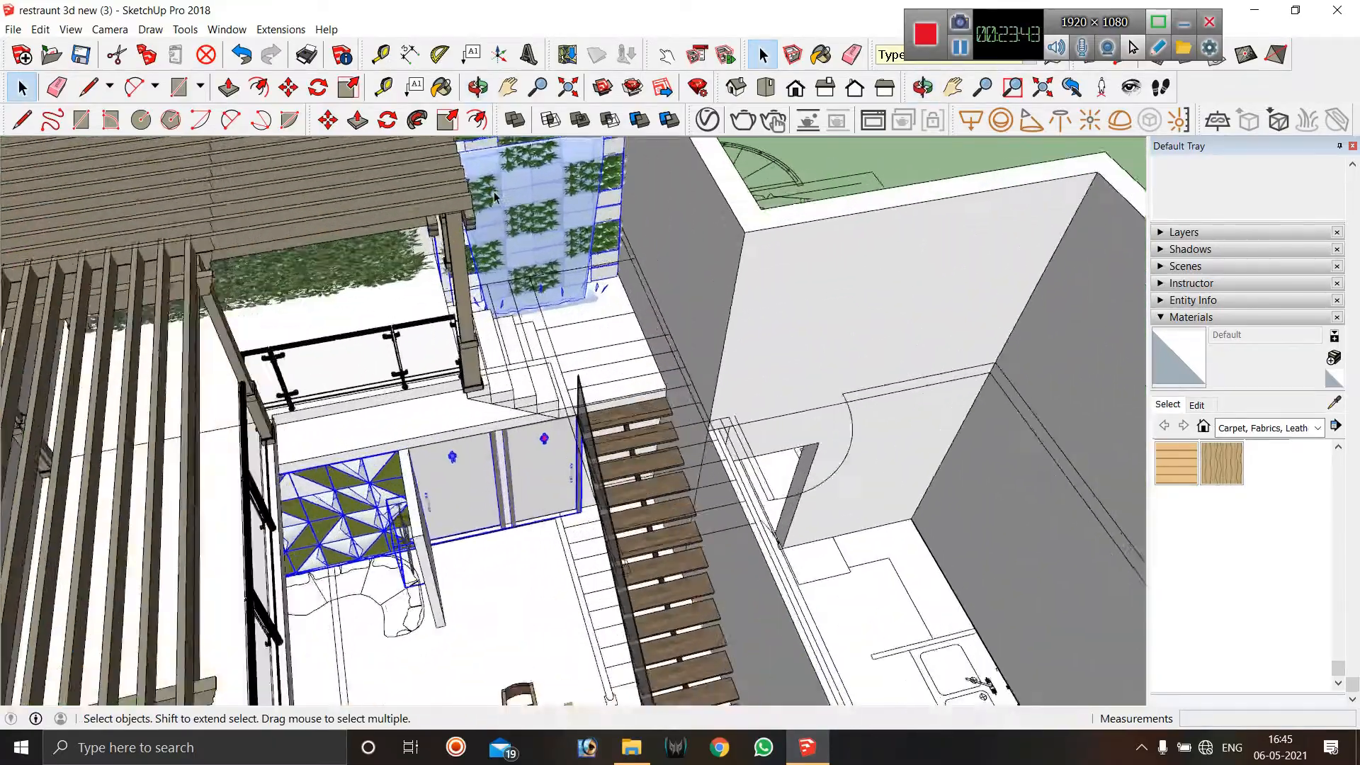
middle_drag(501, 248, 333, 265)
scroll(691, 326, up, 4)
middle_drag(690, 326, 679, 447)
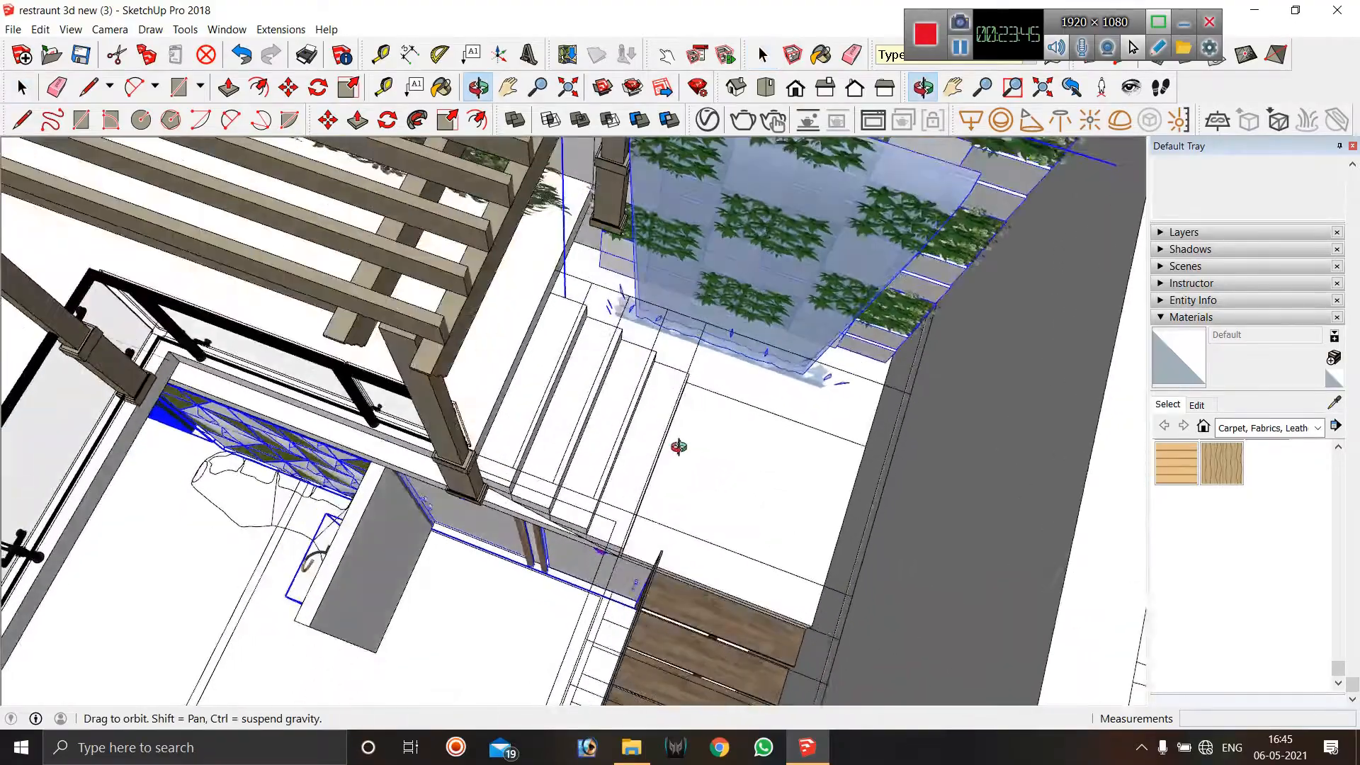
Open the landing slab above the restroom doors for editing and draw rectangular strips about 3 3/8" and 9" wide along its end and front edges.
click(825, 87)
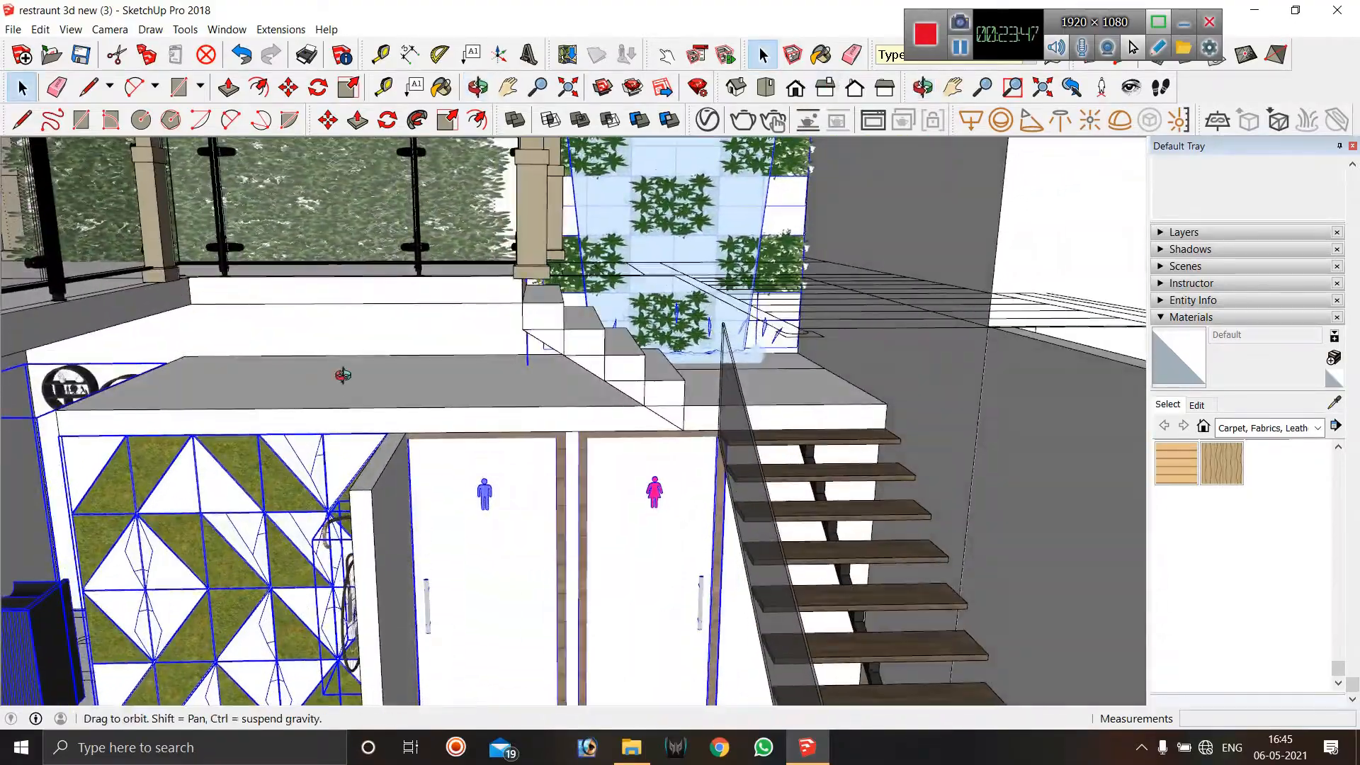
mouse_move(343, 375)
middle_down()
mouse_move(473, 331)
mouse_move(344, 401)
mouse_move(274, 374)
mouse_move(192, 302)
mouse_move(121, 337)
mouse_move(347, 358)
middle_up()
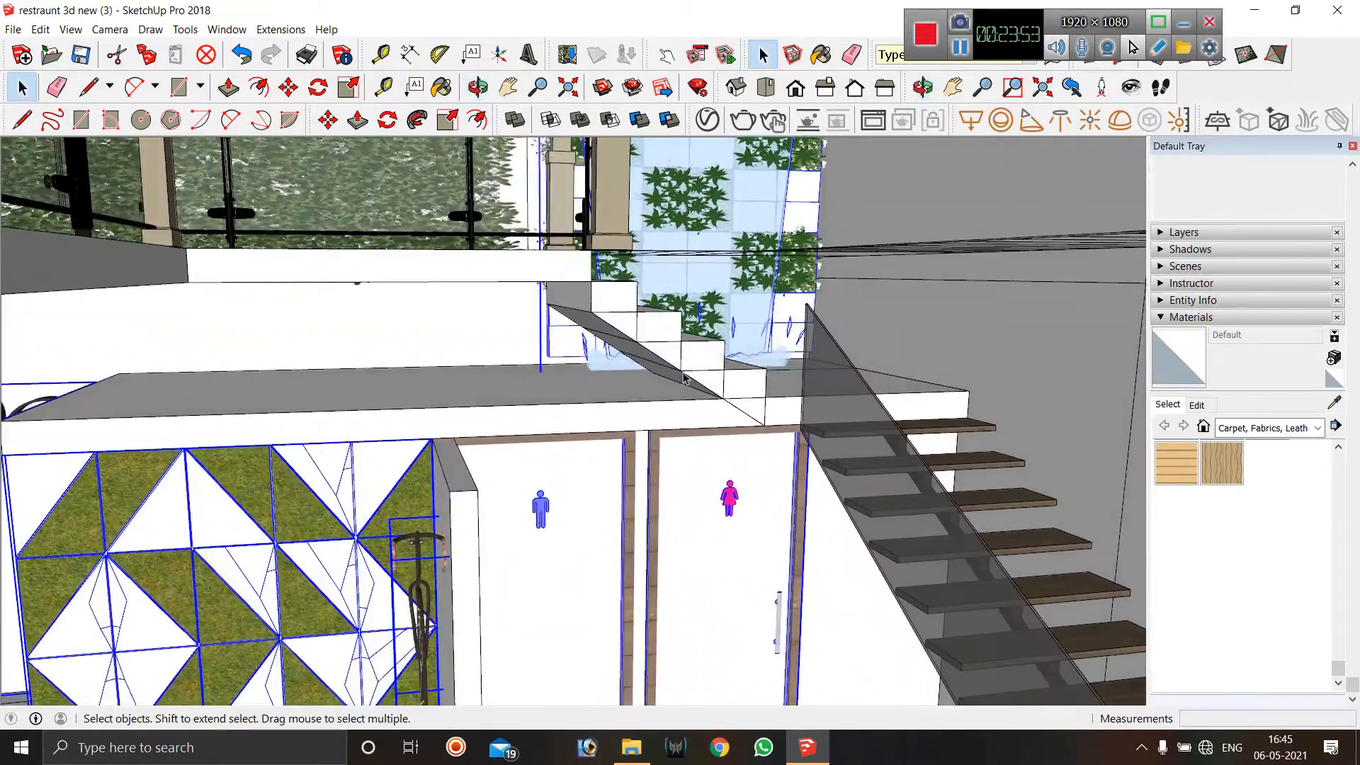
middle_drag(684, 379, 713, 418)
middle_drag(113, 491, 179, 551)
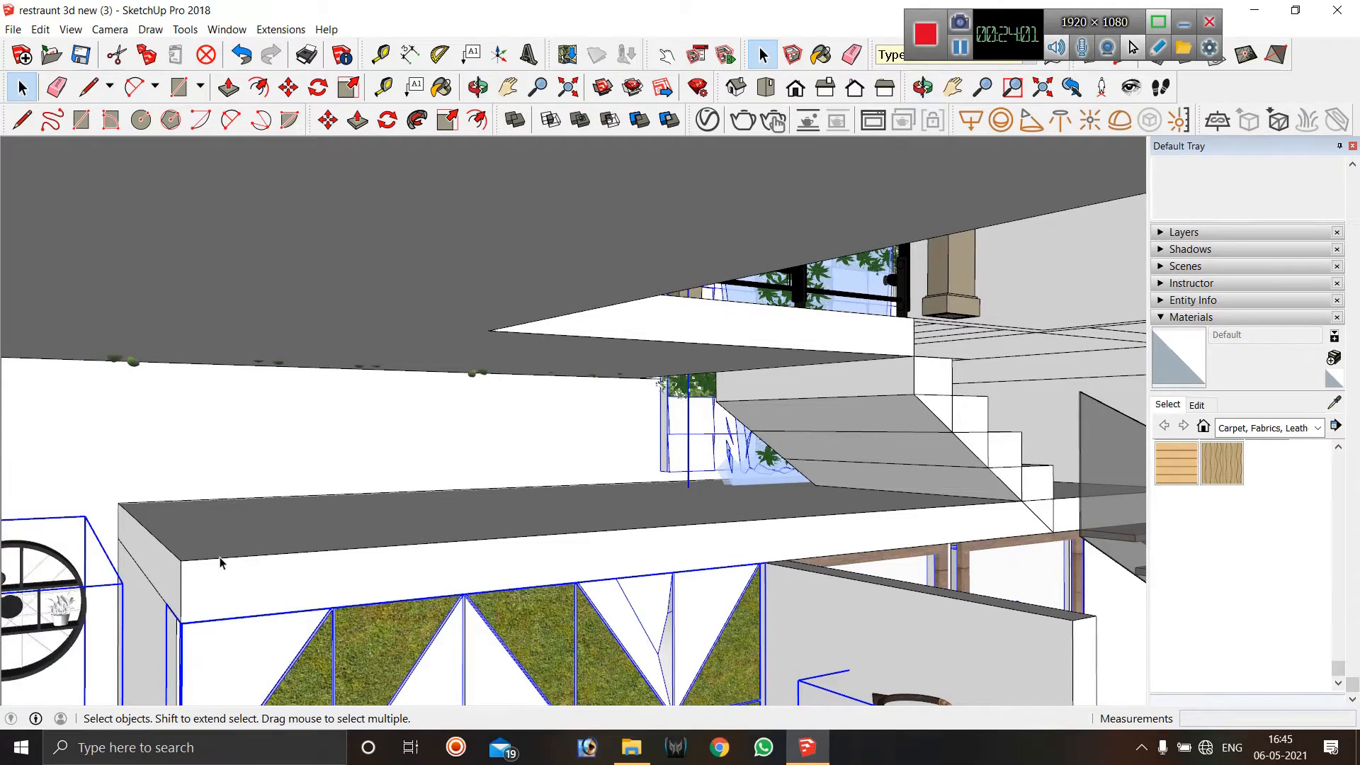
double_click(237, 537)
key(r)
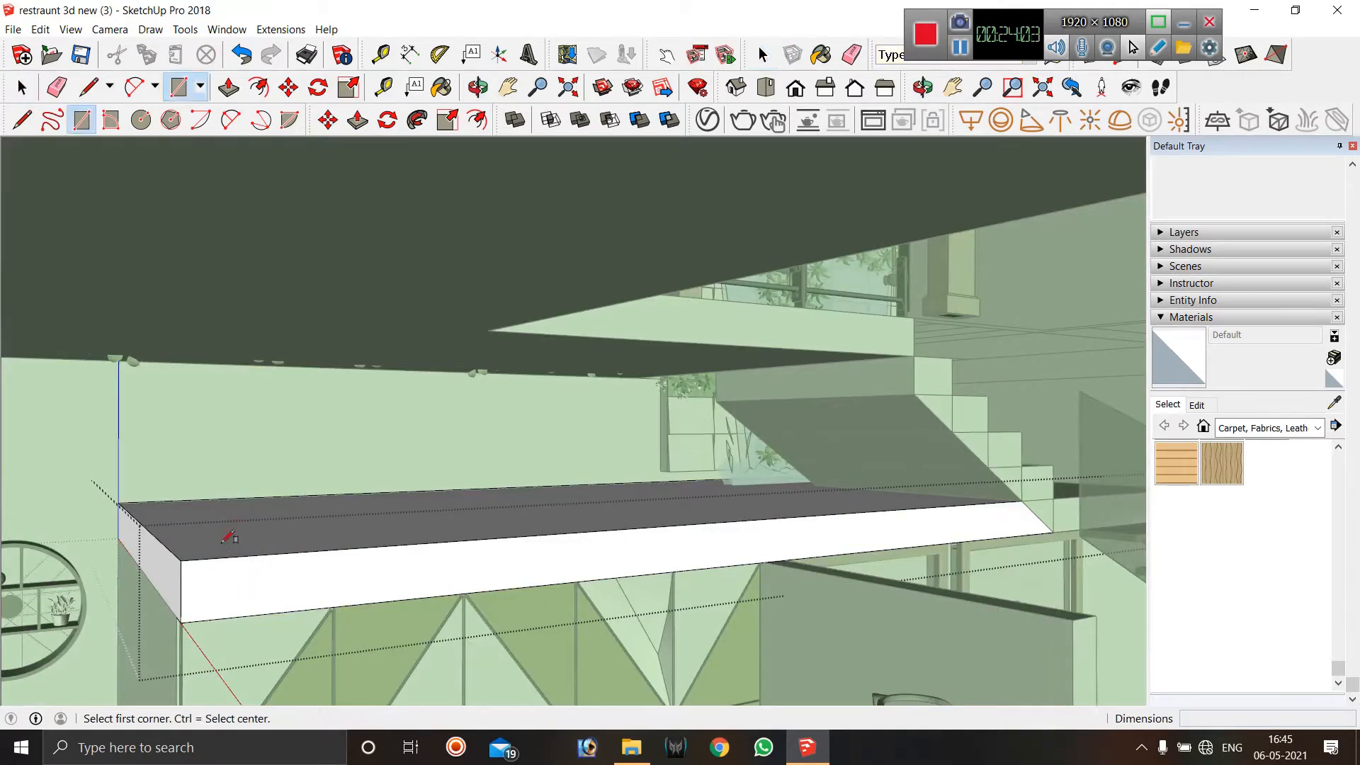
mouse_move(142, 523)
middle_down()
mouse_move(130, 550)
mouse_move(154, 499)
middle_up()
scroll(429, 398, down, 3)
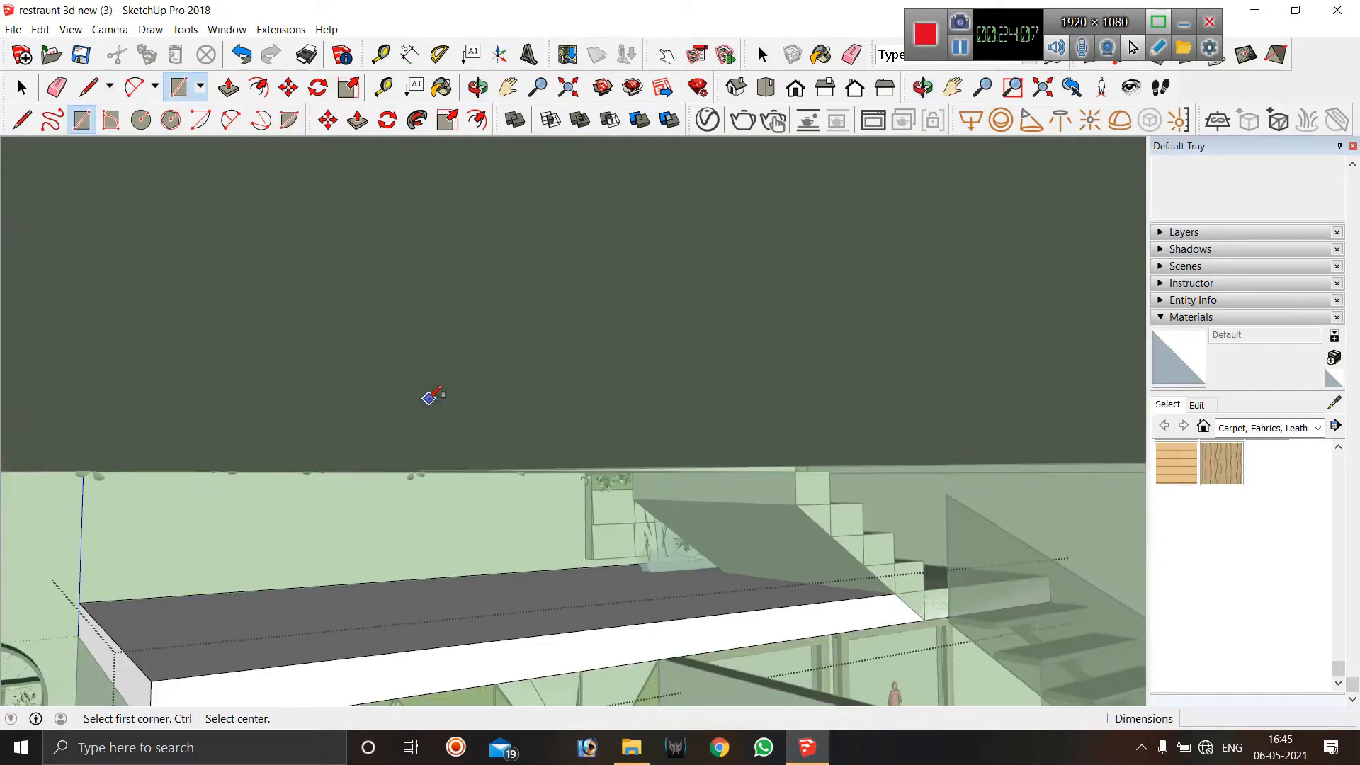
click(151, 680)
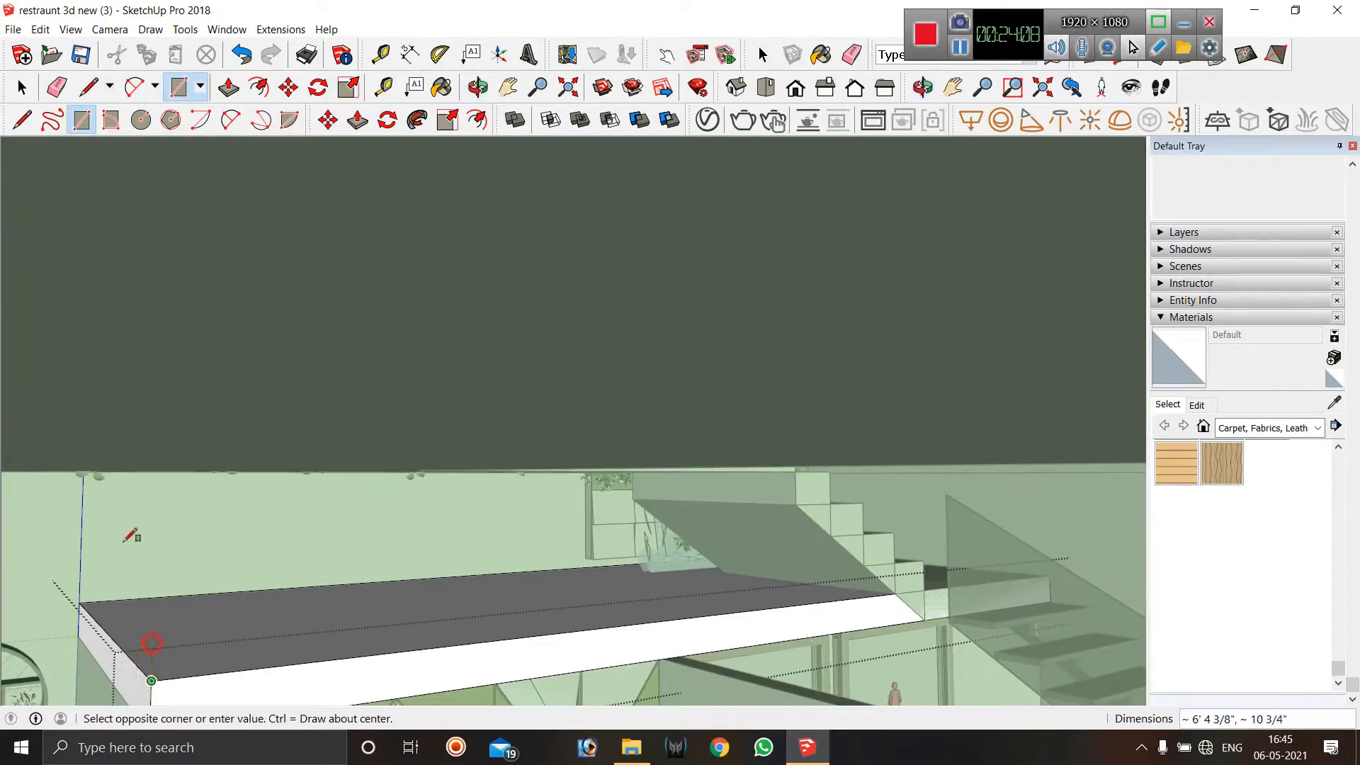
click(100, 601)
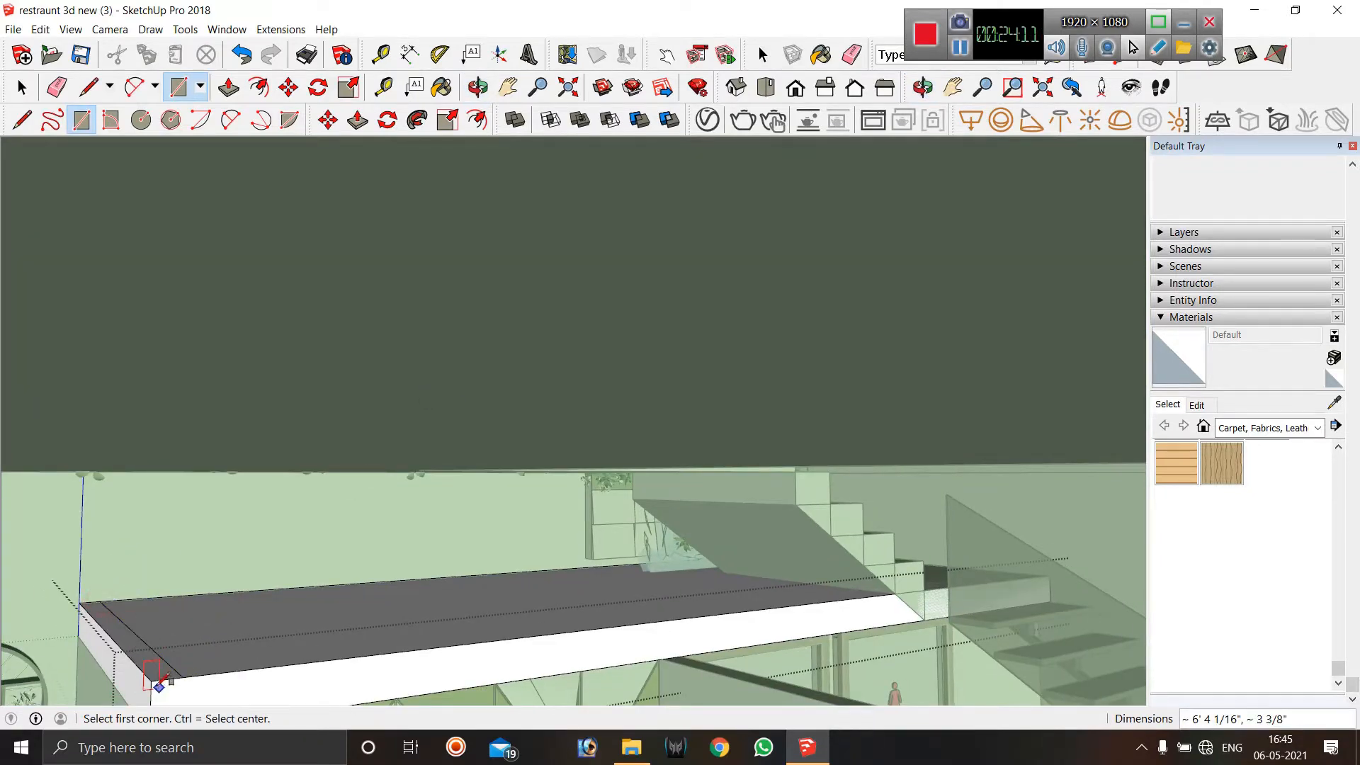
click(183, 675)
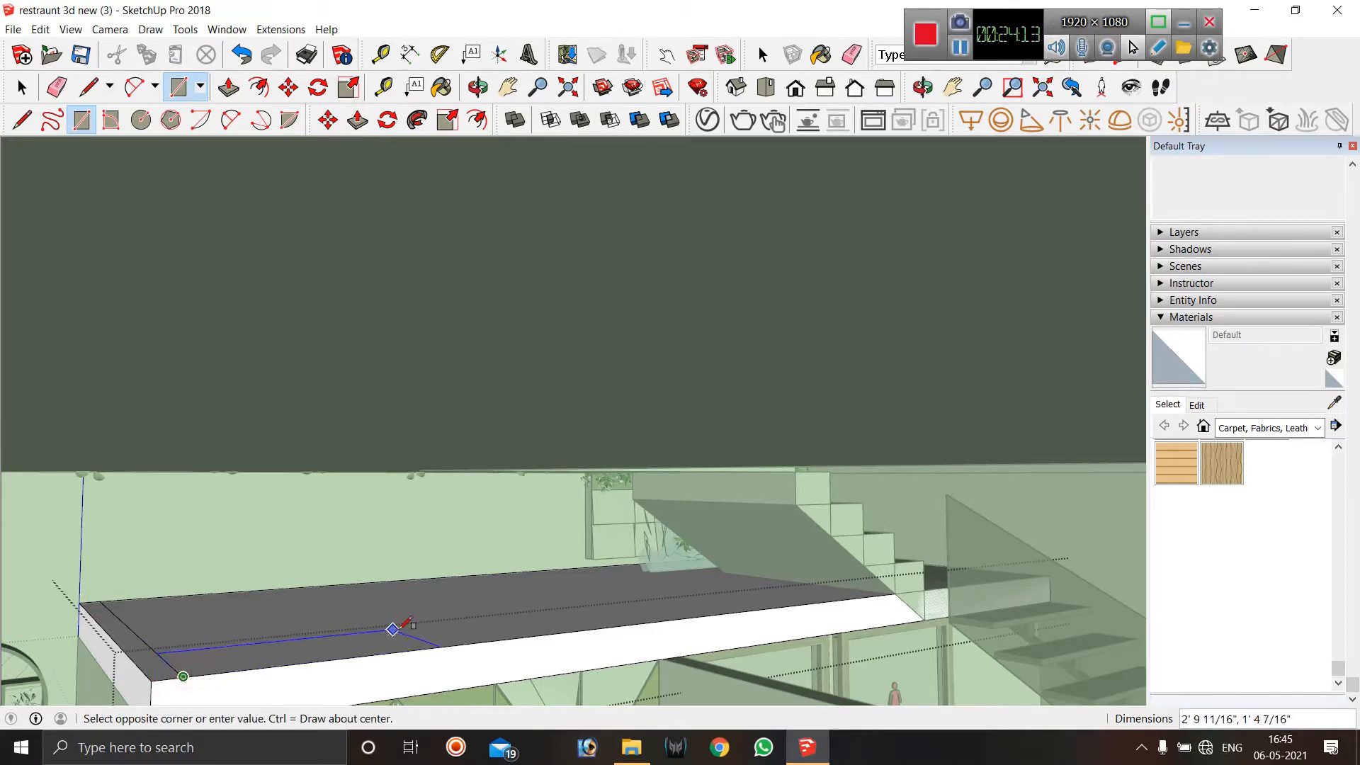
click(859, 587)
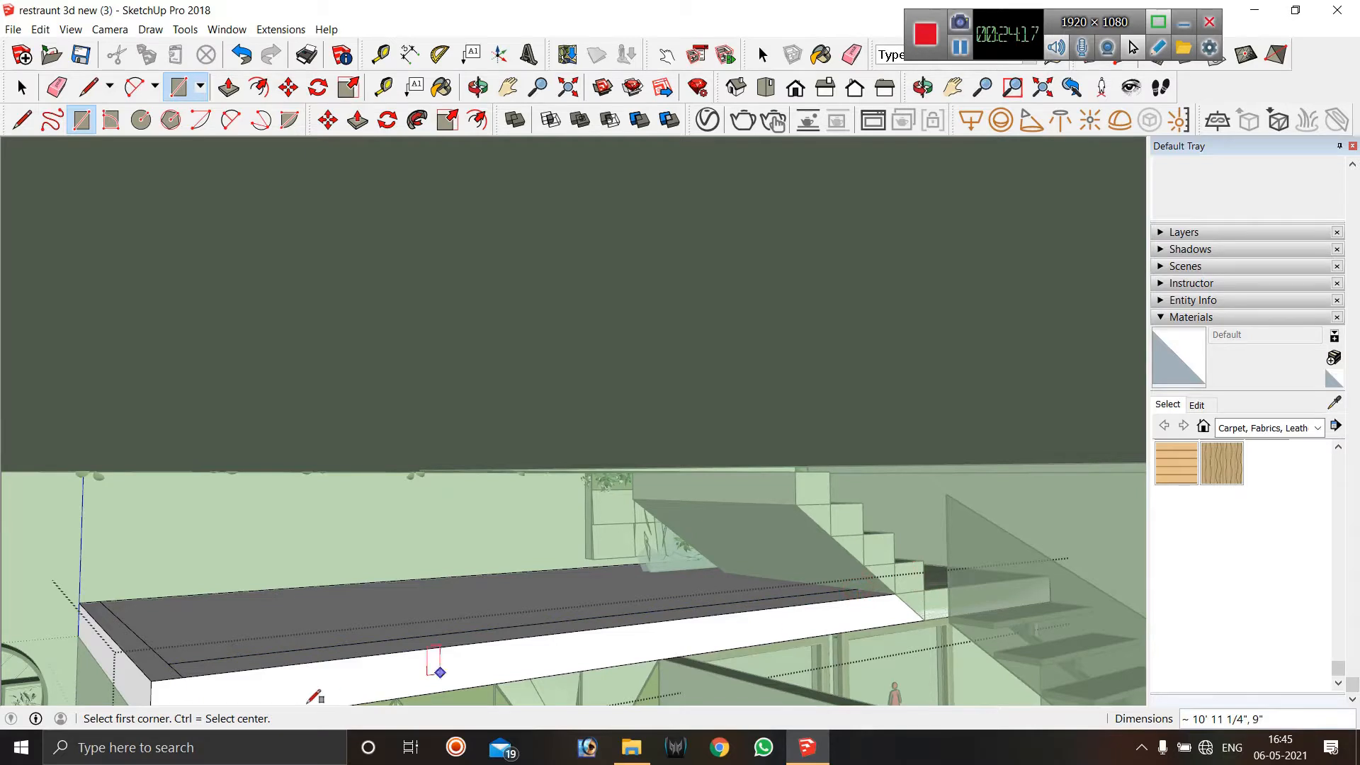
Erase the short line dividing the two strips at the landing's corner and push/pull the joined border up 2'.
key(space)
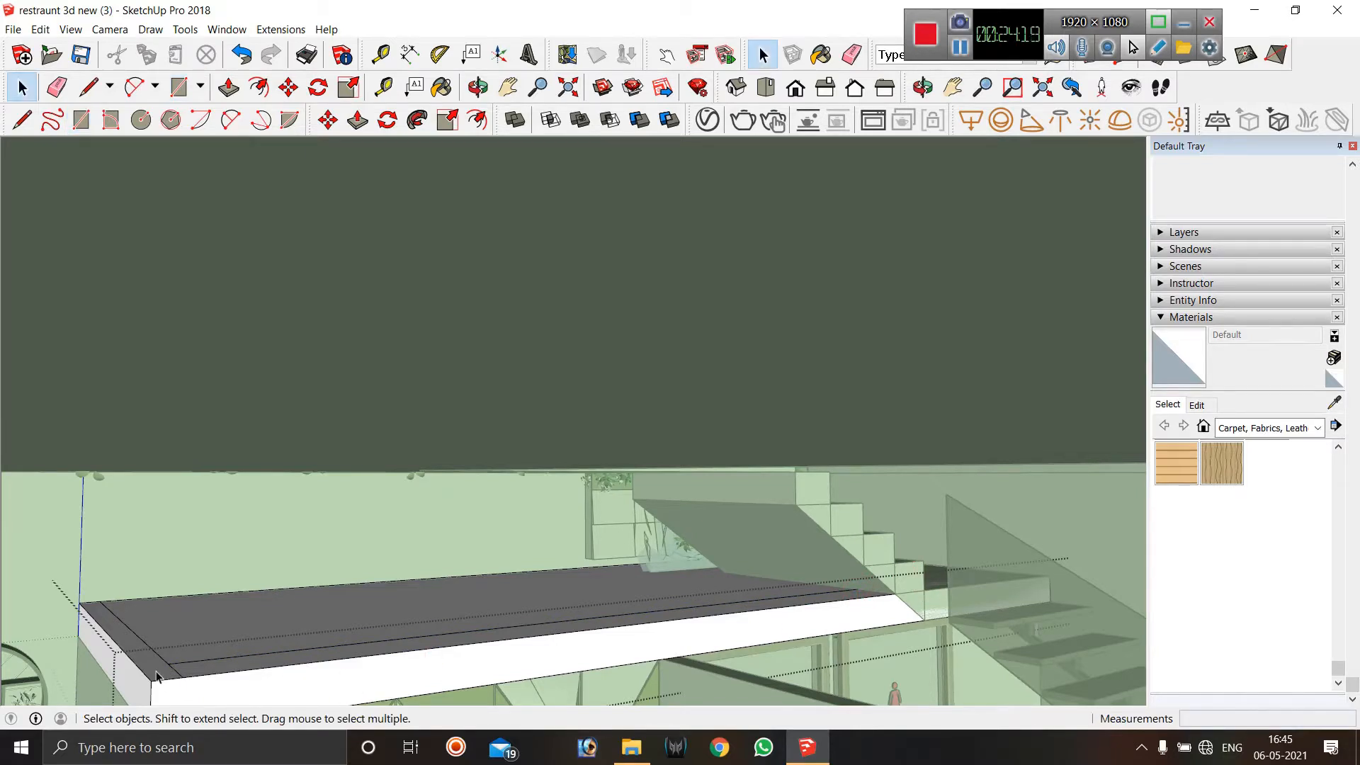
key(e)
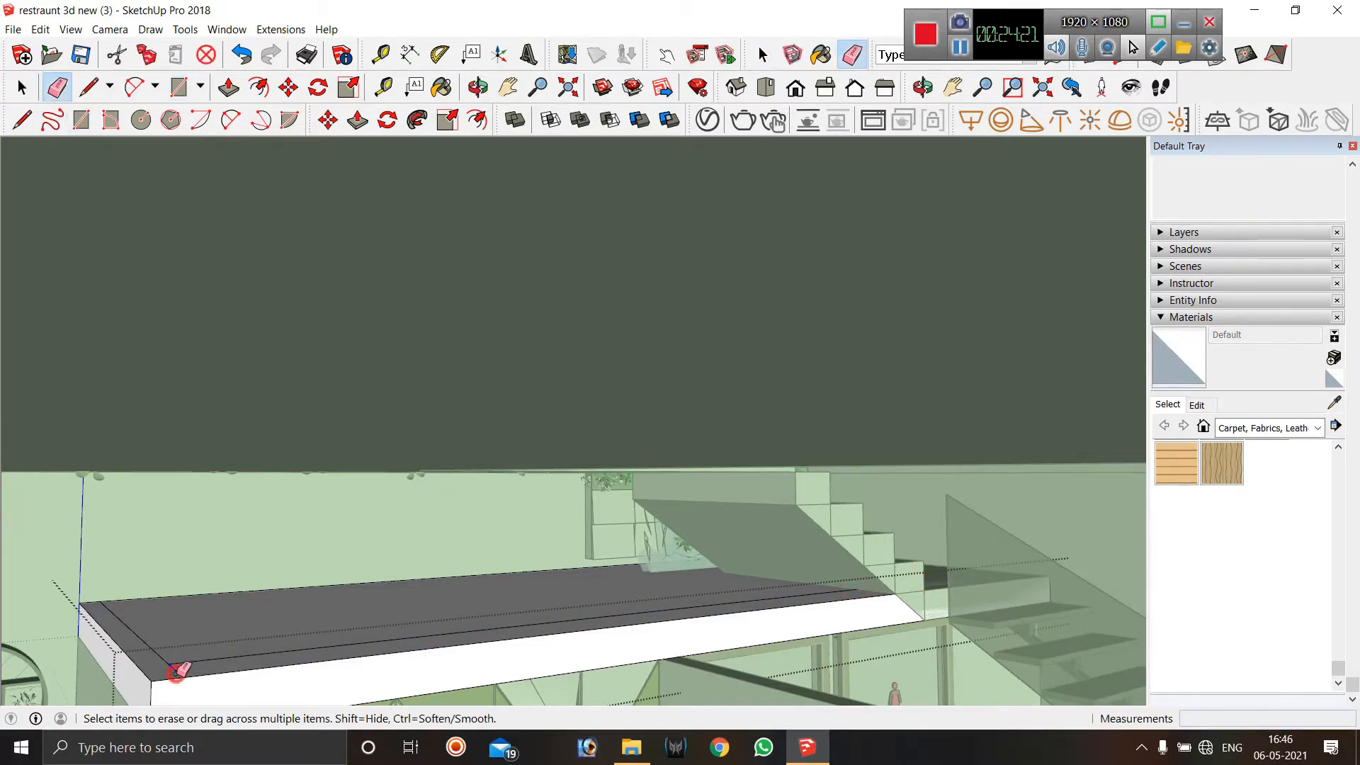
key(space)
key(p)
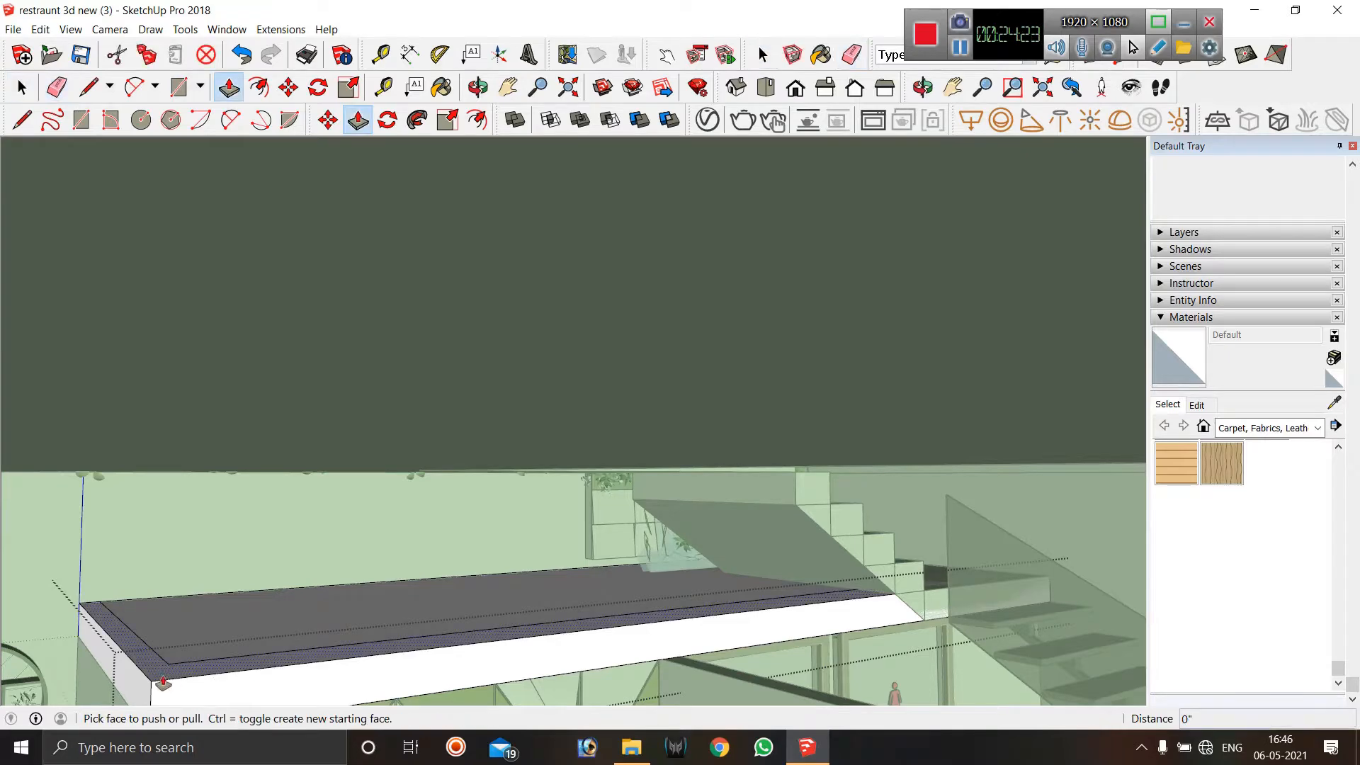
click(153, 664)
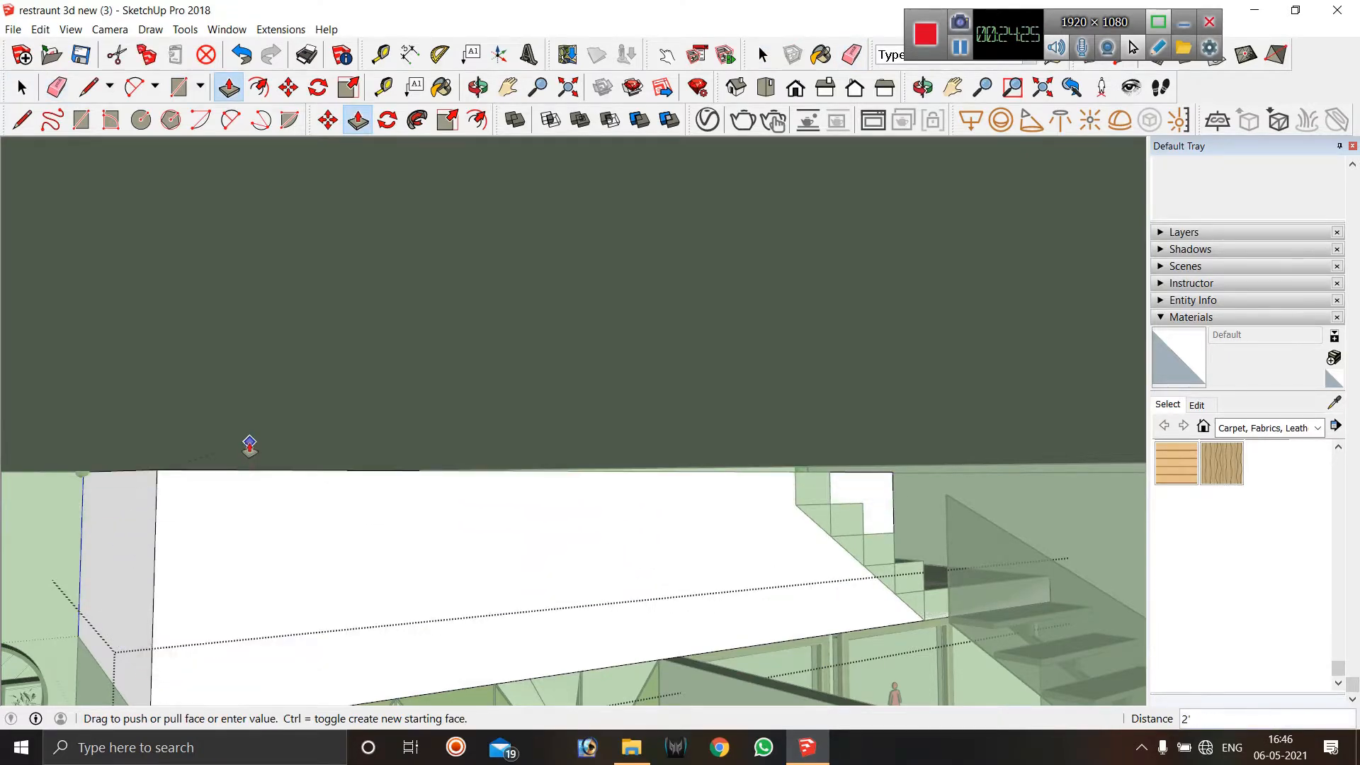
click(250, 444)
middle_drag(426, 517, 610, 577)
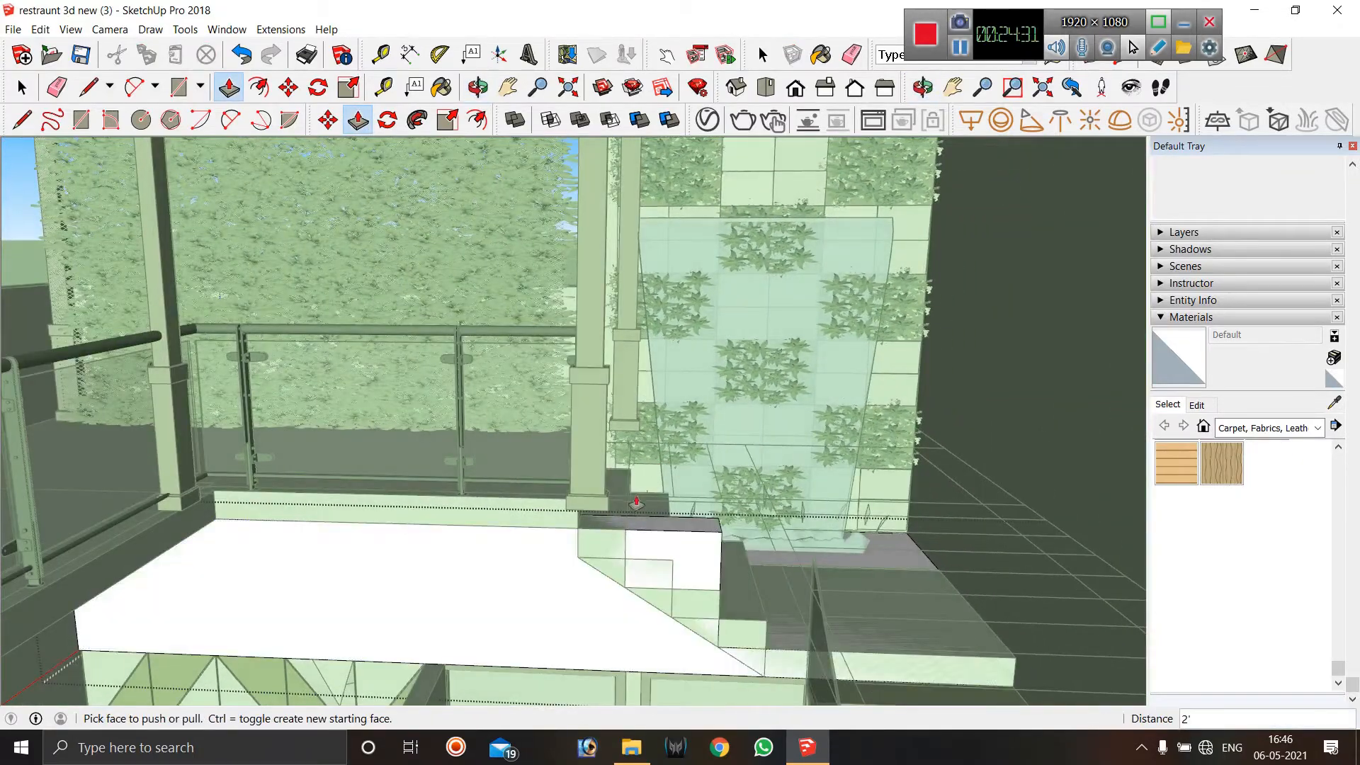
Divide the raised border's face along the stair side with a 6" vertical line and a diagonal line about 2' 9 5/16" long.
key(space)
middle_drag(449, 546, 578, 543)
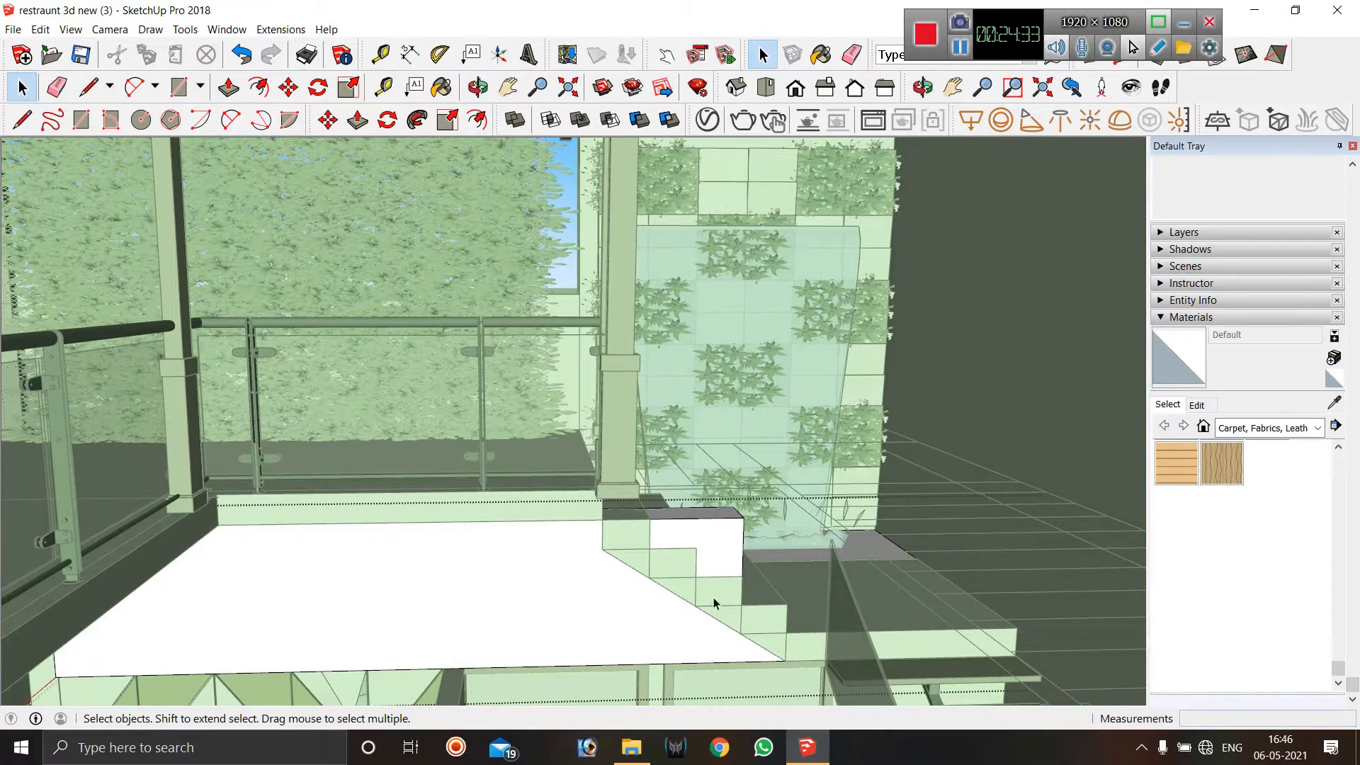
scroll(614, 593, up, 1)
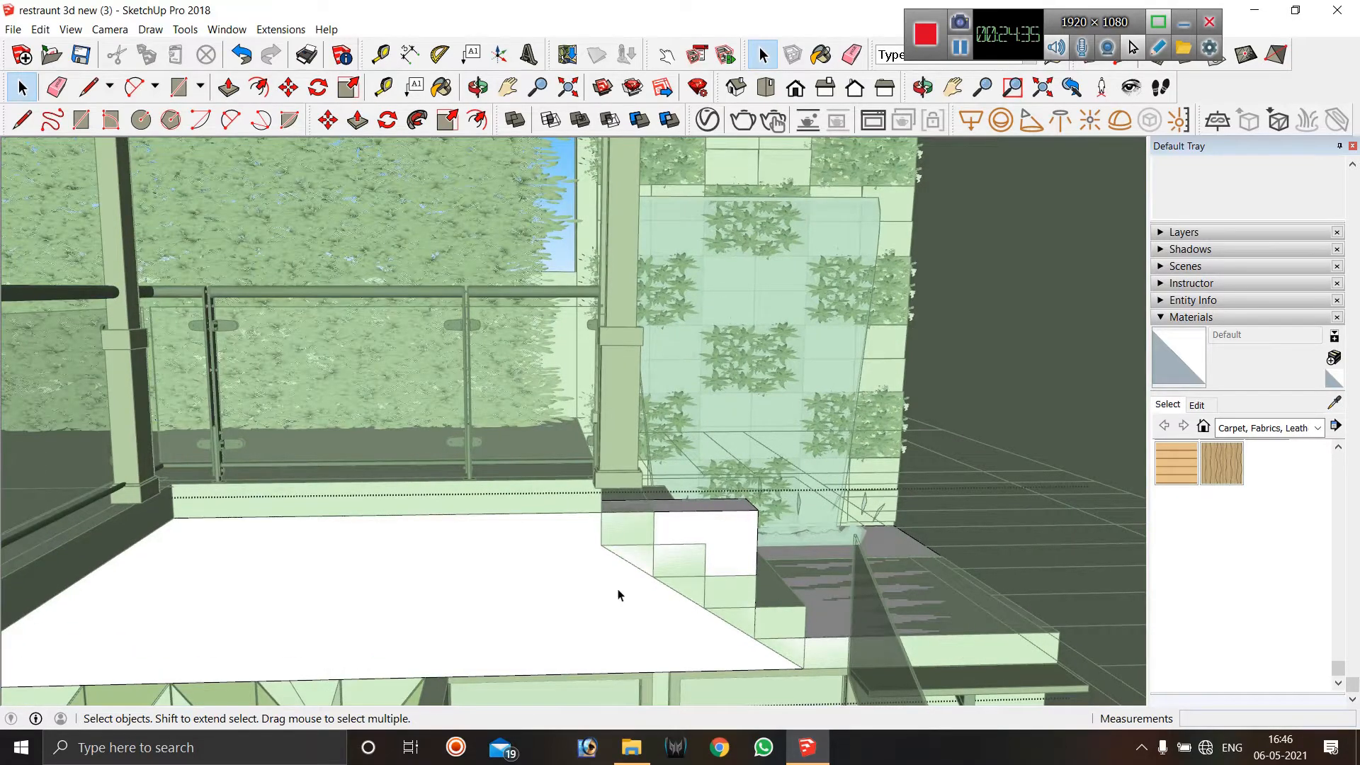
key(l)
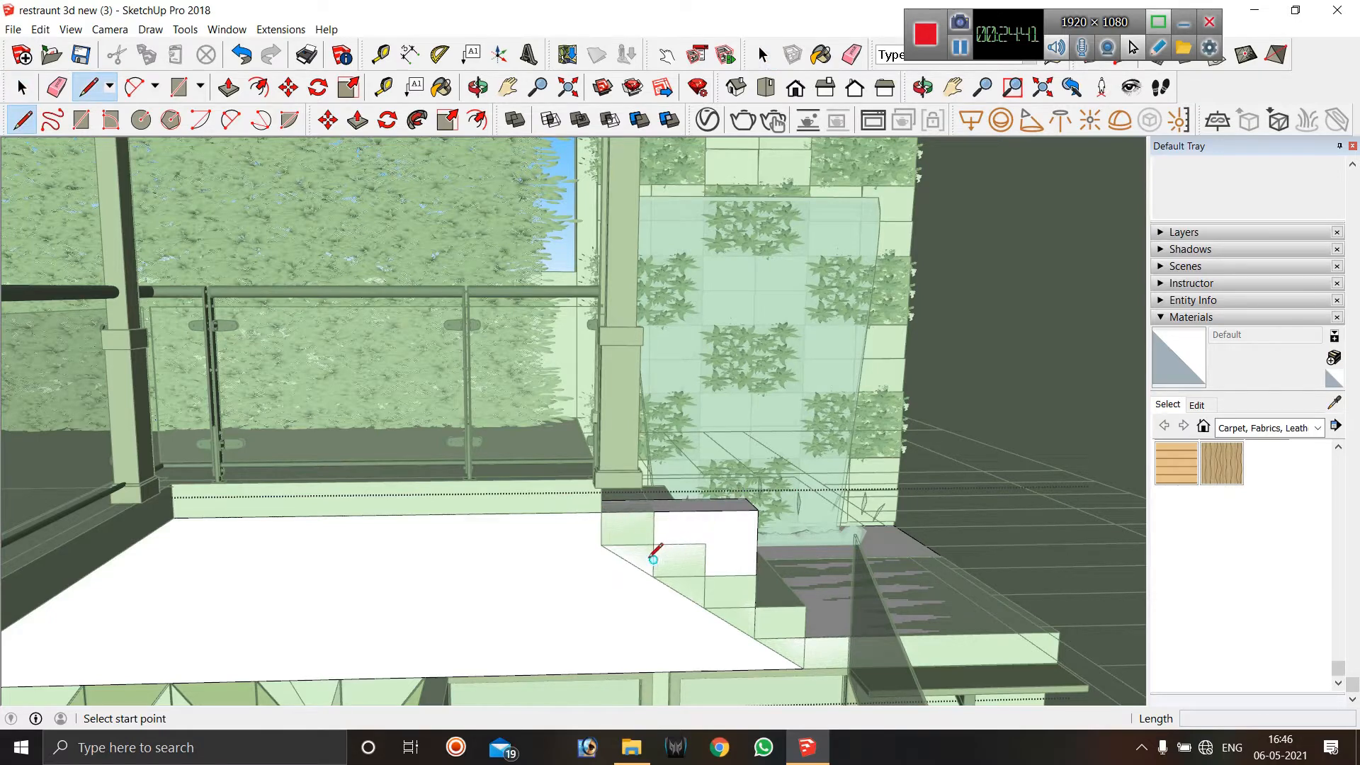
key(r)
click(601, 511)
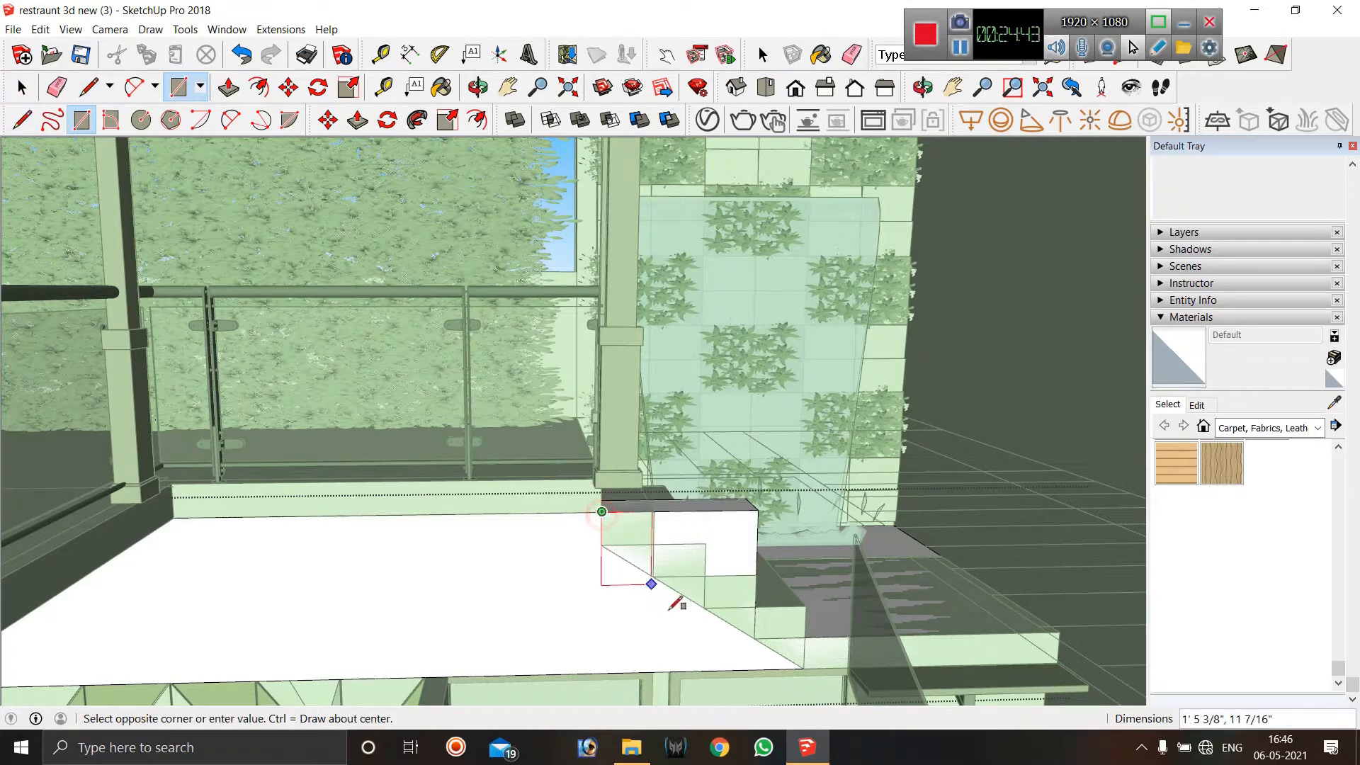
key(l)
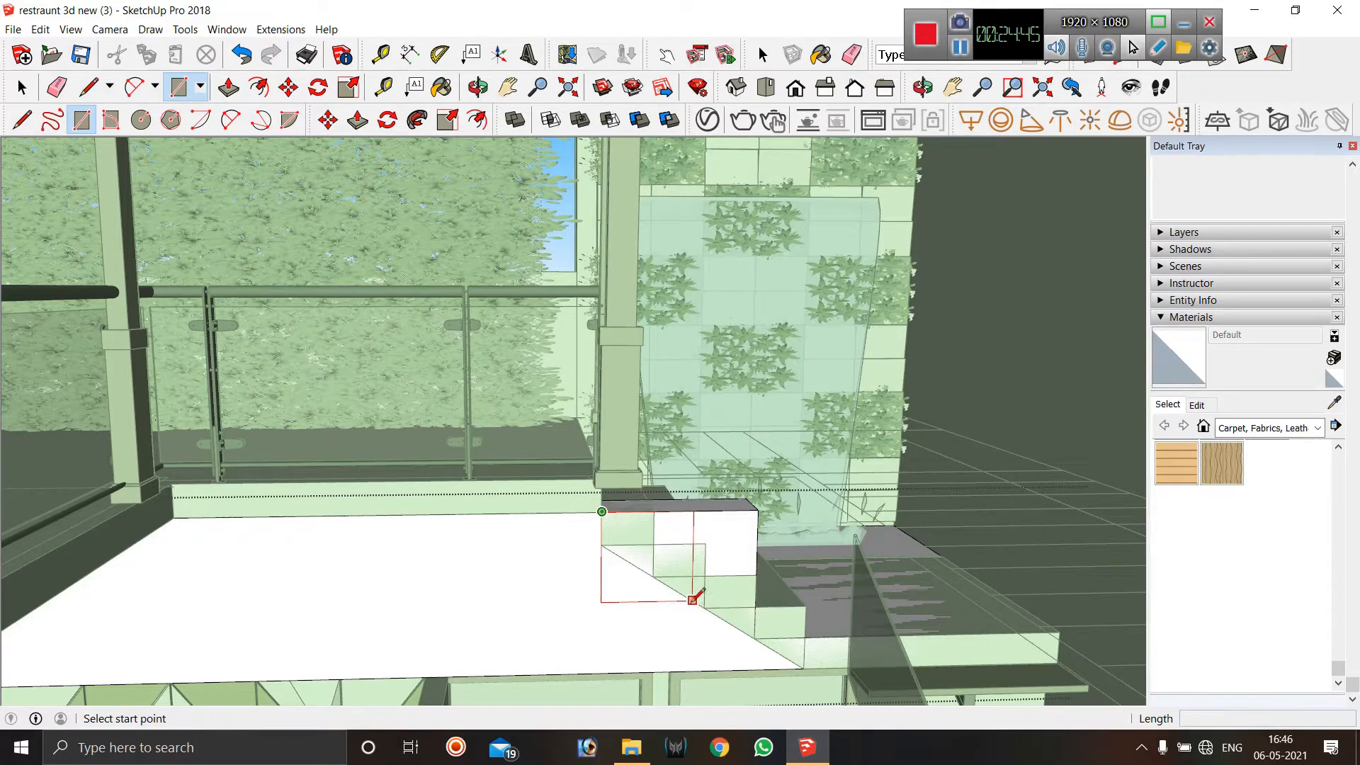
click(601, 544)
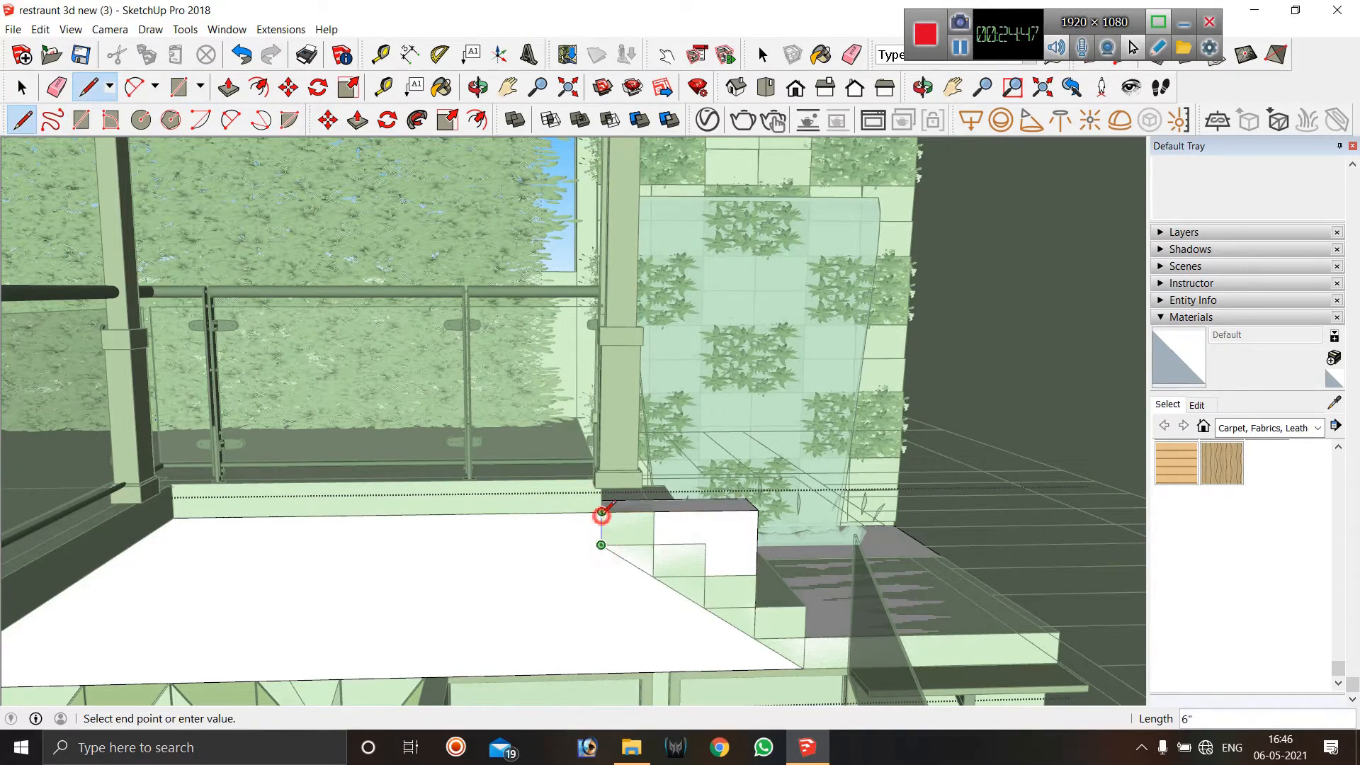
click(602, 512)
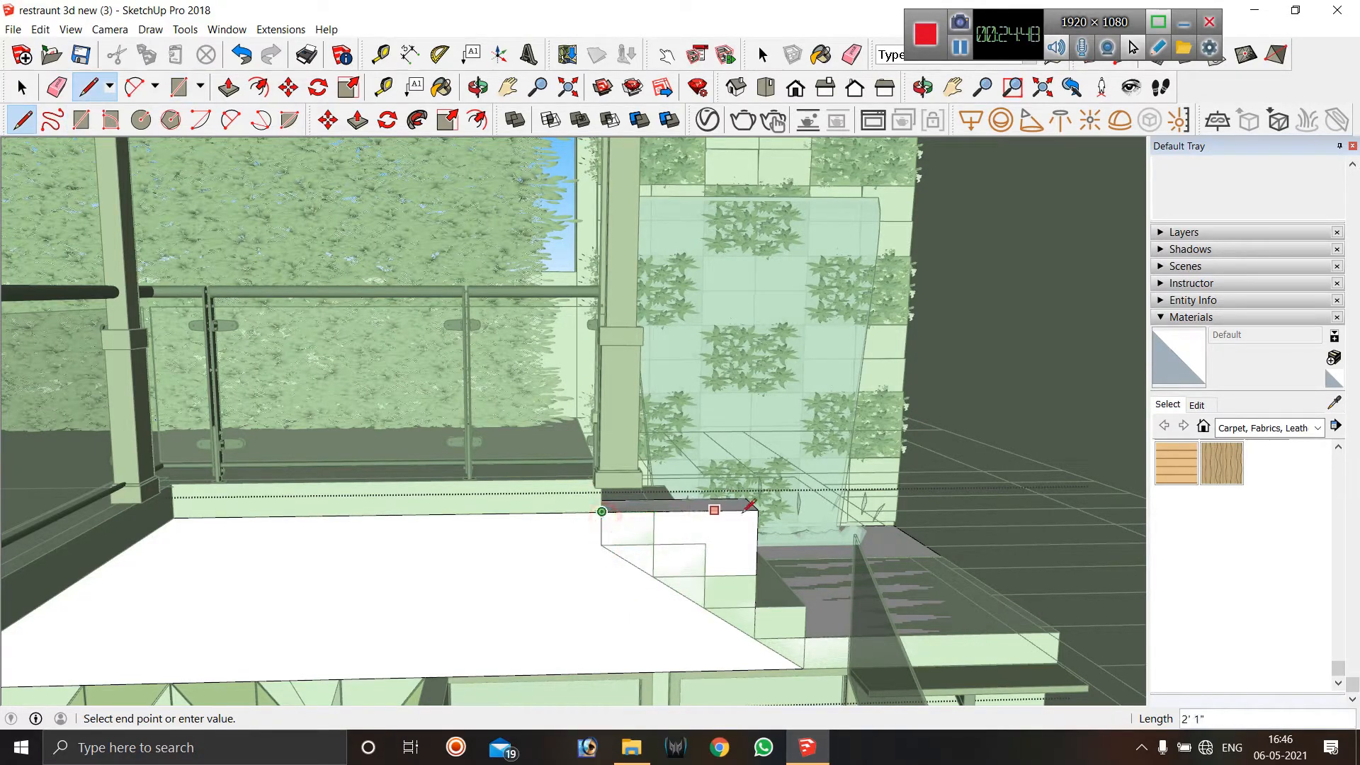
click(754, 637)
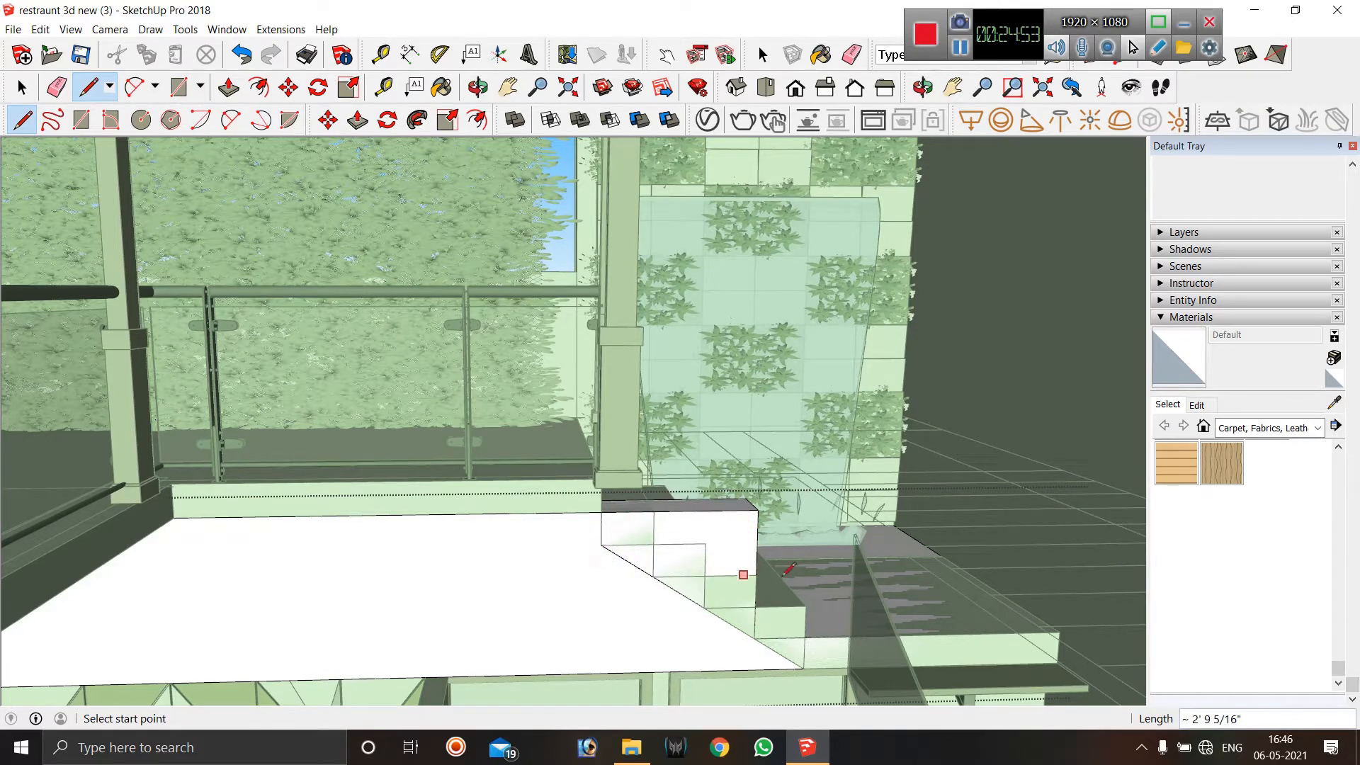
Push the part of the border standing above the stair treads back 9" to remove it.
key(space)
key(p)
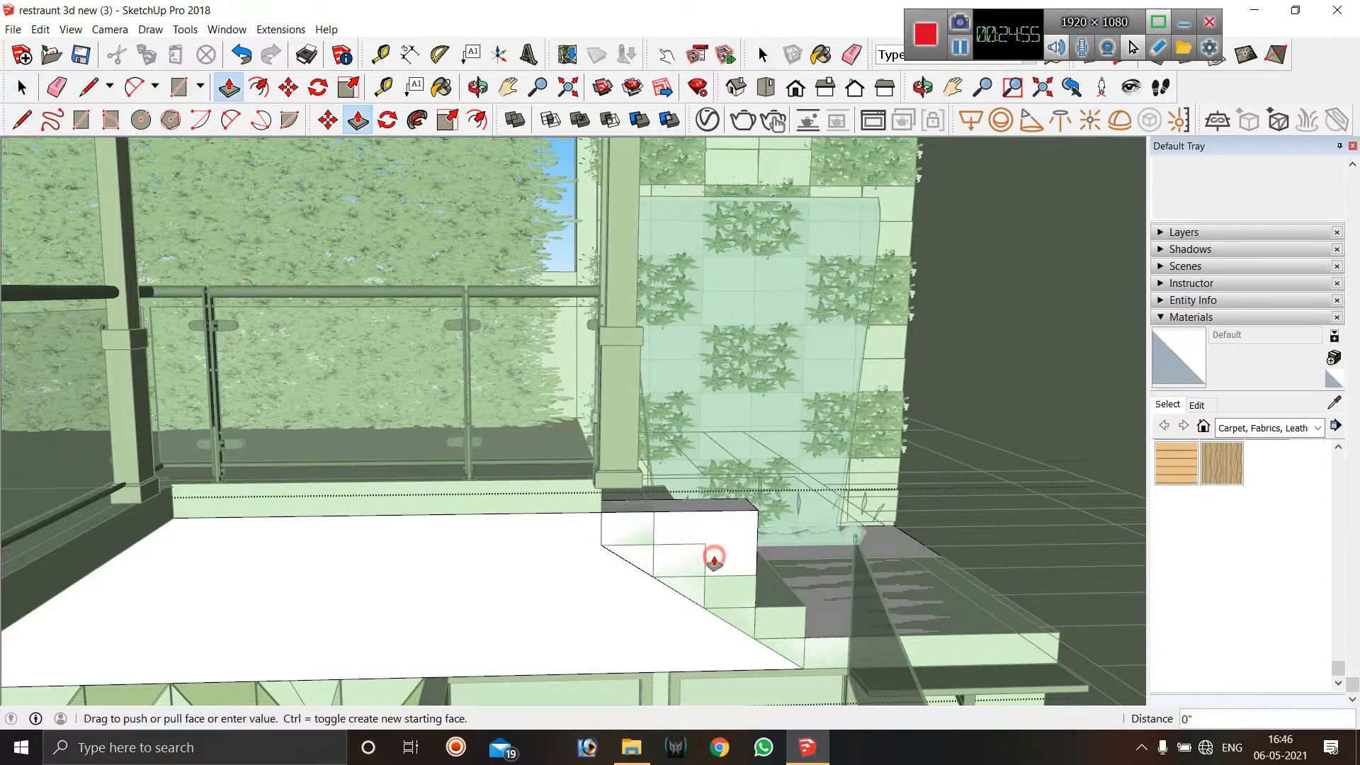
click(714, 560)
click(701, 522)
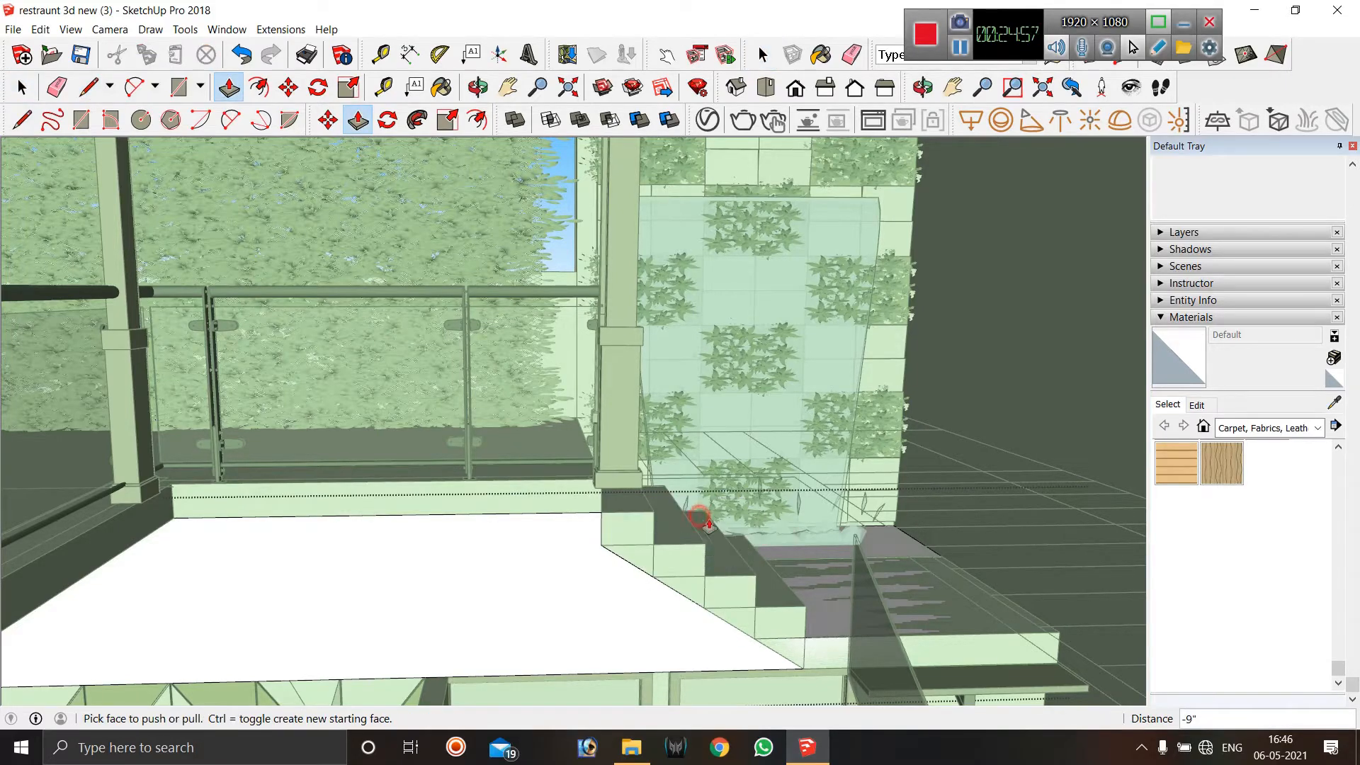
scroll(594, 533, down, 2)
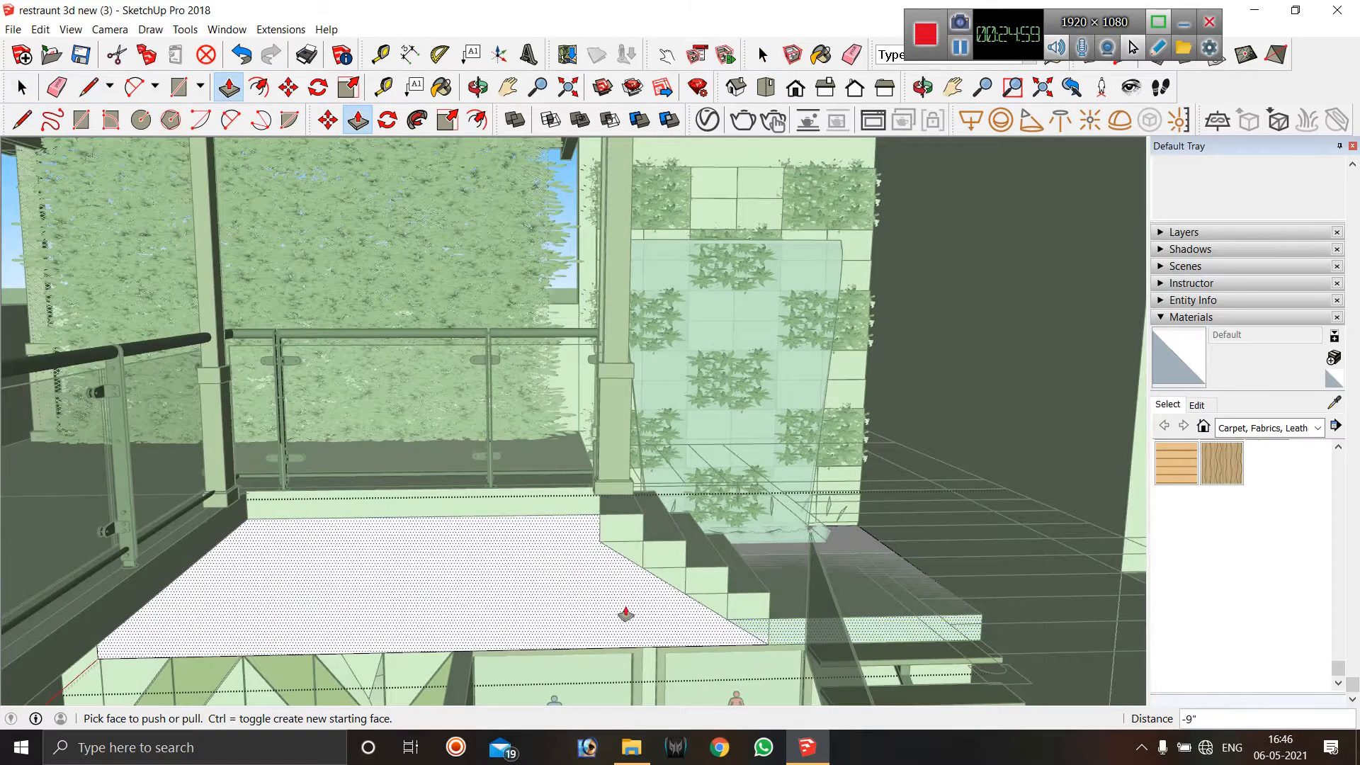
middle_drag(623, 613, 477, 607)
key(space)
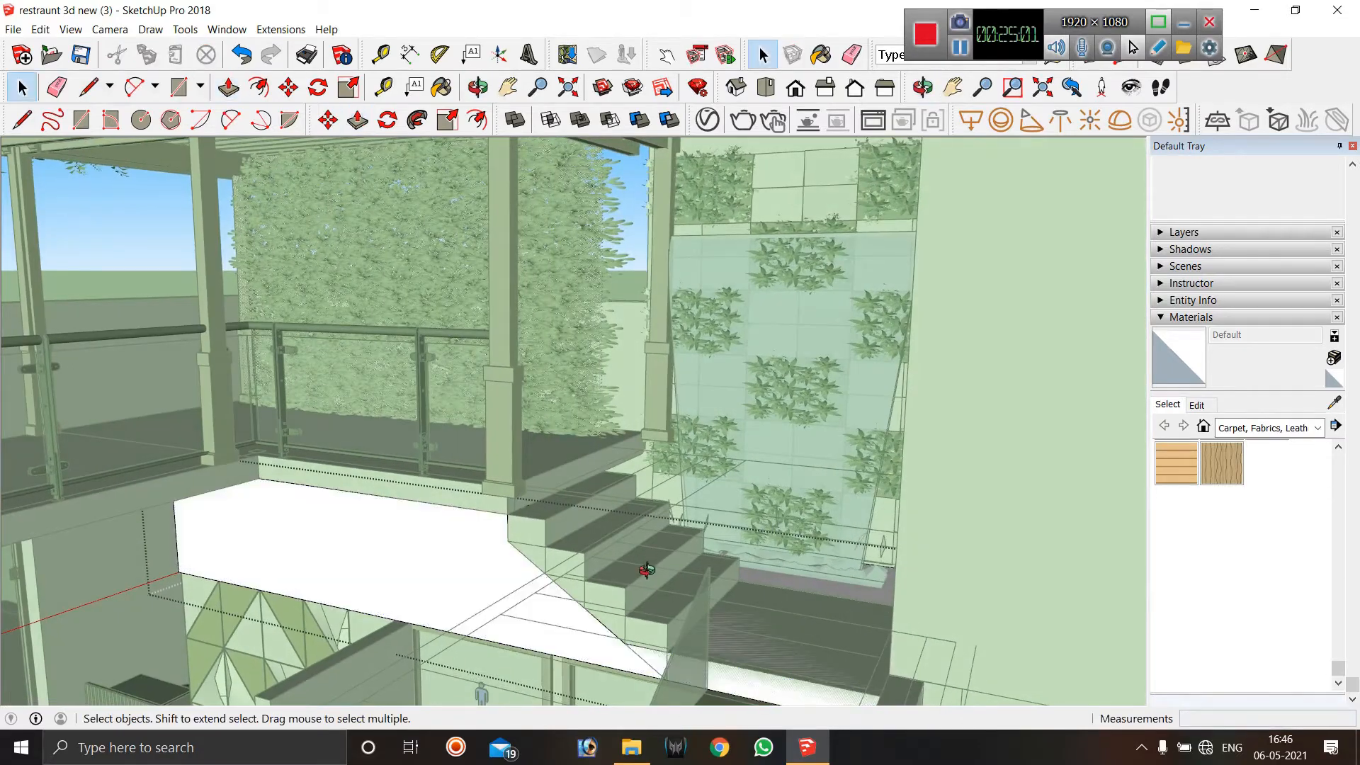
Draw a rectangle about 1' 10" by 6' 9 5/8" on the landing floor between the stair ends and the plant wall.
middle_drag(581, 620, 720, 574)
scroll(640, 627, up, 2)
scroll(719, 418, up, 3)
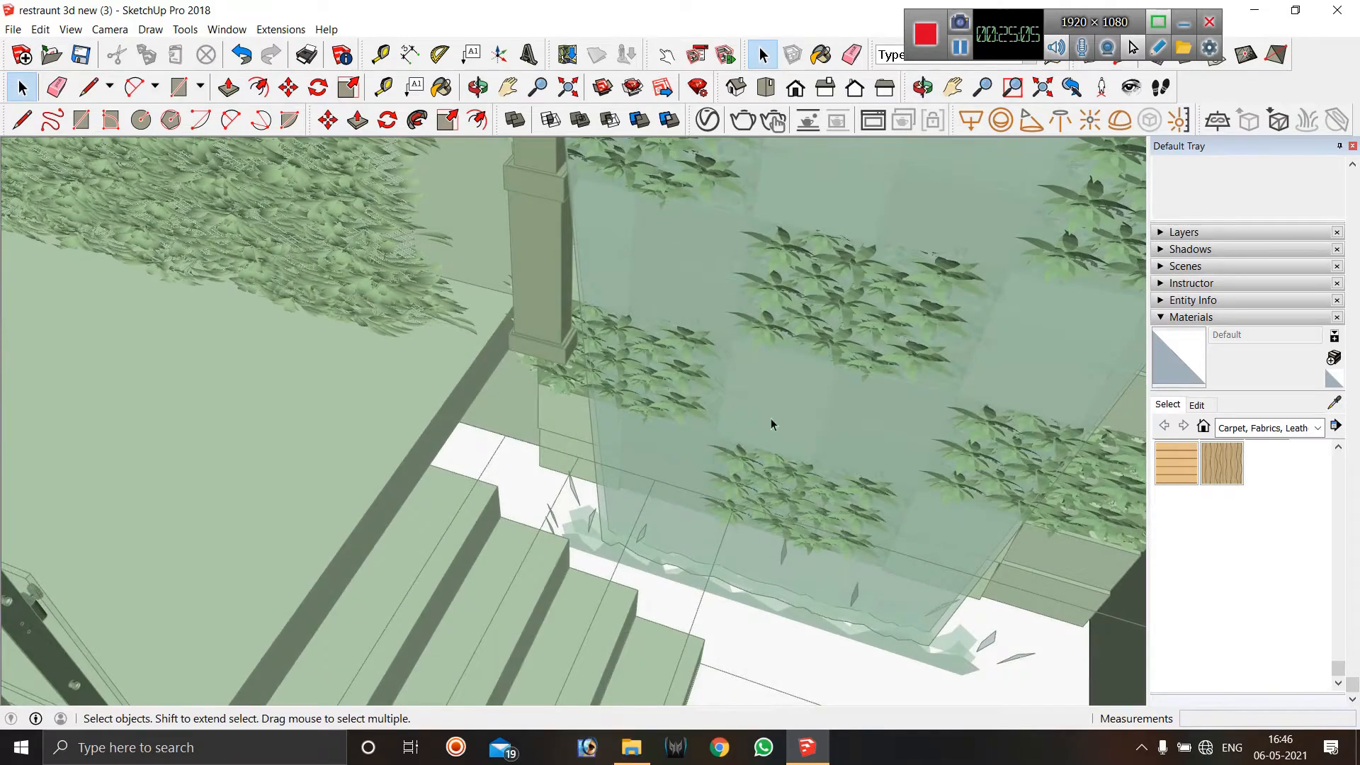
scroll(729, 304, down, 4)
scroll(833, 513, up, 1)
middle_drag(832, 513, 786, 422)
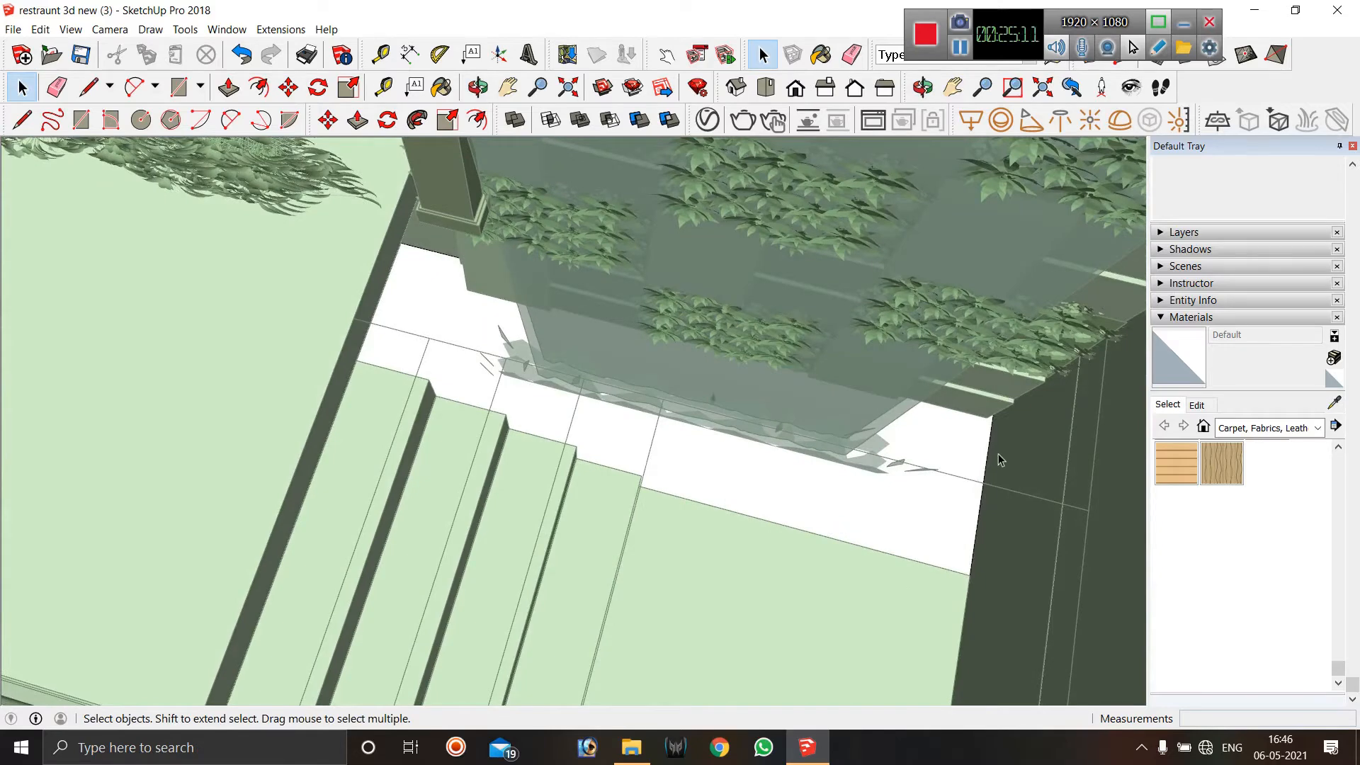
key(r)
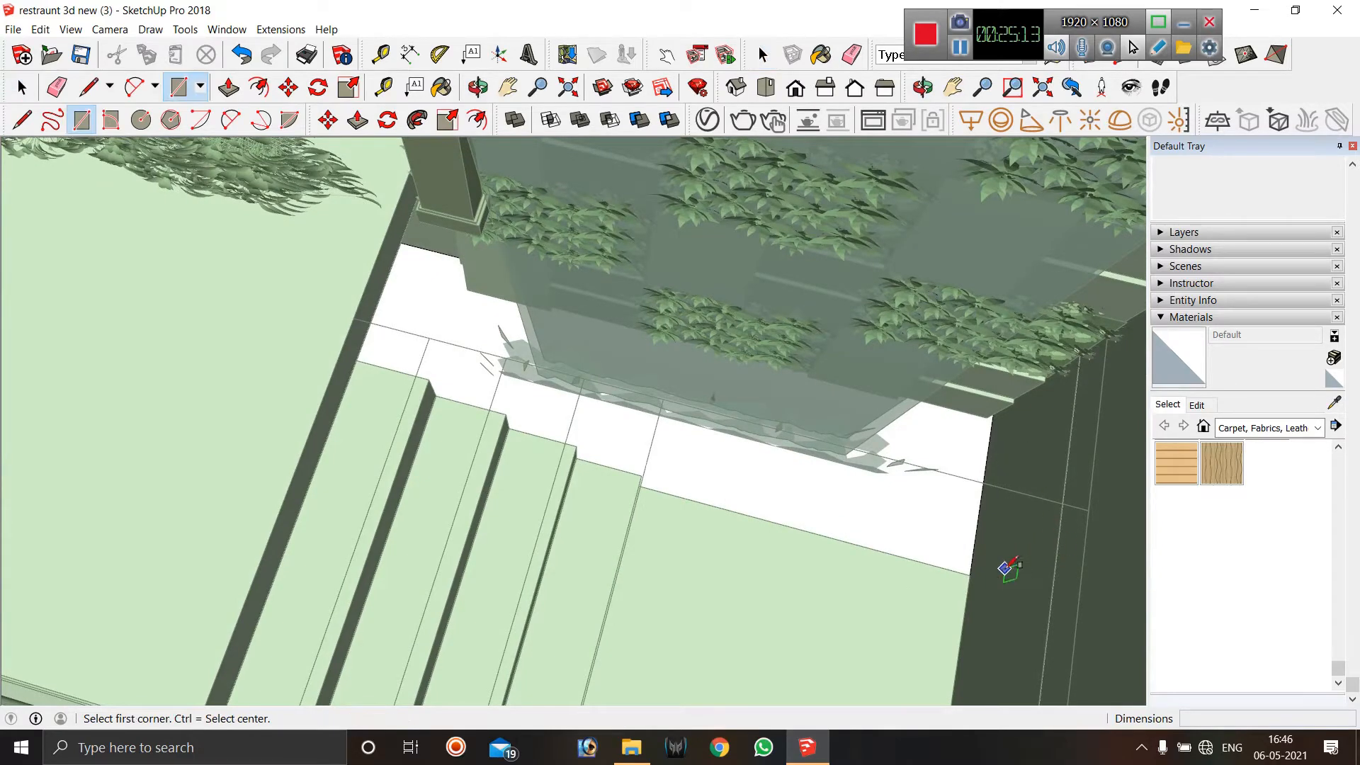
click(971, 574)
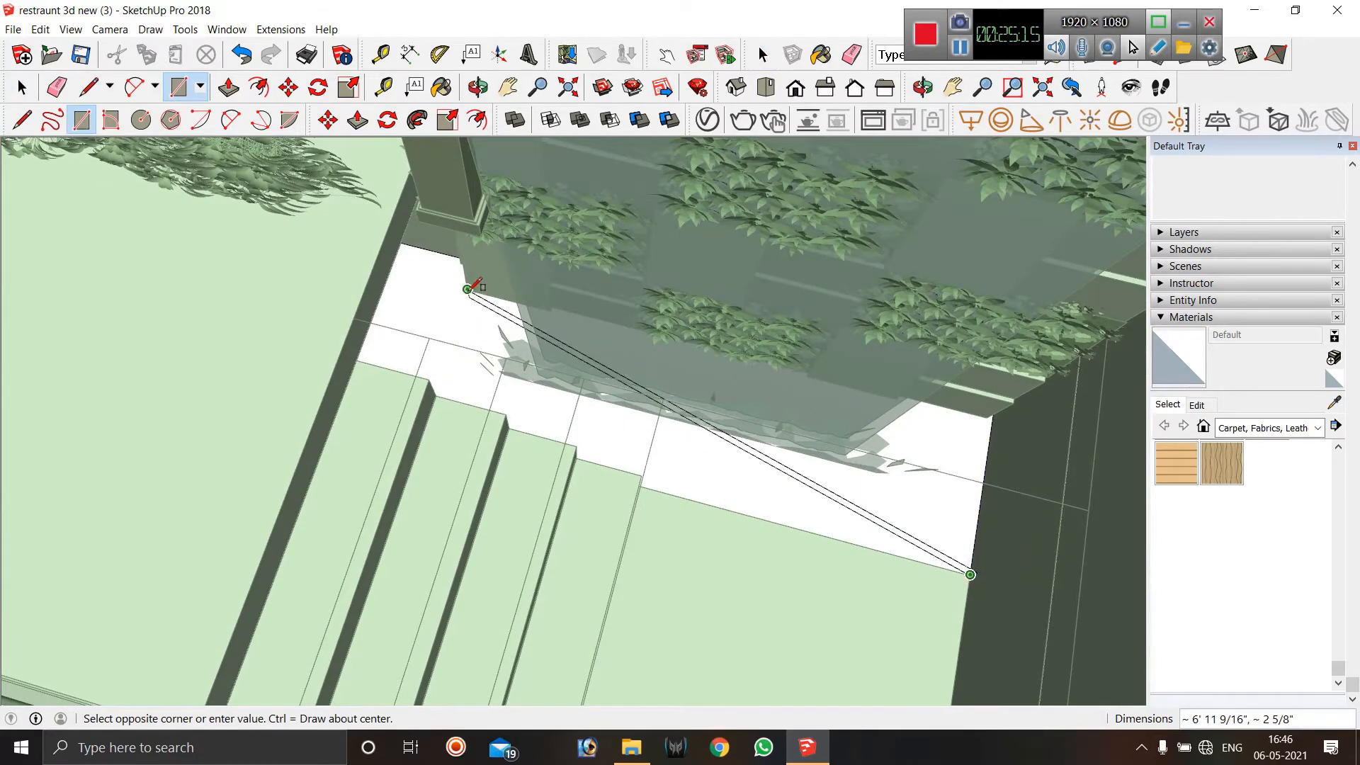
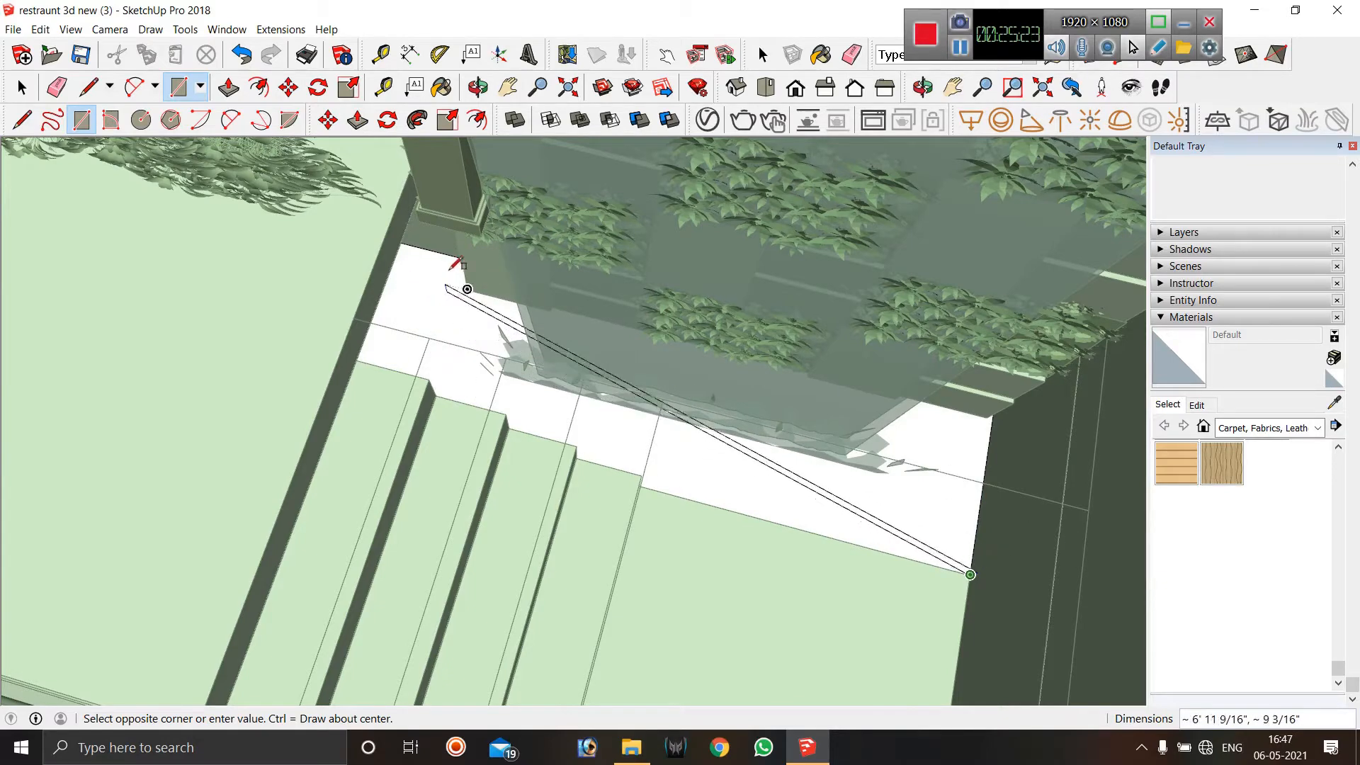
middle_drag(411, 283, 729, 142)
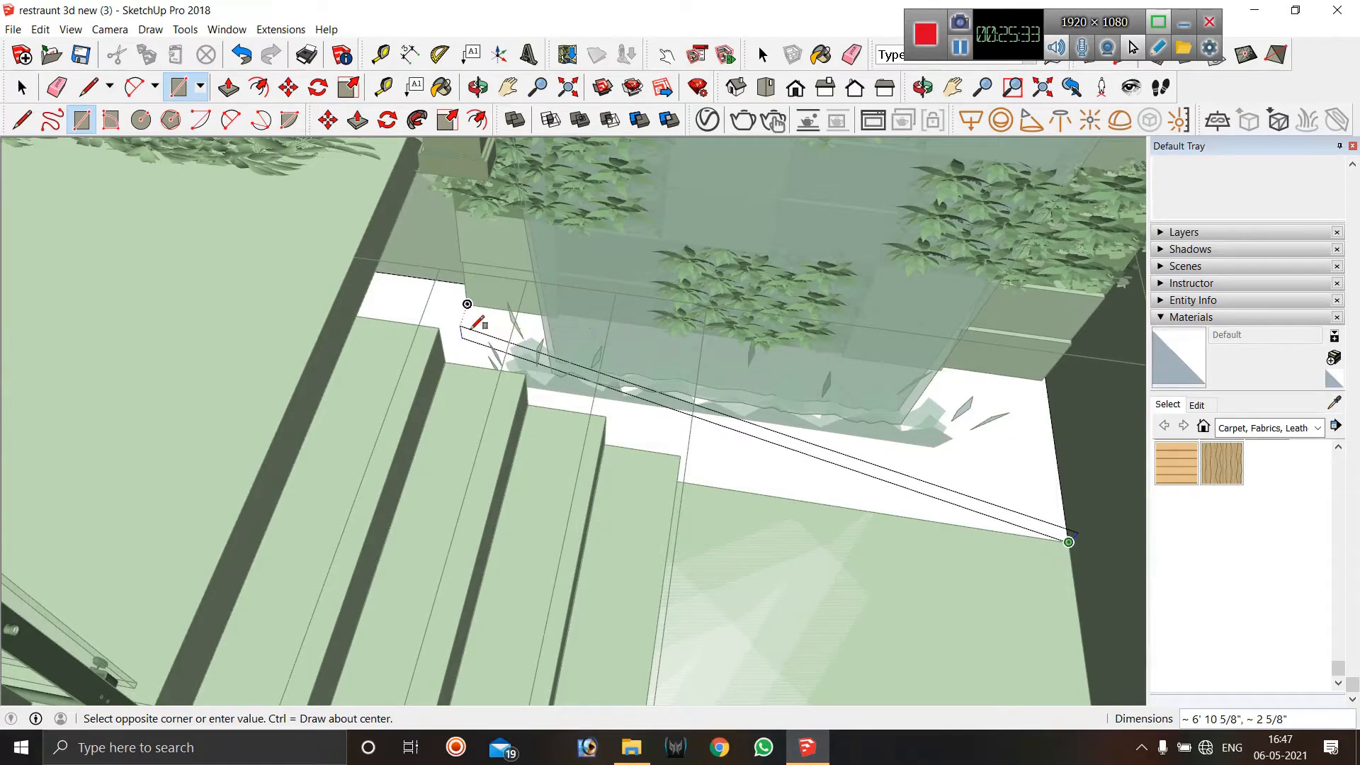
scroll(467, 304, up, 3)
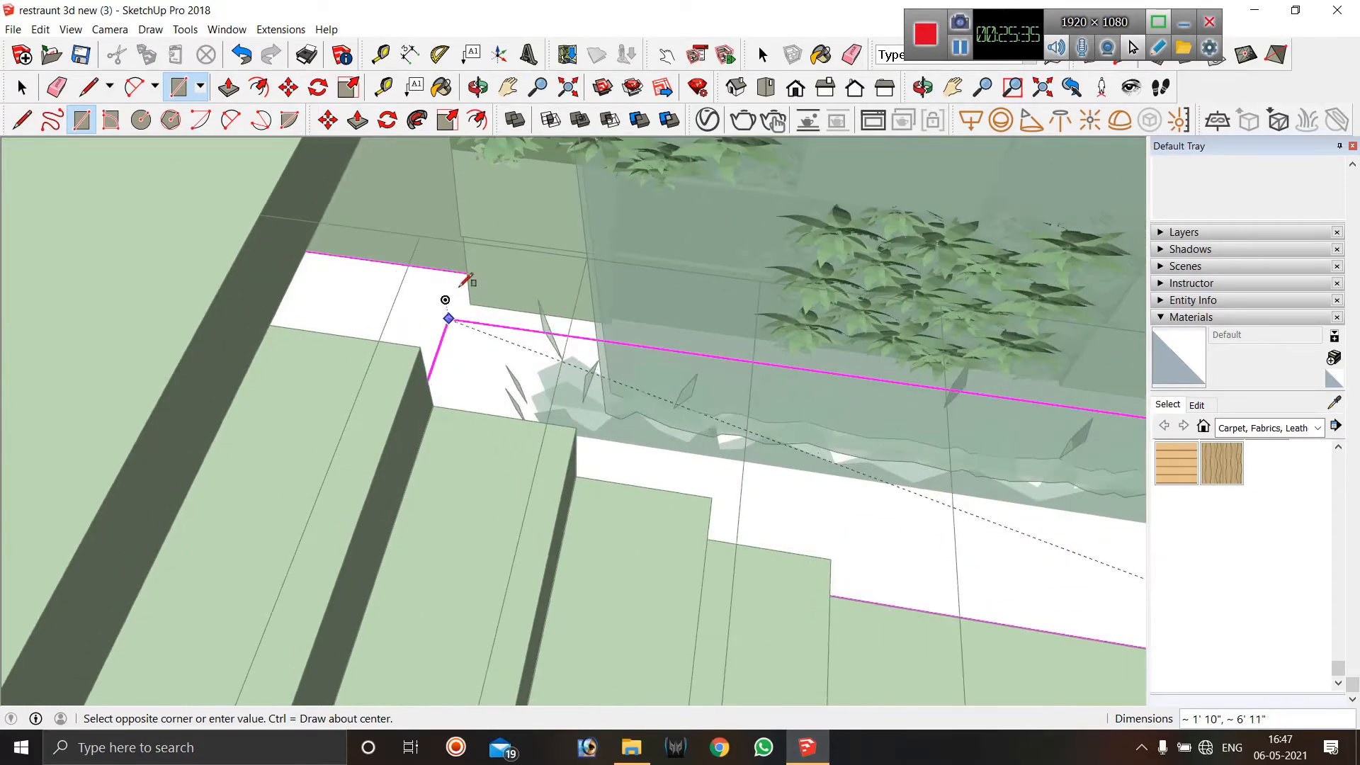
scroll(459, 285, down, 4)
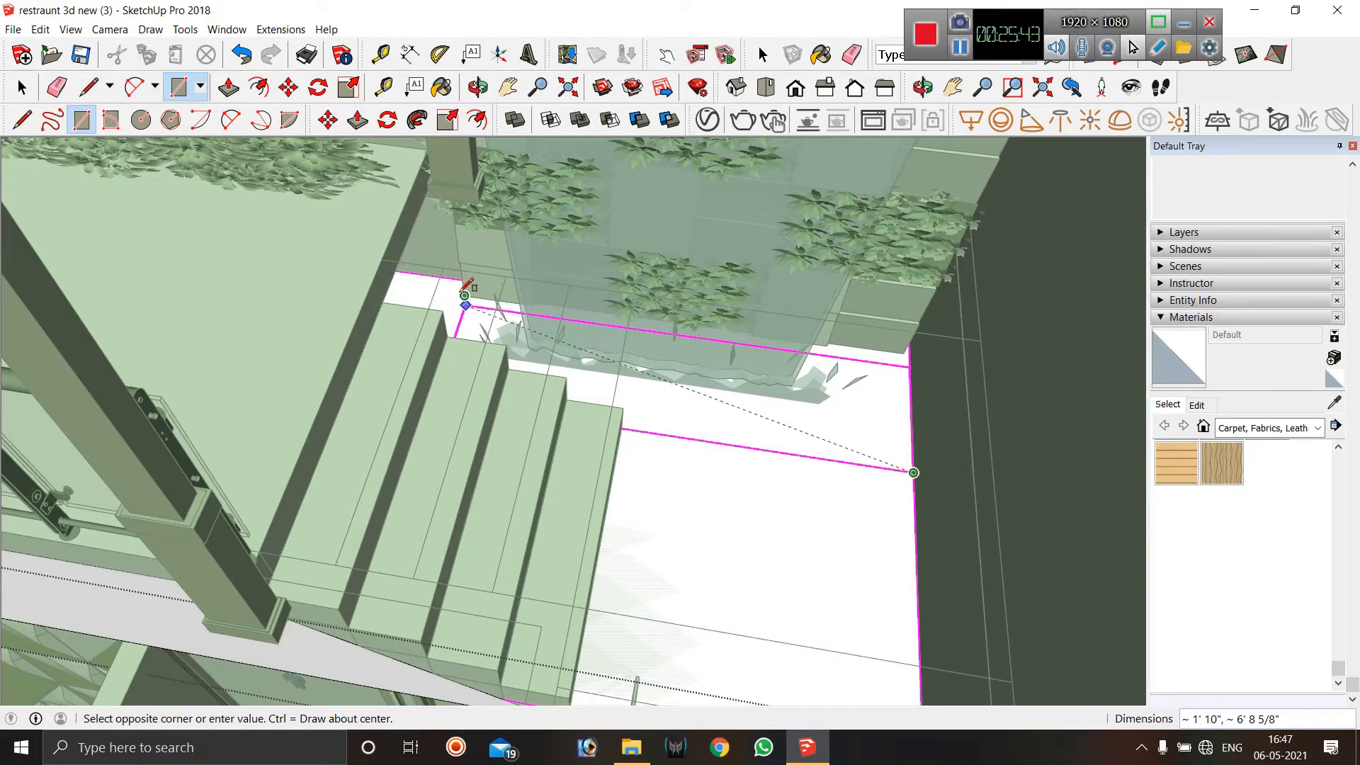
scroll(465, 293, up, 5)
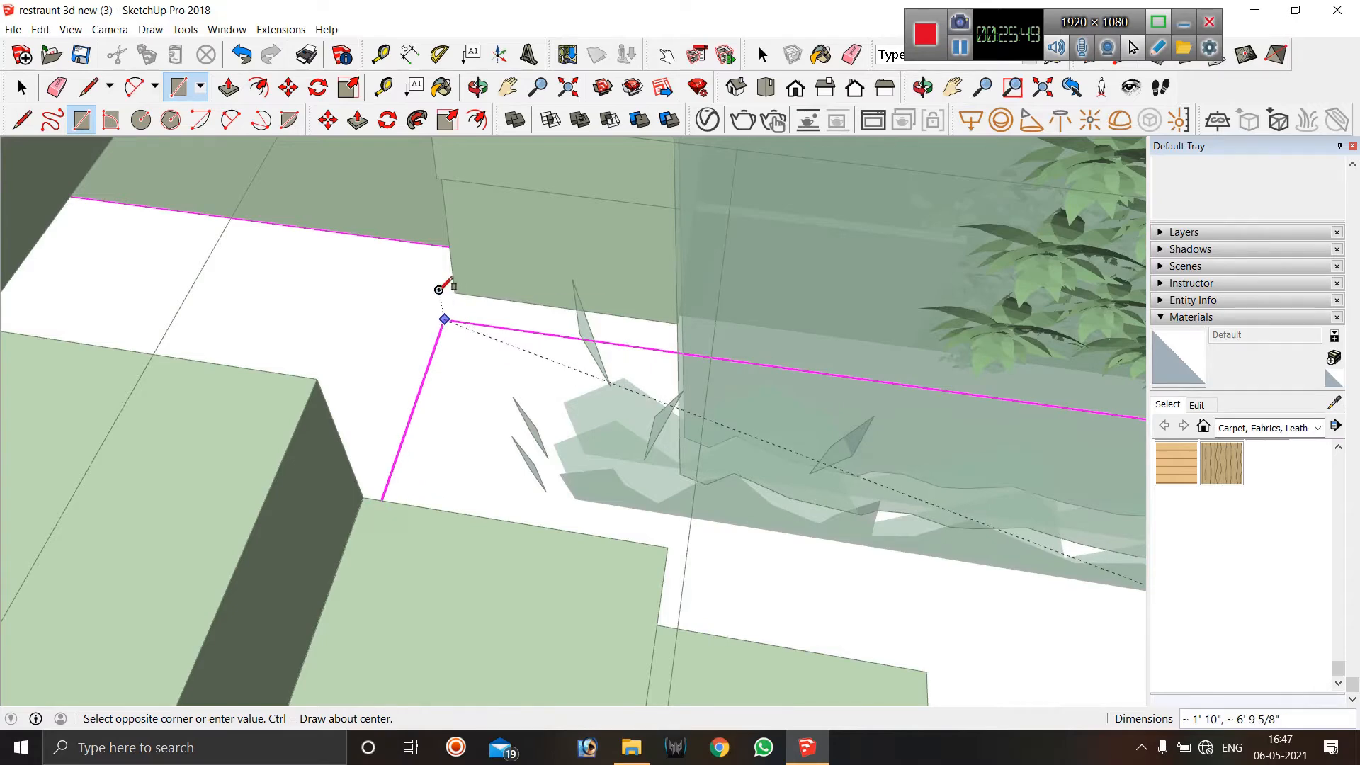
click(430, 288)
Raise the new rectangular face in front of the plant wall with two successive 6" push/pulls, following the stair tread heights.
middle_drag(431, 285, 759, 461)
scroll(850, 373, up, 3)
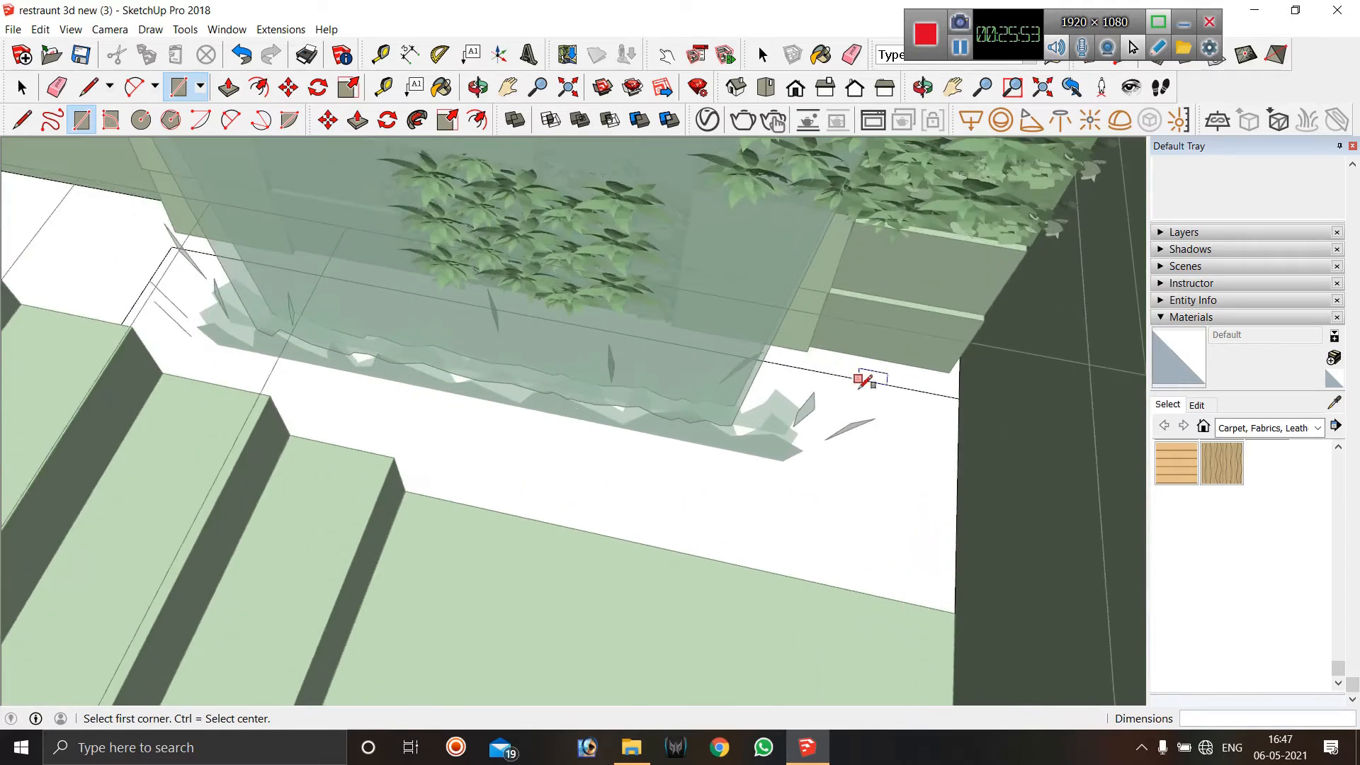
key(space)
click(862, 381)
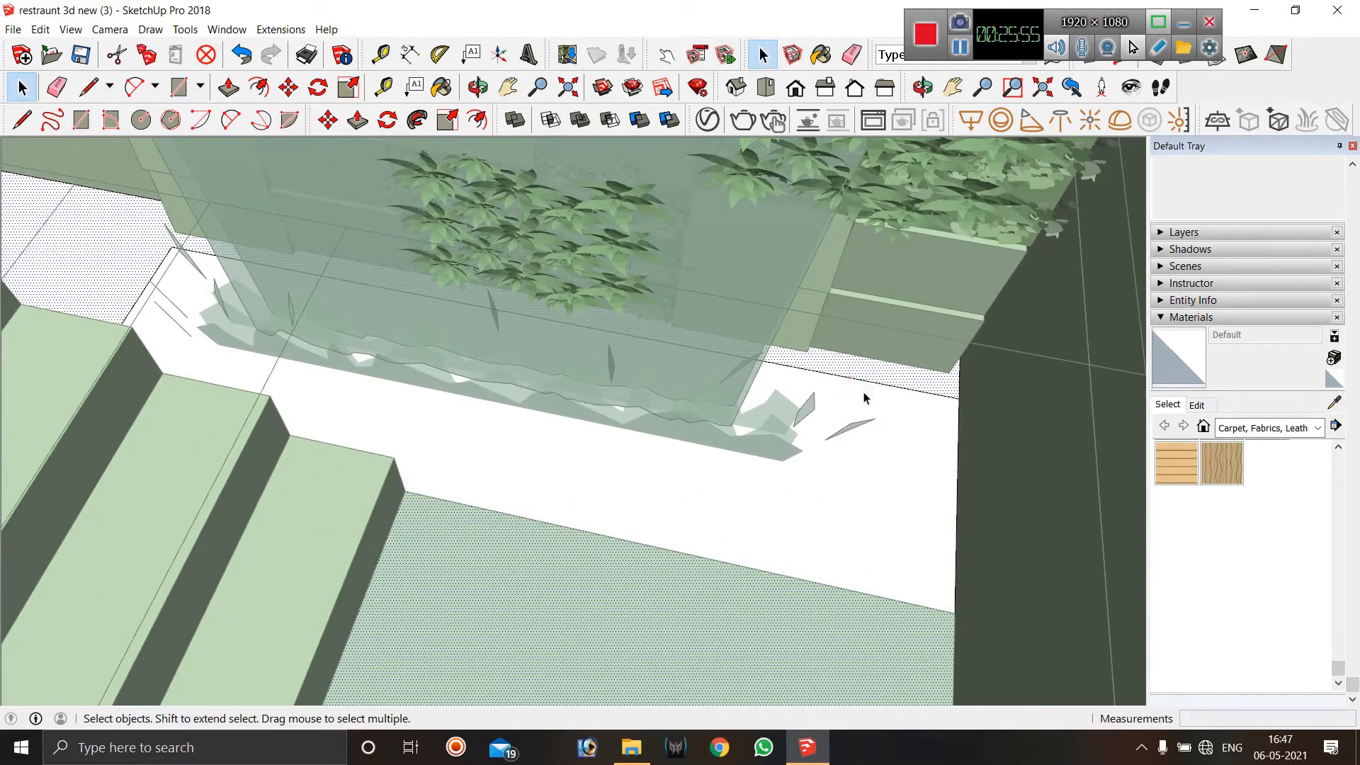
click(865, 394)
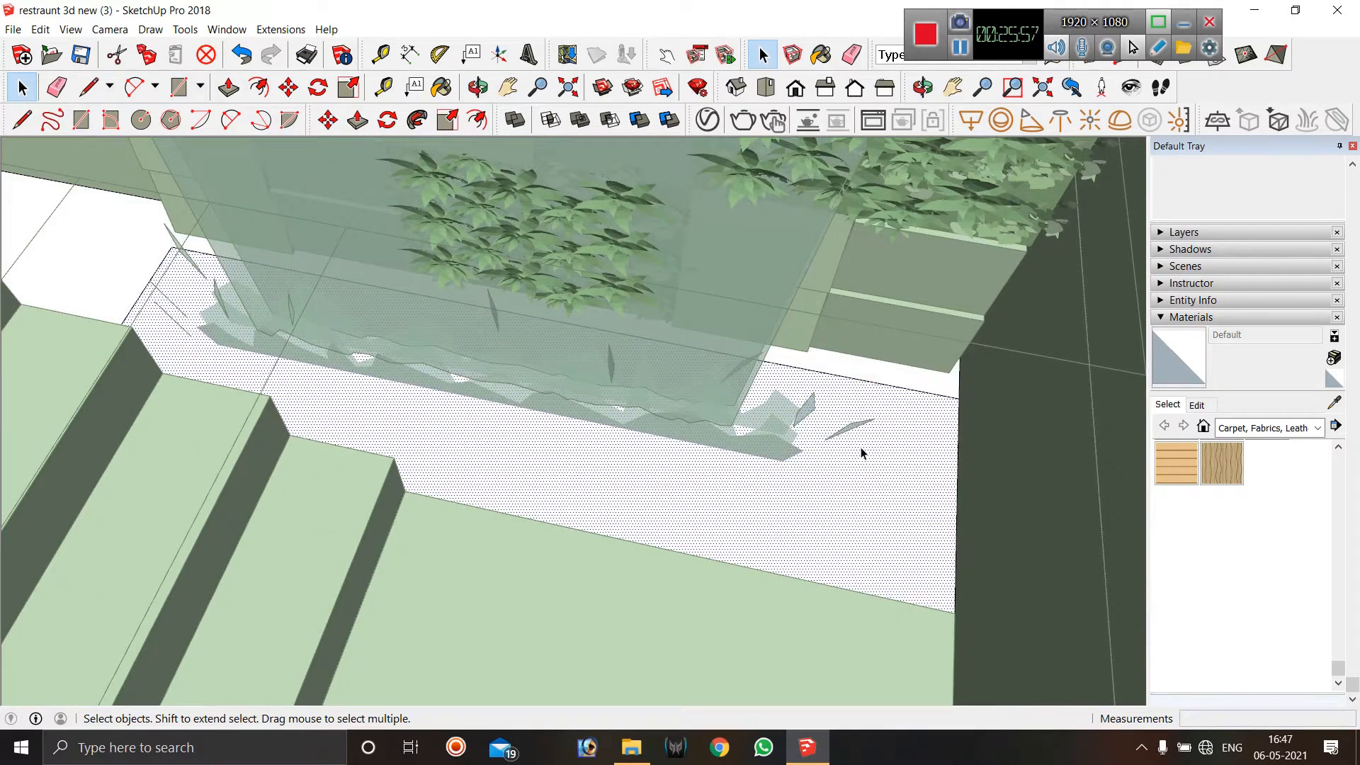
middle_drag(837, 479, 853, 441)
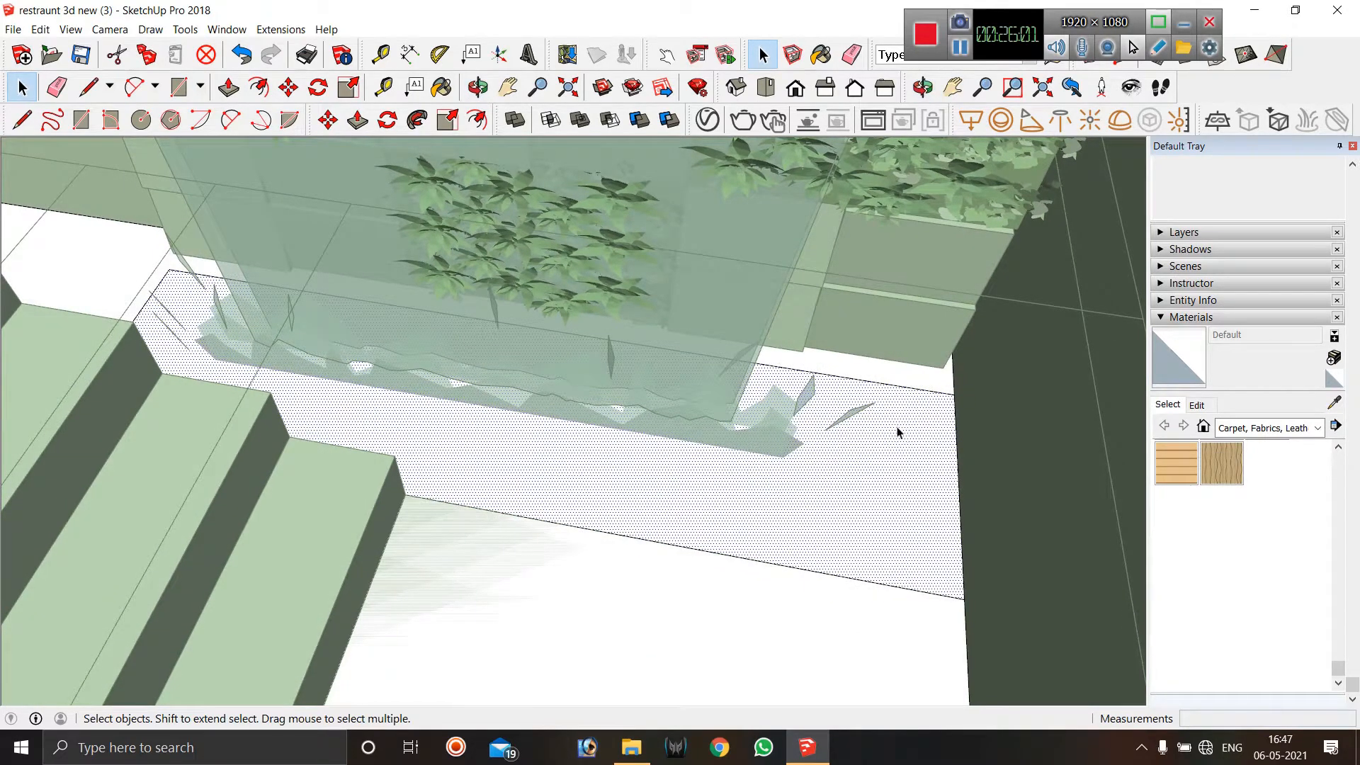
key(p)
drag(904, 446, 360, 455)
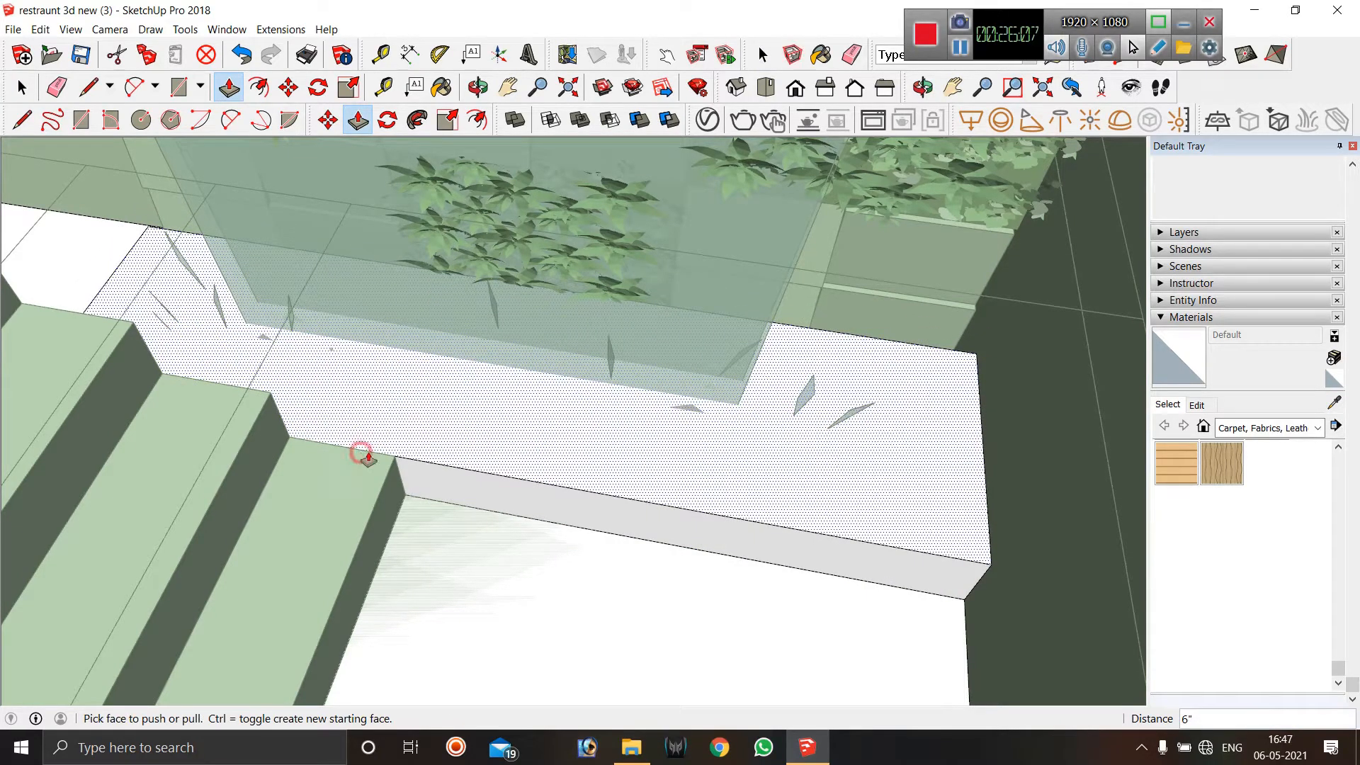
middle_drag(385, 372, 444, 434)
drag(474, 413, 265, 349)
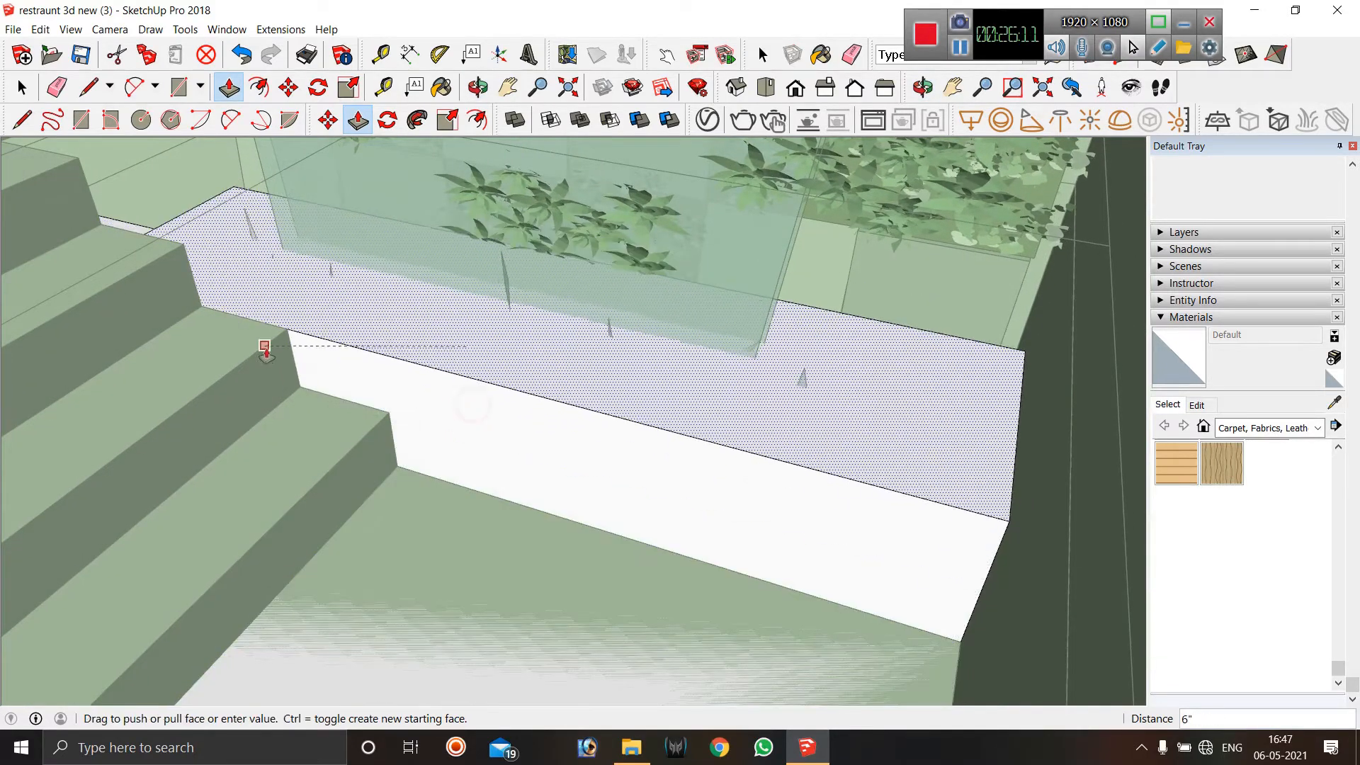
click(275, 336)
Offset the top face's outline of the raised base by the plant wall inward by about 2 15/16".
scroll(430, 425, down, 2)
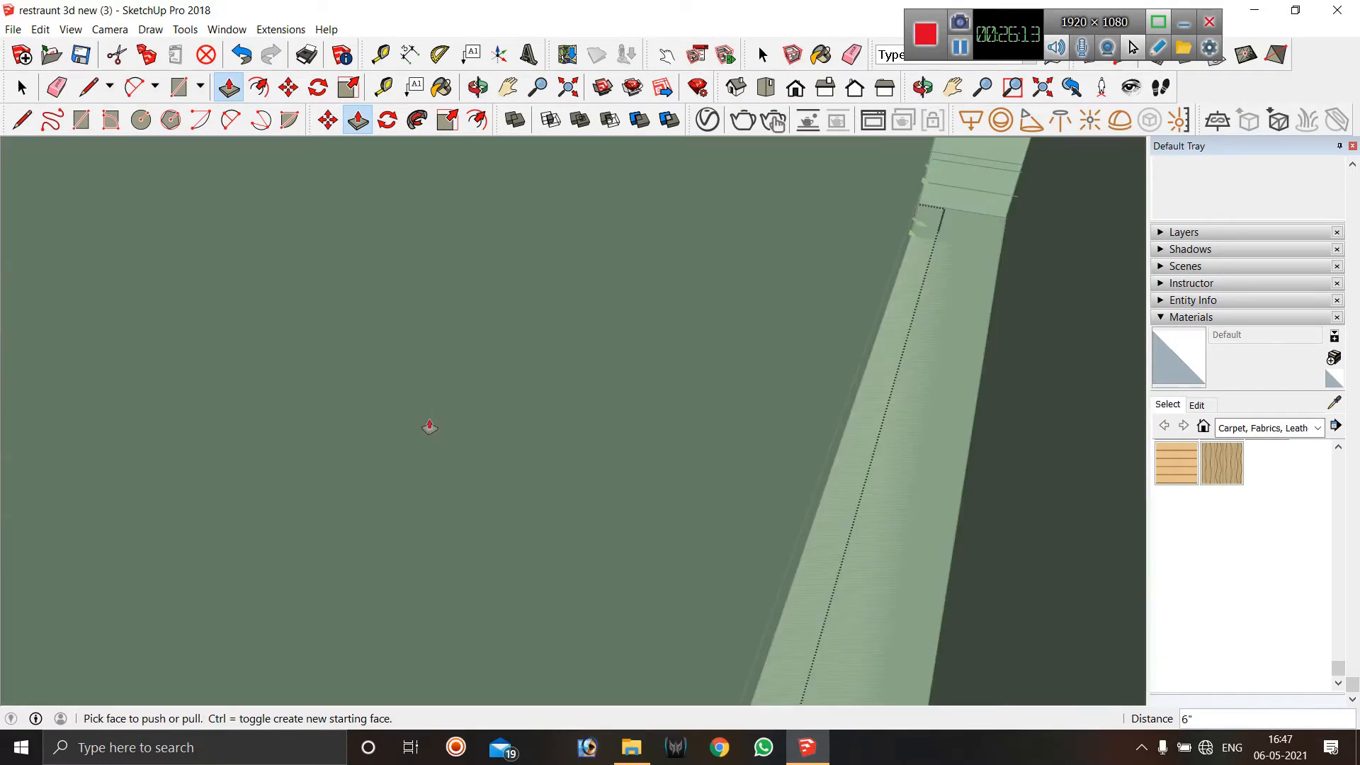
middle_drag(429, 316, 394, 401)
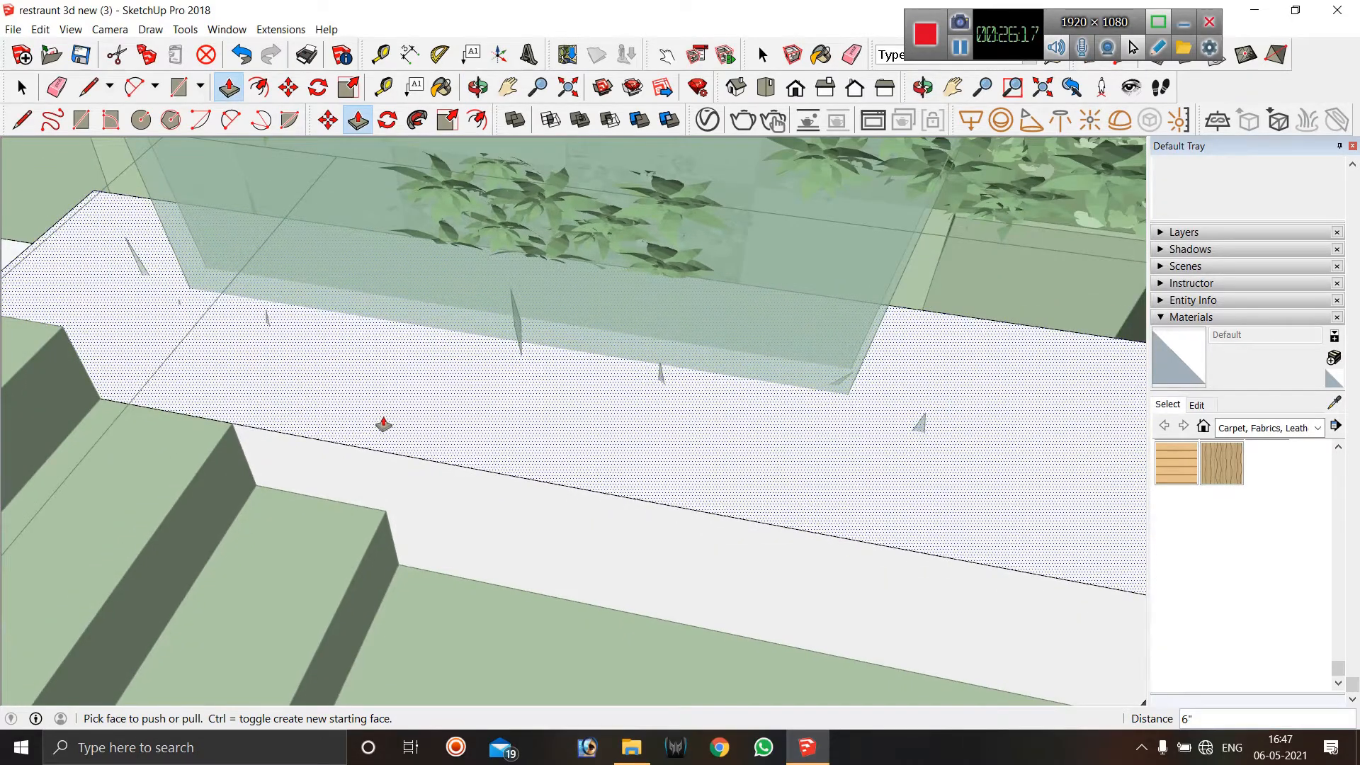
key(r)
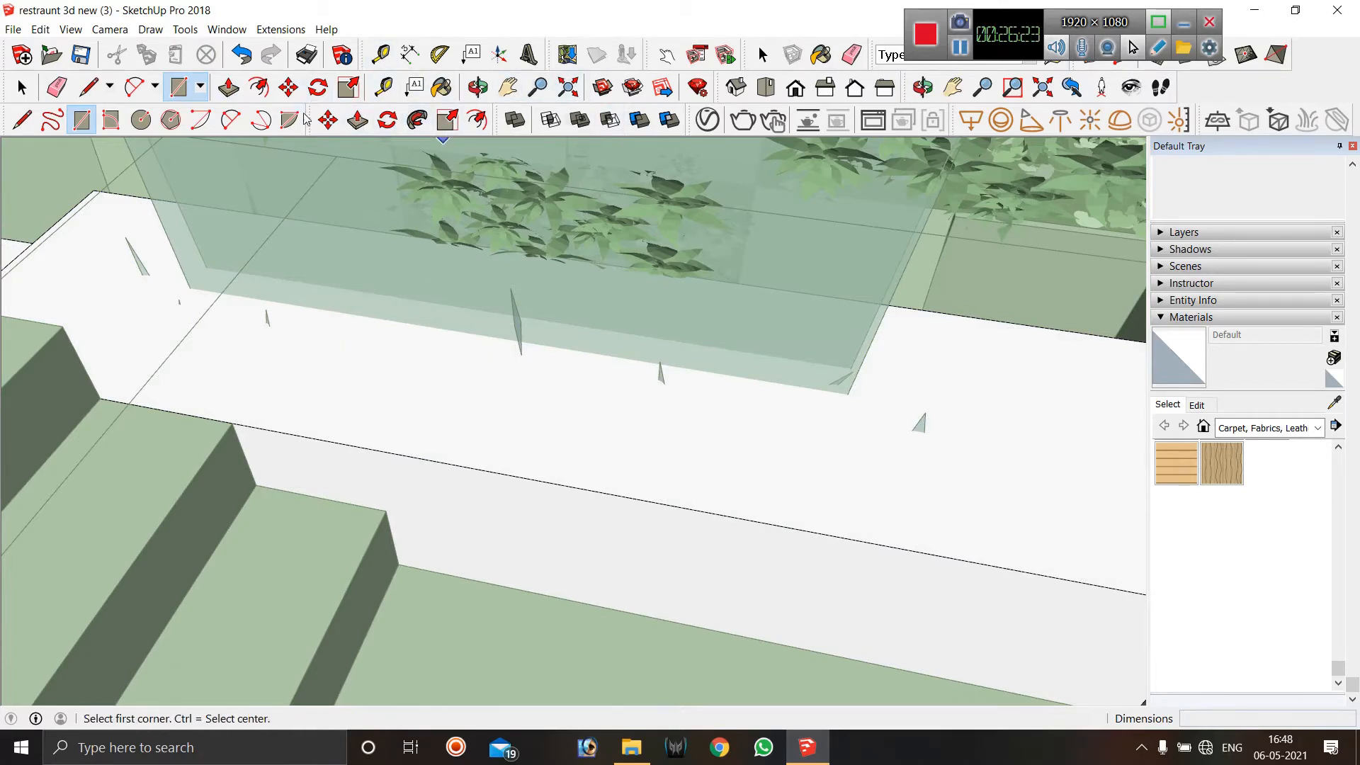
click(260, 88)
click(364, 448)
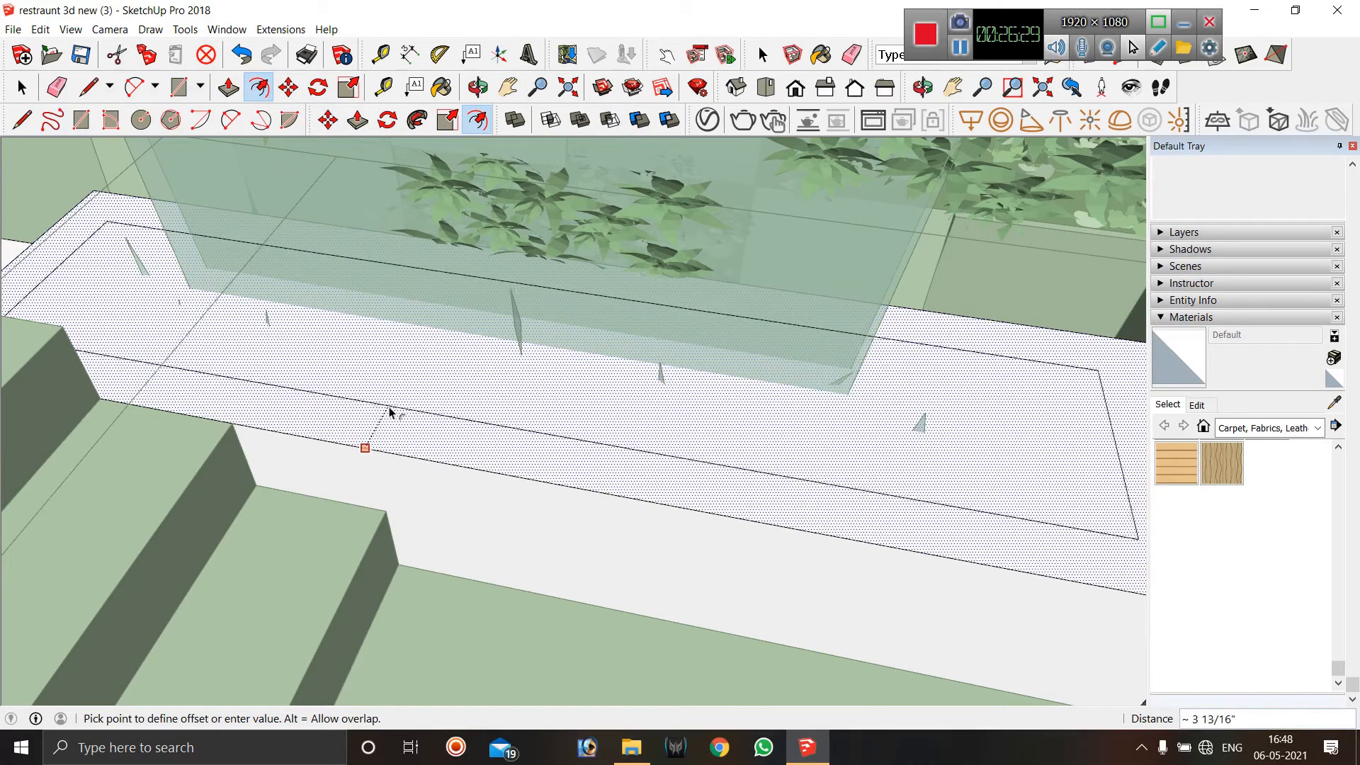
click(385, 421)
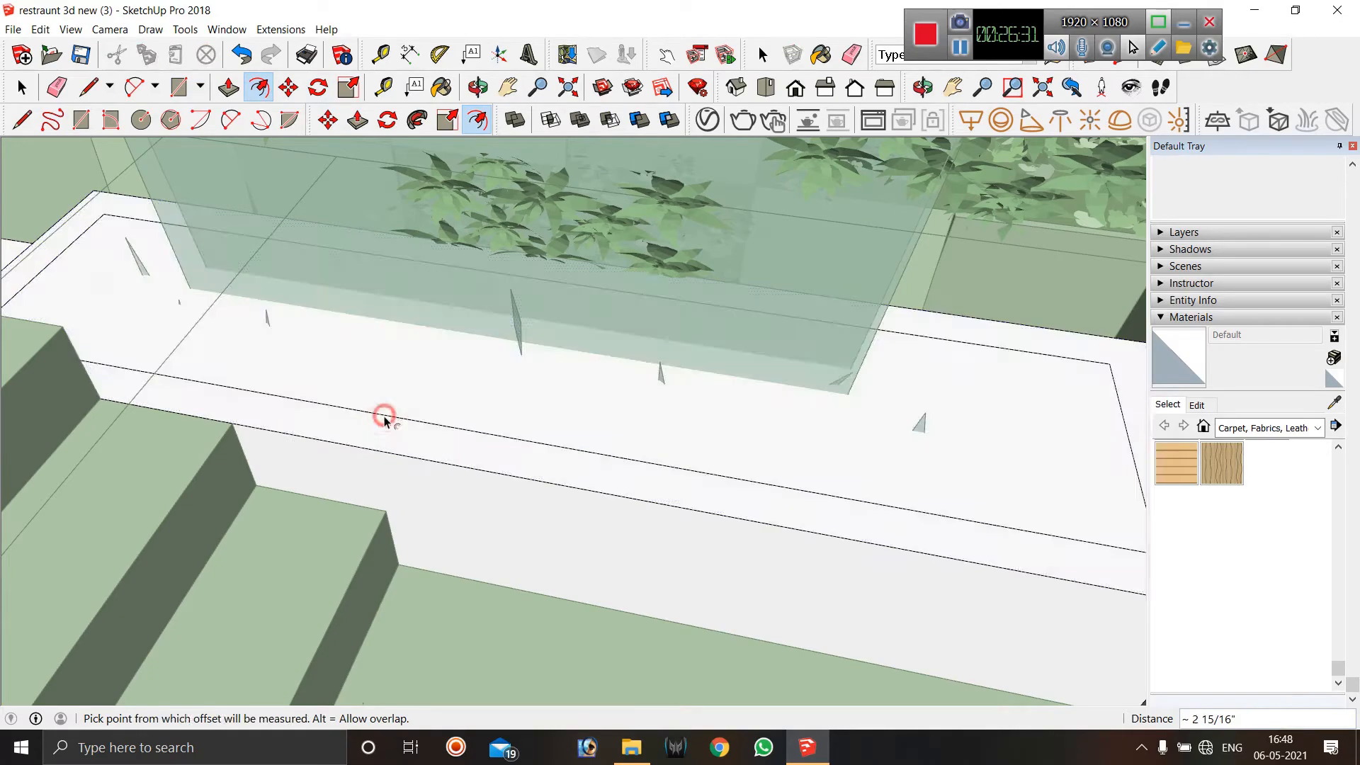
Push the inner face of the raised base down 1' to hollow it into a basin, and finish editing the group.
key(p)
click(438, 387)
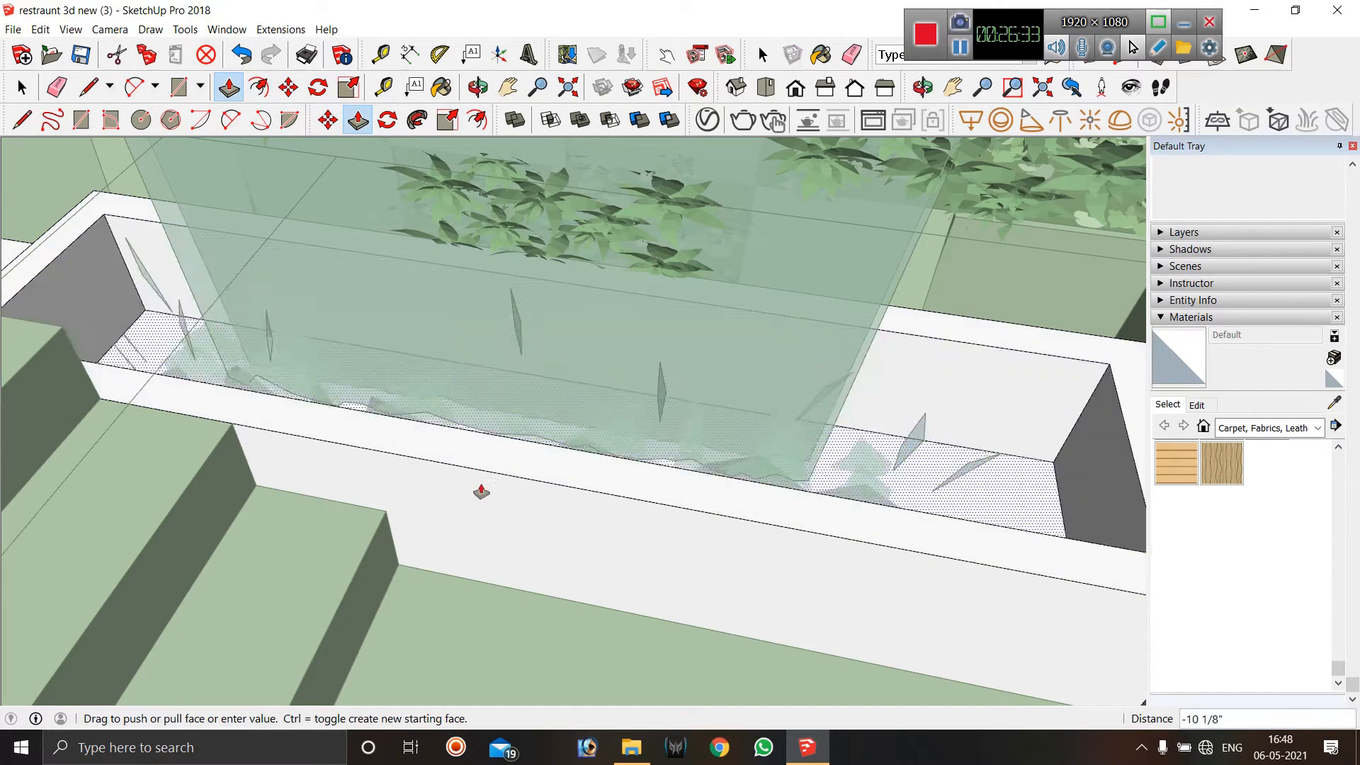
click(907, 682)
scroll(677, 358, down, 3)
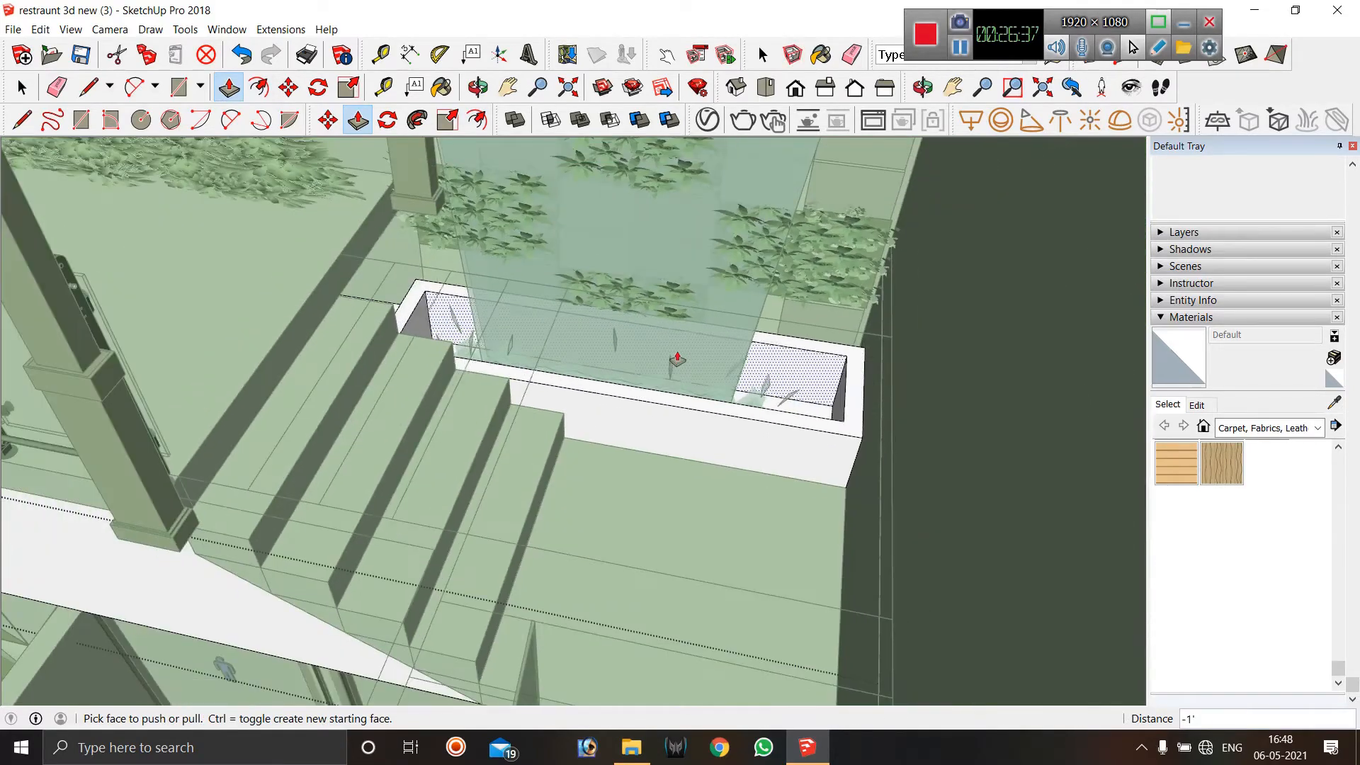
middle_drag(656, 348, 636, 402)
key(space)
scroll(634, 344, down, 4)
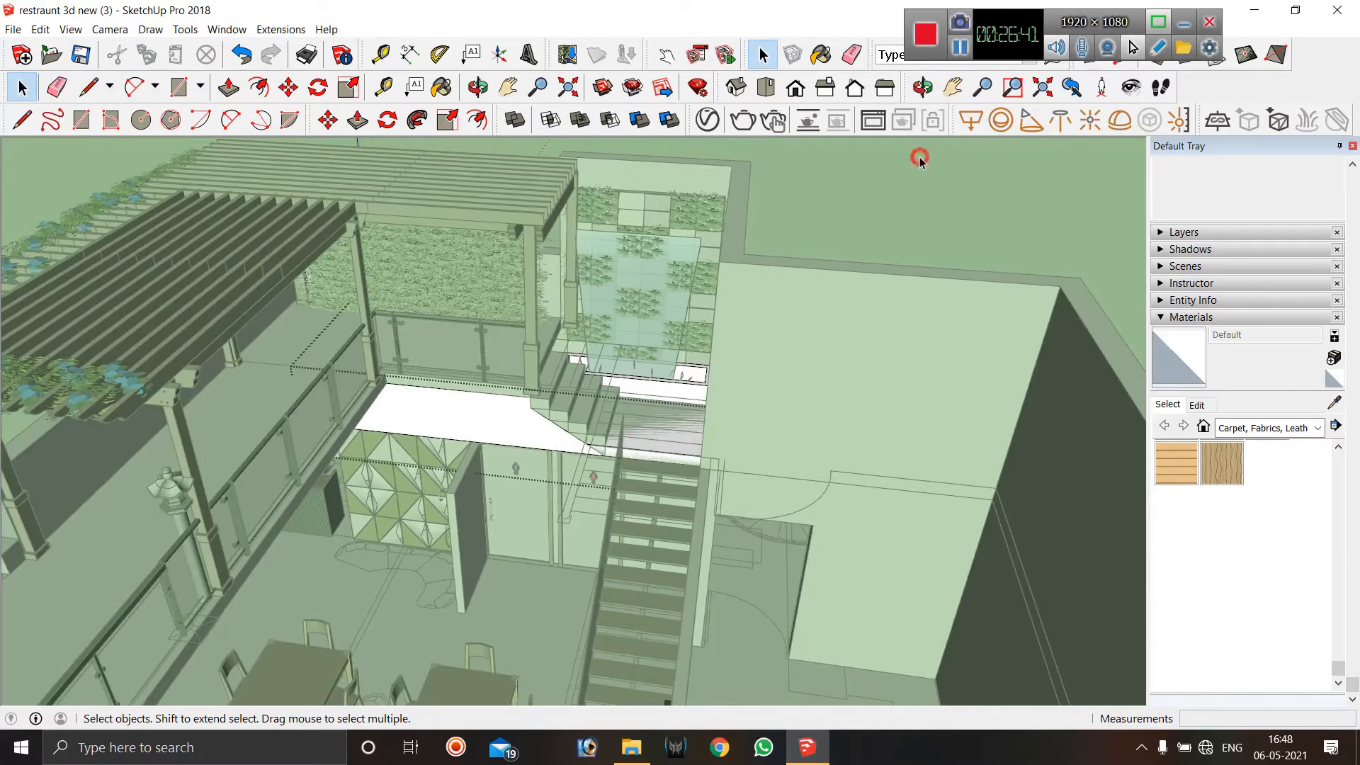
click(920, 161)
Examine the landing, the stair side and the two restroom doors with their signs.
scroll(629, 331, up, 2)
scroll(658, 397, down, 2)
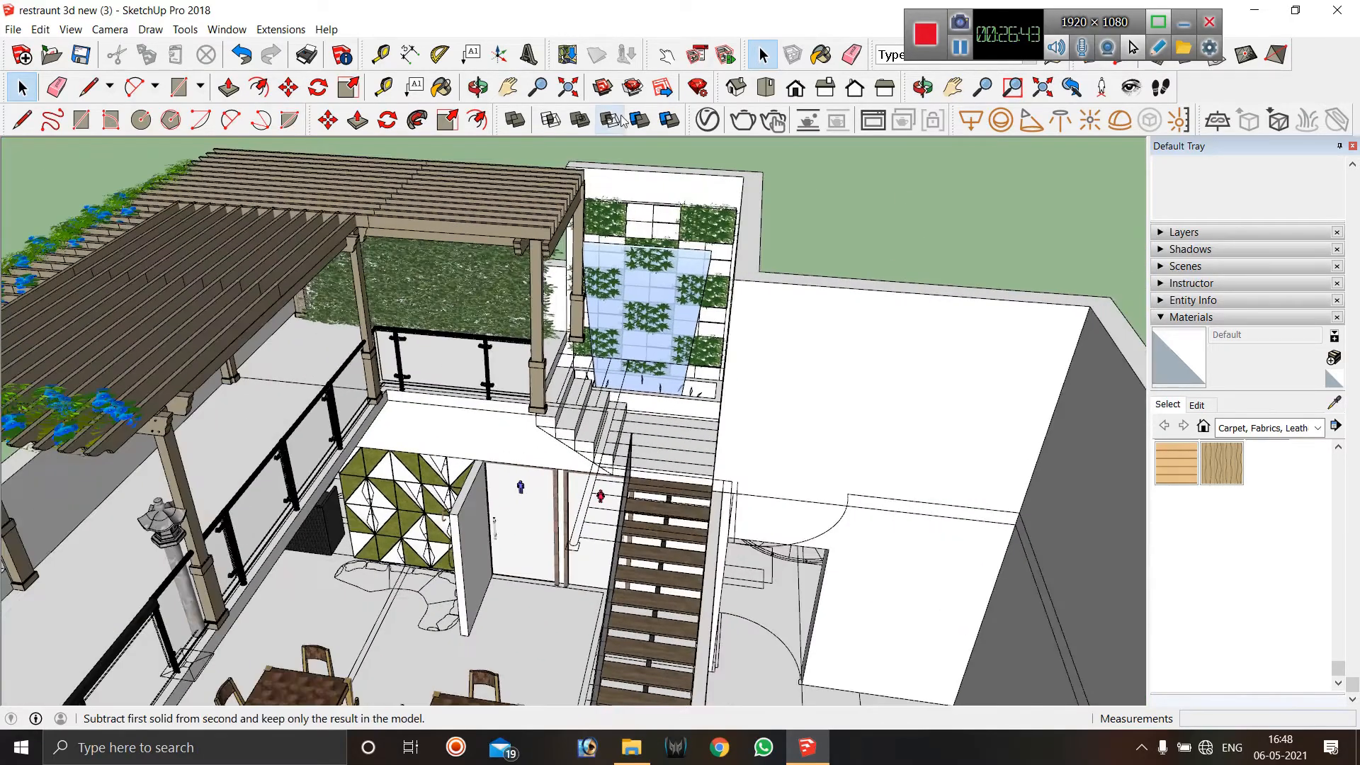
middle_drag(555, 245, 588, 205)
scroll(634, 276, down, 1)
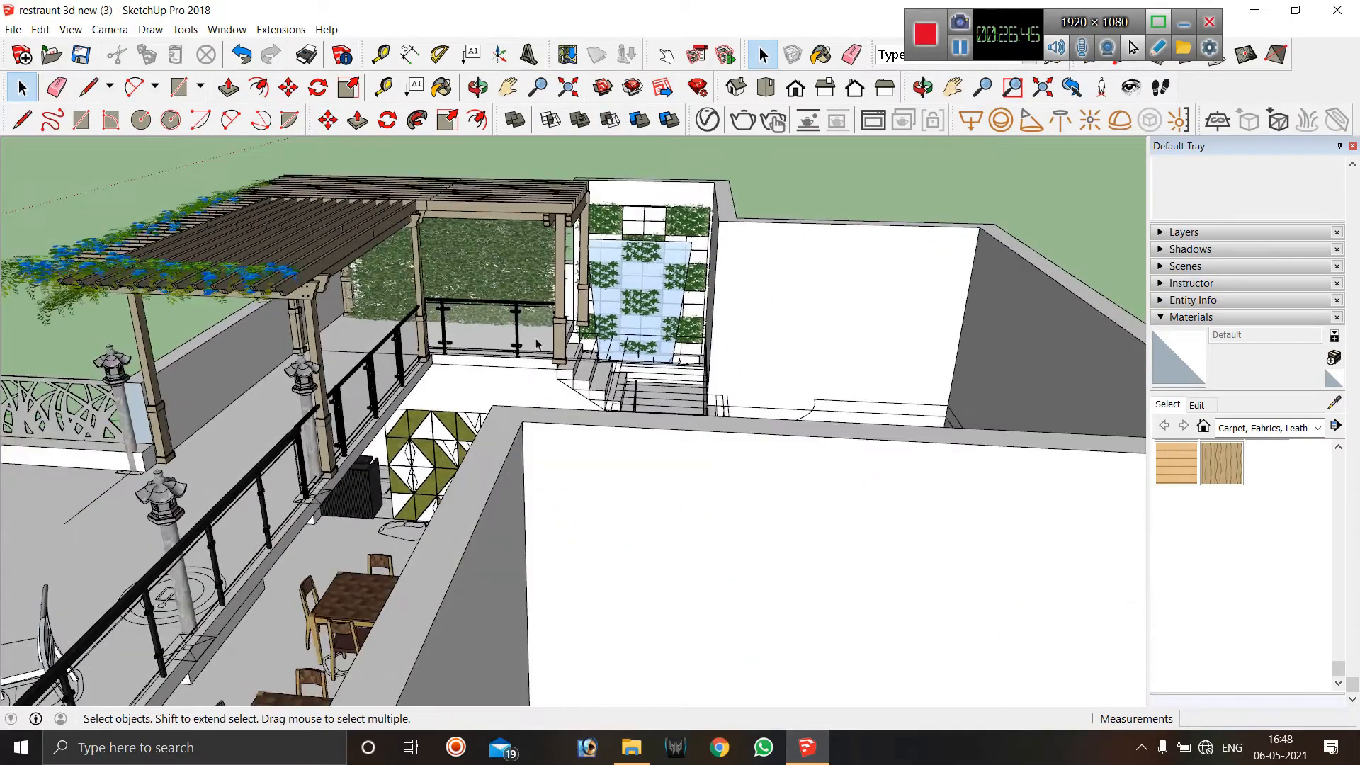
middle_drag(528, 361, 560, 545)
scroll(589, 429, up, 5)
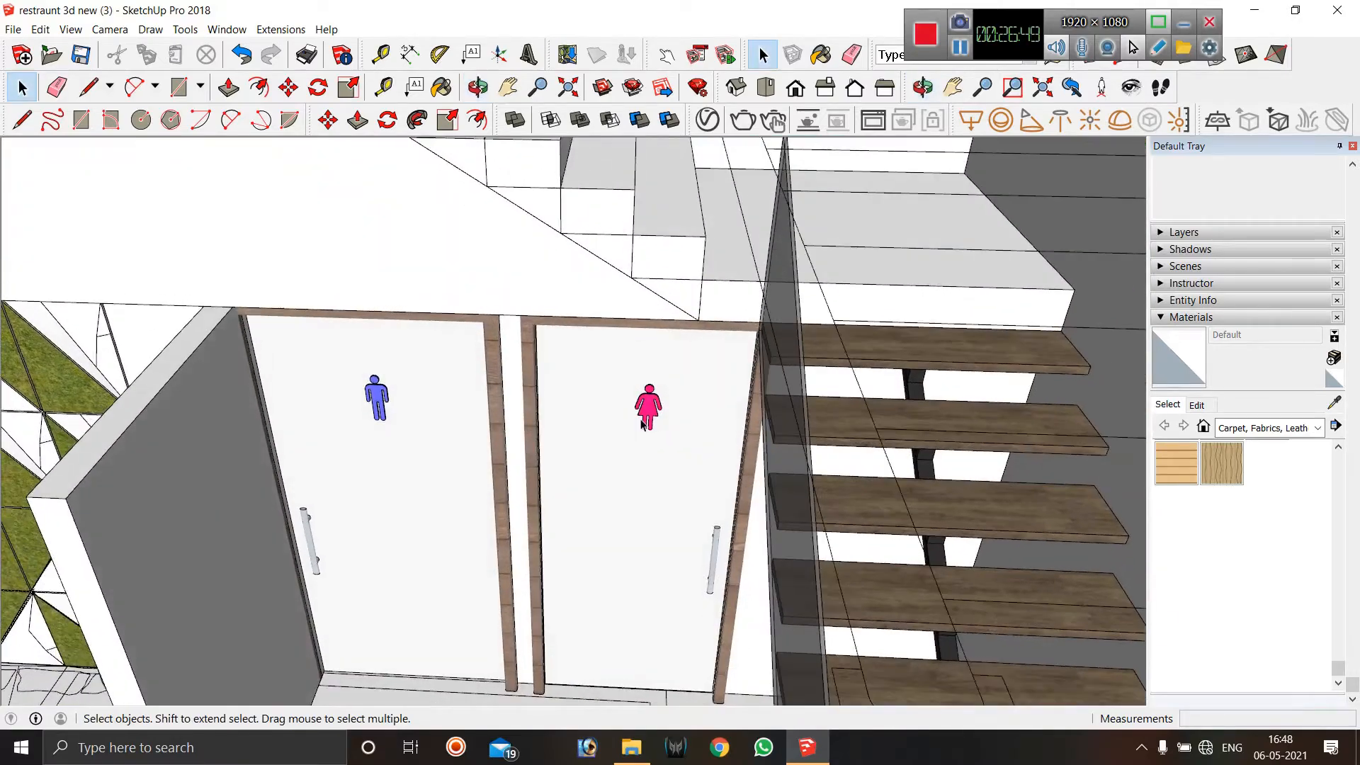
scroll(566, 558, down, 2)
middle_drag(538, 496, 489, 418)
scroll(471, 403, up, 6)
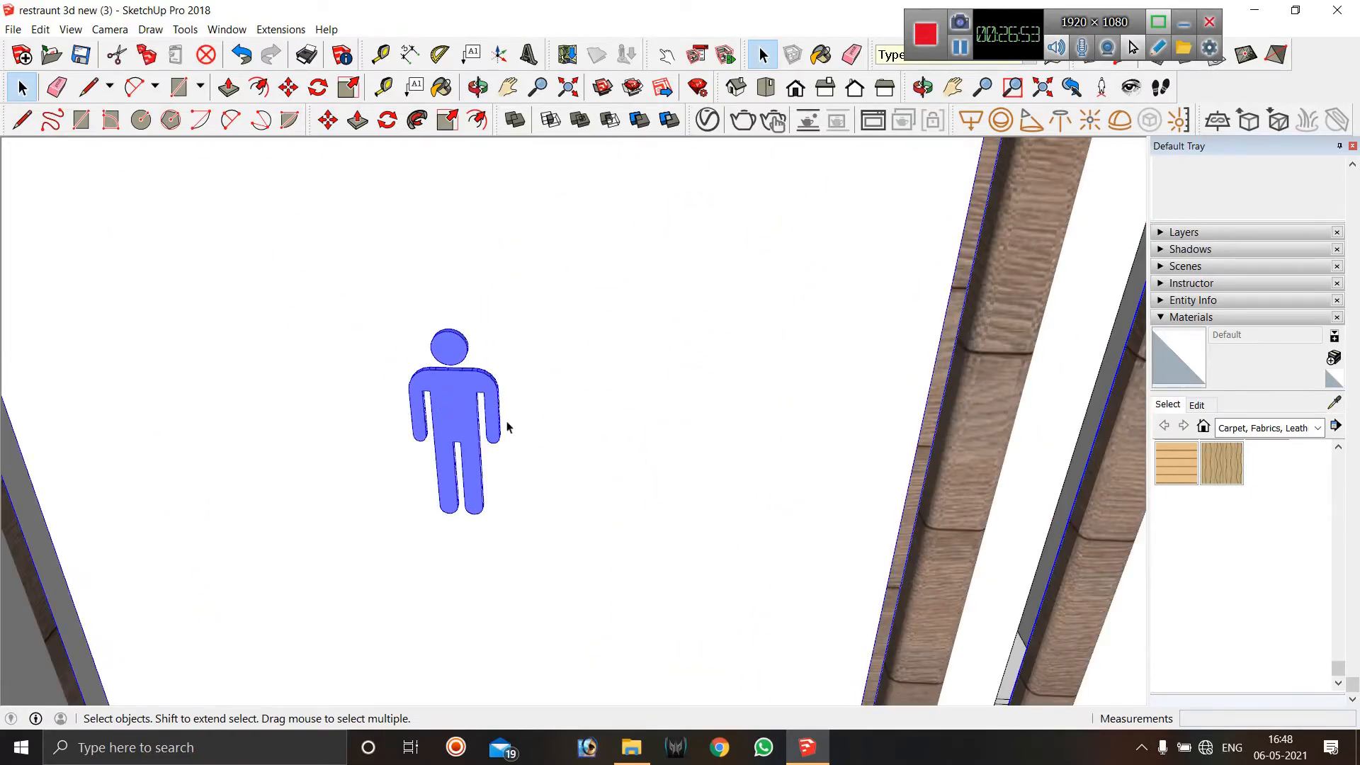
scroll(508, 427, down, 6)
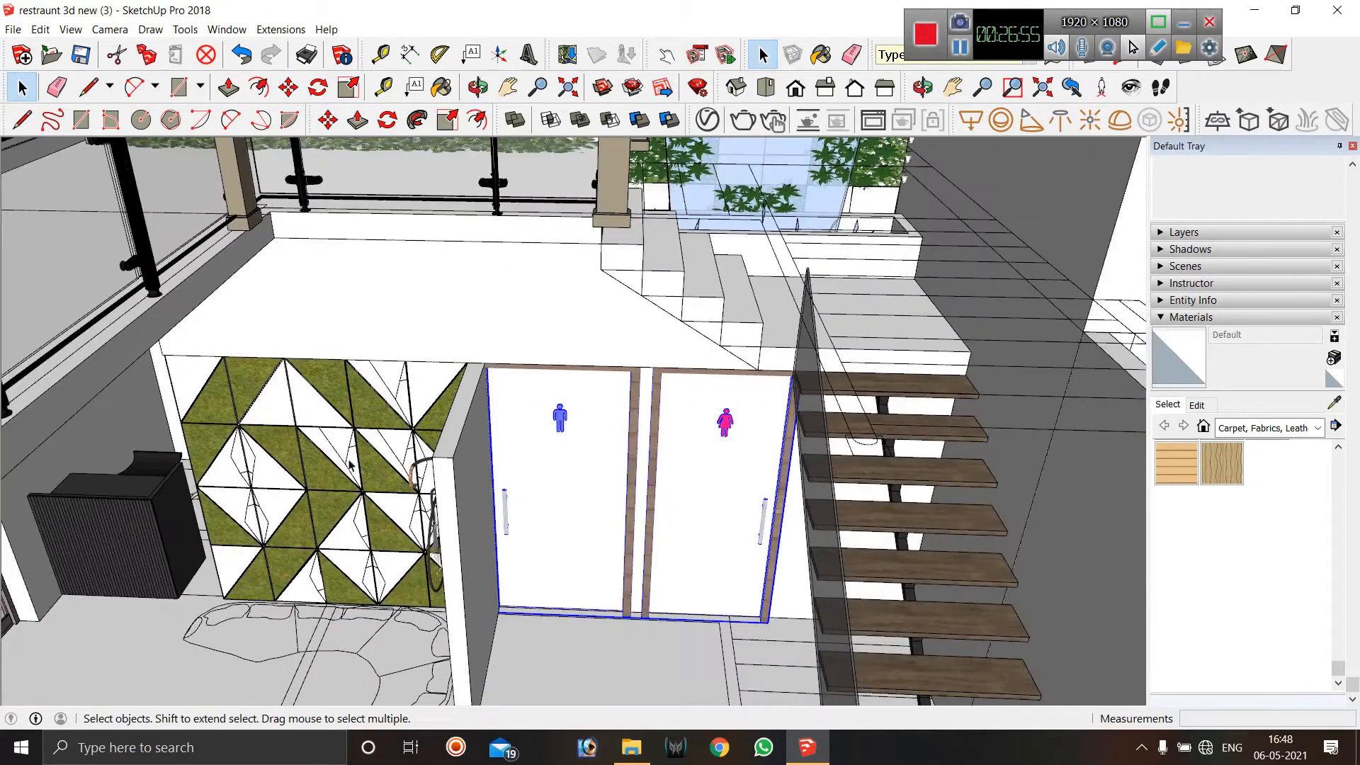
Examine the whole restaurant from several sides, including the roof terrace, the pergolas and the interior wall openings.
middle_drag(582, 423, 348, 504)
scroll(381, 467, up, 2)
scroll(381, 469, down, 3)
scroll(381, 470, down, 2)
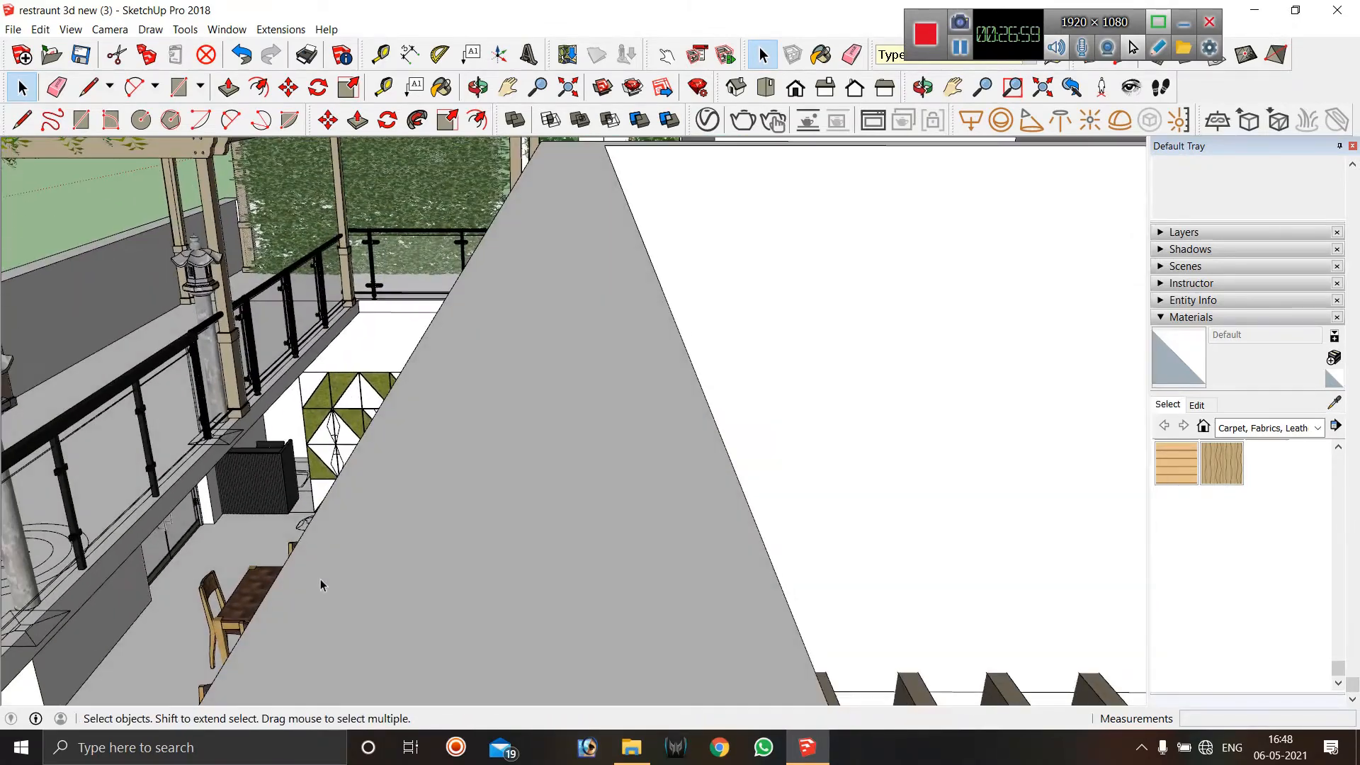
scroll(449, 458, down, 1)
scroll(355, 427, down, 3)
scroll(356, 428, down, 3)
middle_drag(510, 477, 628, 486)
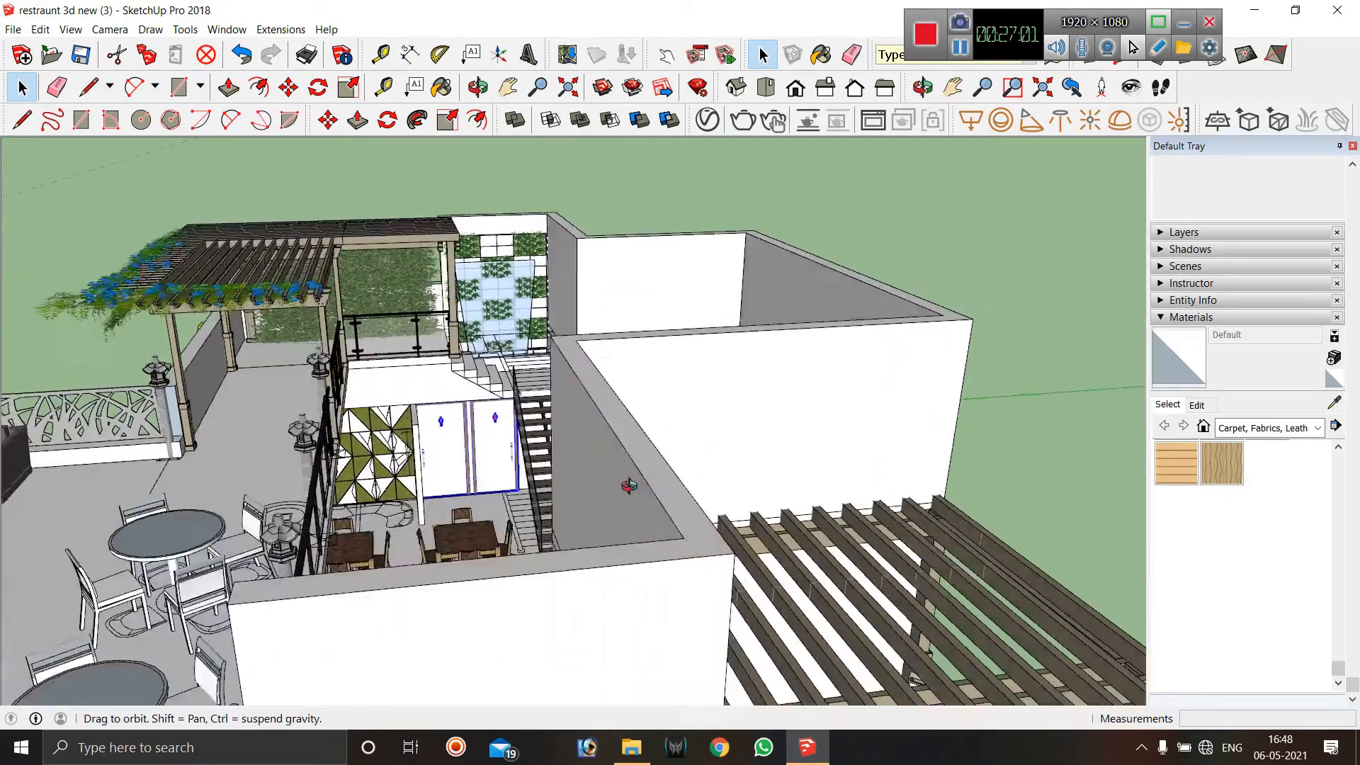
scroll(628, 486, down, 2)
middle_drag(569, 411, 607, 454)
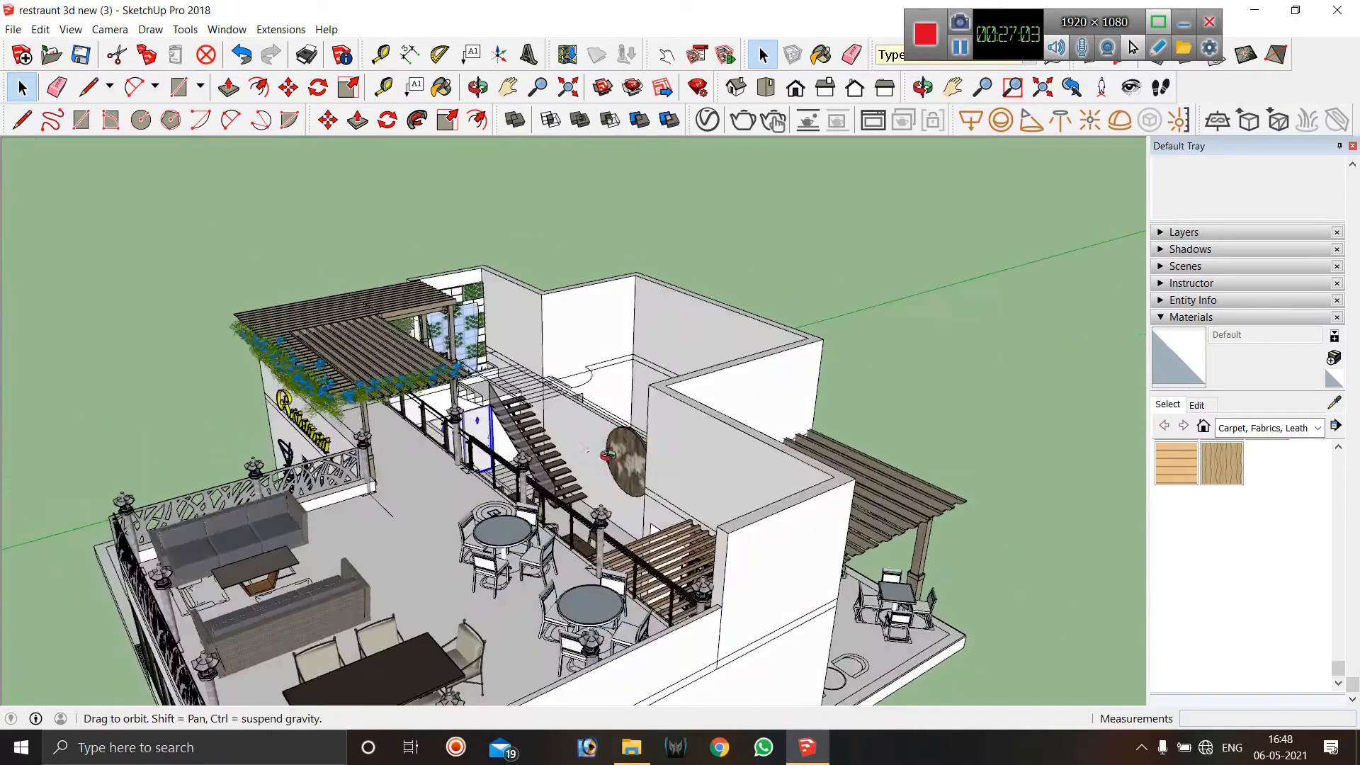
middle_drag(692, 373, 297, 437)
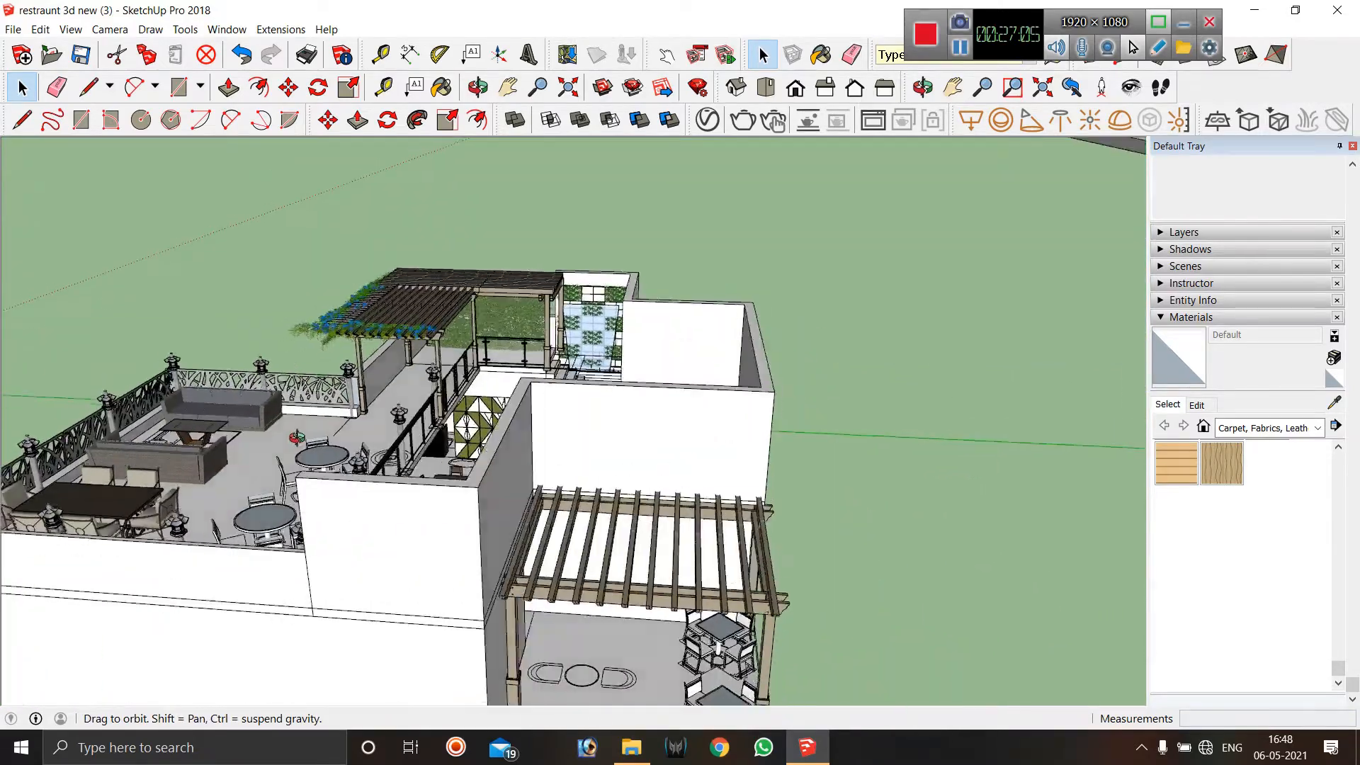
scroll(433, 432, down, 2)
middle_drag(490, 443, 529, 390)
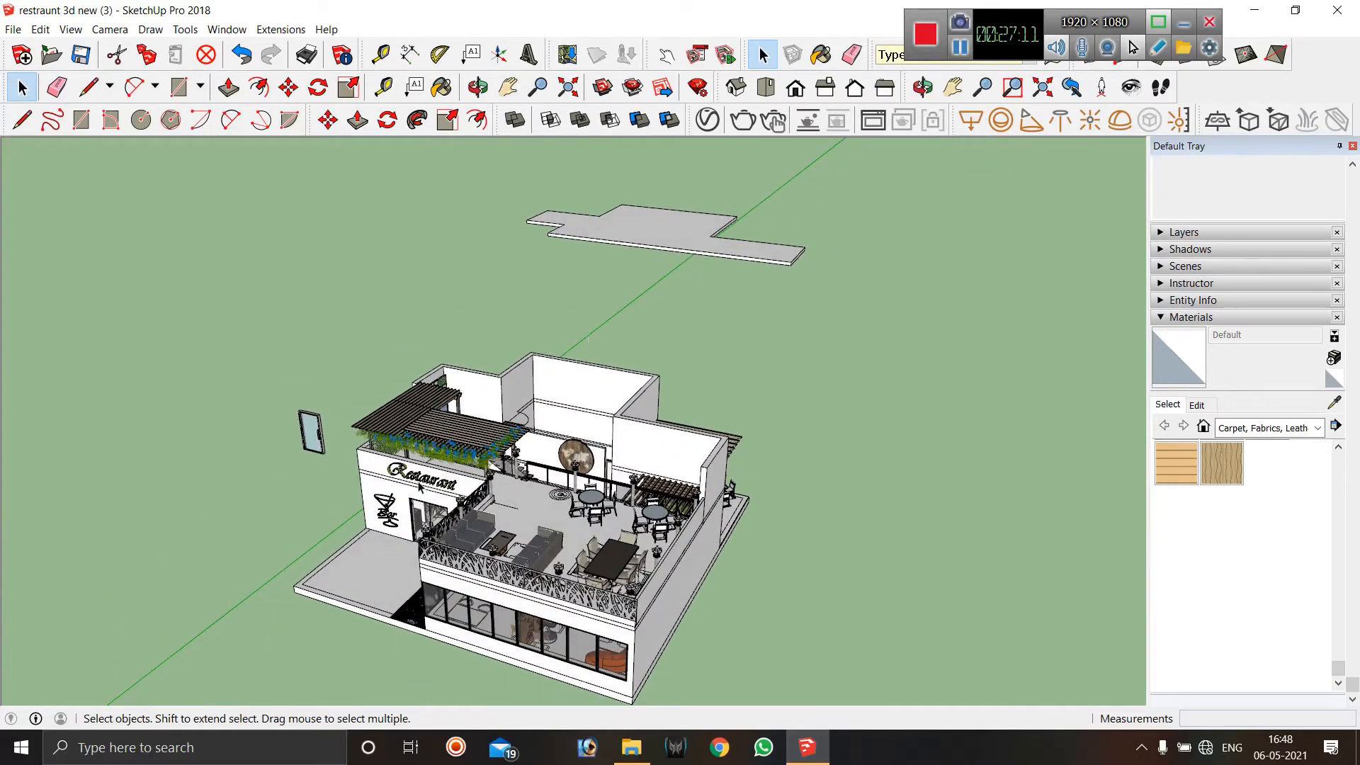
scroll(648, 445, up, 2)
middle_drag(648, 445, 641, 510)
scroll(657, 526, up, 4)
scroll(641, 511, down, 6)
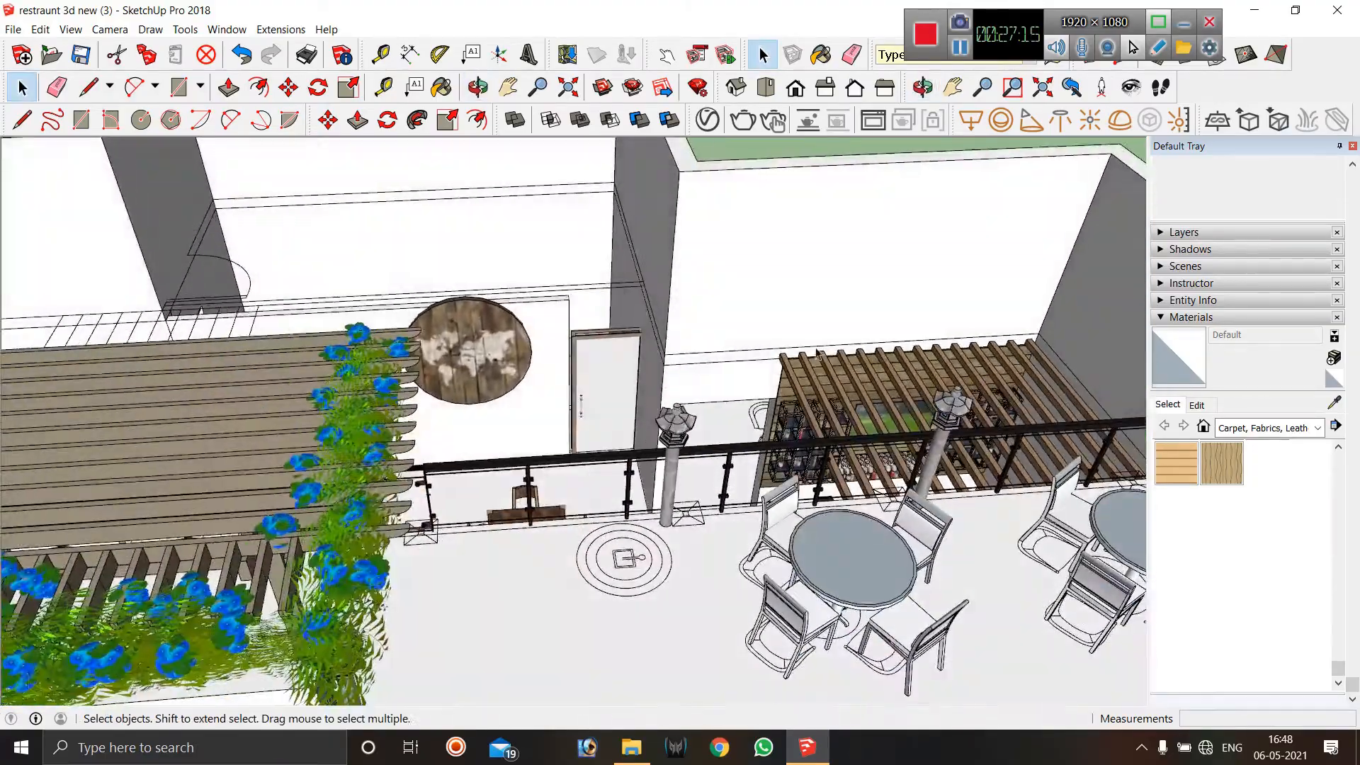
Move the loose glass door beside the building by its lower corner into the empty wall opening next to the bar shelves.
scroll(71, 433, up, 5)
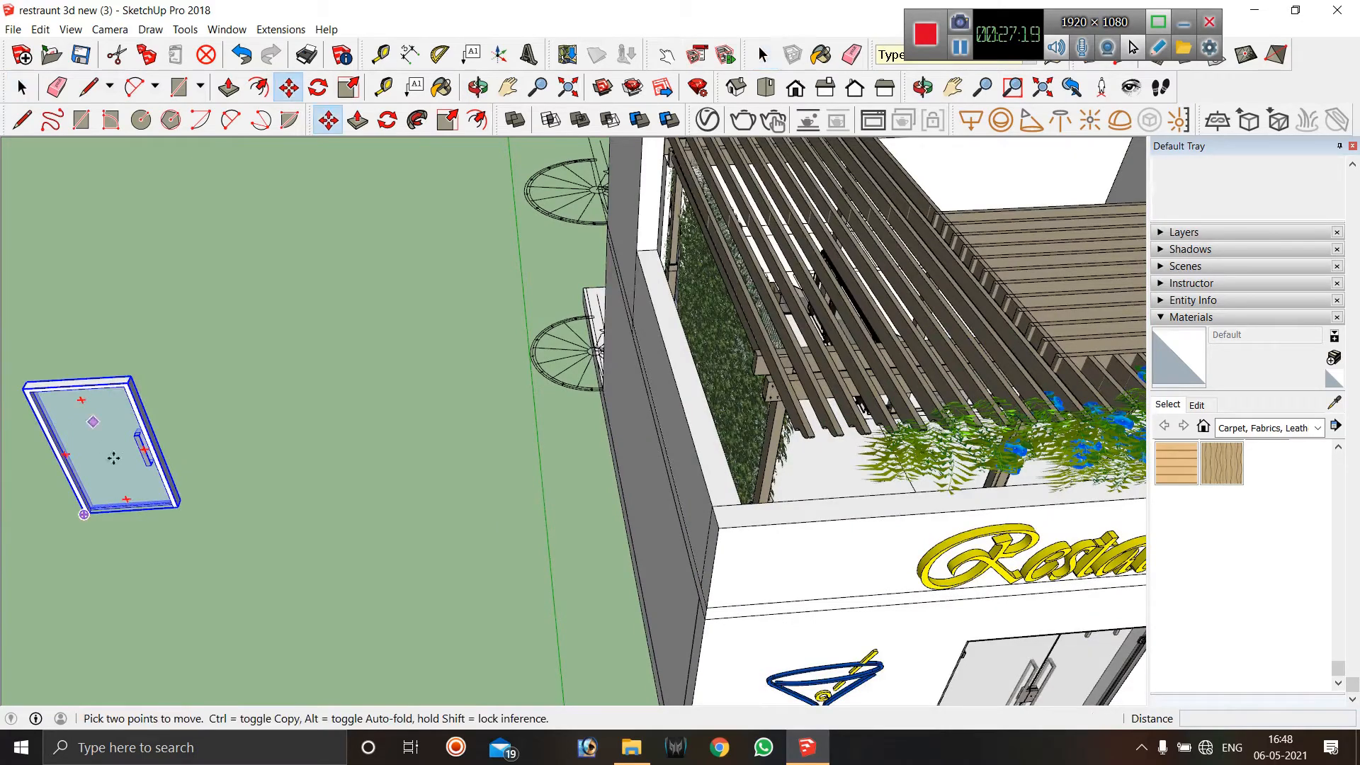
scroll(113, 458, up, 2)
scroll(186, 525, up, 6)
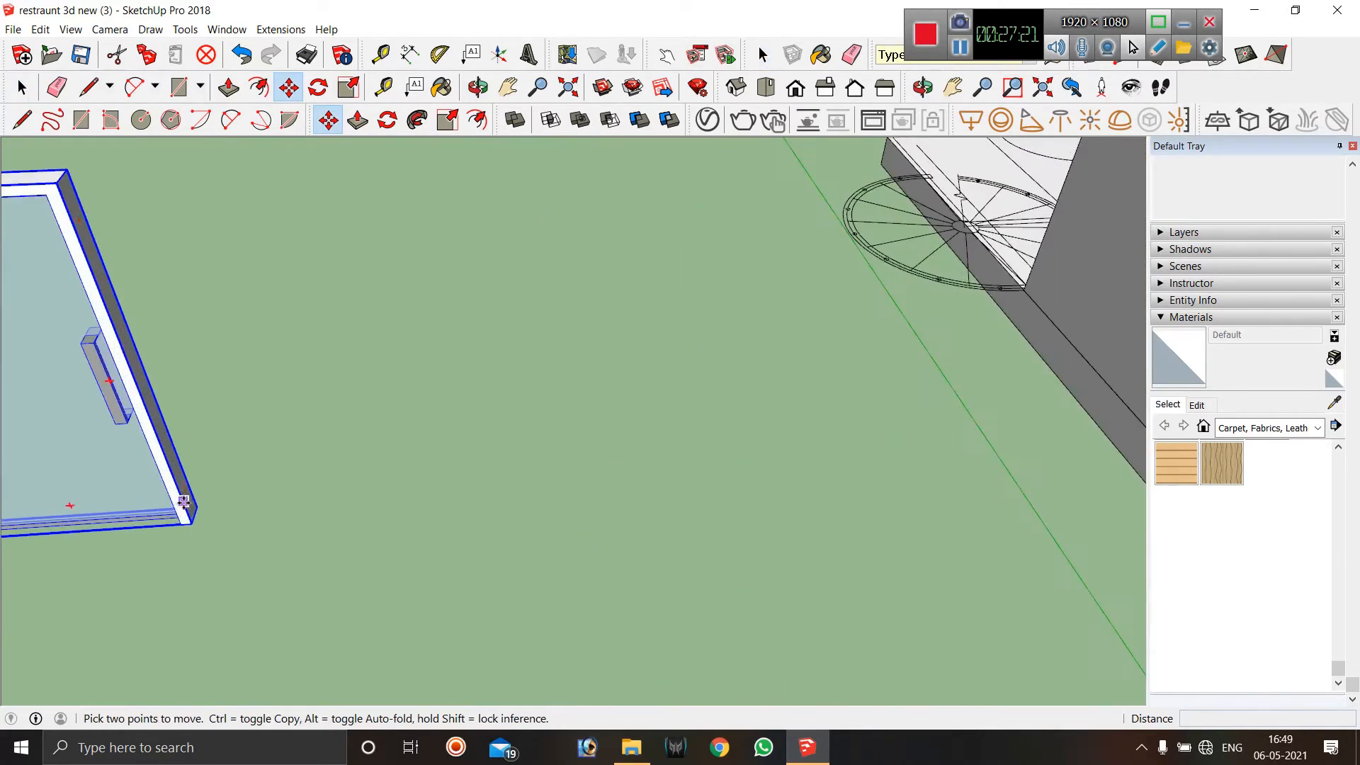
click(195, 532)
scroll(191, 530, down, 10)
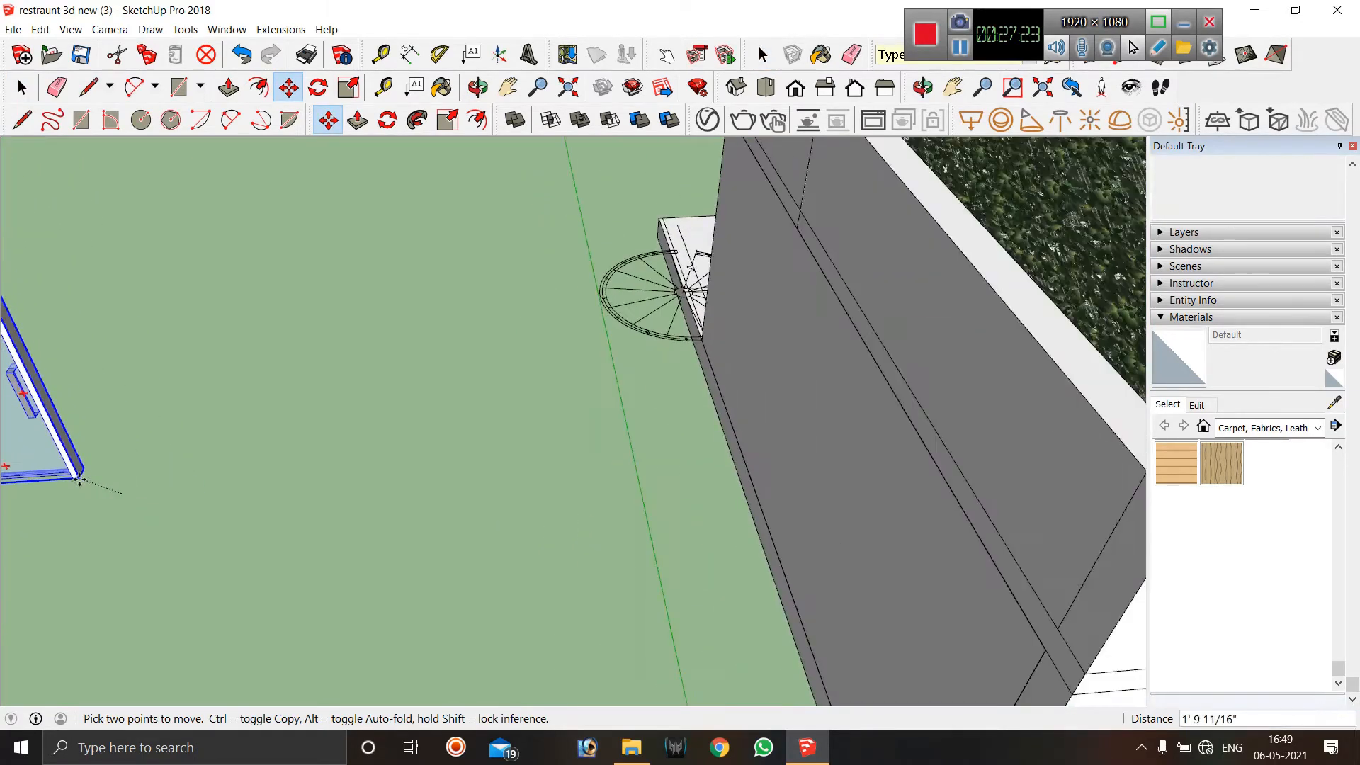
scroll(113, 523, down, 8)
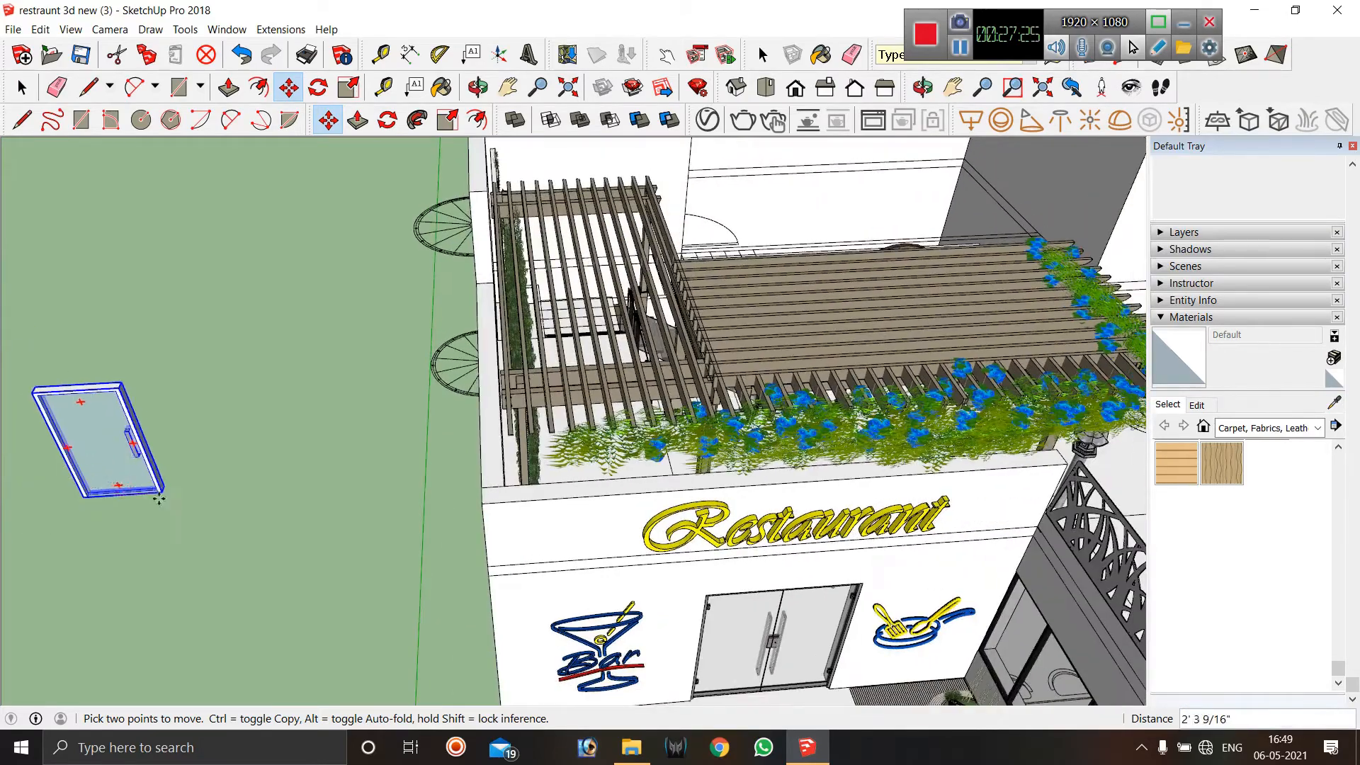
scroll(100, 490, down, 3)
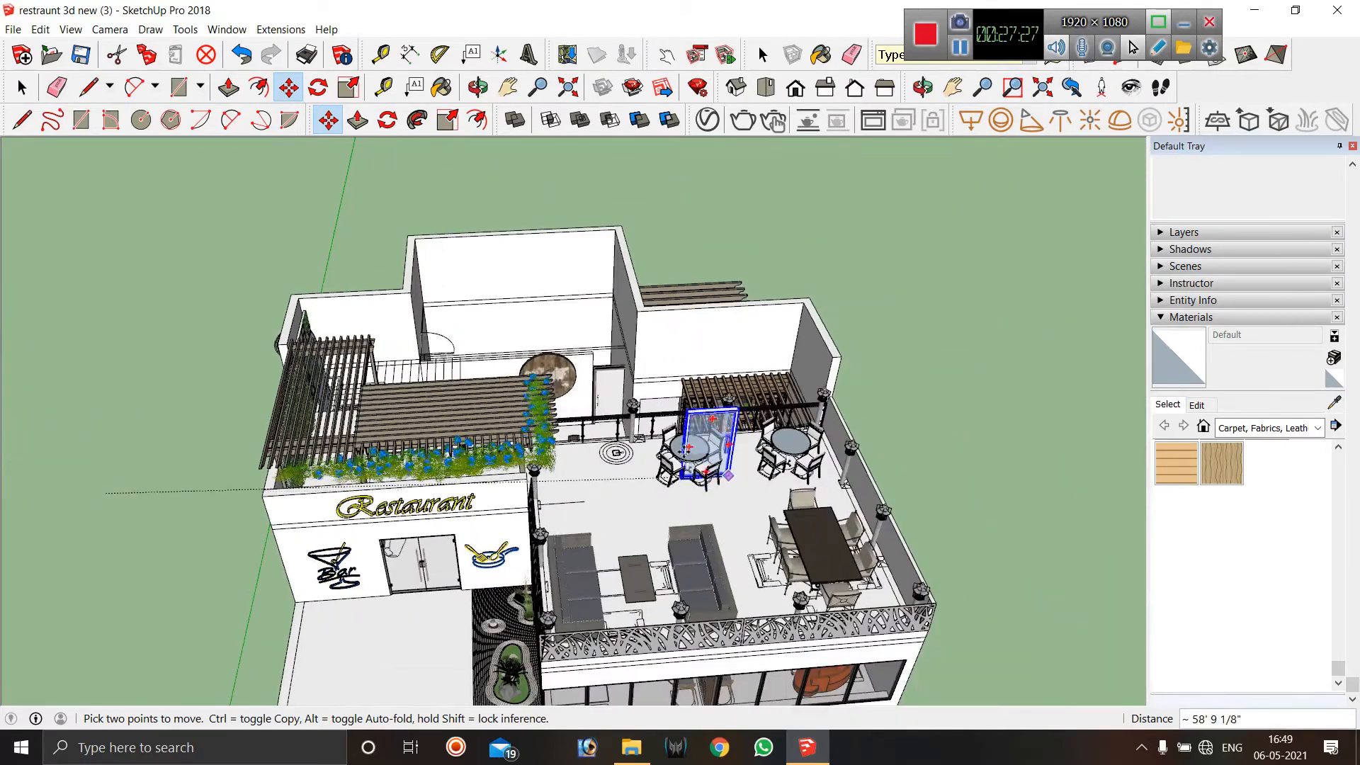
scroll(685, 451, up, 8)
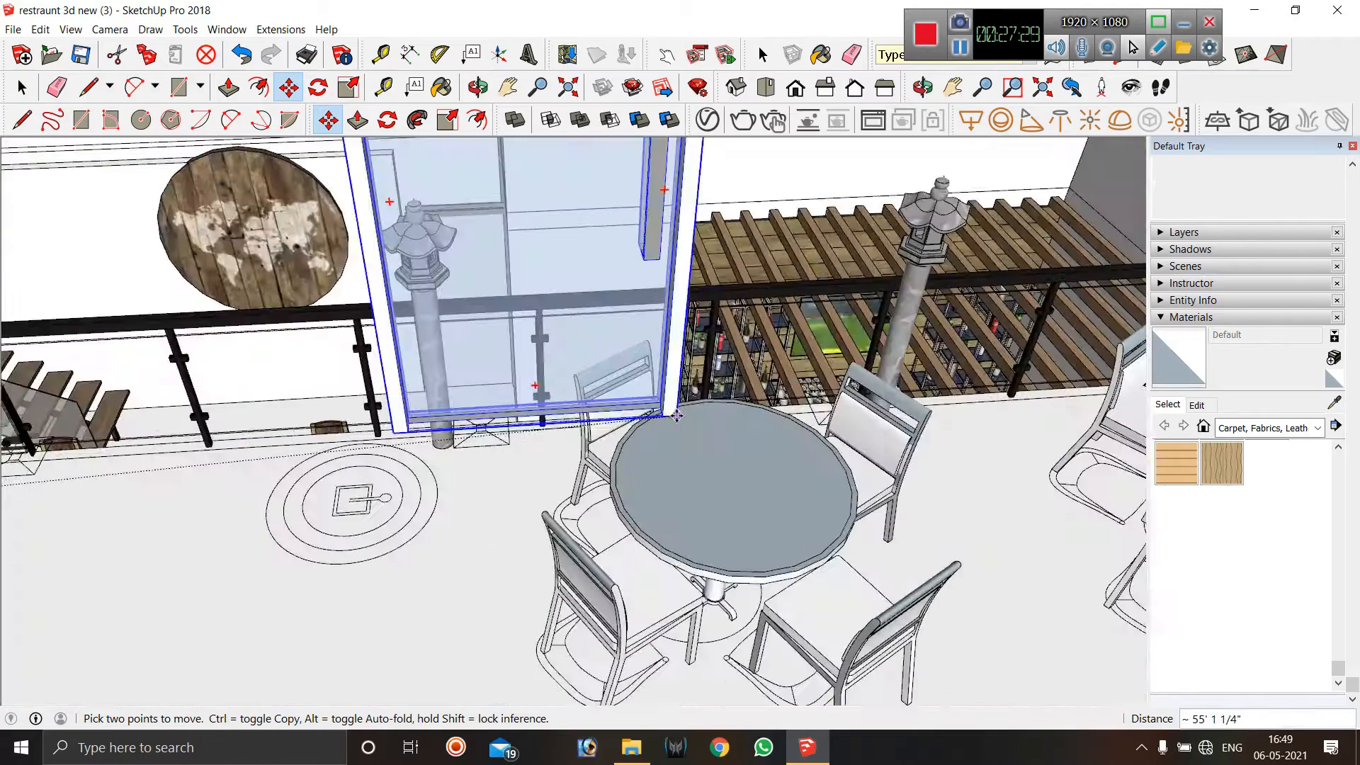
middle_drag(681, 432, 682, 338)
scroll(682, 337, up, 8)
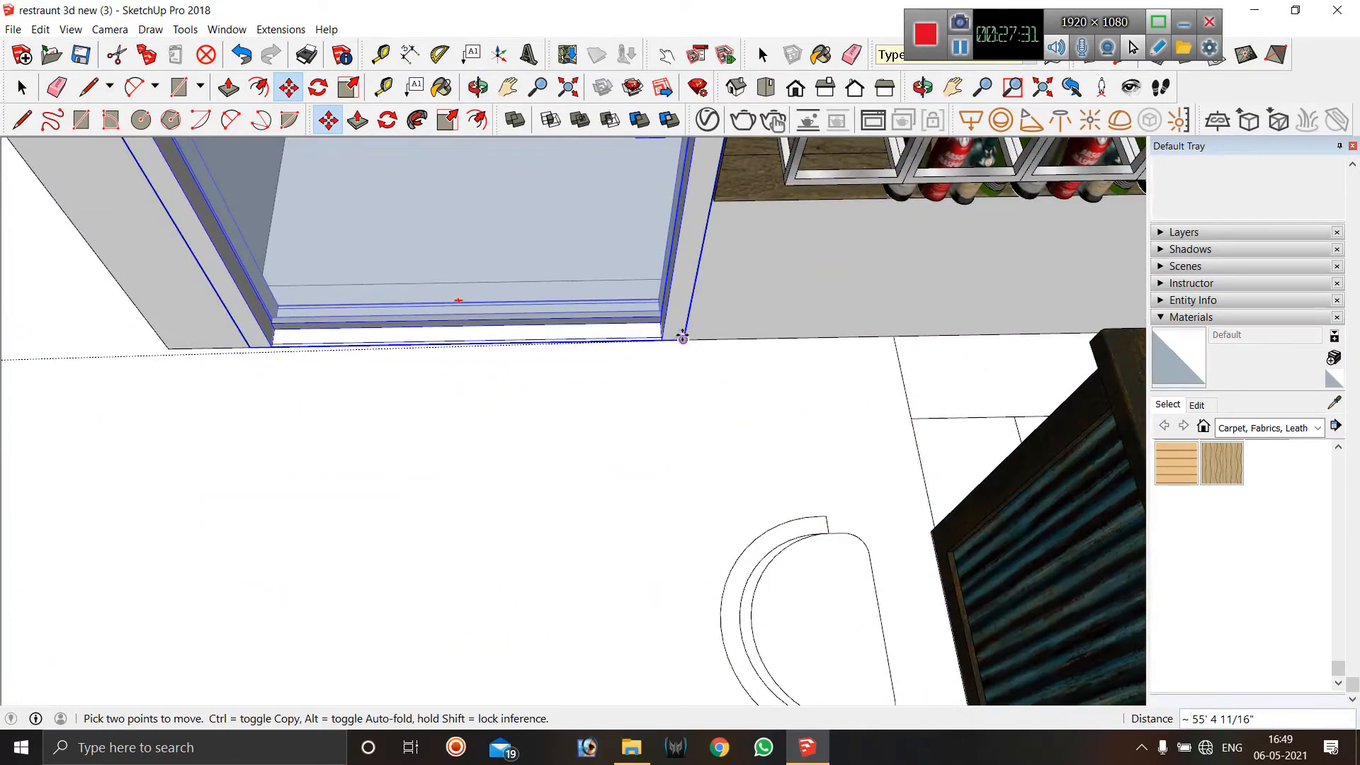
scroll(682, 338, down, 10)
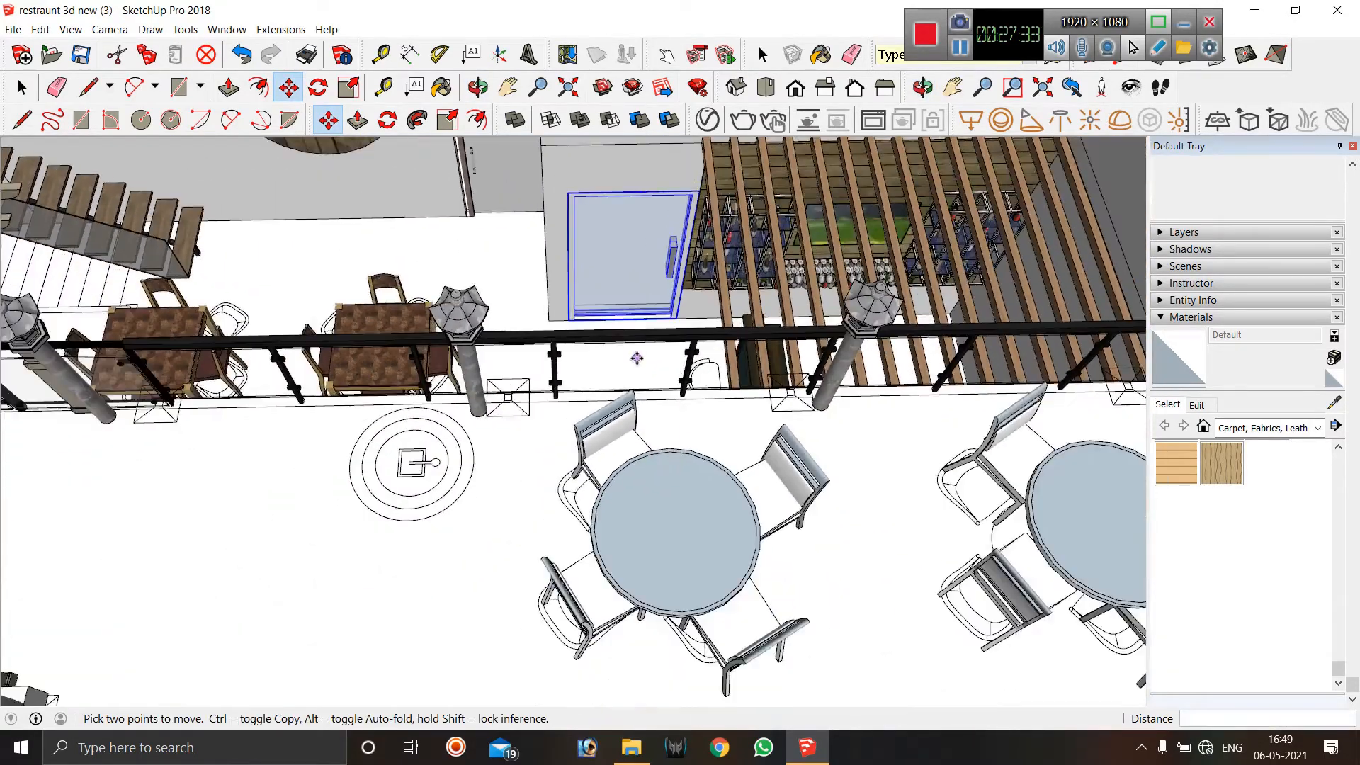
Examine the building's front, entrance and roof terrace from several angles.
scroll(637, 358, down, 5)
middle_drag(637, 359, 617, 312)
scroll(616, 312, down, 8)
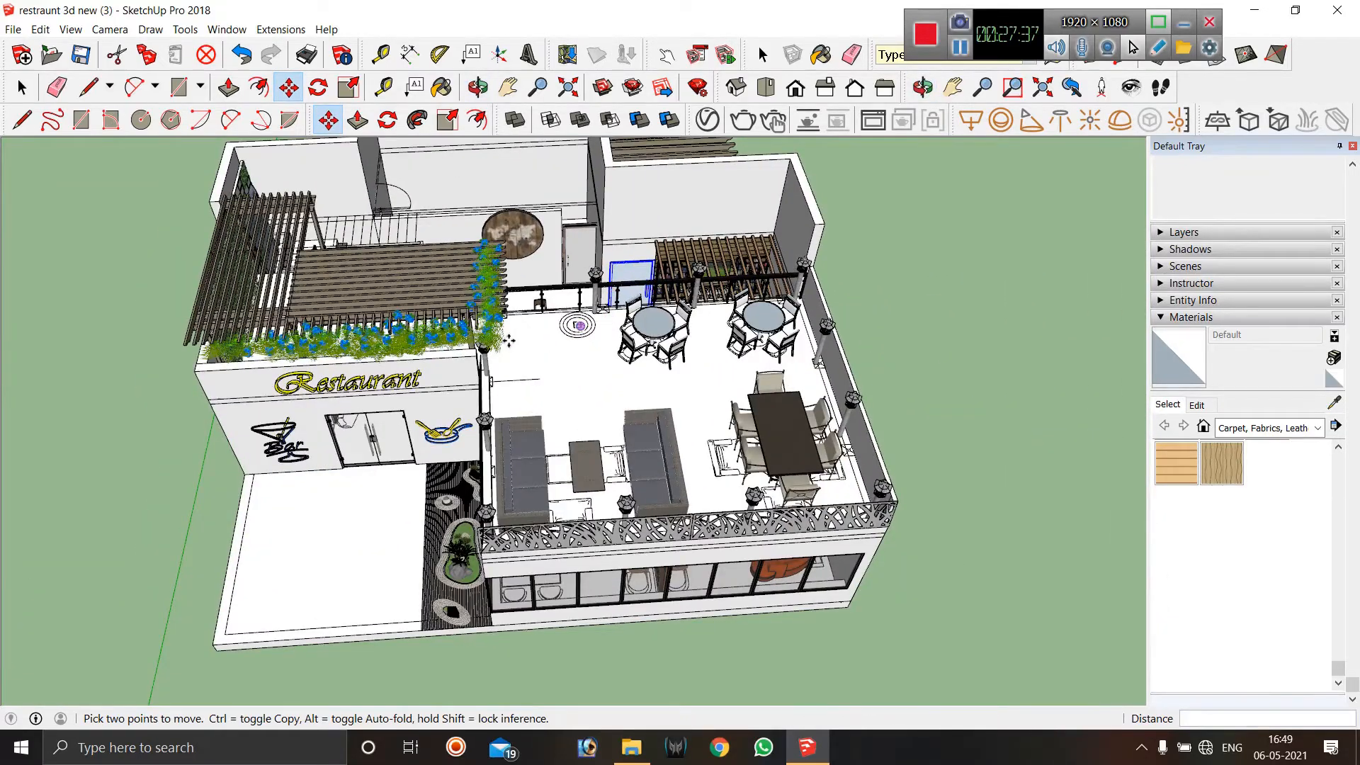
middle_drag(509, 341, 857, 299)
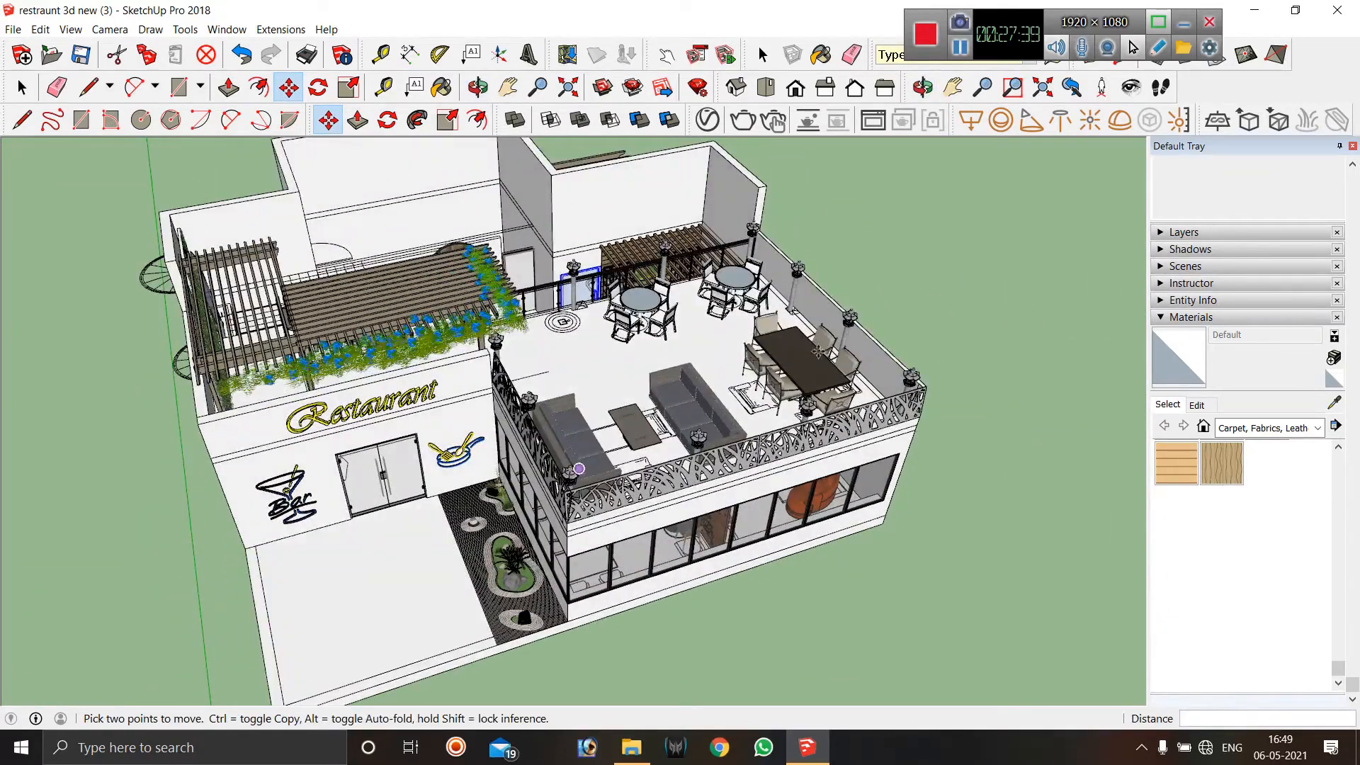
middle_drag(656, 305, 379, 351)
scroll(524, 368, down, 2)
scroll(588, 384, down, 4)
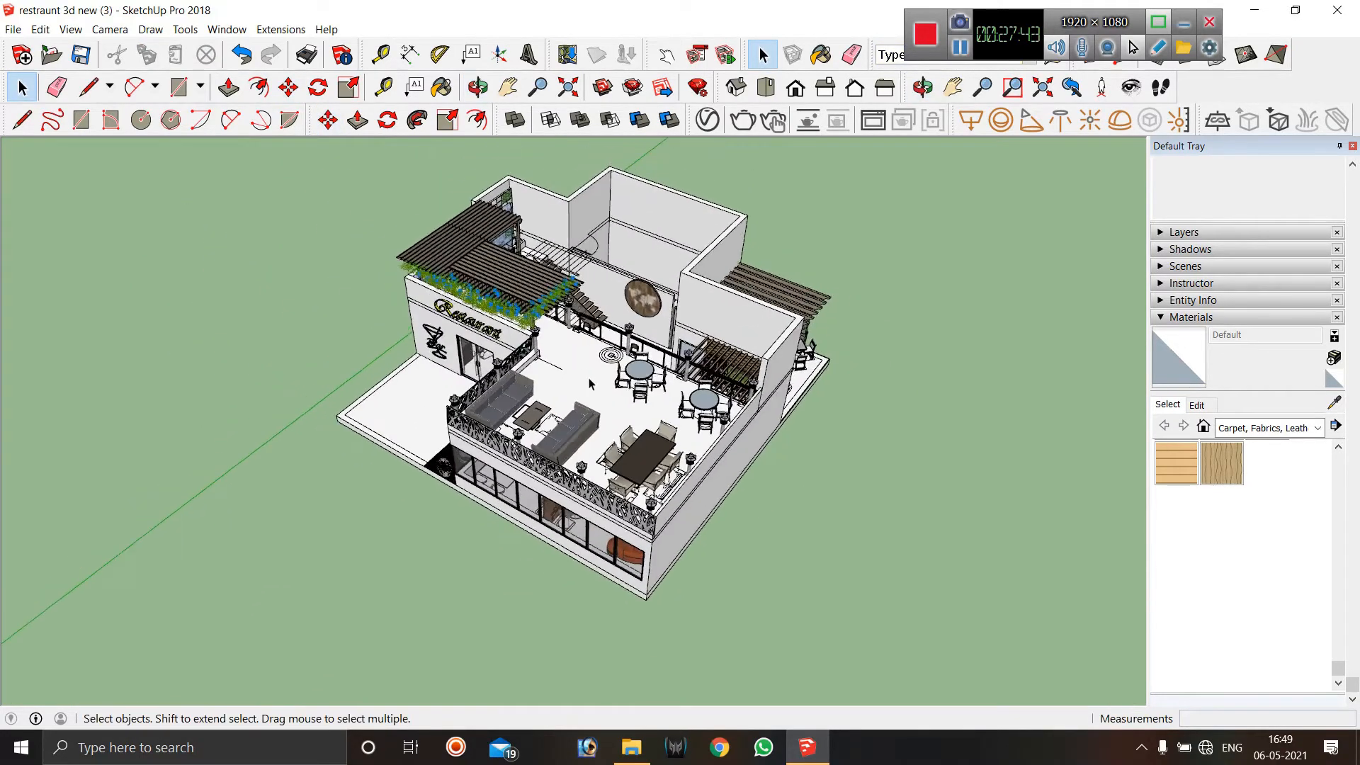
Raise the top of the partition wall carrying the round world map by about 7' 11 9/16", level with the surrounding upper walls.
scroll(641, 361, up, 8)
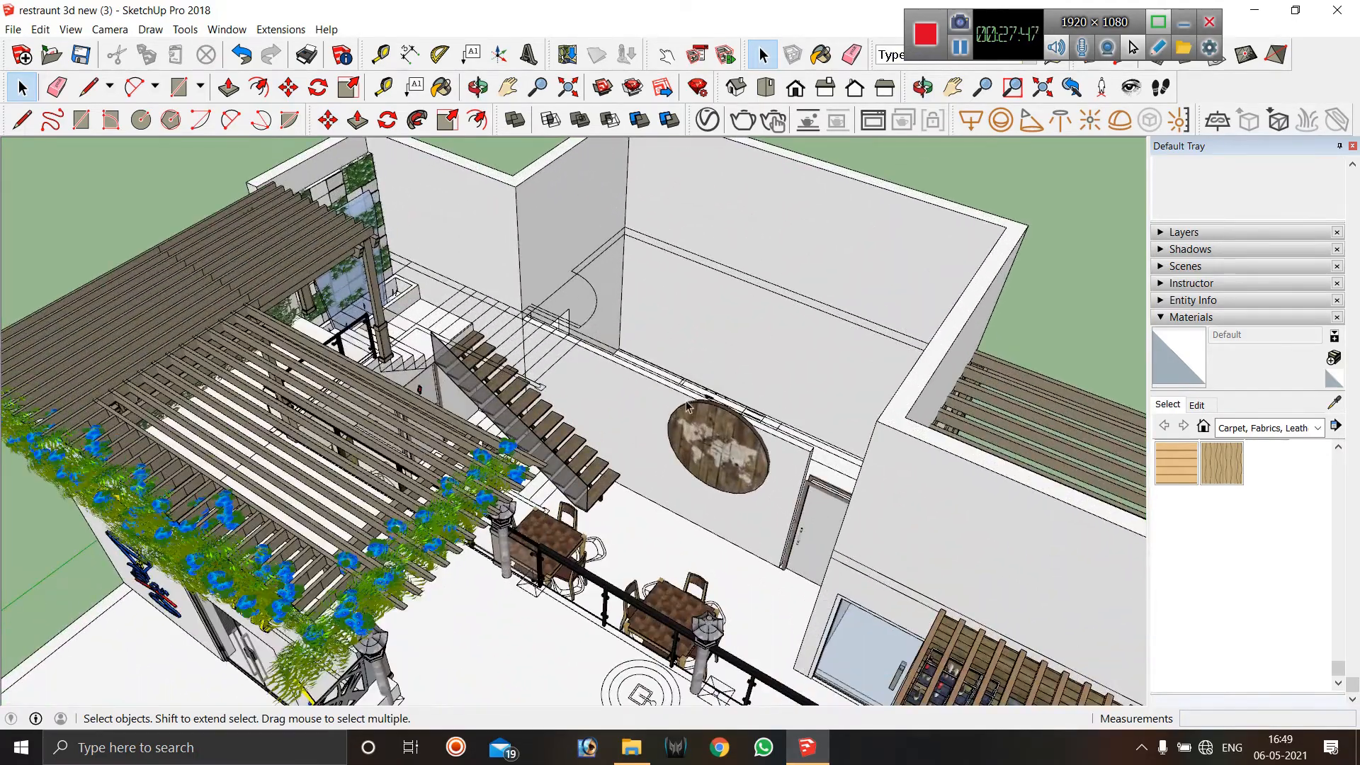
middle_drag(685, 405, 701, 515)
scroll(756, 423, up, 4)
middle_drag(754, 418, 863, 363)
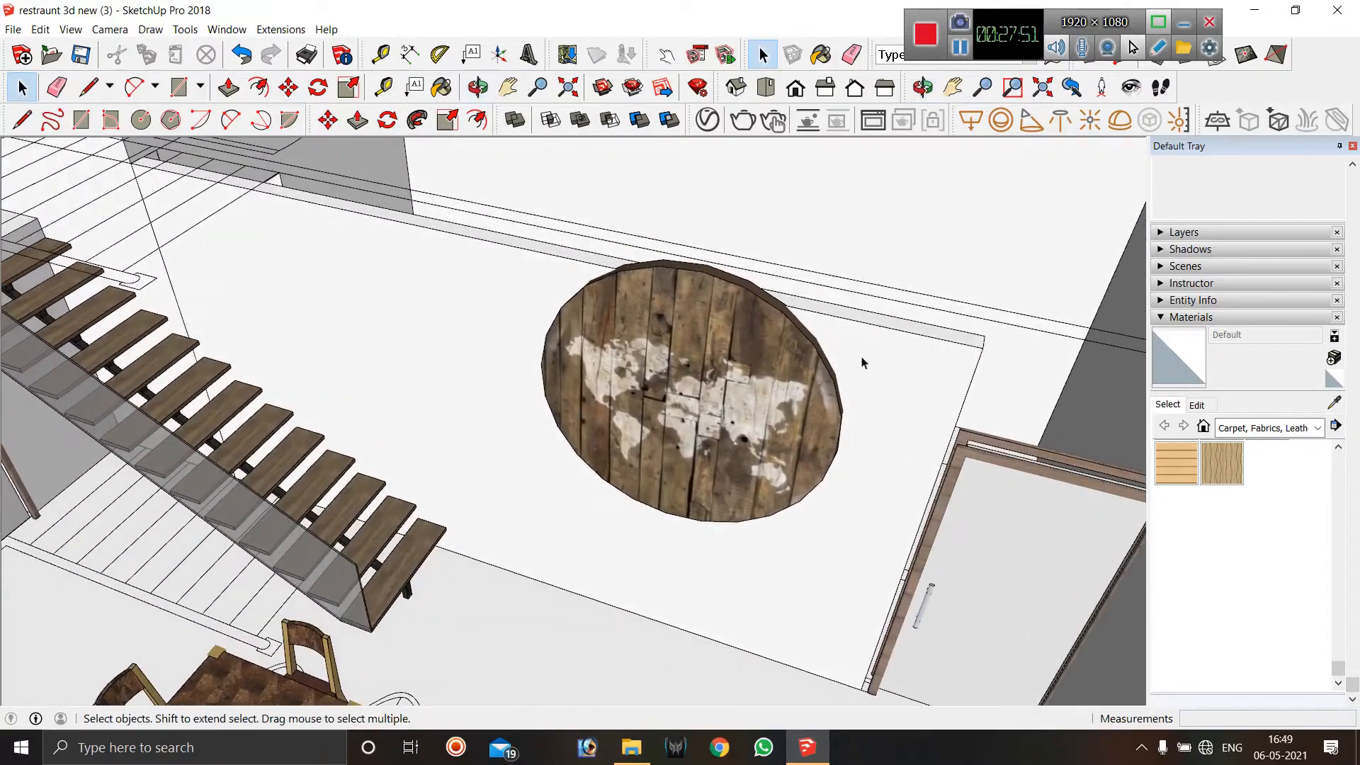
scroll(629, 378, down, 3)
middle_drag(629, 378, 399, 439)
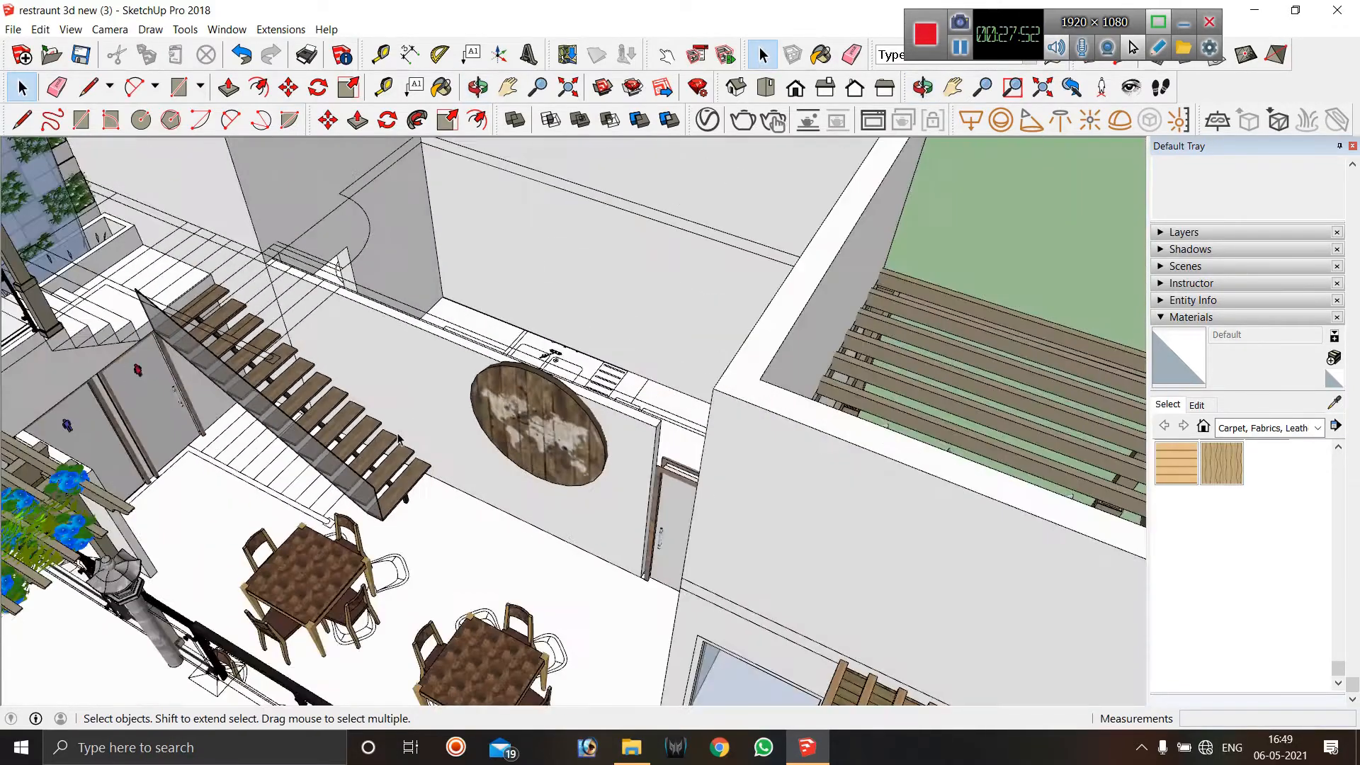
double_click(384, 343)
key(p)
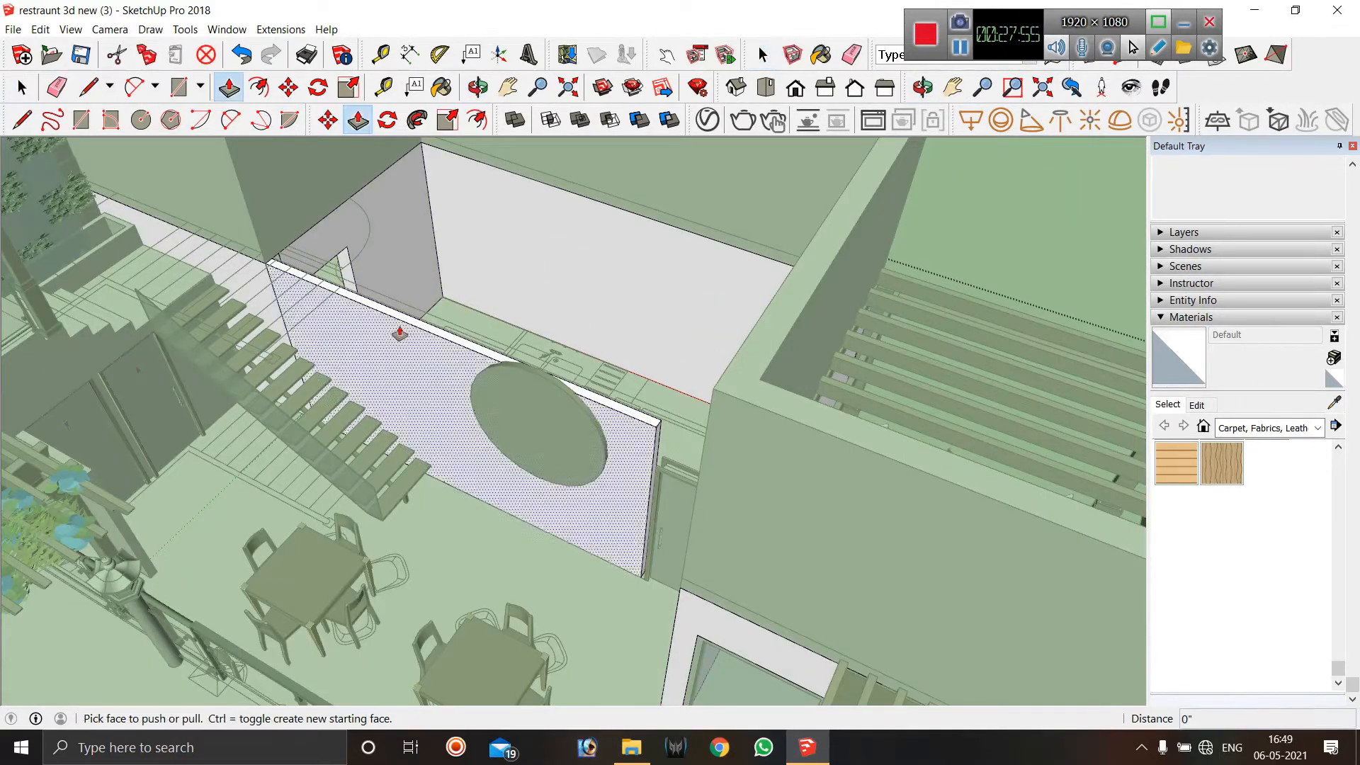
scroll(352, 287, up, 3)
scroll(368, 310, down, 8)
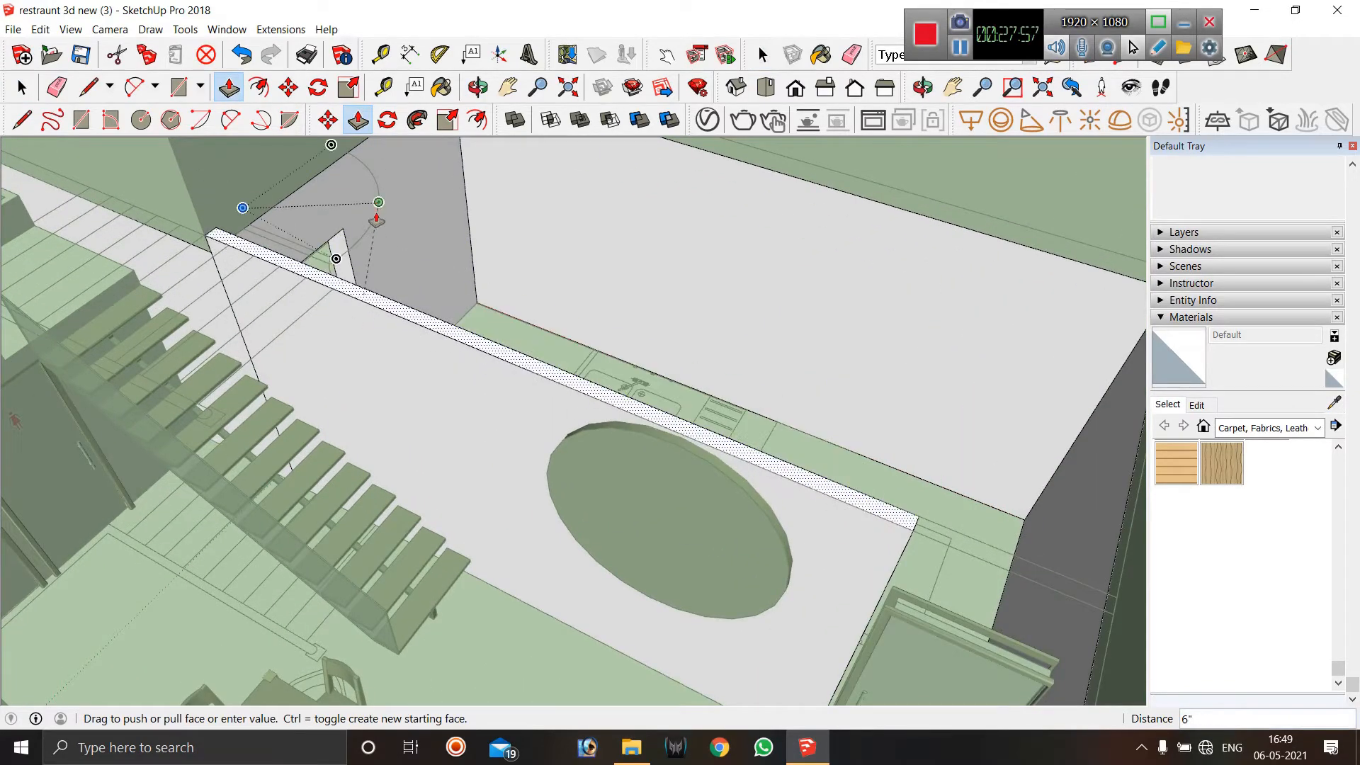
scroll(374, 243, down, 2)
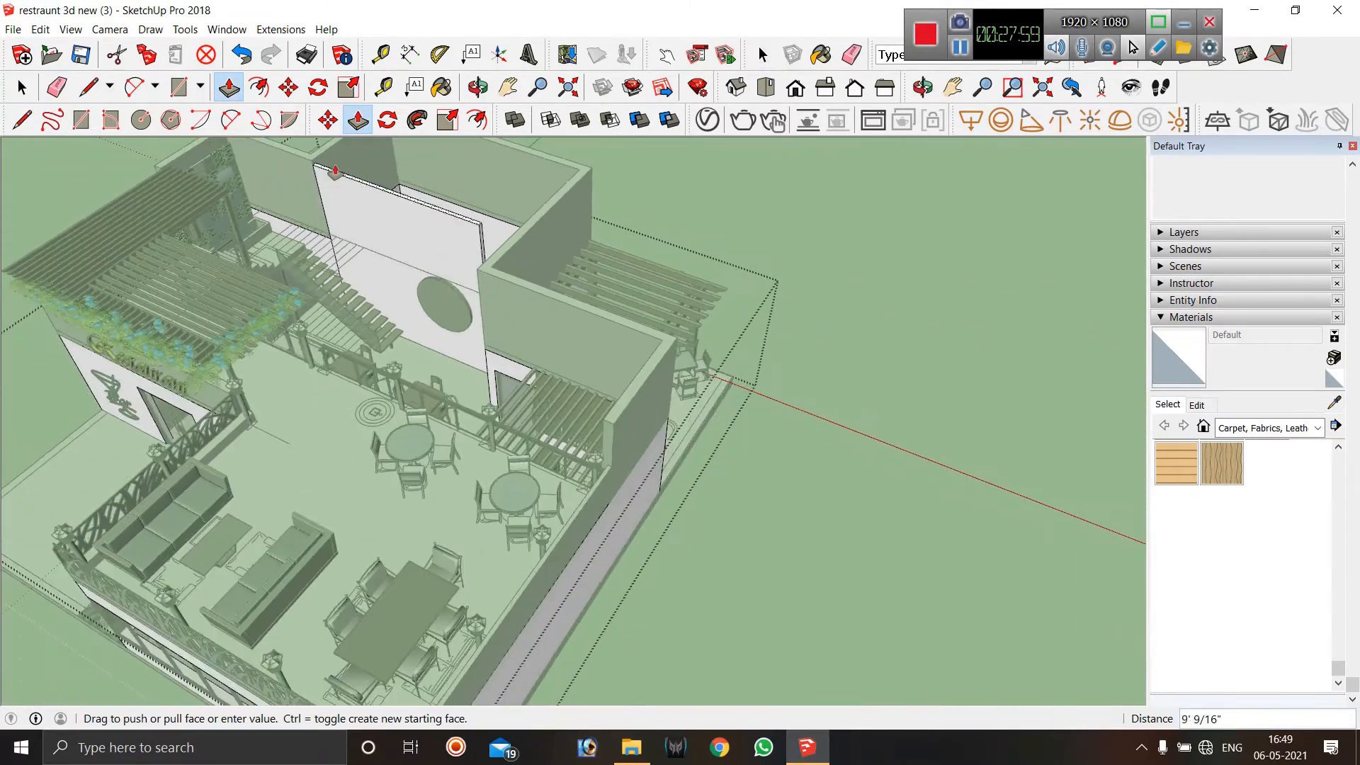
scroll(360, 165, up, 2)
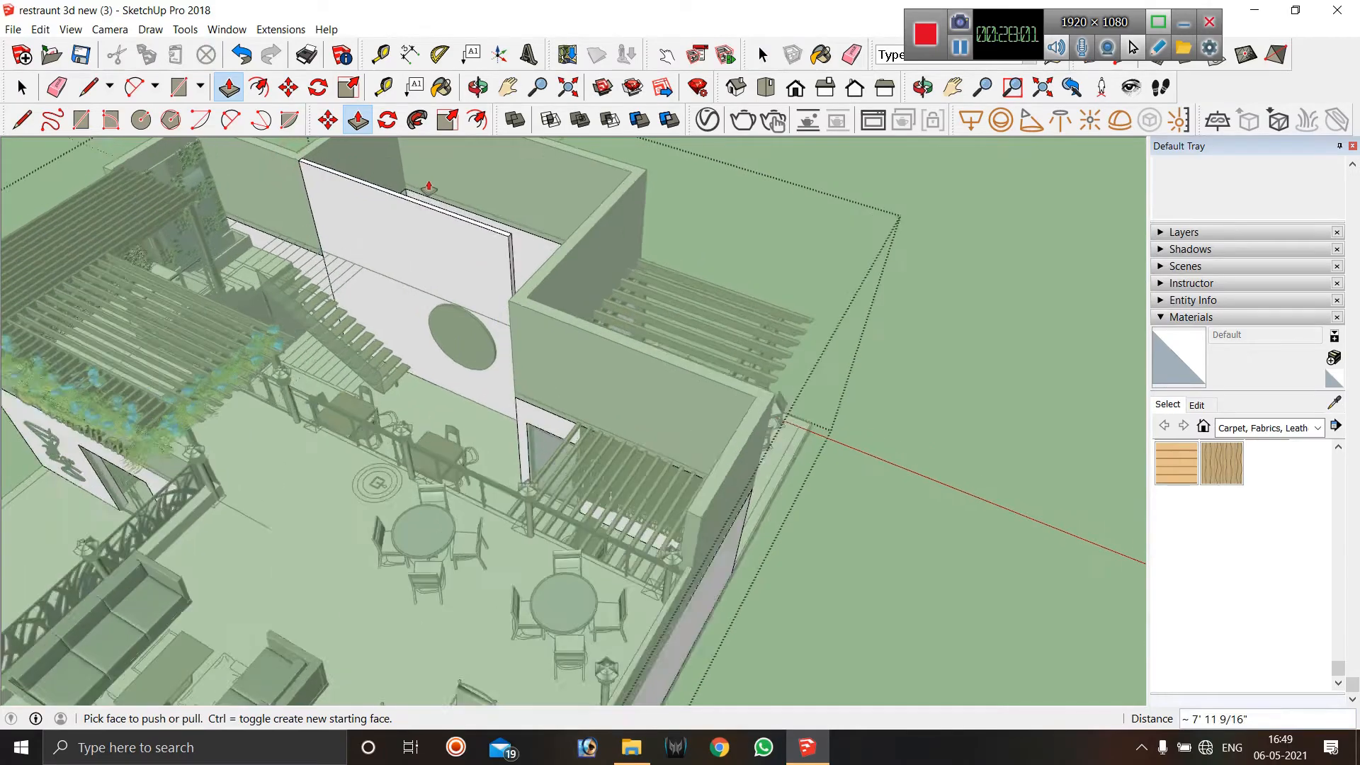
Extend the end face of the world-map wall 3 7/16" to the door frame's outer top corner.
middle_drag(495, 322, 638, 354)
scroll(568, 444, up, 6)
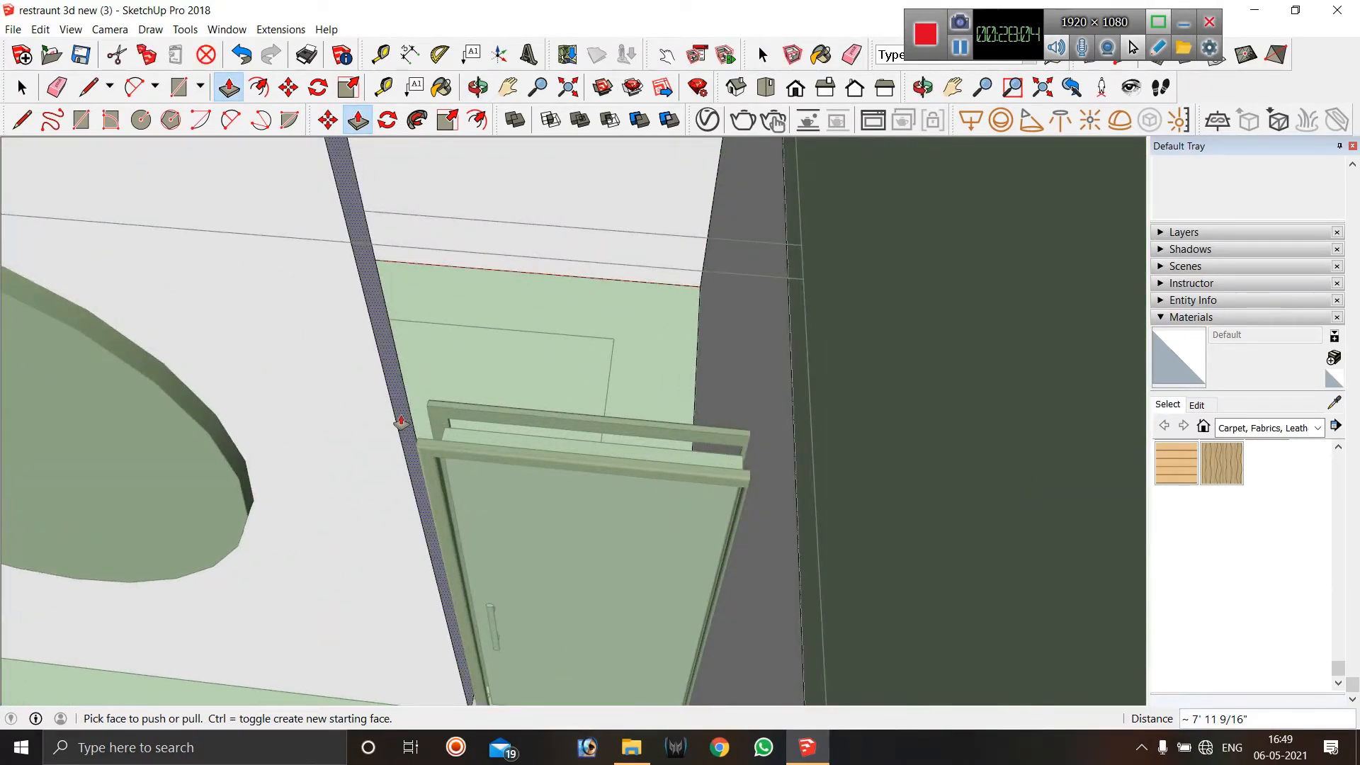
click(401, 422)
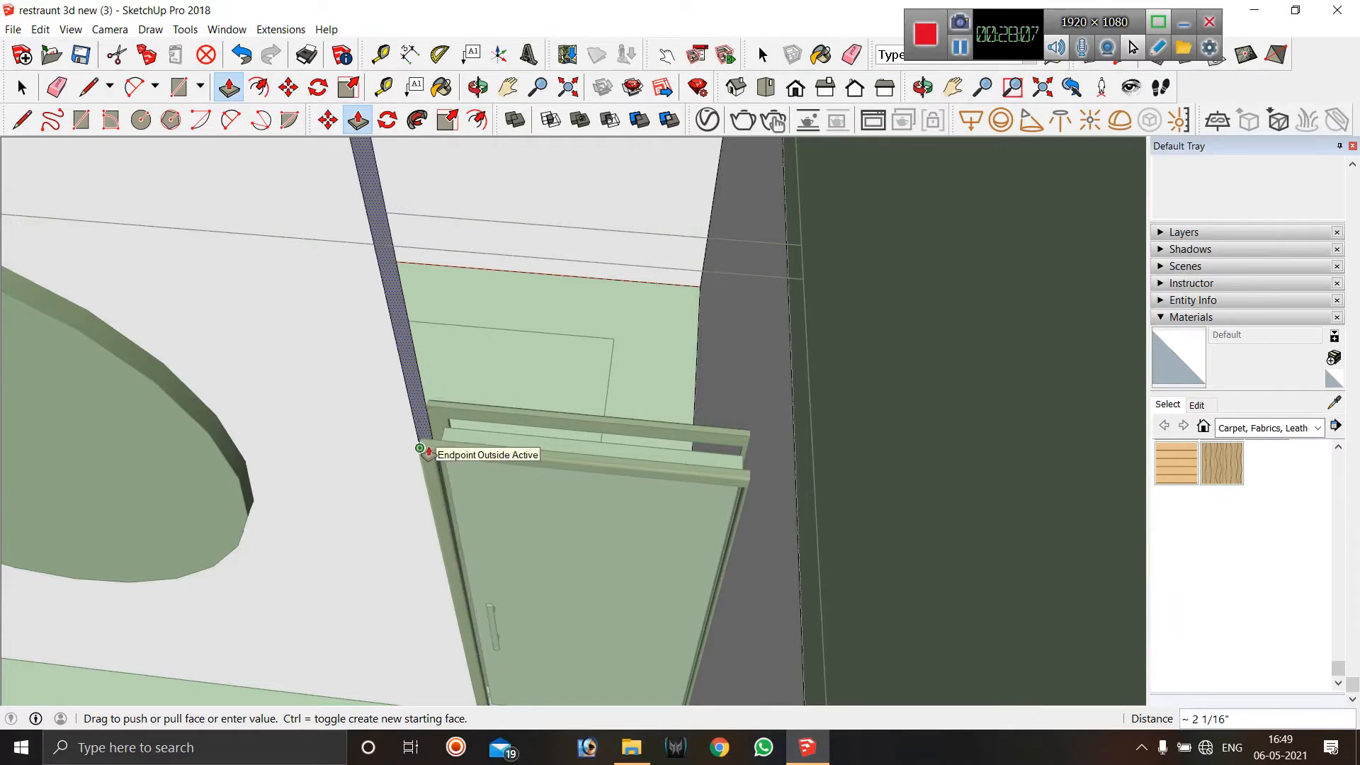
scroll(425, 457, up, 5)
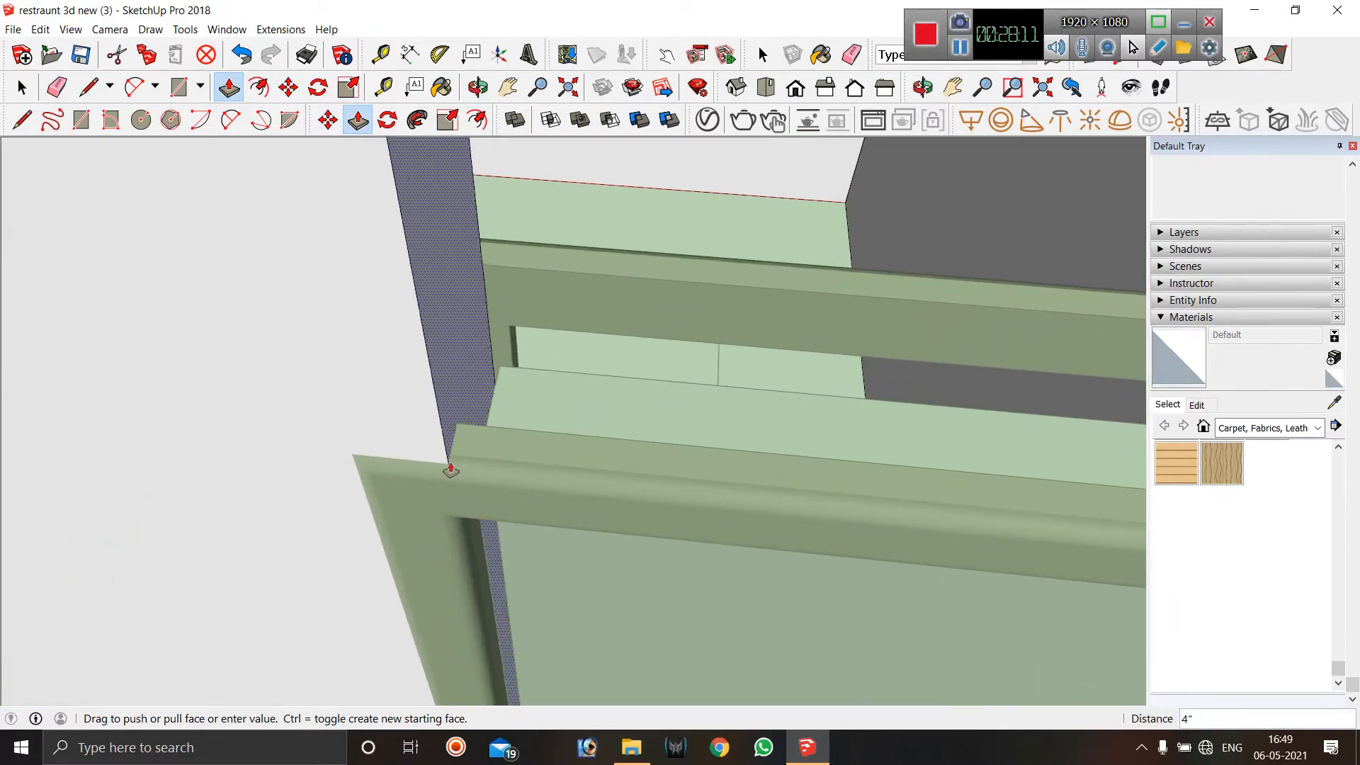
click(365, 456)
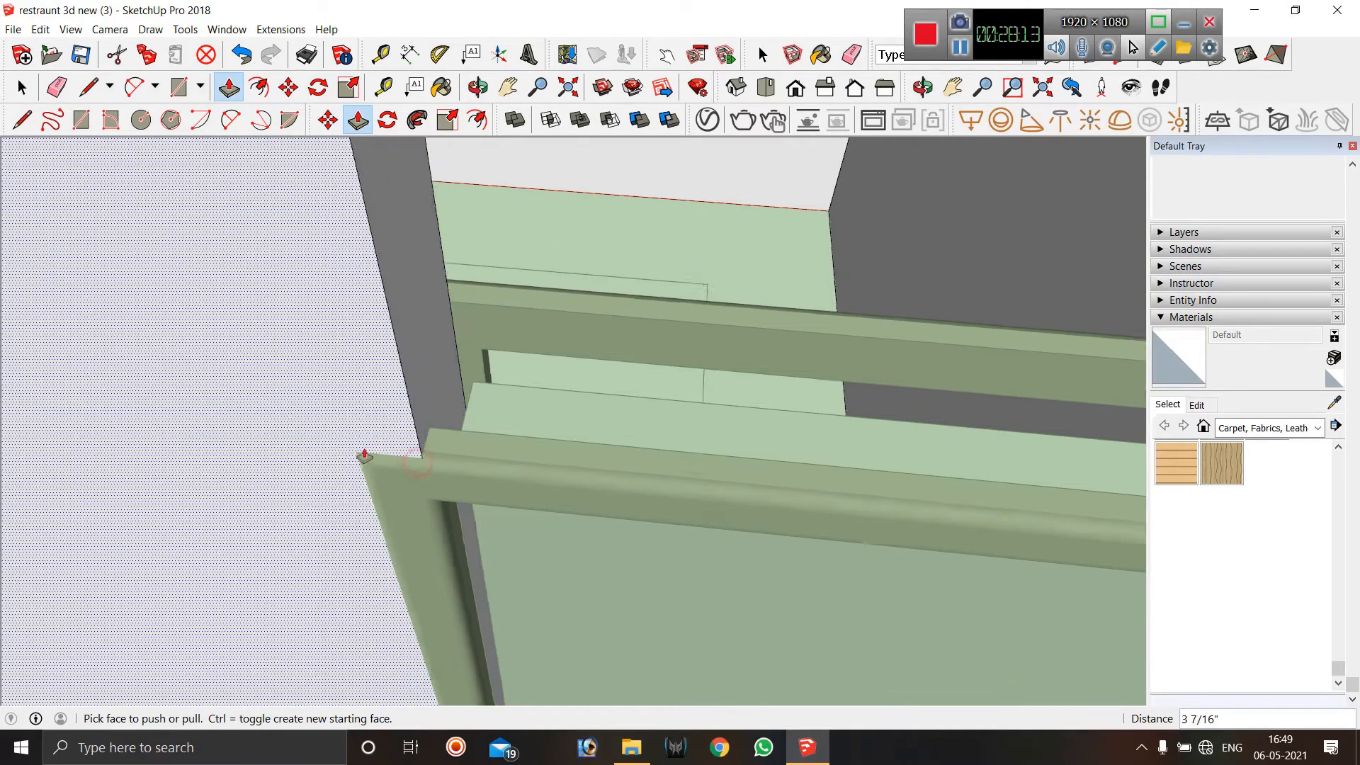
Draw a line across the world-map wall's end face at the height of the door frame's top.
scroll(364, 455, down, 1)
key(l)
scroll(401, 440, up, 1)
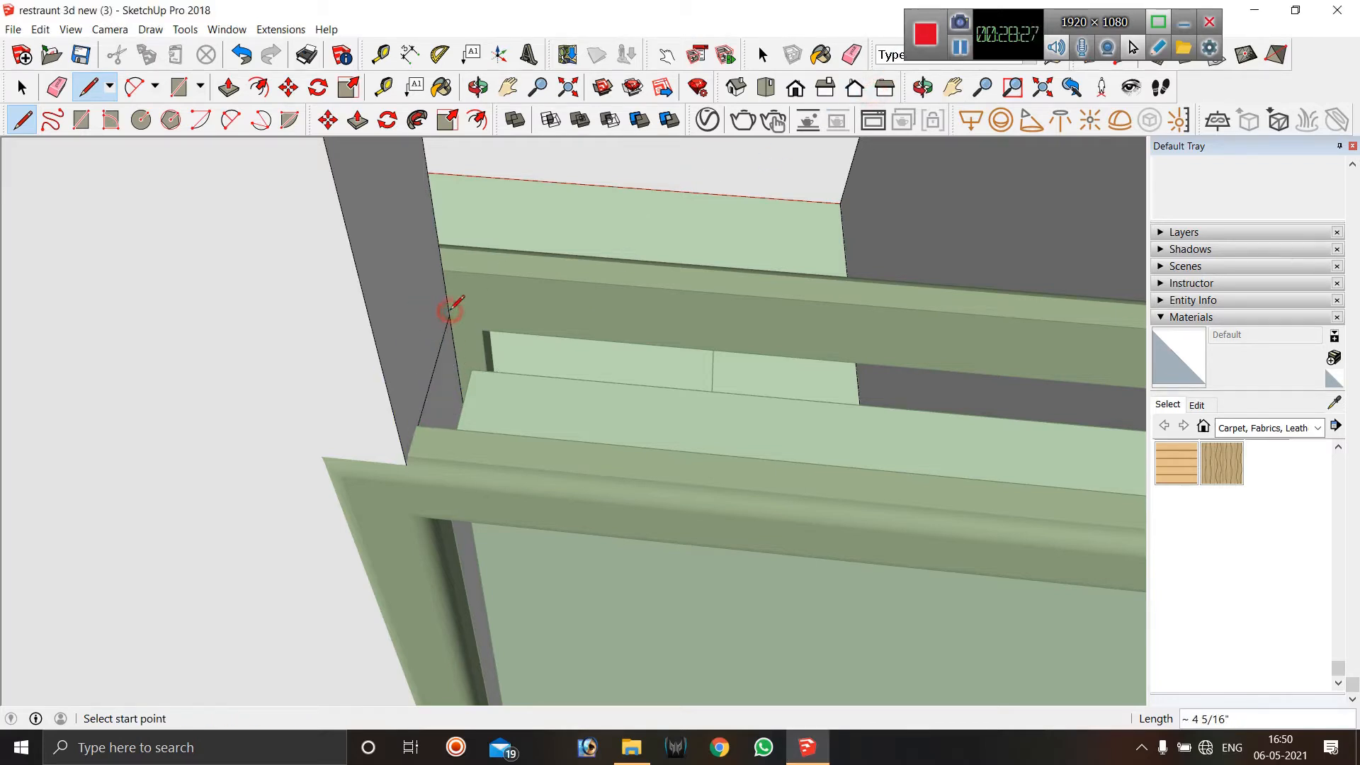
middle_drag(450, 309, 374, 379)
Push the upper part of the wall's end face 2' 11 7/16" over the door to the adjoining wall and leave the group.
key(p)
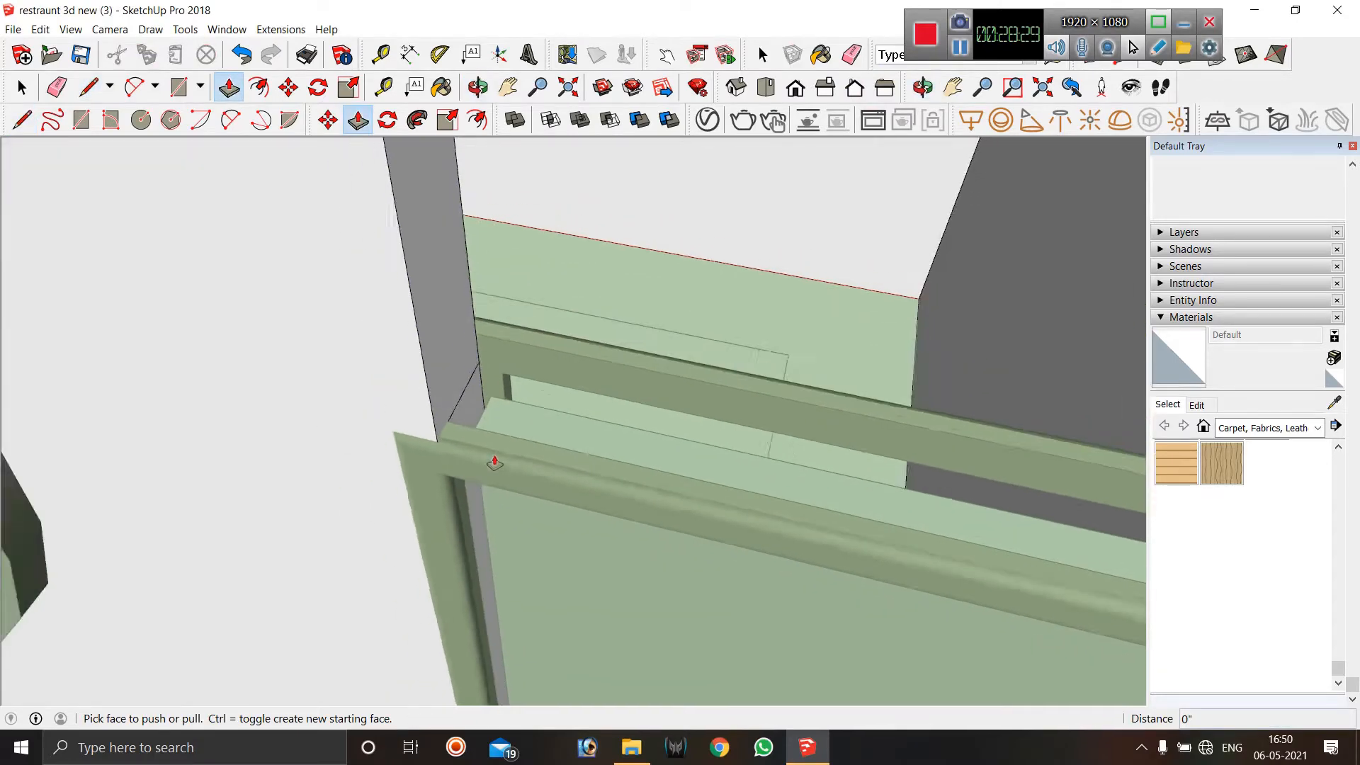
scroll(494, 464, down, 6)
middle_drag(446, 432, 493, 506)
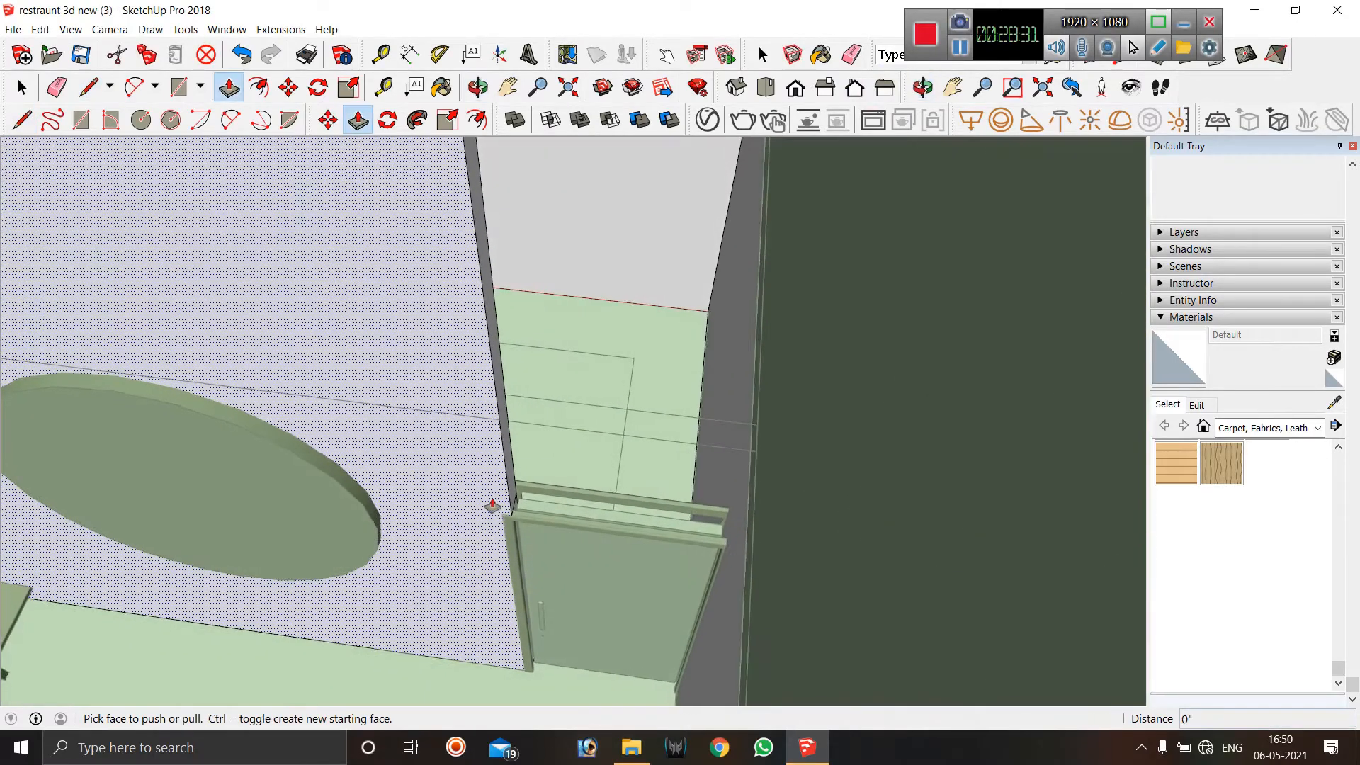
scroll(492, 506, down, 3)
click(491, 400)
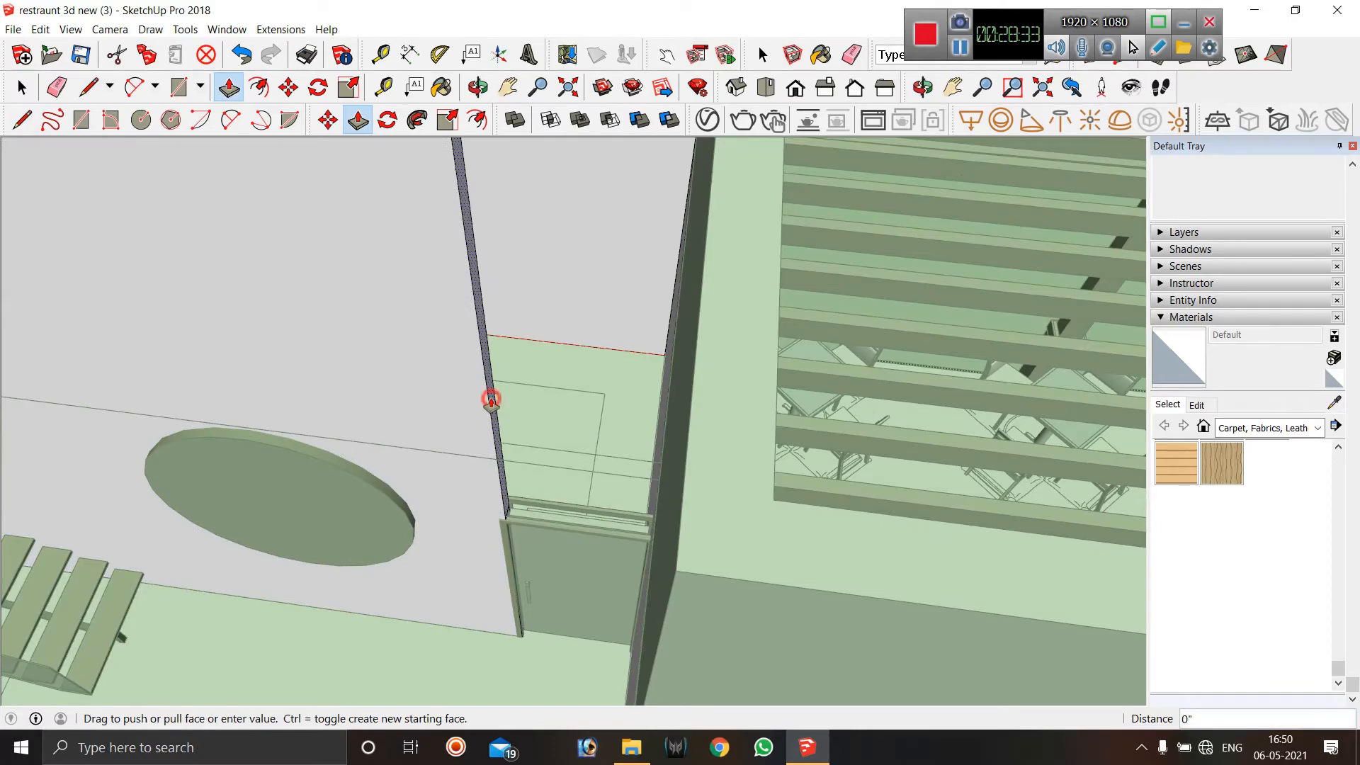
click(678, 404)
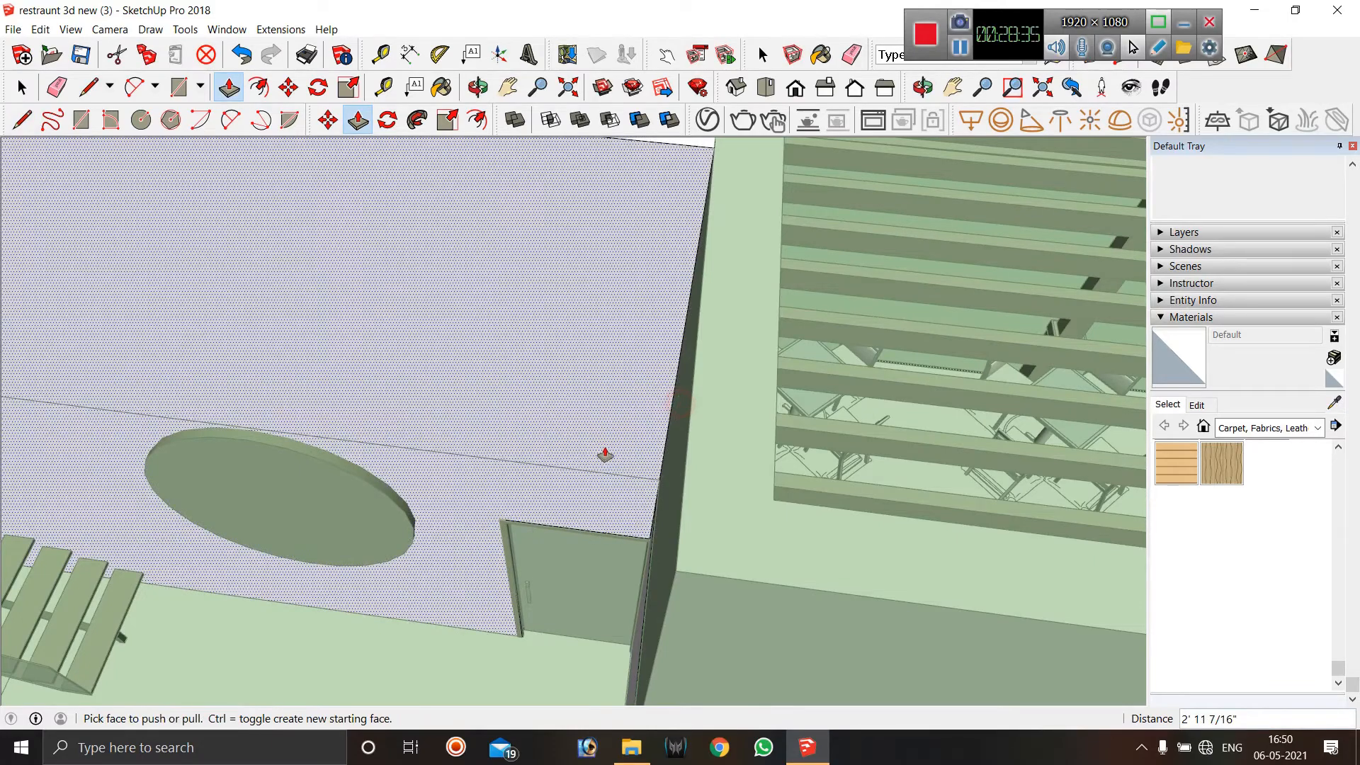
scroll(662, 453, down, 4)
middle_drag(592, 431, 625, 397)
scroll(608, 398, down, 3)
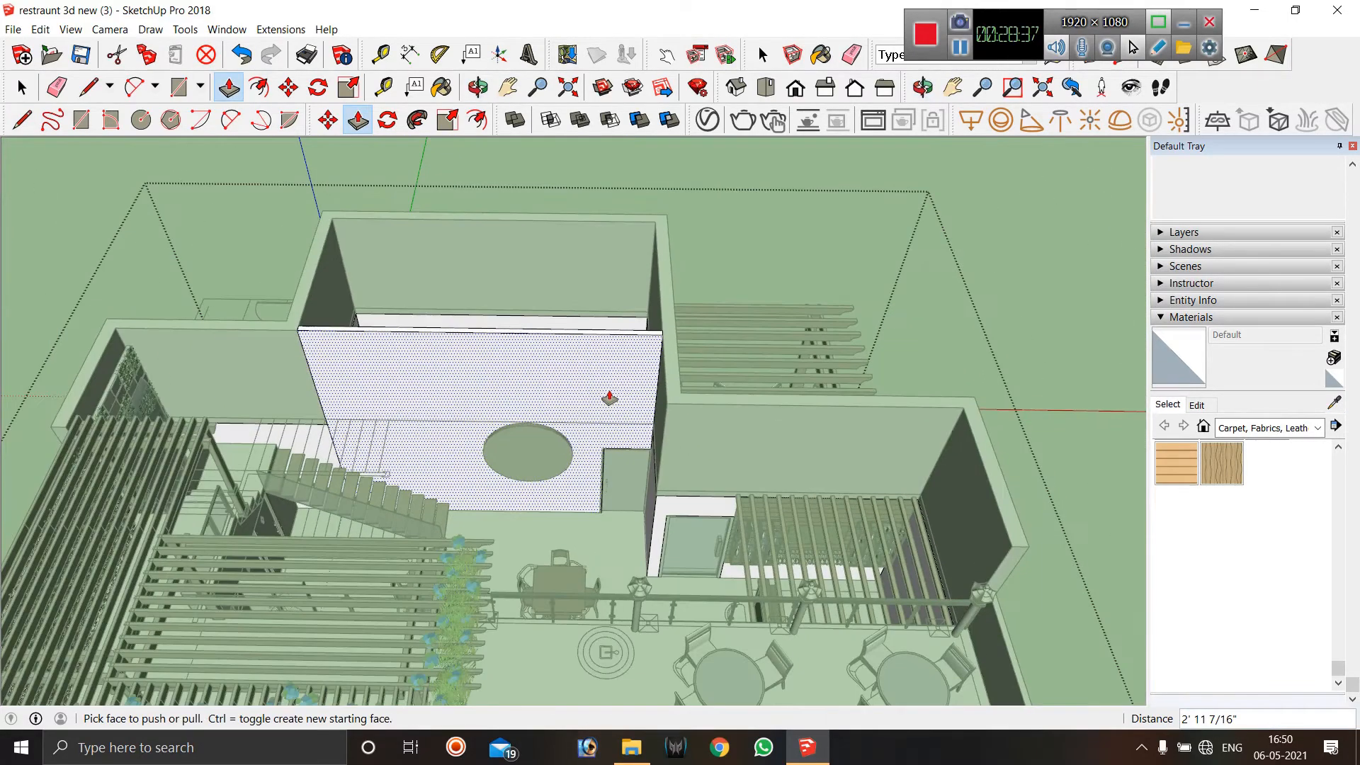
key(space)
click(813, 259)
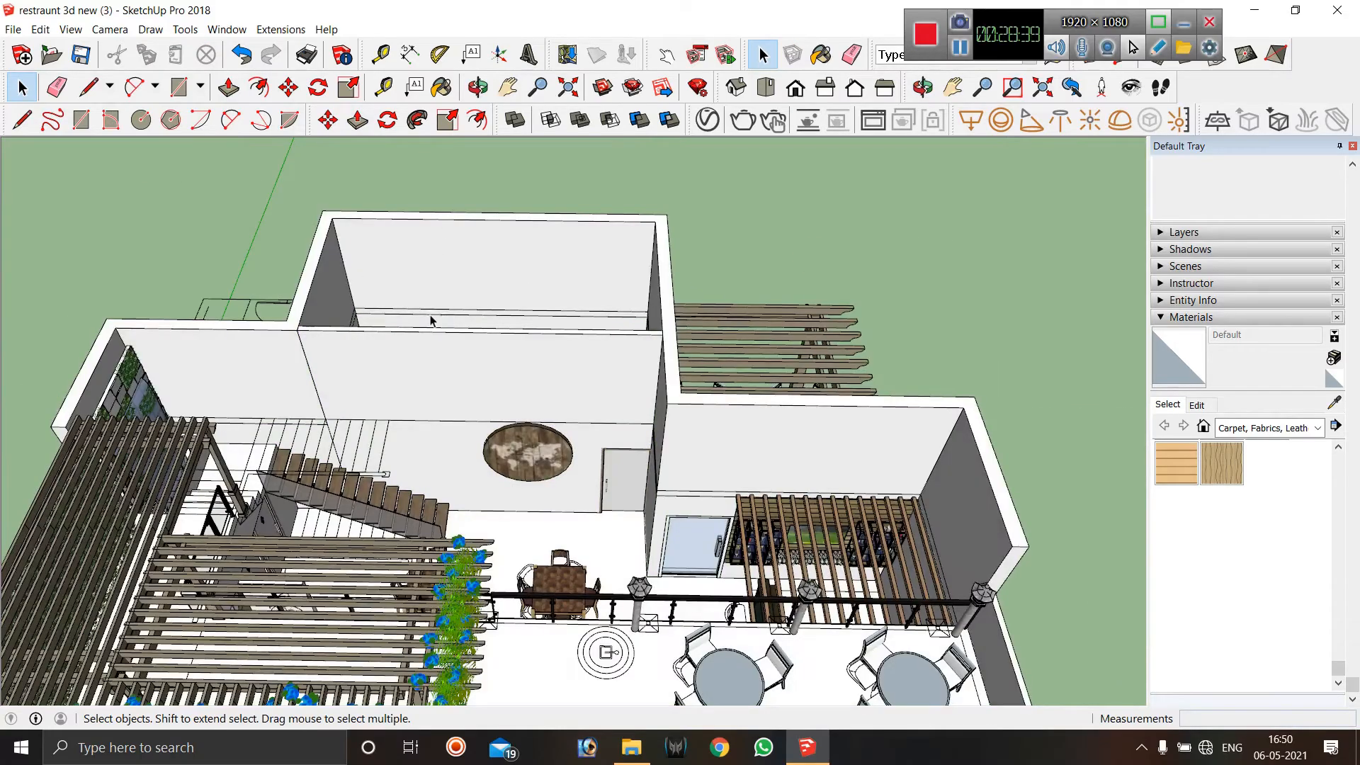
Examine the raised partition wall and the whole building from above and from the front.
middle_drag(430, 320, 628, 189)
scroll(499, 372, up, 5)
scroll(432, 301, down, 3)
scroll(613, 215, down, 3)
middle_drag(459, 352, 634, 252)
scroll(457, 424, down, 2)
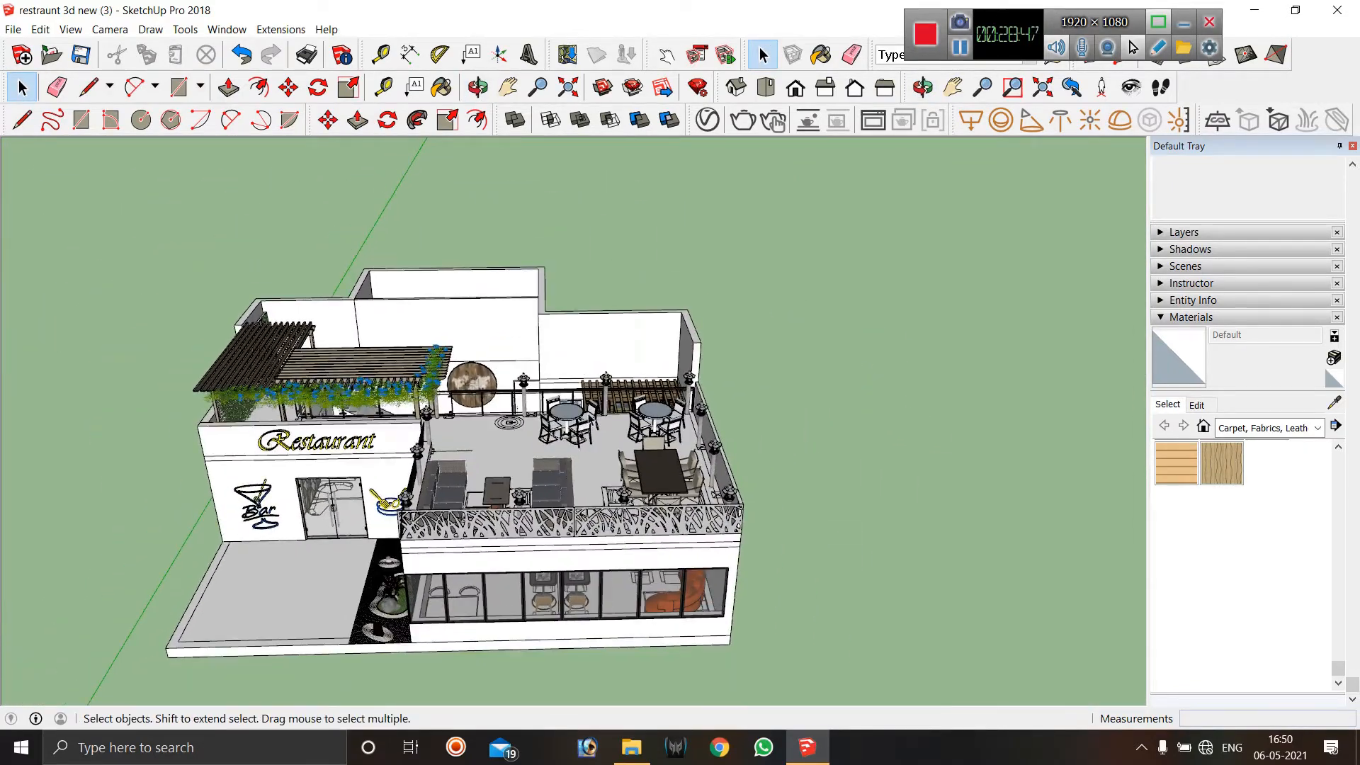
middle_drag(609, 432, 683, 422)
Move the roof slab floating above the building by its lower corner onto the matching top corner of the upper walls.
scroll(591, 425, down, 2)
middle_drag(377, 335, 363, 473)
scroll(362, 257, down, 2)
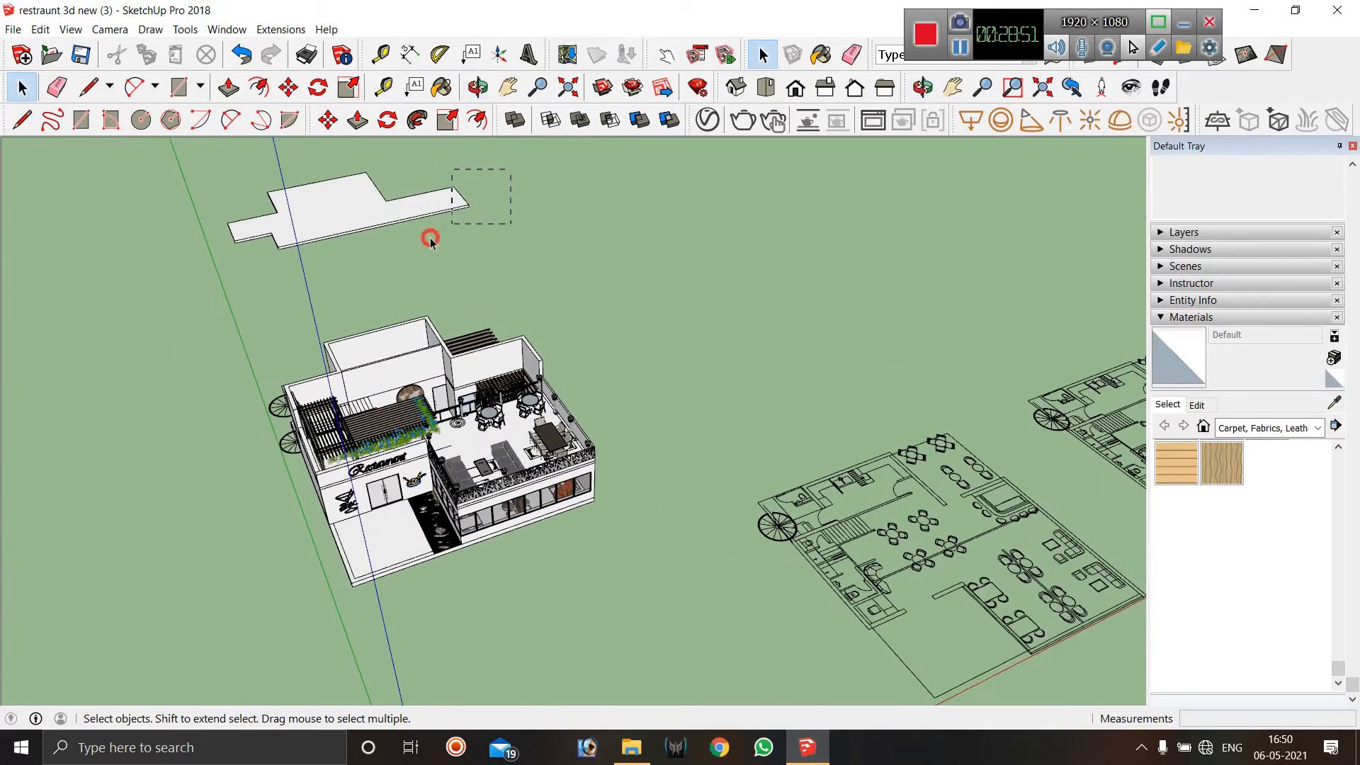
scroll(470, 199, up, 4)
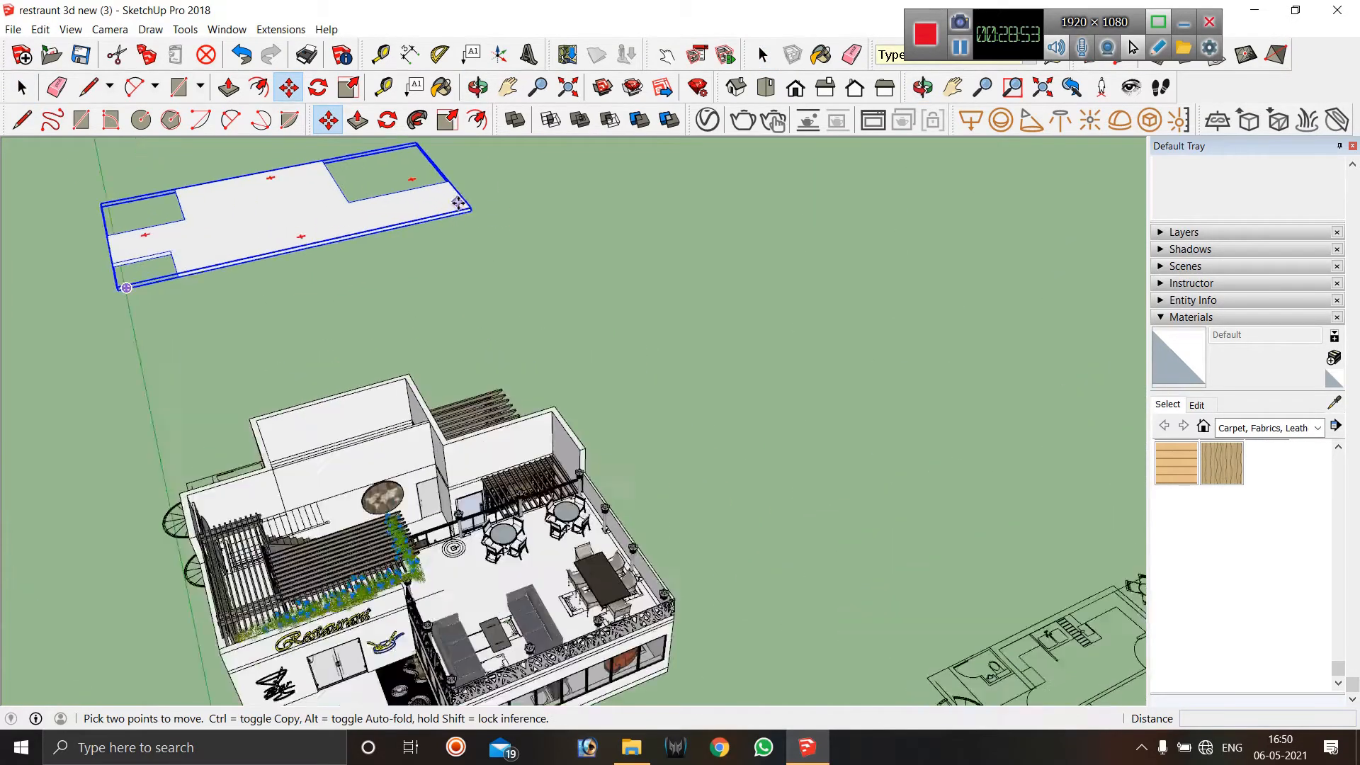
click(497, 224)
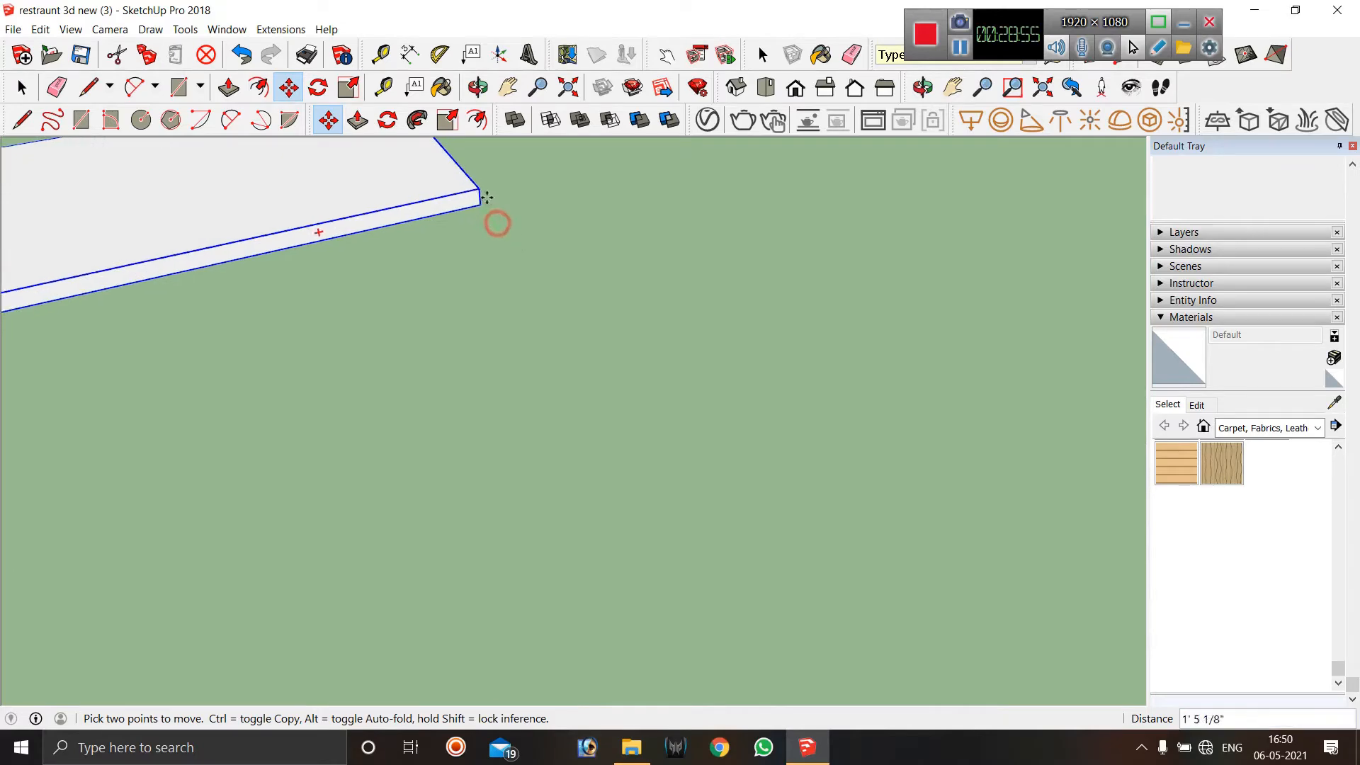
scroll(475, 213, down, 4)
scroll(470, 295, up, 2)
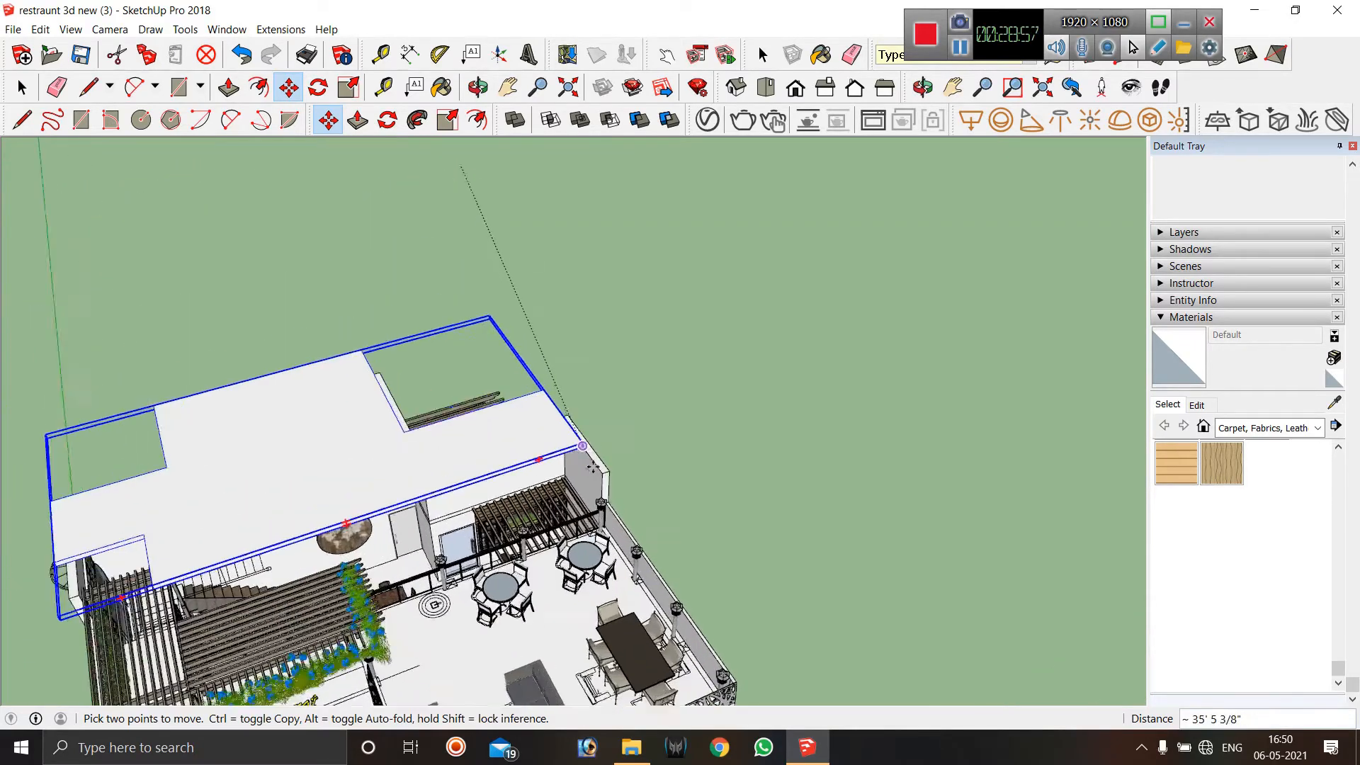
scroll(602, 473, up, 3)
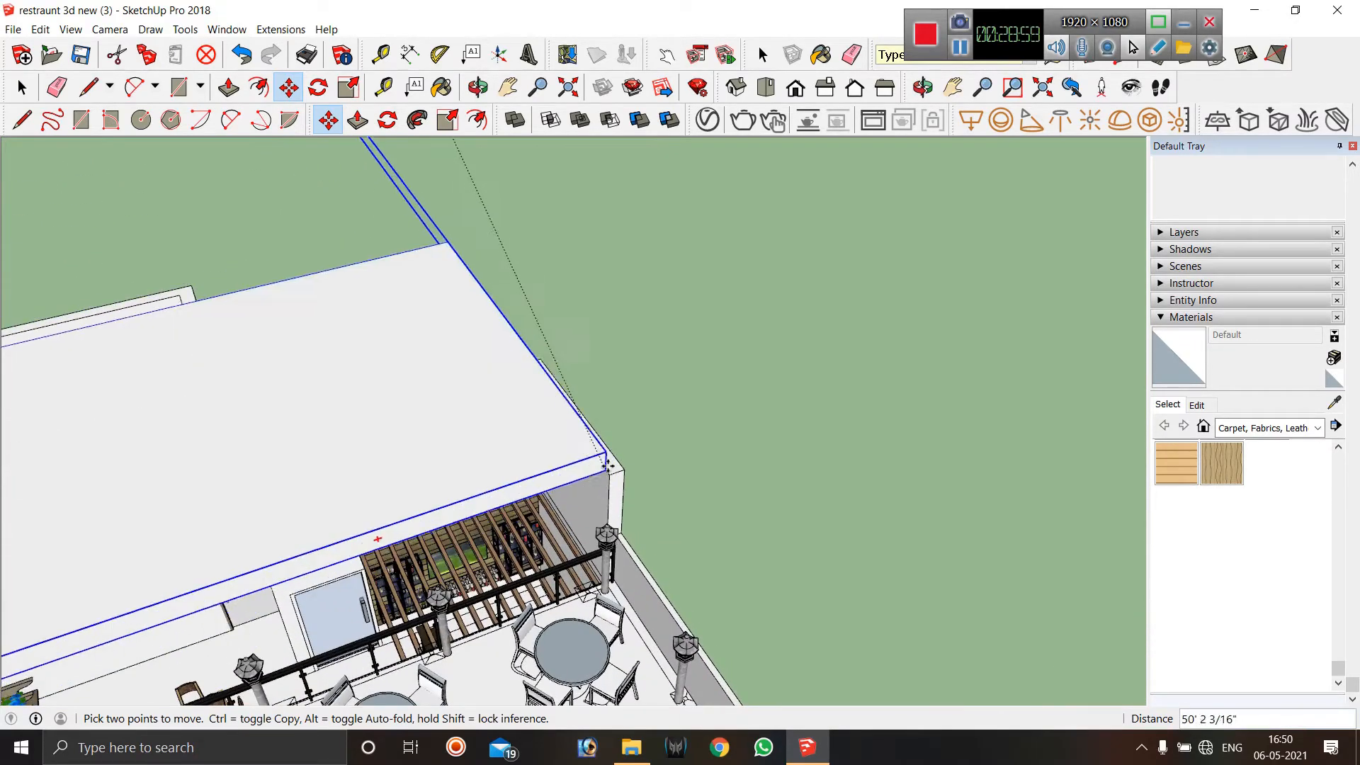
scroll(623, 473, up, 4)
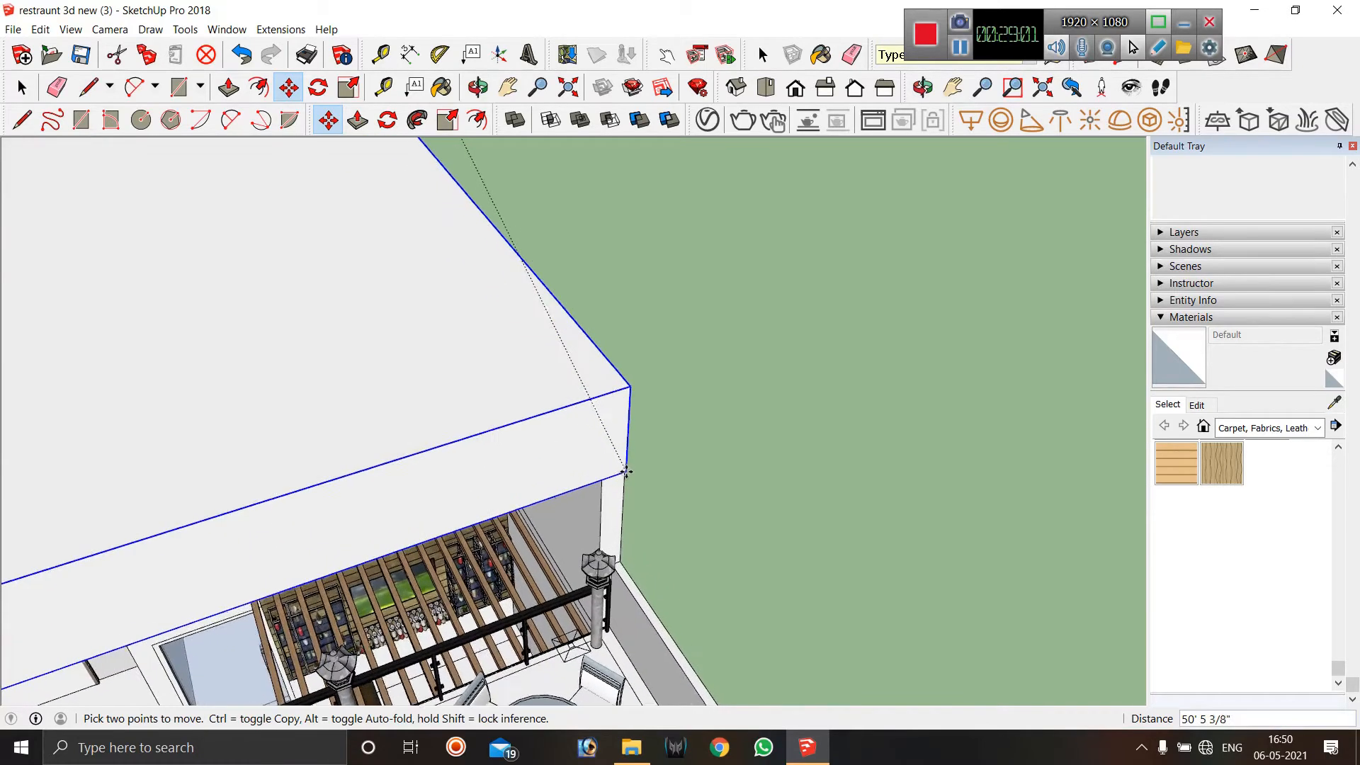
scroll(606, 485, up, 5)
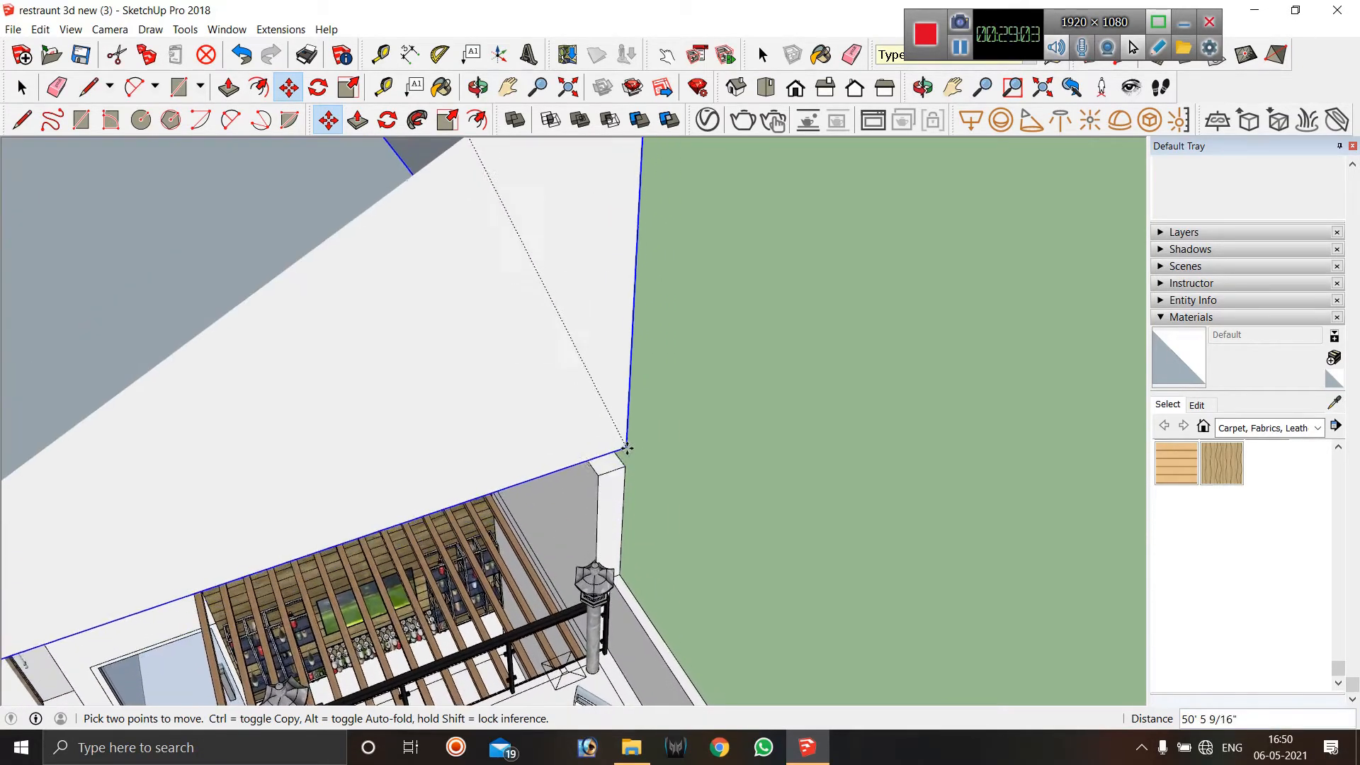
click(659, 477)
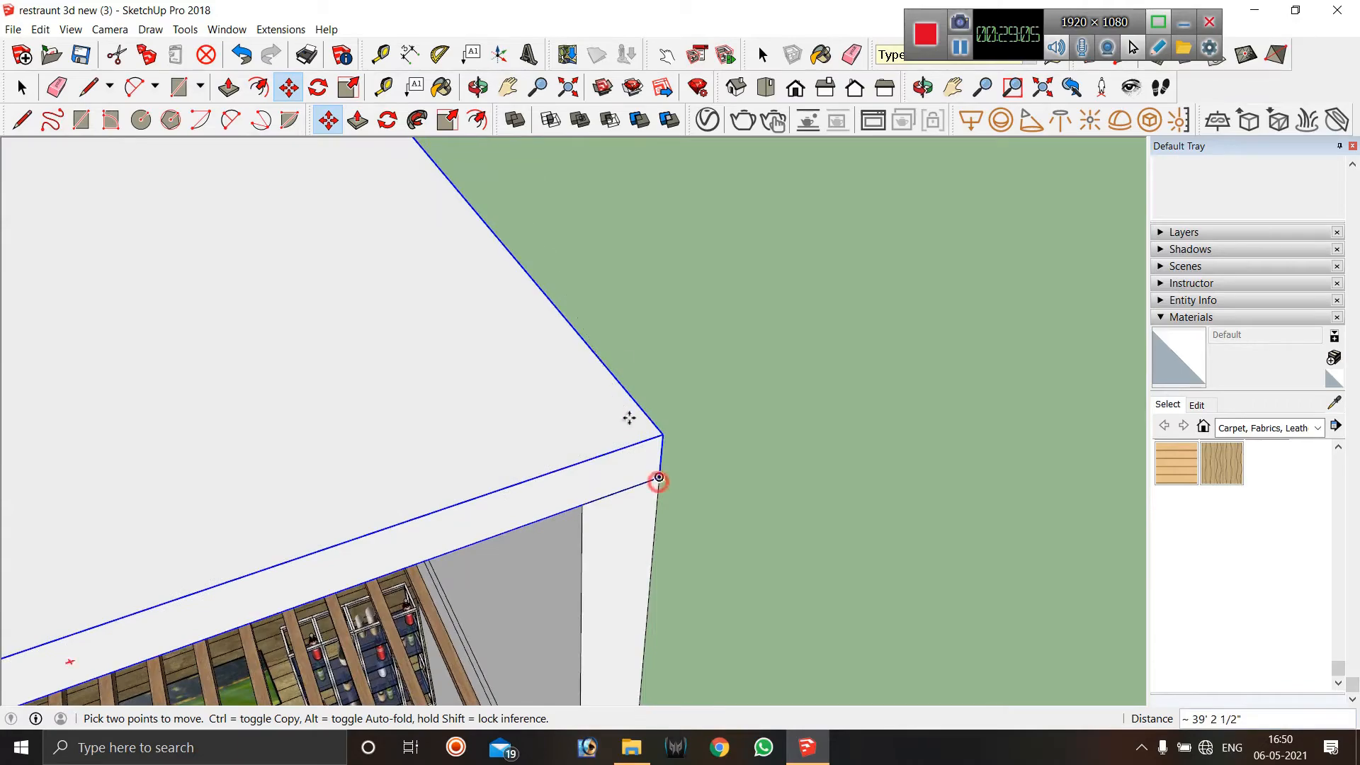
Examine the roofed building from the front, the rear and above the terrace, and look closely at the door beside the world map.
scroll(629, 416, down, 10)
middle_drag(517, 403, 382, 331)
scroll(376, 344, down, 3)
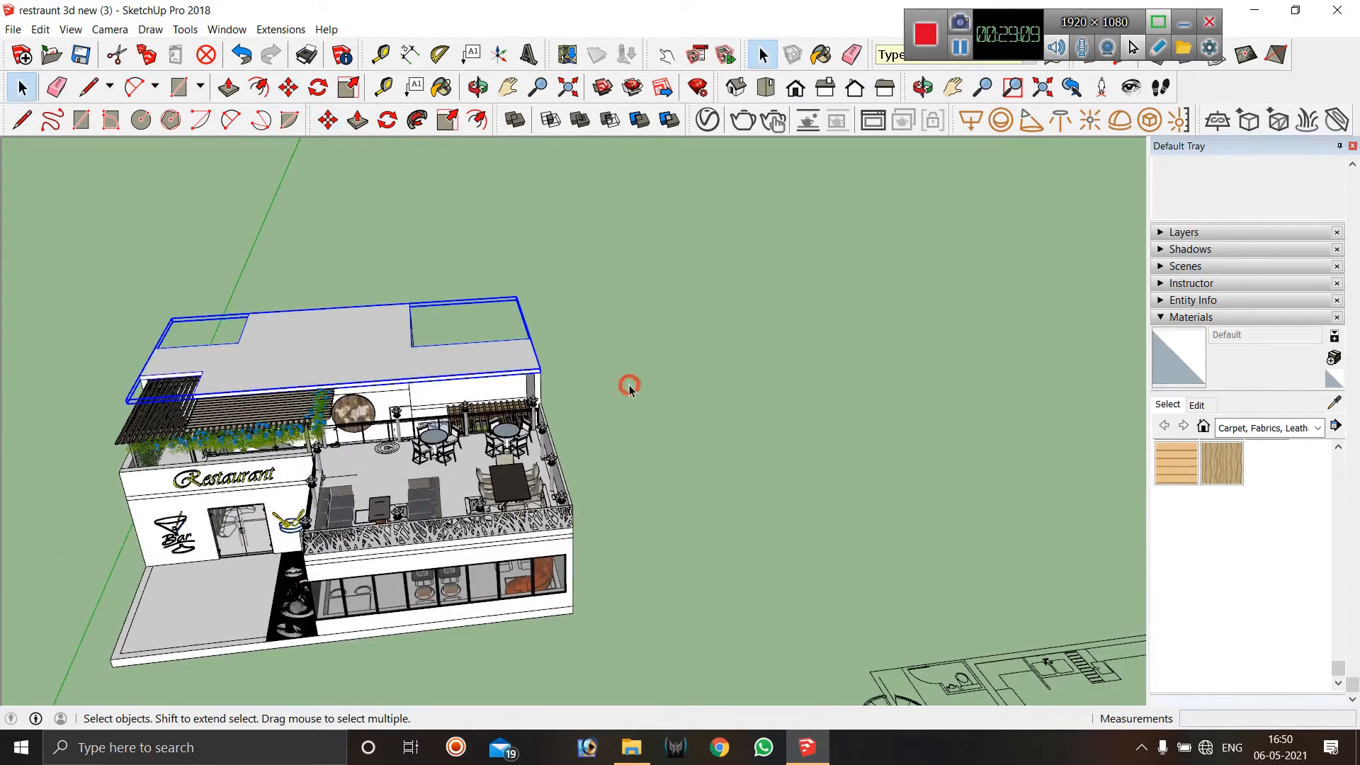
scroll(391, 435, up, 3)
middle_drag(389, 433, 197, 415)
scroll(532, 435, down, 3)
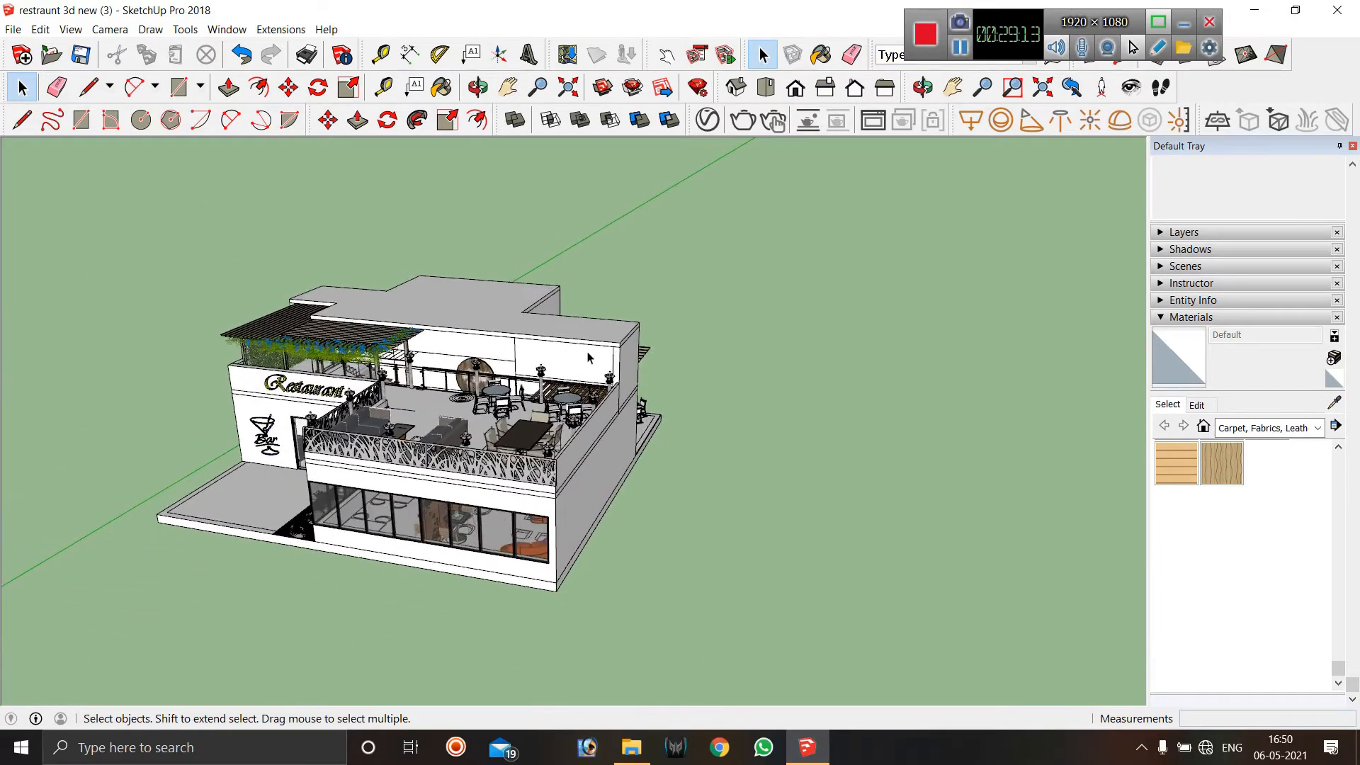
scroll(588, 358, down, 3)
scroll(493, 443, up, 1)
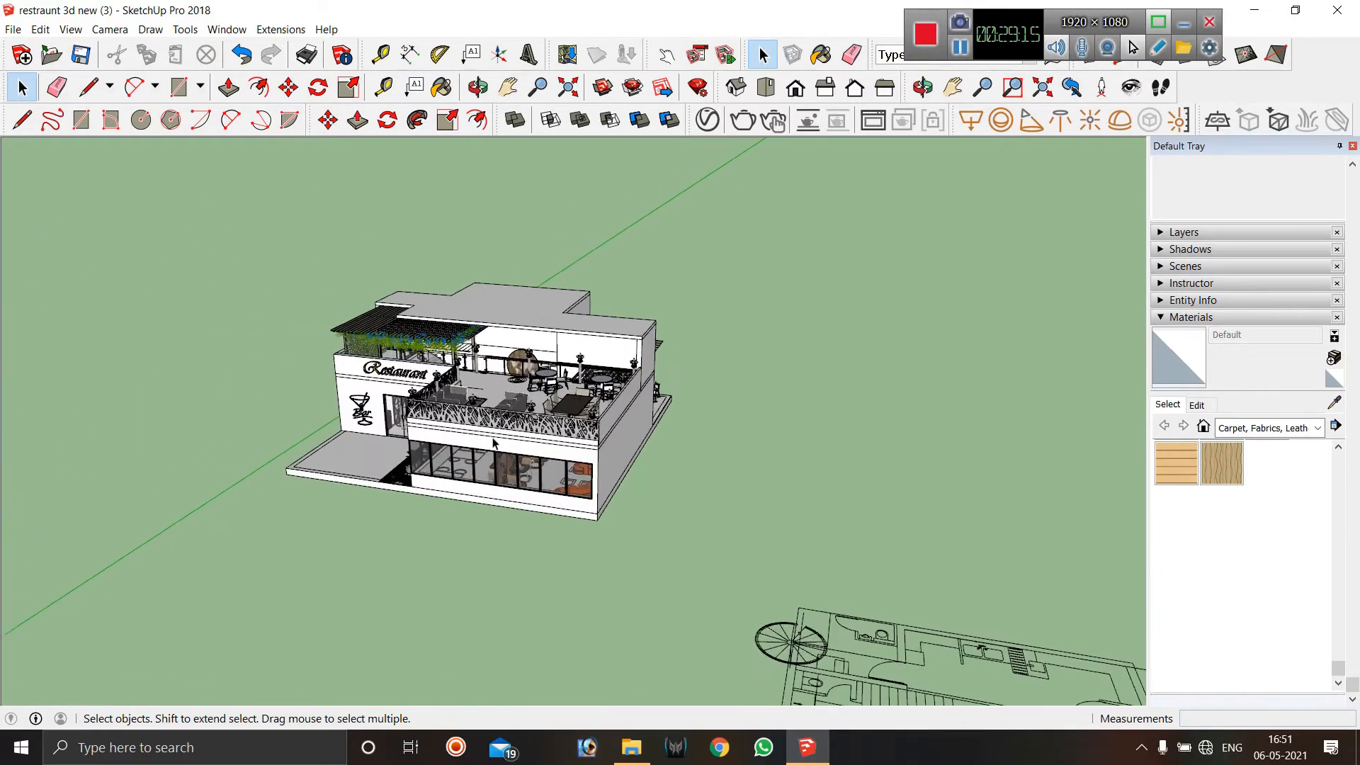
scroll(423, 481, up, 1)
middle_drag(422, 482, 535, 471)
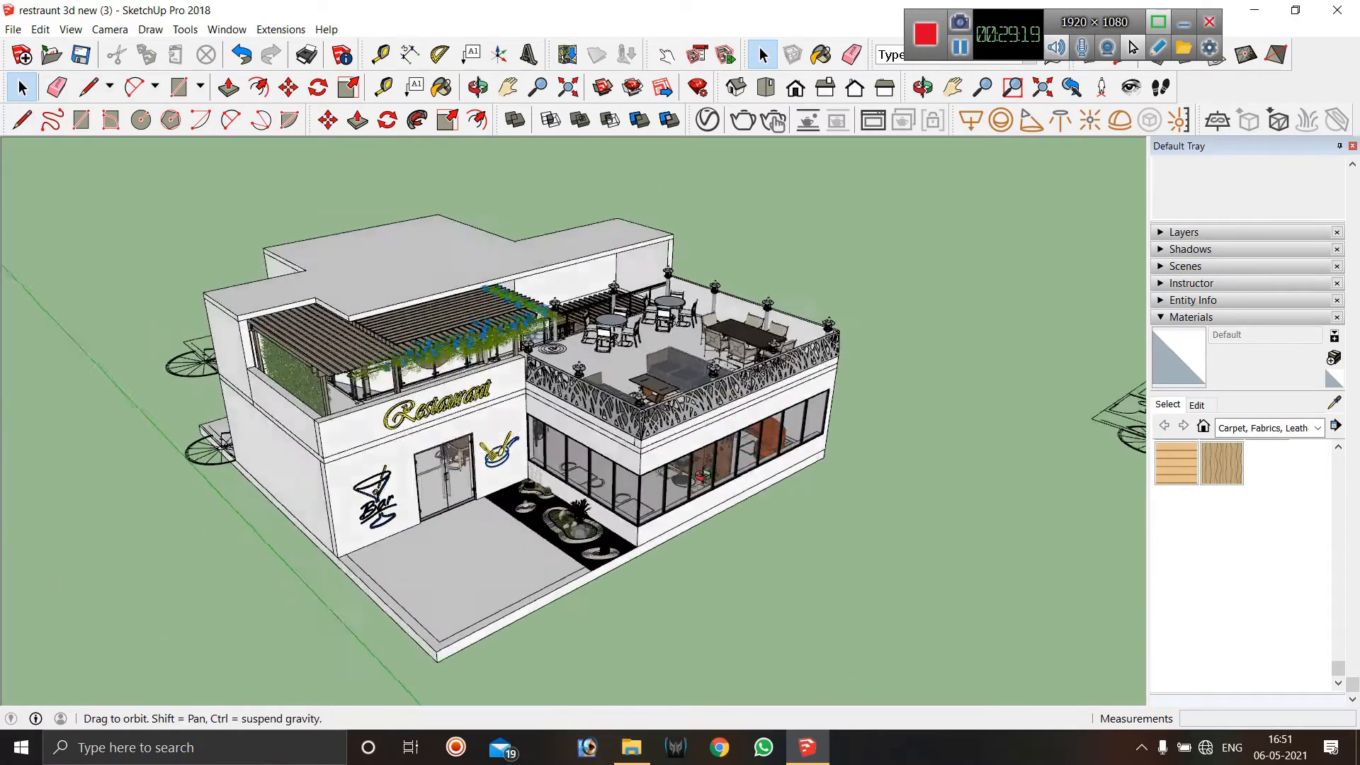
middle_drag(414, 473, 751, 425)
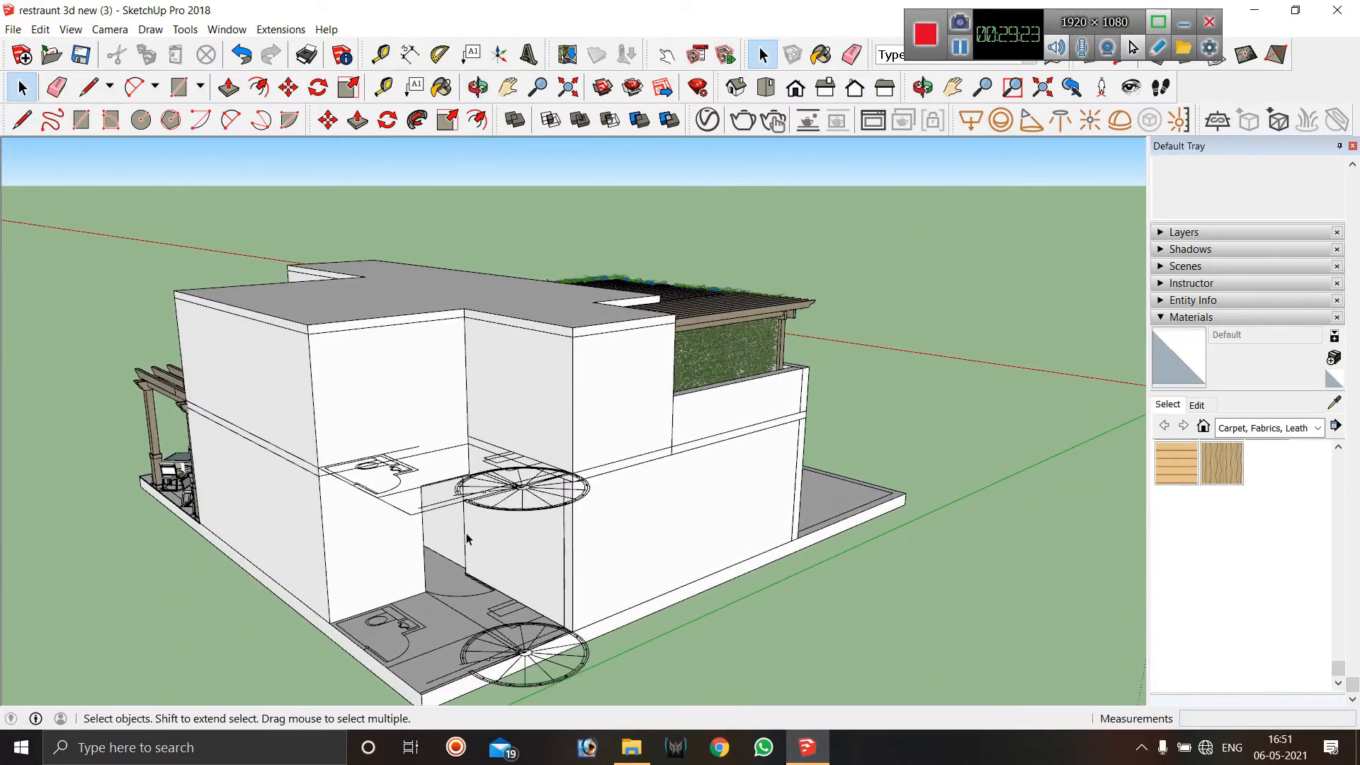
middle_drag(467, 539, 462, 423)
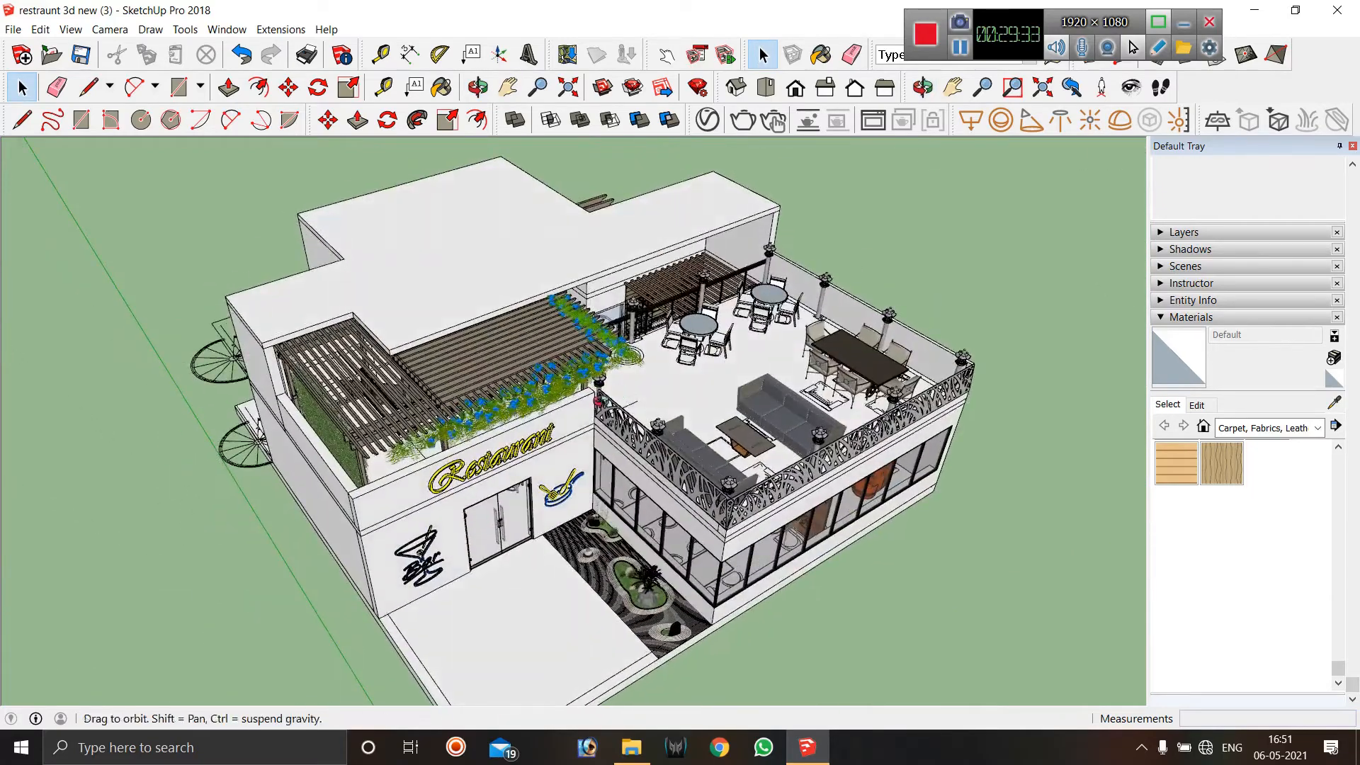
middle_drag(599, 398, 392, 425)
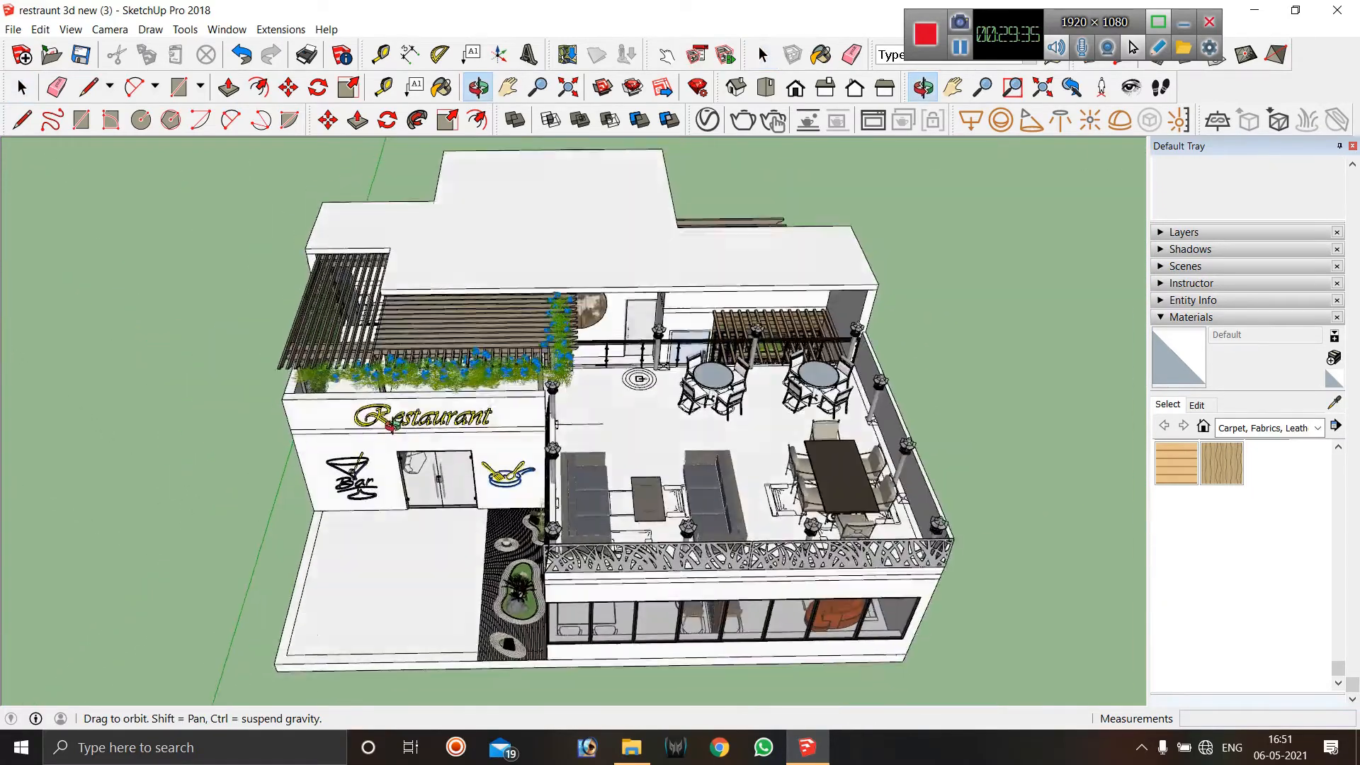
scroll(622, 323, up, 10)
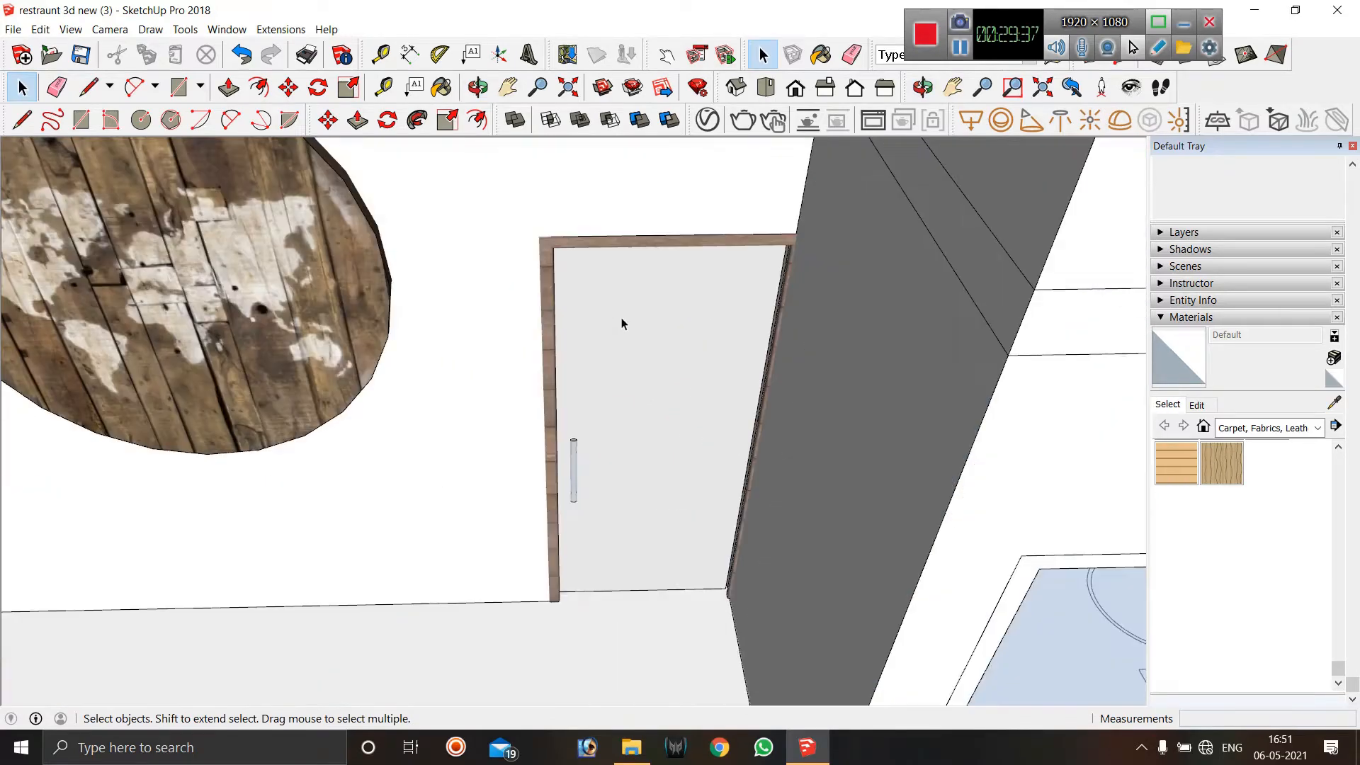
Shift the door beside the world map slightly along the red axis toward the map.
key(m)
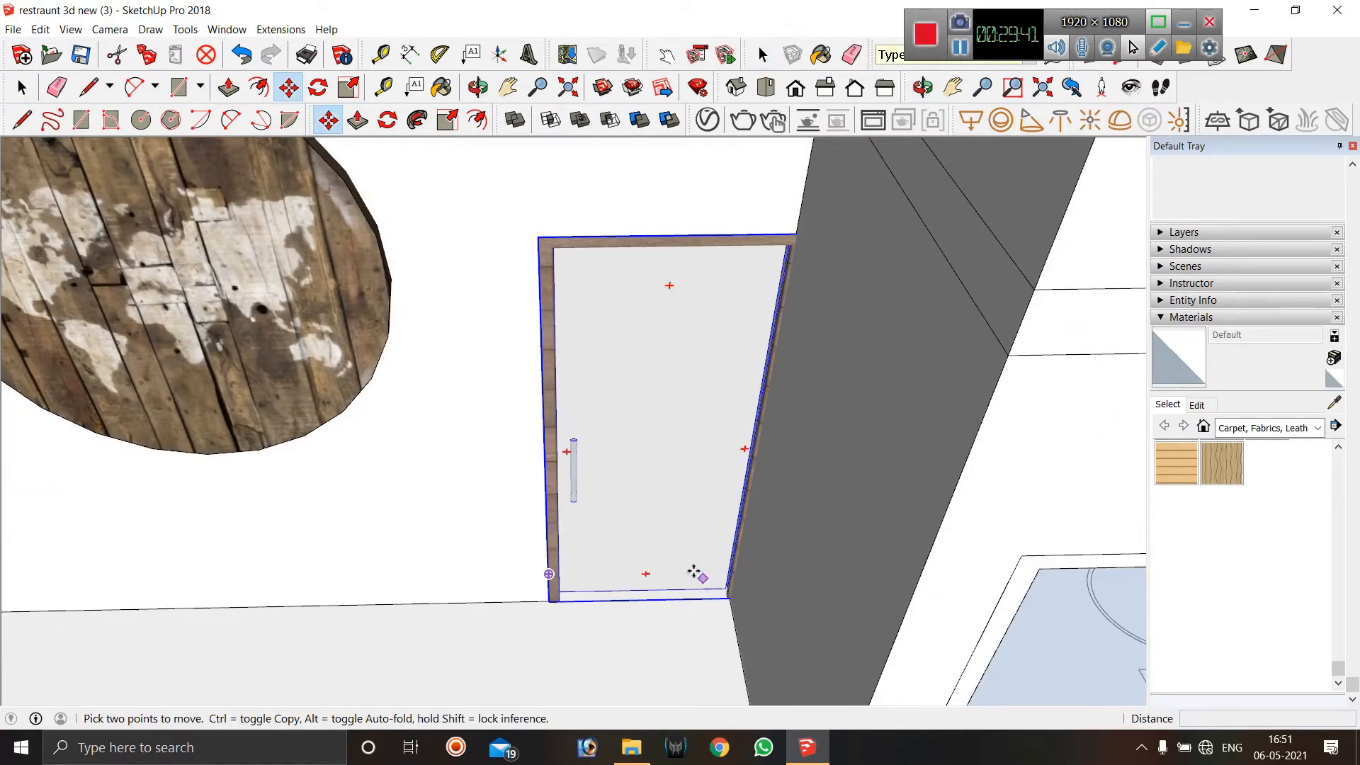
scroll(541, 251, up, 3)
scroll(540, 251, up, 2)
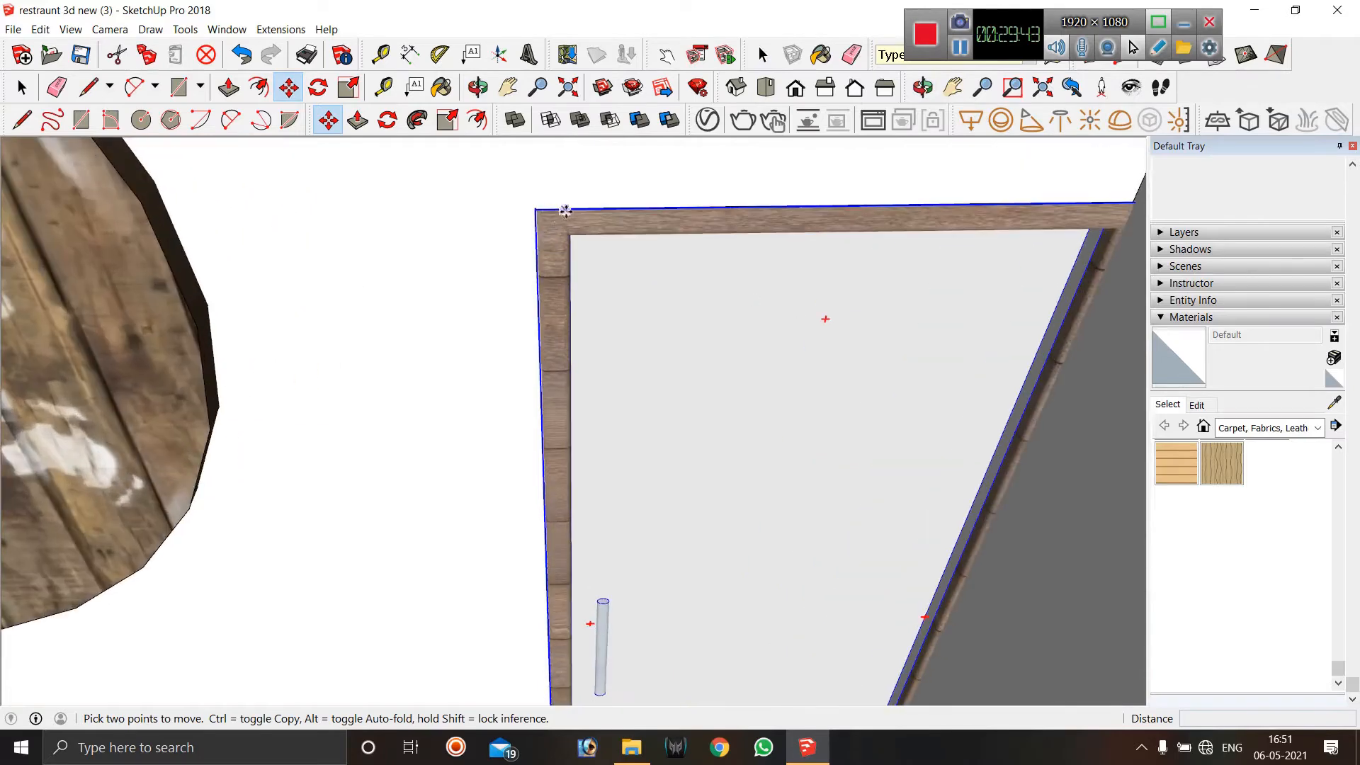
click(579, 207)
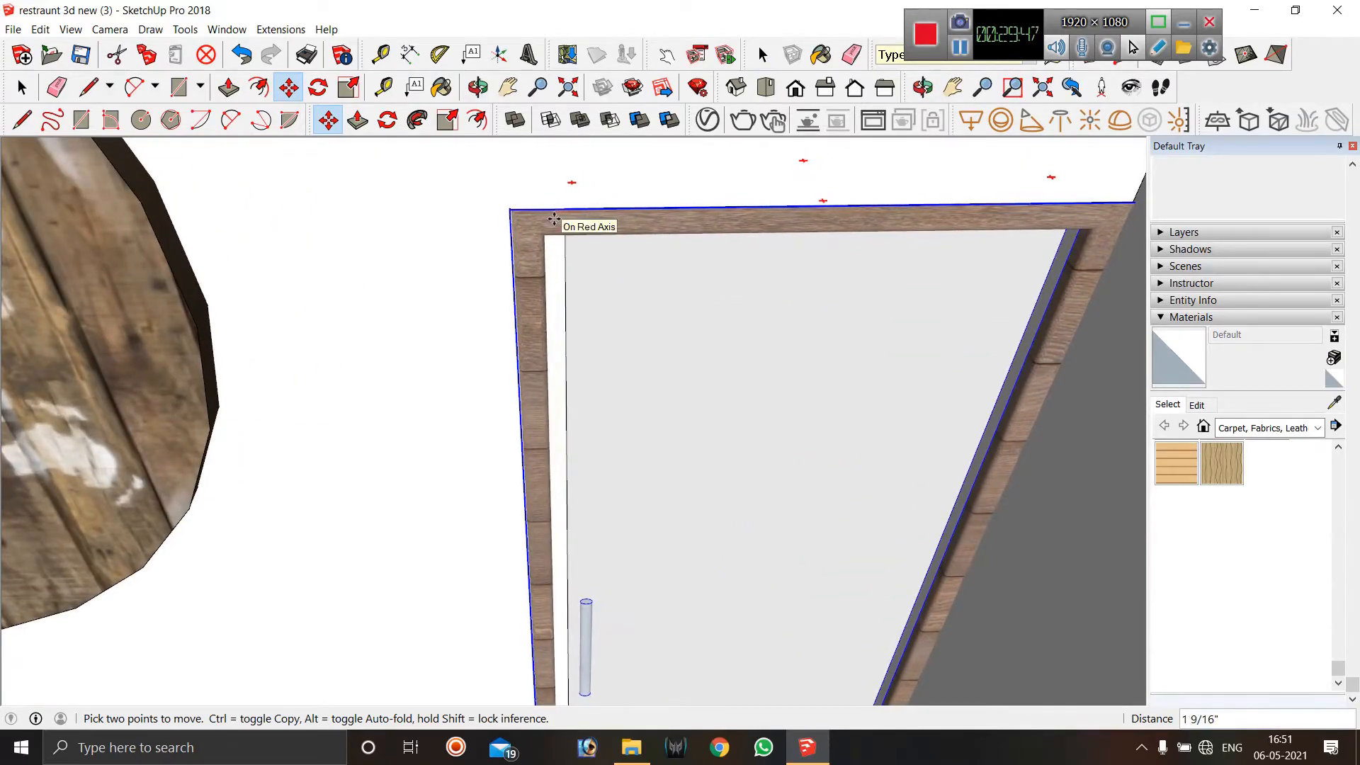
click(563, 219)
middle_drag(638, 283, 508, 280)
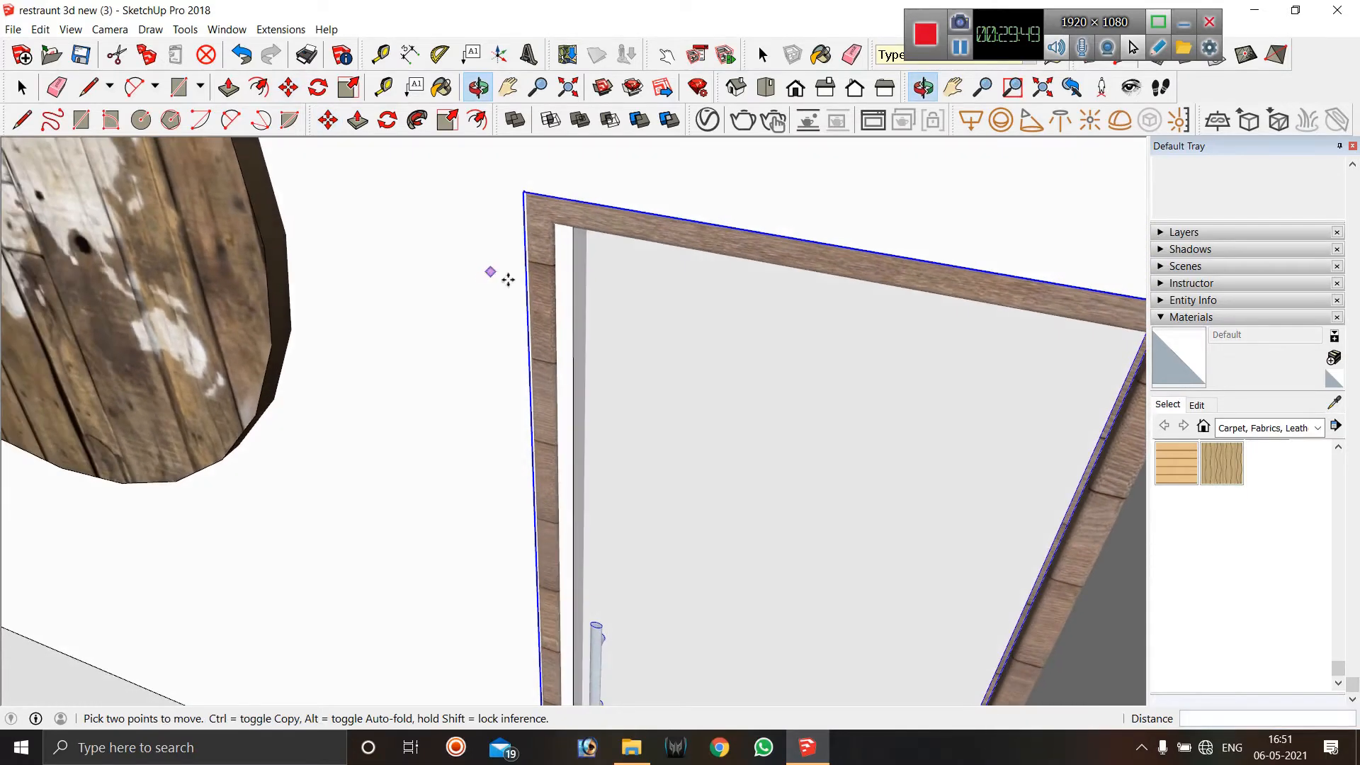
Edit the wall group and push the side face of the door opening about 1" toward the frame, then leave the group.
key(space)
click(465, 274)
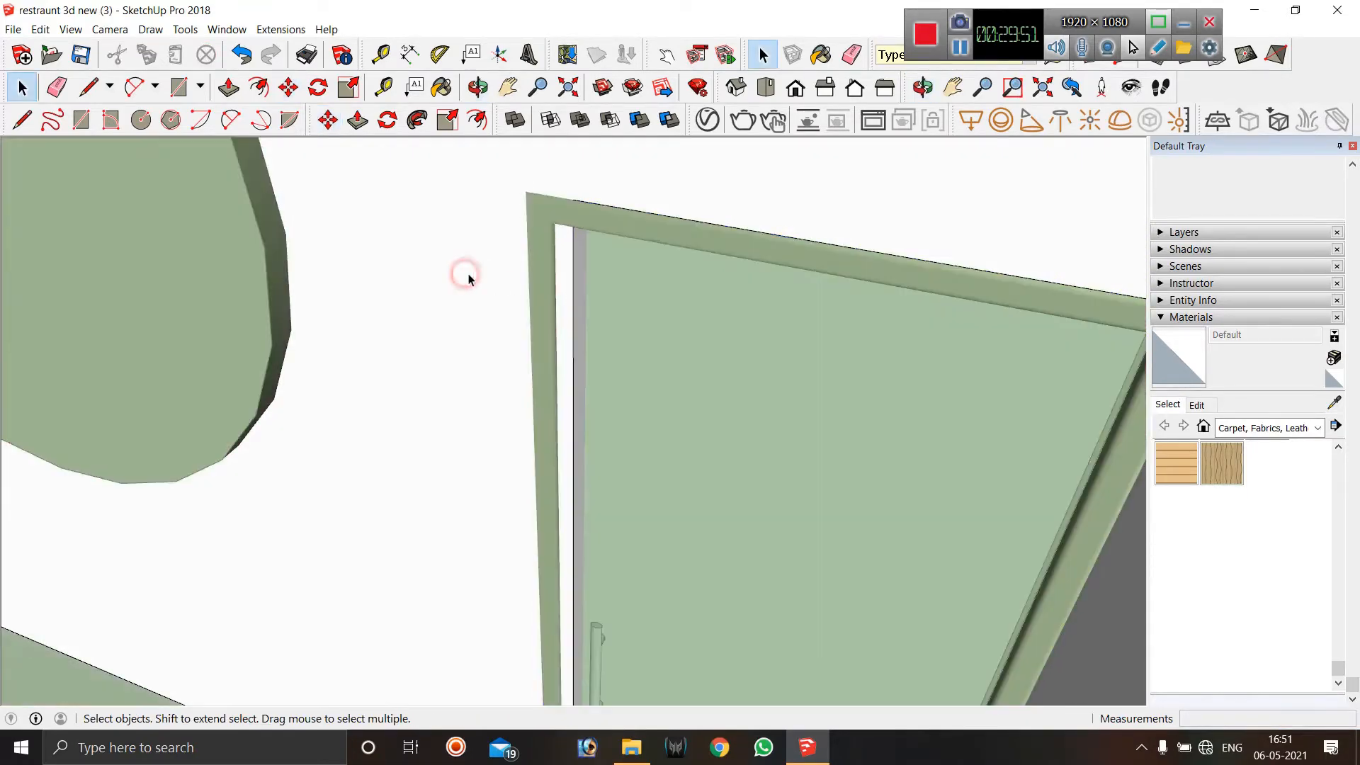
key(p)
click(566, 312)
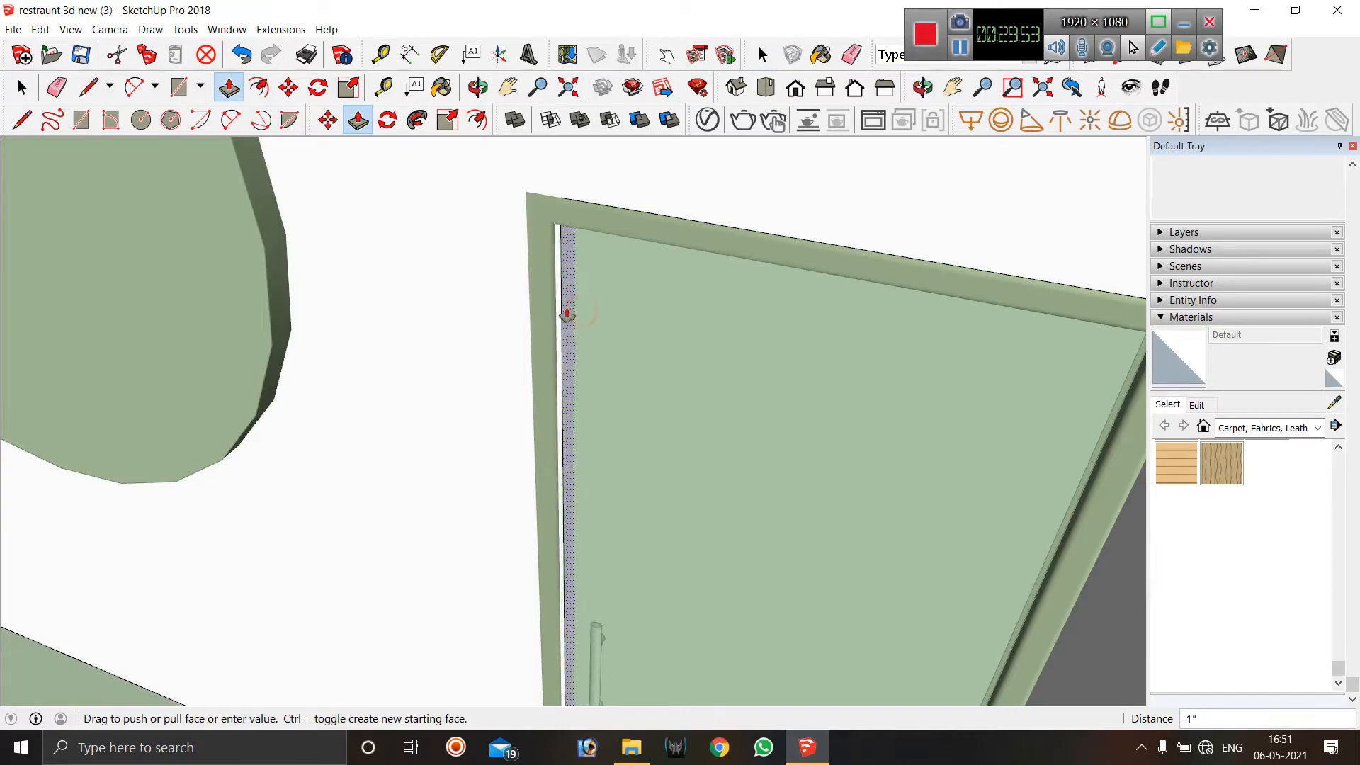
click(561, 313)
middle_drag(592, 316, 662, 231)
scroll(623, 304, down, 5)
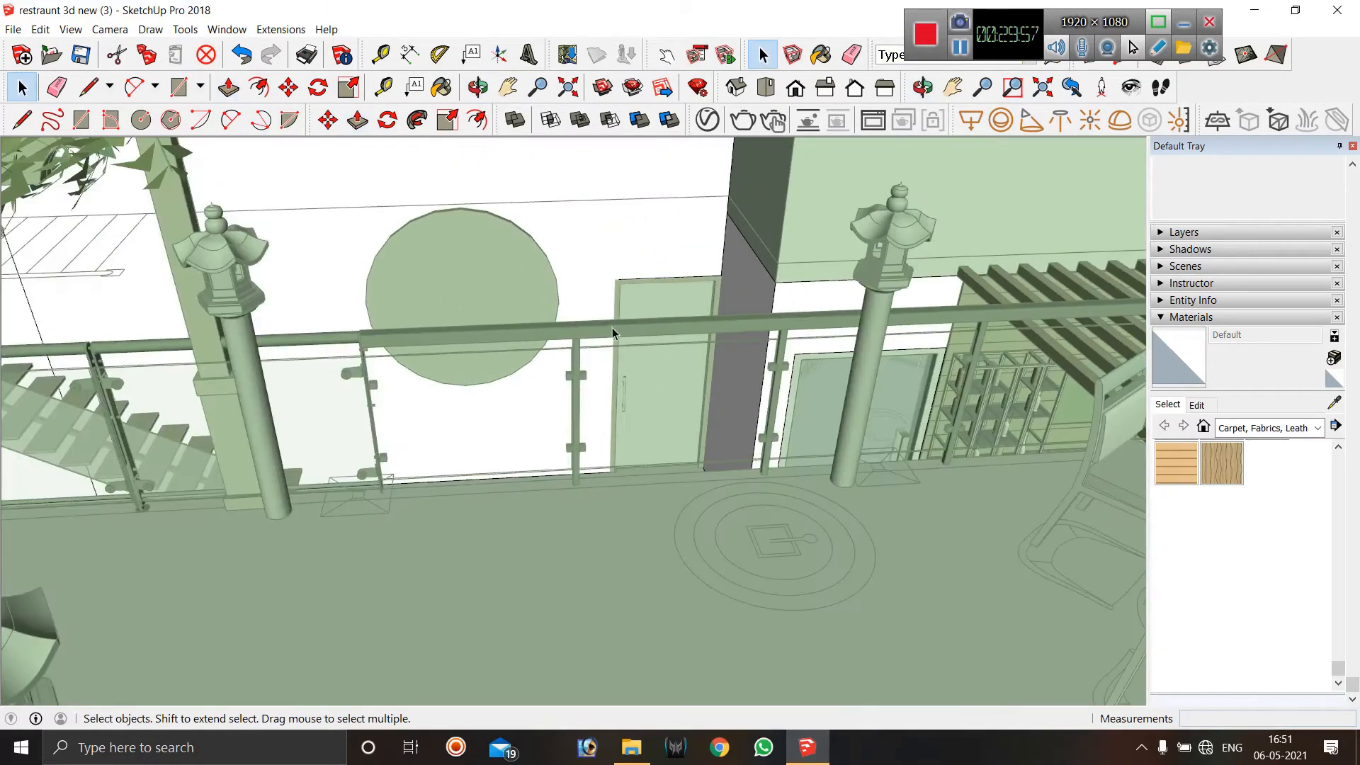
scroll(619, 359, down, 10)
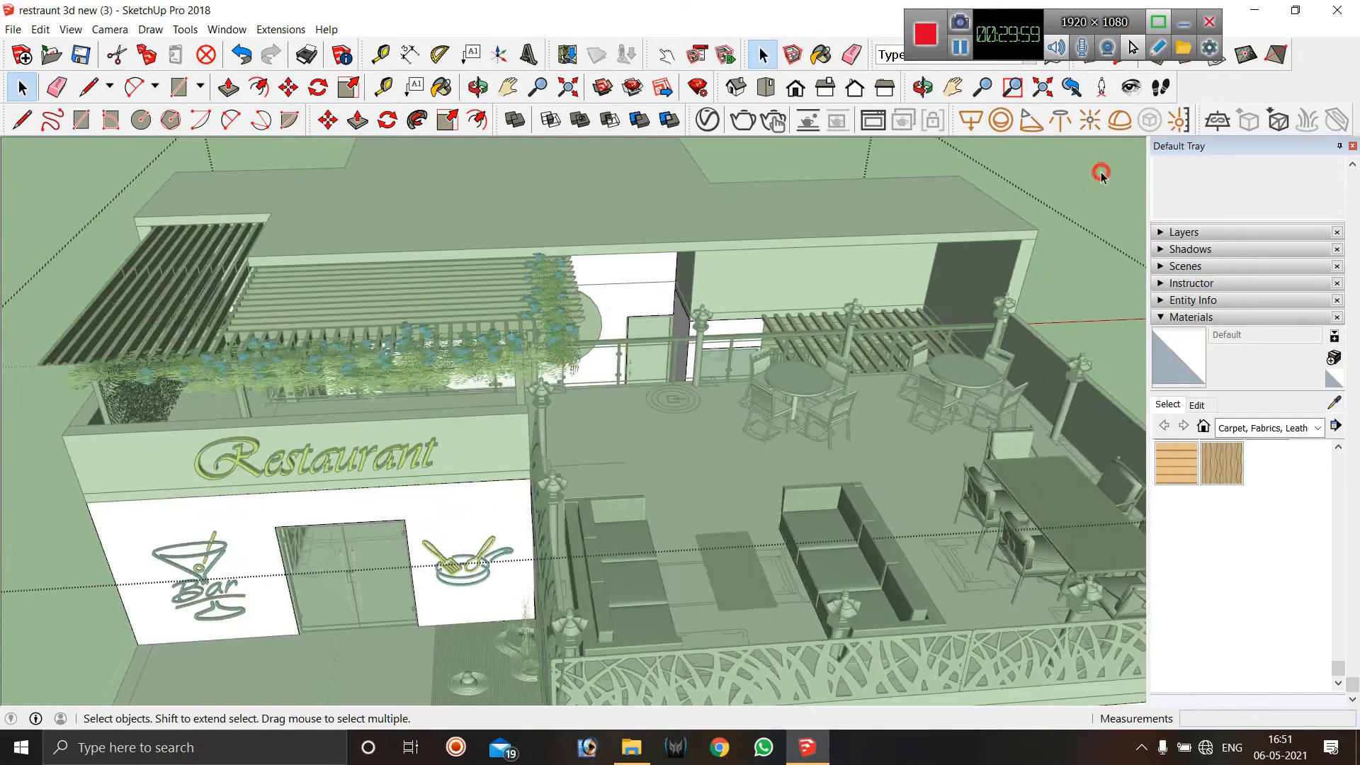
click(1100, 173)
Copy the door beside the world map by its lower corner to the open ground outside the rear of the building, 29' 5 13/16" away.
scroll(653, 327, up, 8)
click(619, 336)
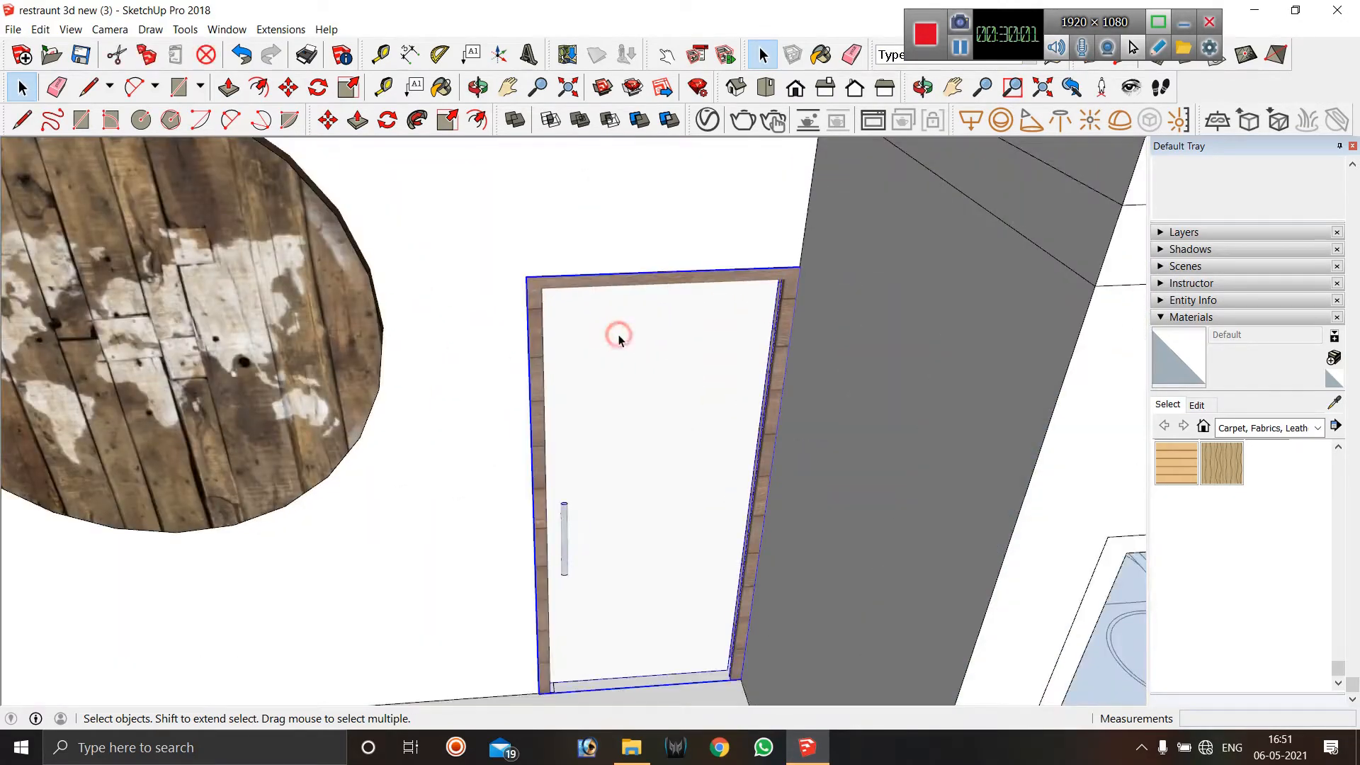
key(m)
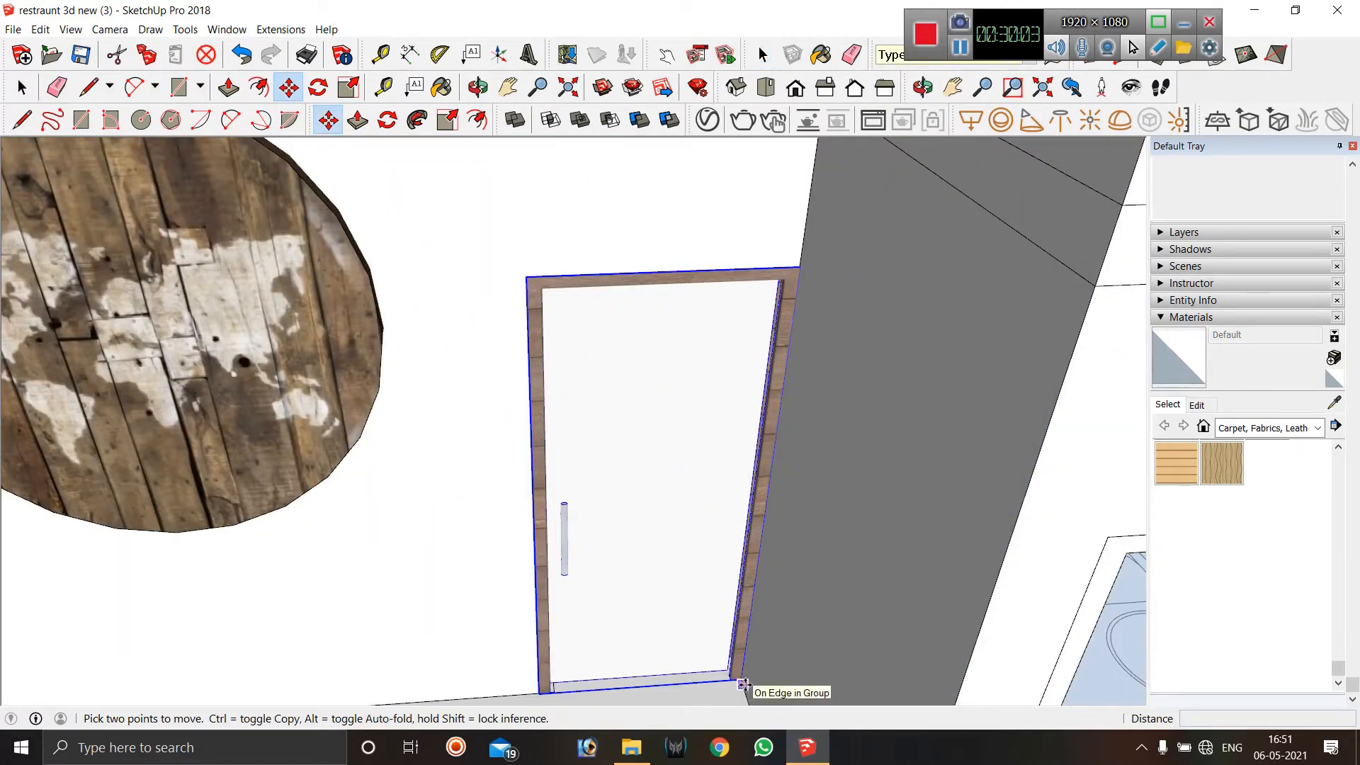
click(737, 675)
scroll(730, 556, down, 5)
key(ctrl)
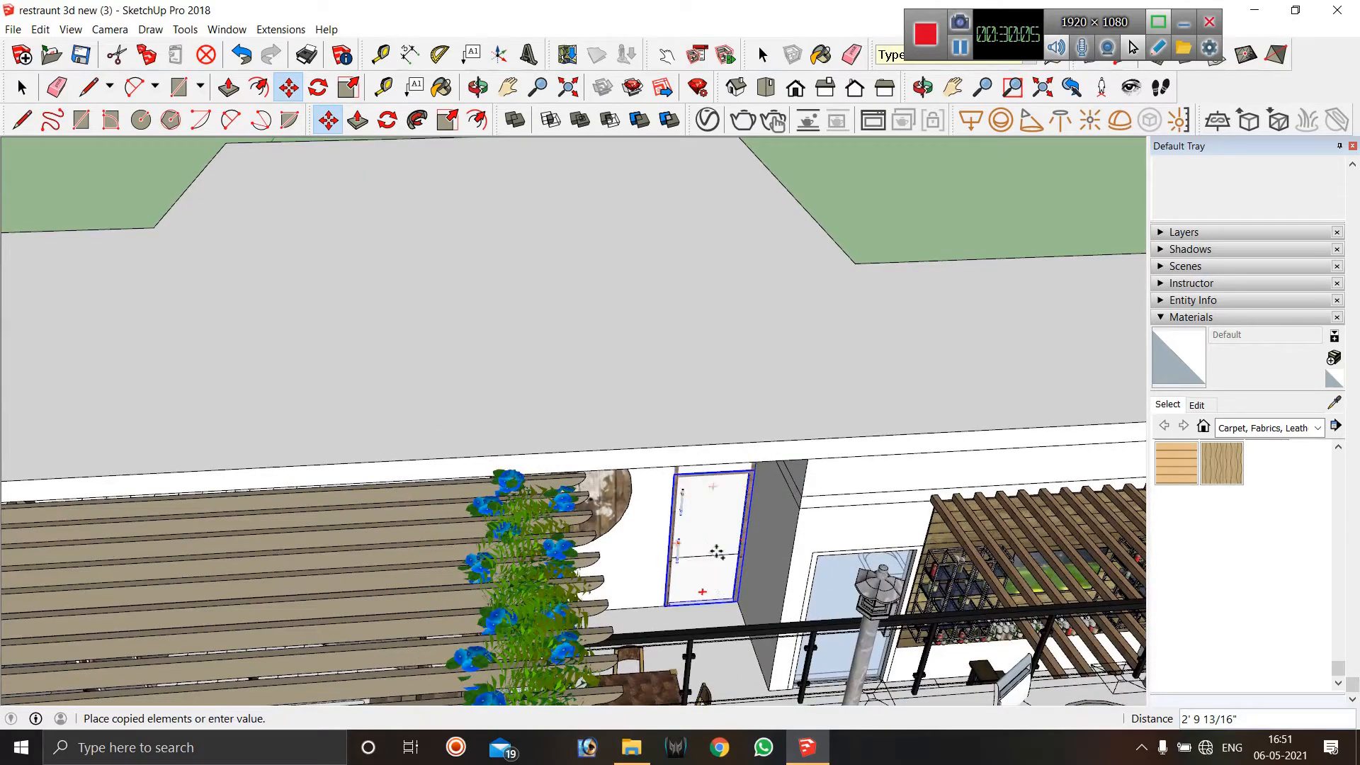
scroll(667, 521, down, 6)
middle_drag(403, 489, 671, 521)
scroll(707, 488, down, 3)
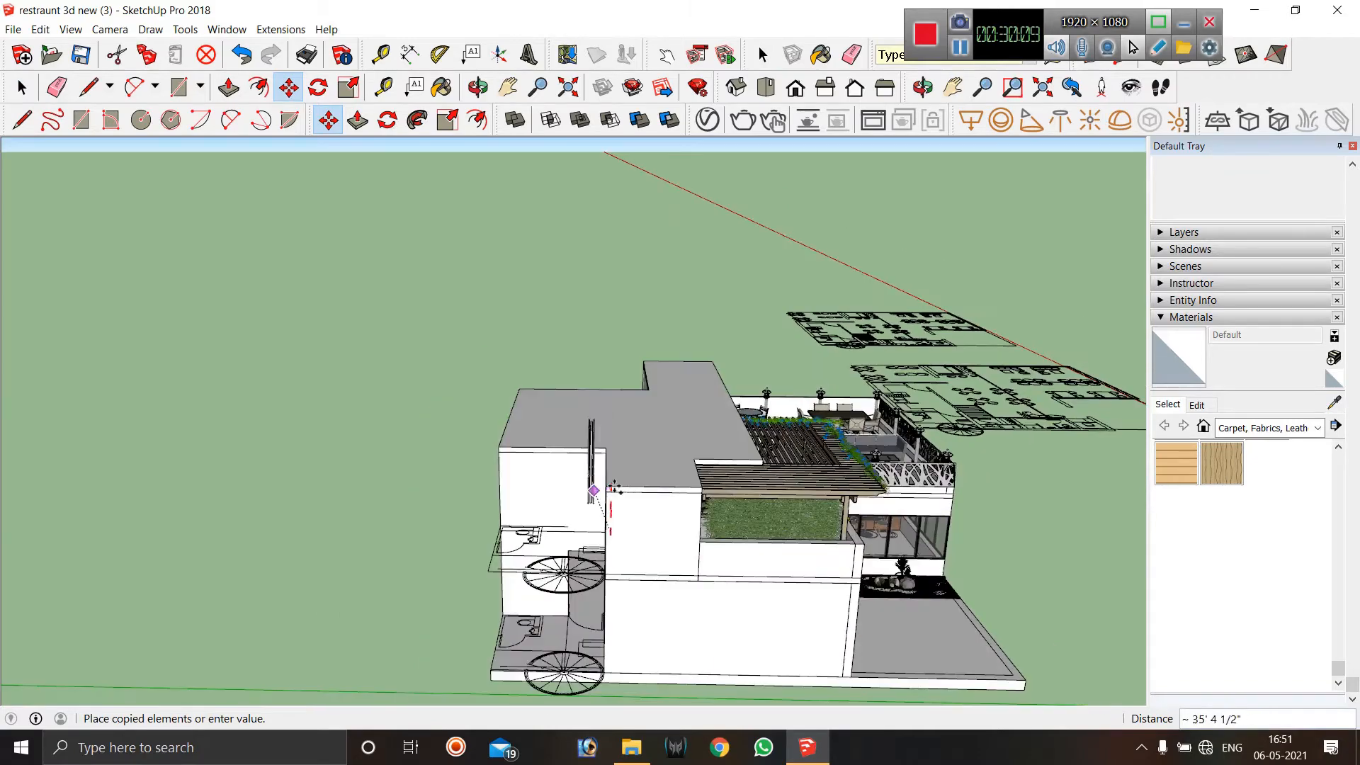
scroll(513, 577, up, 3)
scroll(572, 575, up, 5)
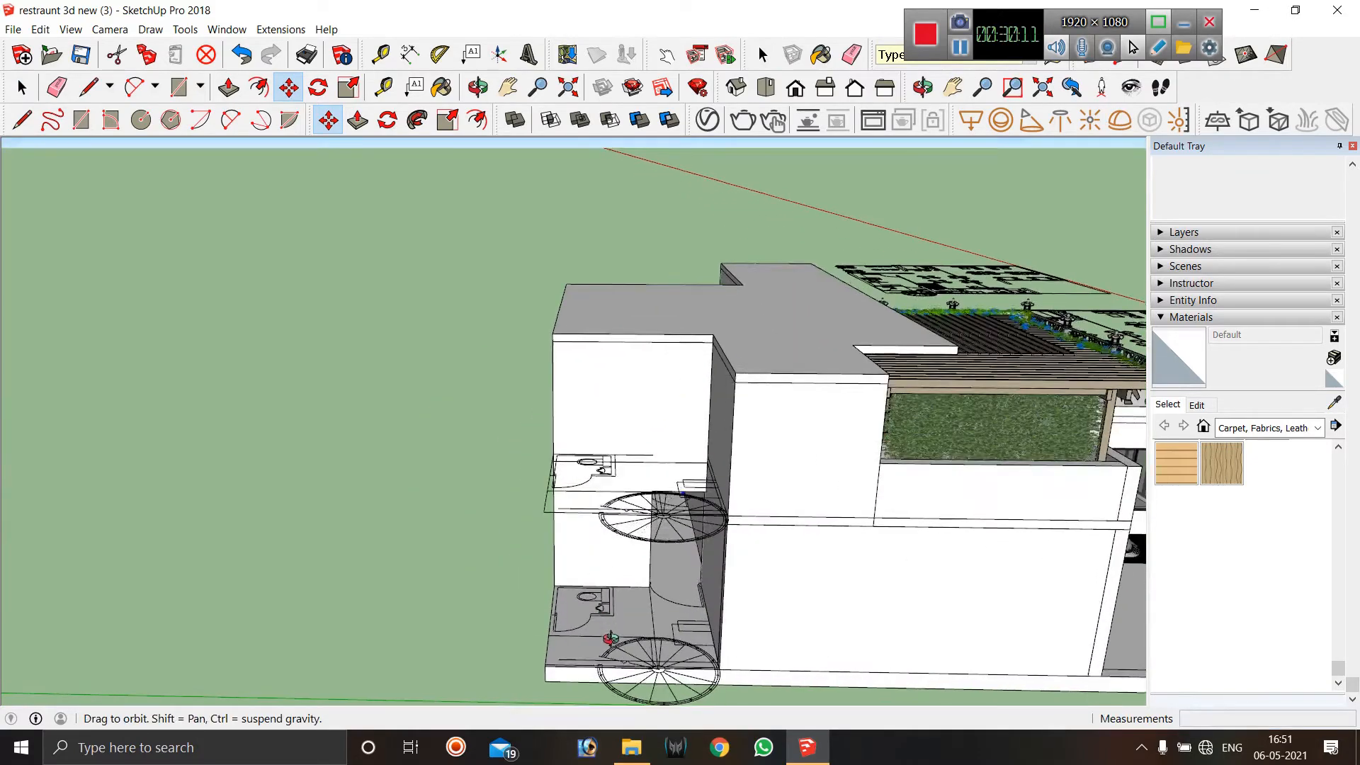
scroll(661, 623, down, 2)
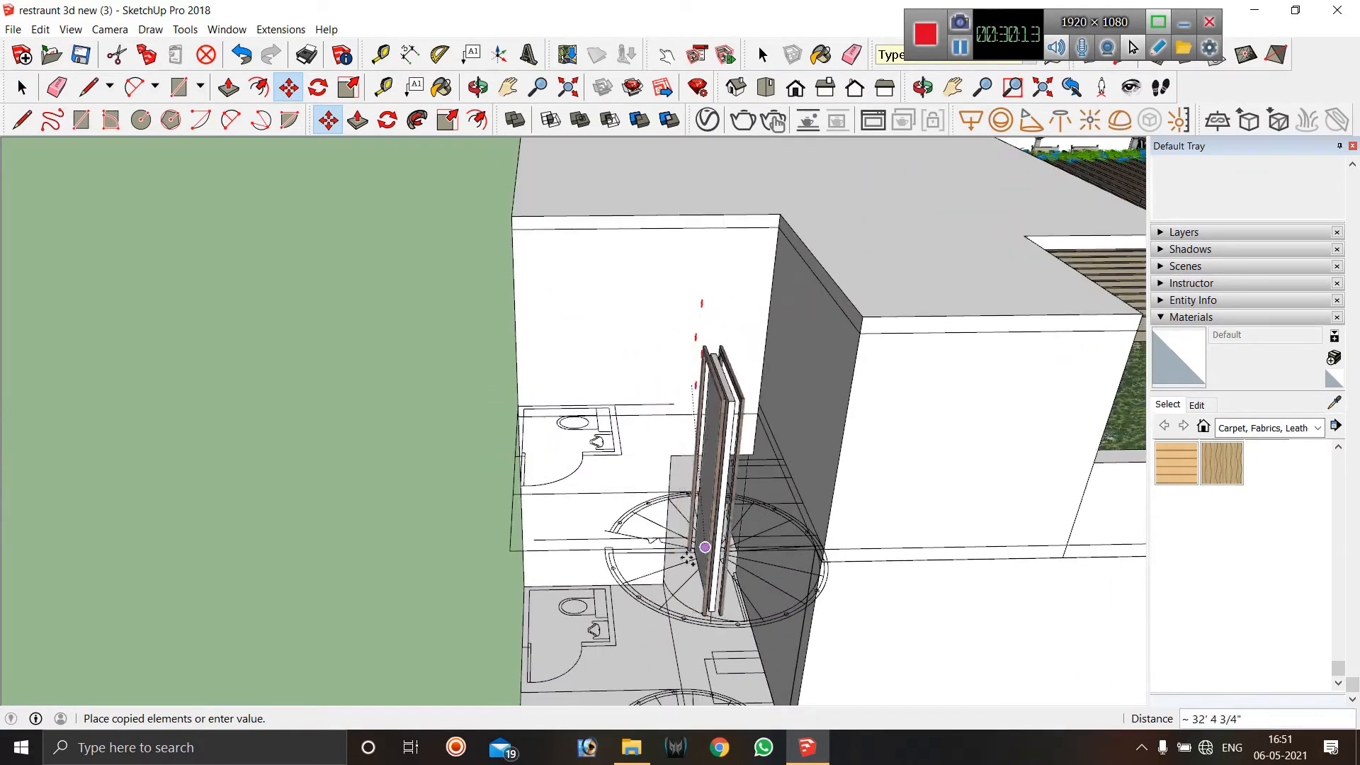
scroll(531, 607, down, 3)
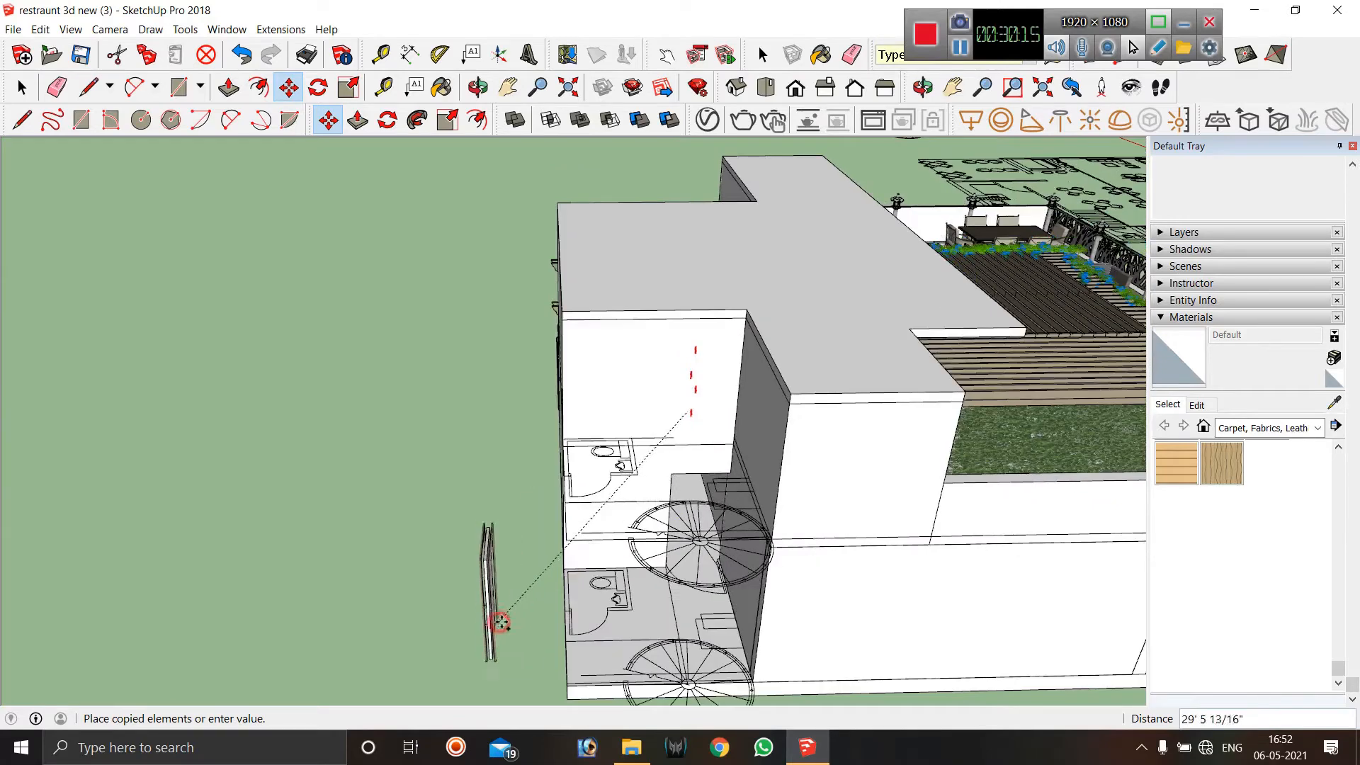
click(490, 627)
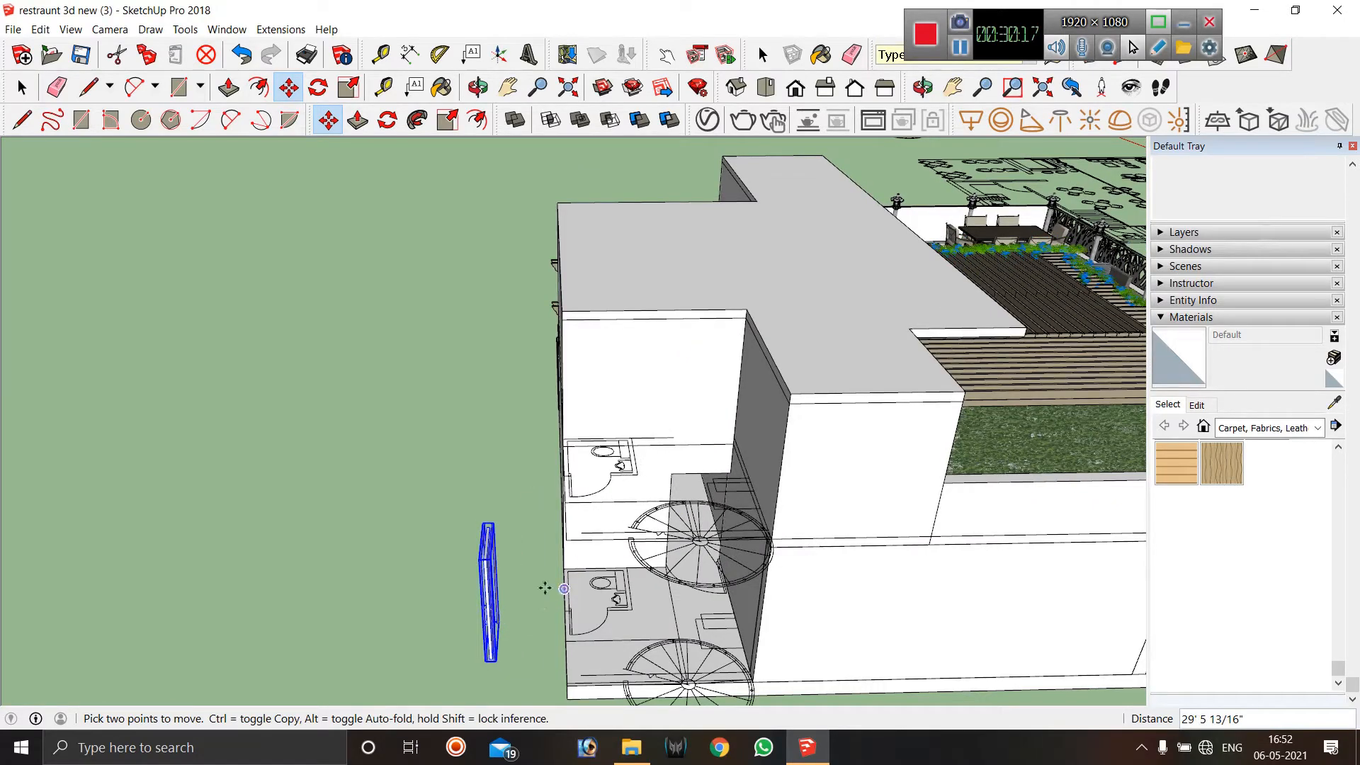
Rotate the copied door 90 degrees about the vertical axis on the ground outside the building.
key(r)
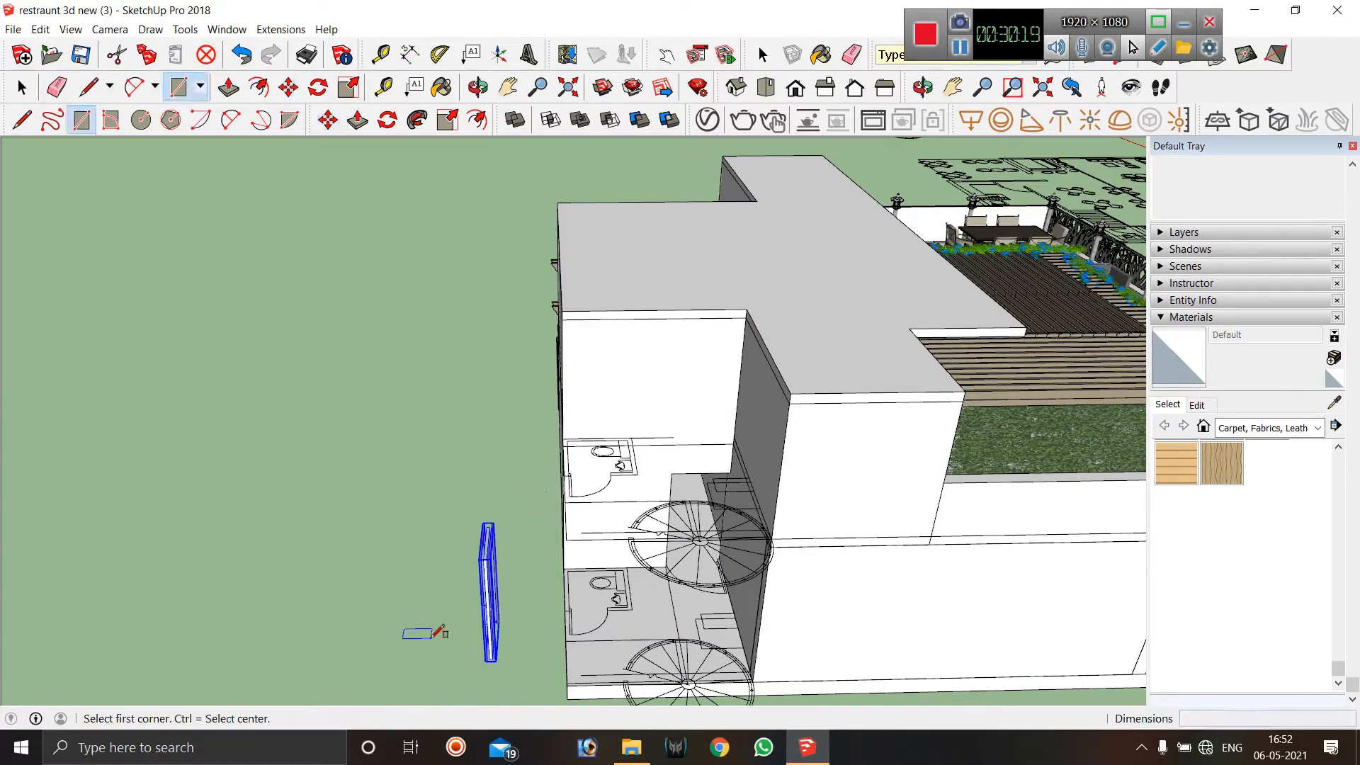
click(388, 120)
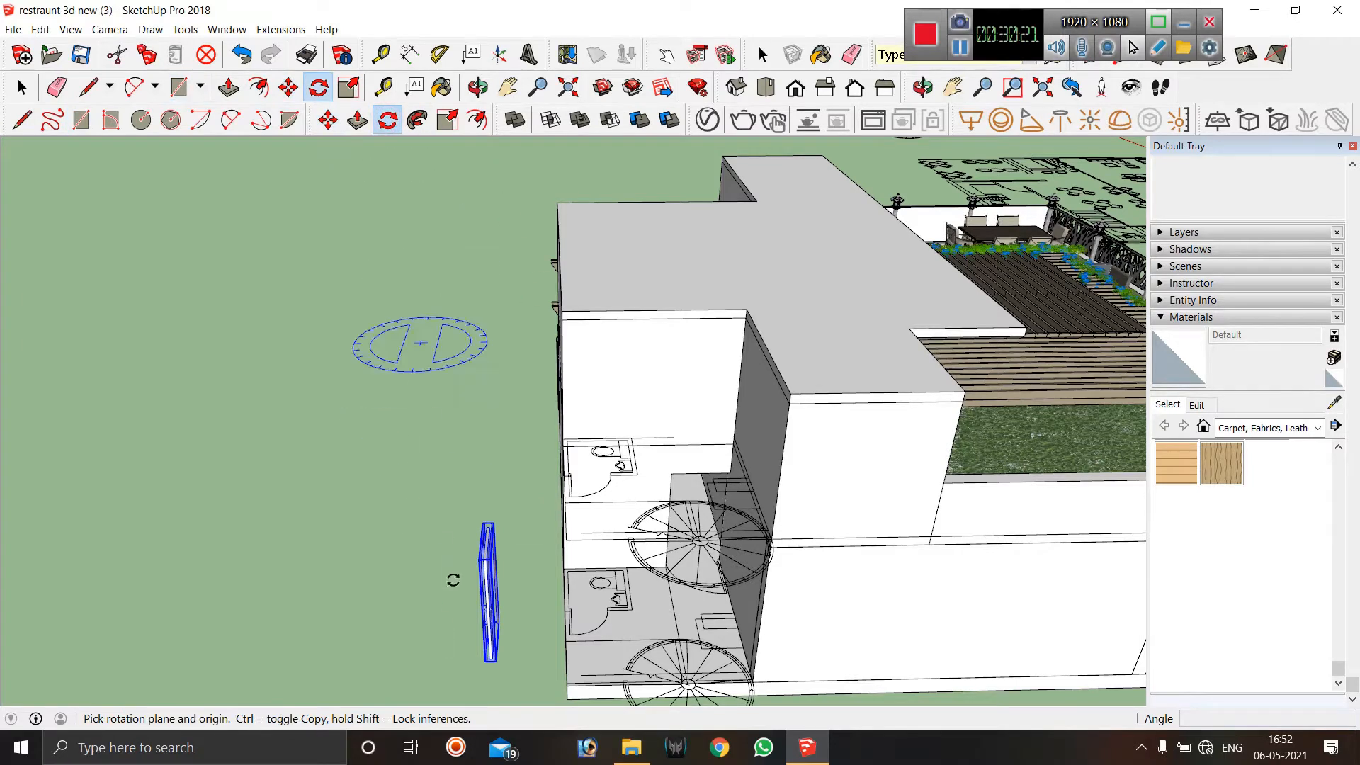
click(458, 648)
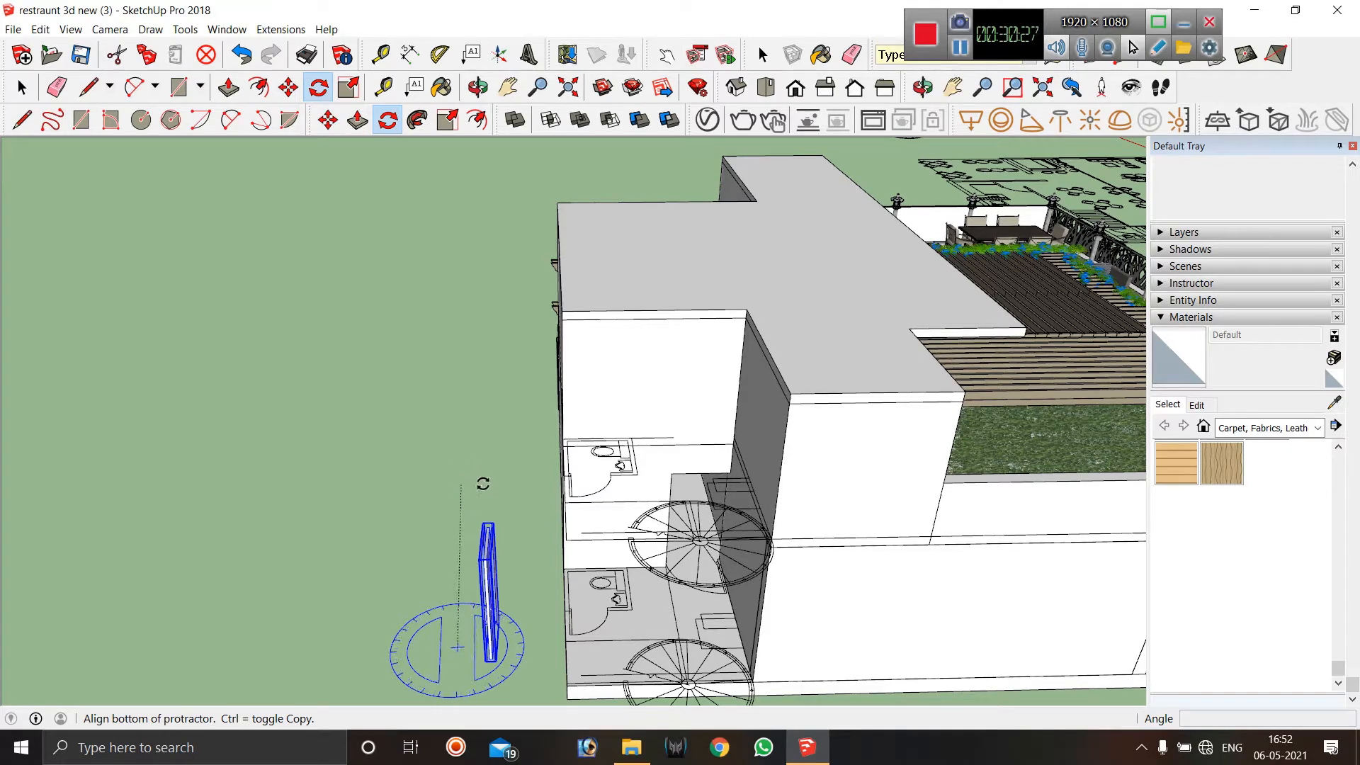
click(477, 486)
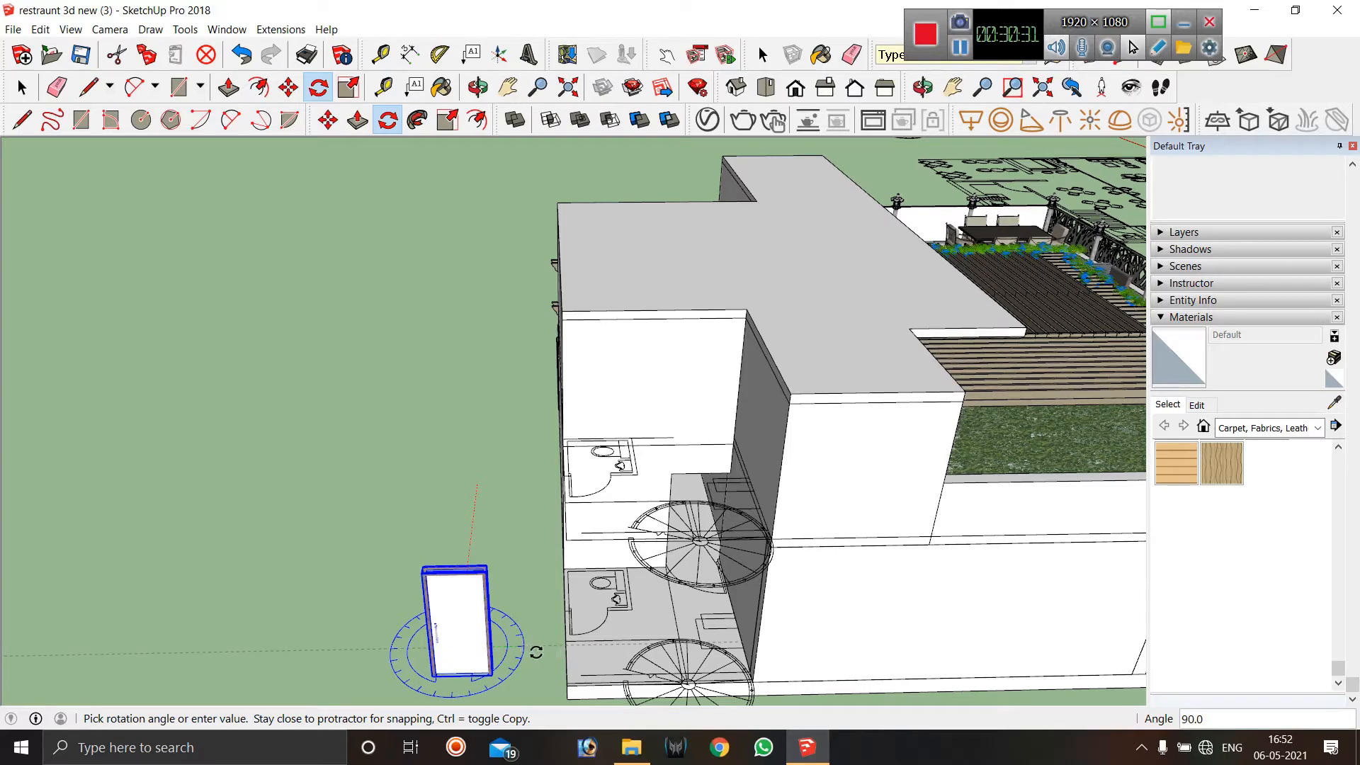
click(545, 650)
Move the rotated door by its lower frame corner about 16' 5 7/8" into the ground-floor rear doorway beside the spiral stair.
key(m)
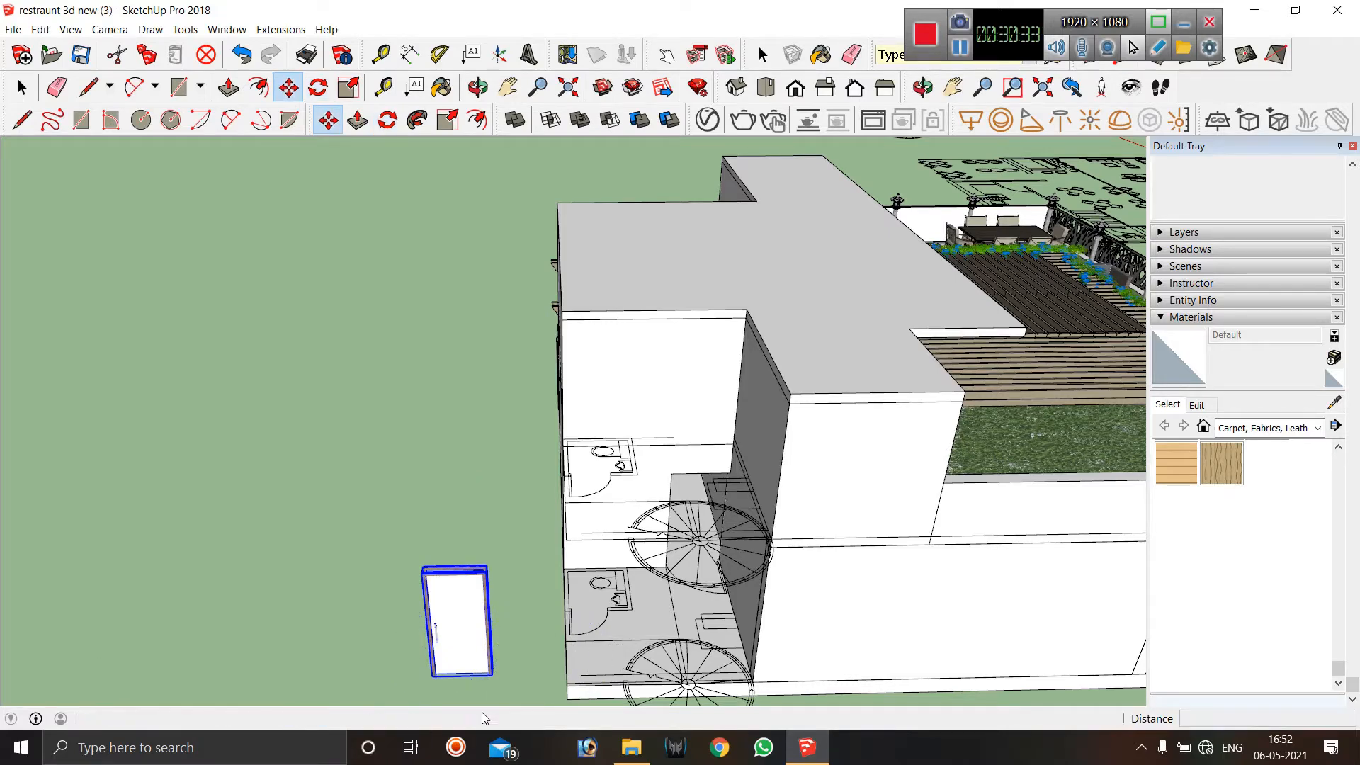
scroll(535, 666, up, 10)
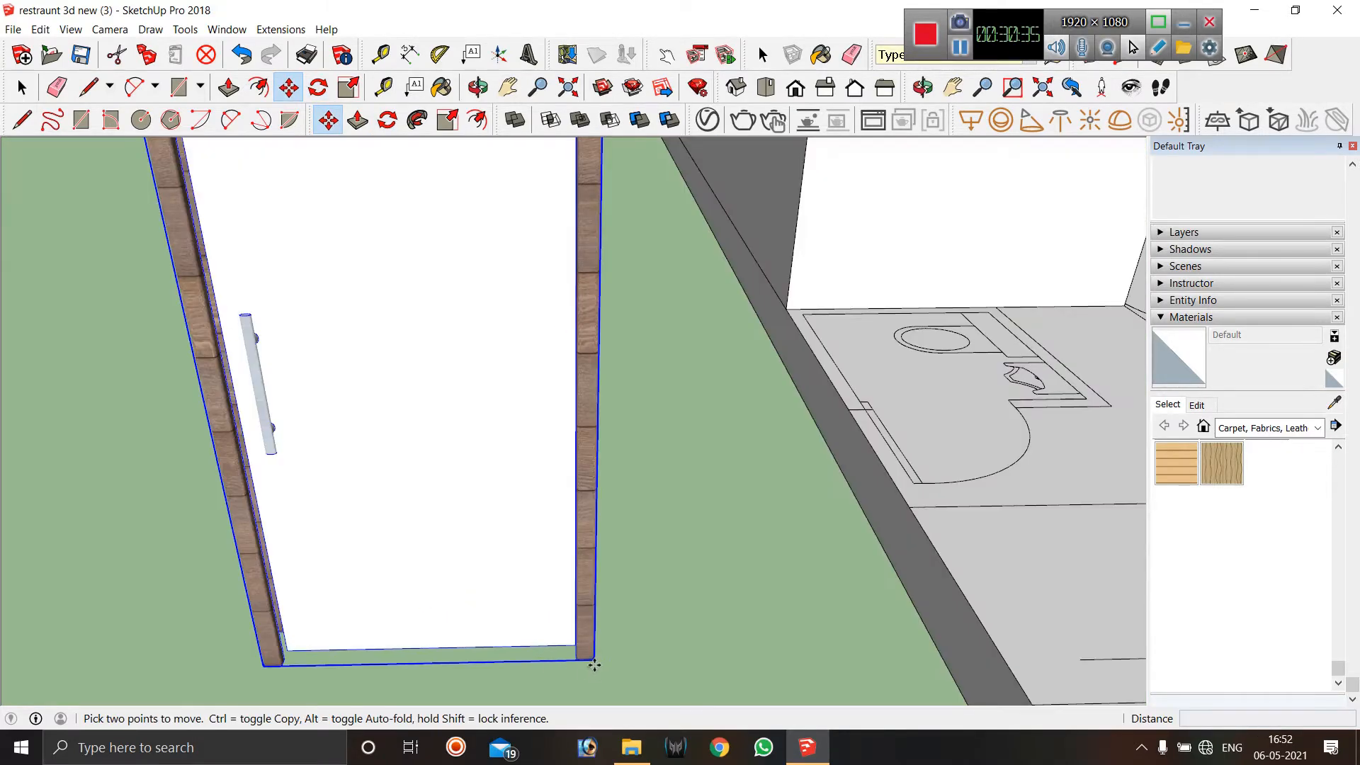
click(593, 663)
scroll(594, 664, down, 5)
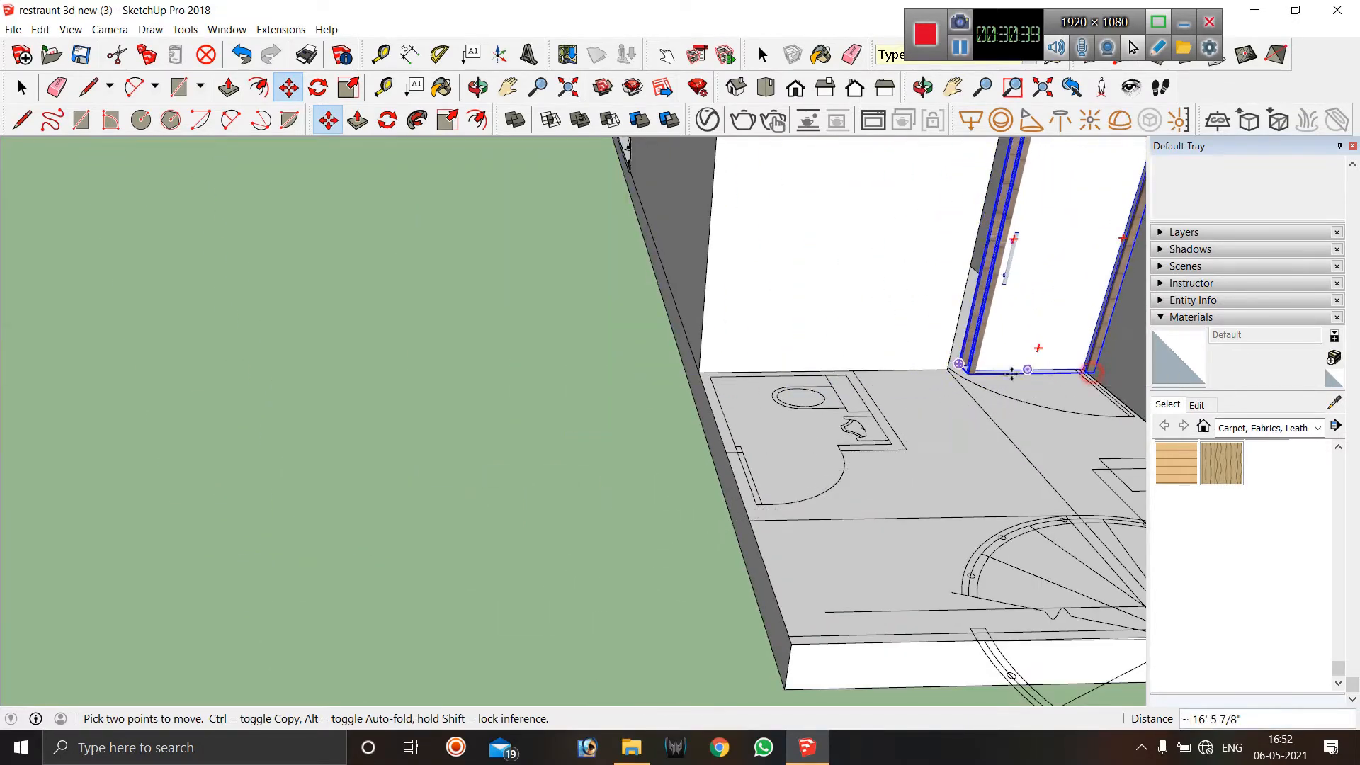
Move the rear door by the lower corner of its handle-side frame closer to the adjoining wall corner of the doorway.
middle_drag(998, 382, 852, 422)
scroll(907, 460, up, 3)
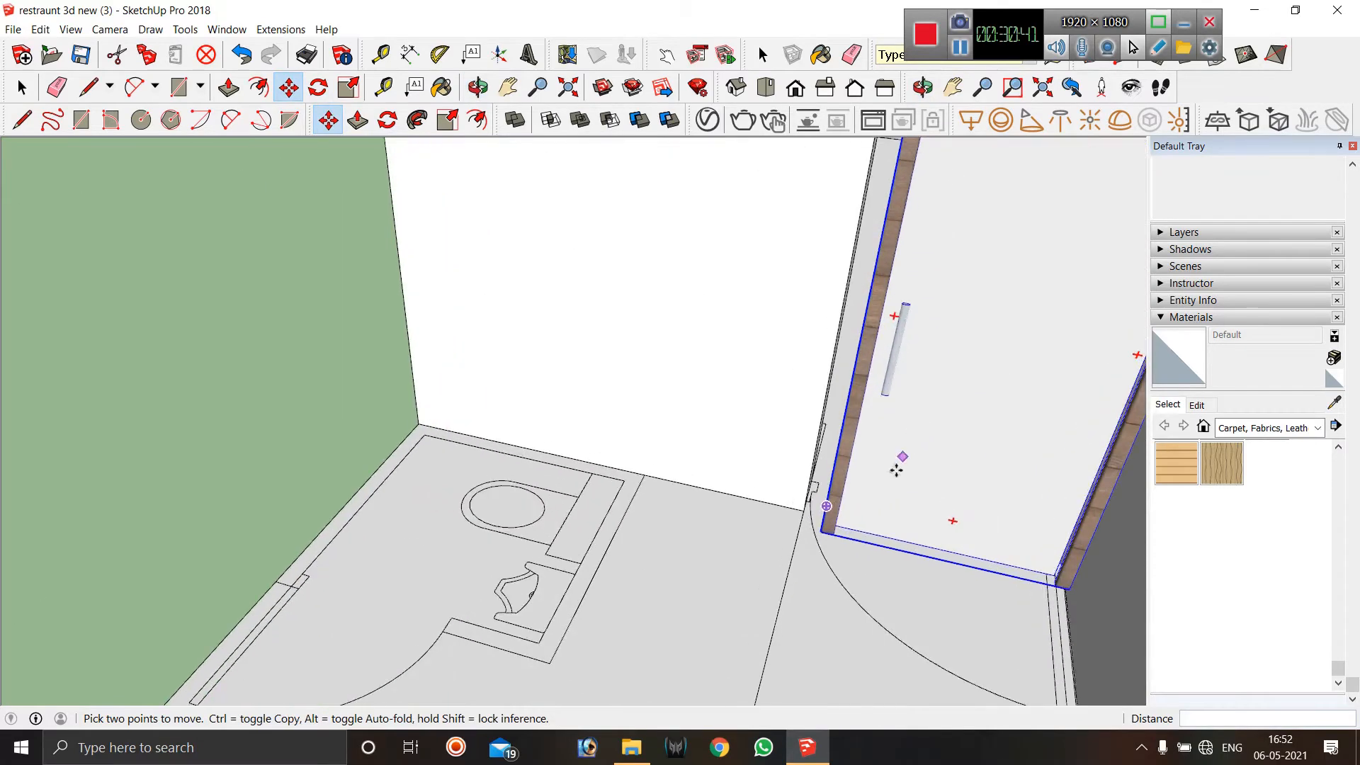
scroll(826, 562, down, 2)
middle_drag(819, 555, 809, 504)
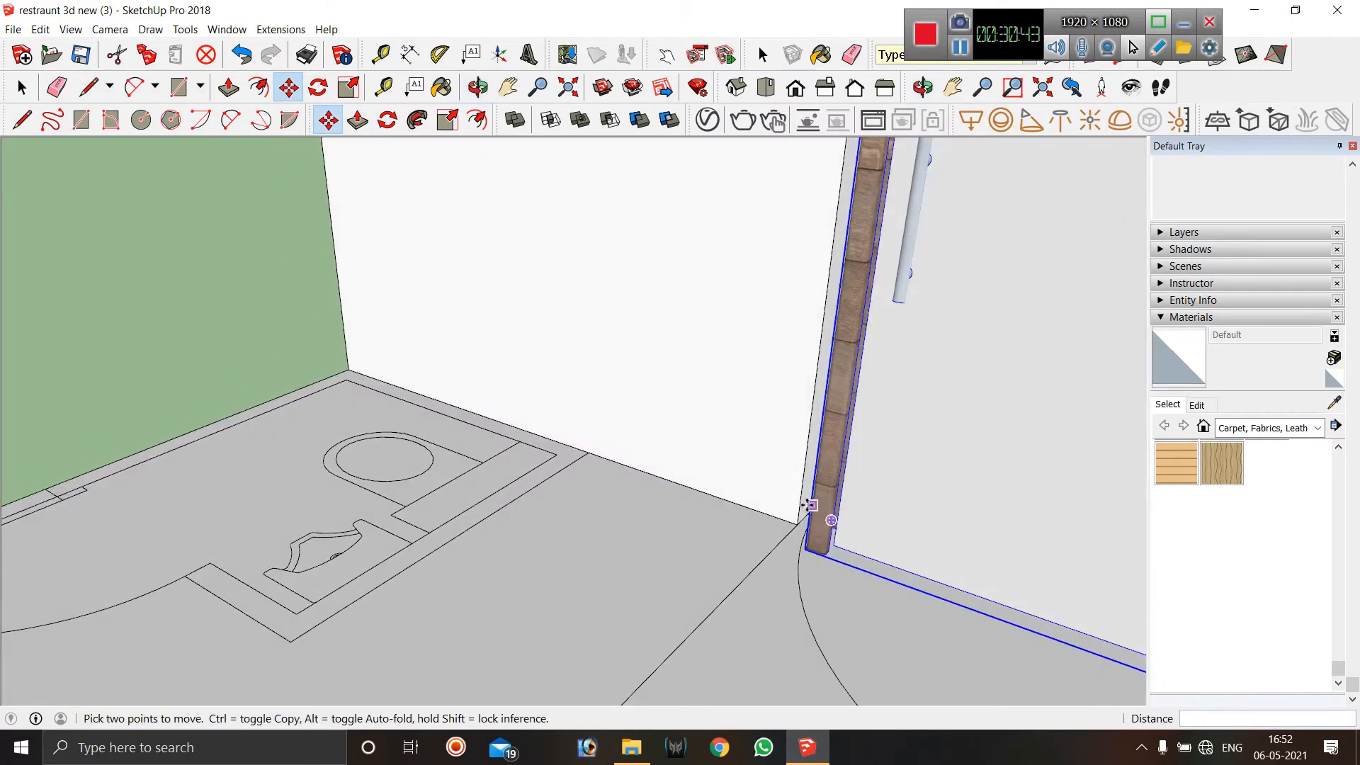
scroll(810, 505, up, 2)
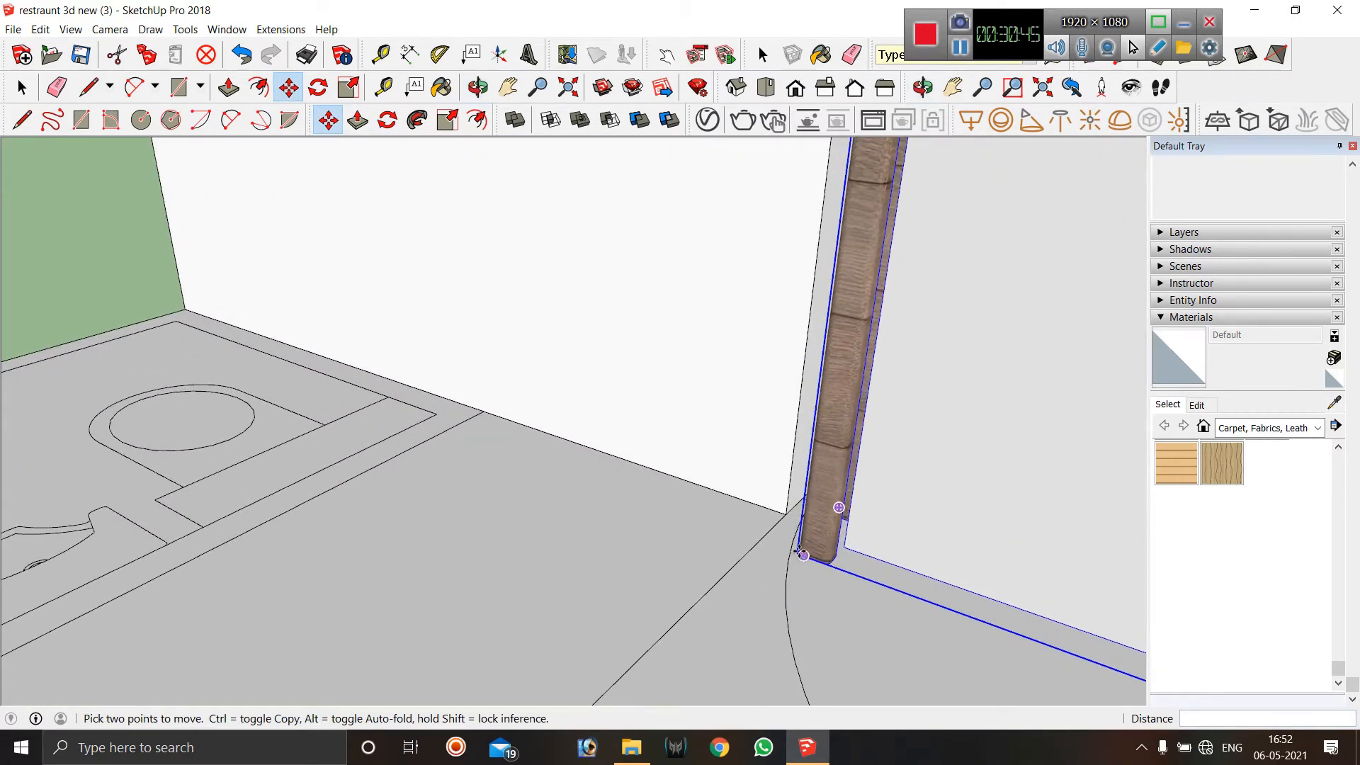
click(805, 555)
scroll(780, 510, up, 4)
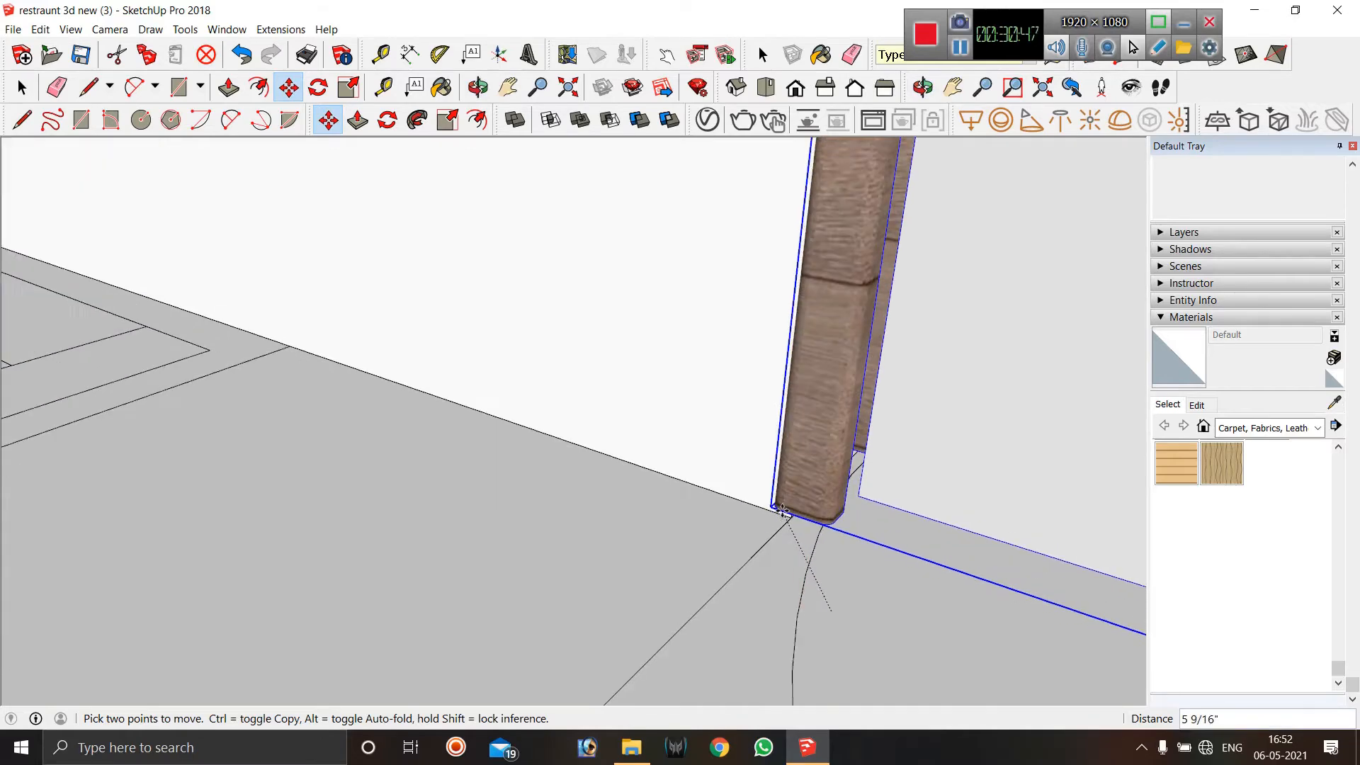
middle_drag(800, 520, 981, 643)
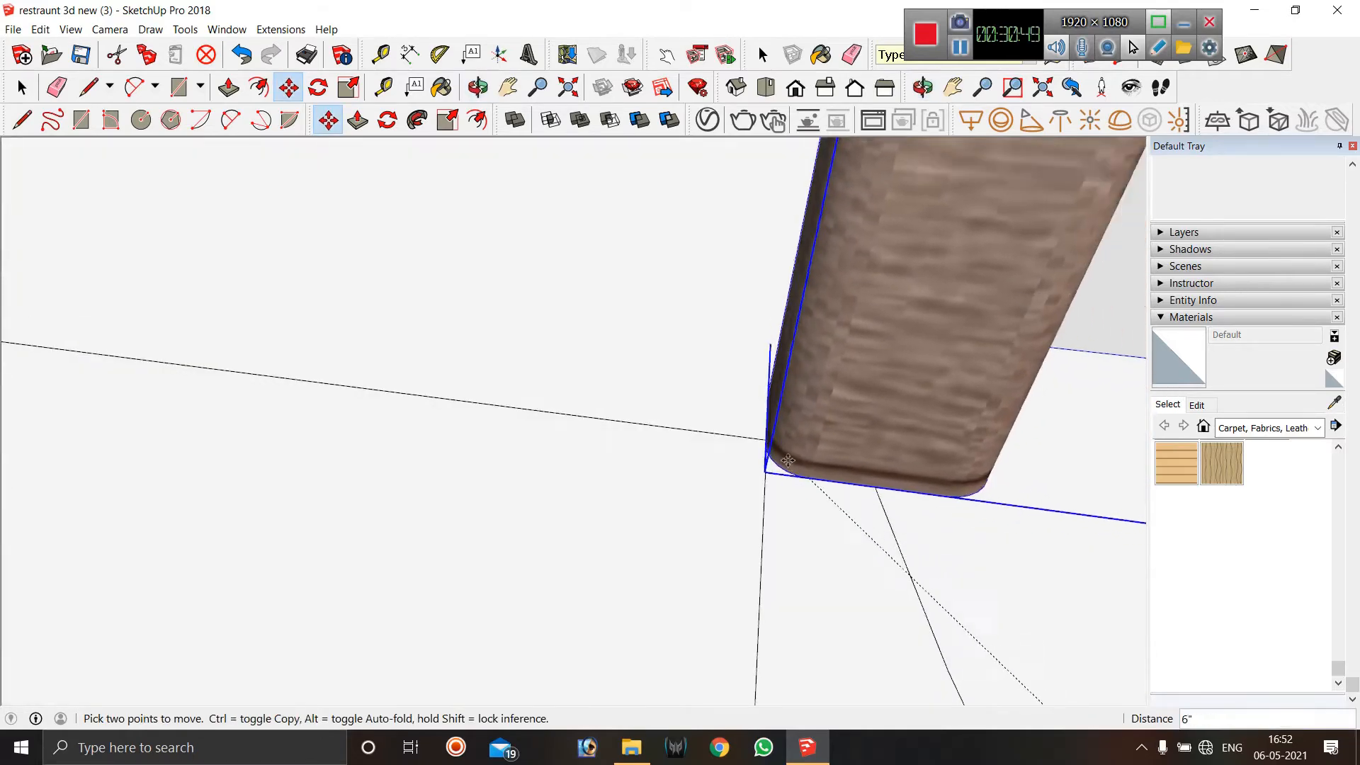
middle_drag(785, 452, 836, 371)
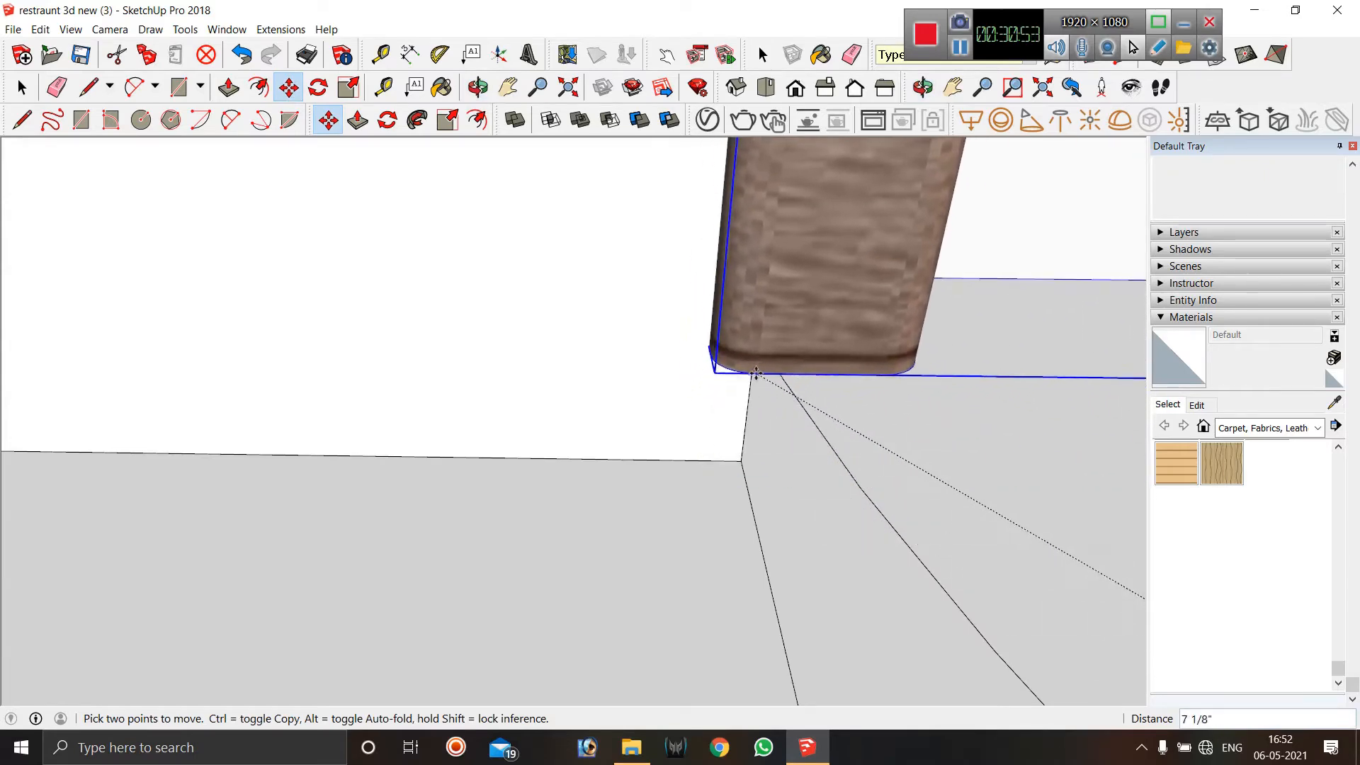
click(797, 427)
Move the rear door 1 1/16" so the lower corner of its frame meets the wall corner.
middle_drag(797, 427, 652, 568)
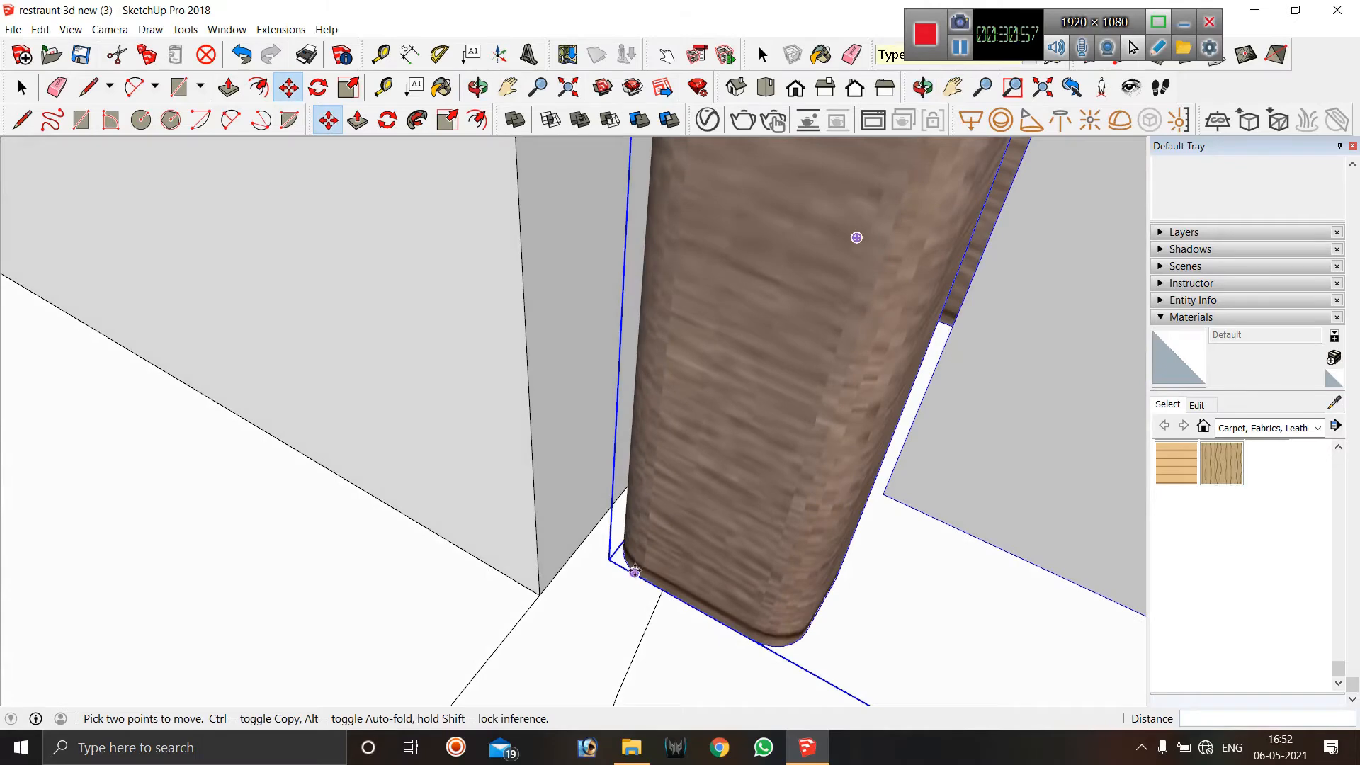
click(635, 571)
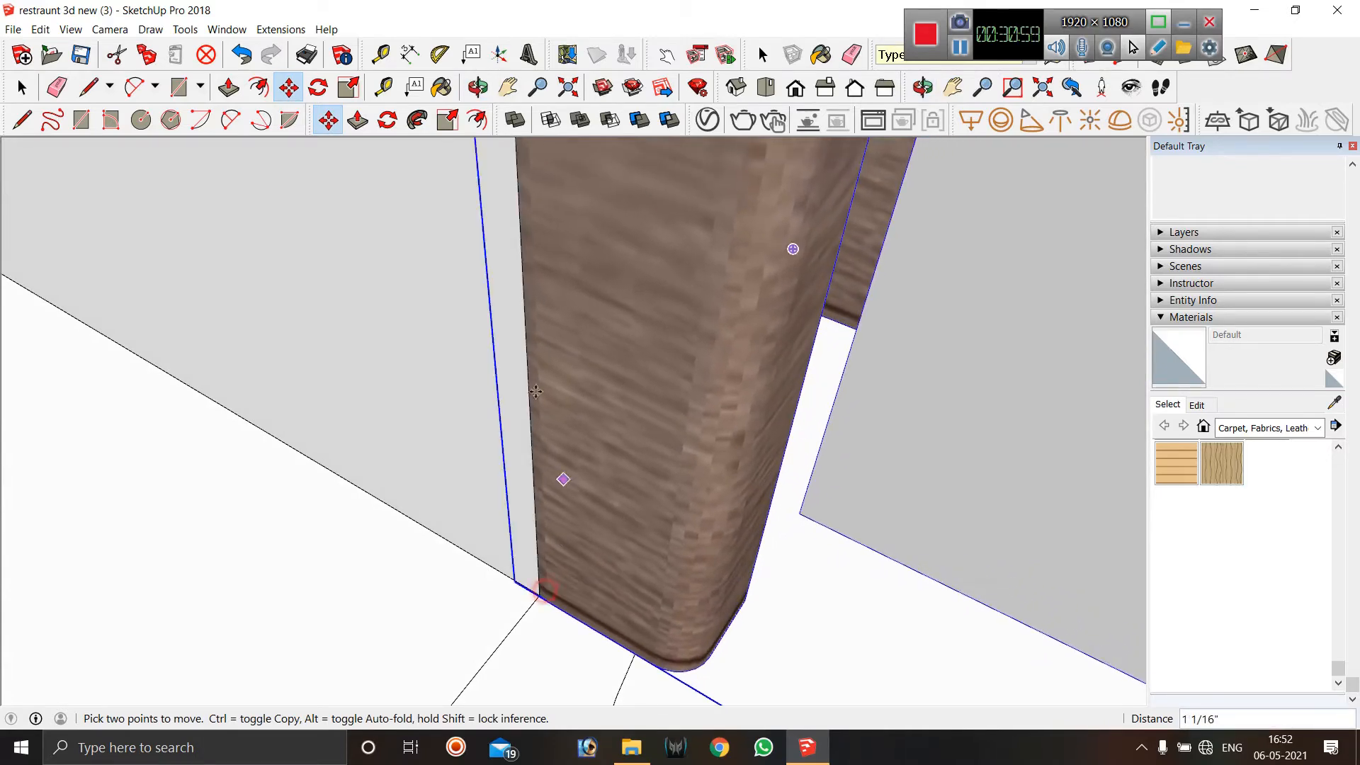
middle_drag(536, 392, 609, 284)
Scale the rear door's width along the green axis until its frame reaches the dark side wall.
scroll(659, 312, up, 6)
click(447, 120)
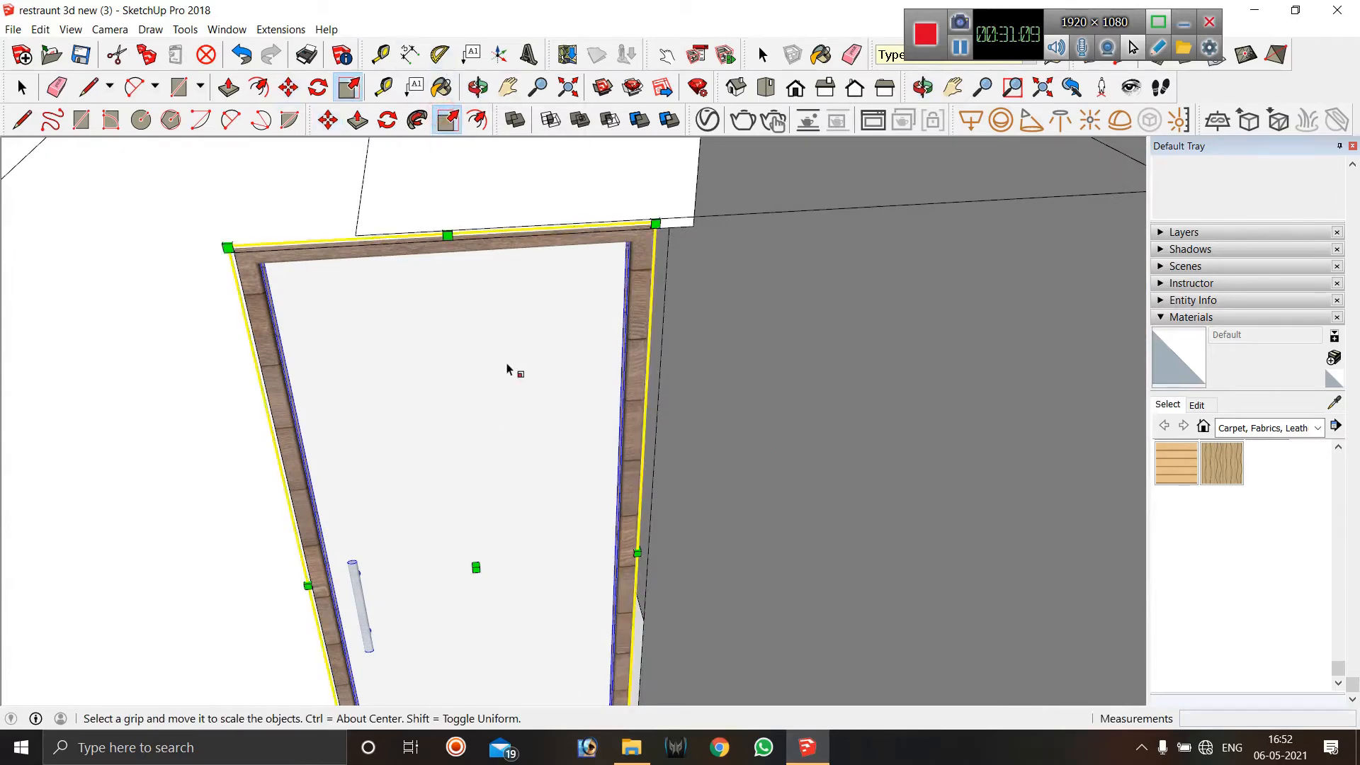
scroll(508, 367, down, 3)
middle_drag(577, 486, 557, 516)
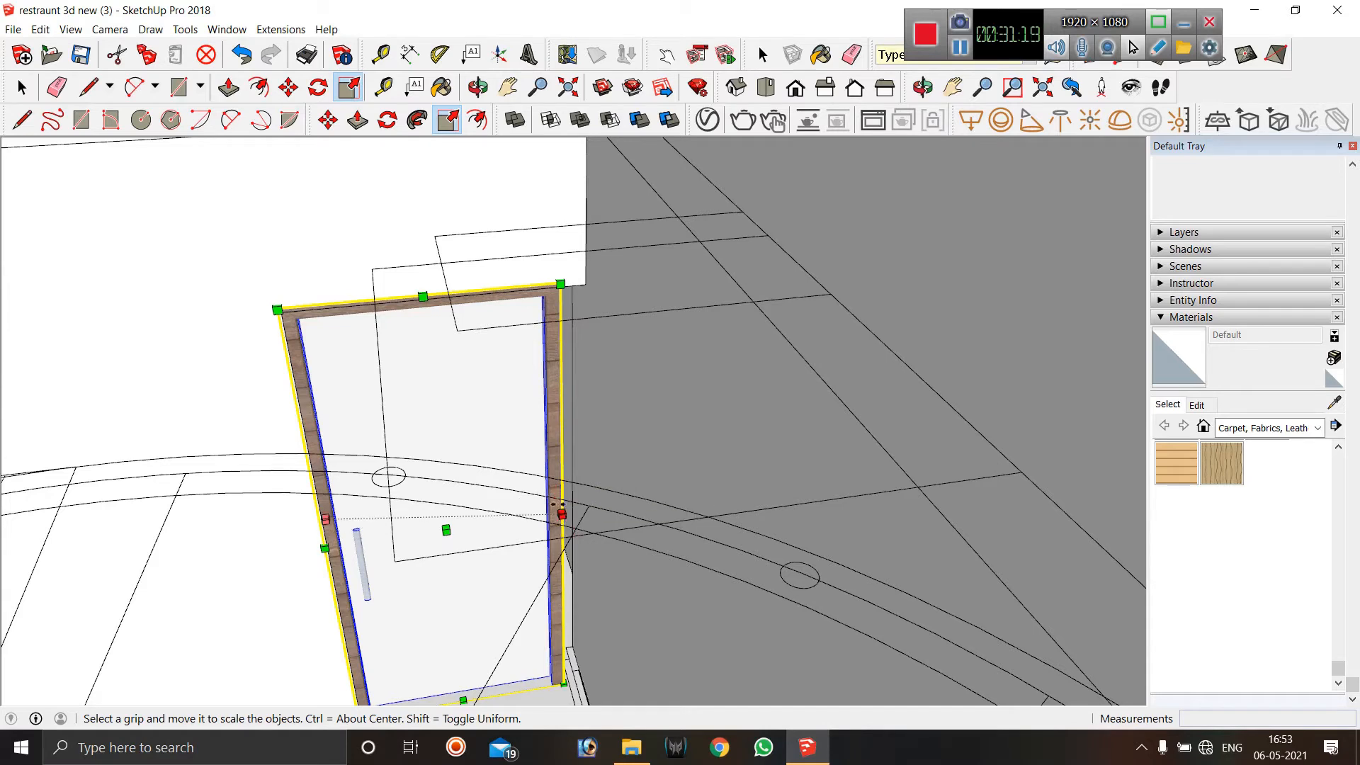
drag(557, 501, 759, 439)
scroll(615, 423, down, 5)
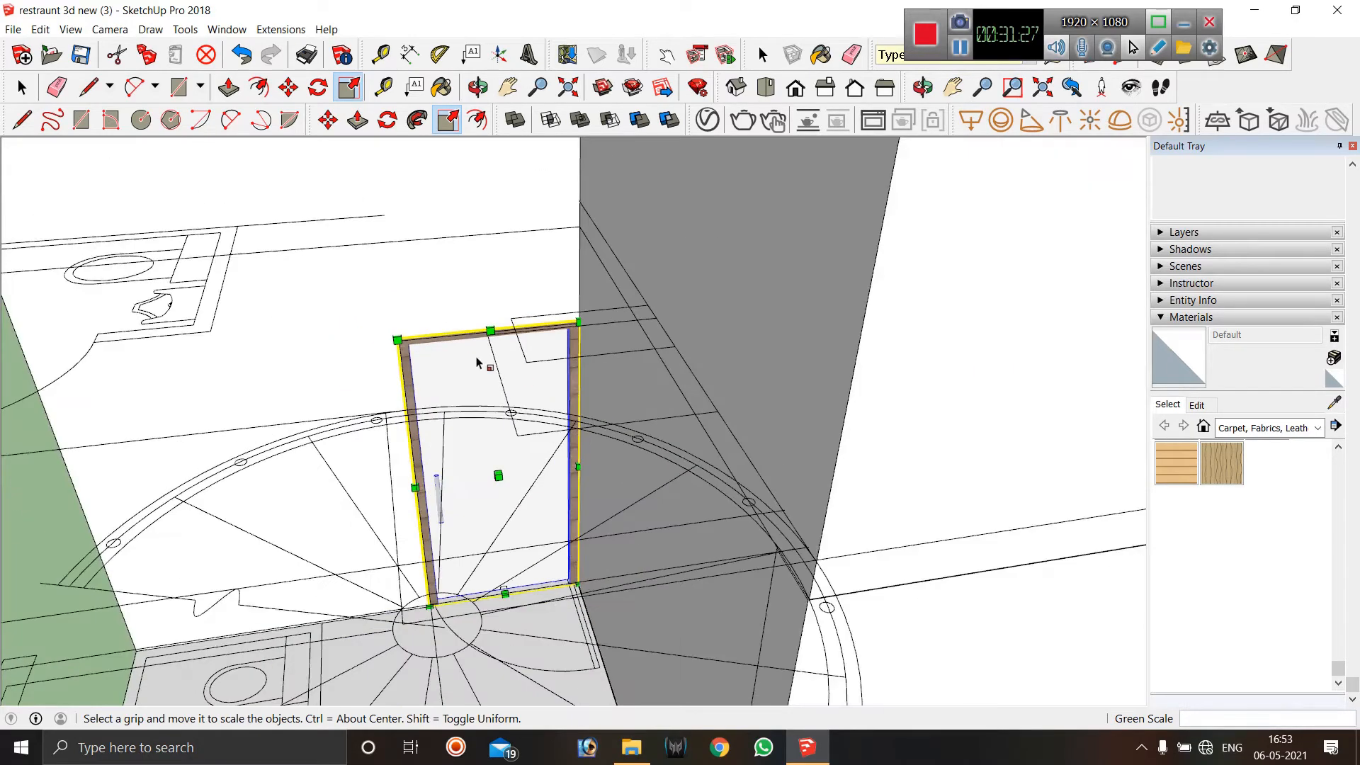
scroll(496, 332, up, 8)
scroll(489, 343, down, 10)
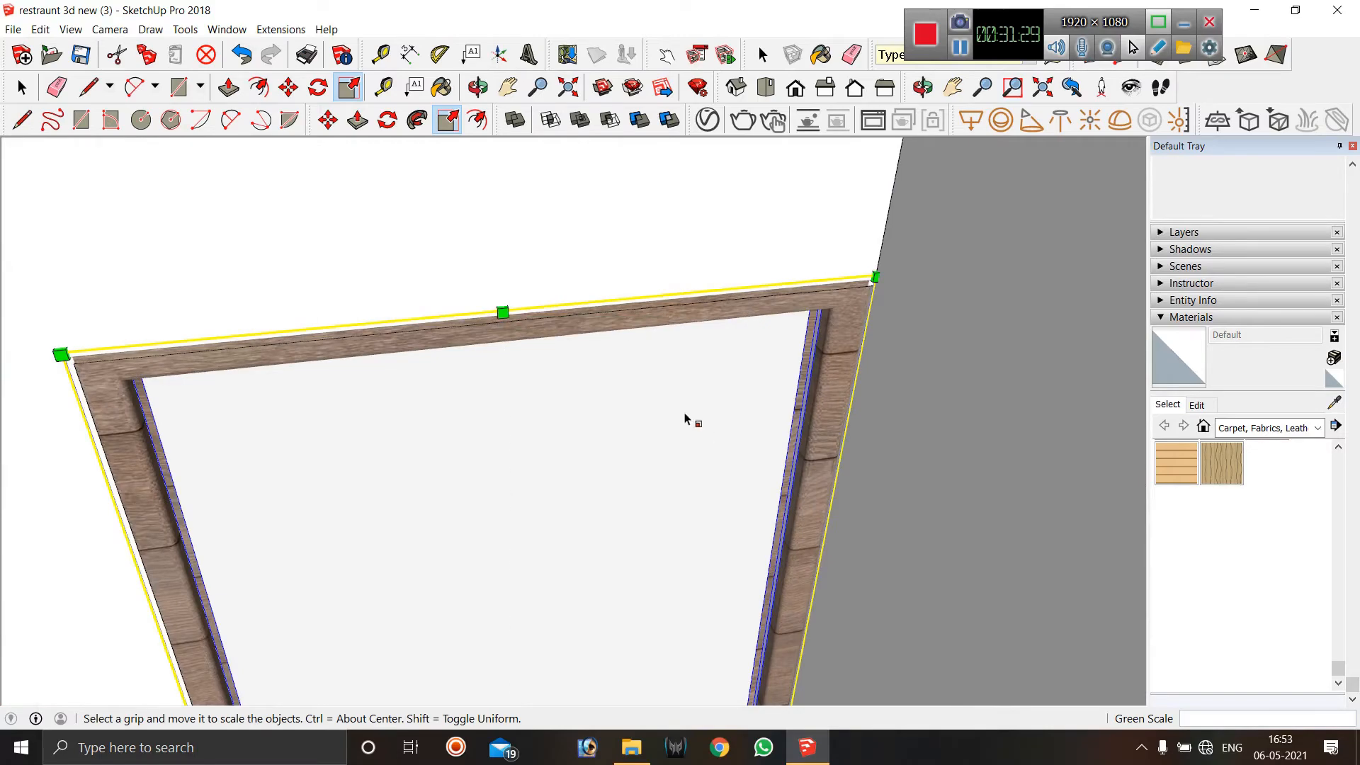
Delete the upper-level floor plan drawing with the toilet and spiral stair outlines at the rear of the building.
key(space)
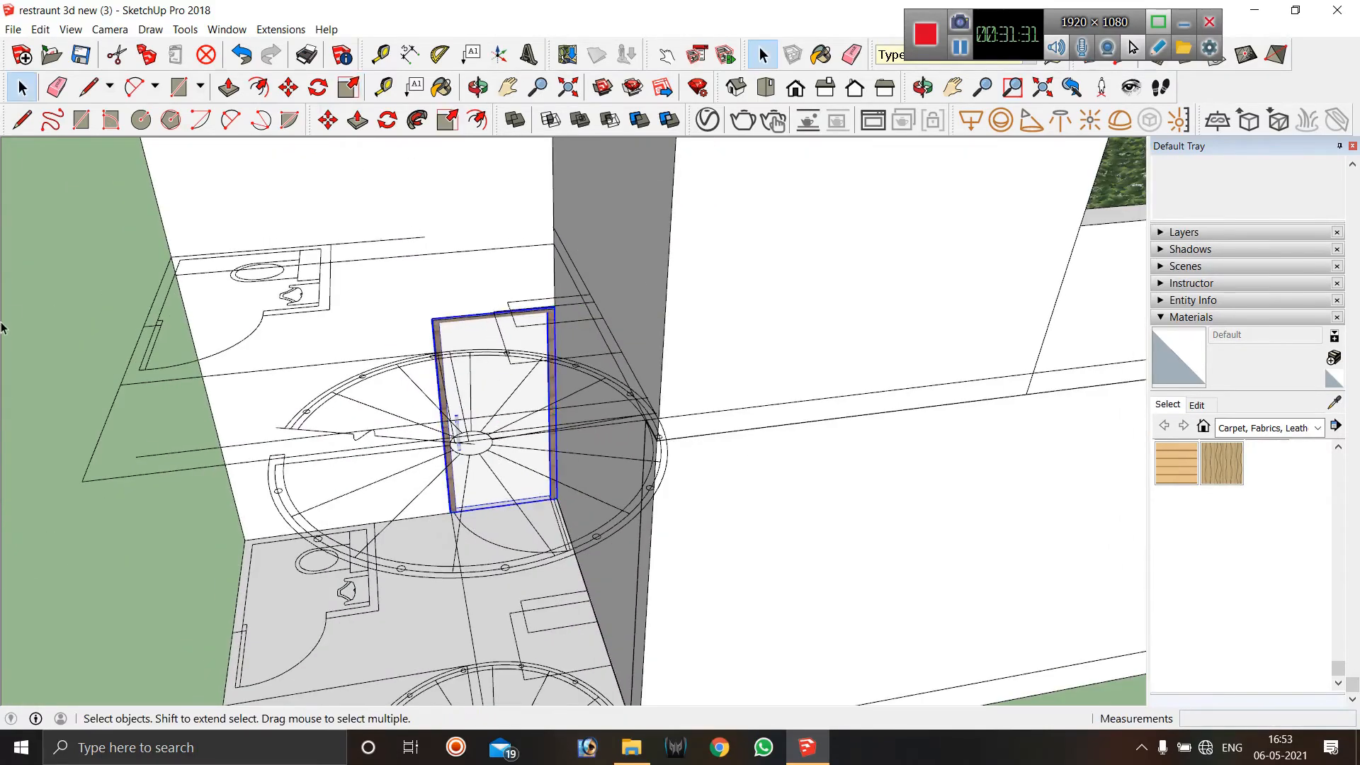
middle_drag(446, 398, 554, 323)
scroll(555, 411, down, 4)
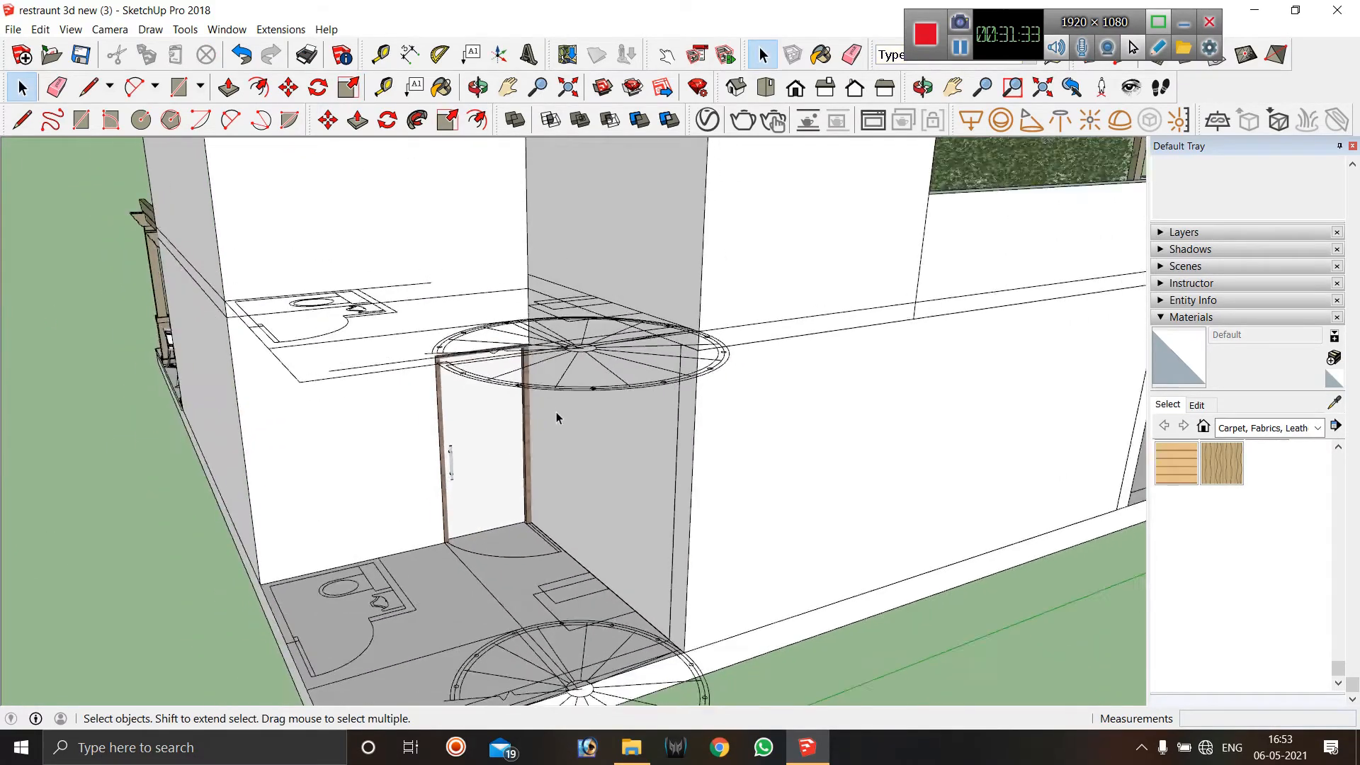
middle_drag(520, 388, 368, 585)
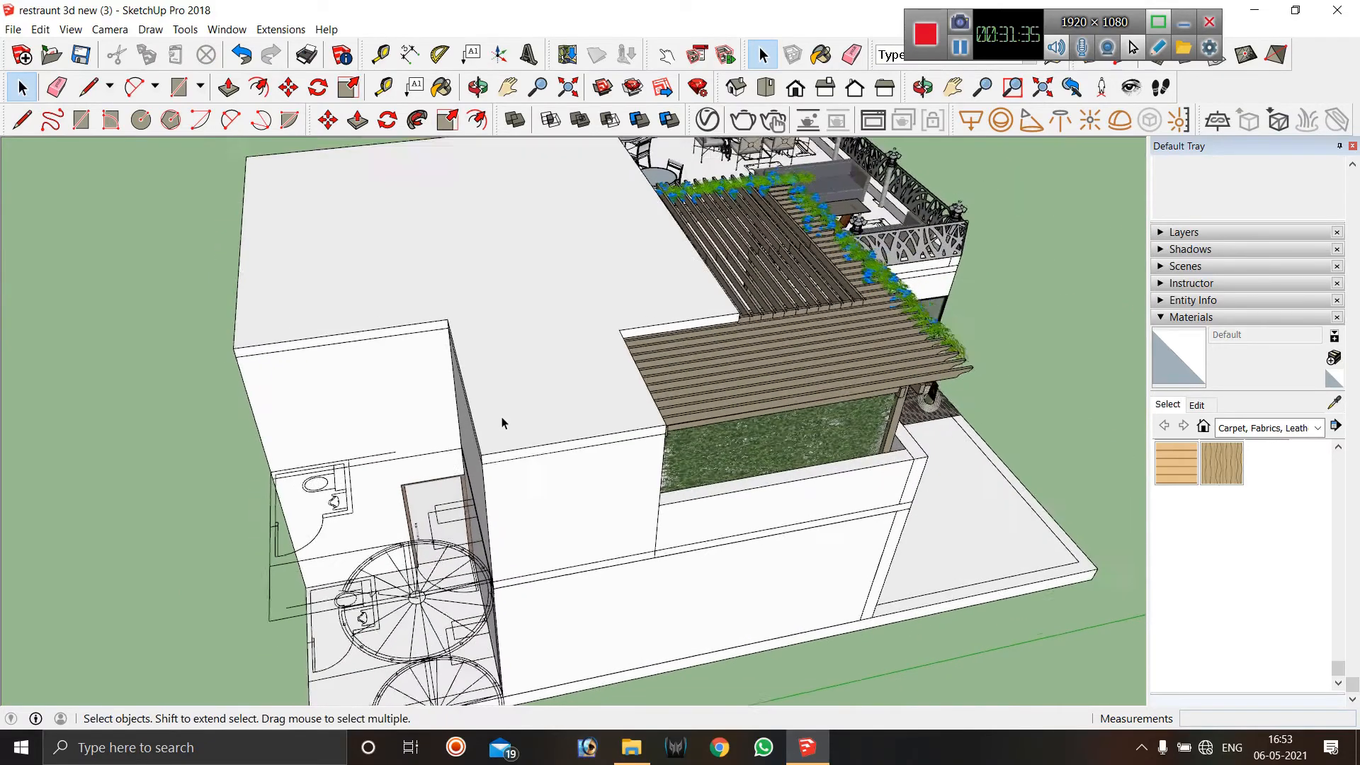
drag(261, 633, 259, 637)
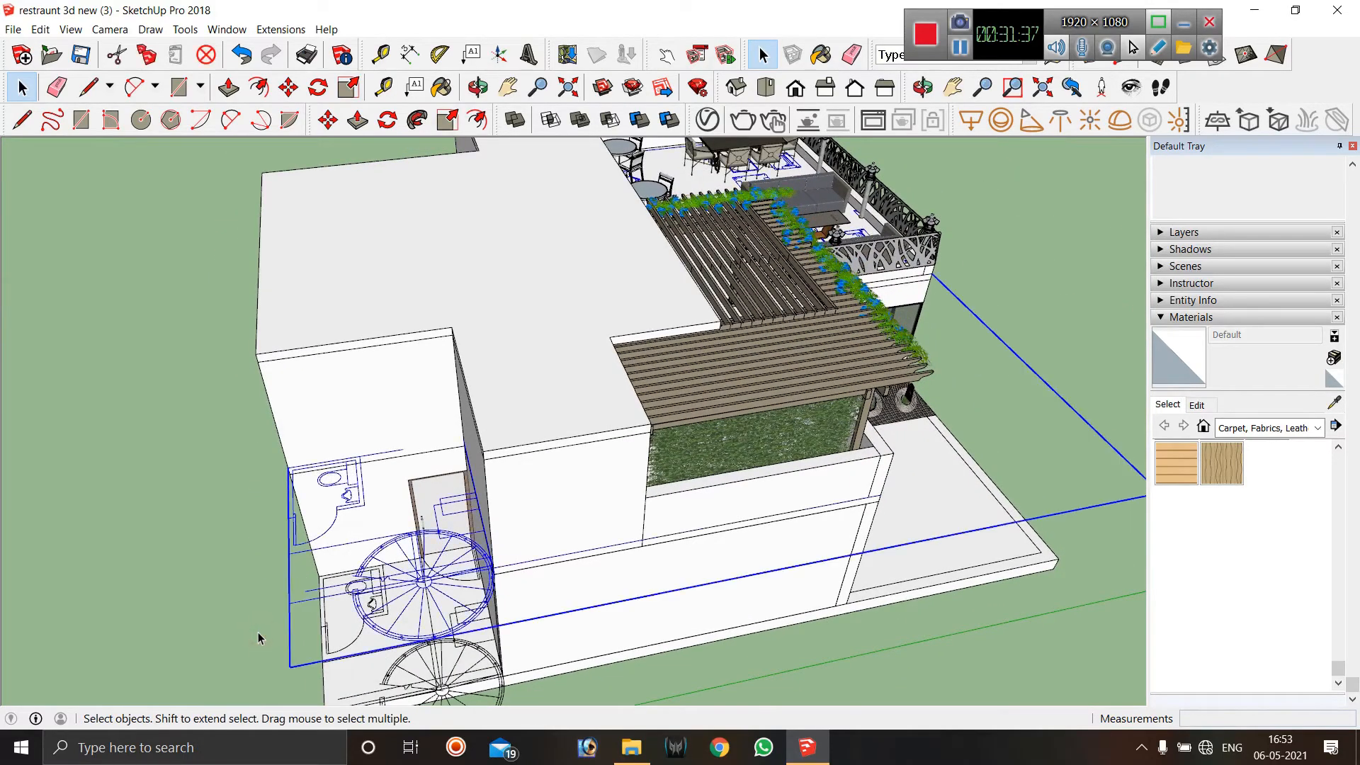
click(263, 633)
Delete the remaining floor plan drawing lying on the building's ground-floor slab, including its spiral stair outline.
middle_drag(680, 411, 454, 308)
scroll(468, 417, down, 4)
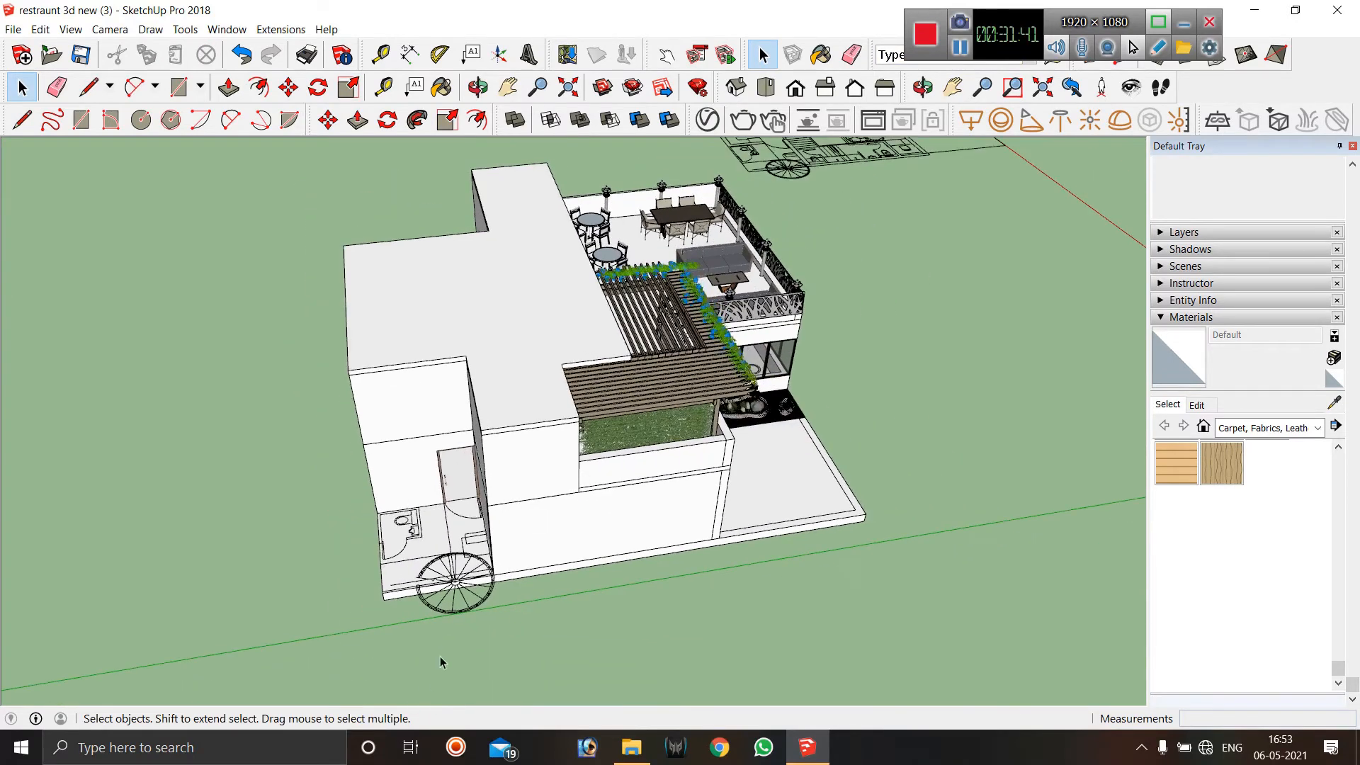
scroll(444, 662, up, 7)
drag(442, 632, 449, 632)
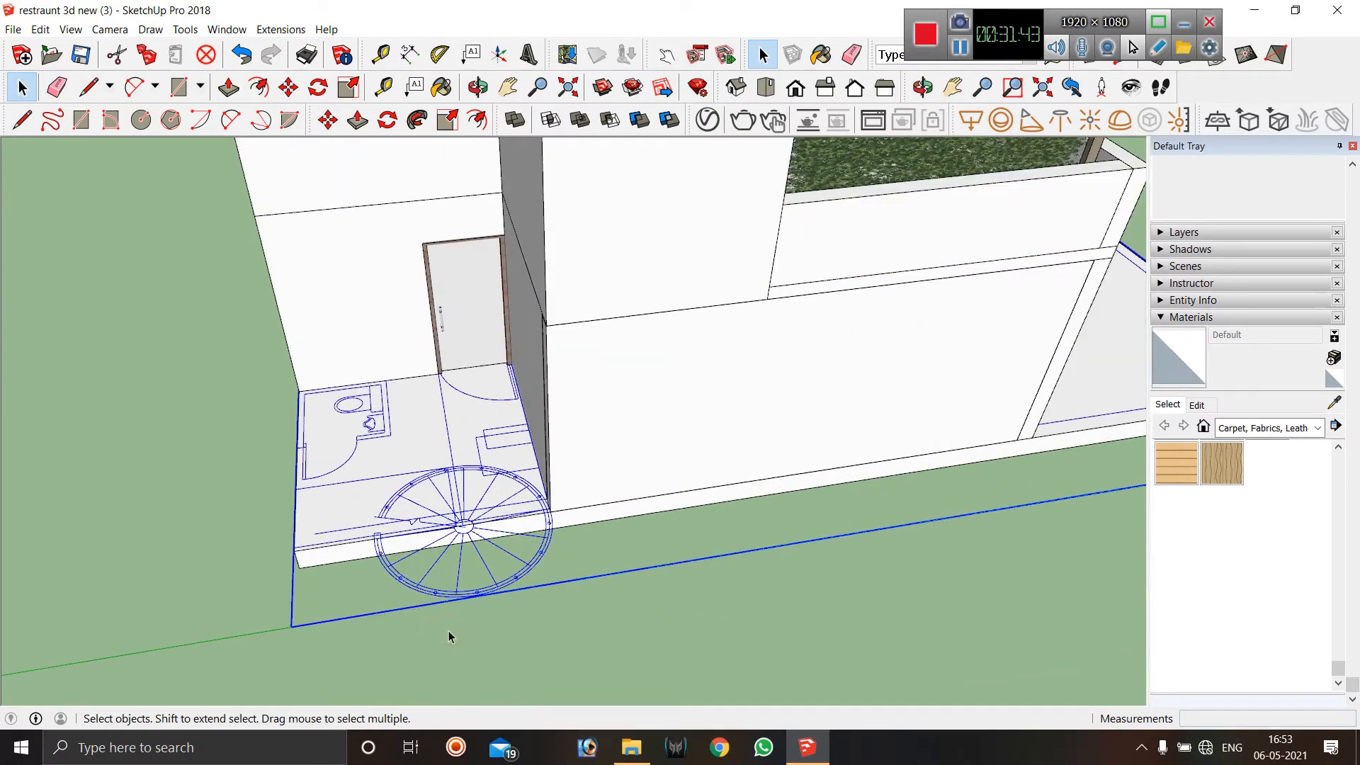
click(453, 628)
Examine the restaurant's exterior from the front, including the entrance facade, pebble garden, glazed corner and furnished roof terrace.
middle_drag(454, 628, 277, 457)
scroll(426, 397, down, 10)
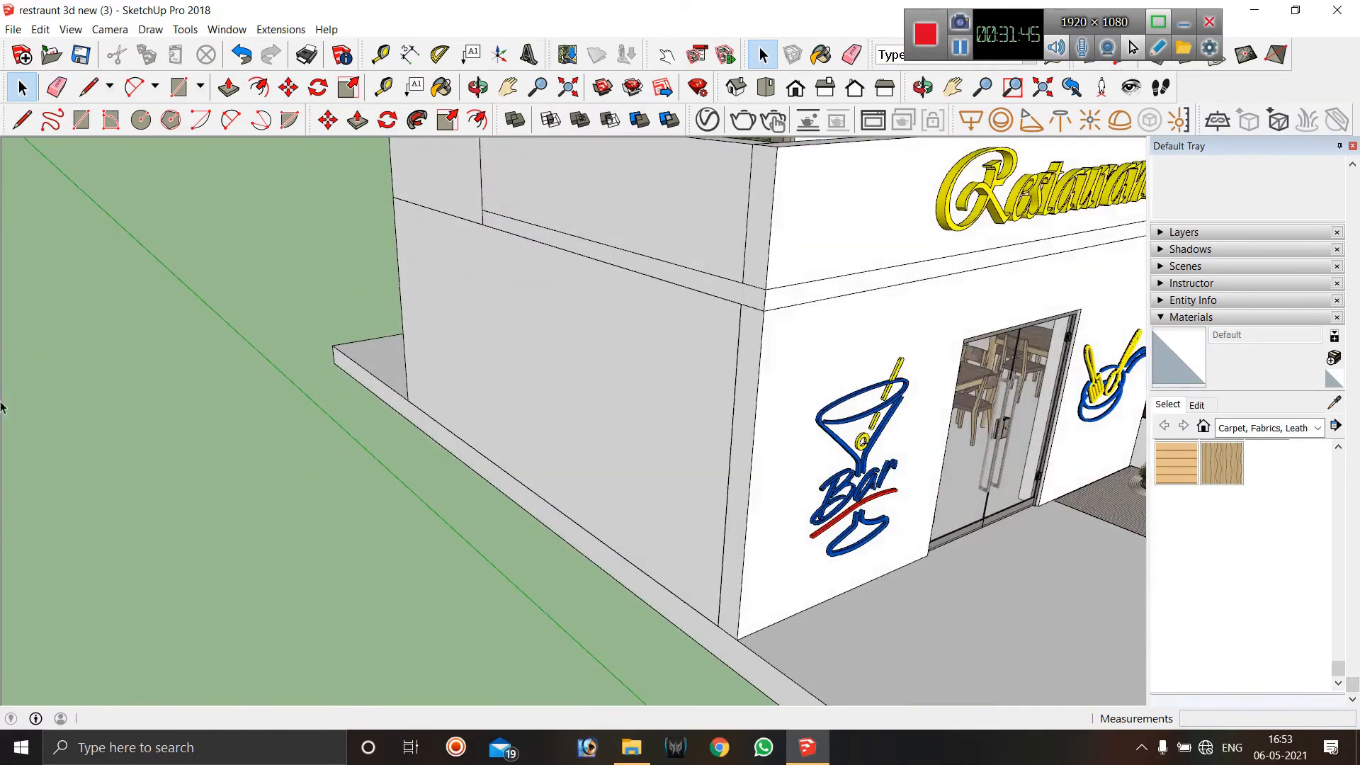
middle_drag(768, 382, 606, 440)
scroll(465, 424, down, 1)
scroll(878, 439, up, 2)
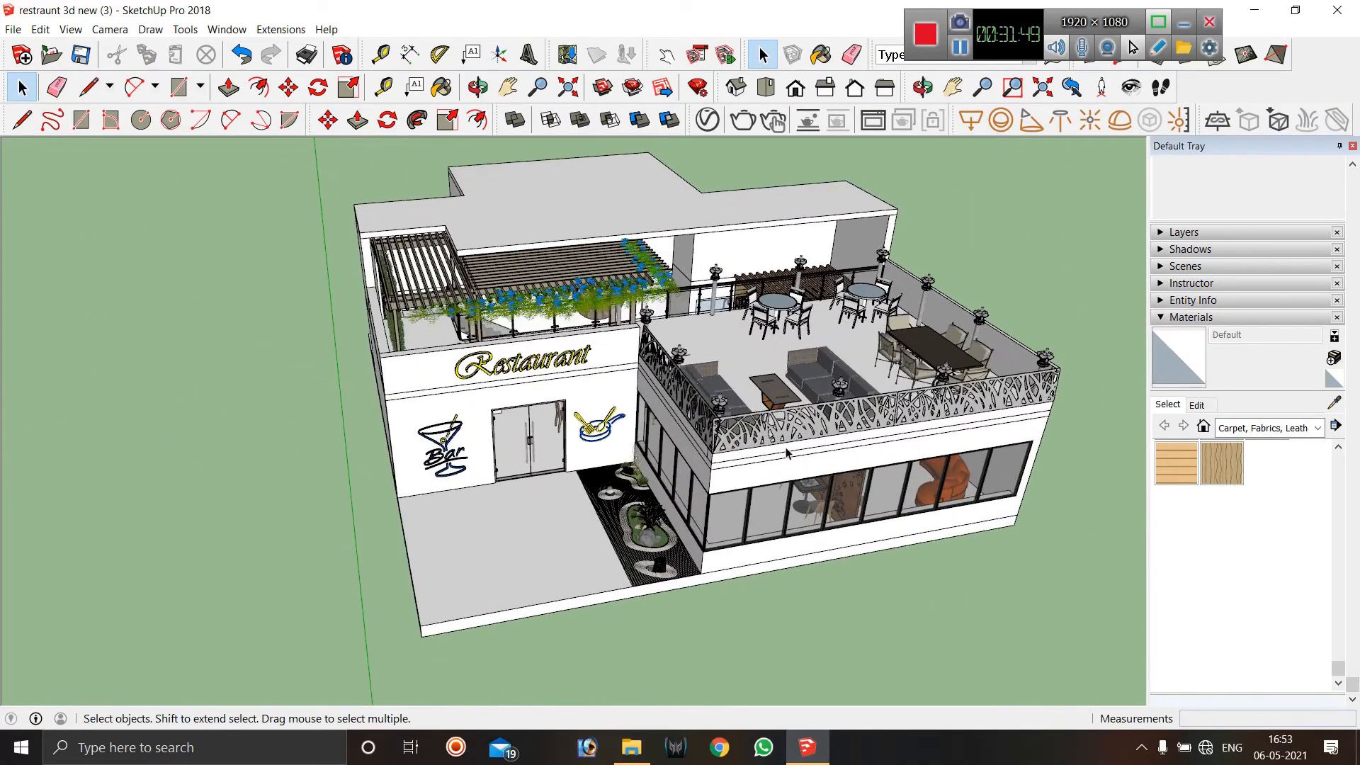
scroll(773, 475, up, 3)
mouse_move(659, 546)
middle_down()
mouse_move(680, 442)
mouse_move(673, 535)
middle_up()
scroll(726, 437, up, 1)
scroll(665, 394, down, 1)
scroll(666, 394, down, 1)
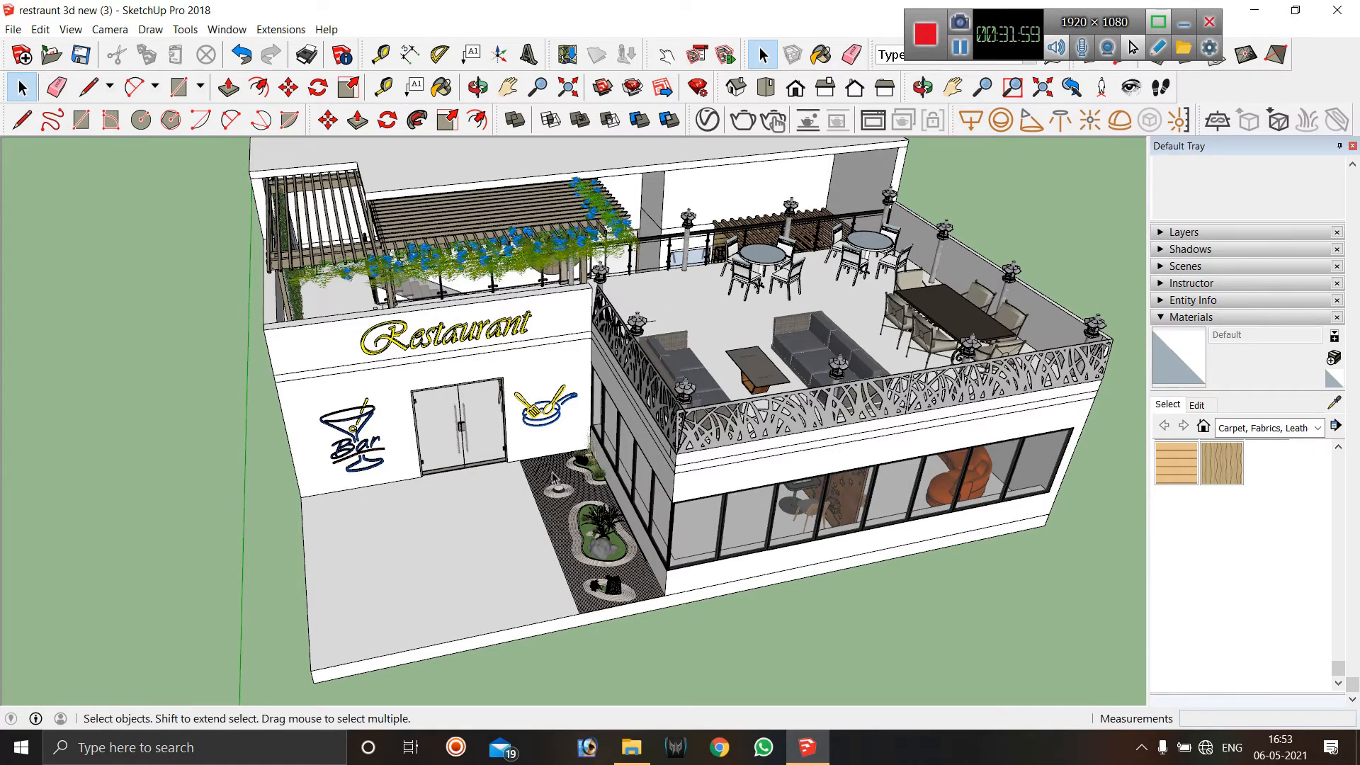
middle_drag(499, 502, 436, 365)
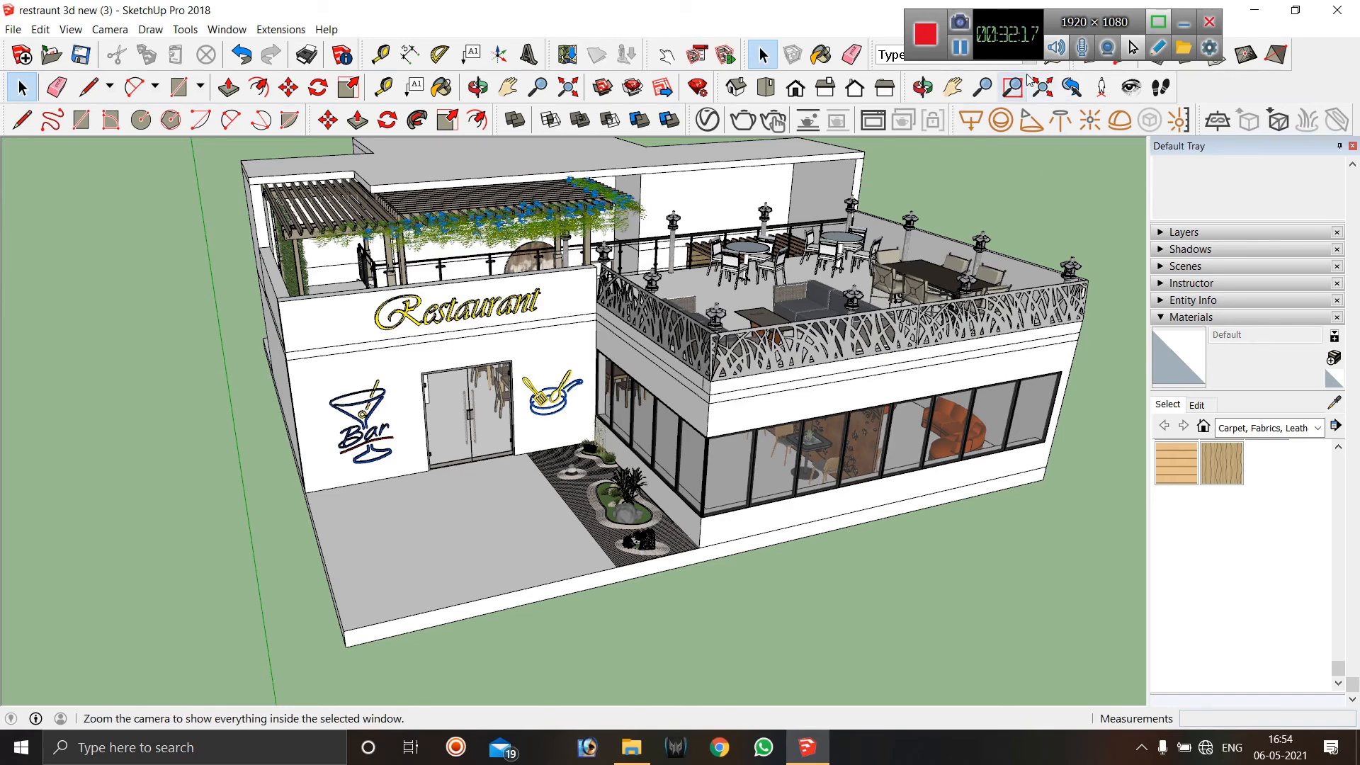
click(960, 48)
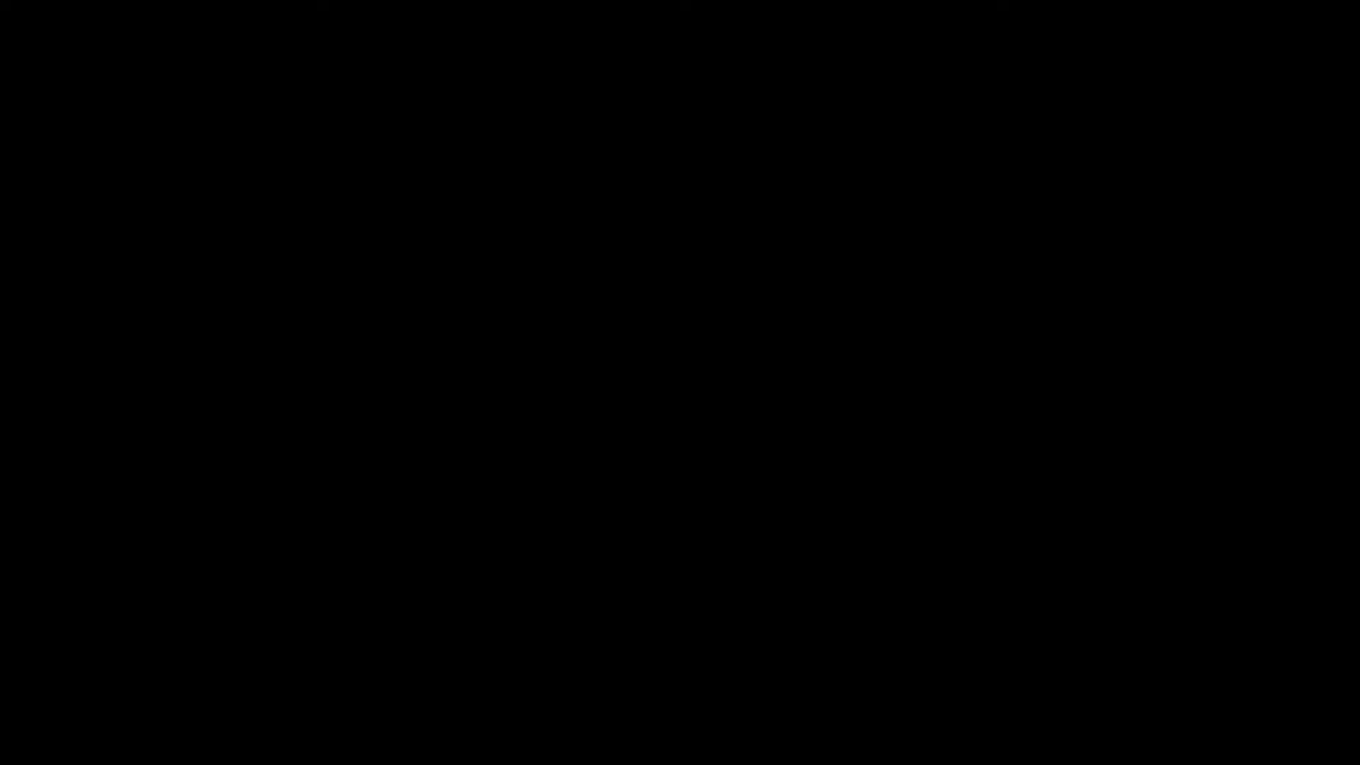